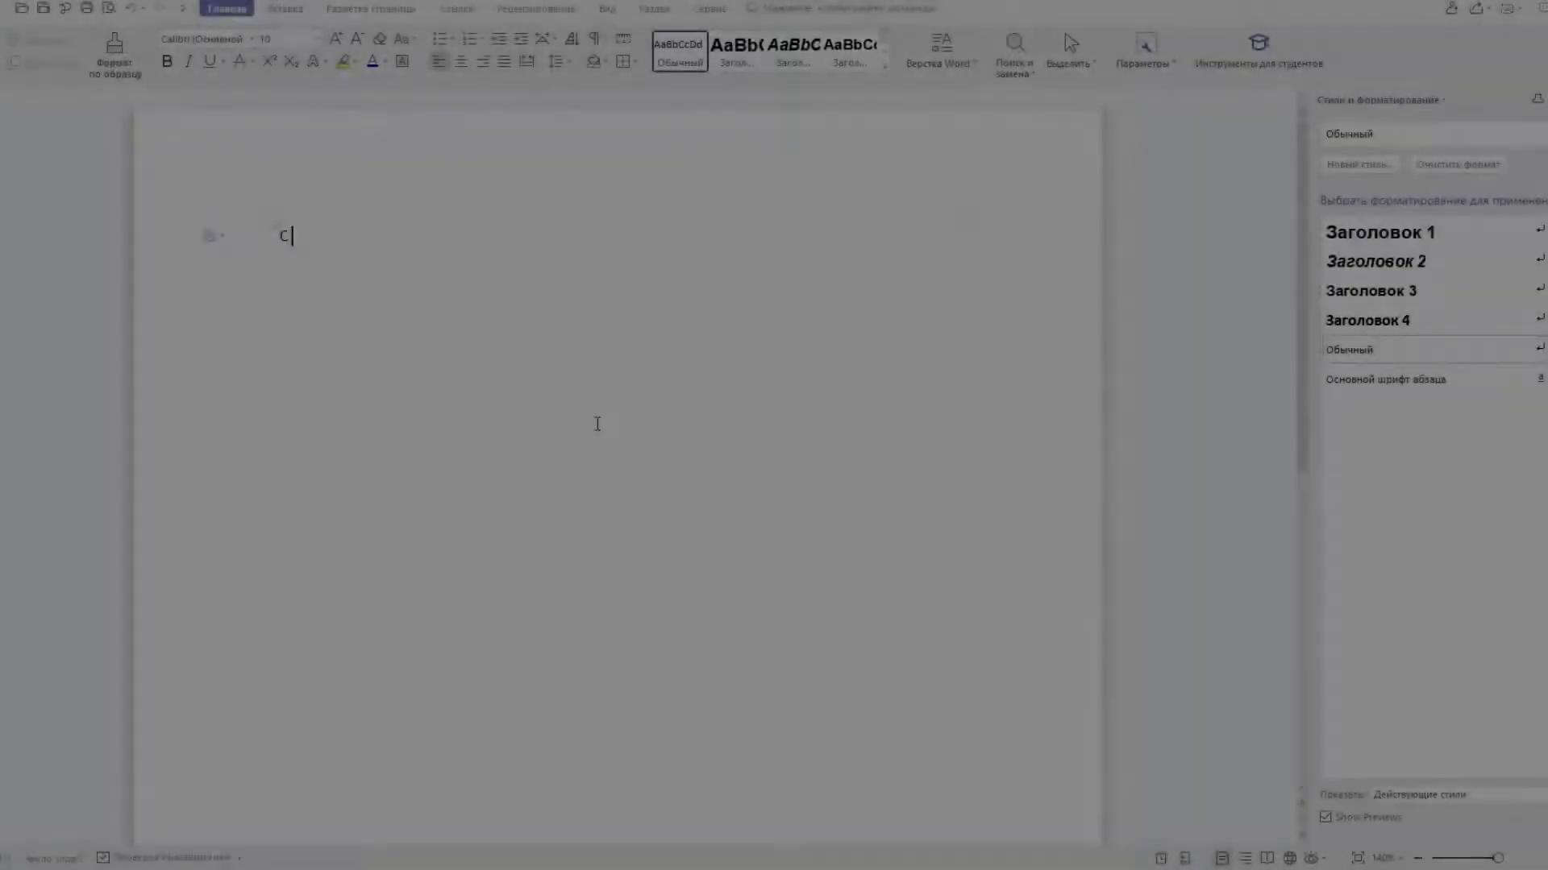
Step: Type the long Russian filler paragraph beginning «С точки зрения банальной эрудиции»
type("С точки зрения банальной эрудиции каждый индивидуум, критически мотивирующий")
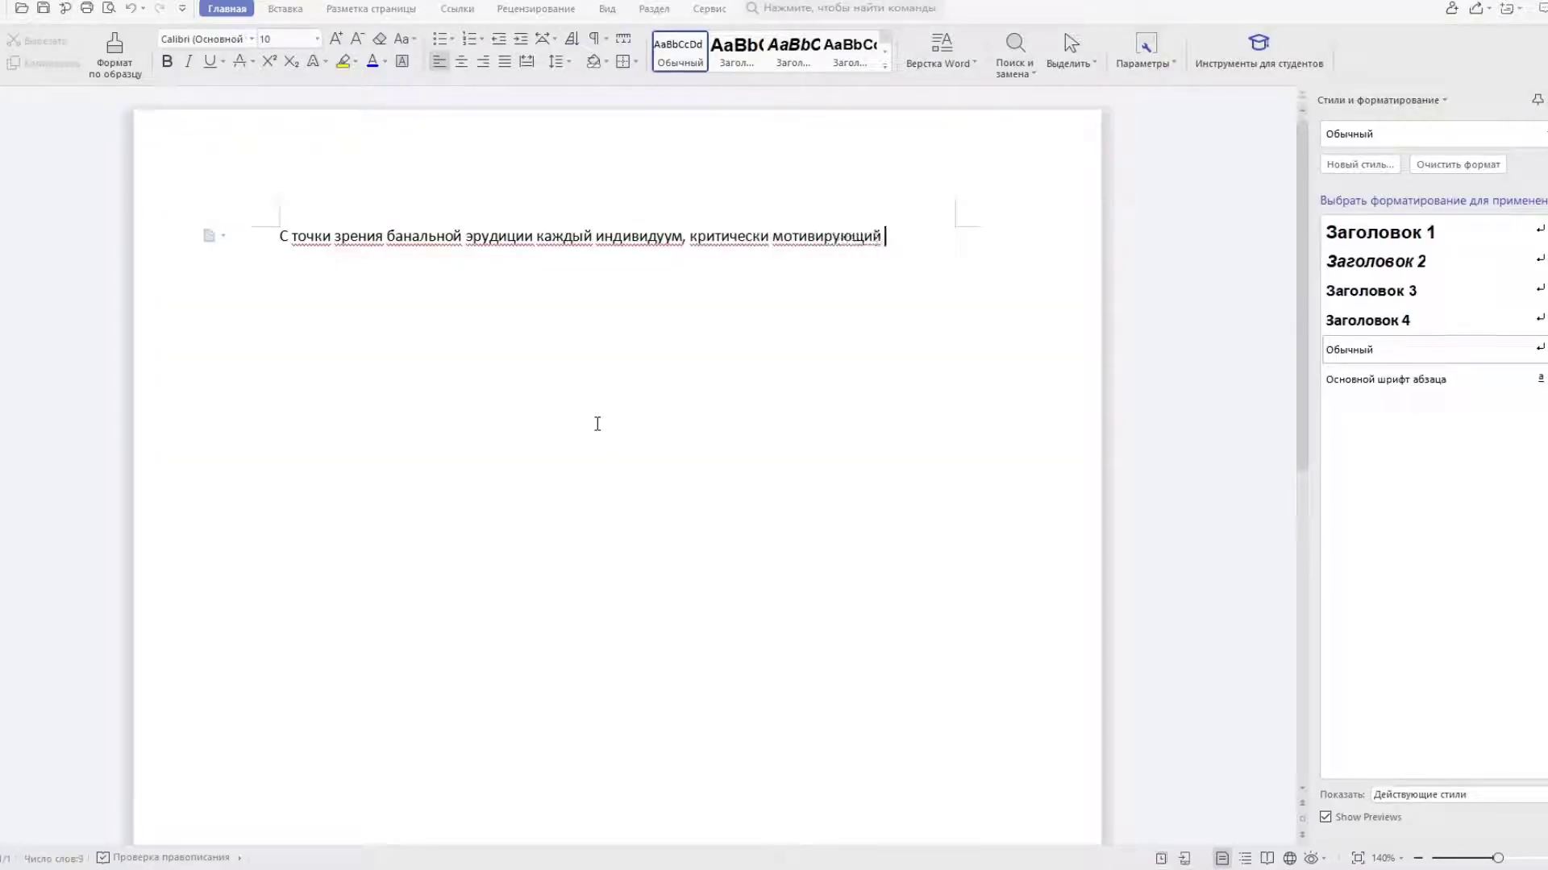
type("абстракцию, ")
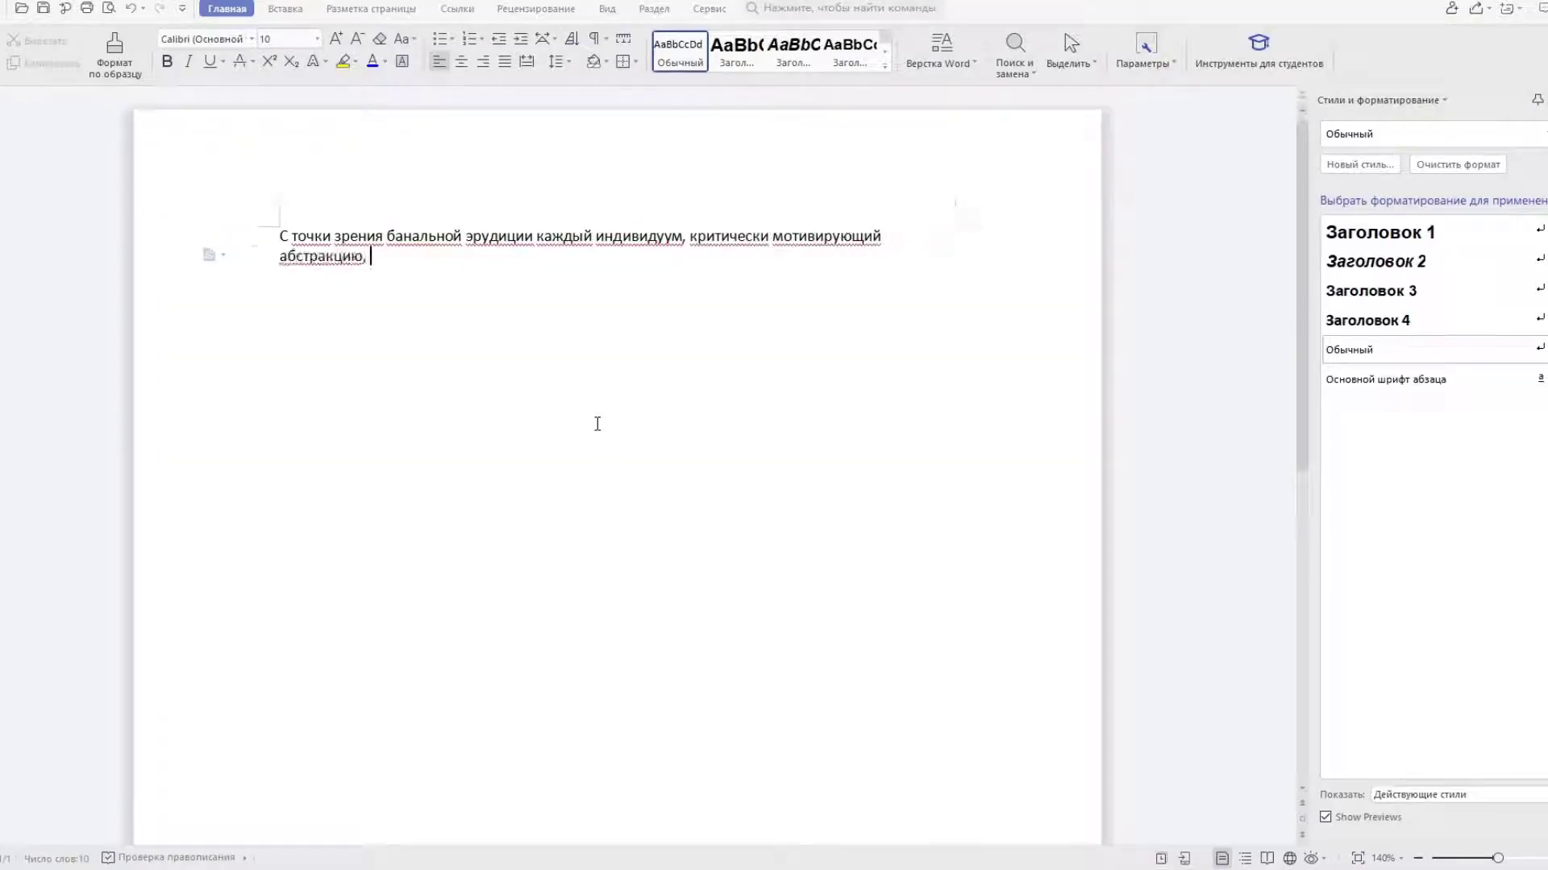
type("не мож")
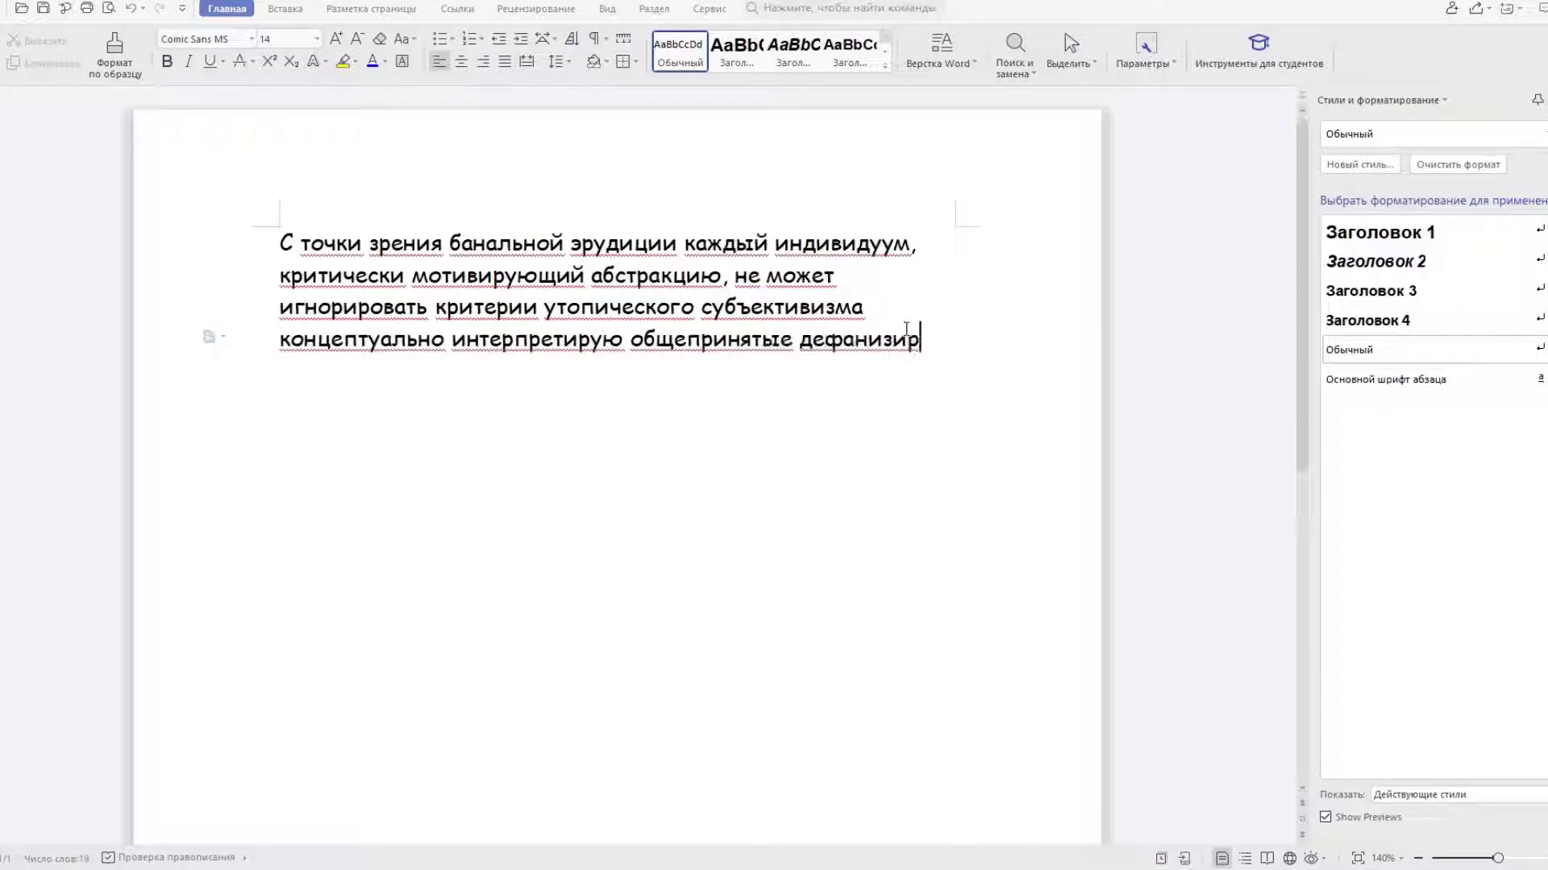
type("заторы, поэтому консенсус,")
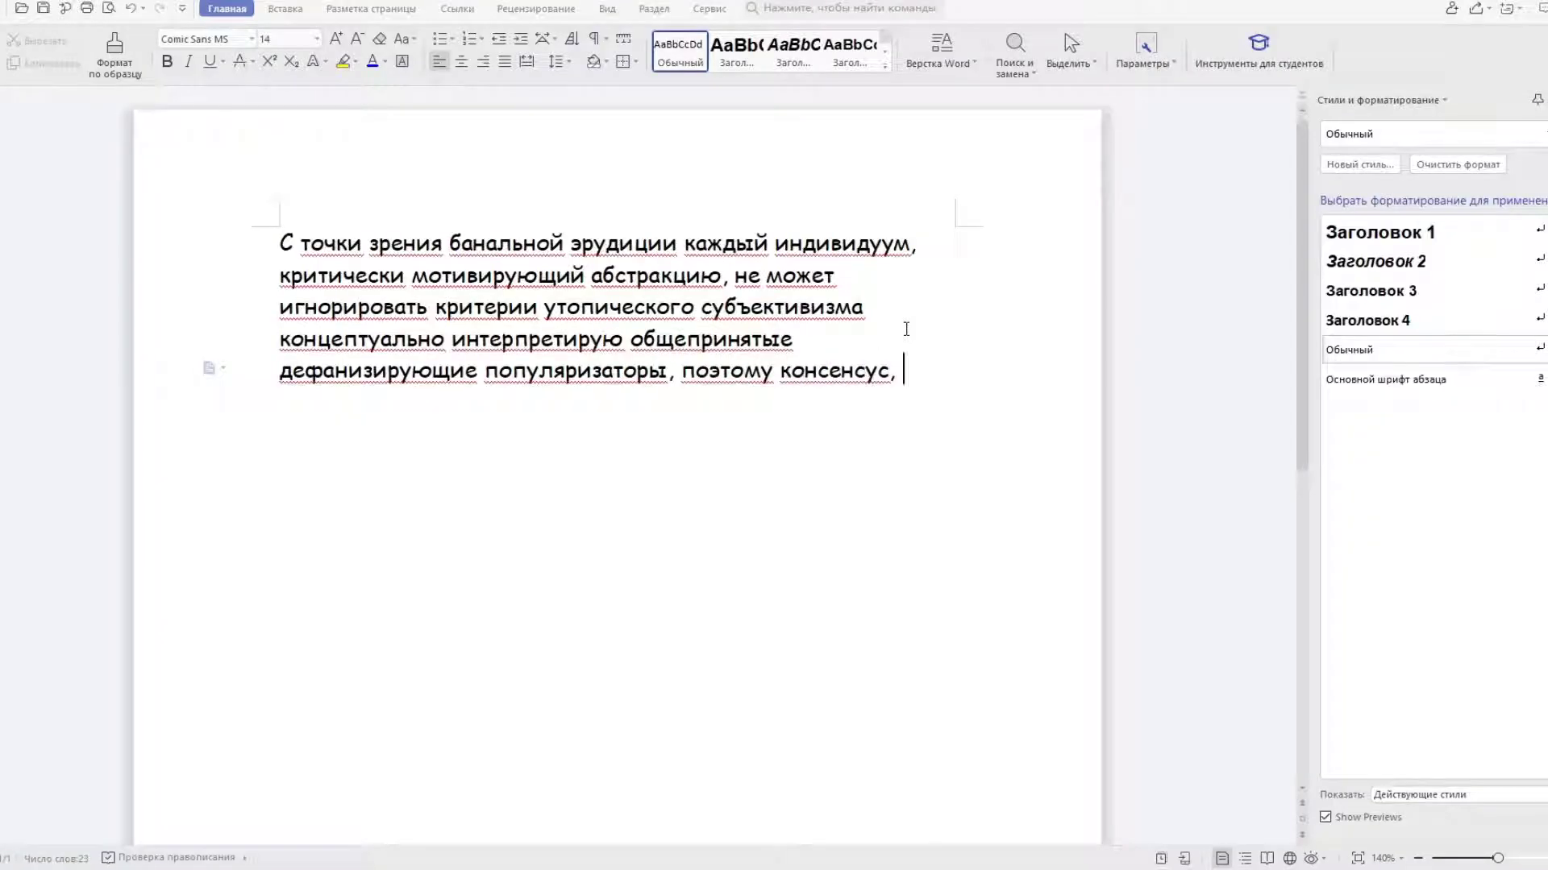
type("достигн")
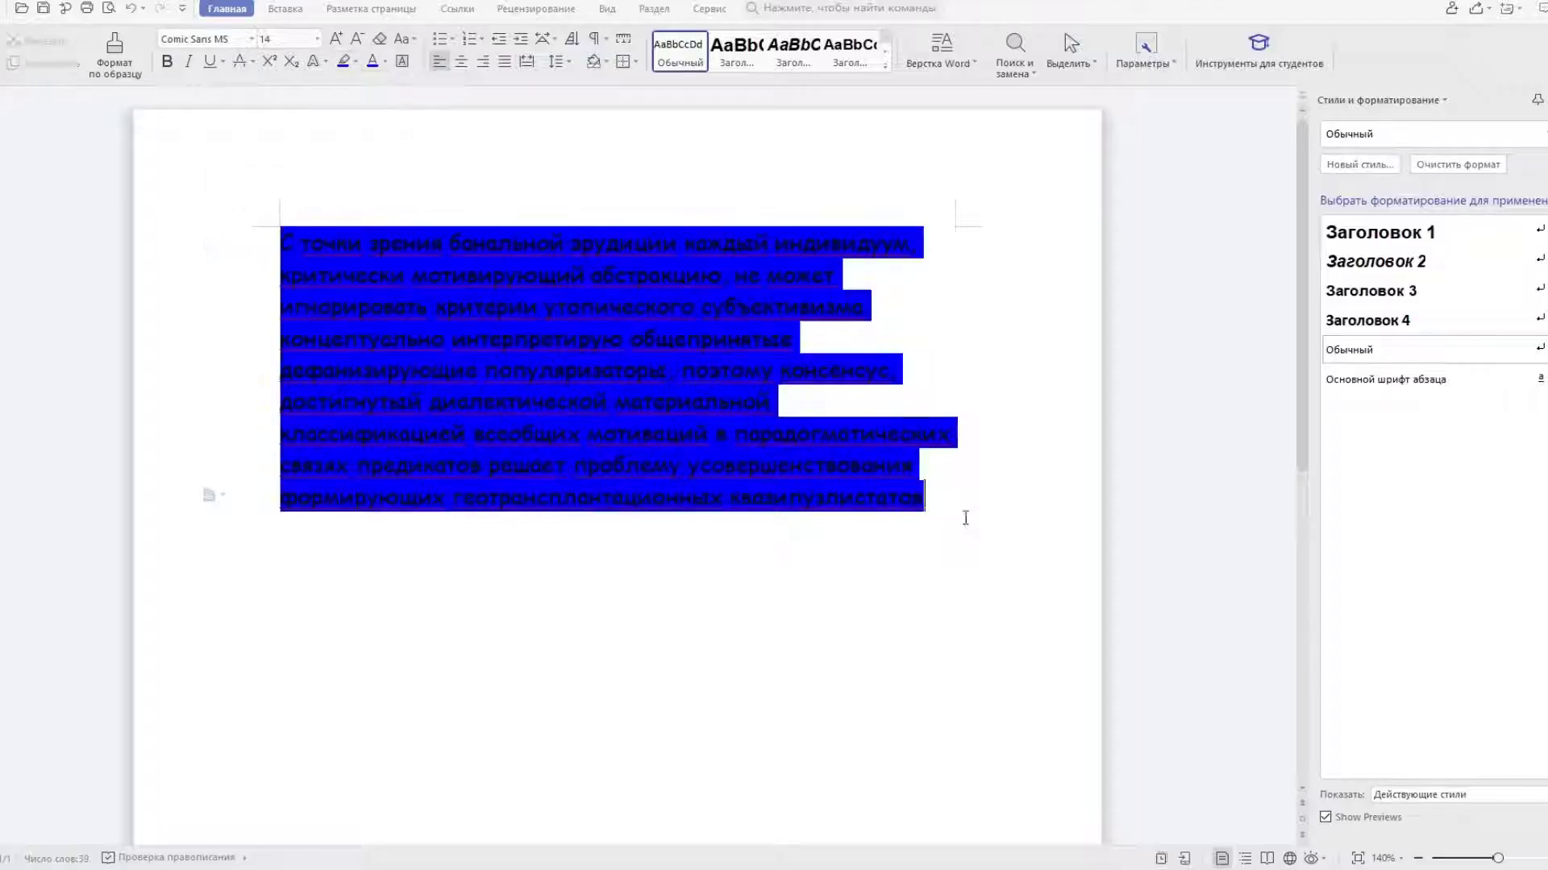
Step: Set the paragraph to size 16, centered, in the Impact font
left_click(317, 39)
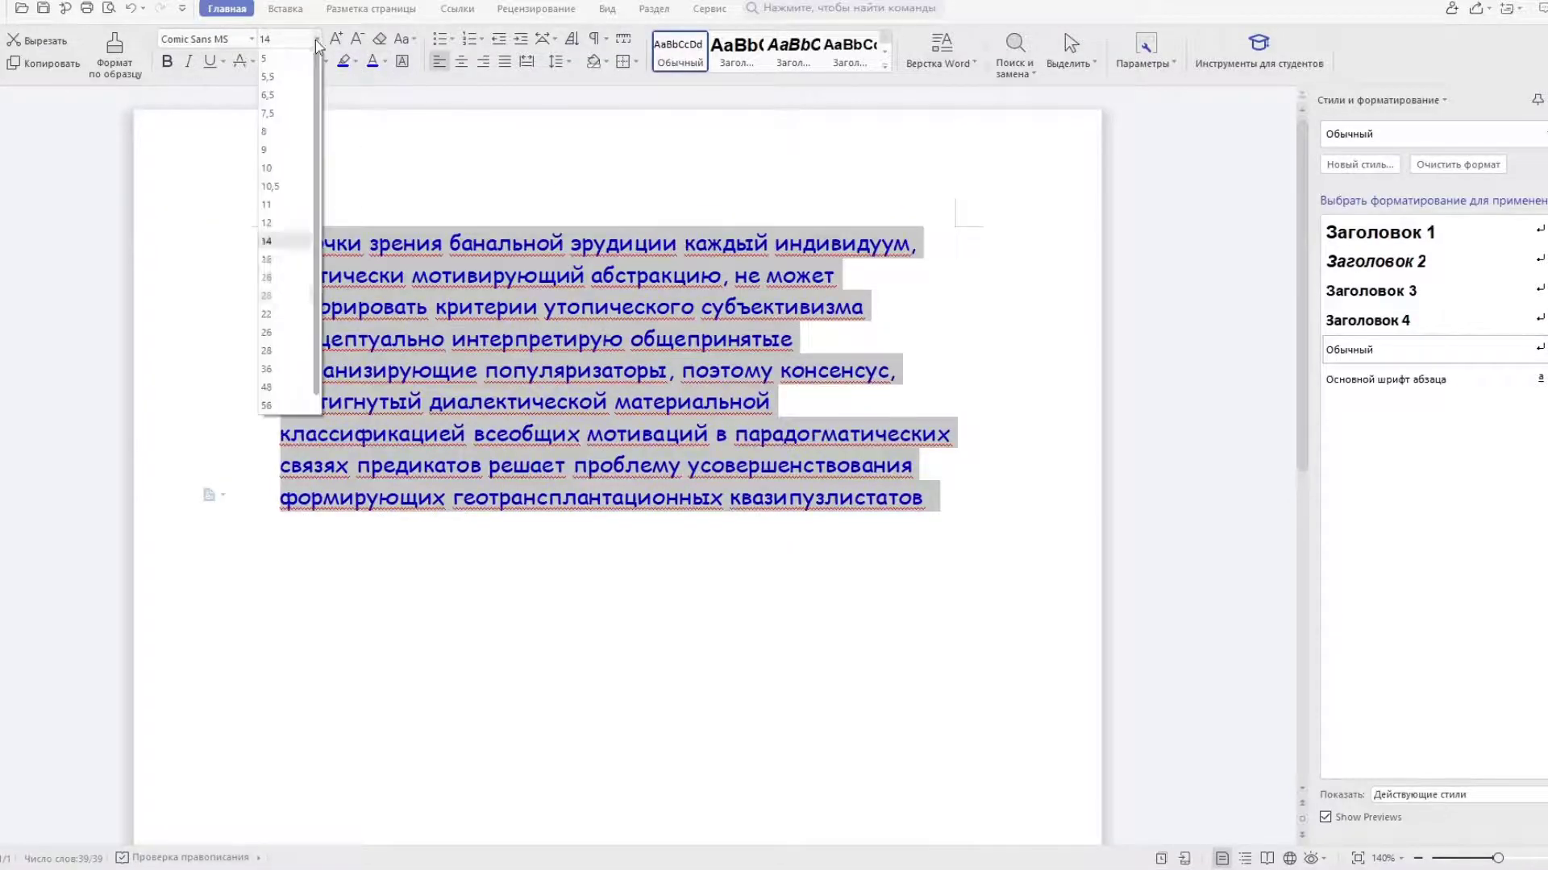
left_click(267, 259)
key("ctrl+e")
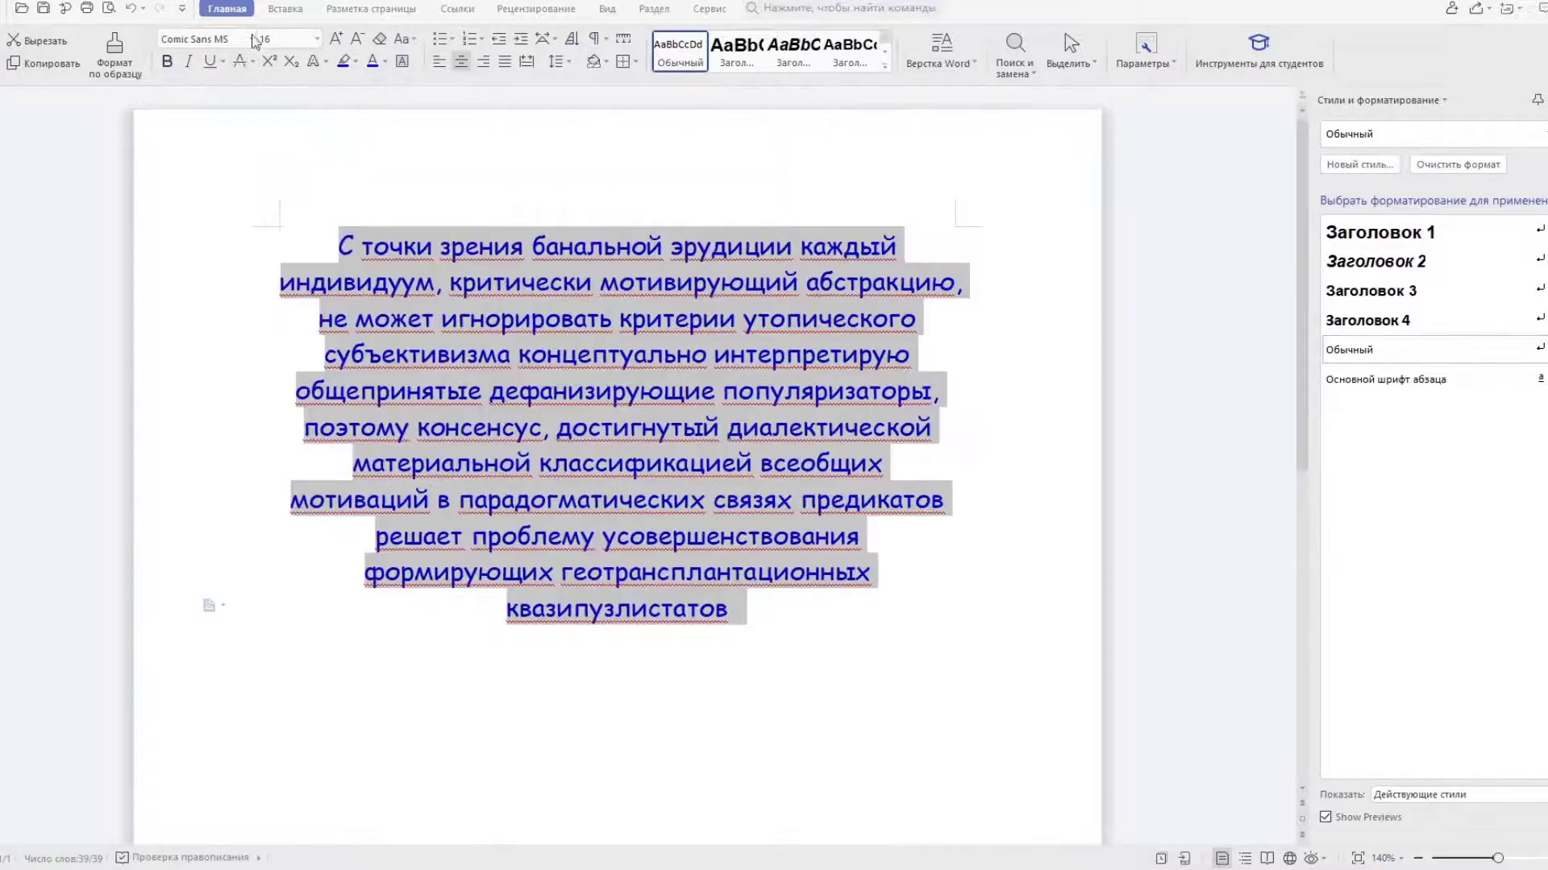
left_click(251, 39)
scroll(266, 403, "down", 5)
left_click(266, 328)
Step: Append further Russian sentences to the end of the paragraph and start saving the document
left_click(901, 534)
type("всех кинетически кореллирующих аспектов,")
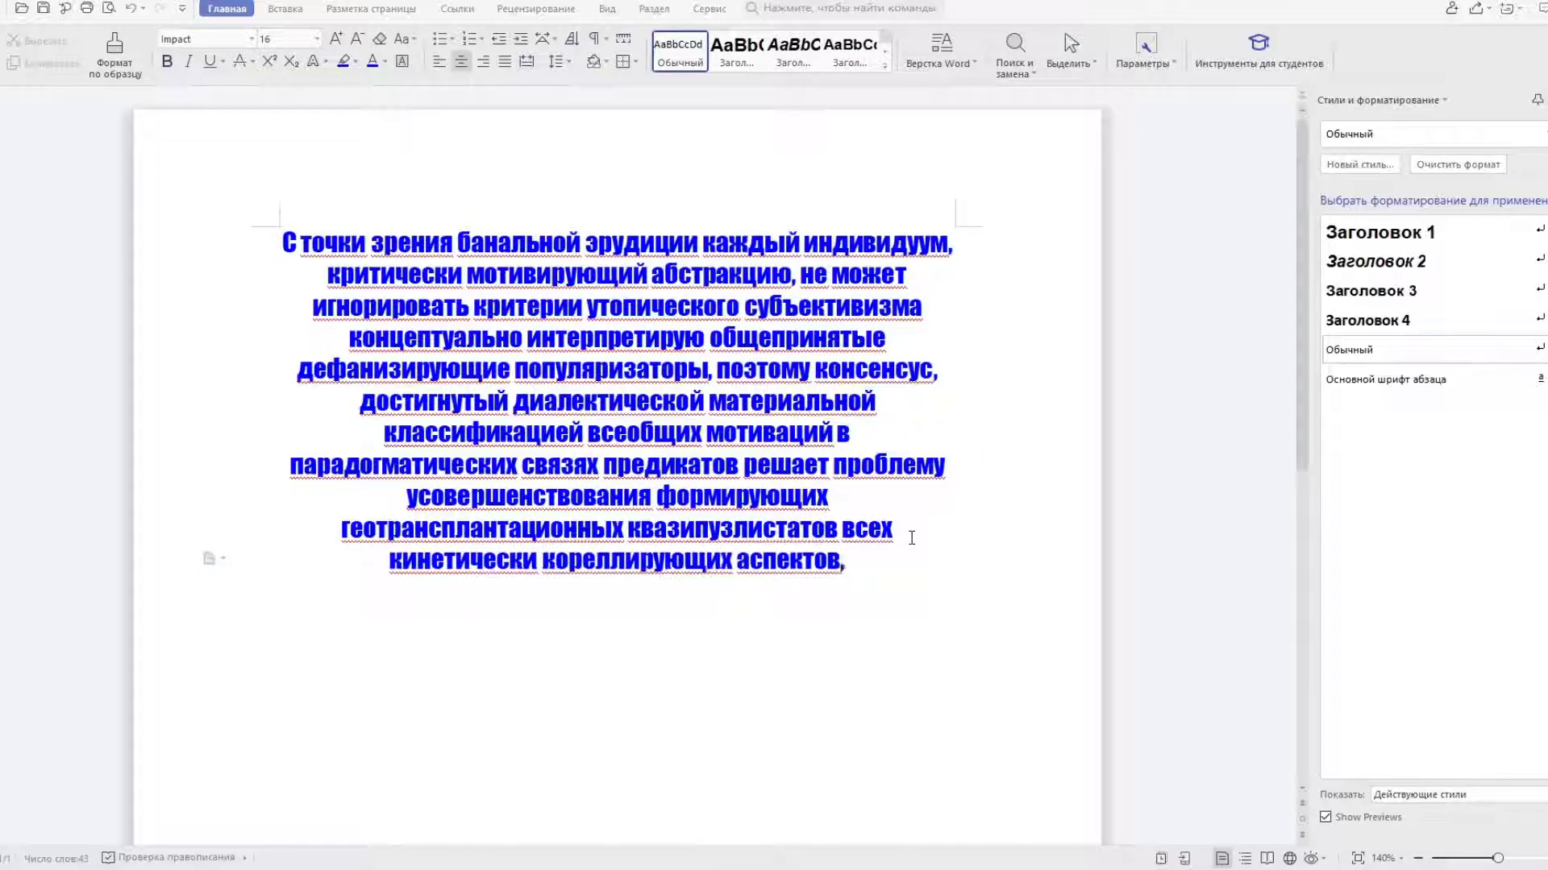
type("Исходя из этого мы пришли к в")
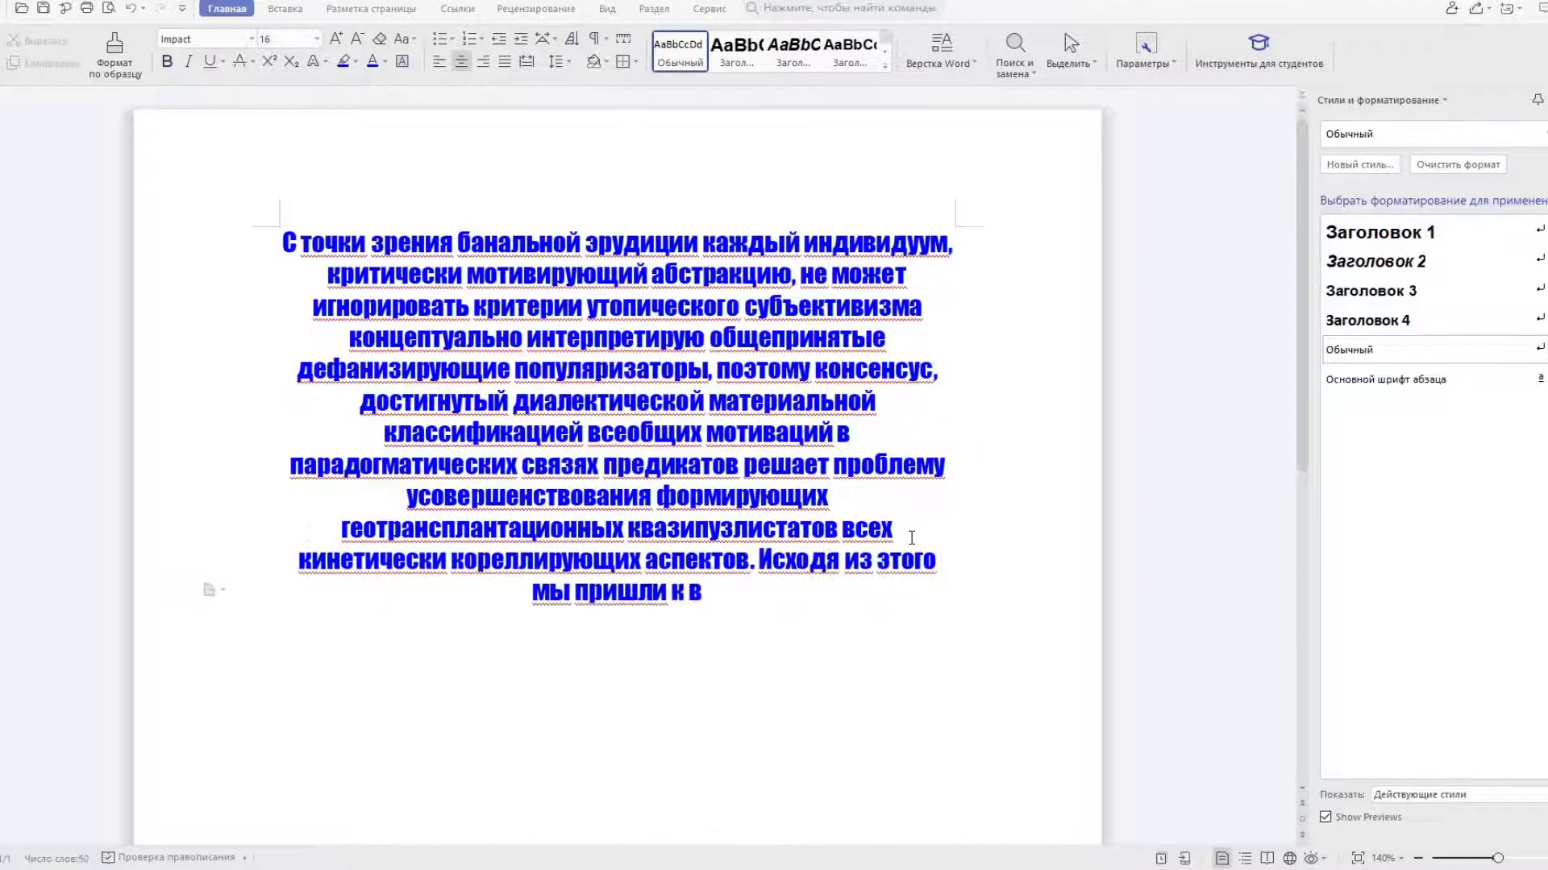
type("ыводу, что каждый произво")
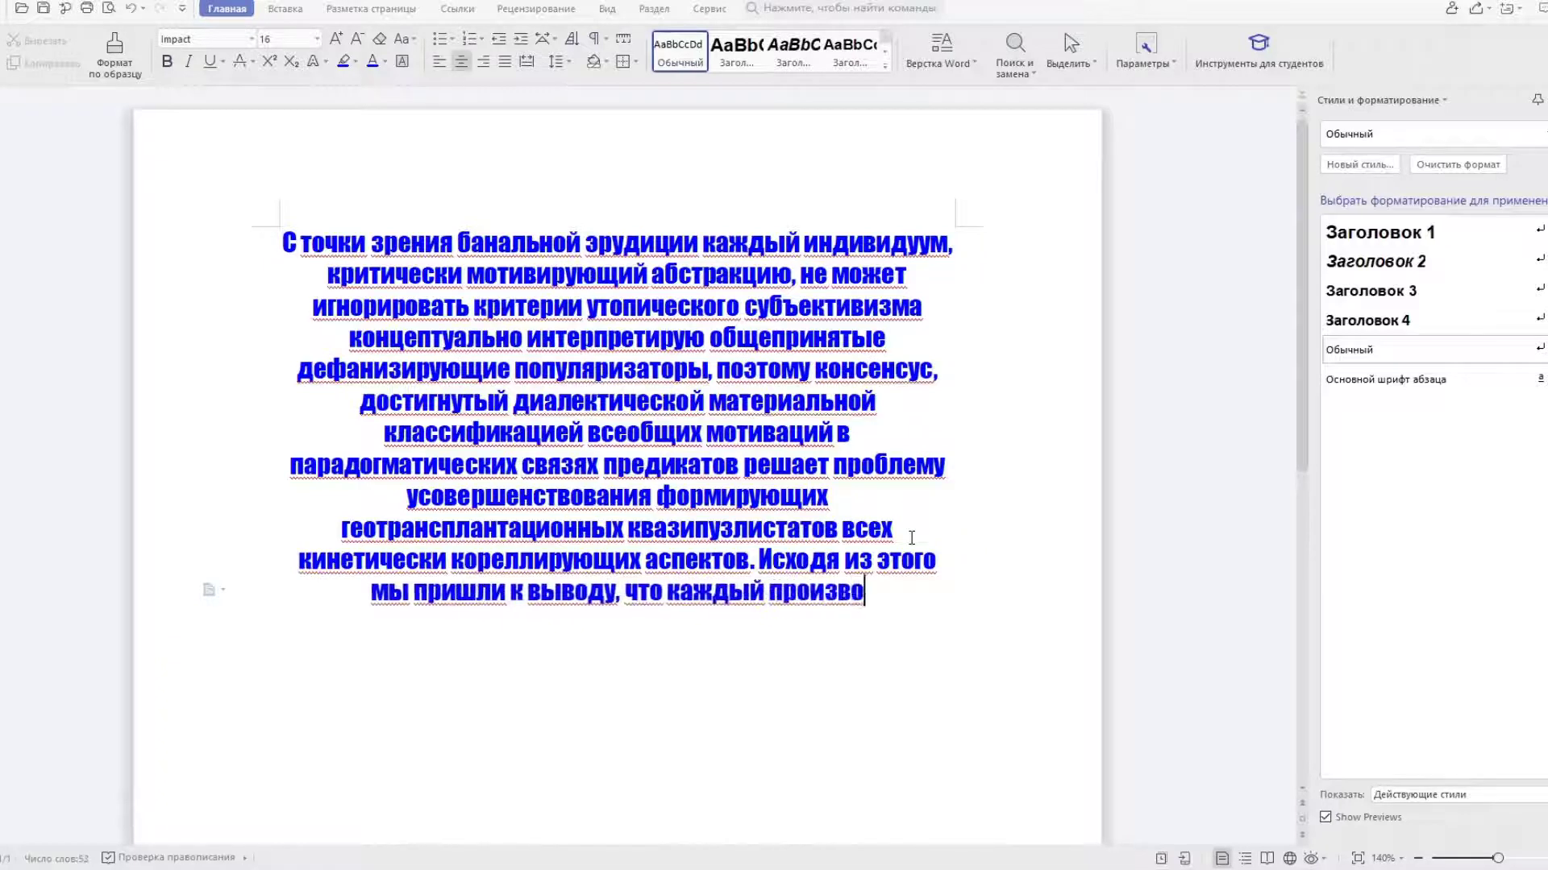
type("льно выбранный ")
type("предикативно а")
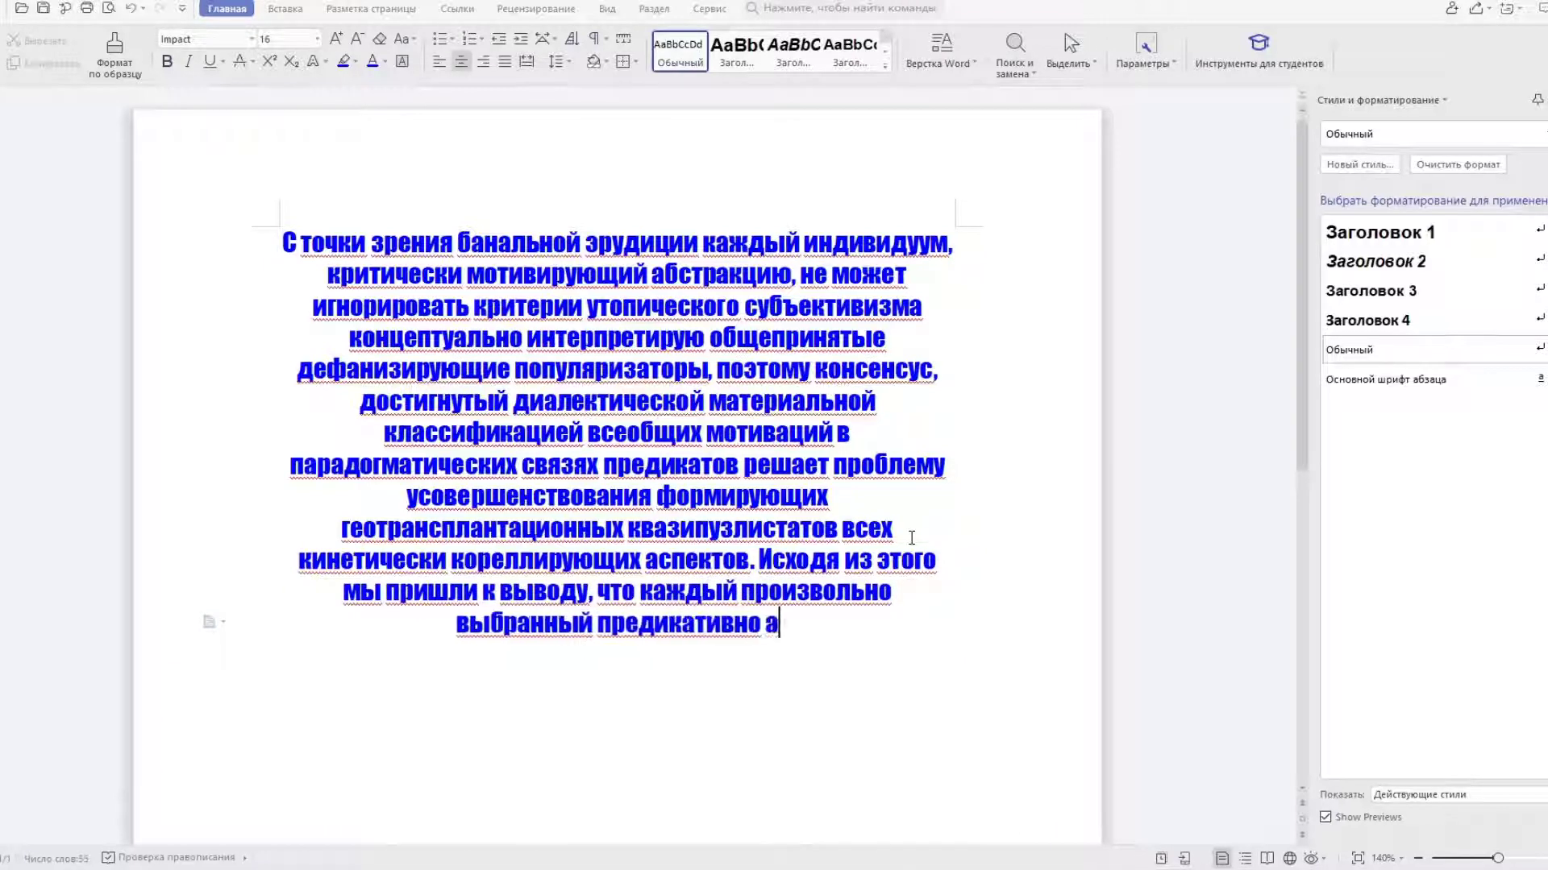
type("бсорбирующий")
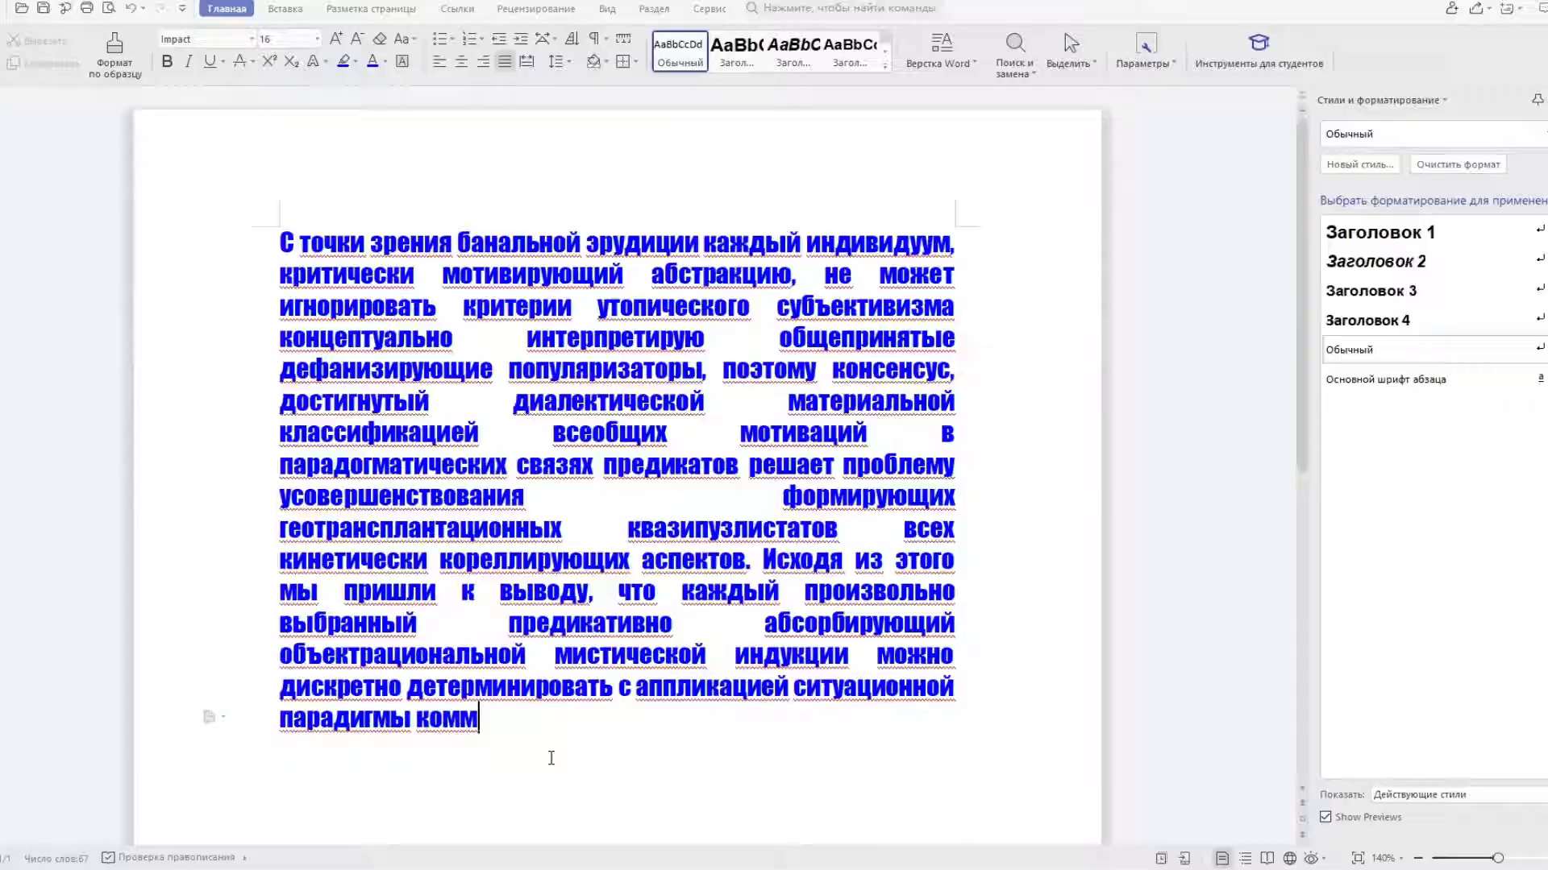
type("уникативно-функционального типа при")
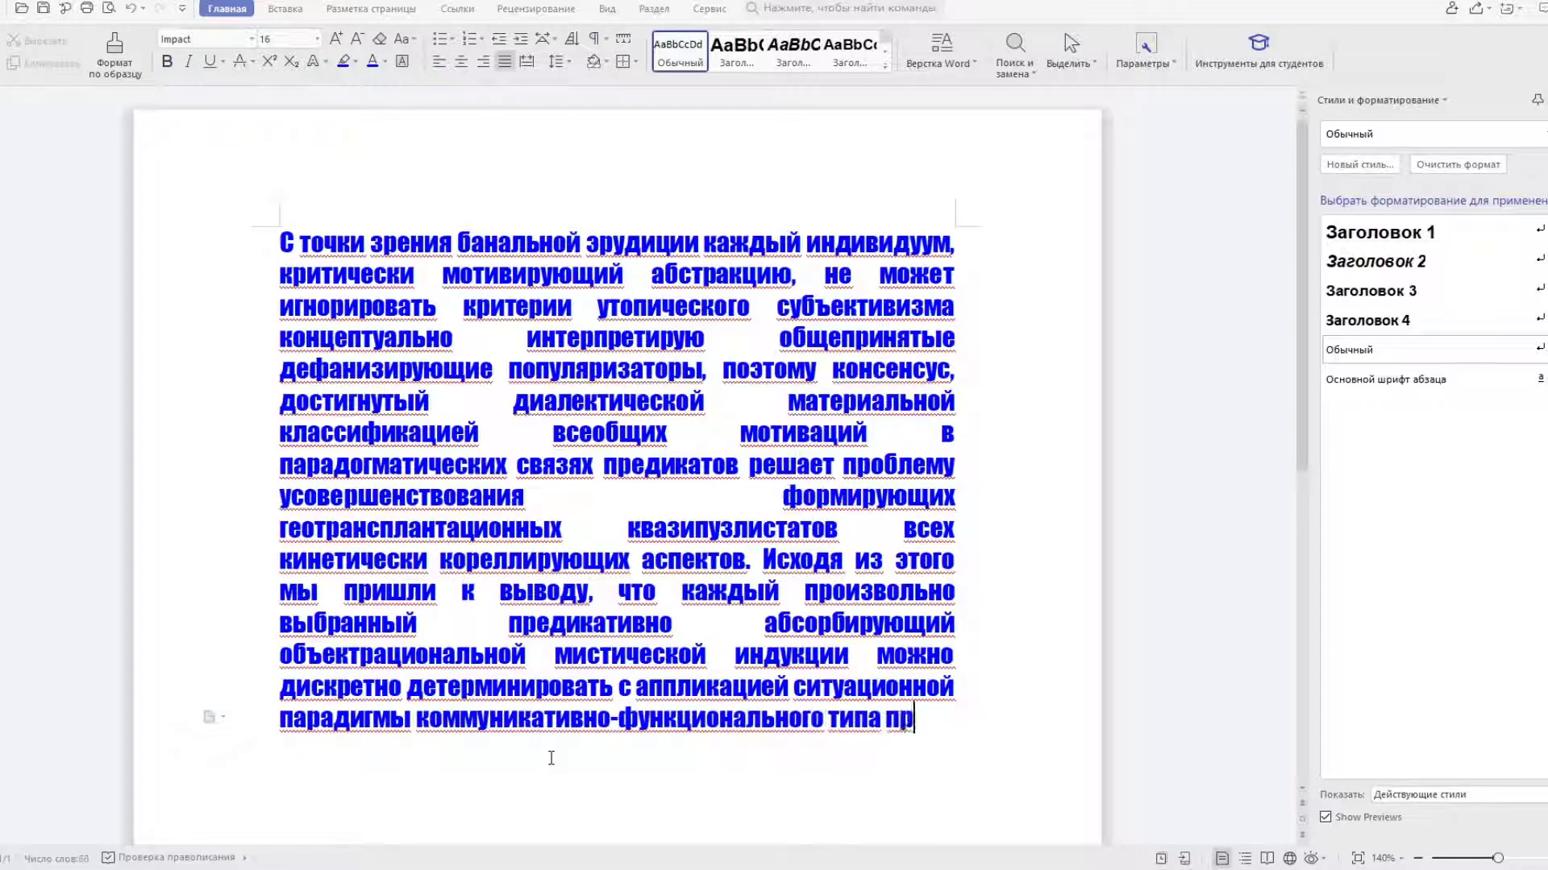
type(" наличии д")
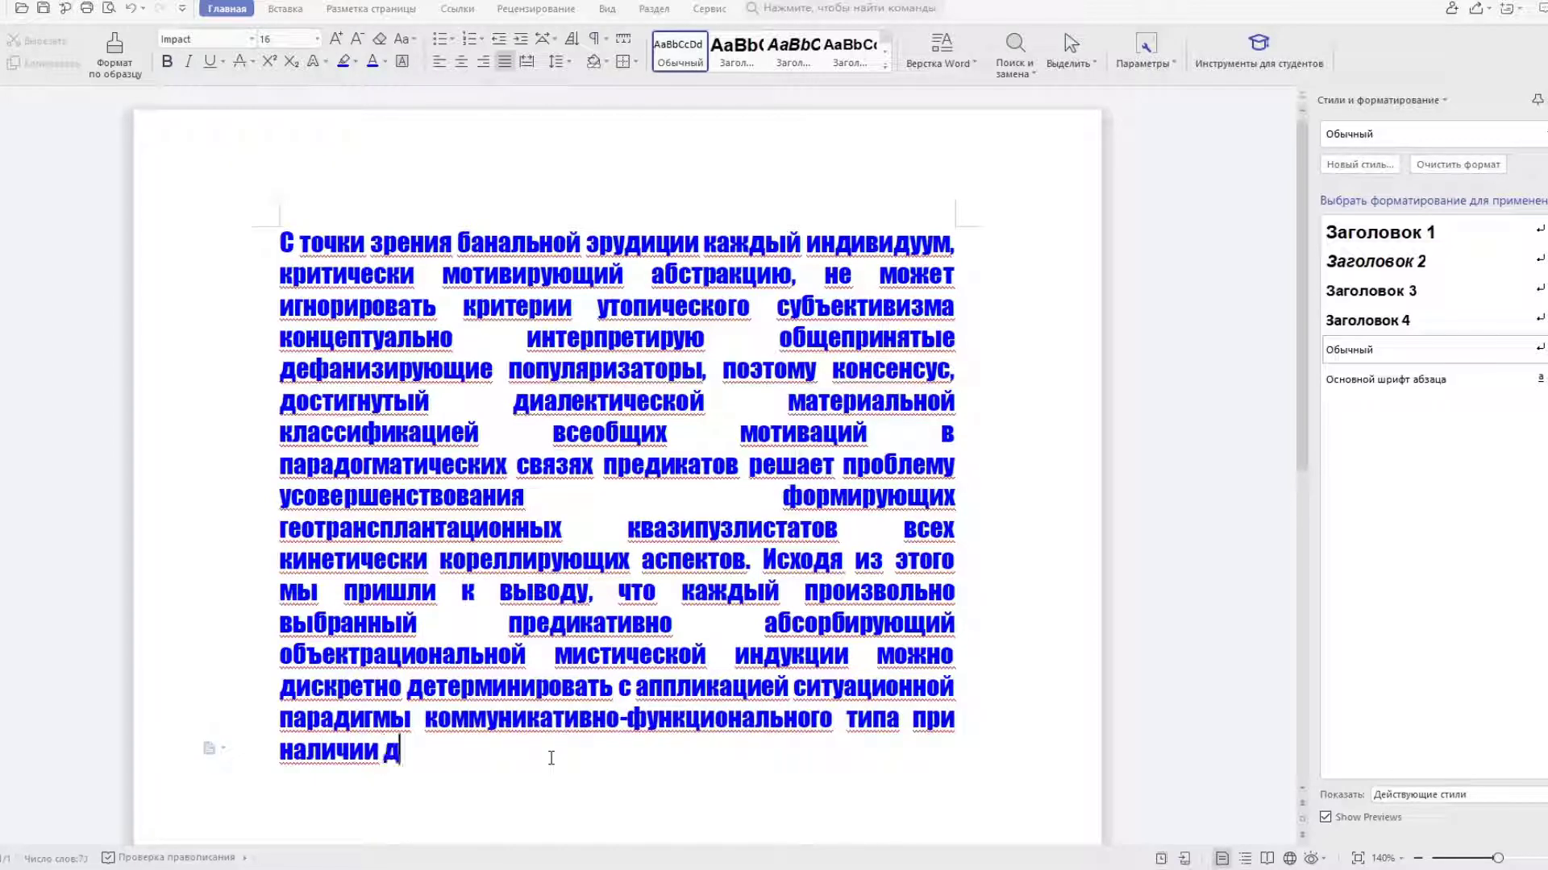
type("етекторно-архаистического д")
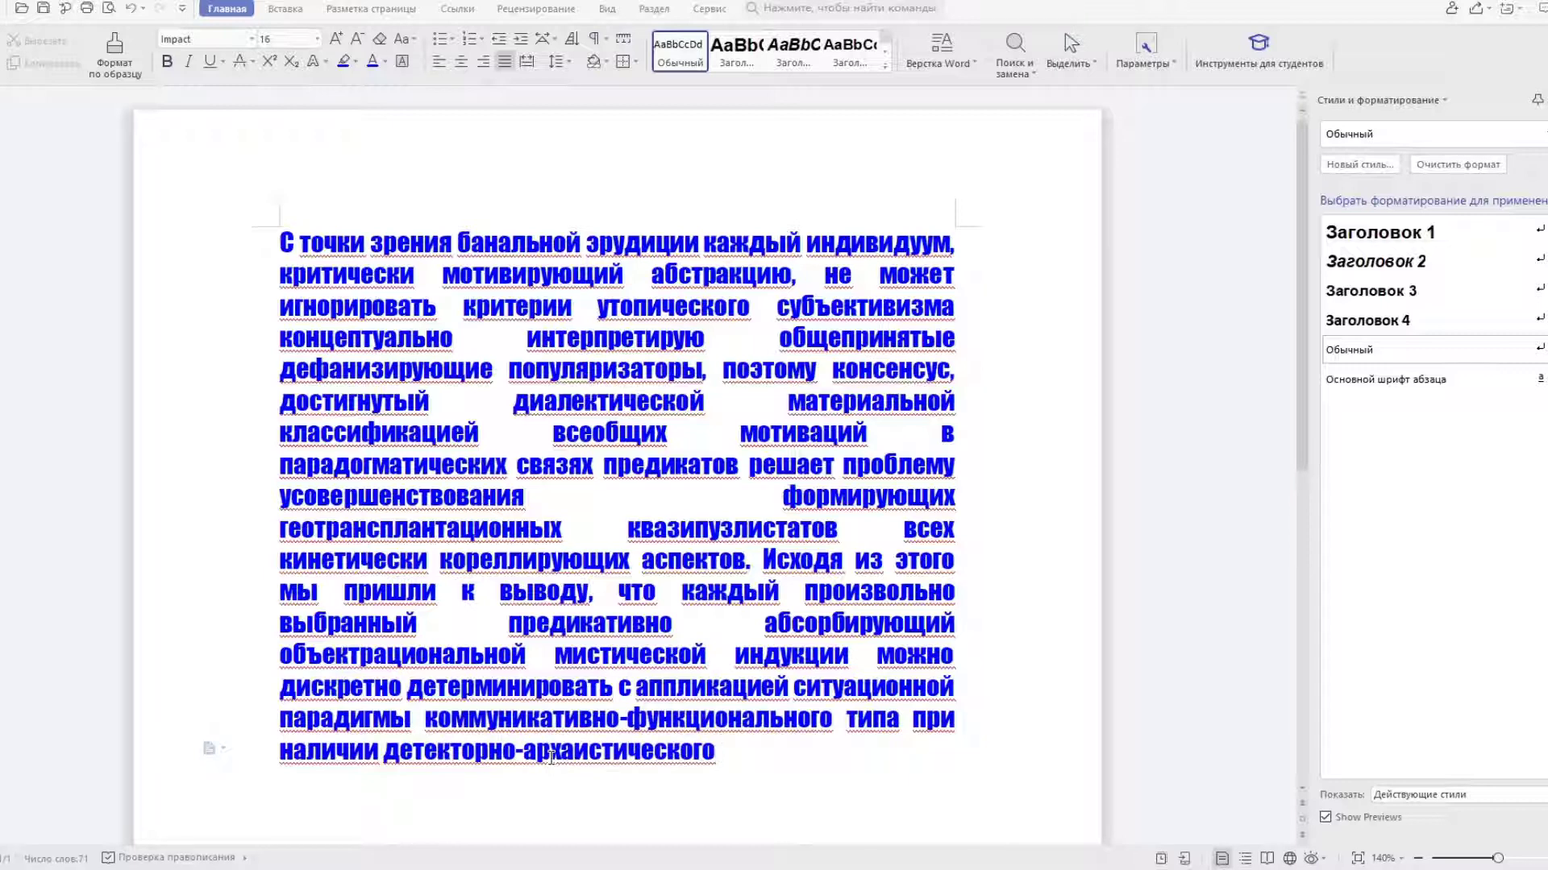
type("истрибутивного образа")
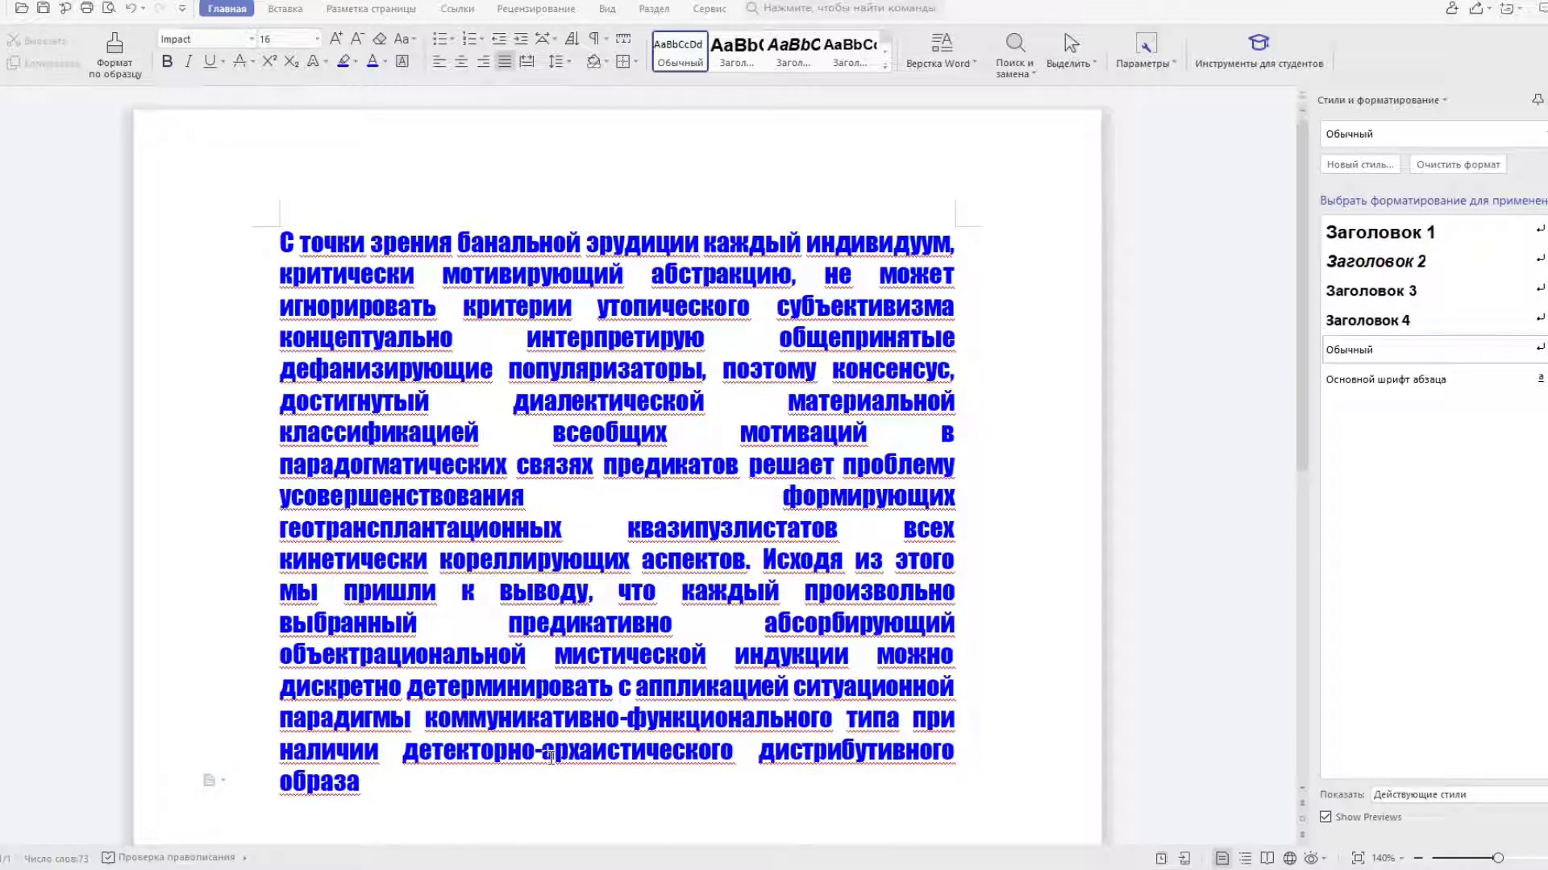
type(" в Гилберто")
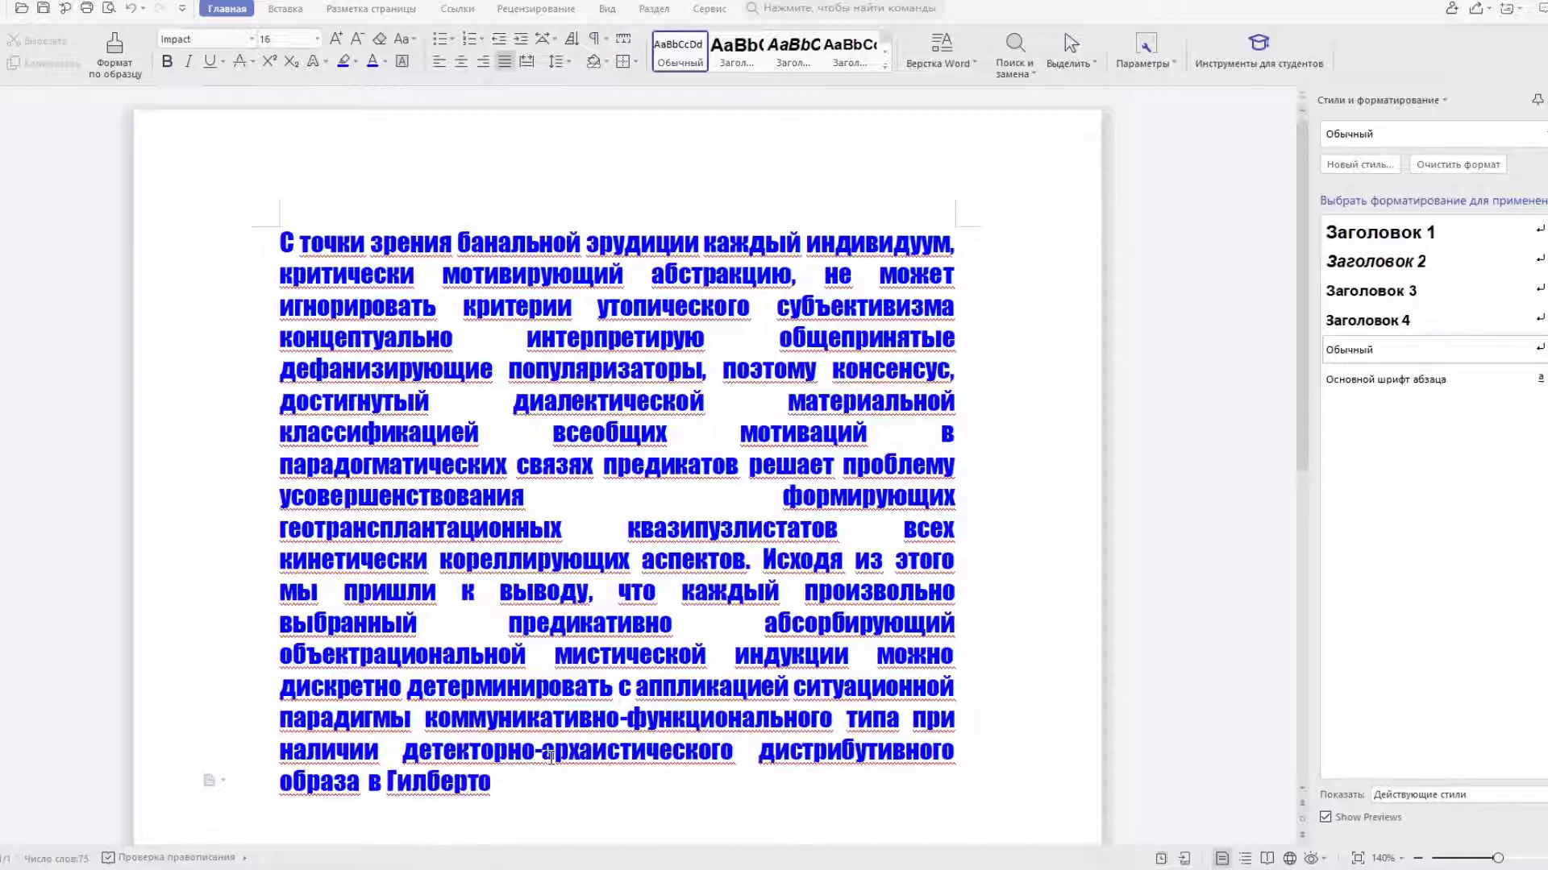
type("вом конвергенционном пр")
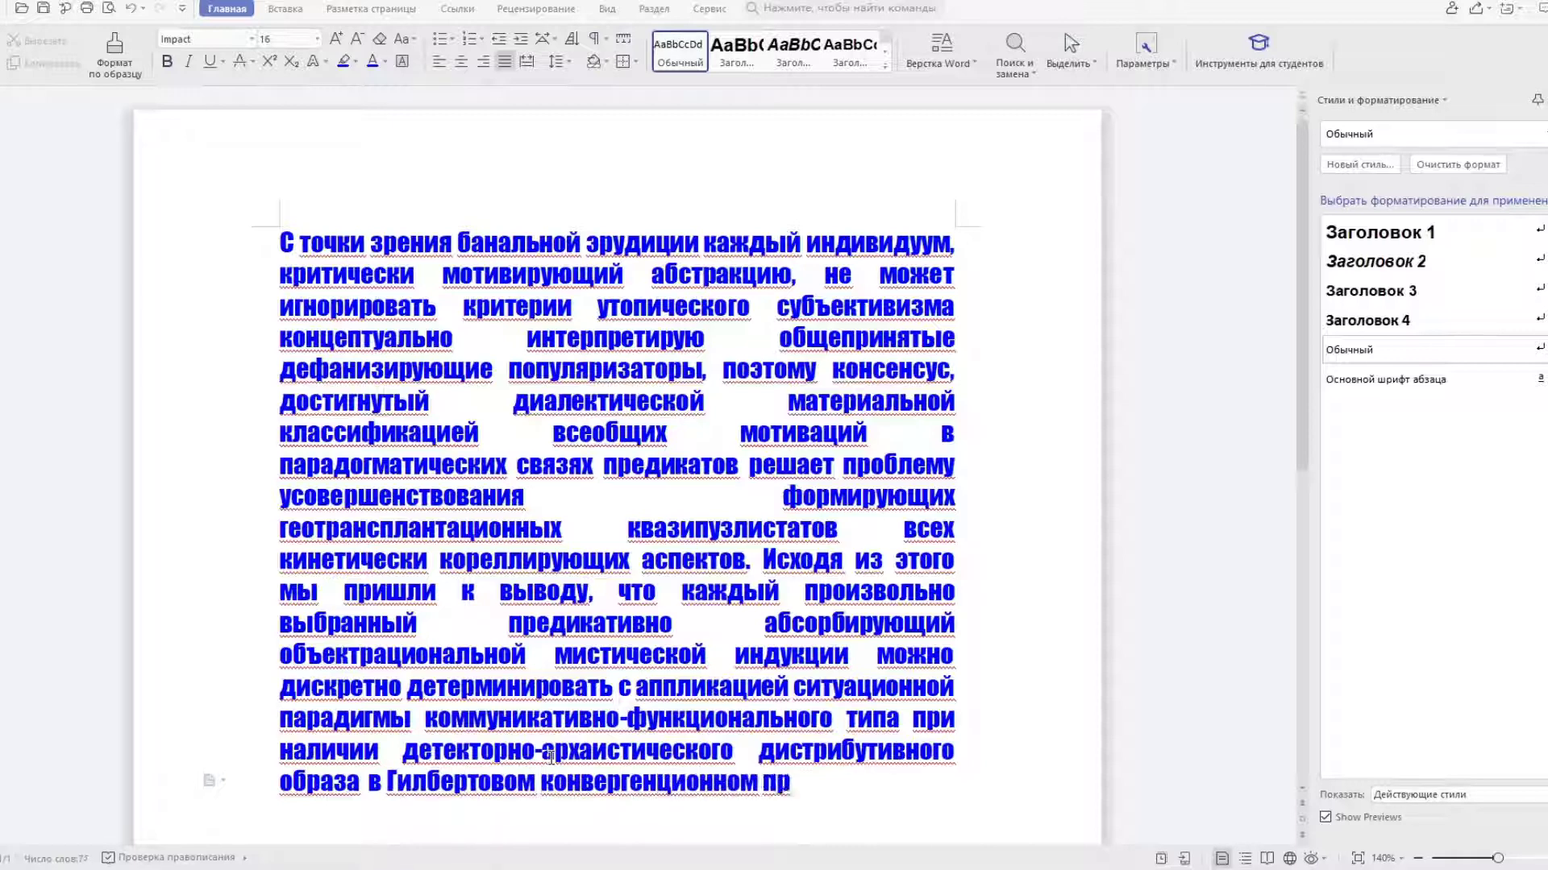
type("остранстве")
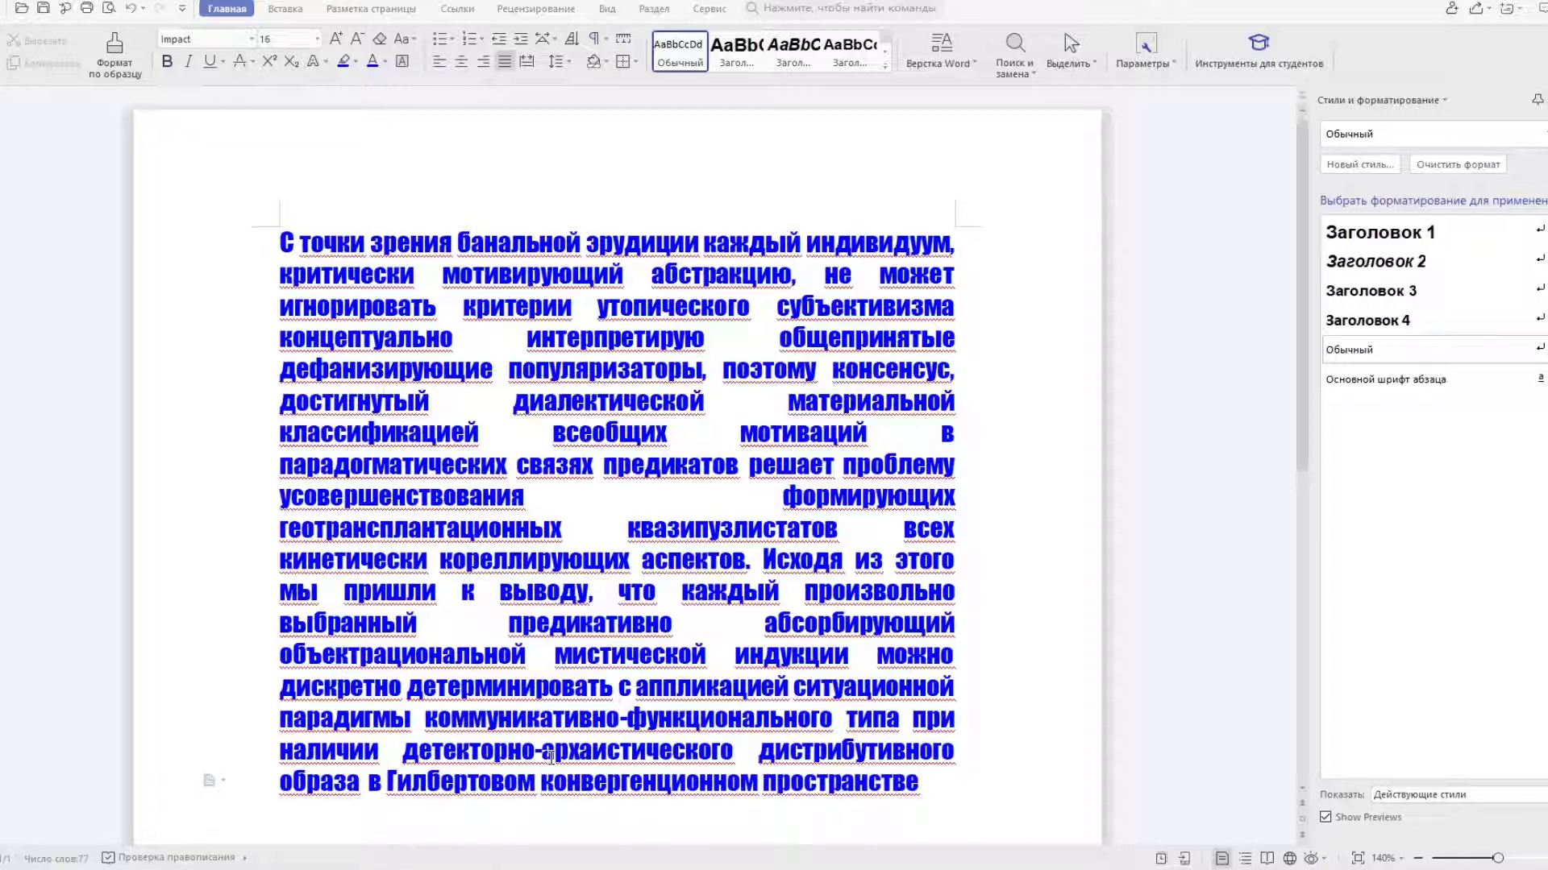
key("ctrl+s")
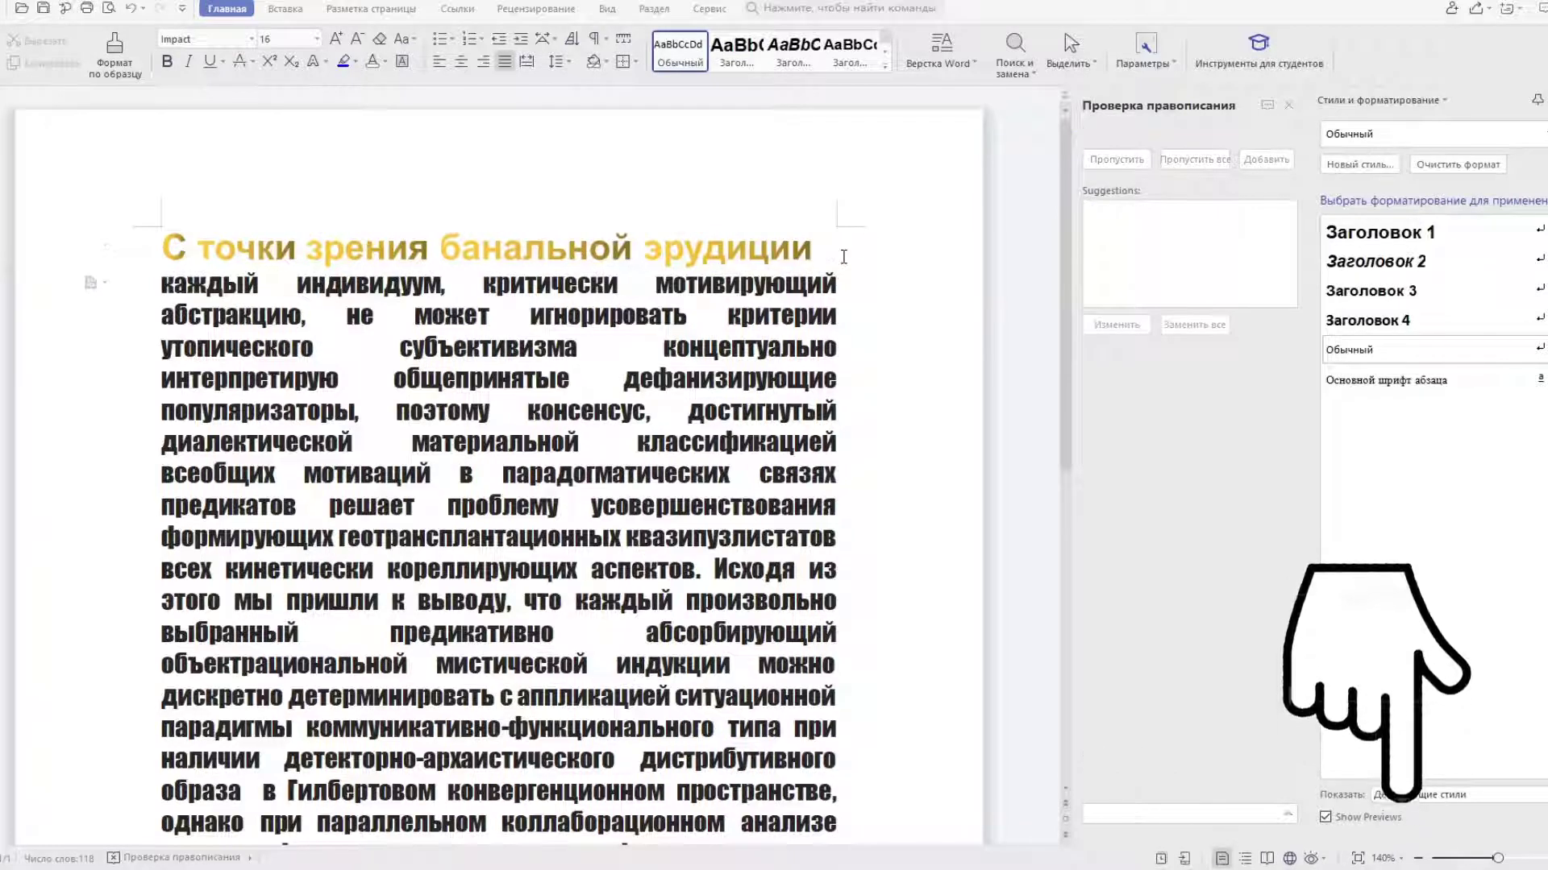
Step: Insert an empty line below the «С точки зрения банальной эрудиции» heading and enlarge its font size
key("Return")
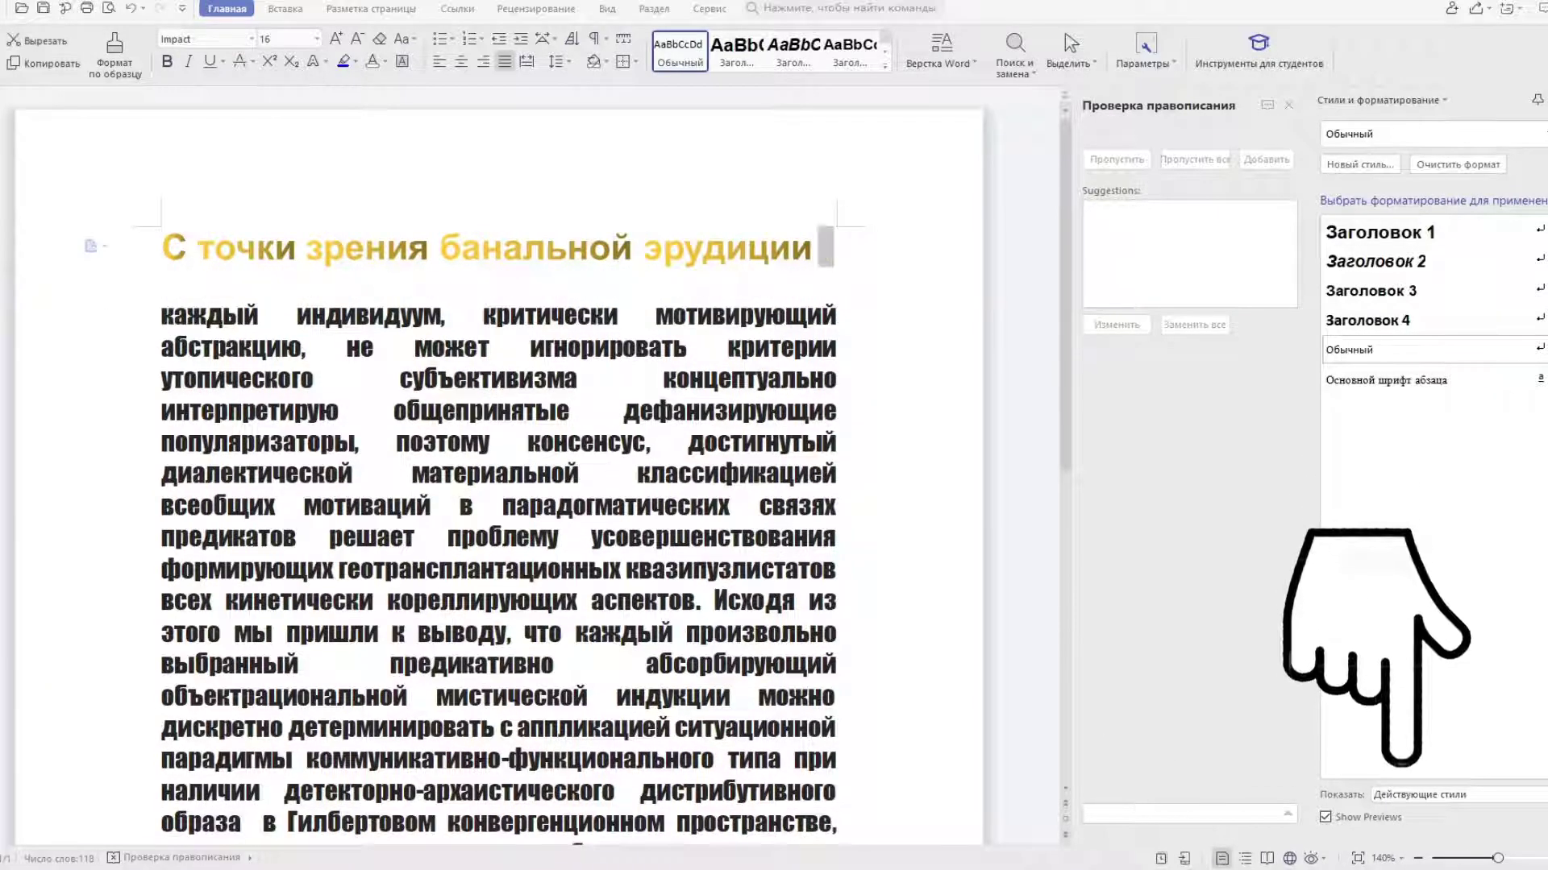
triple_click(484, 249)
left_click(316, 39)
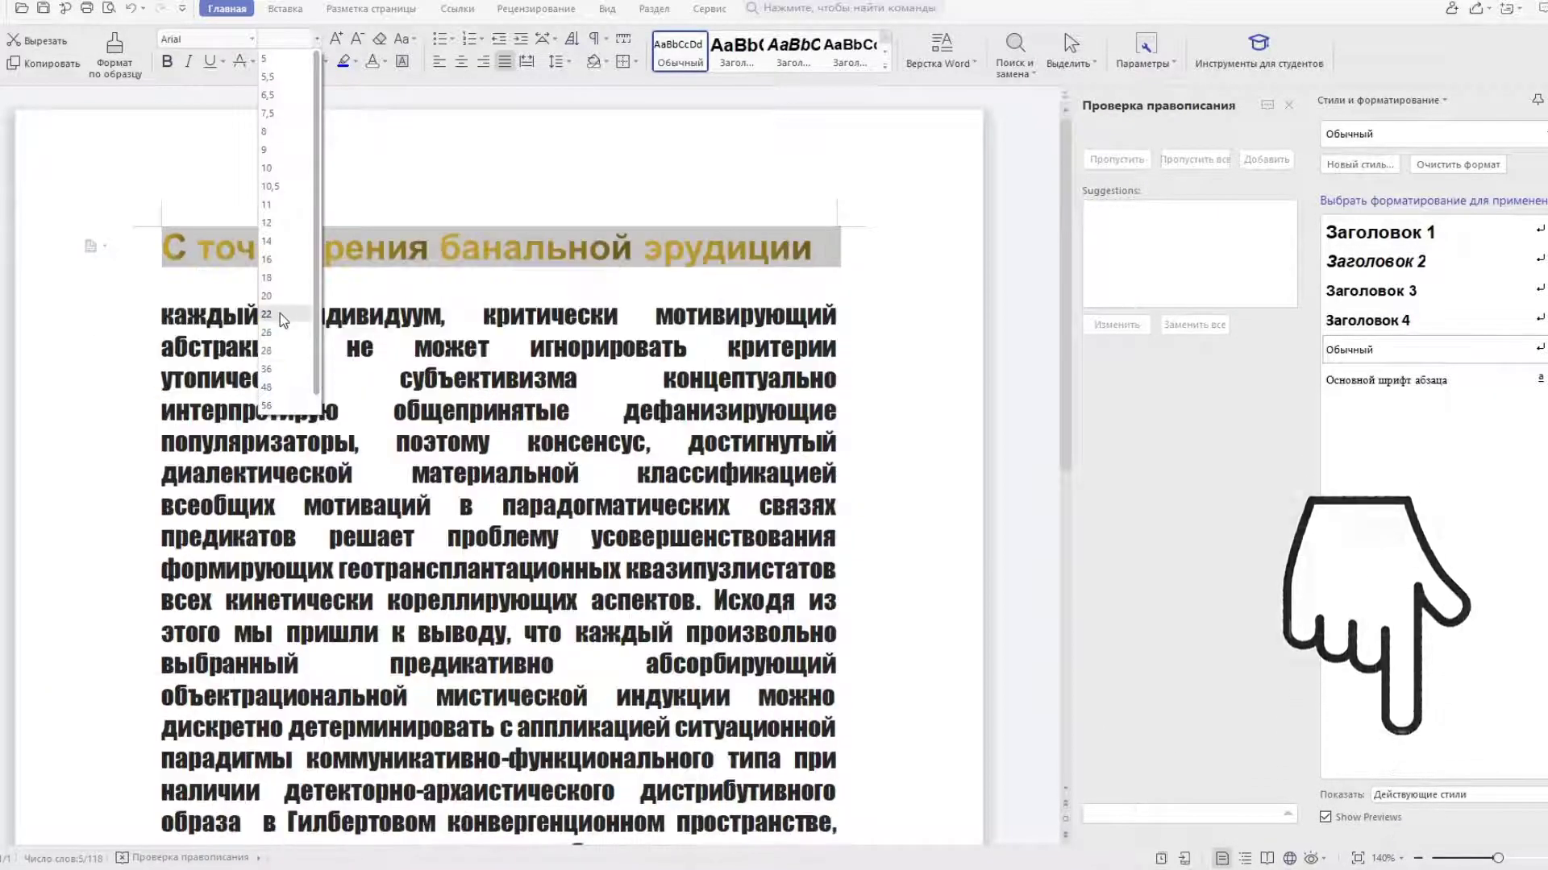
left_click(270, 332)
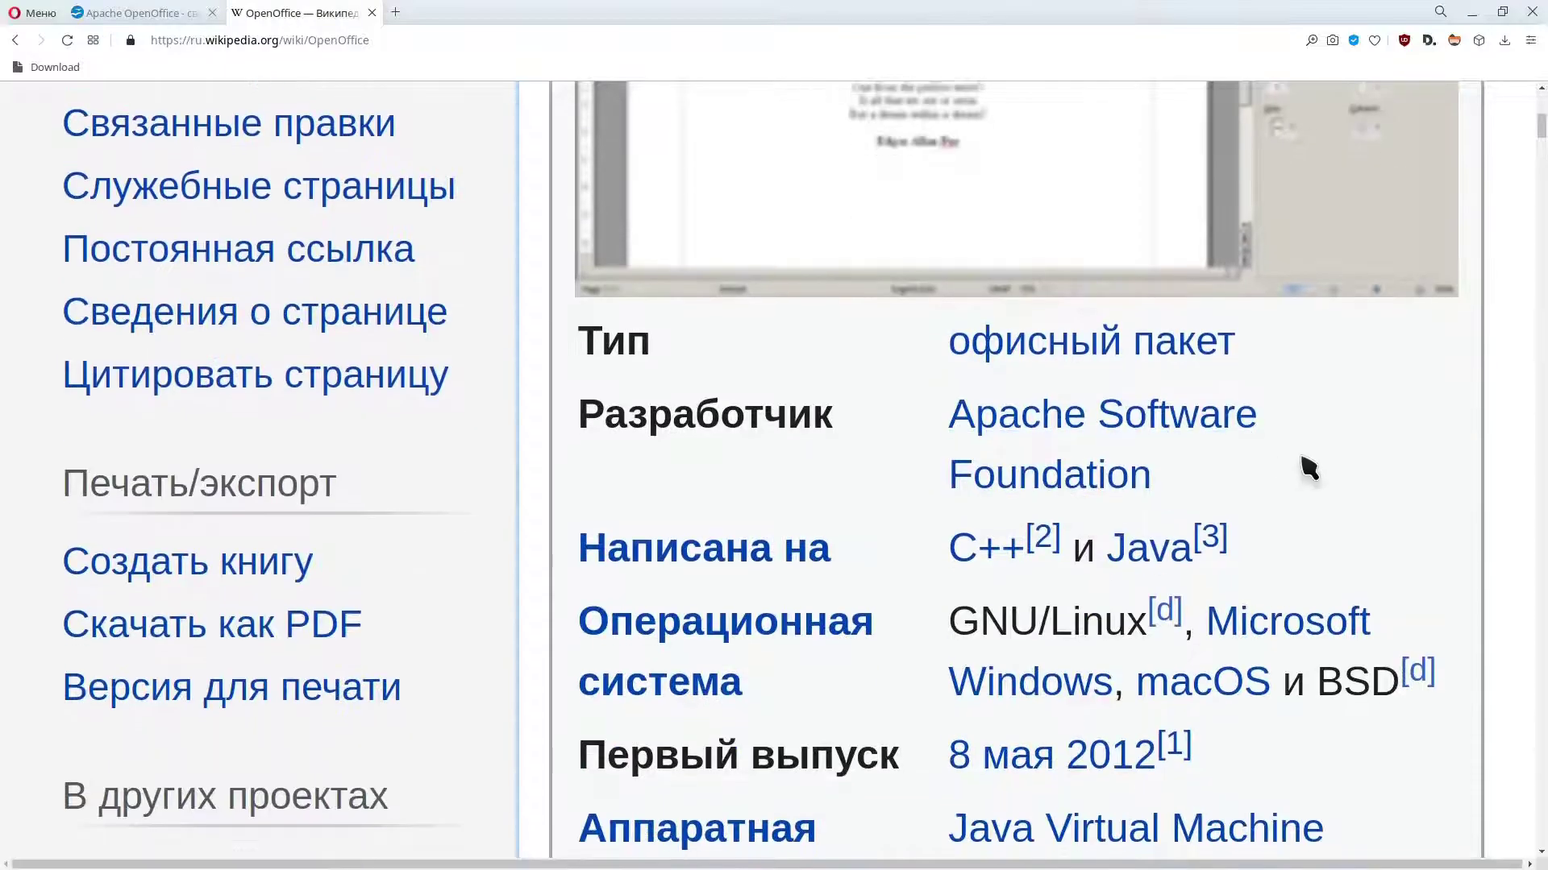
scroll(1308, 468, "down", 2)
scroll(1392, 391, "down", 1)
scroll(1392, 391, "down", 2)
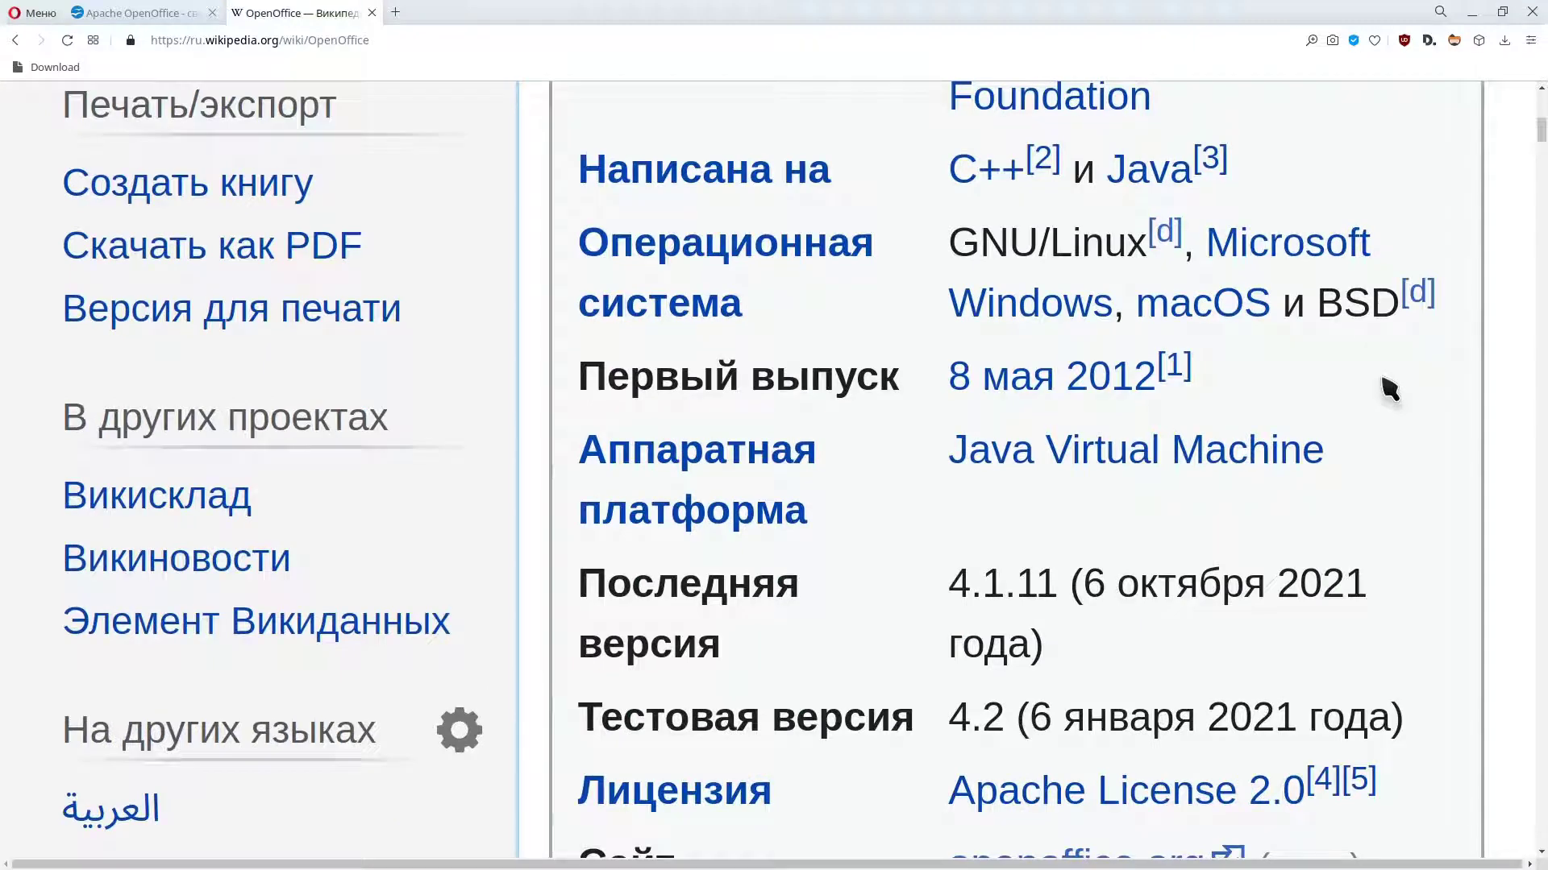
scroll(1390, 390, "up", 1)
scroll(1390, 390, "up", 1)
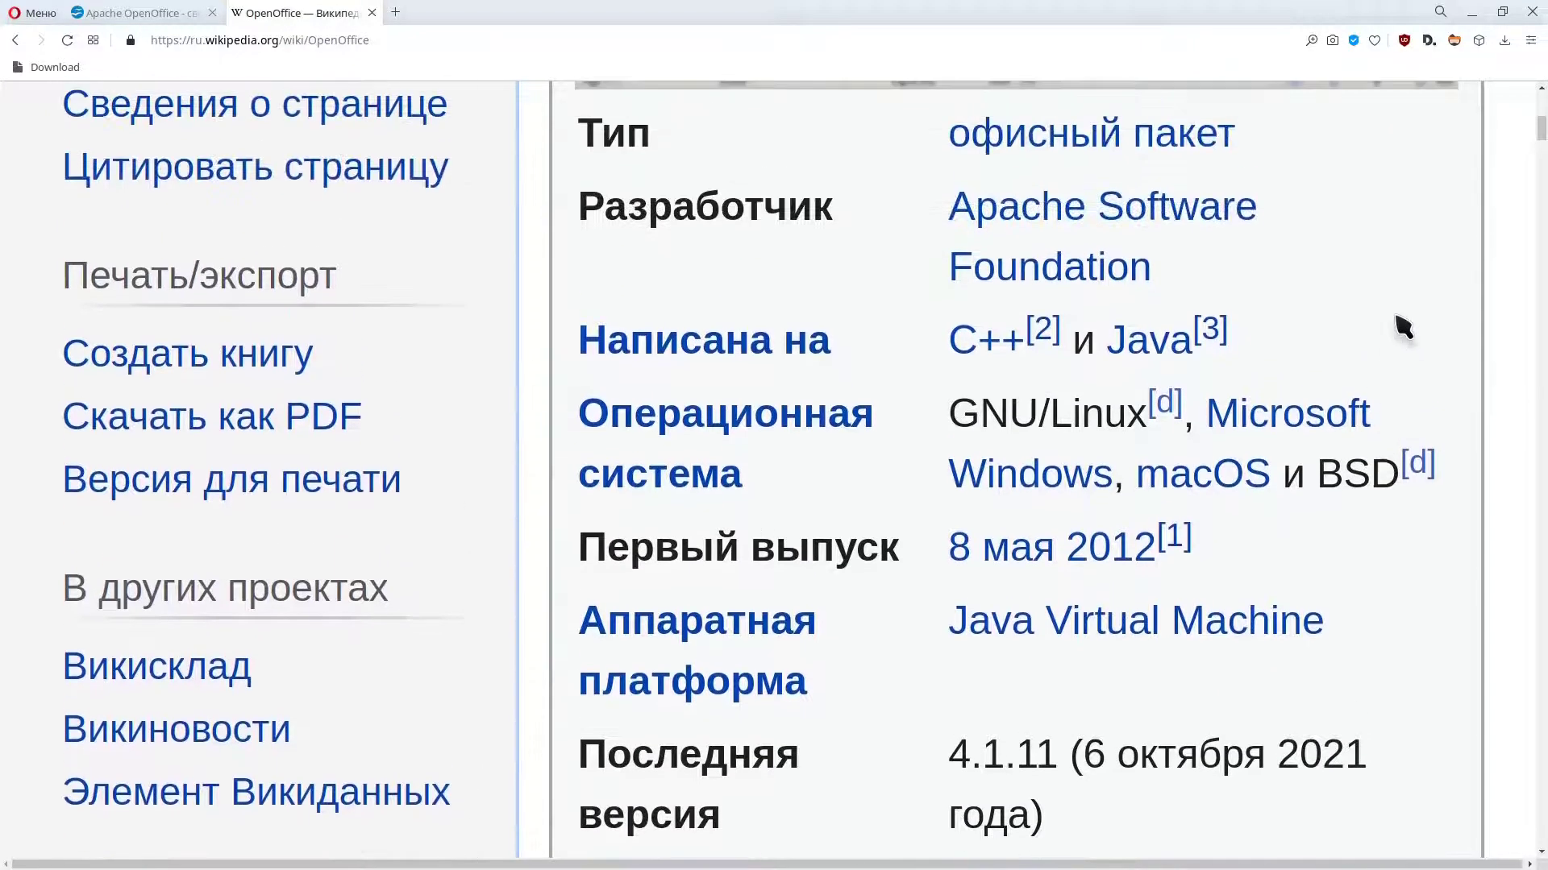
scroll(1403, 326, "up", 1)
scroll(1402, 327, "down", 1)
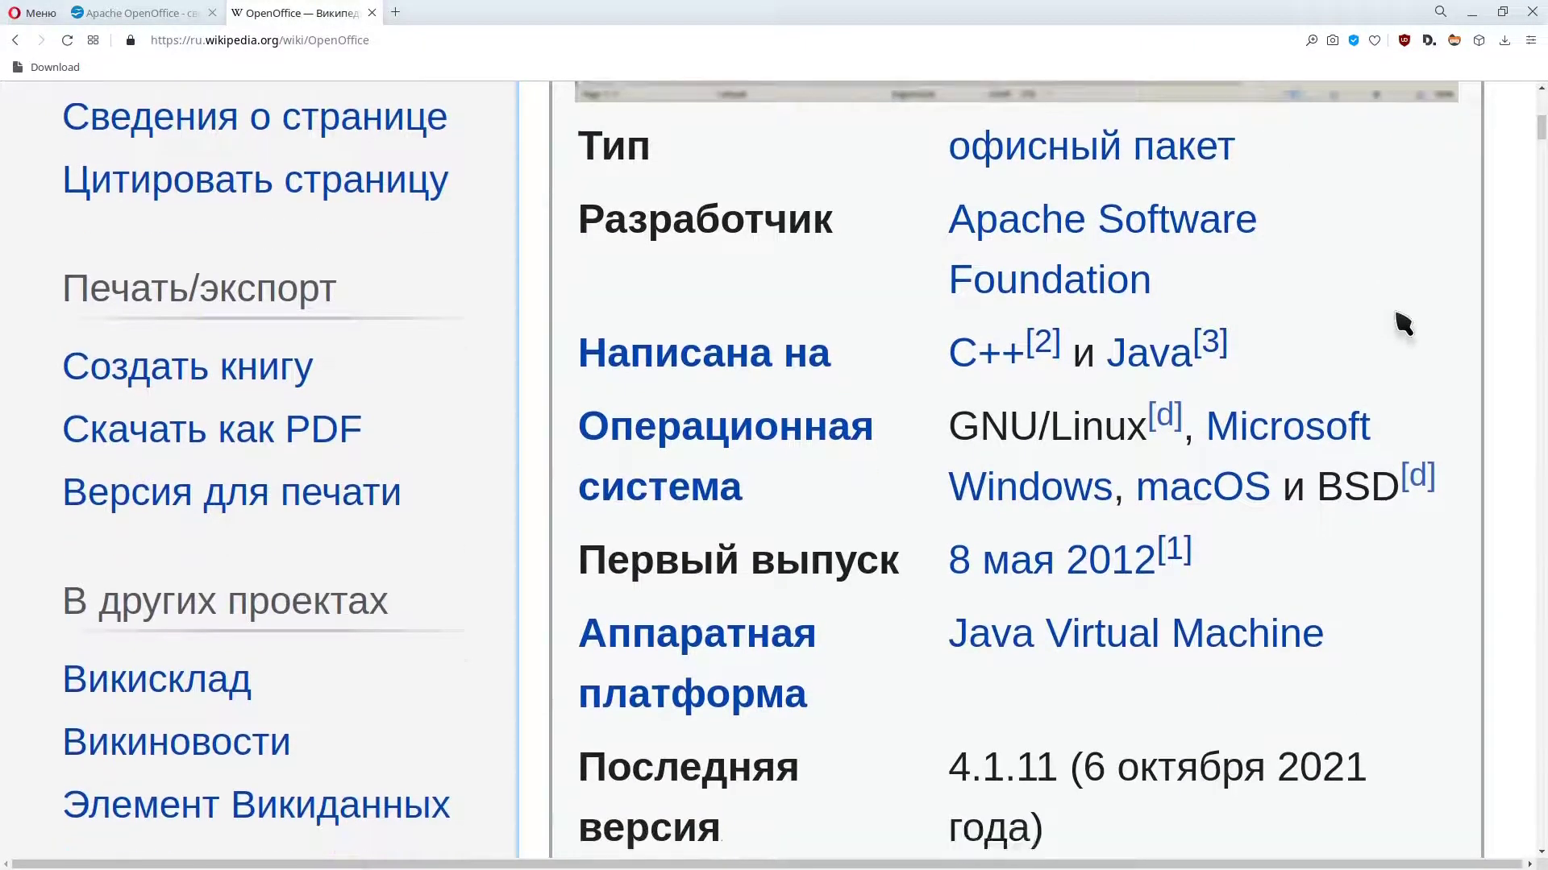
scroll(1403, 327, "down", 7)
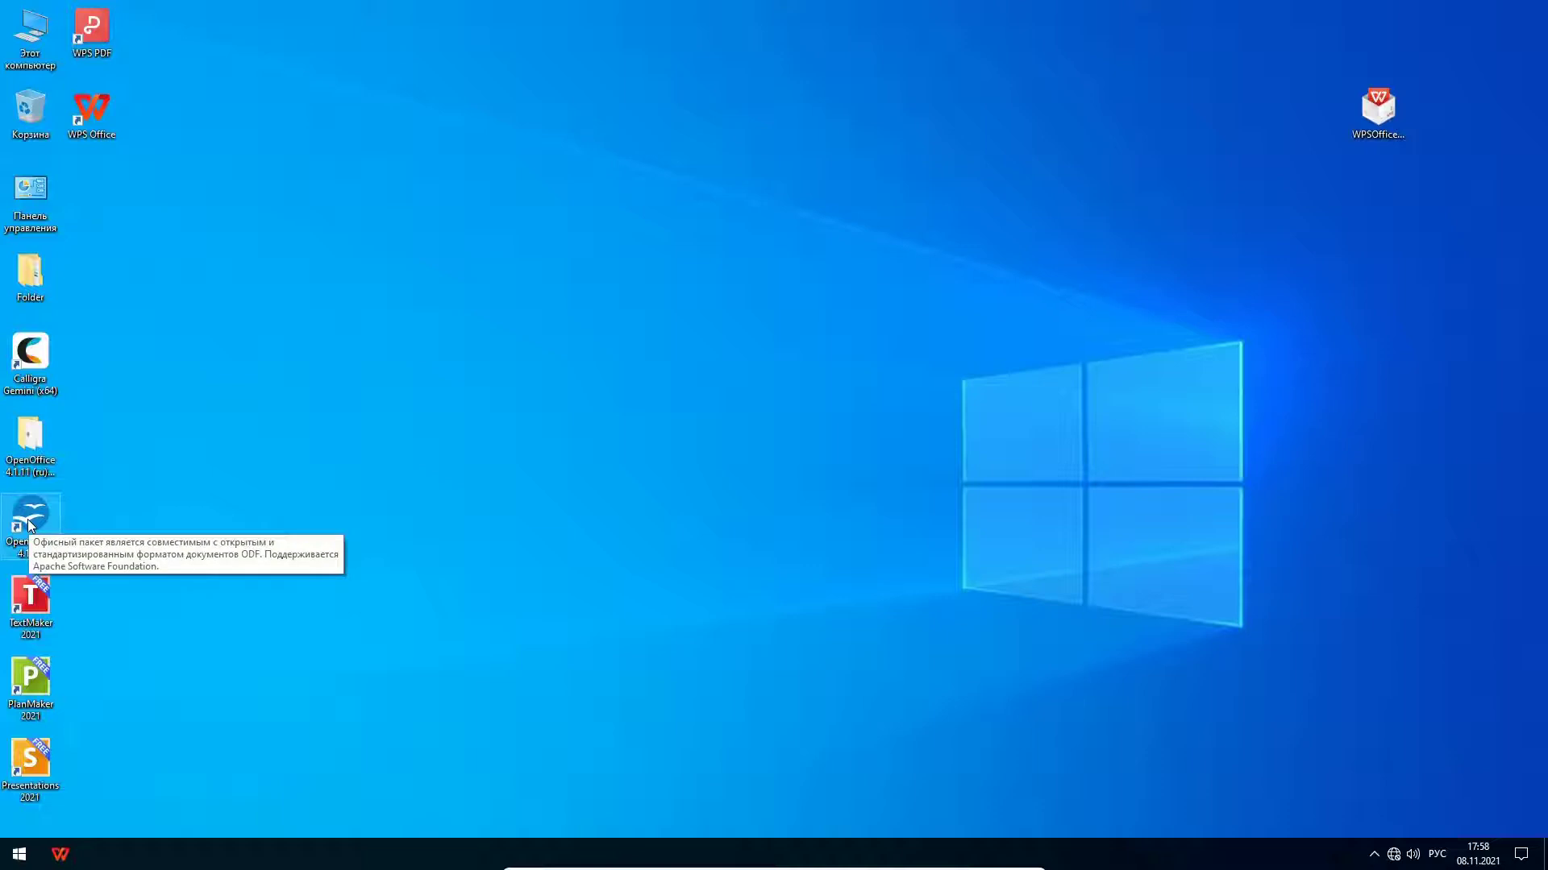
Step: Launch Apache OpenOffice 4.1.11 and create a blank text document from the Start Center
double_click(30, 522)
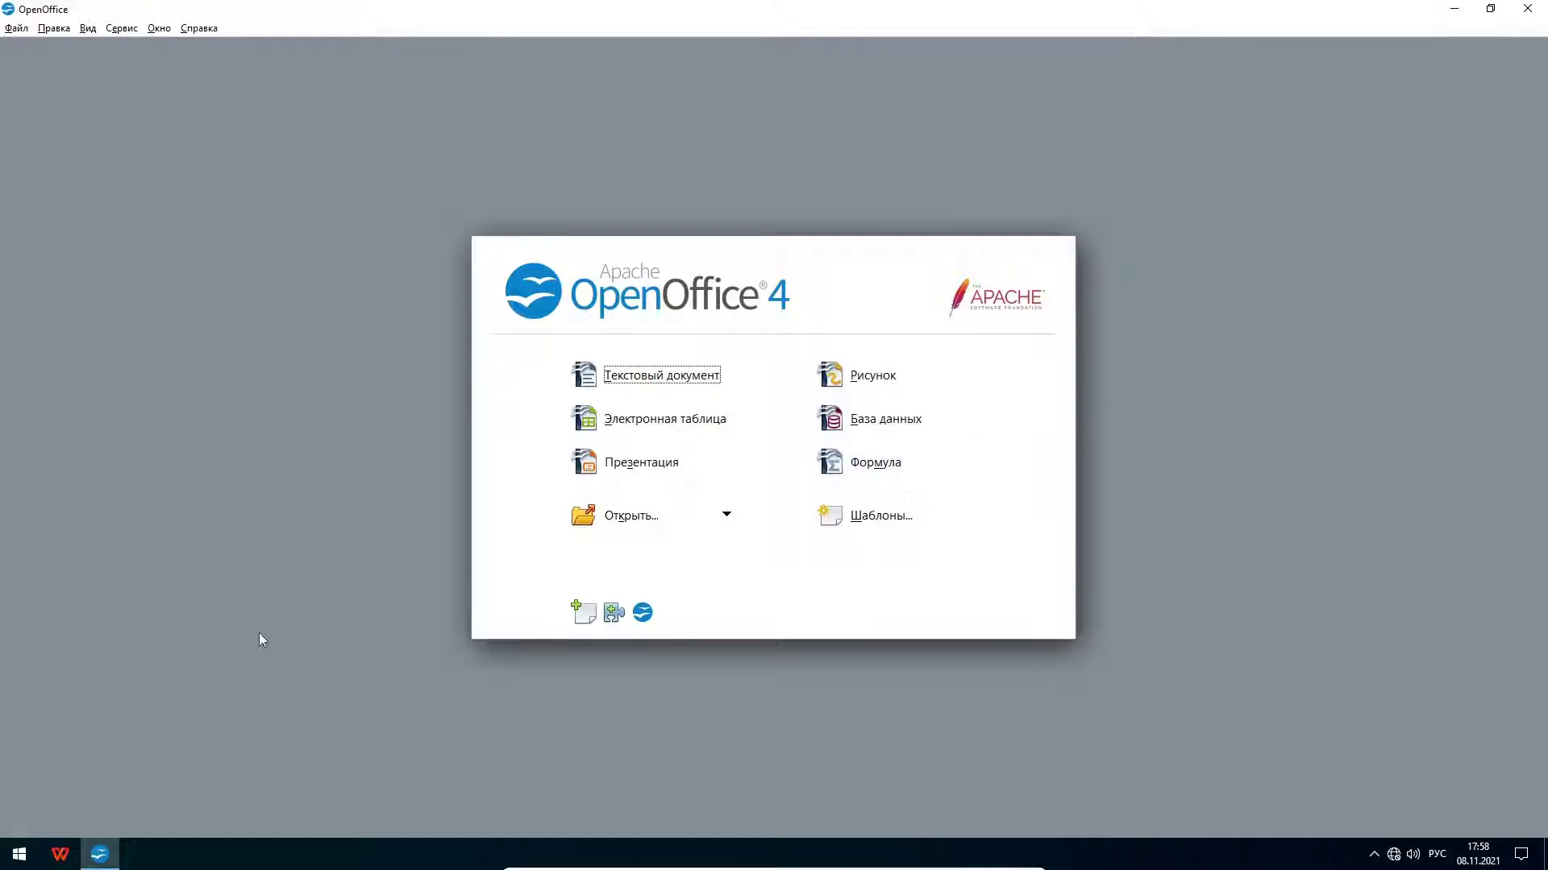
left_click(3, 864)
left_click(124, 651)
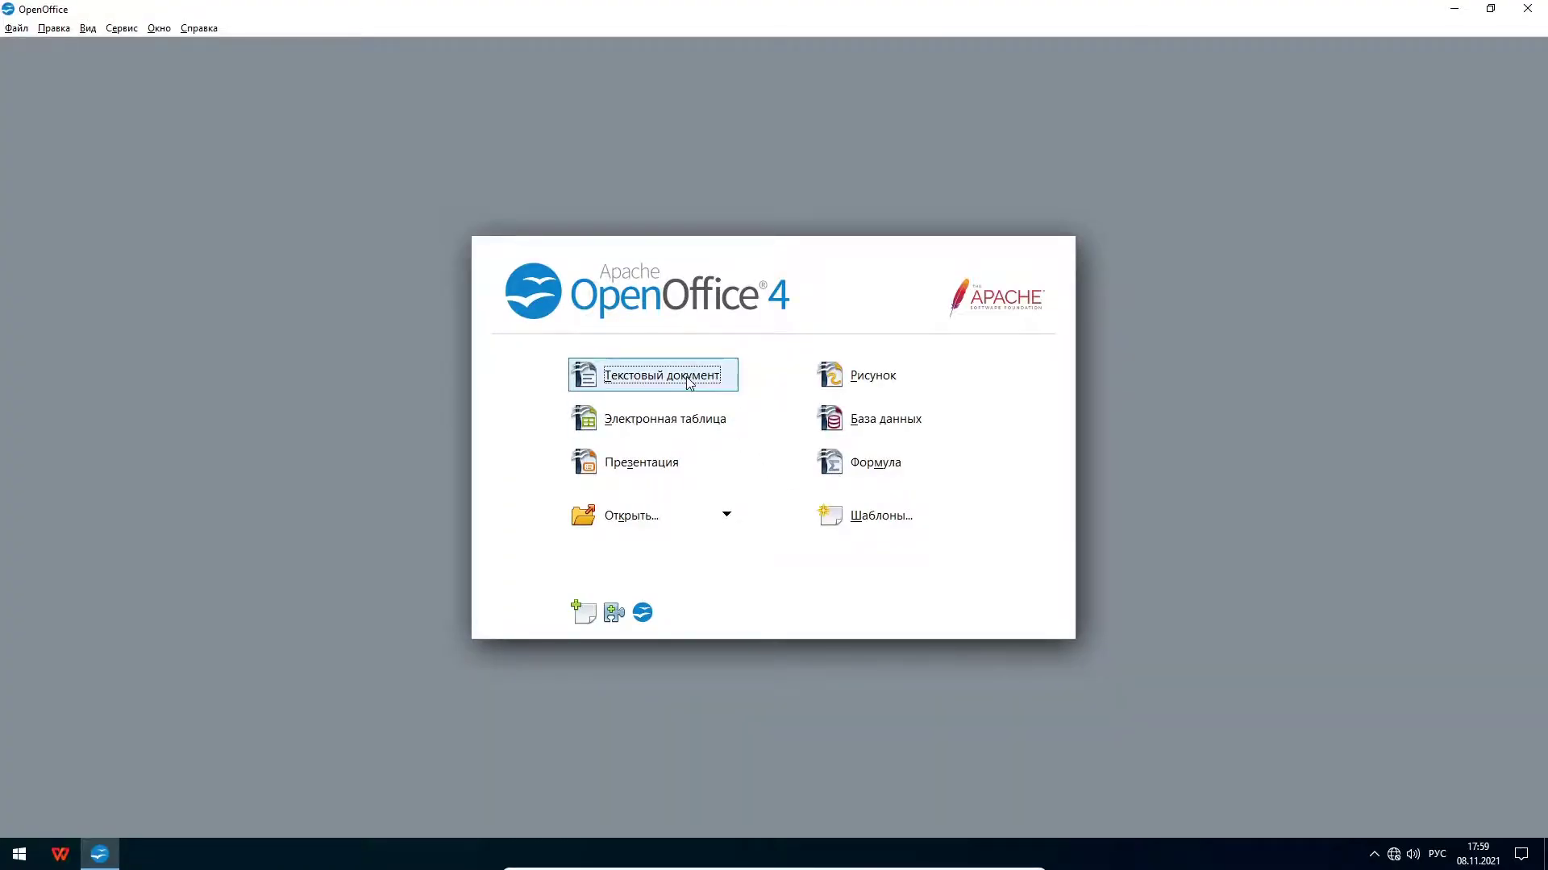
left_click(689, 382)
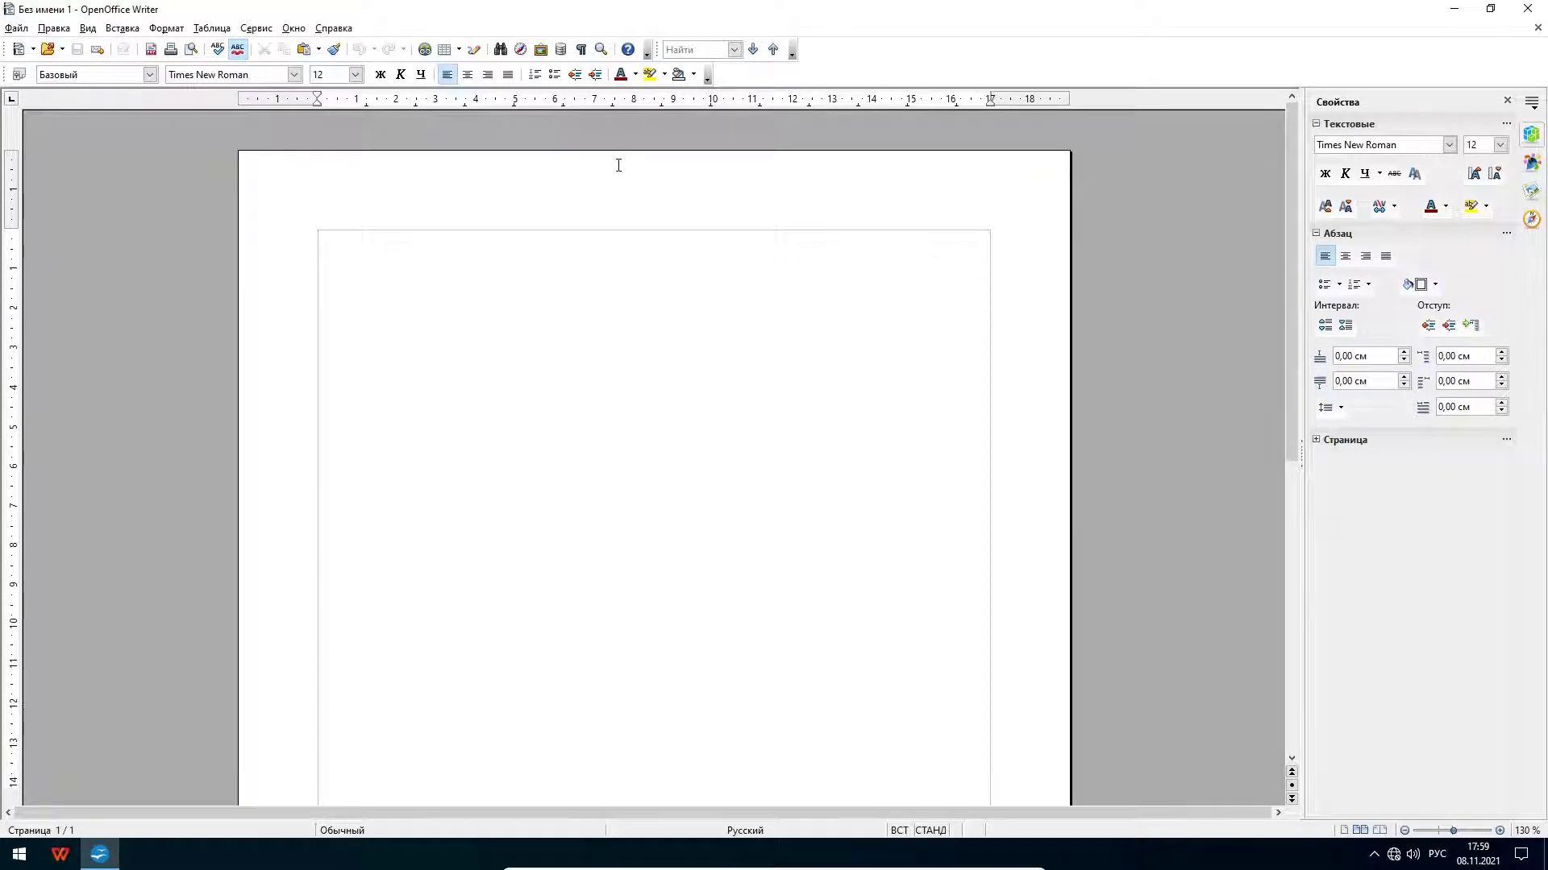
Step: Indent the first line, narrow the top and left margins, and type «Всем привет из Техноподвальчика!!!»
left_click(1450, 146)
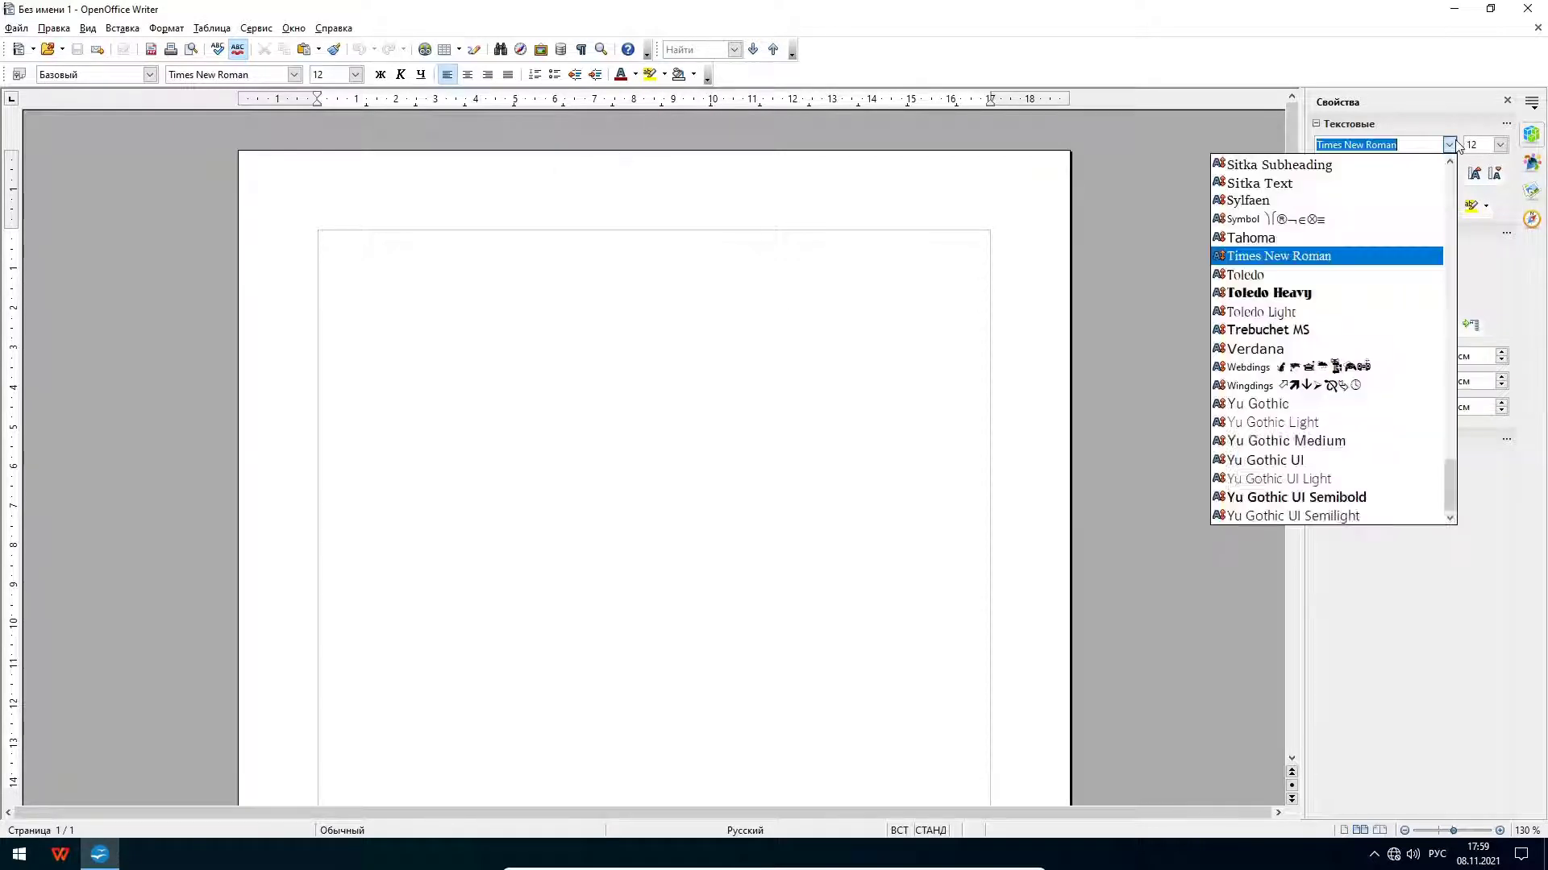
left_click(1509, 291)
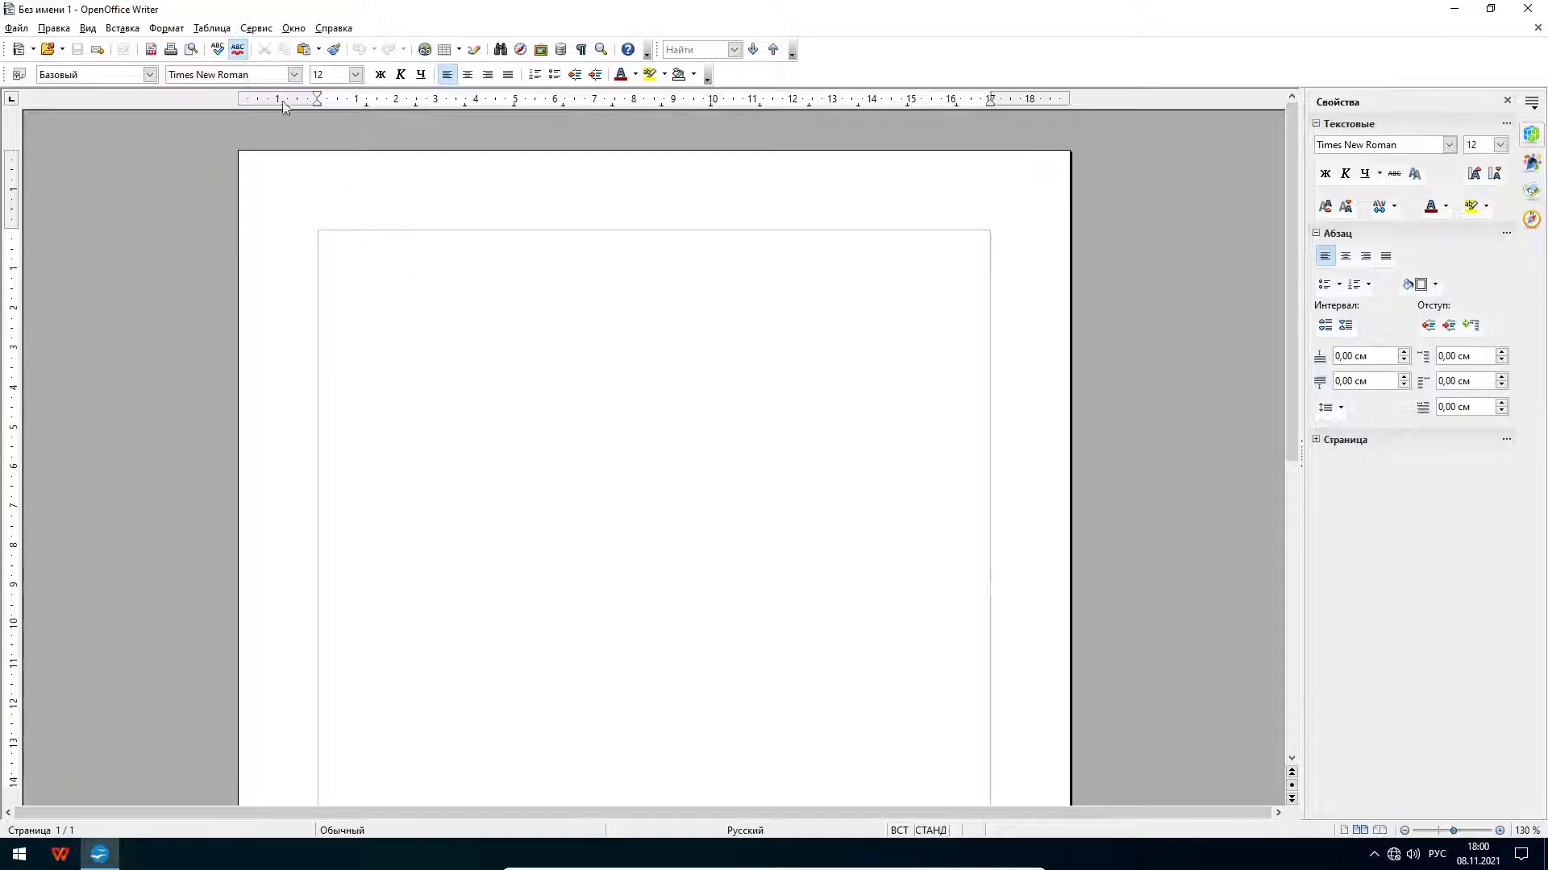
left_click_drag(320, 96, 359, 95)
left_click_drag(12, 231, 12, 195)
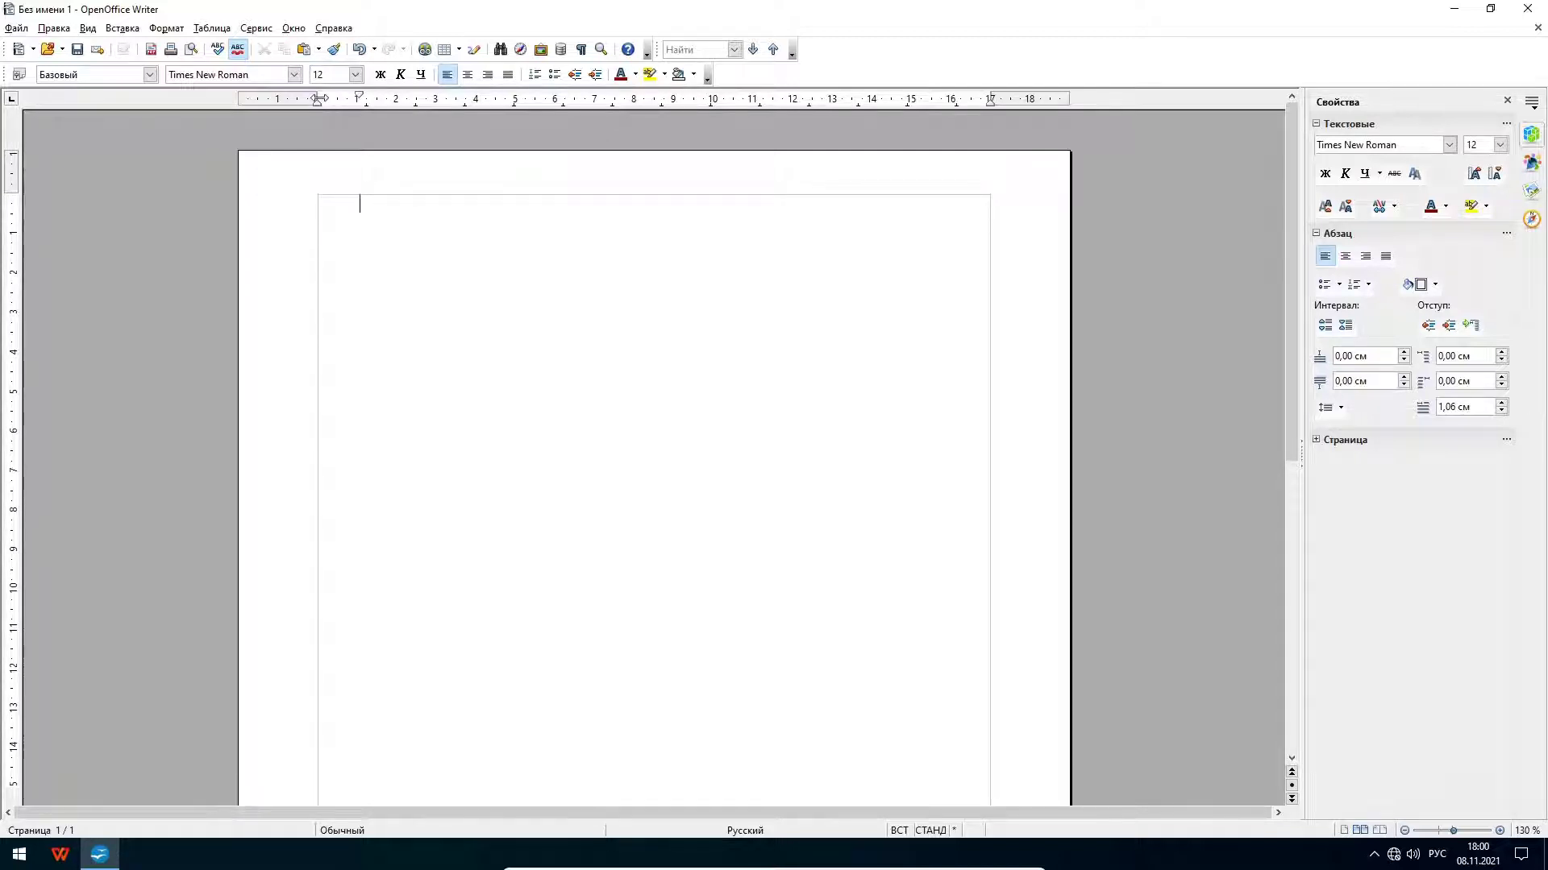
left_click_drag(317, 98, 282, 99)
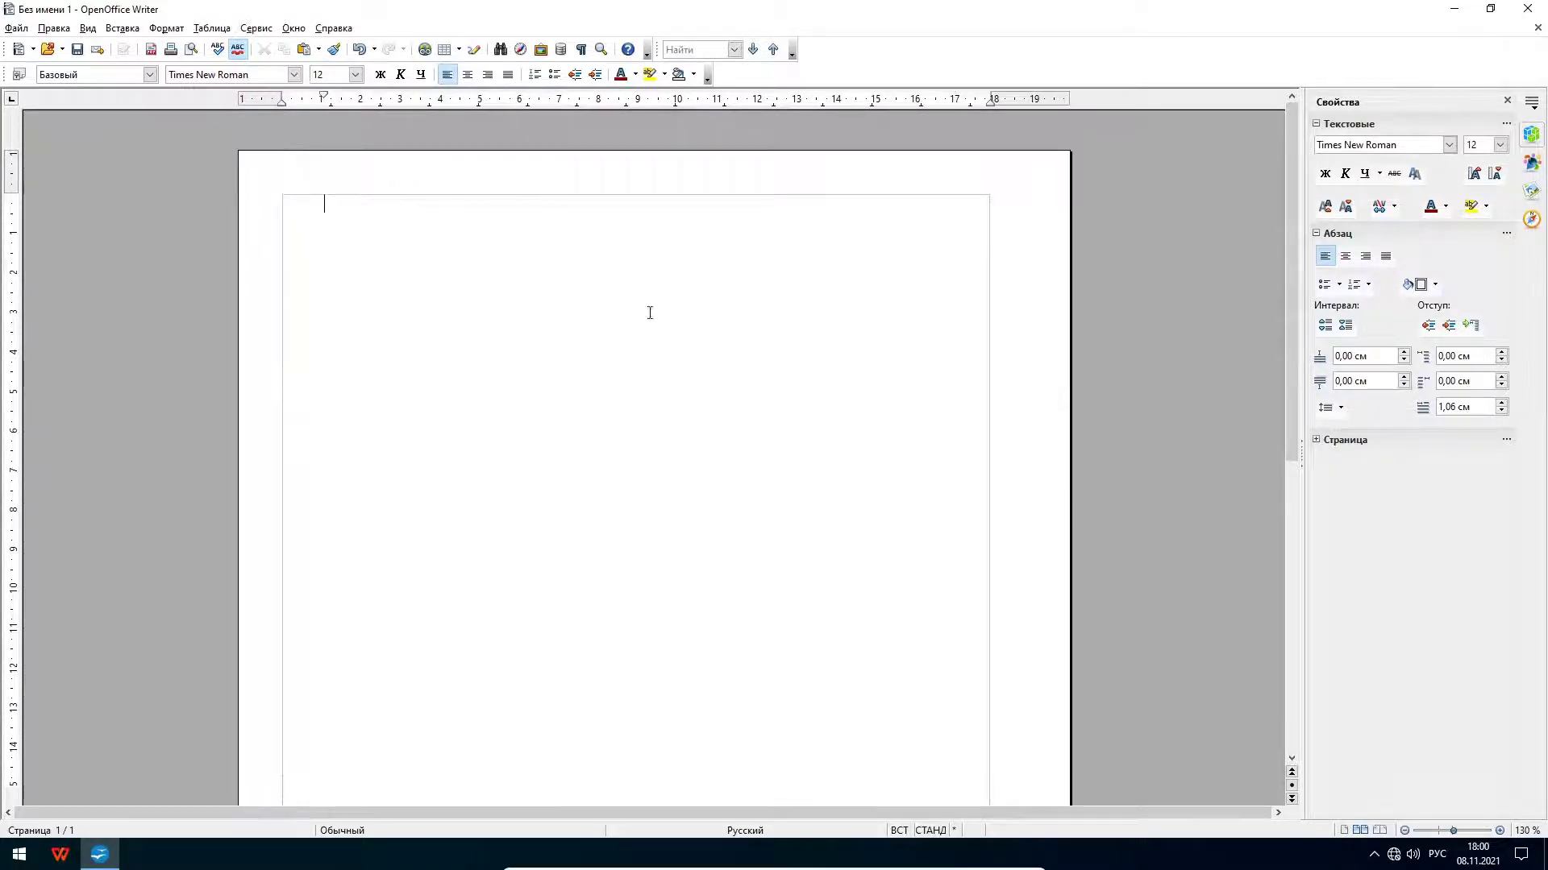
type("Всем прив")
type("ет из Техноподвальчи")
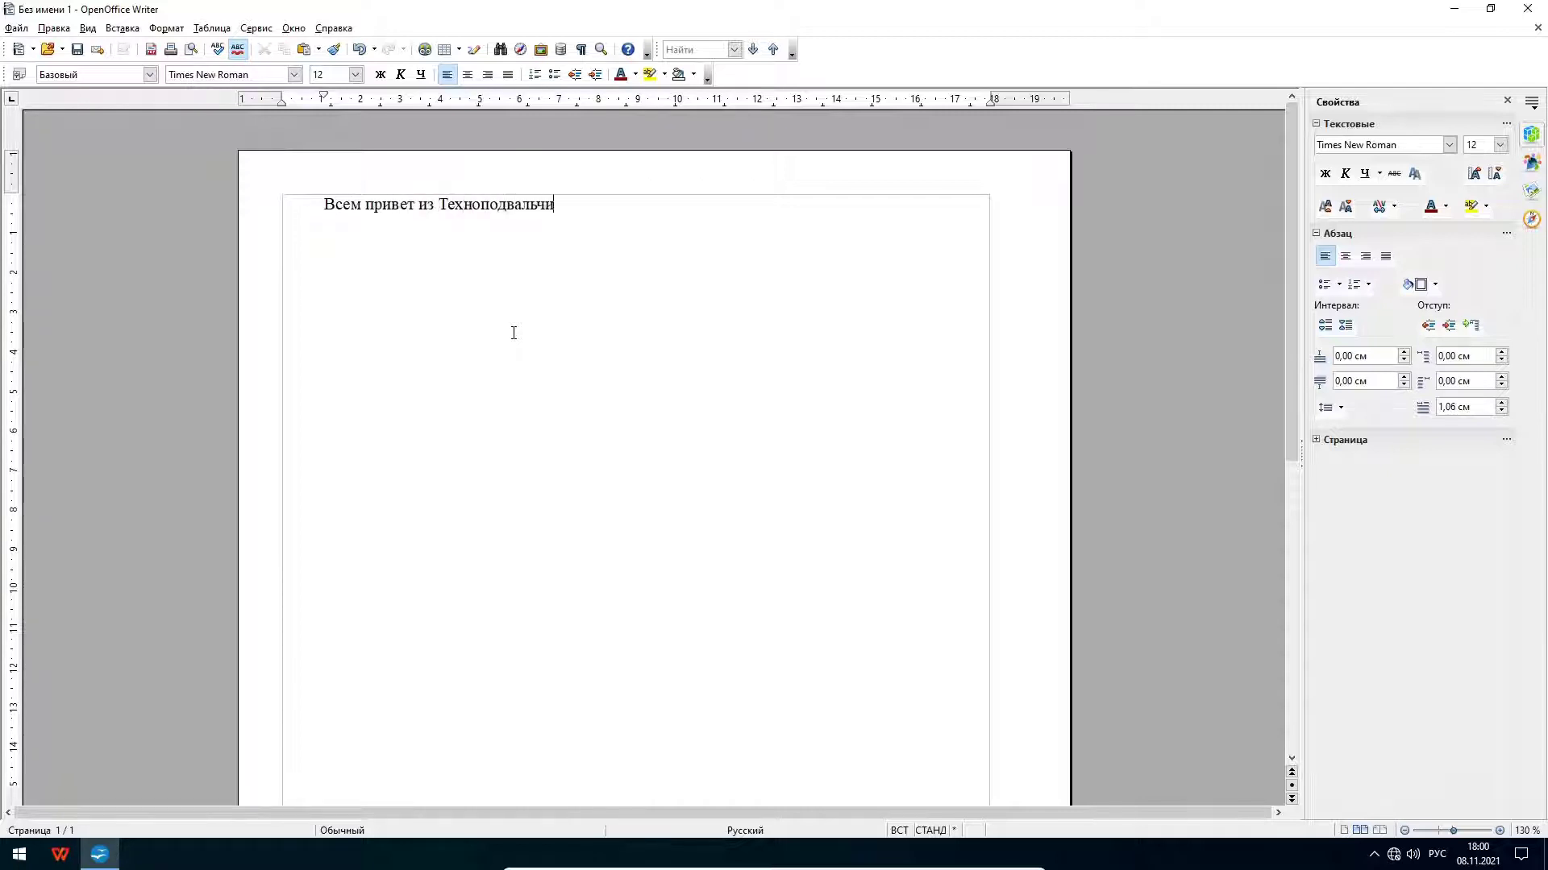
type("ка!!!")
Step: Save the document in Documents as «Без имени 1», keeping ODF format instead of Word 97/2000/XP
left_click(16, 28)
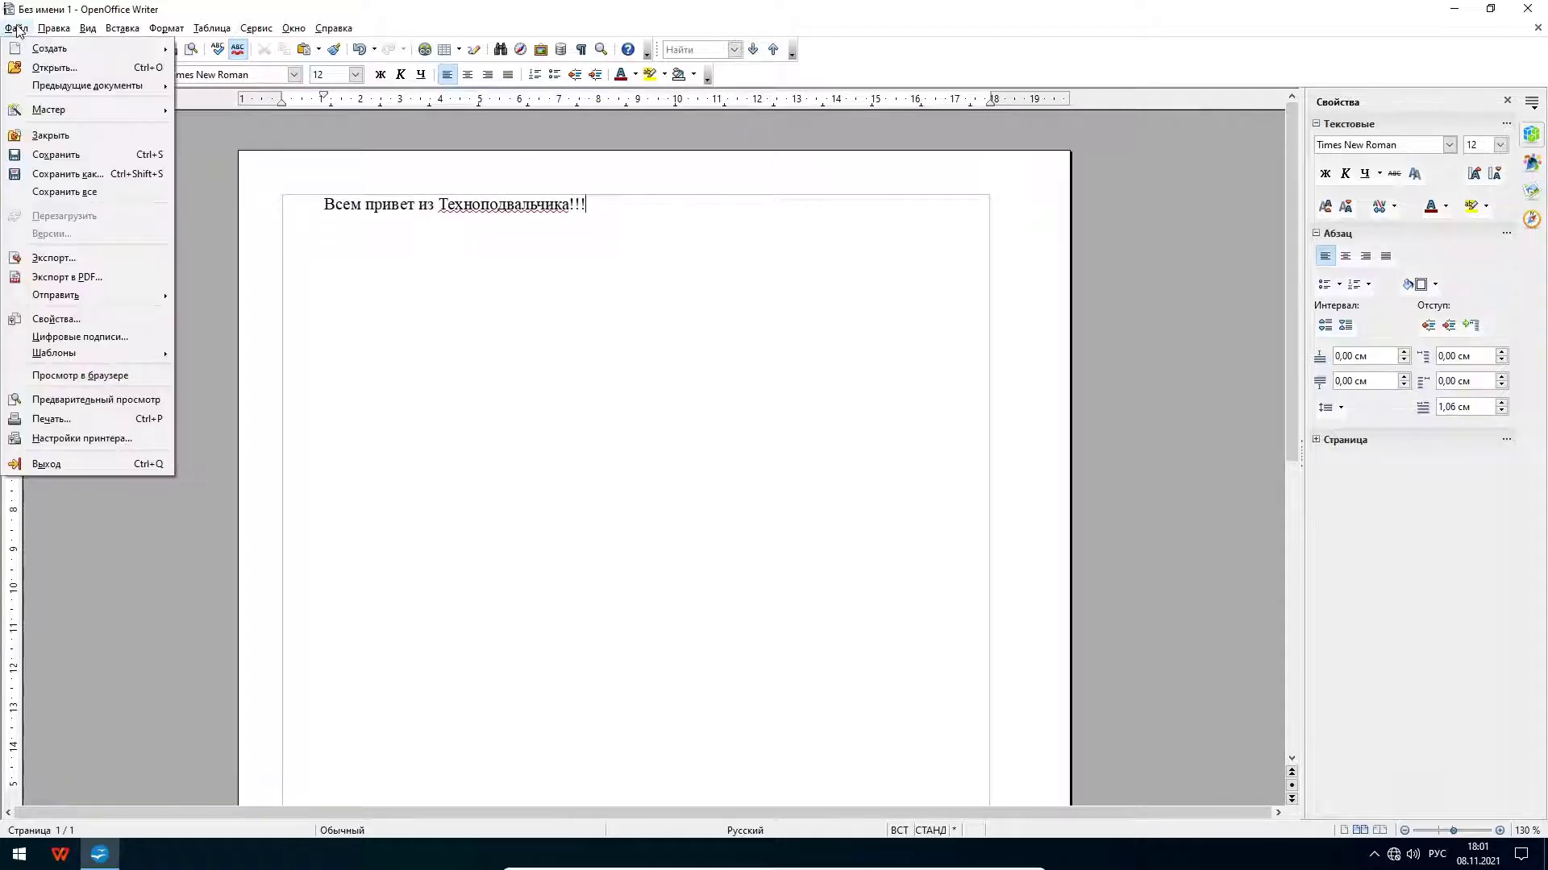
left_click(100, 154)
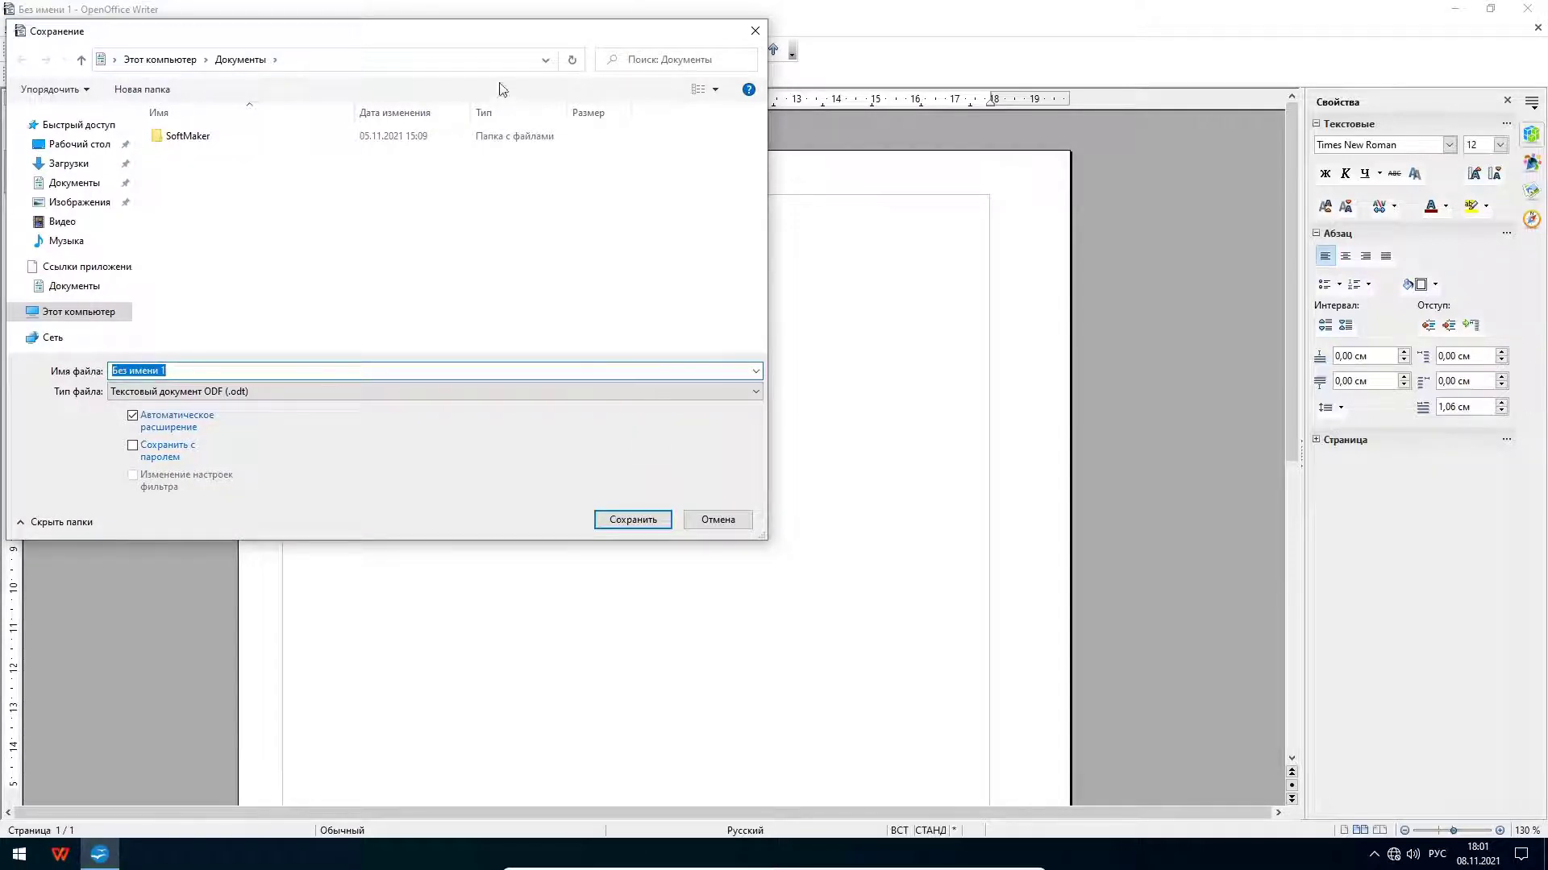
left_click_drag(503, 32, 657, 67)
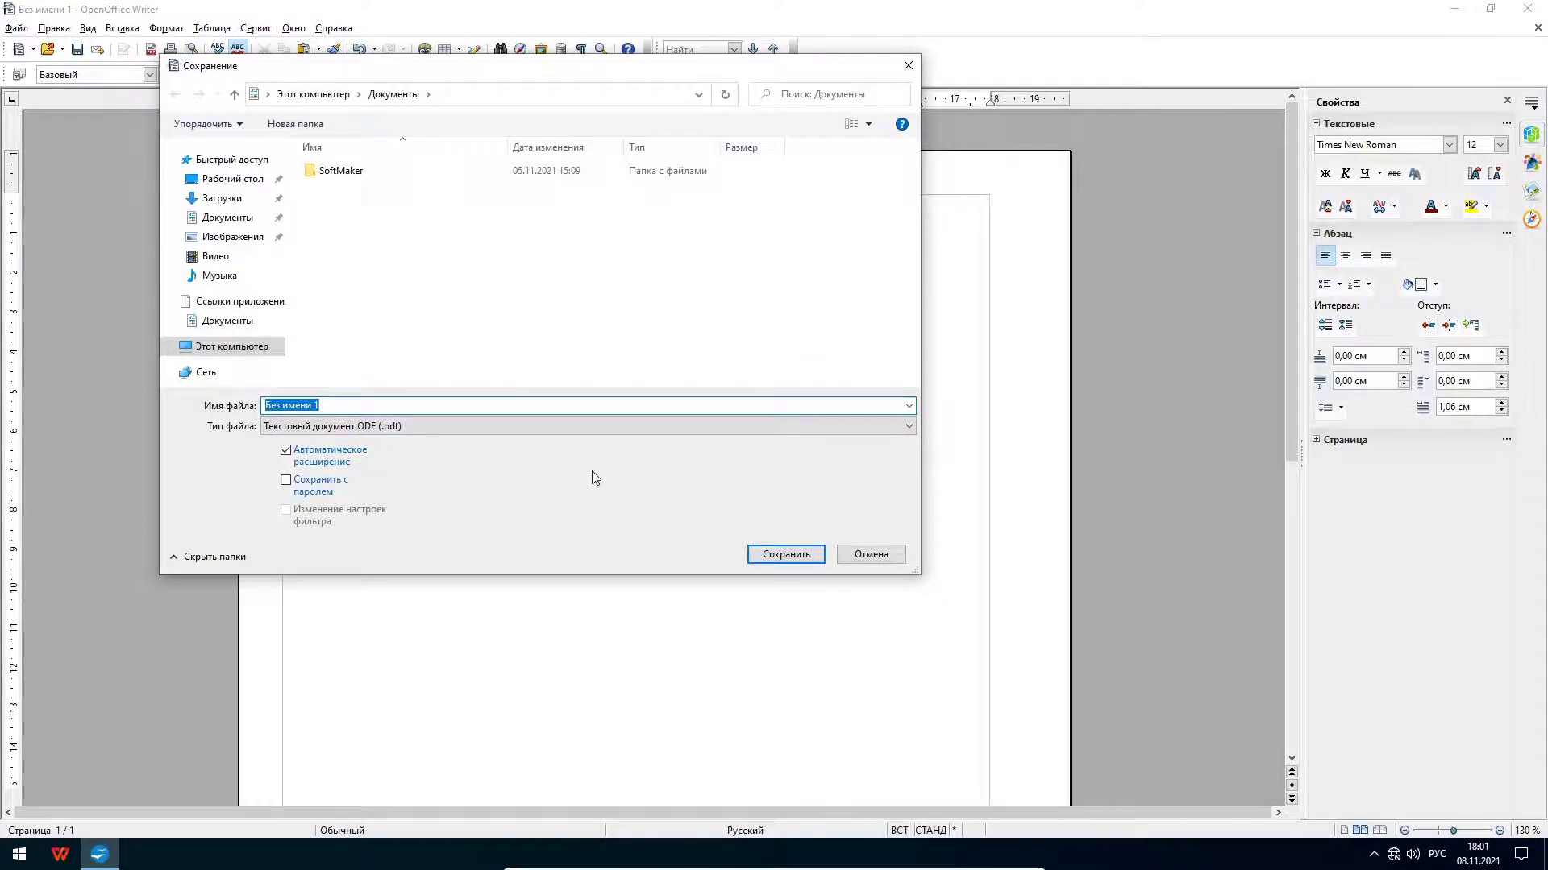
left_click(913, 425)
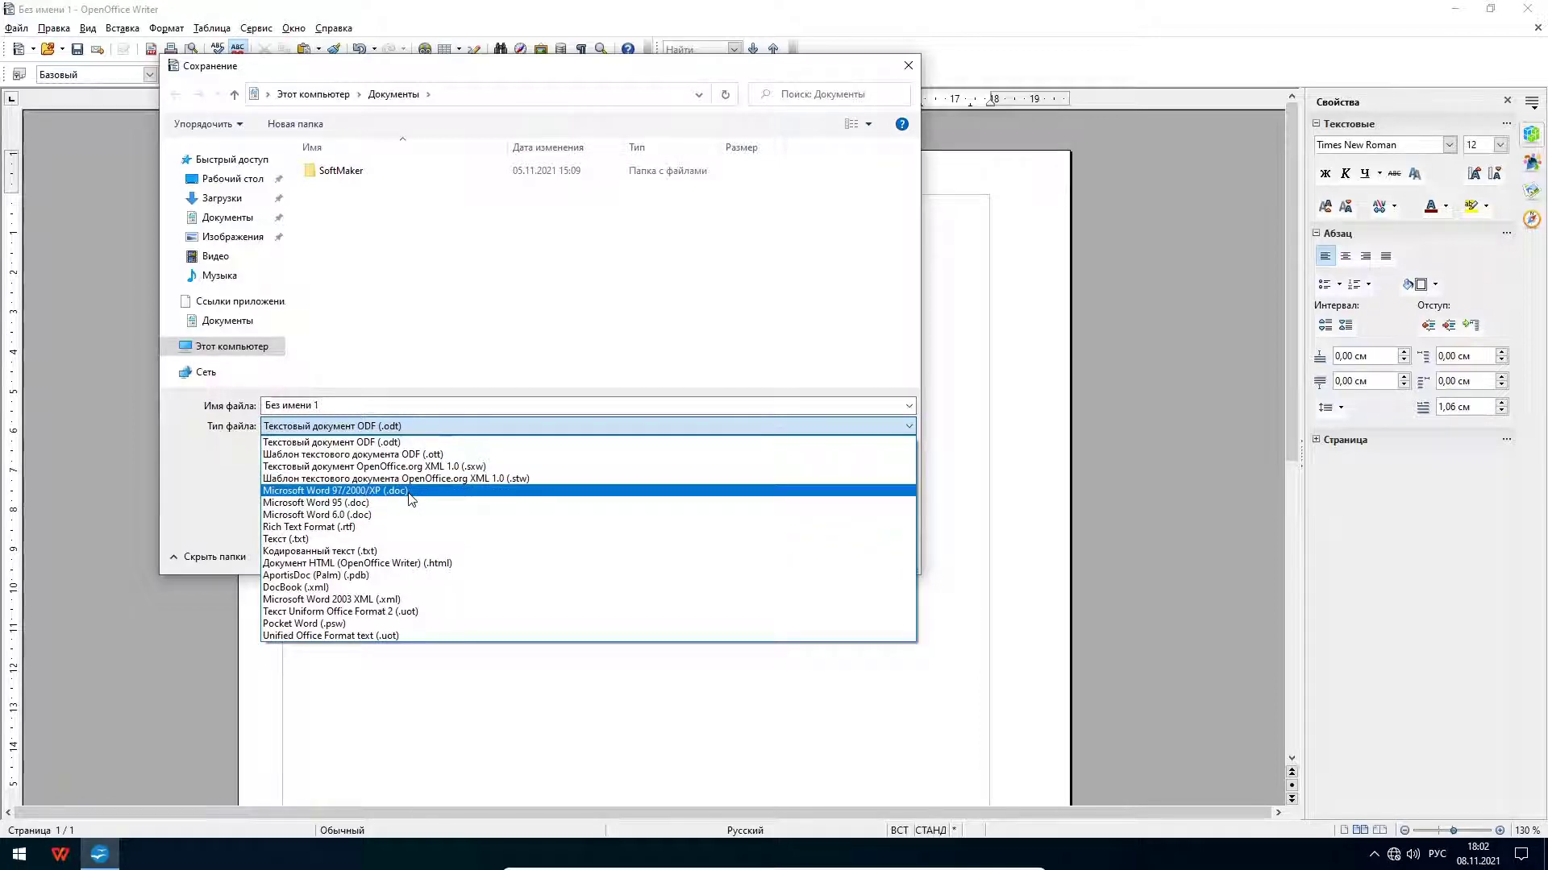
left_click(411, 498)
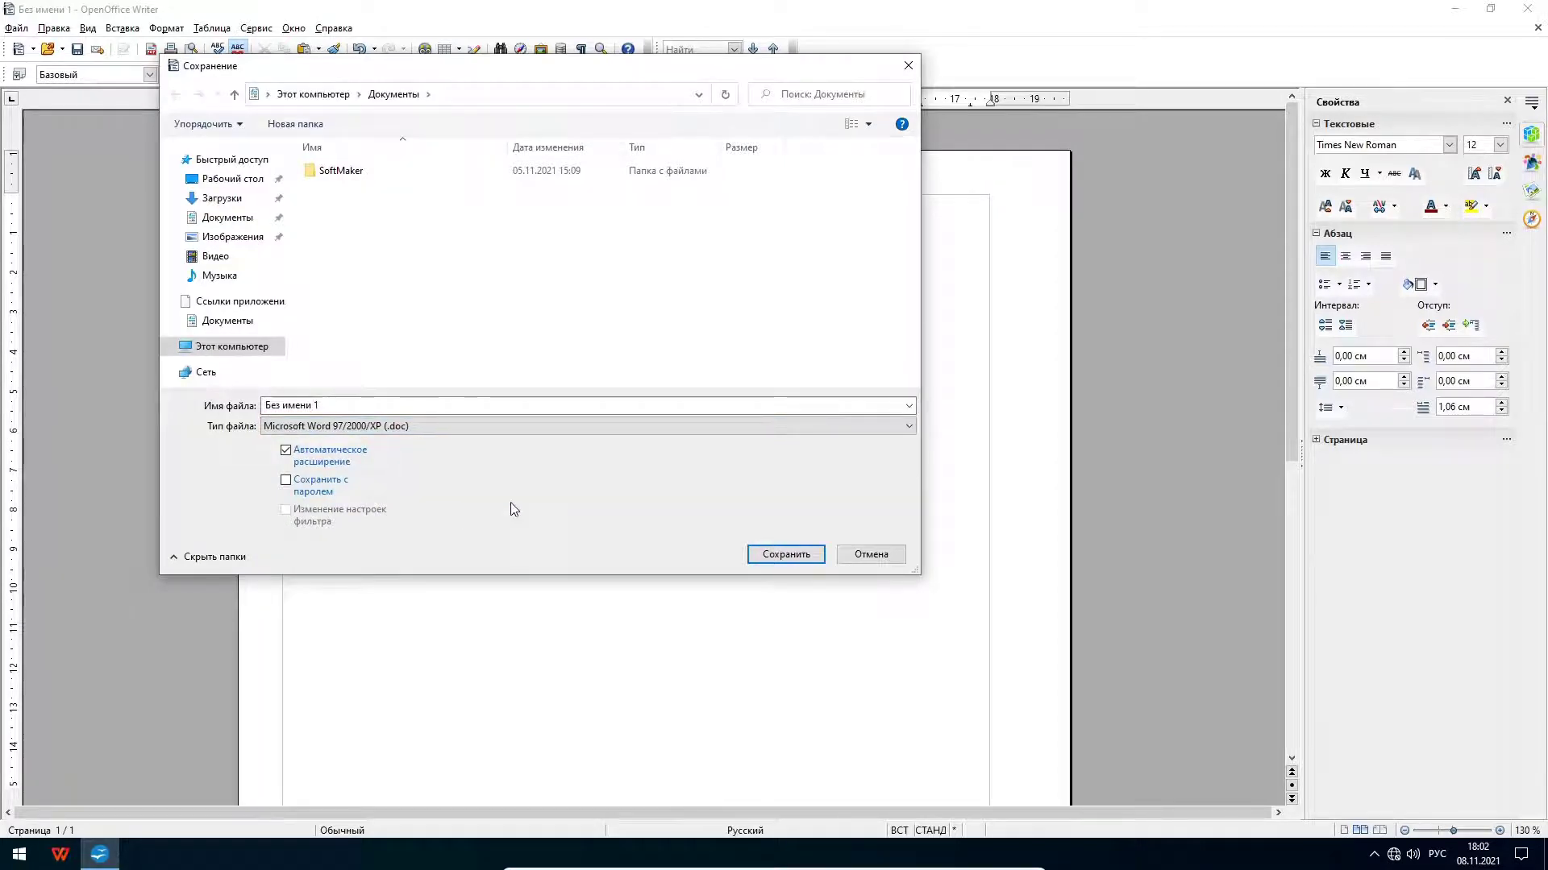
key("Return")
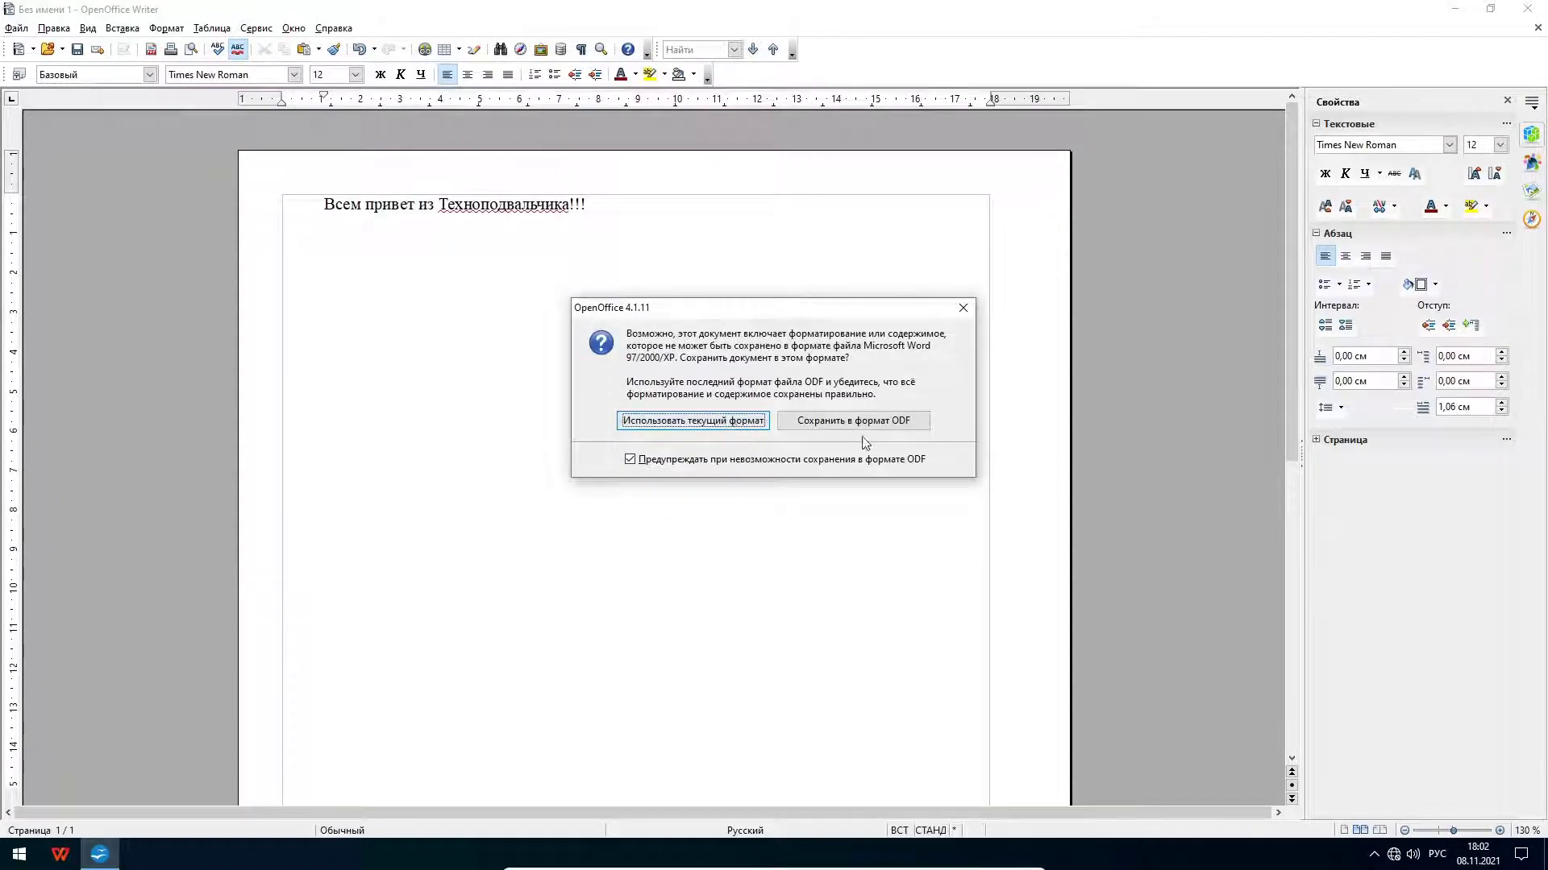
left_click(822, 421)
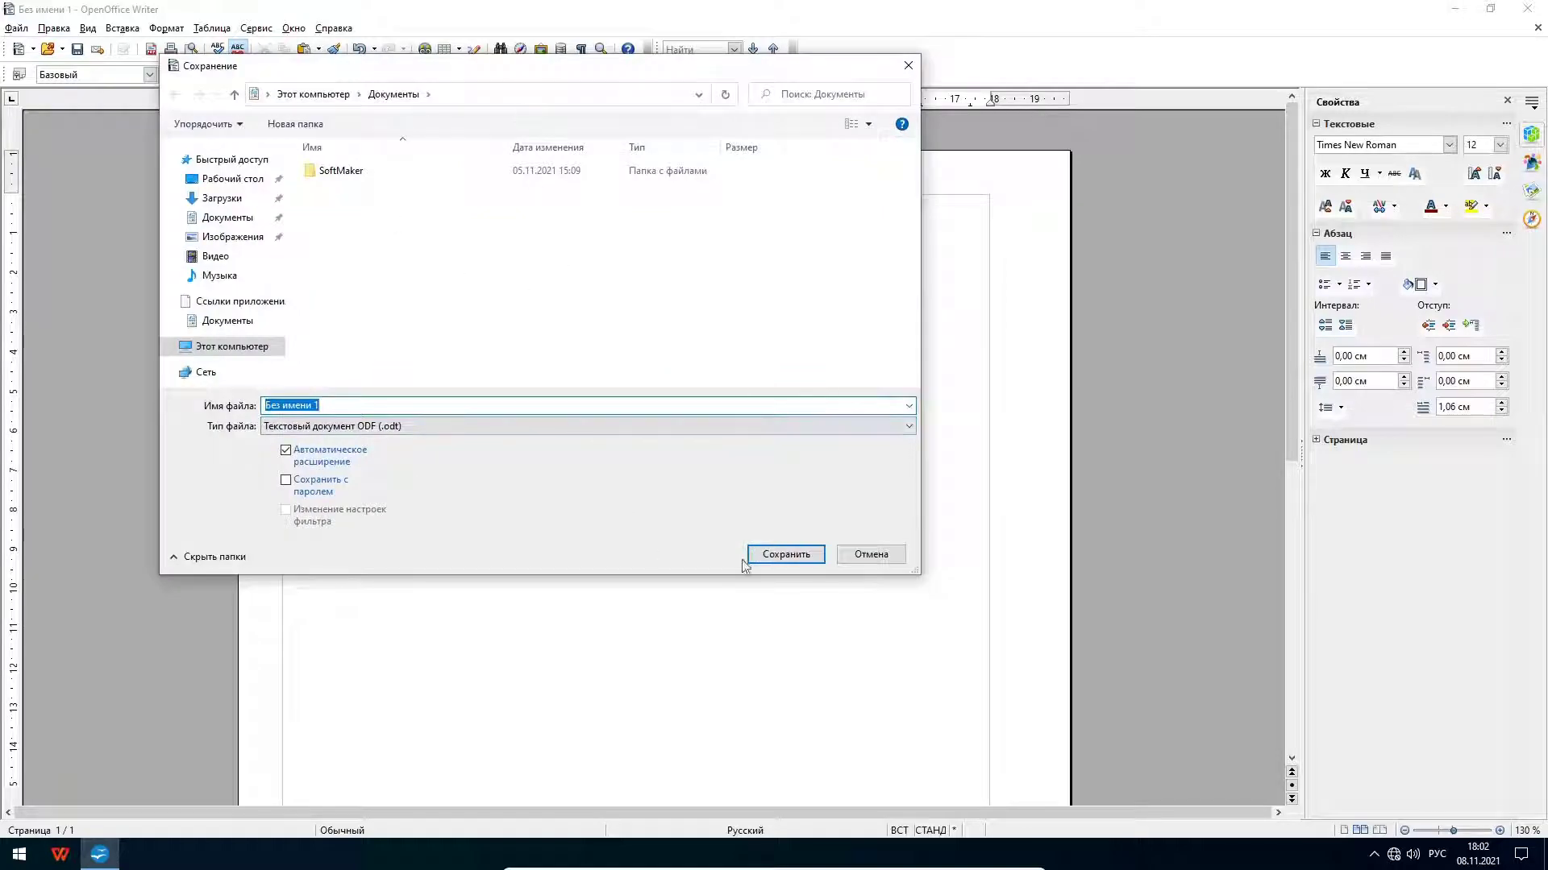
left_click(754, 556)
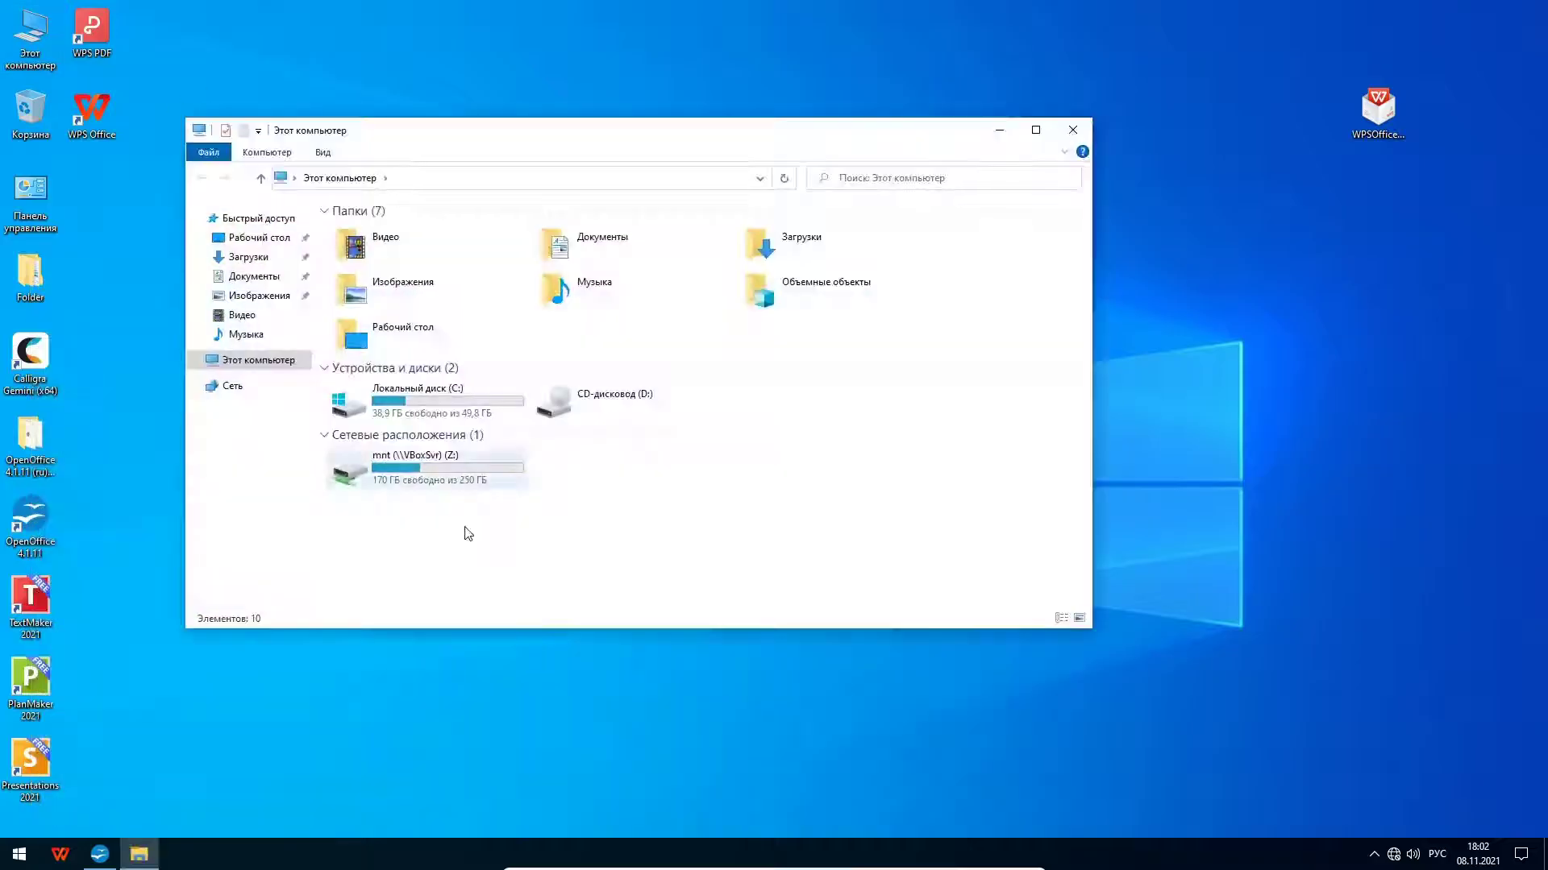
Step: Show file name extensions in the Documents folder and select «Без имени 1.odt»
left_click(254, 276)
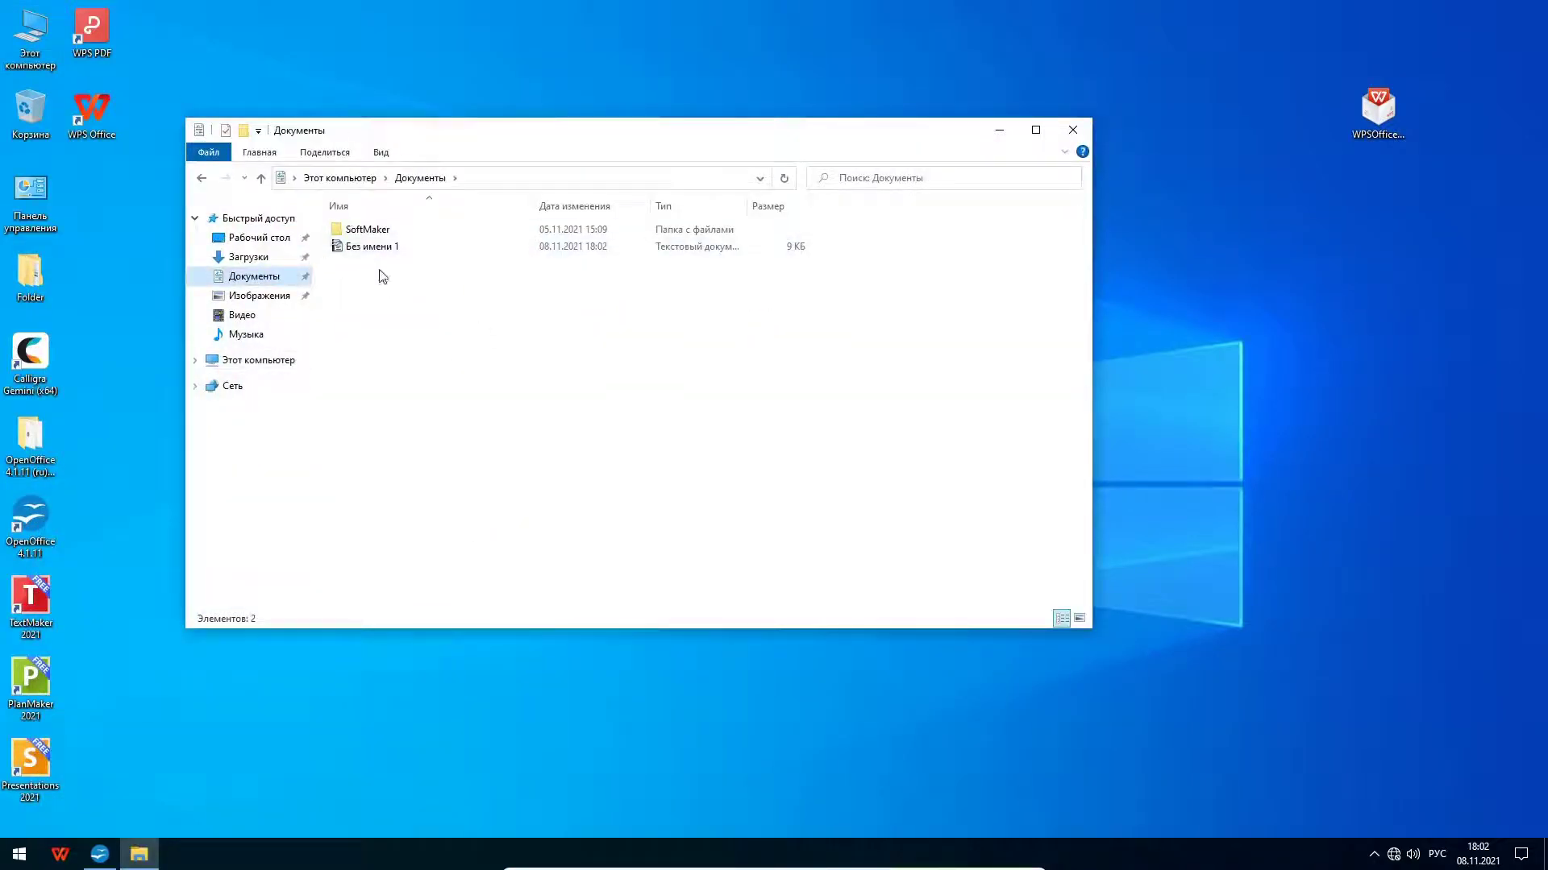
left_click(381, 153)
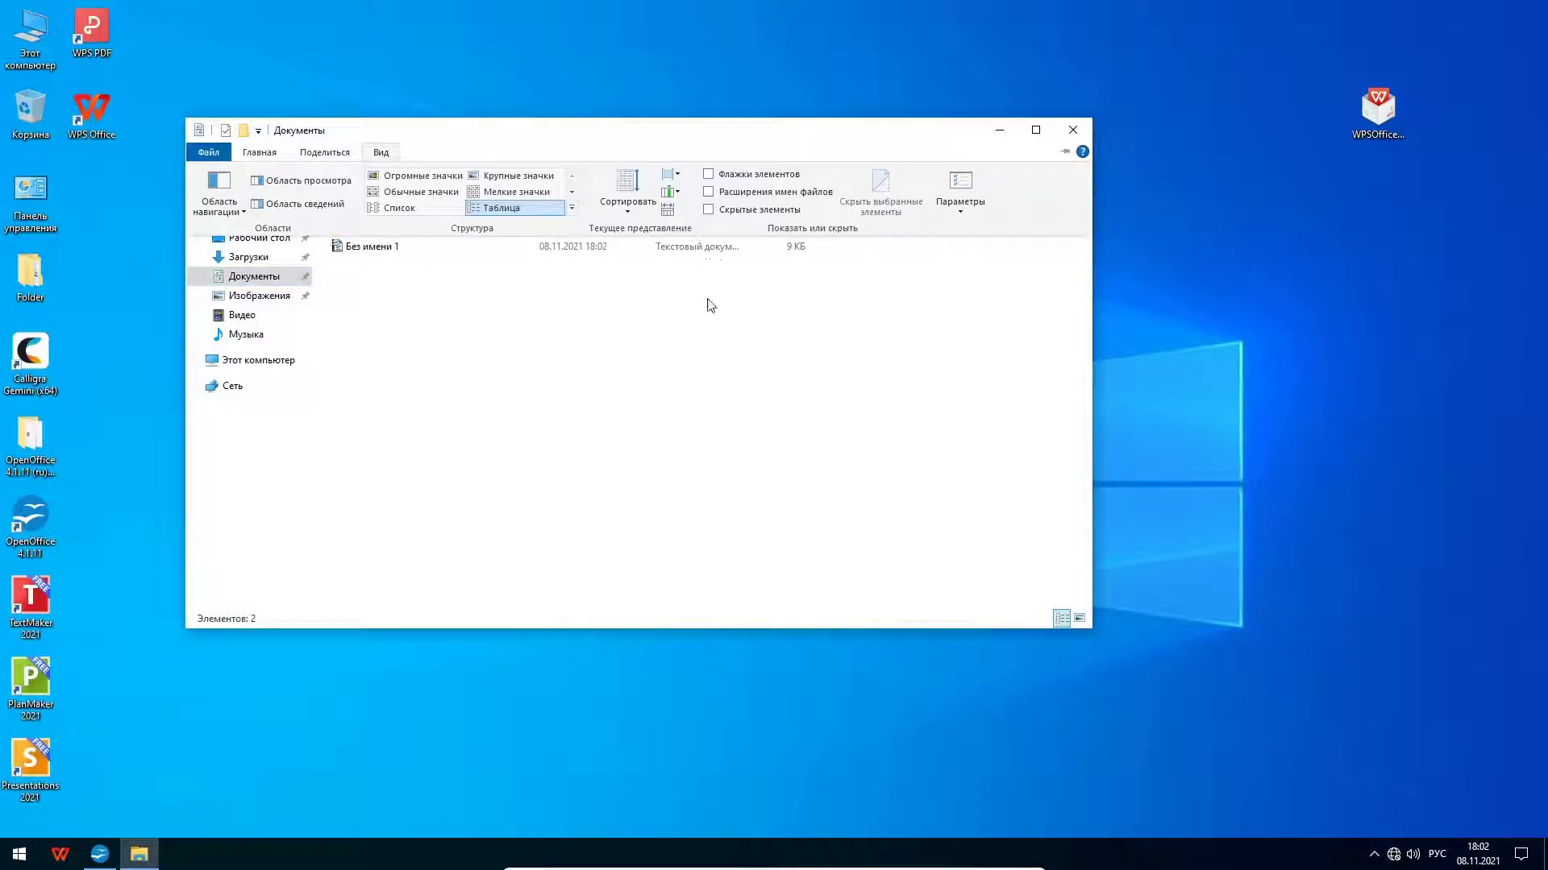
left_click(709, 192)
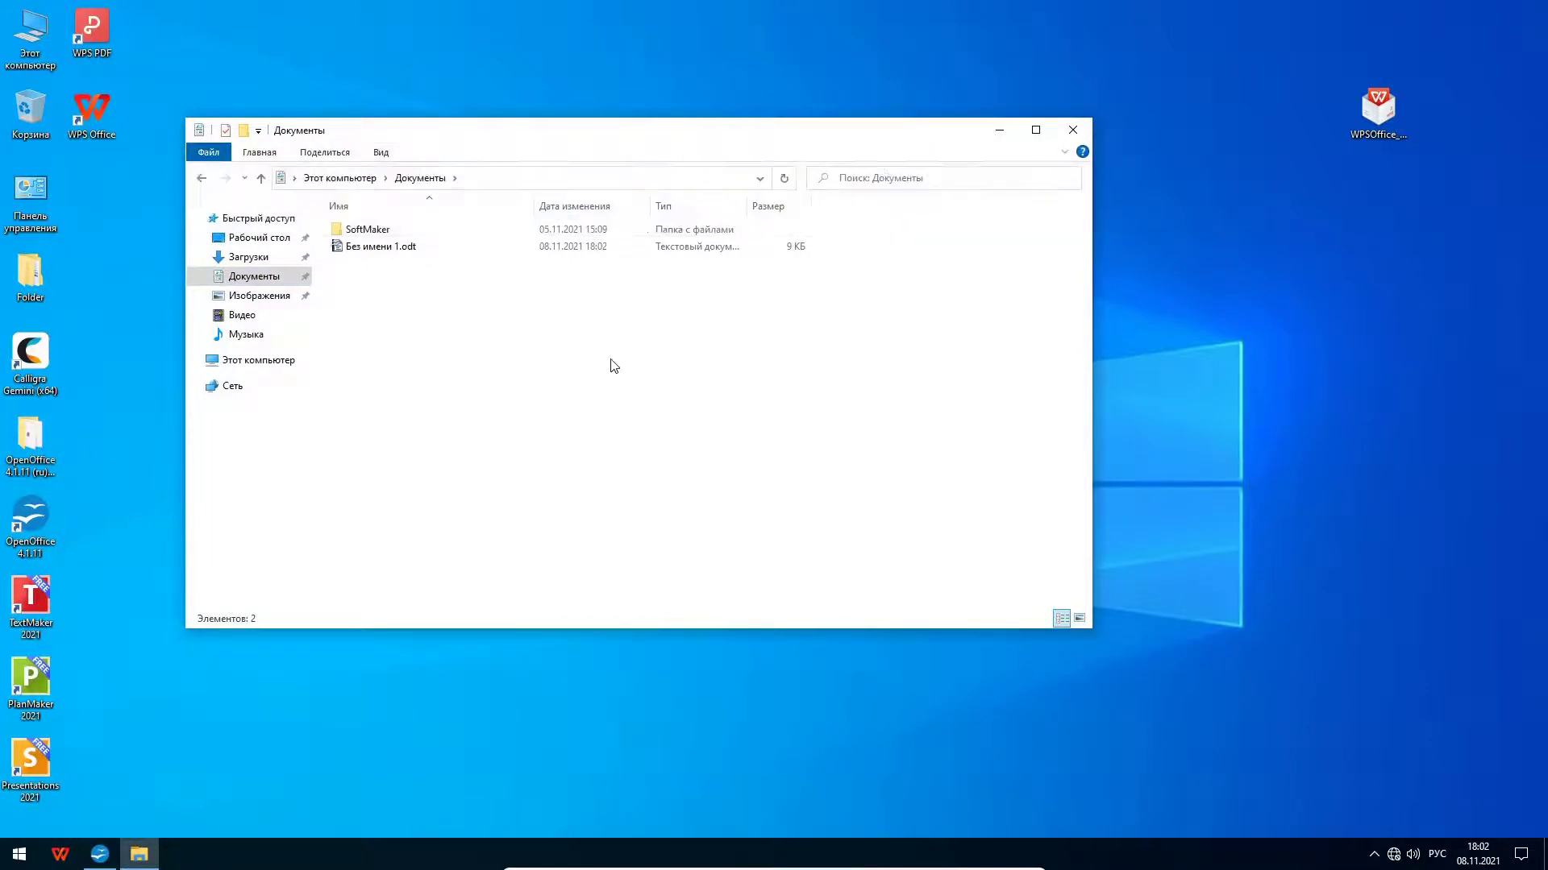
left_click(398, 248)
mouse_move(99, 854)
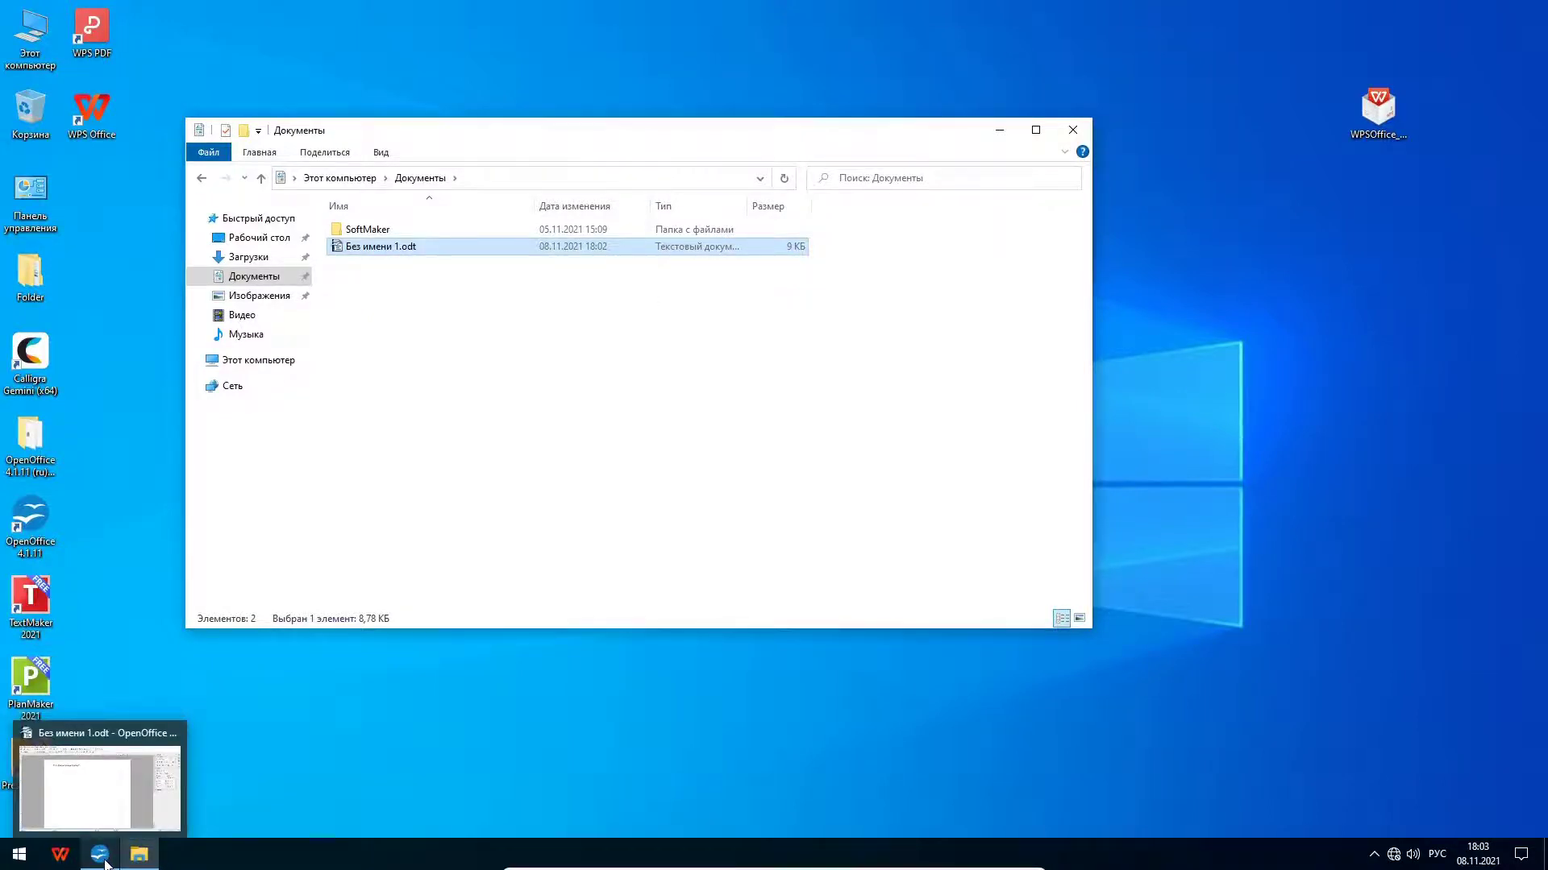
Step: Return to Writer and open the Tools > Options window
left_click(103, 859)
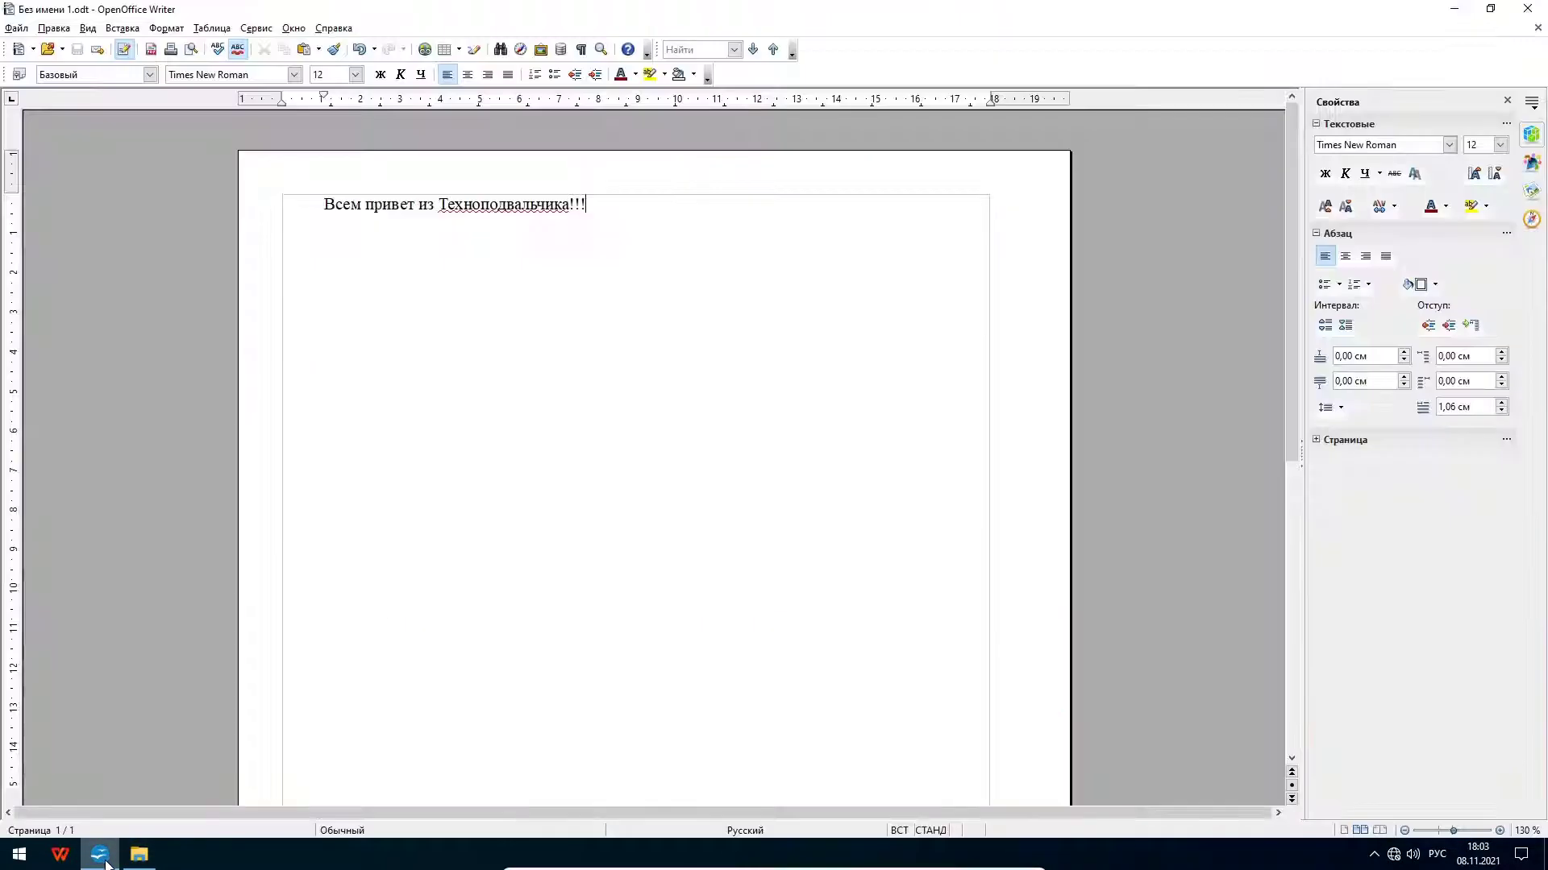
left_click(256, 29)
left_click(315, 390)
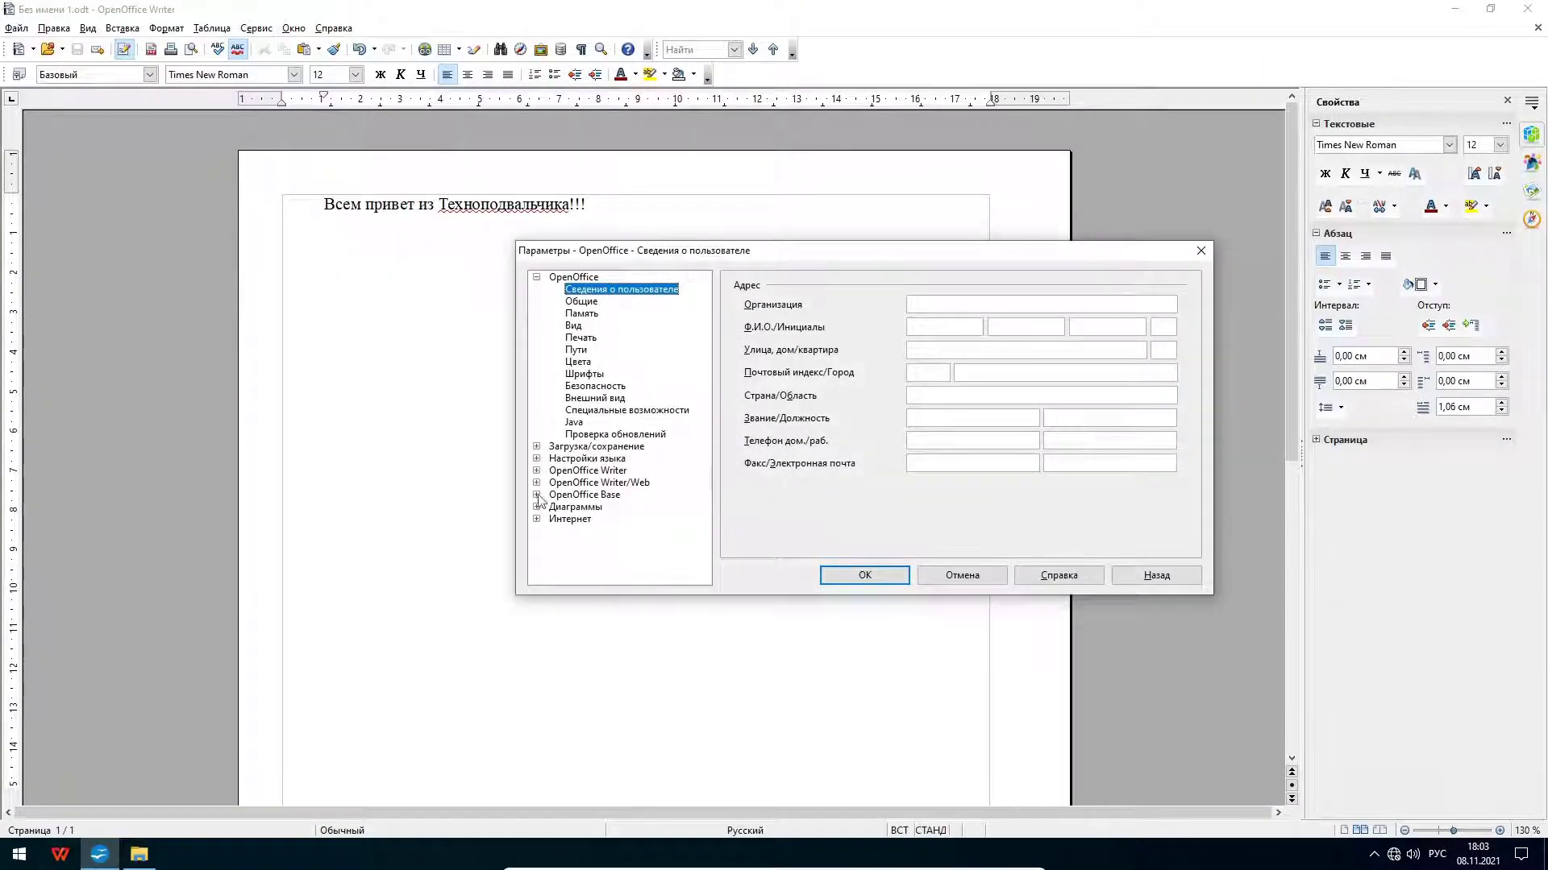
Step: Under Load/Save > General, make text documents always save as Microsoft Word 97/2000/XP
left_click(536, 446)
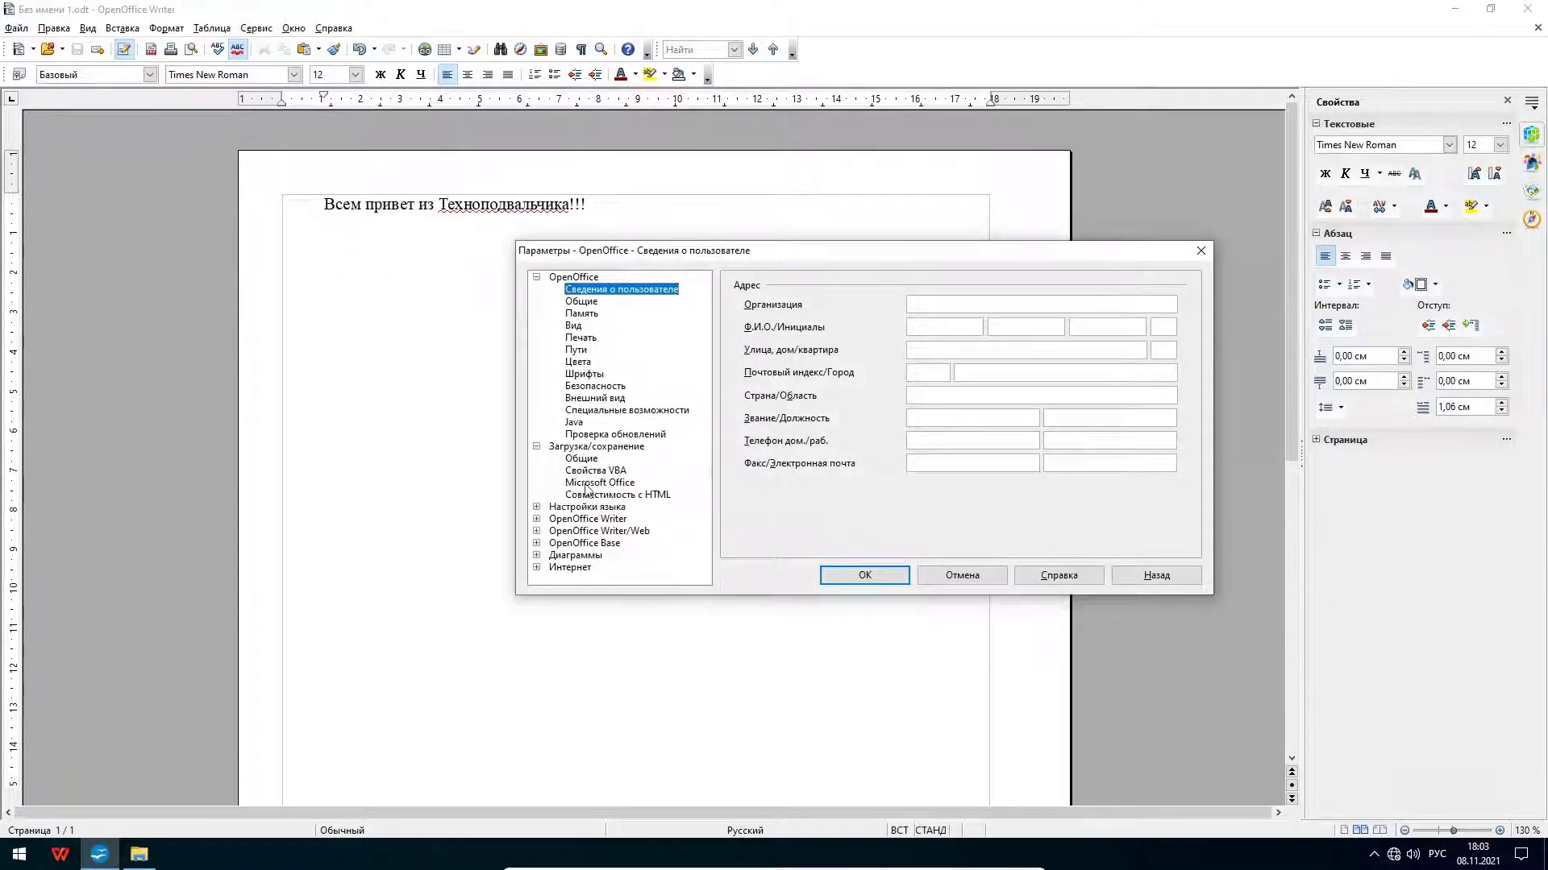
left_click(581, 458)
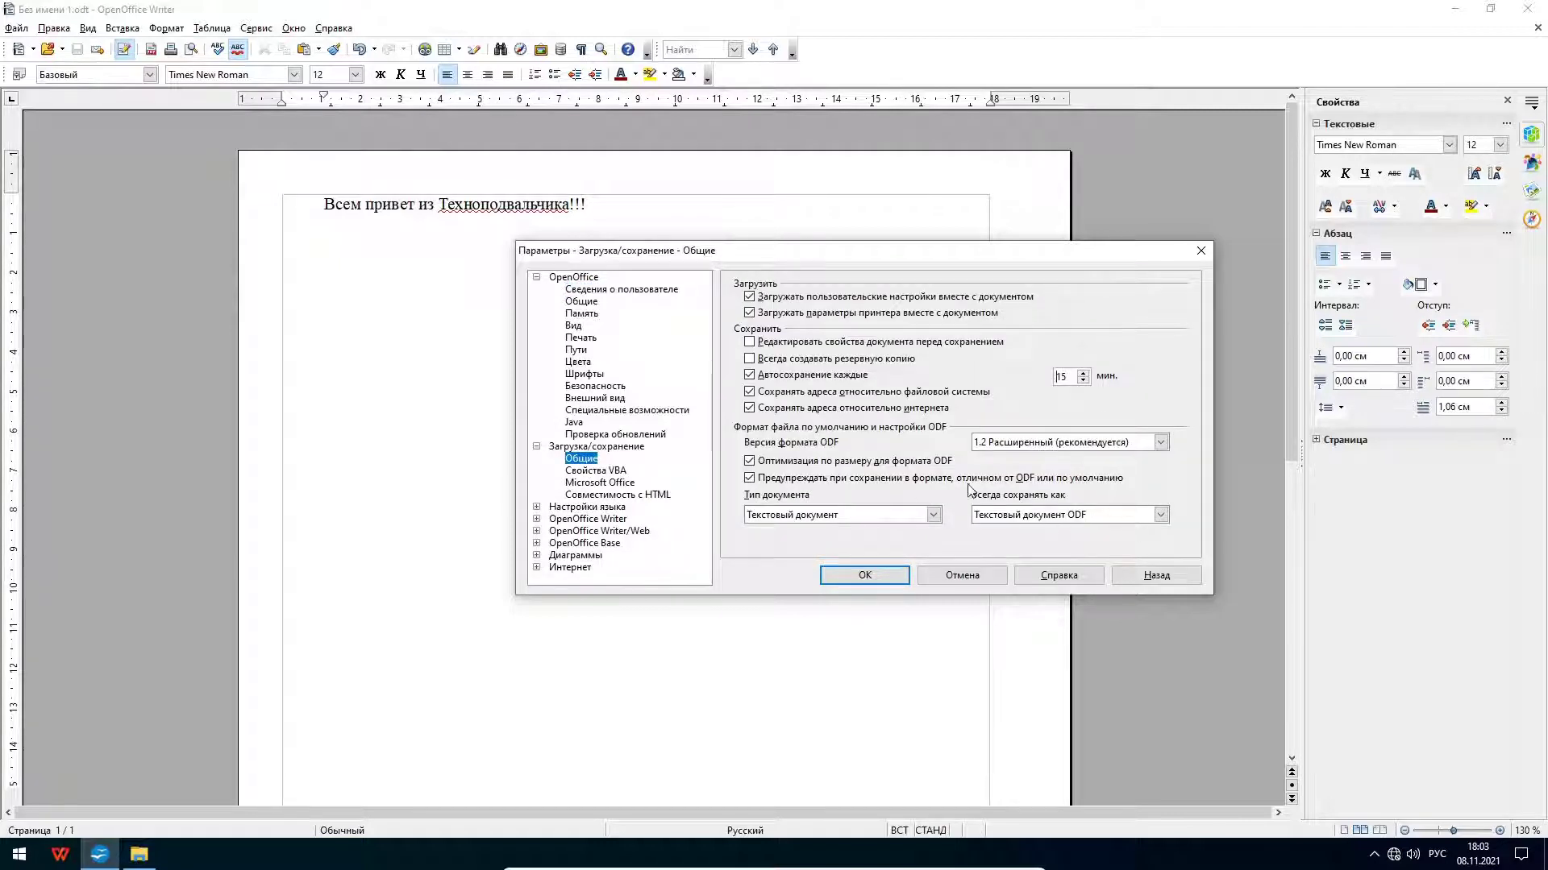
left_click(1160, 515)
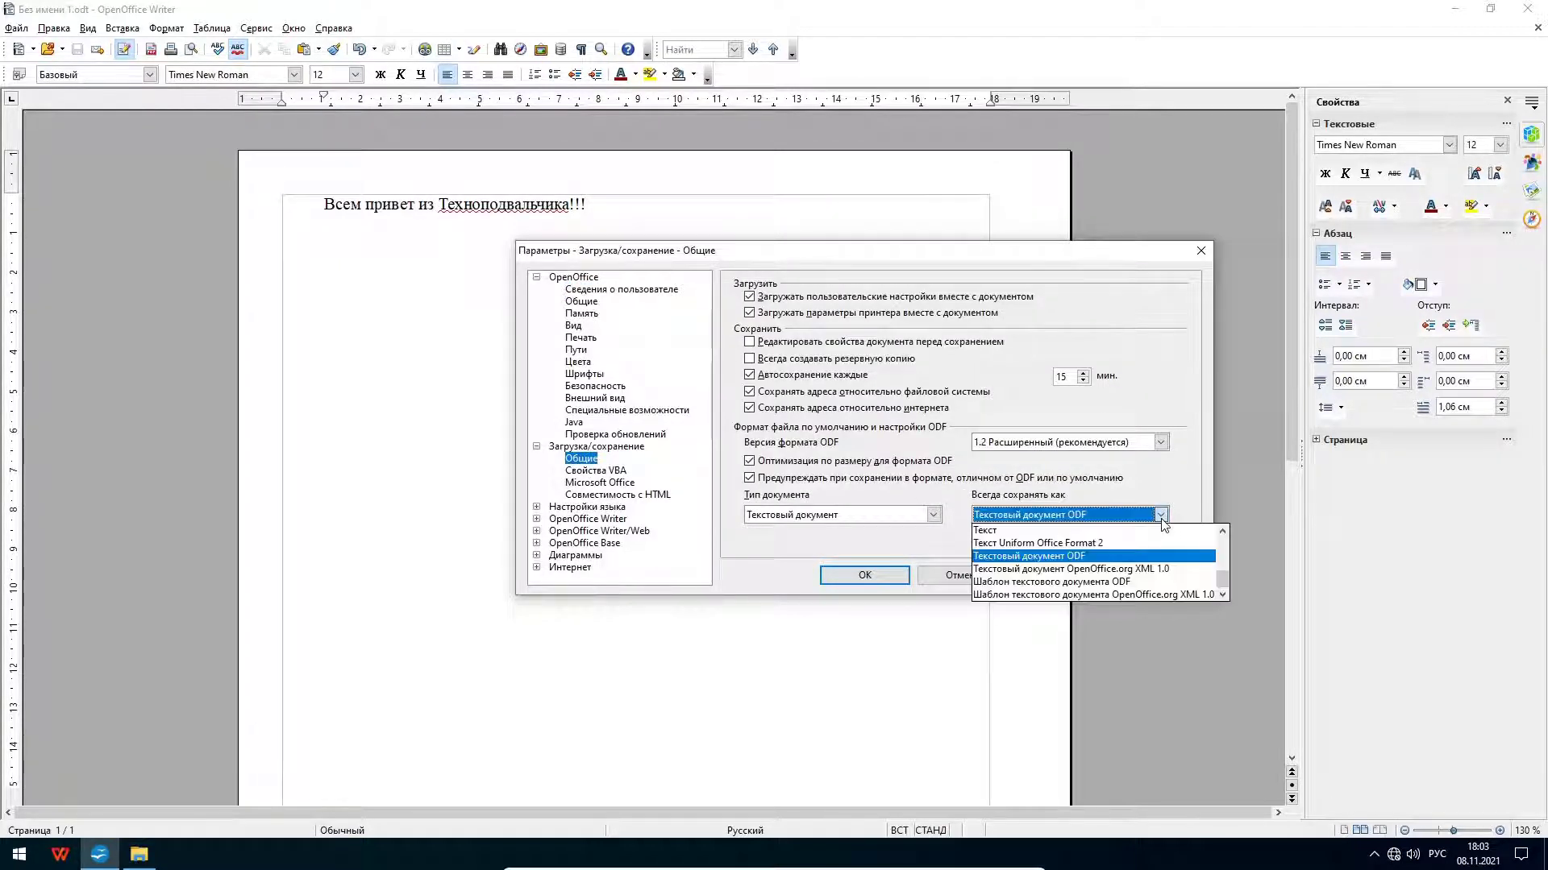
scroll(1159, 564, "up", 1)
scroll(1158, 573, "up", 1)
scroll(1156, 576, "up", 1)
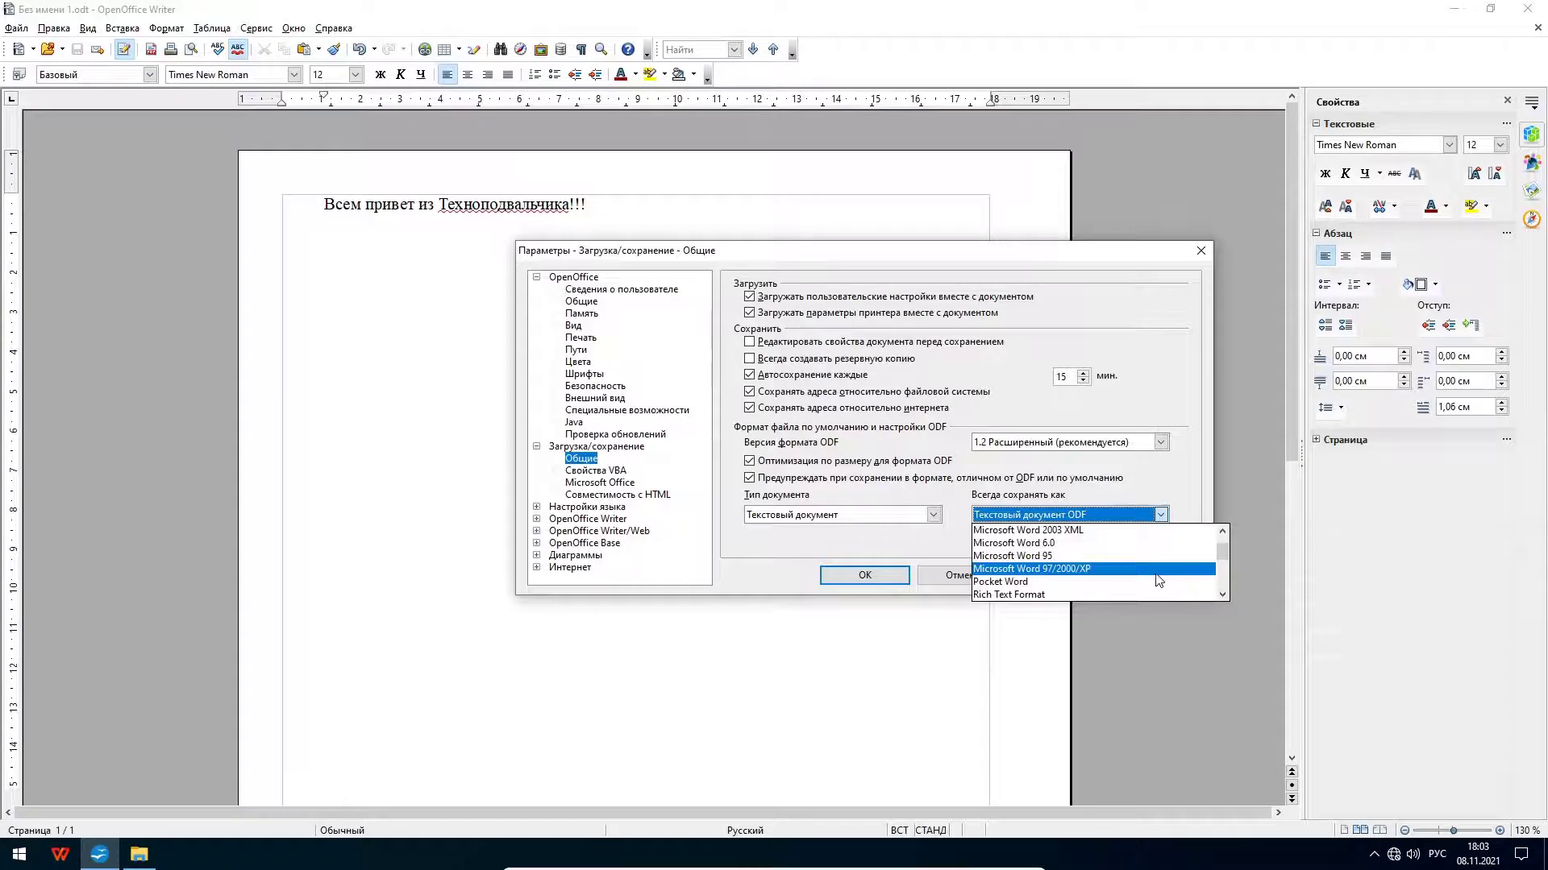
left_click(1080, 568)
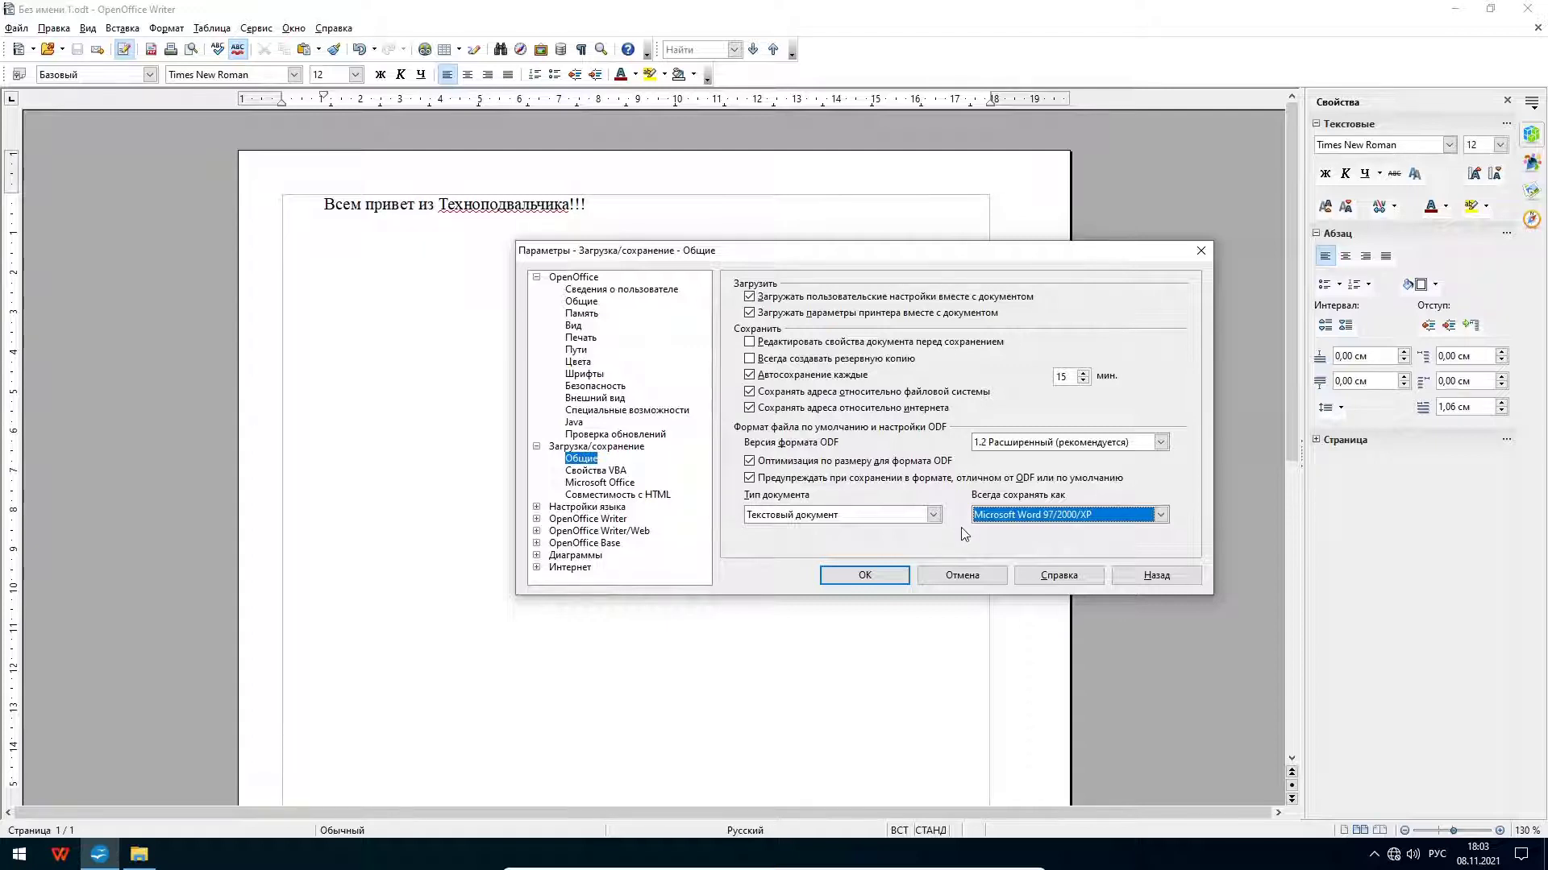
Step: Make presentations always save as Microsoft PowerPoint 97/2000/XP
left_click(933, 517)
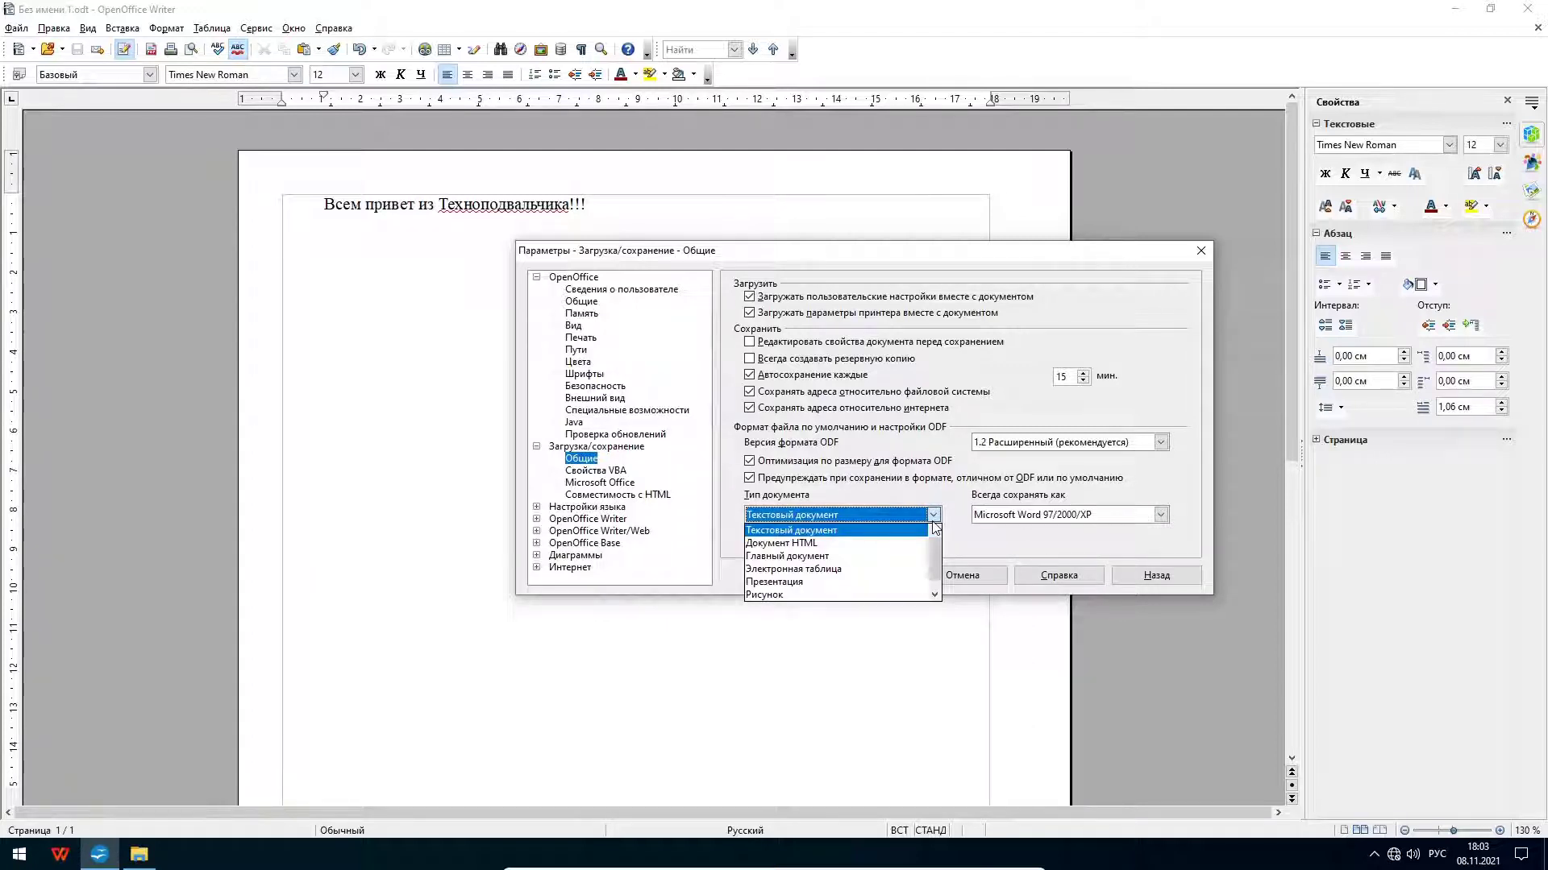
left_click(842, 582)
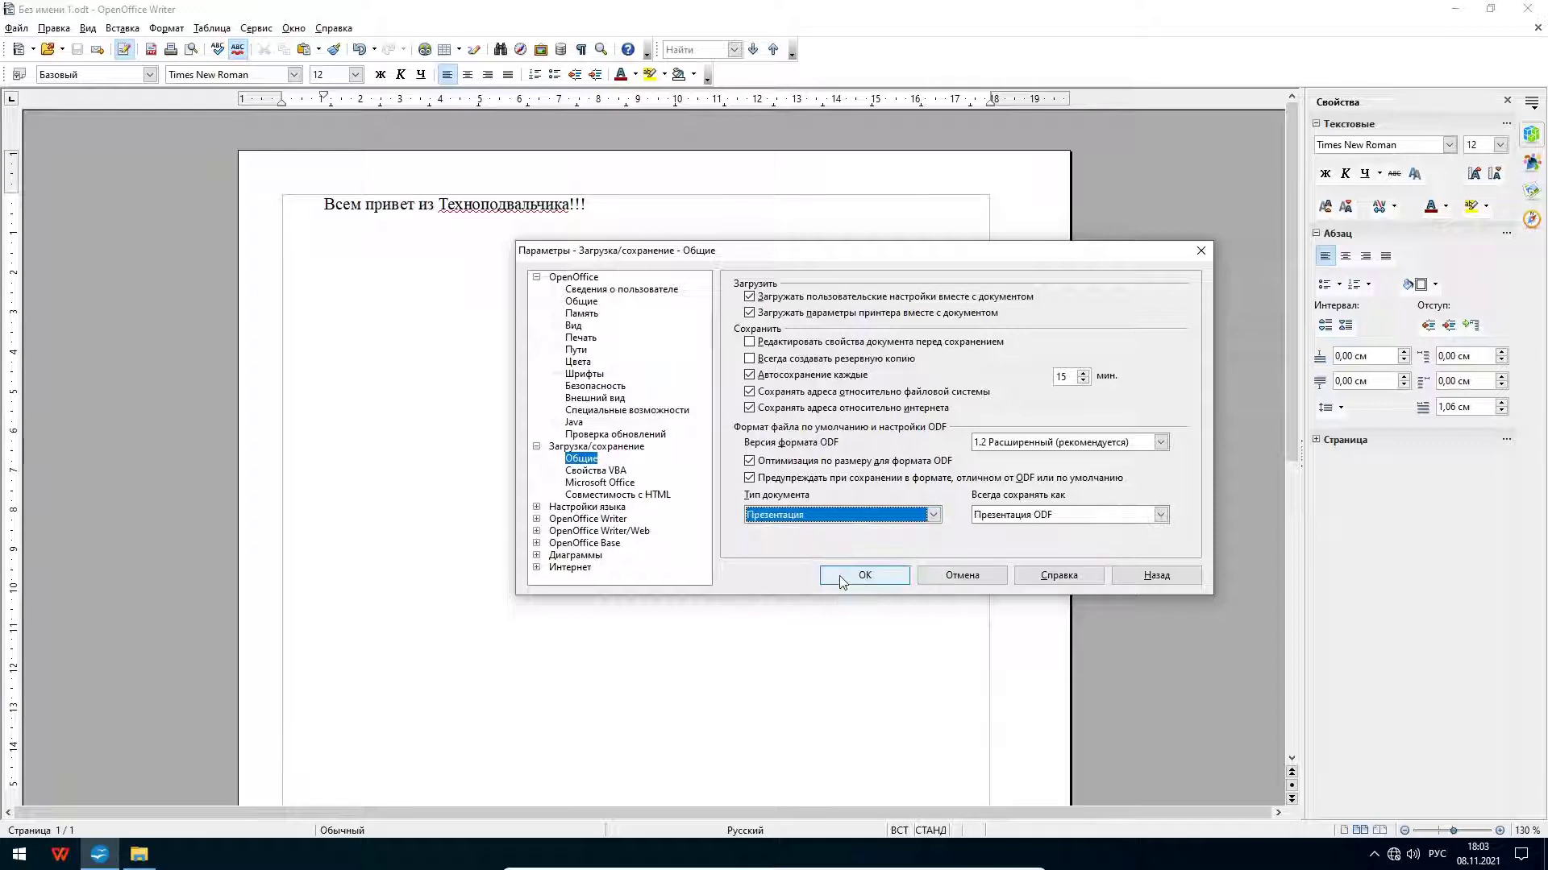
left_click(1161, 515)
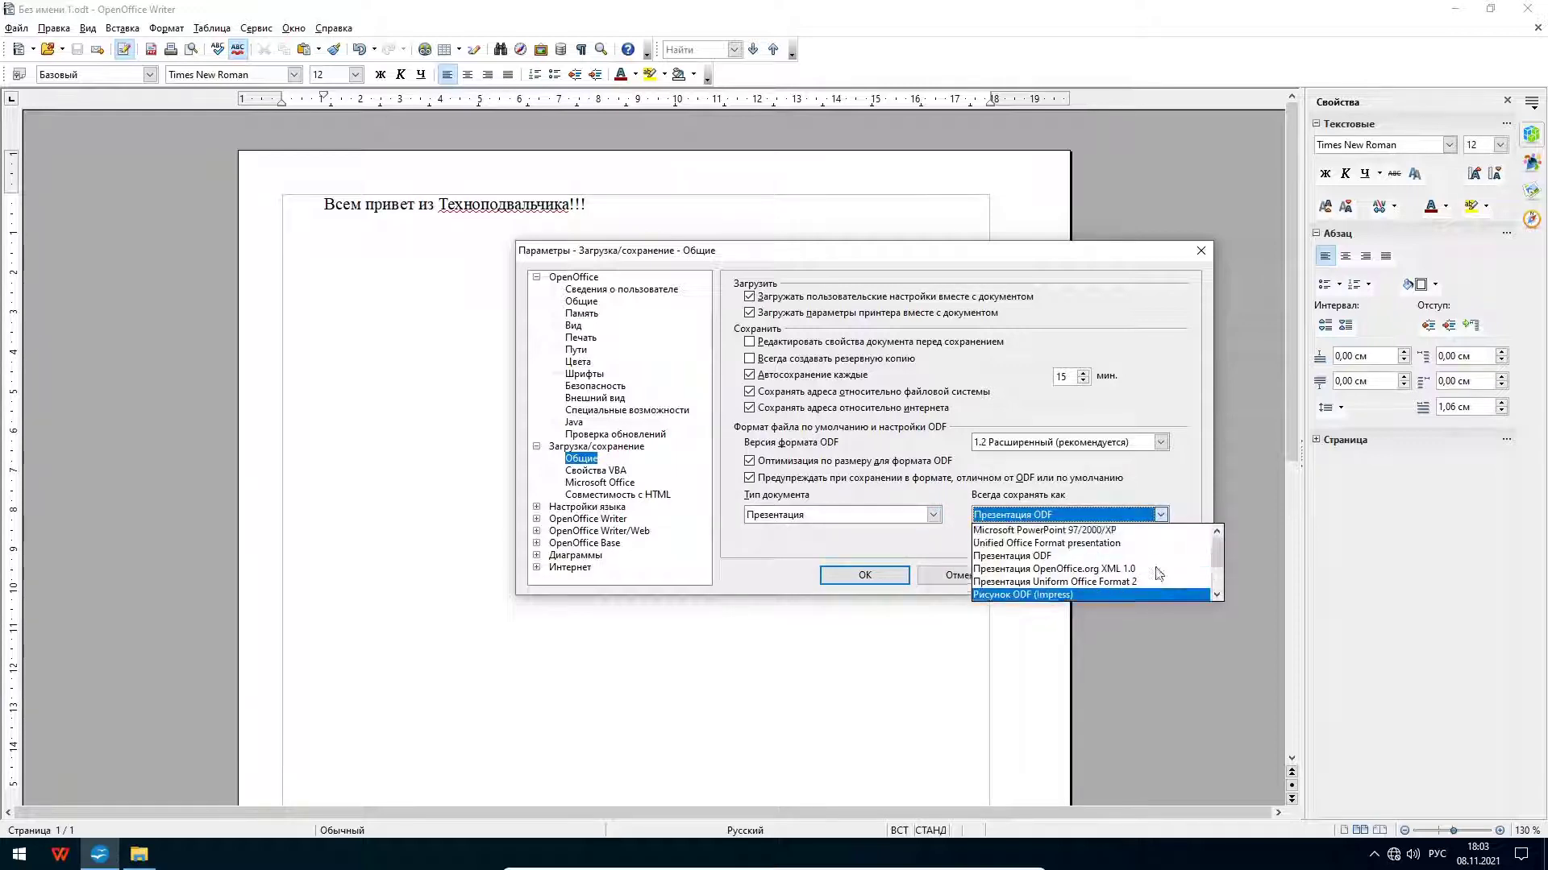
scroll(1155, 533, "up", 2)
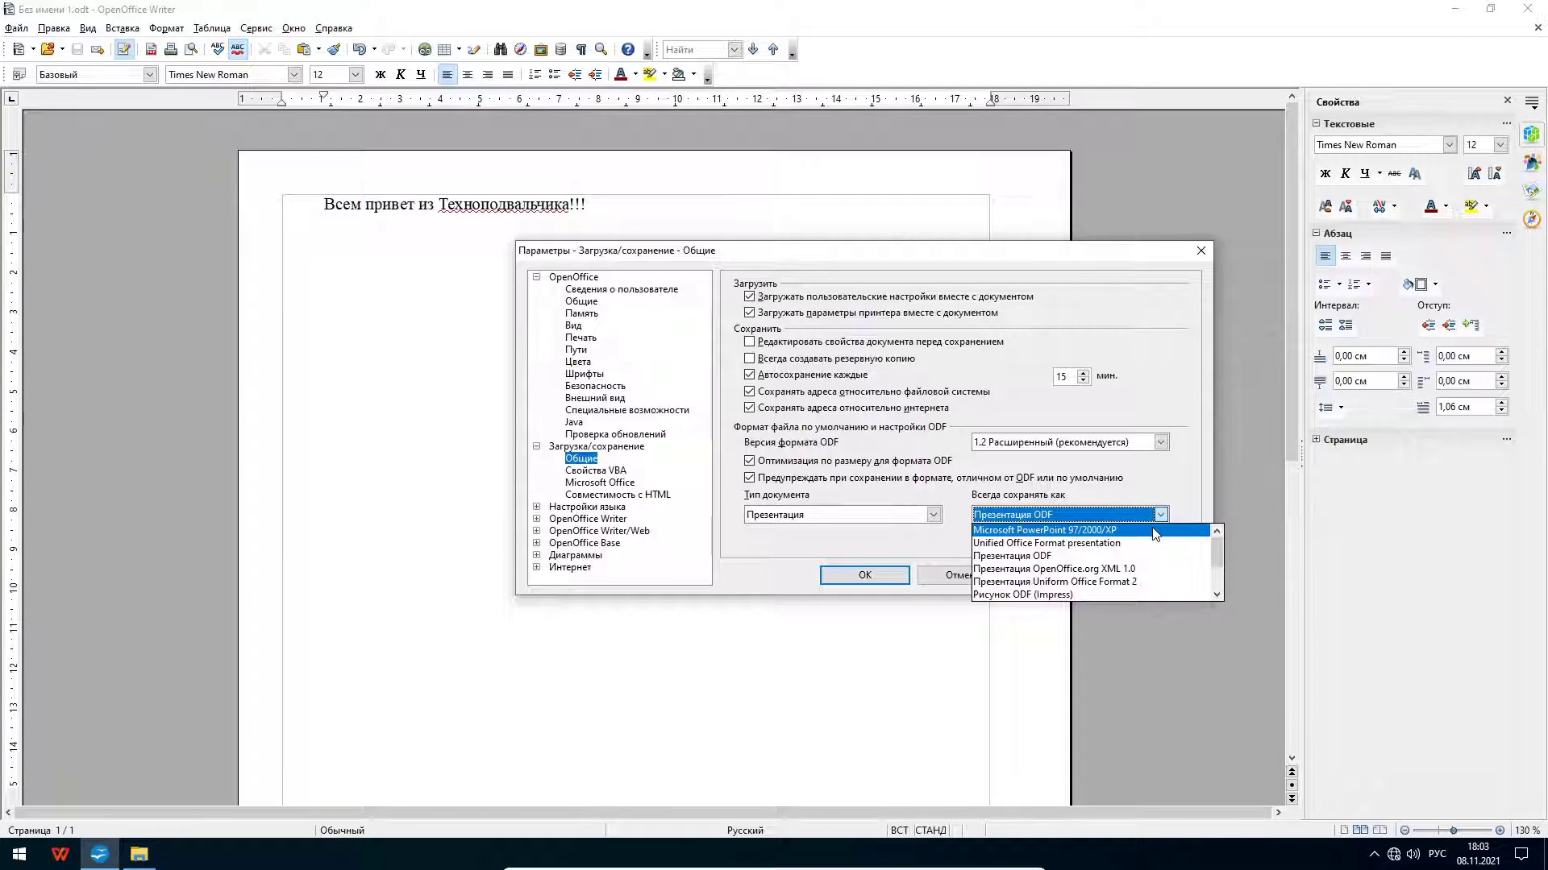
left_click(1155, 534)
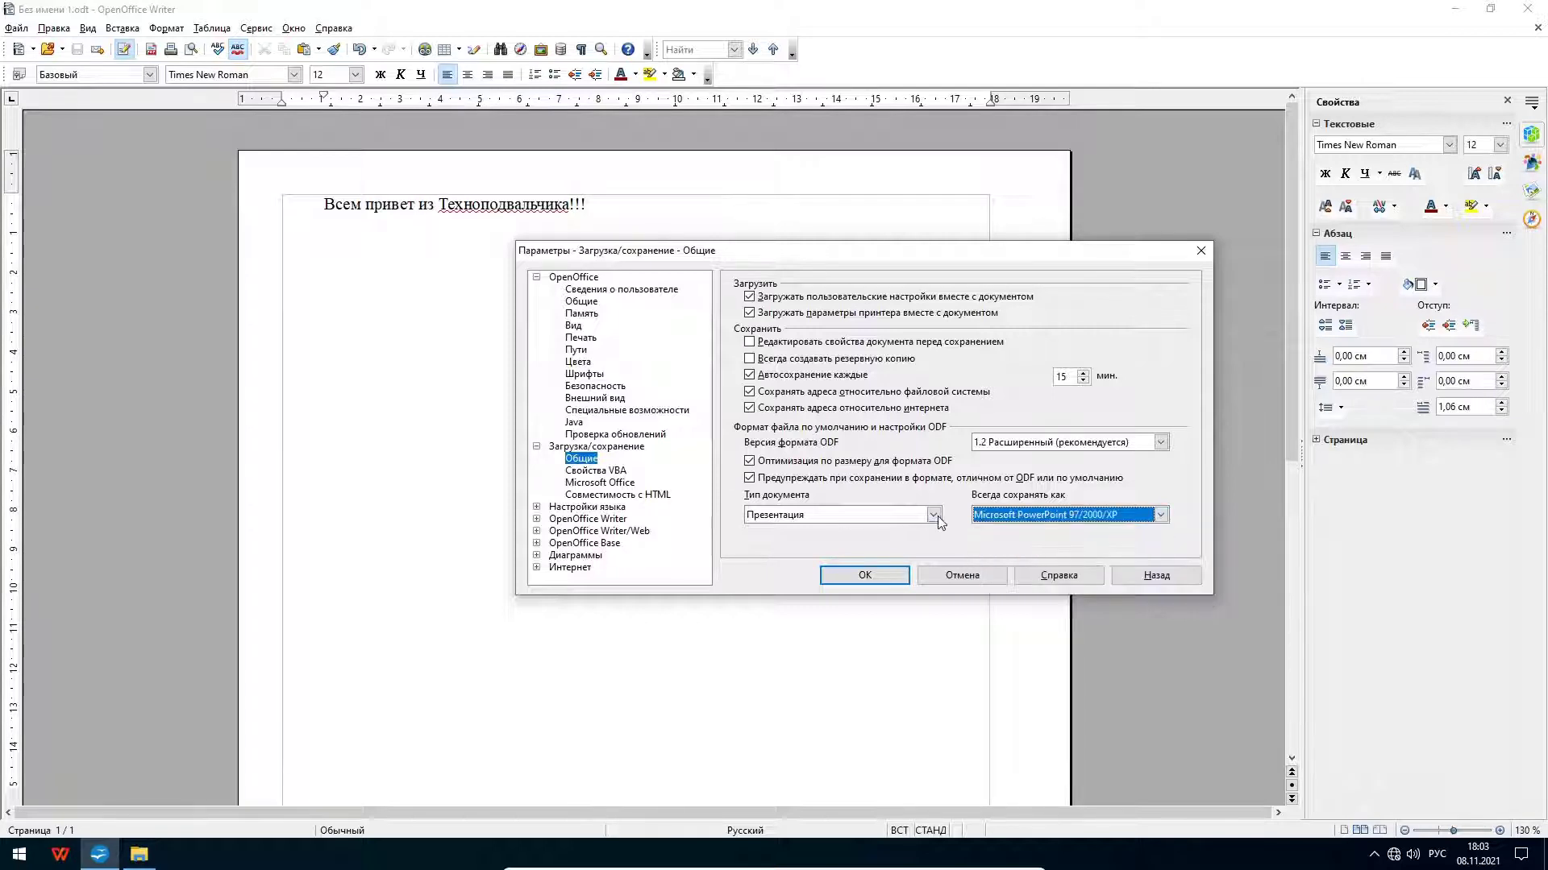
Step: Make spreadsheets always save as Microsoft Excel 97/2000/XP and apply the options
left_click(933, 515)
left_click(838, 566)
left_click(1160, 515)
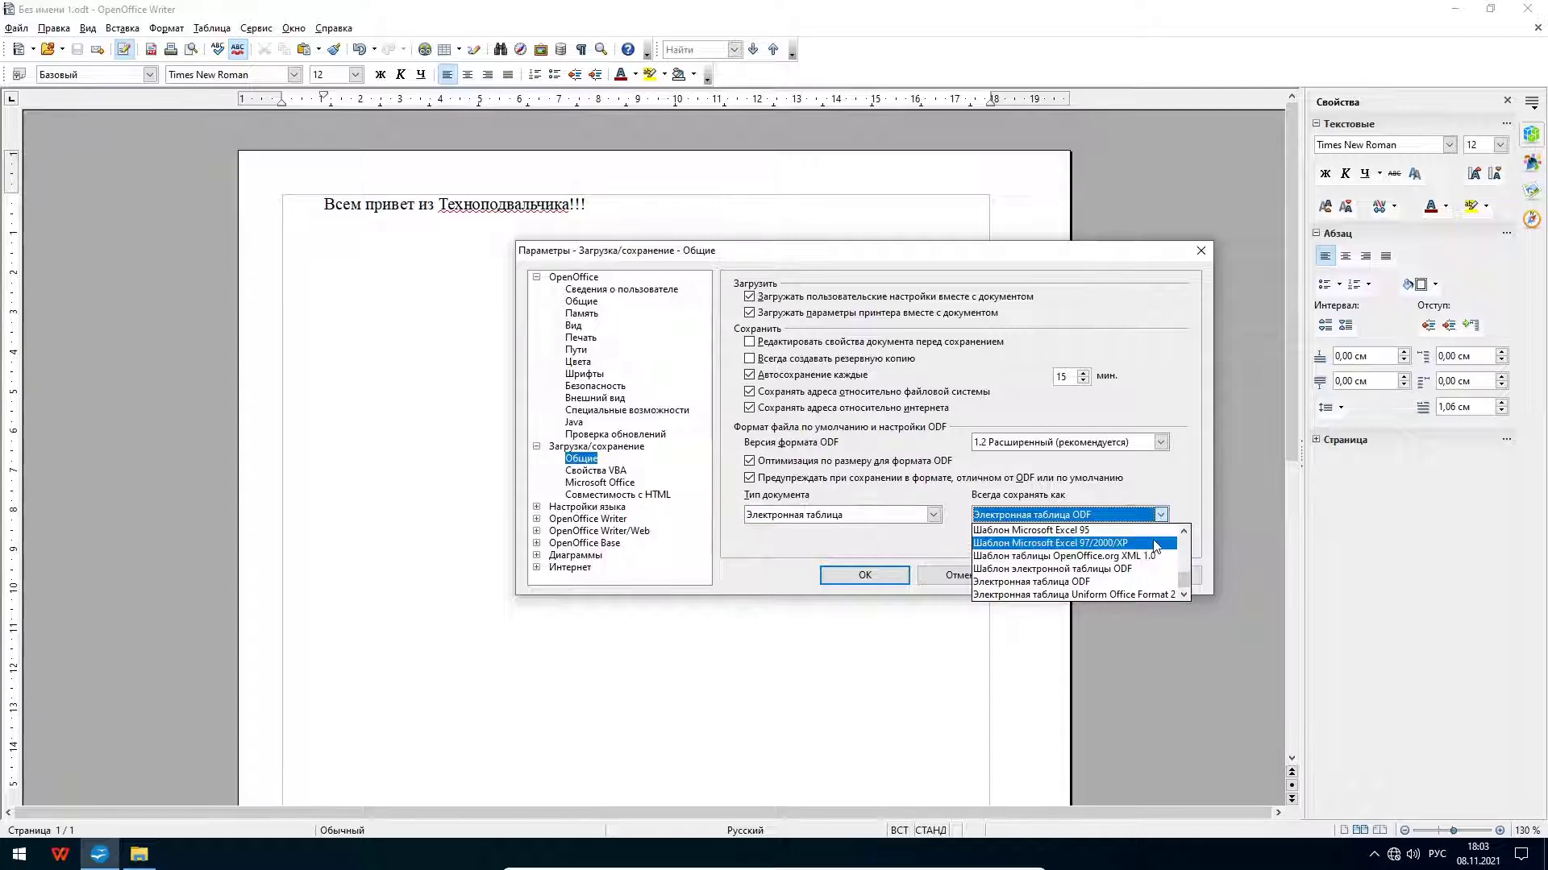
left_click(1155, 544)
left_click(1162, 516)
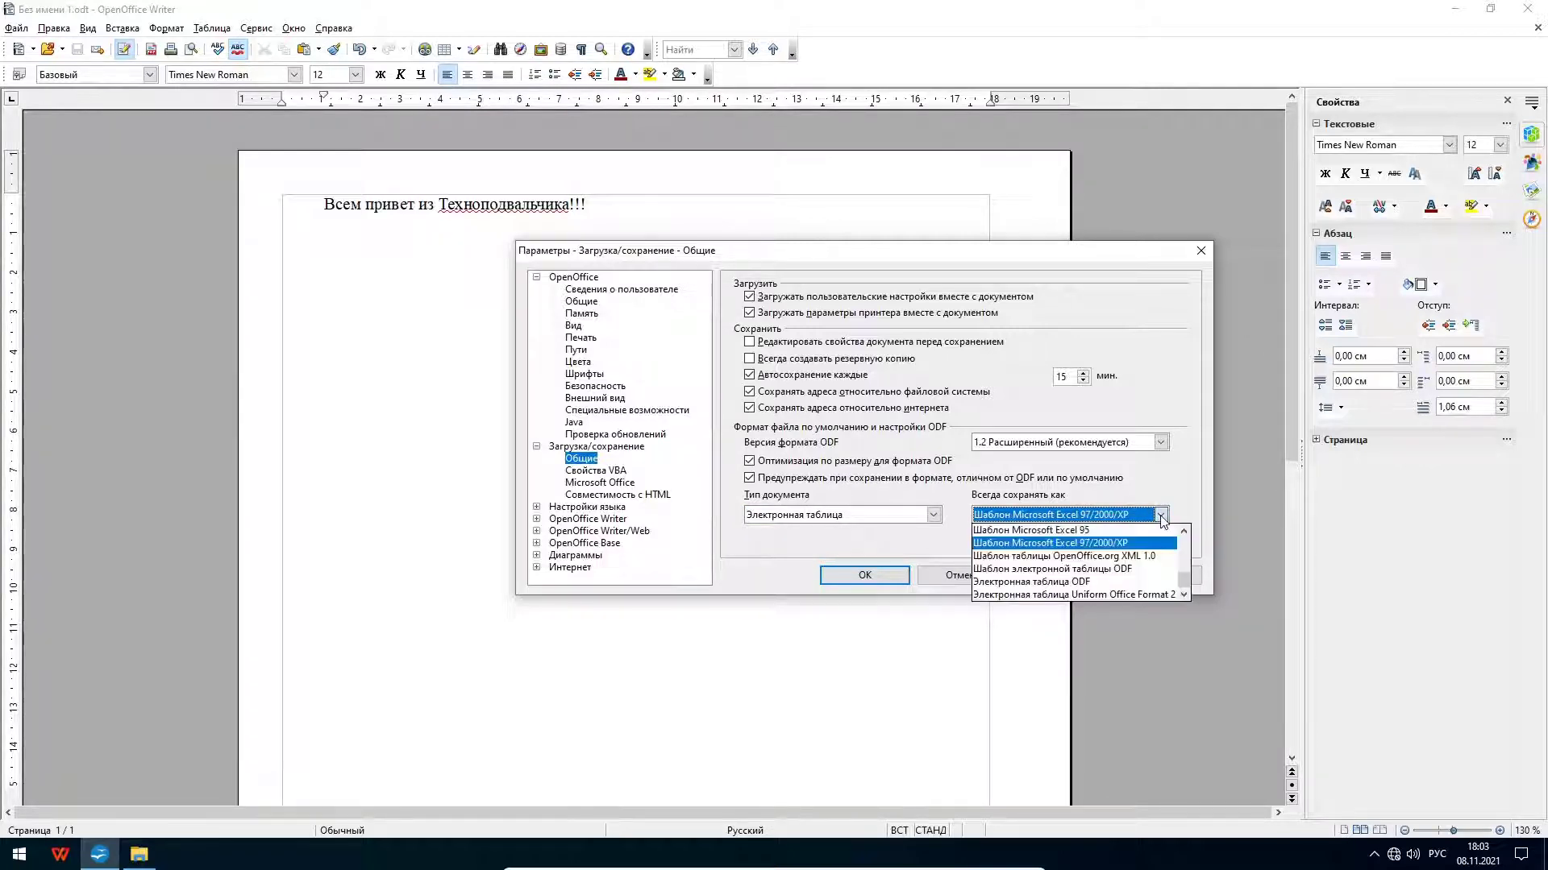
scroll(1129, 573, "up", 3)
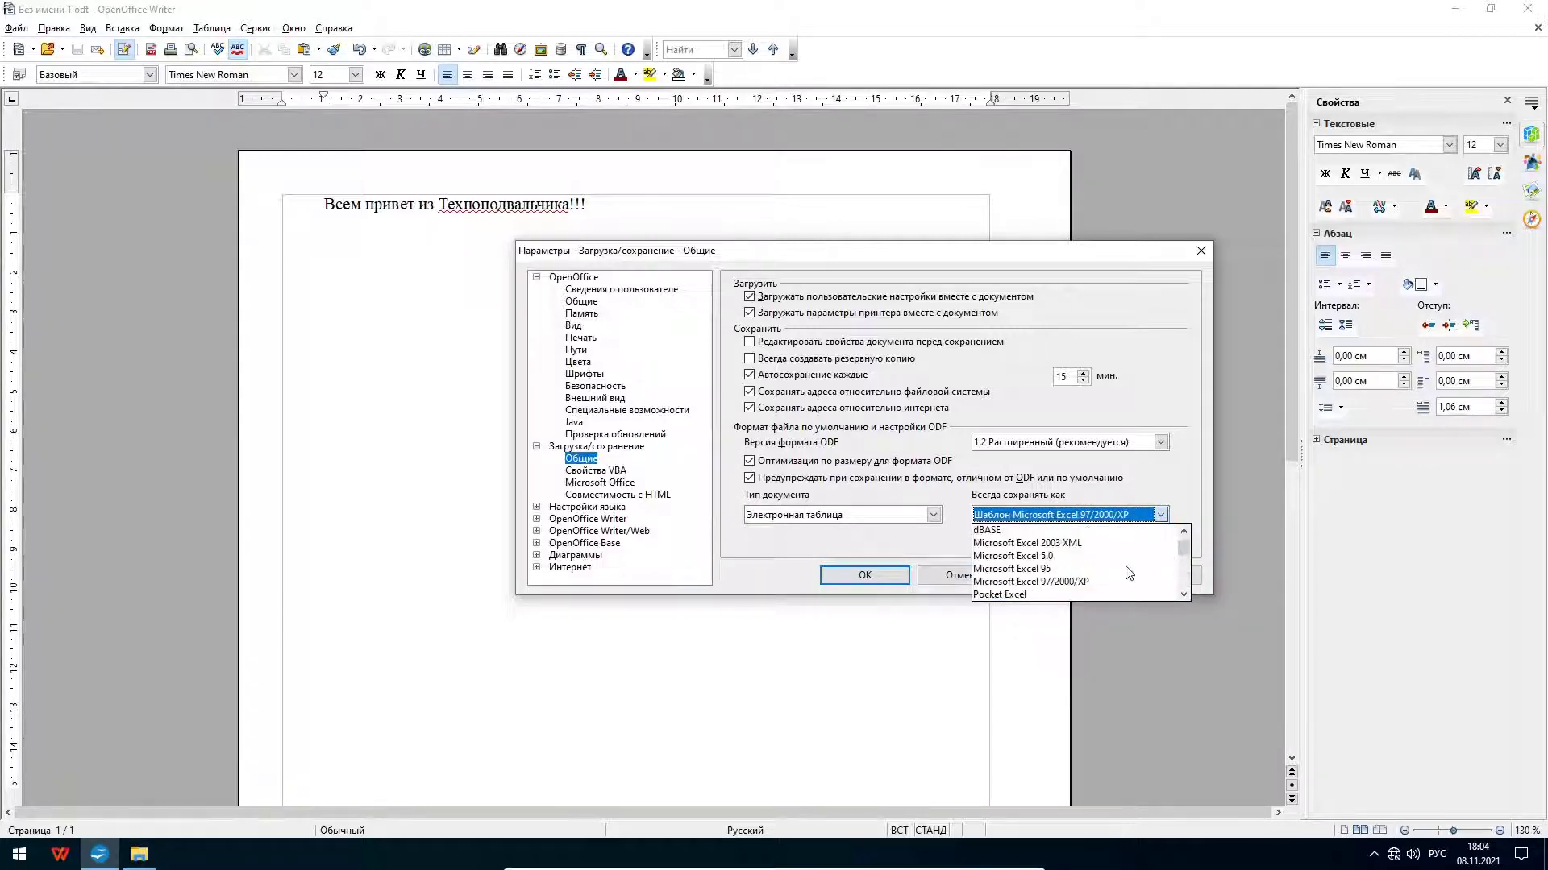
left_click(1102, 582)
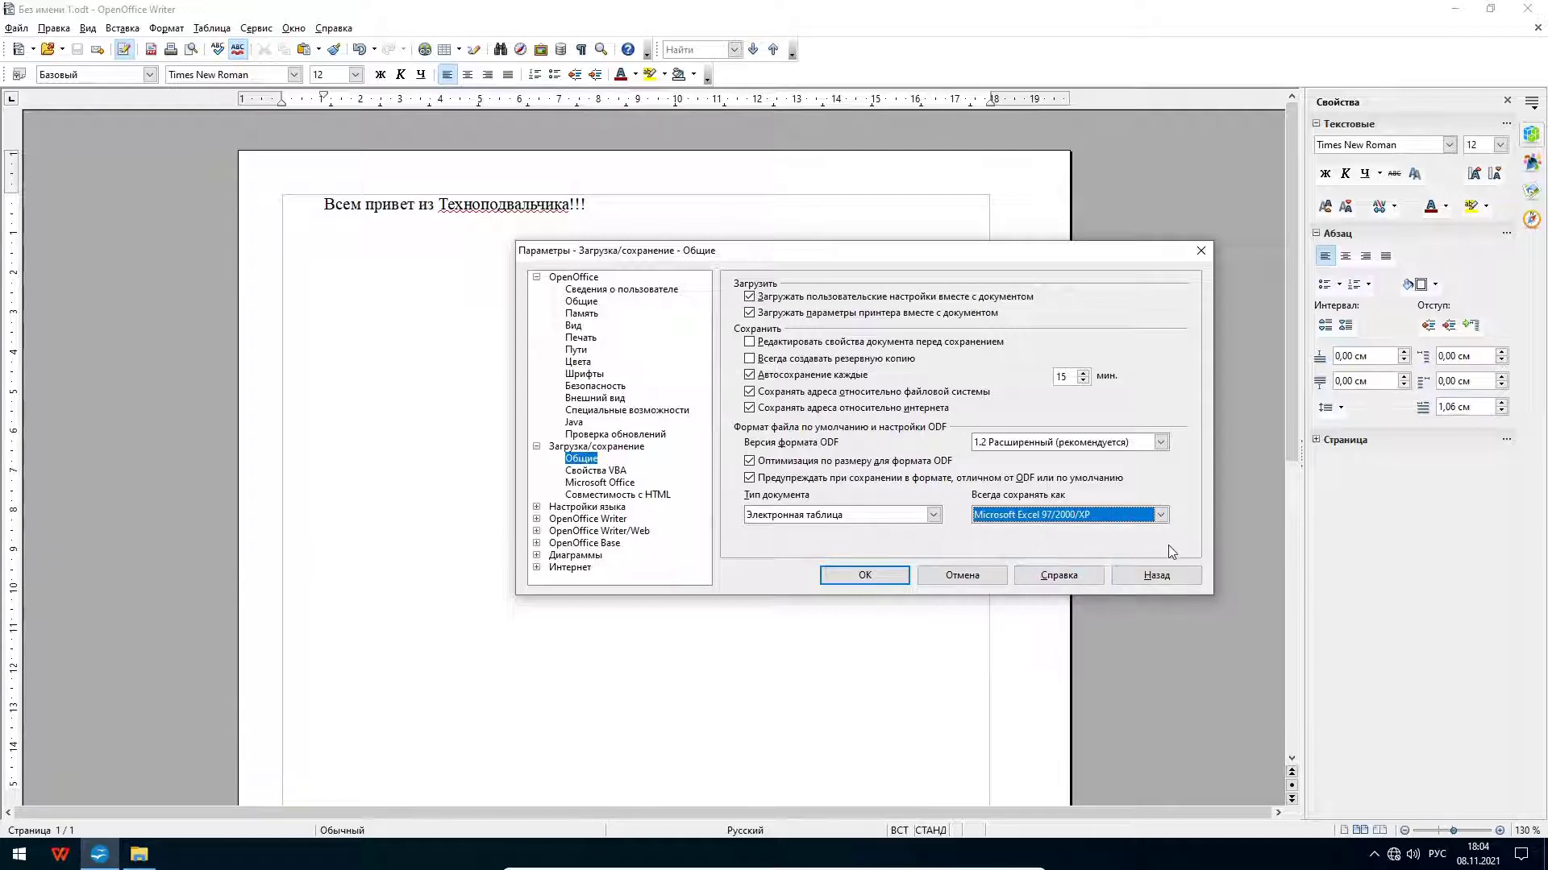
left_click(860, 575)
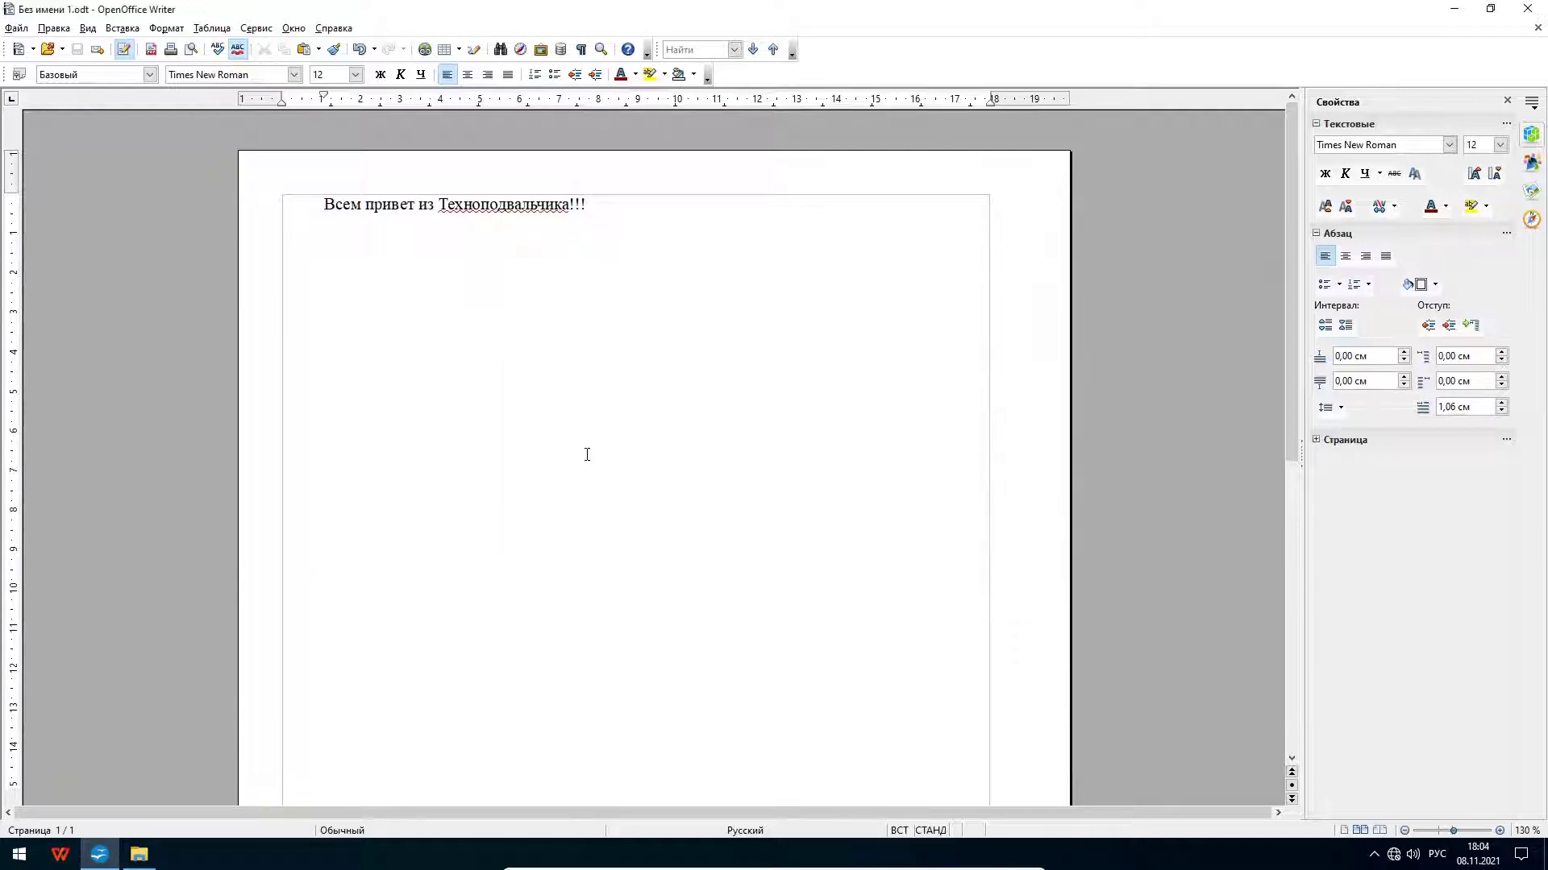
Step: Open Save As for the Writer document, then cancel without saving
left_click(16, 29)
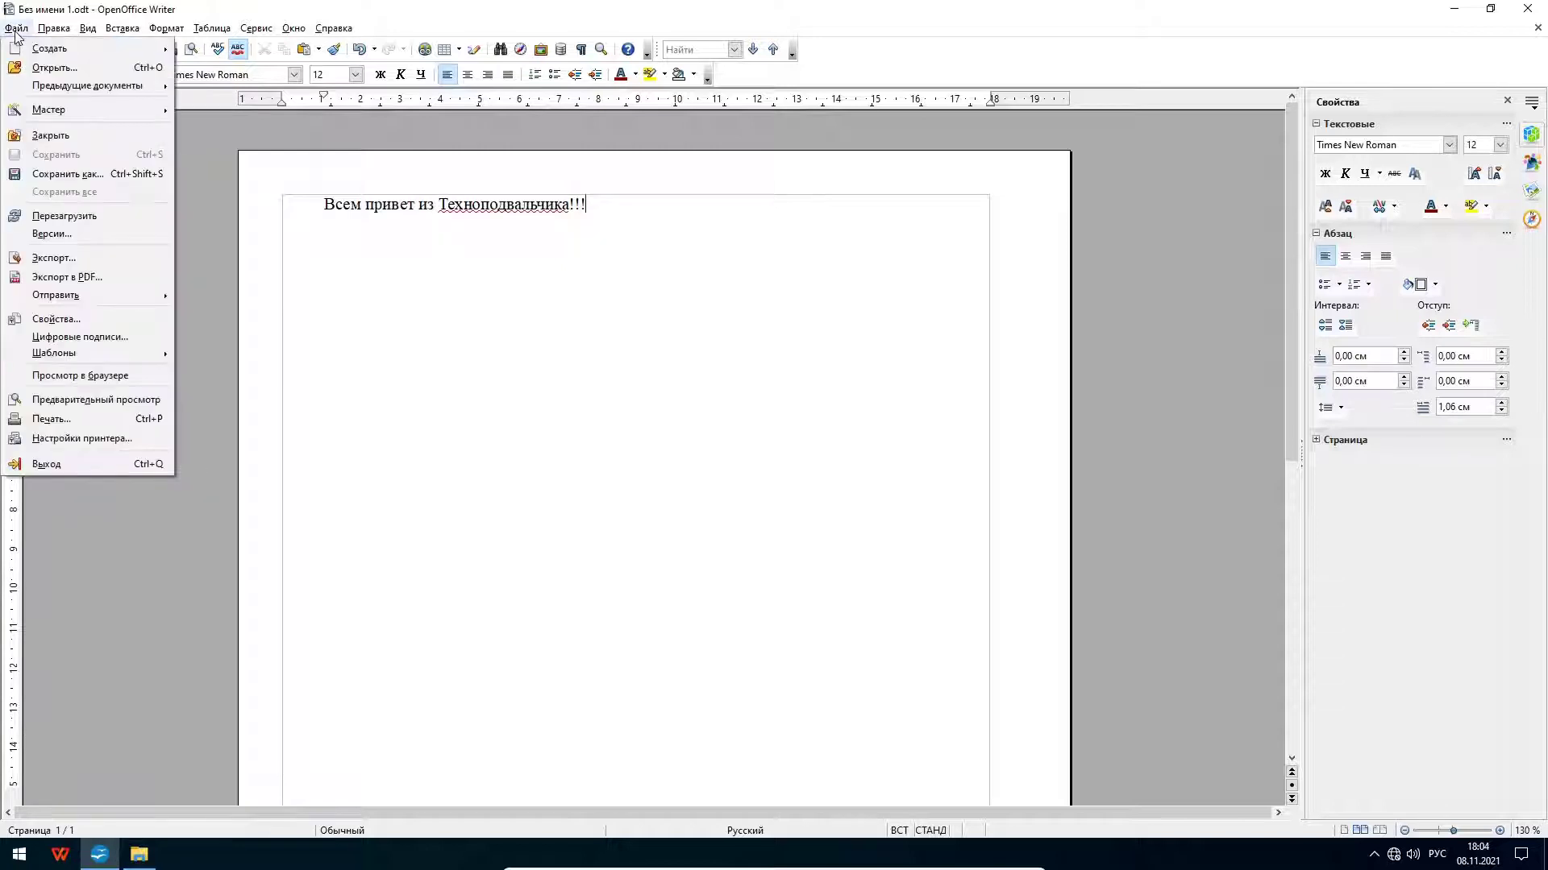
left_click(94, 173)
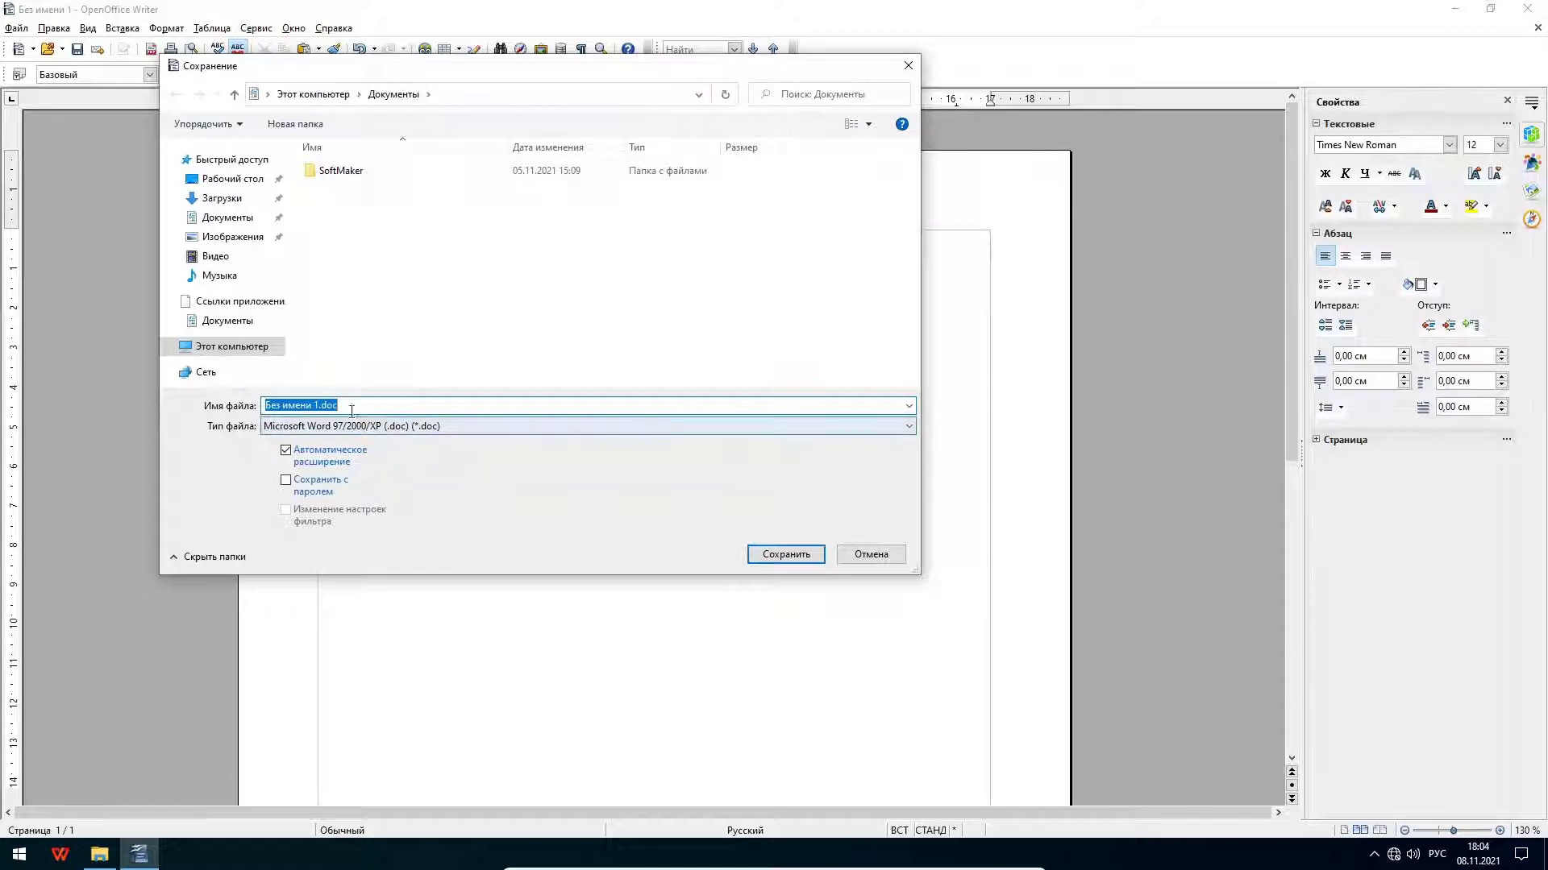
left_click(857, 556)
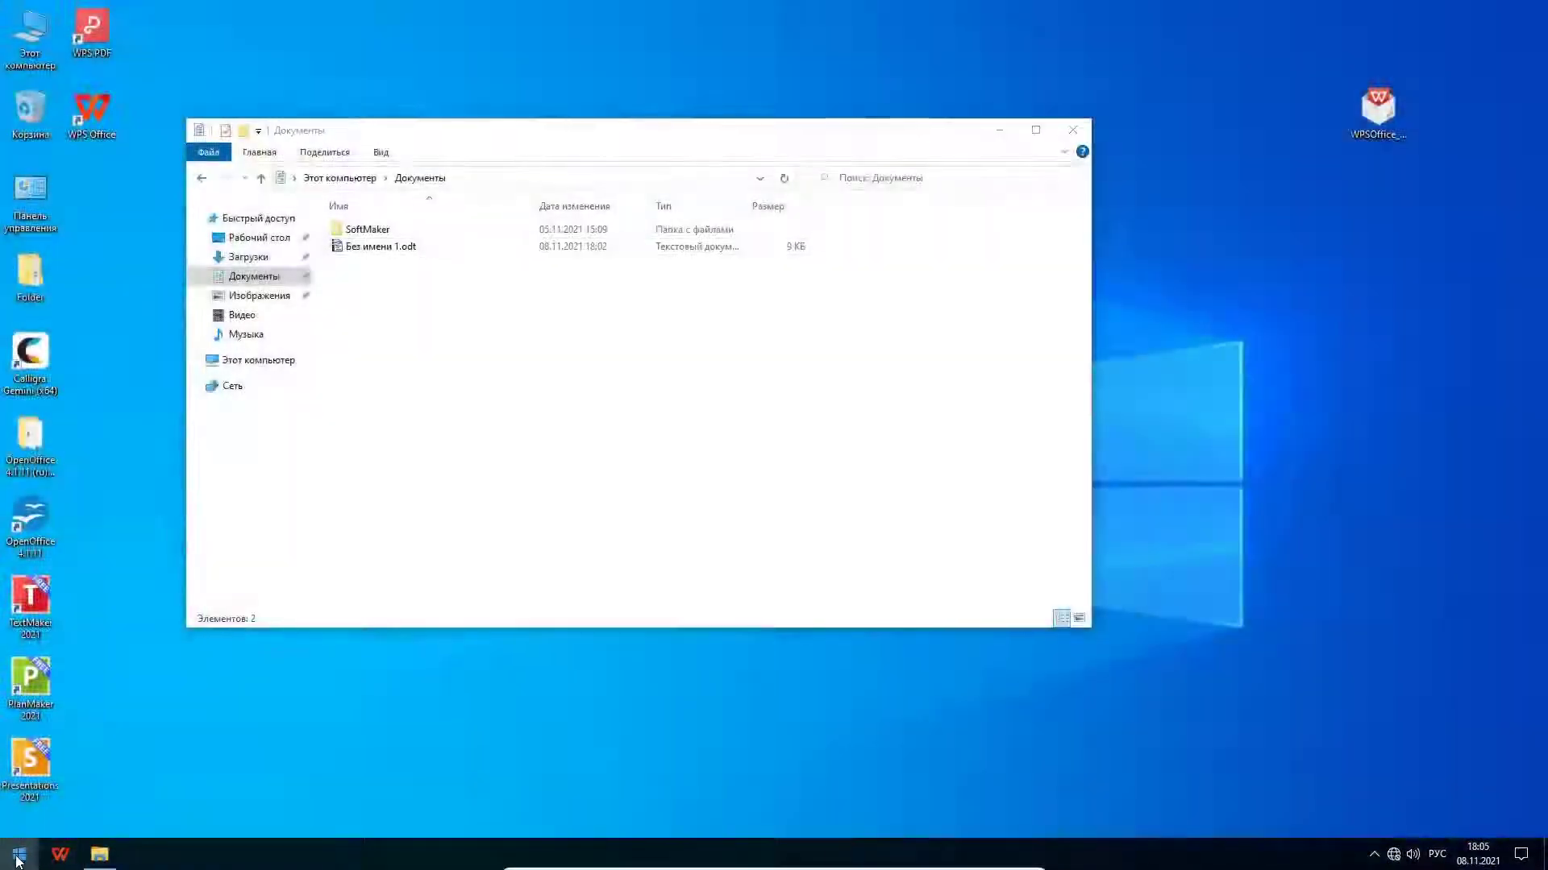
Step: Launch OpenOffice Calc with a new spreadsheet from the OpenOffice 4.1.11 Start menu group
left_click(19, 855)
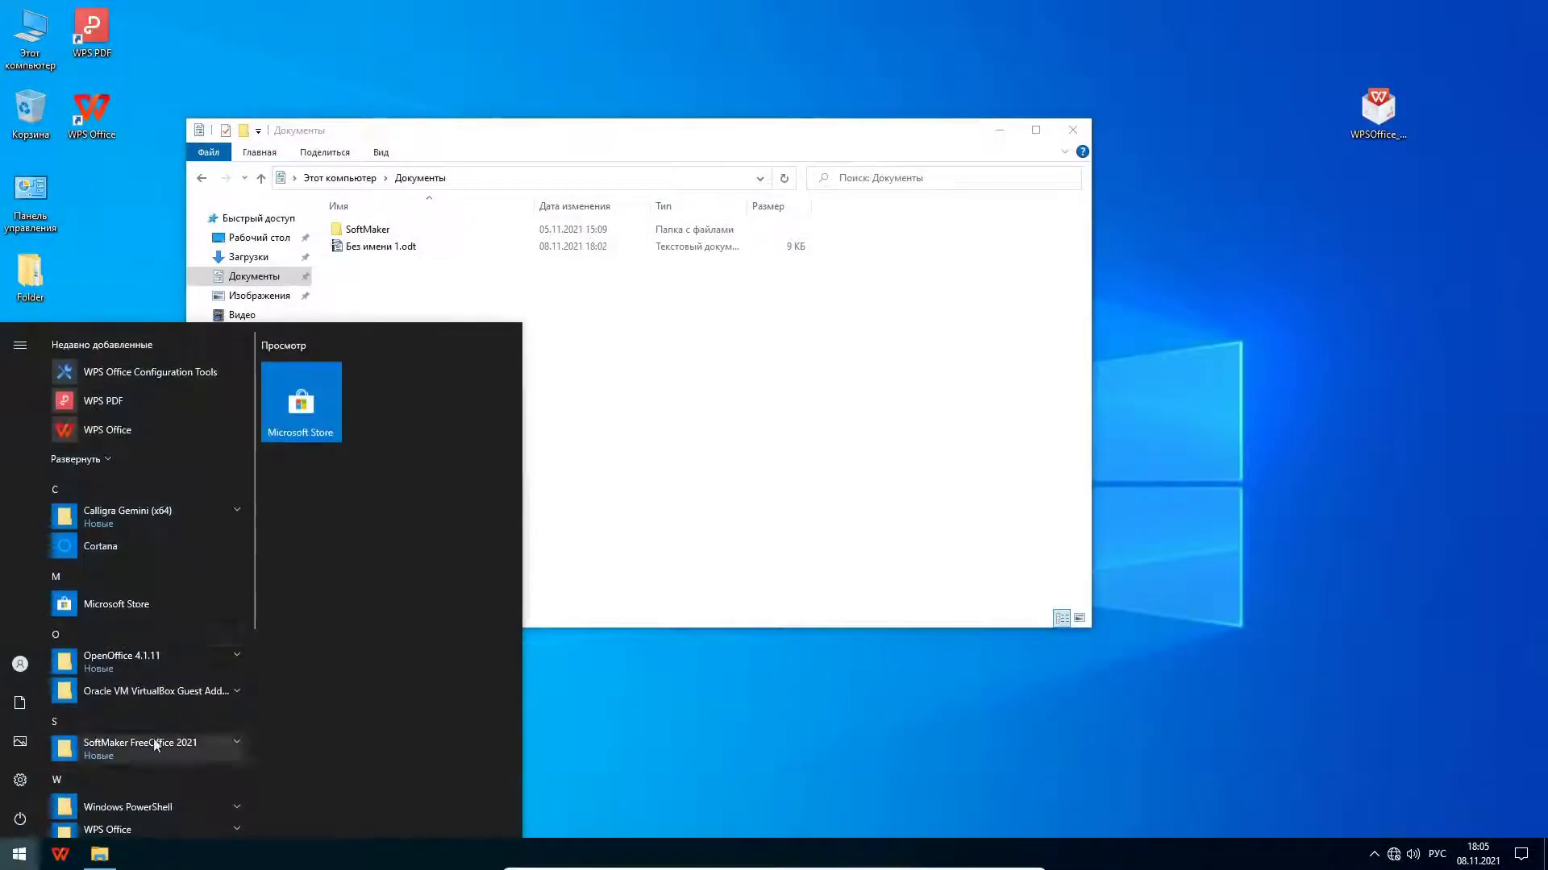
left_click(163, 655)
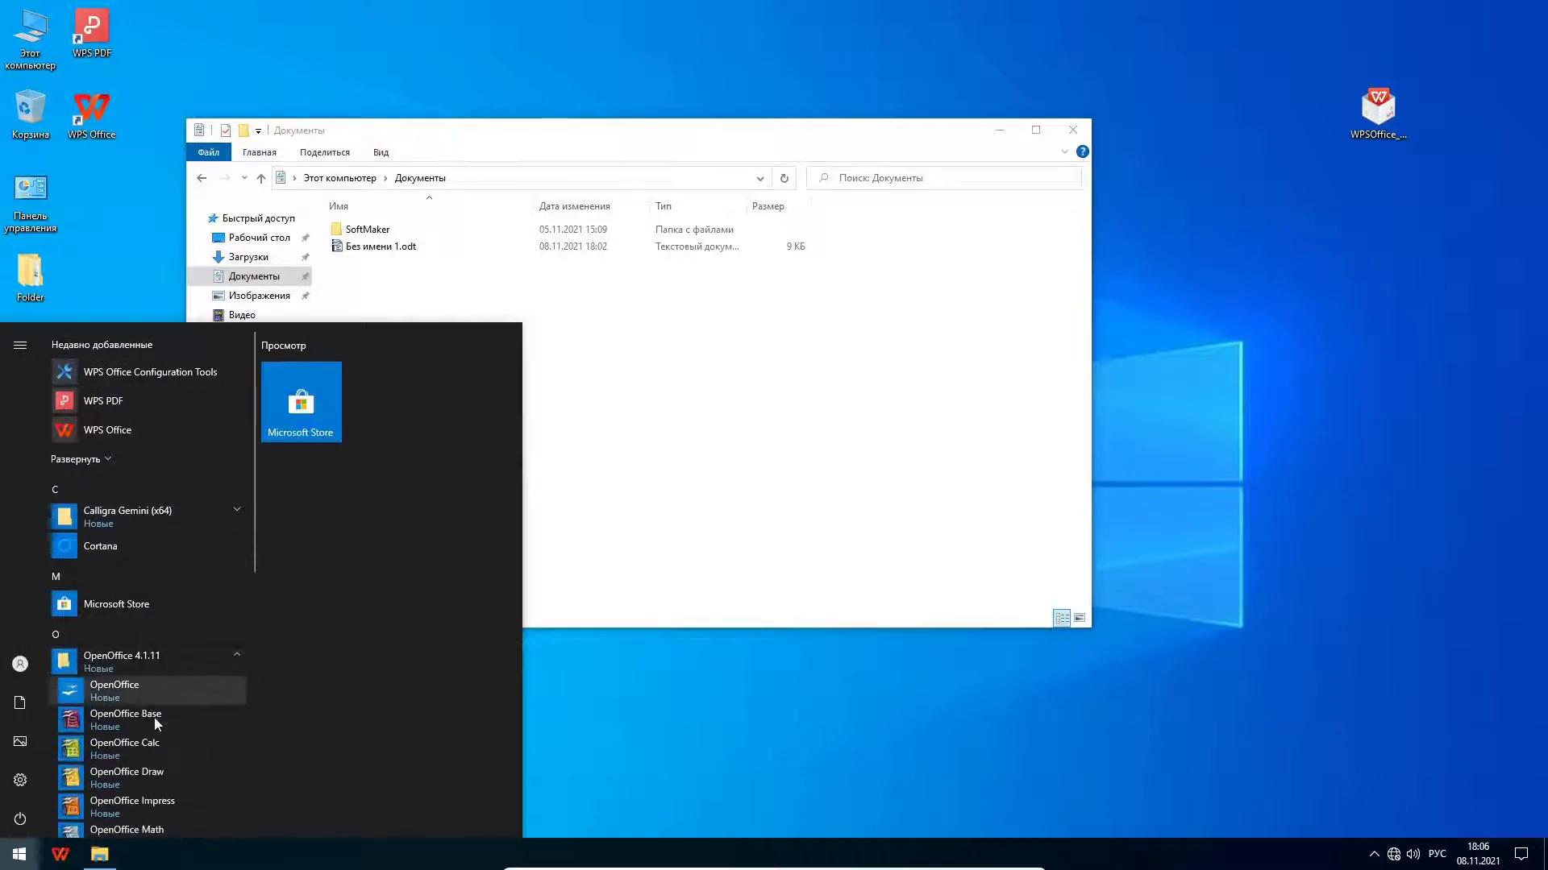
left_click(129, 748)
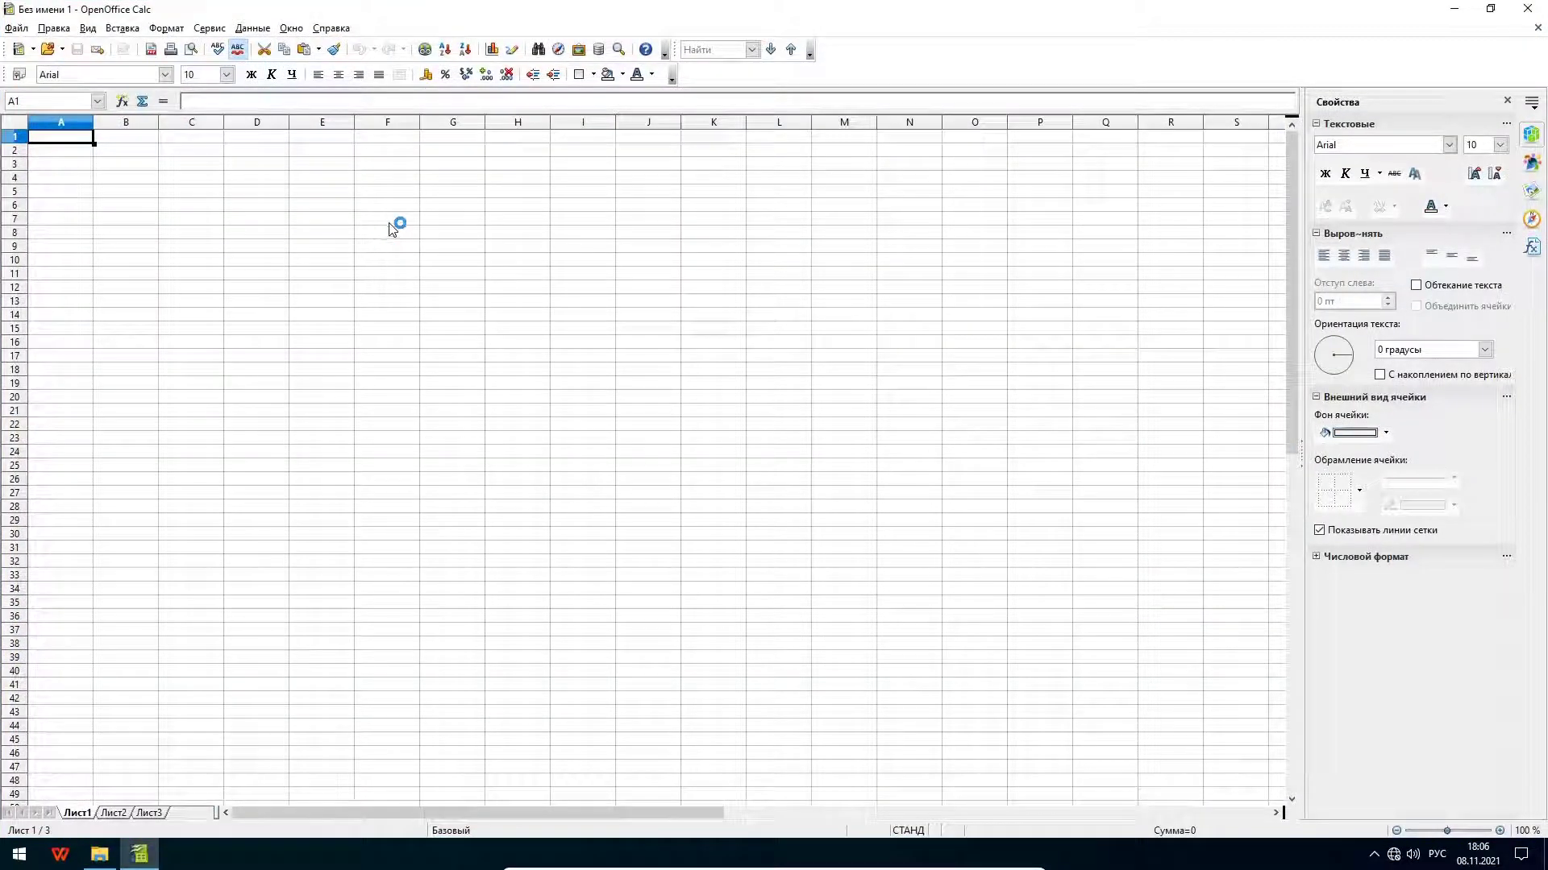
Step: Enter «вапрвапрвапр» in A1 and 23452345 in C1, then widen columns H and I
double_click(80, 136)
type("вапрвапрвапр")
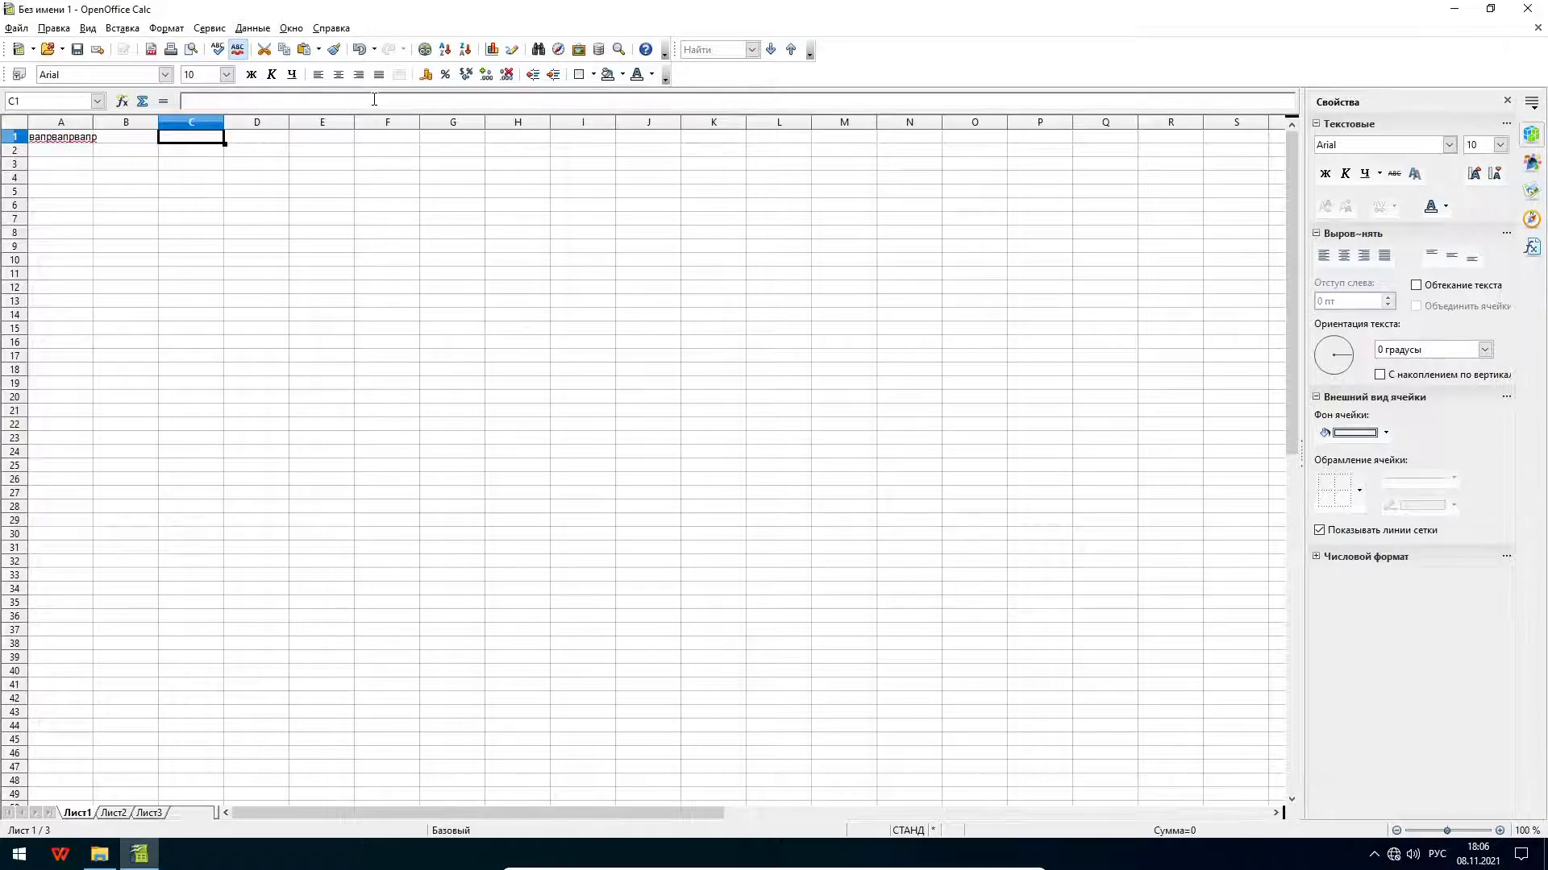
type("23452345")
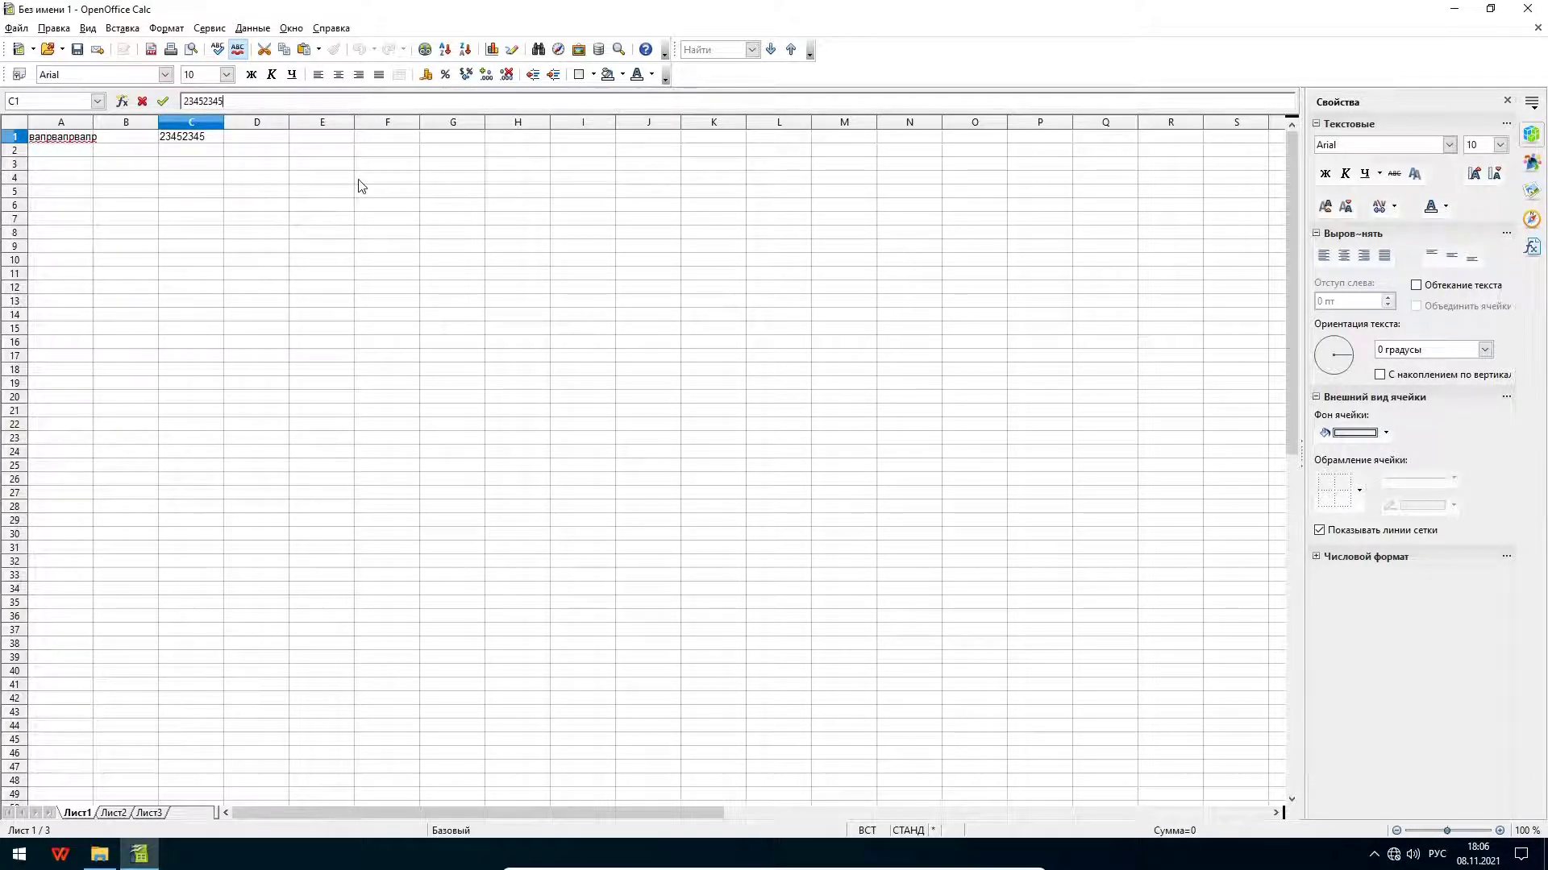
left_click(75, 163)
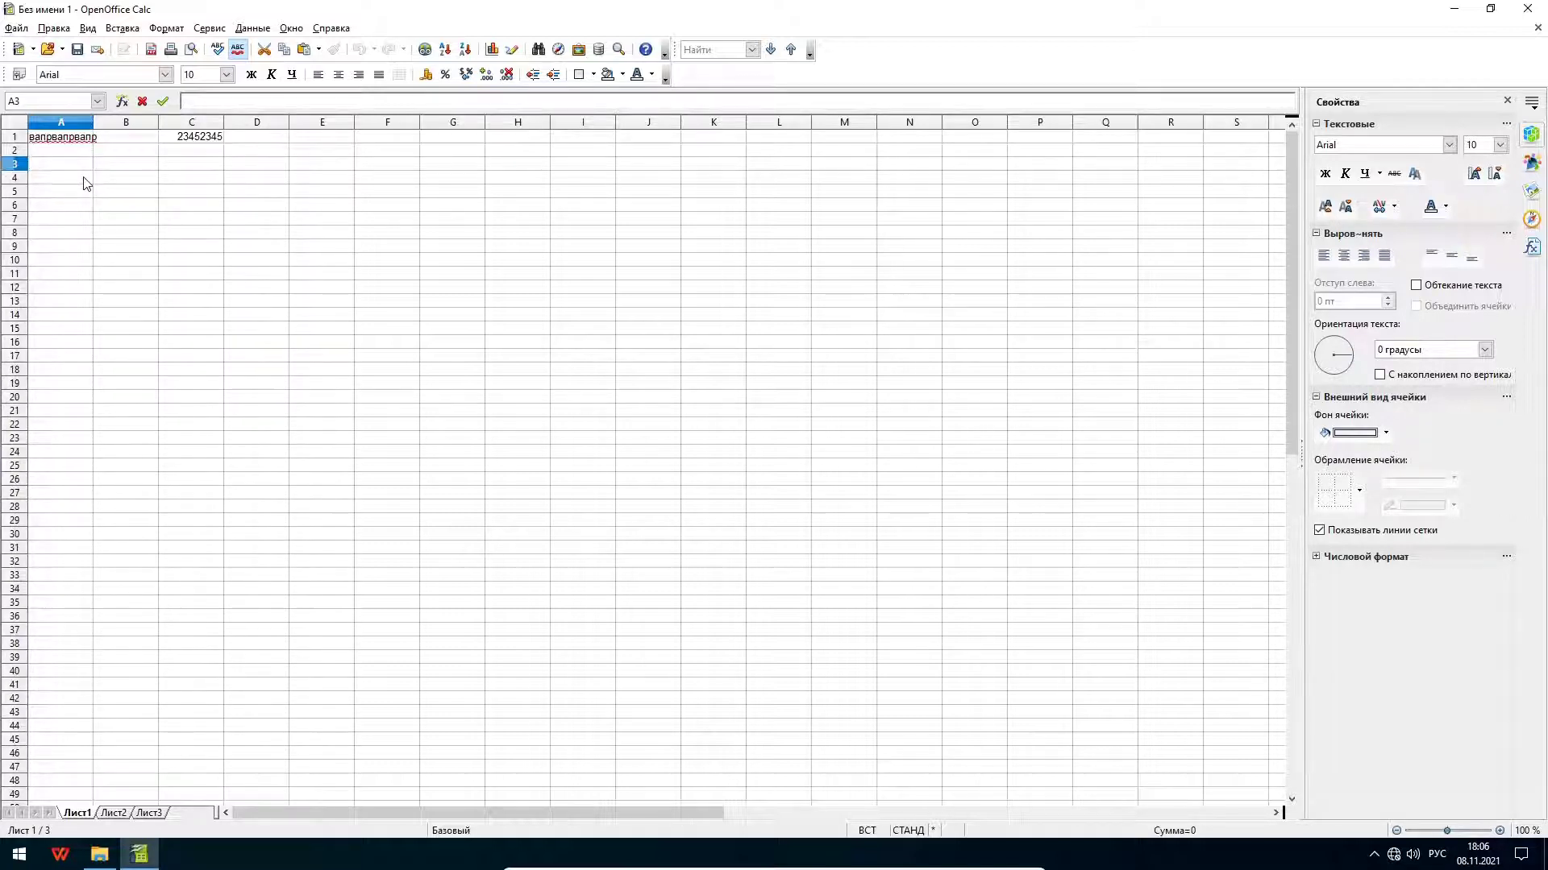
left_click_drag(524, 122, 830, 122)
left_click(1052, 253)
Step: Start saving the spreadsheet as Excel 97 .xls and select the file name field
left_click(22, 28)
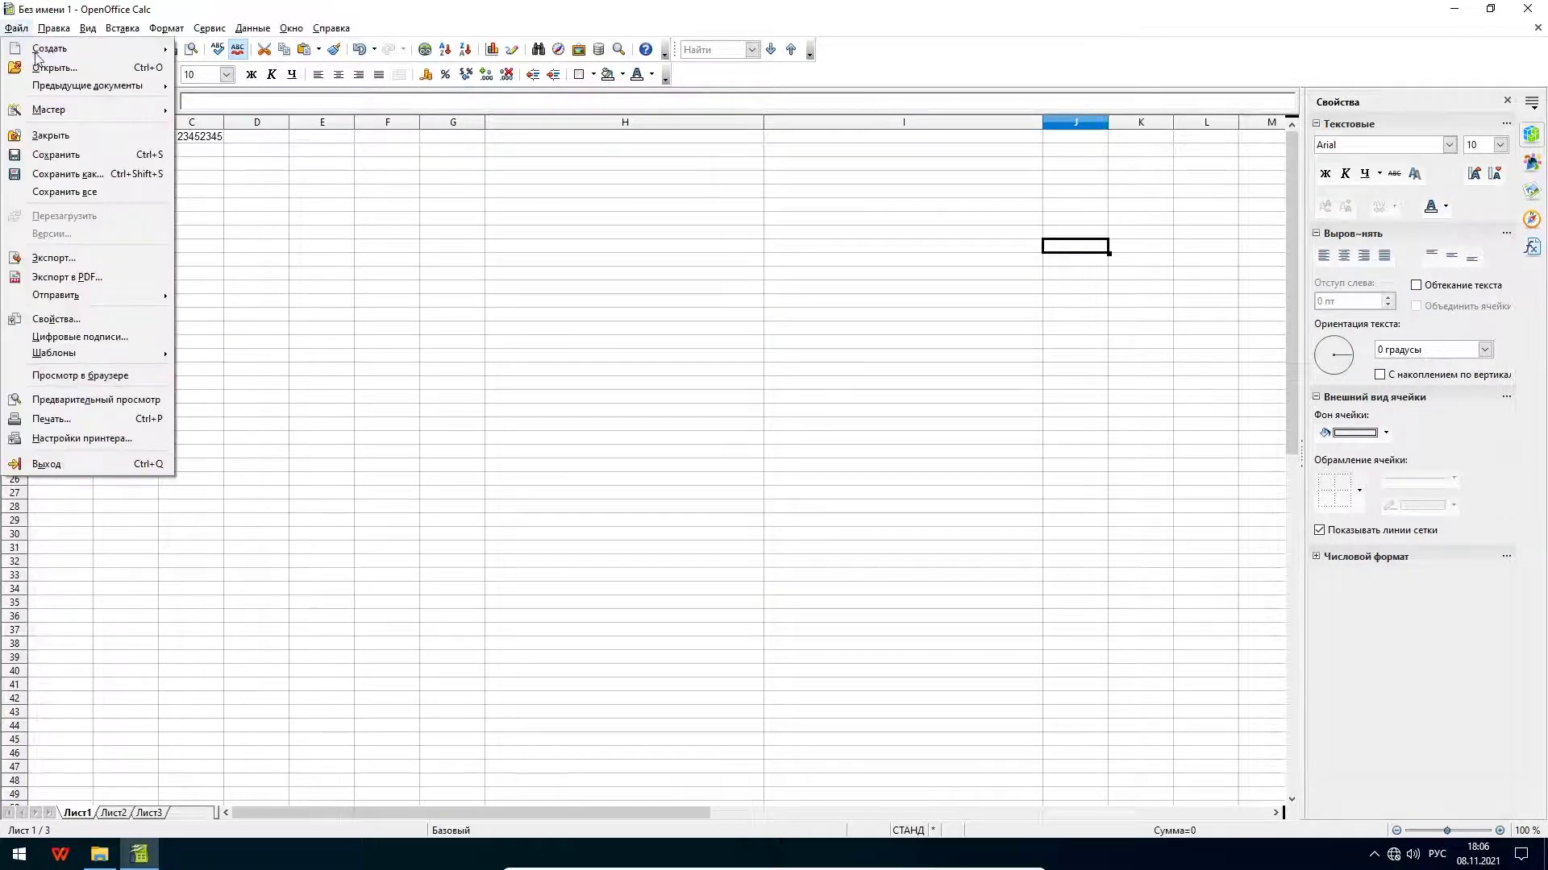
left_click(113, 171)
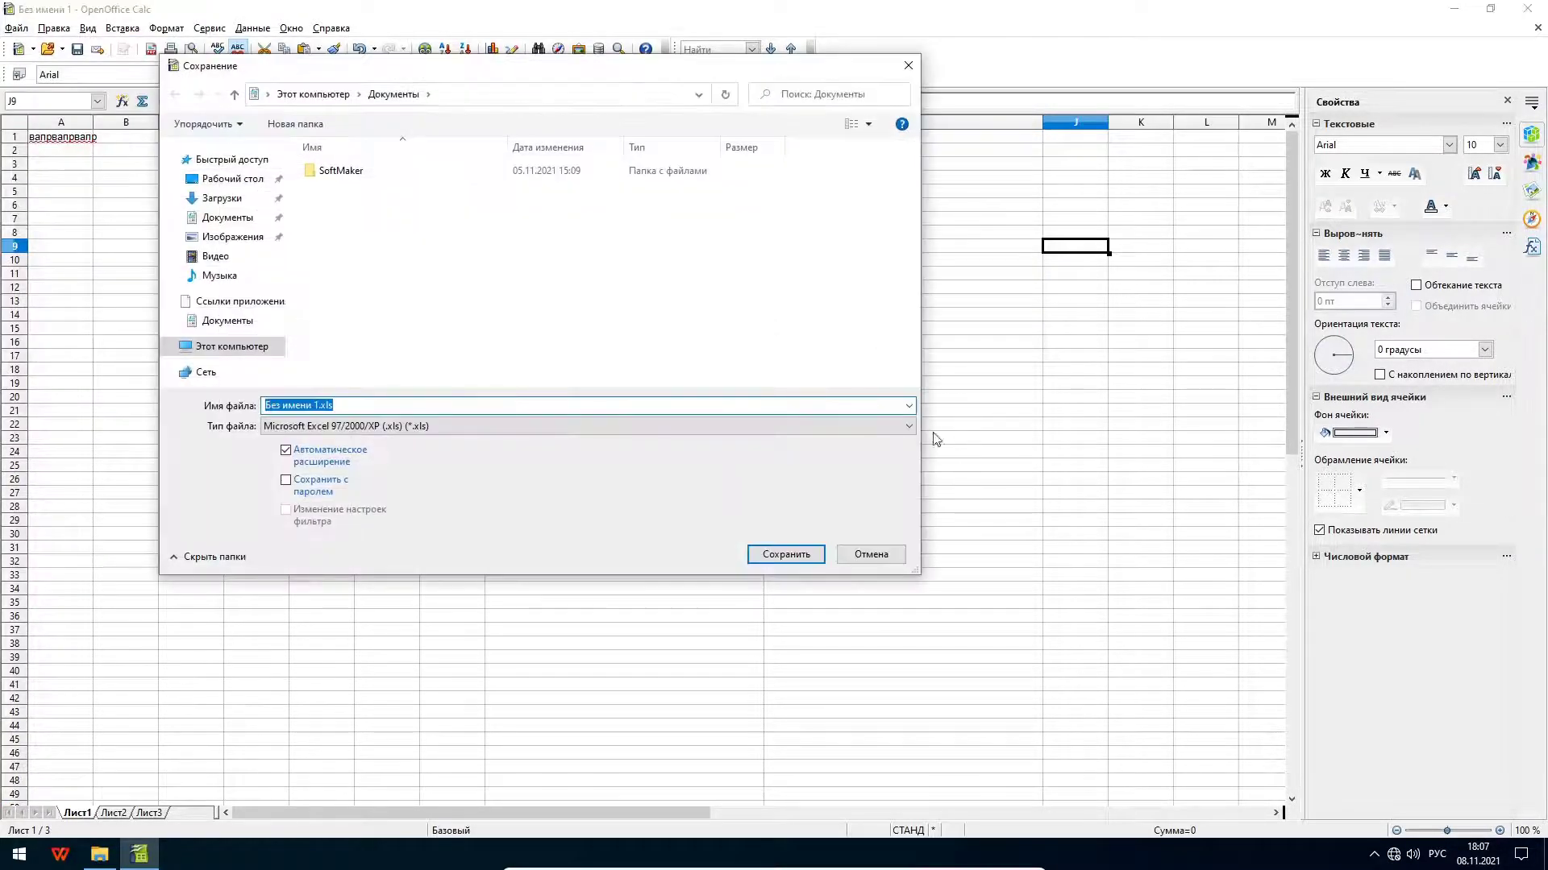
left_click(909, 427)
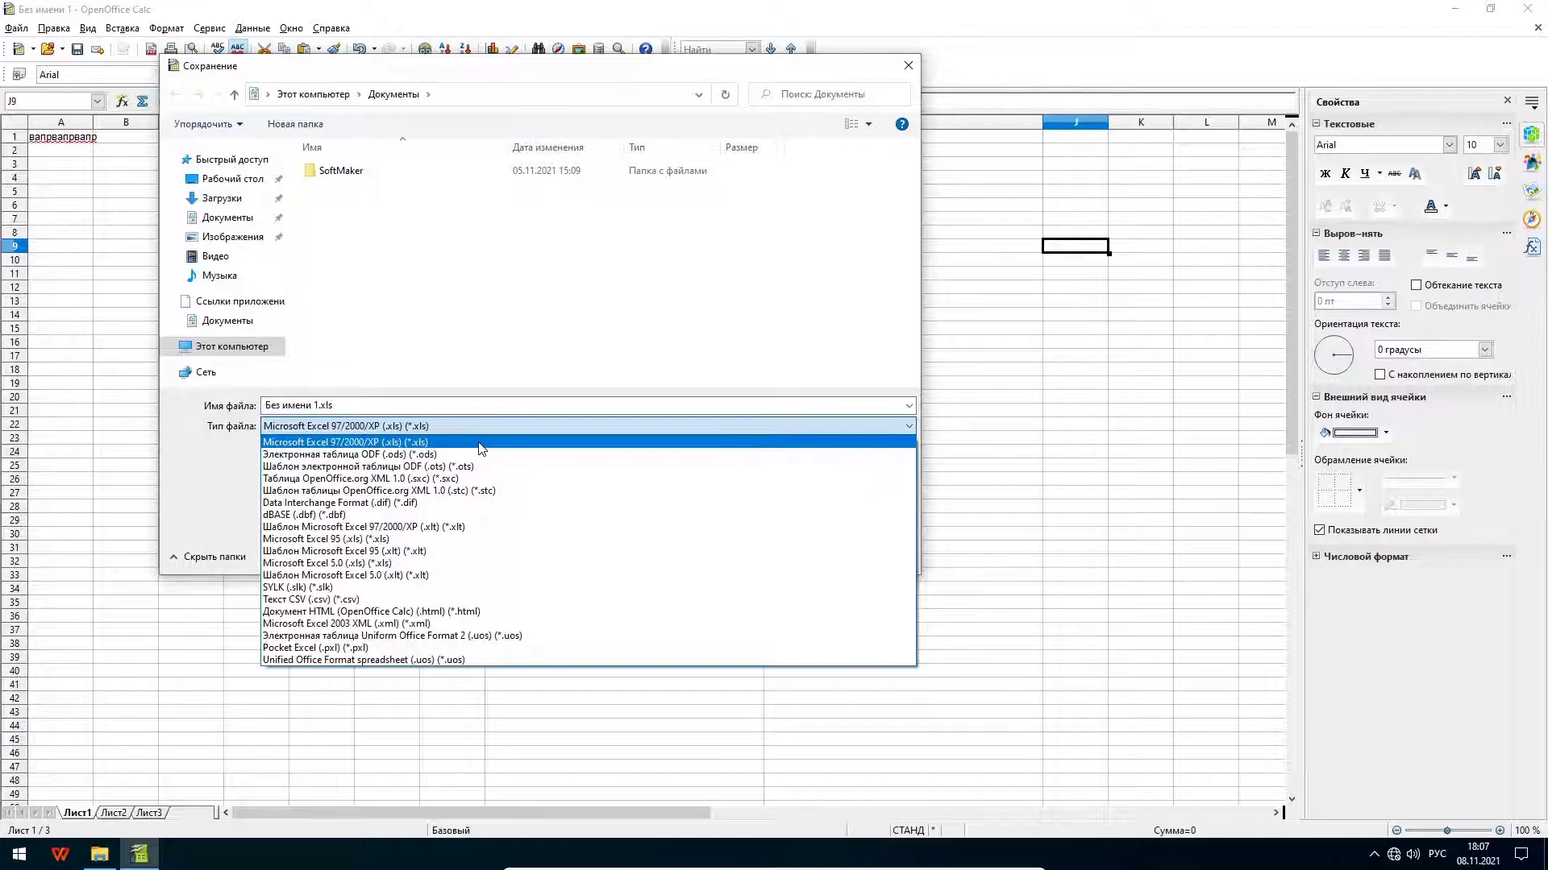
left_click(480, 442)
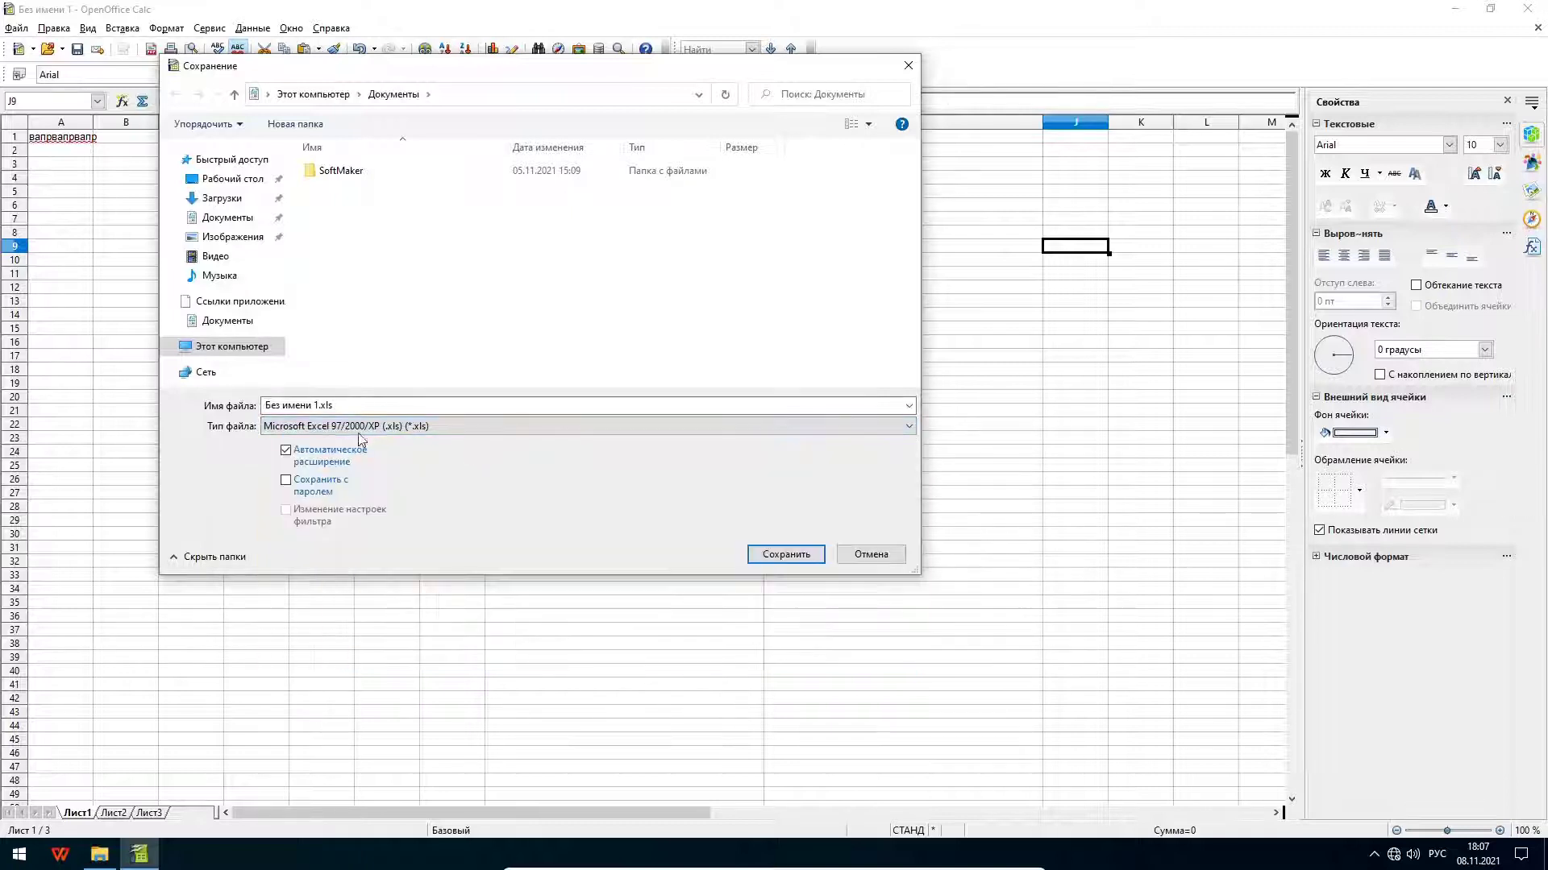
triple_click(352, 405)
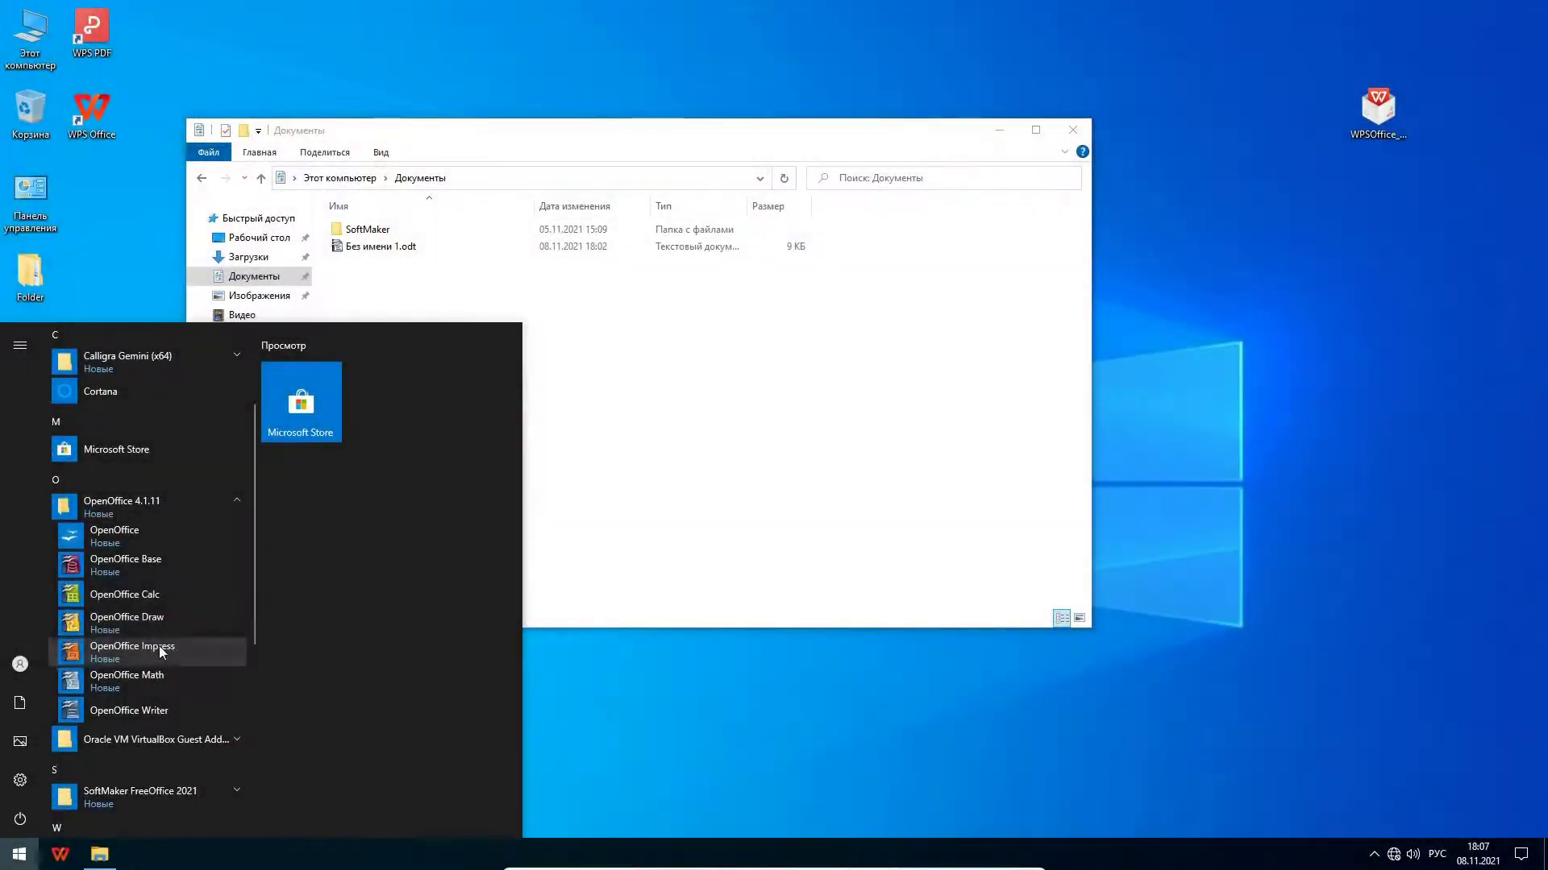
Step: Launch OpenOffice Impress and finish the wizard with a blank presentation
left_click(158, 645)
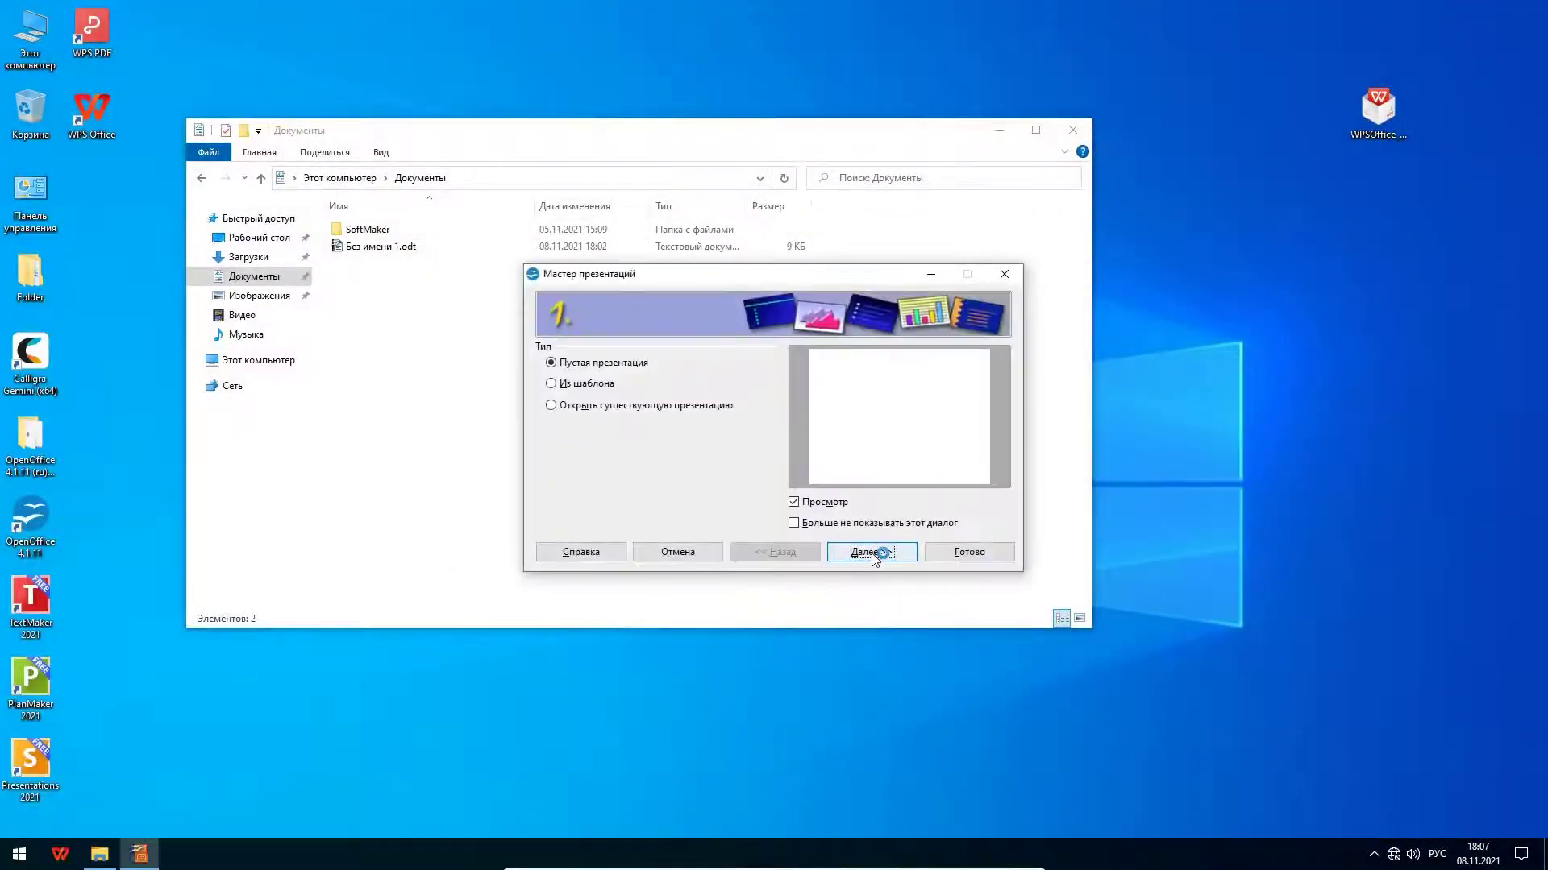
left_click(868, 555)
left_click(866, 553)
left_click(970, 552)
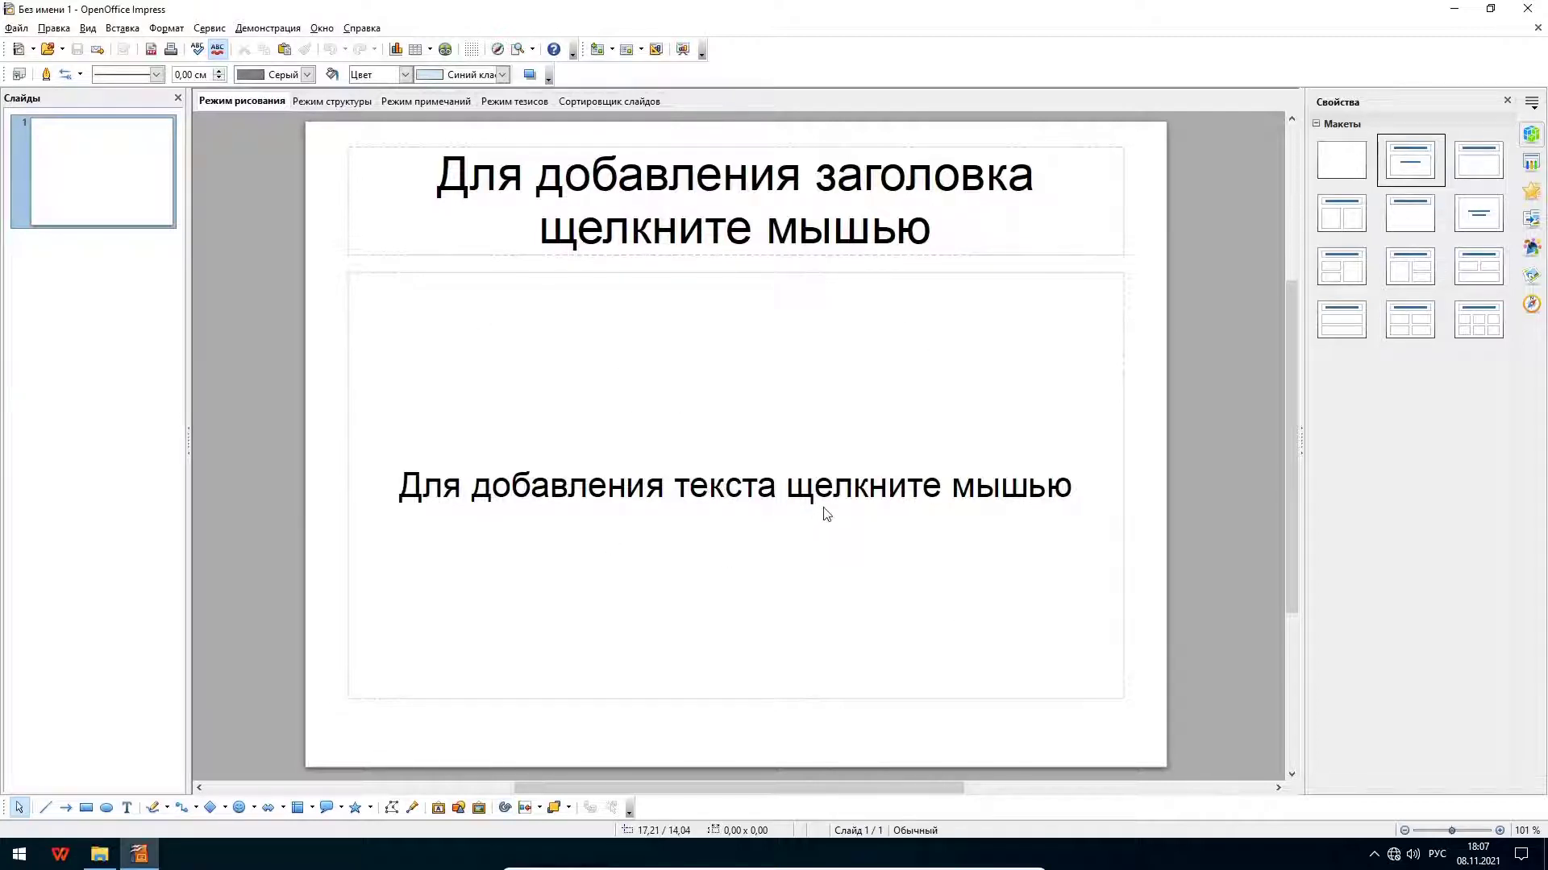
Step: Give the slide the title 'Привет!!!' and fill the body with random Cyrillic text
left_click(656, 214)
type("Привет!!!")
left_click(1087, 498)
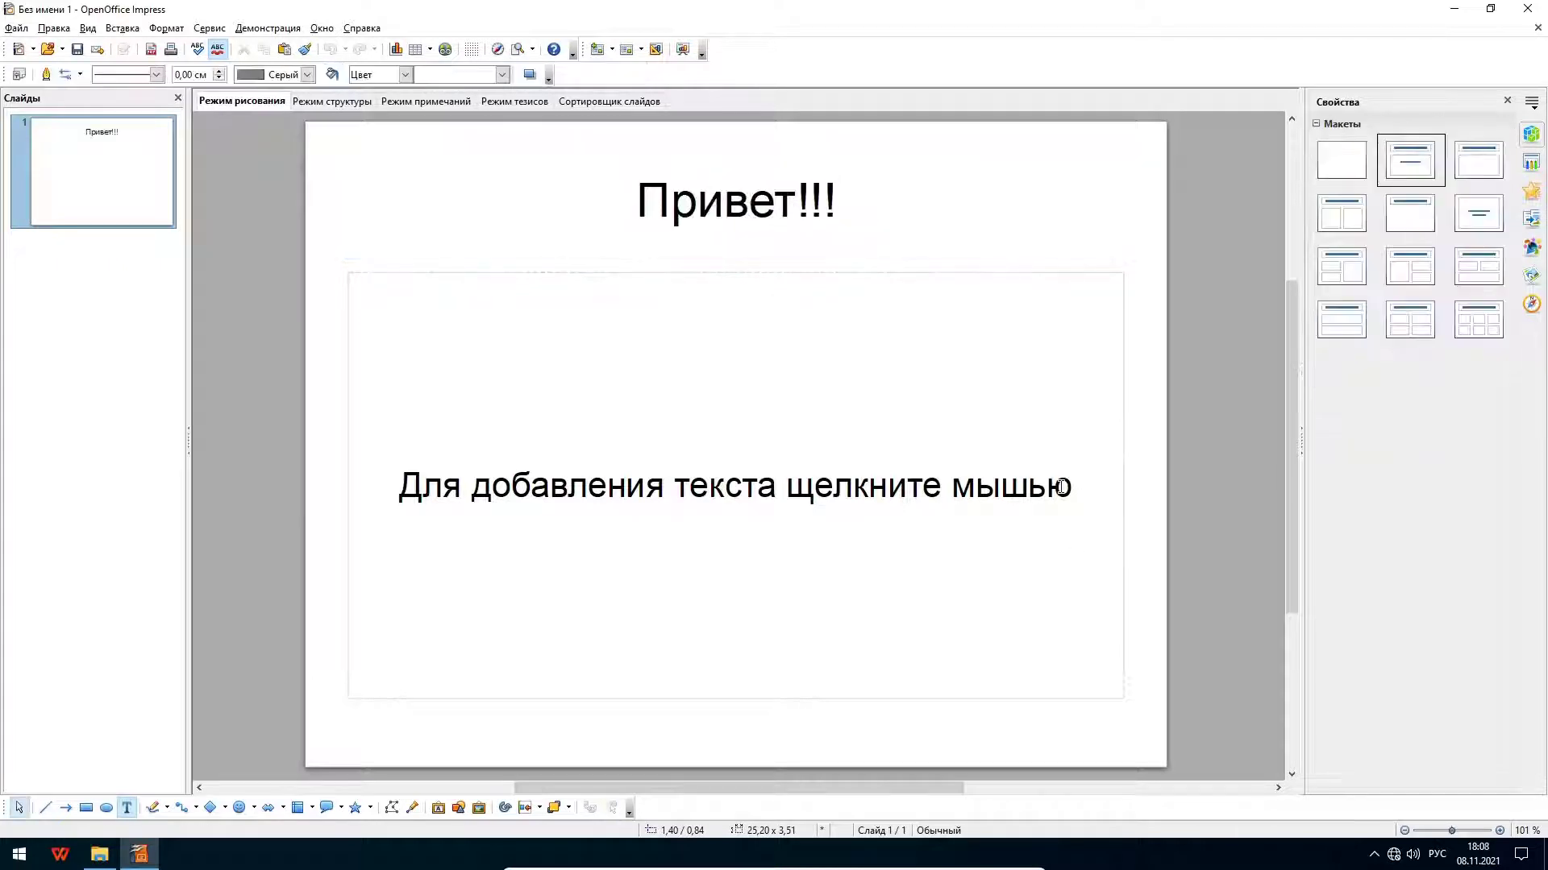
left_click(791, 476)
type("ывжщоаопржывгагрпзыукрепзцуктпизшыугке")
Step: Save the presentation as Без имени 1.ppt and run through the slide show
key("ctrl+s")
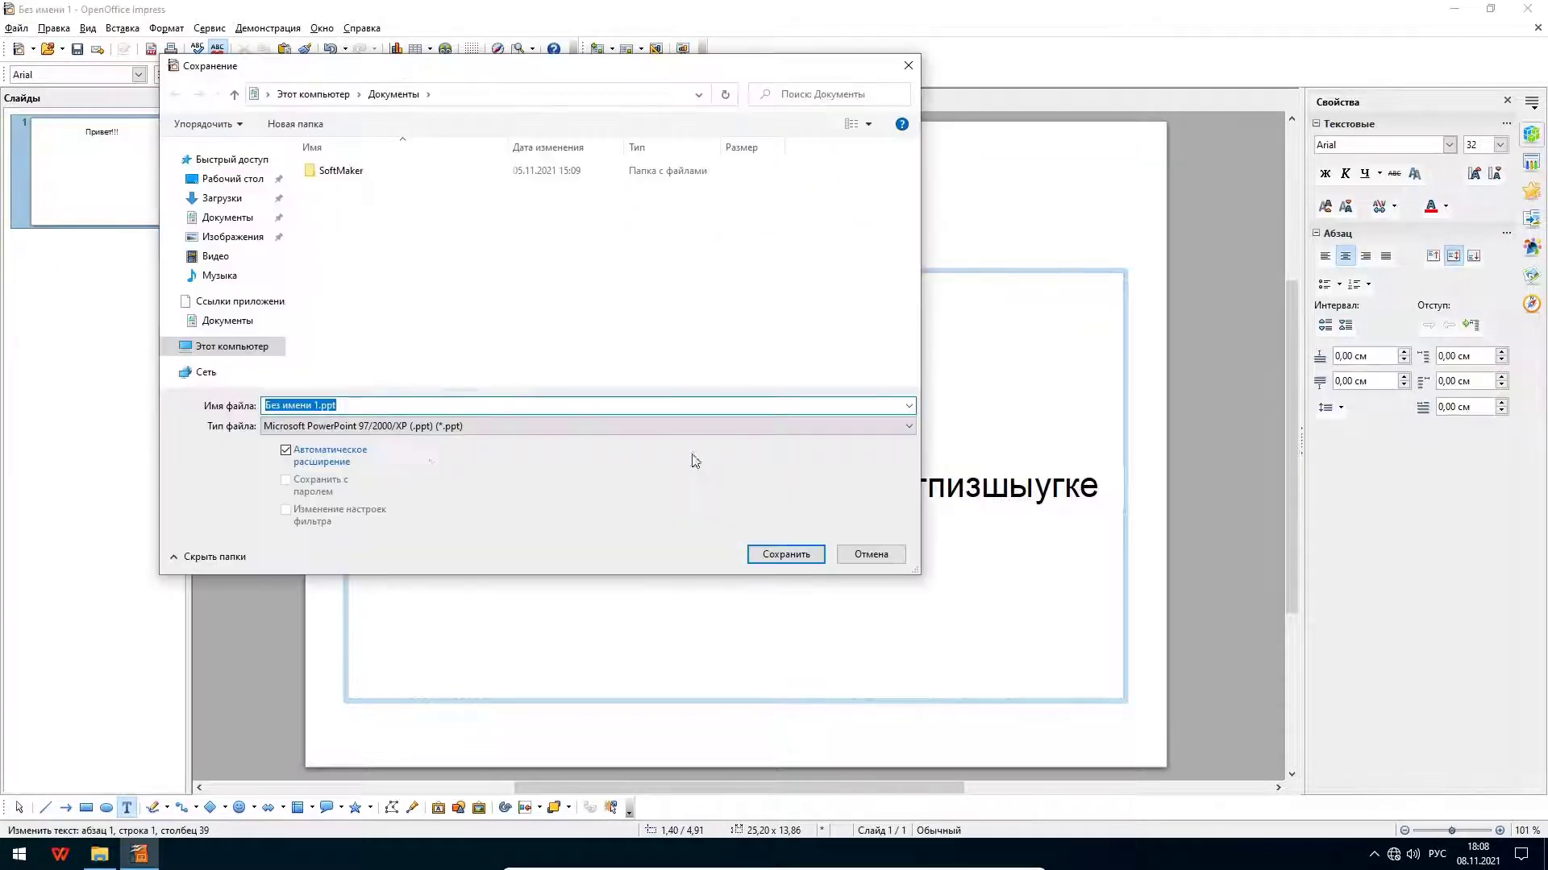
left_click(787, 556)
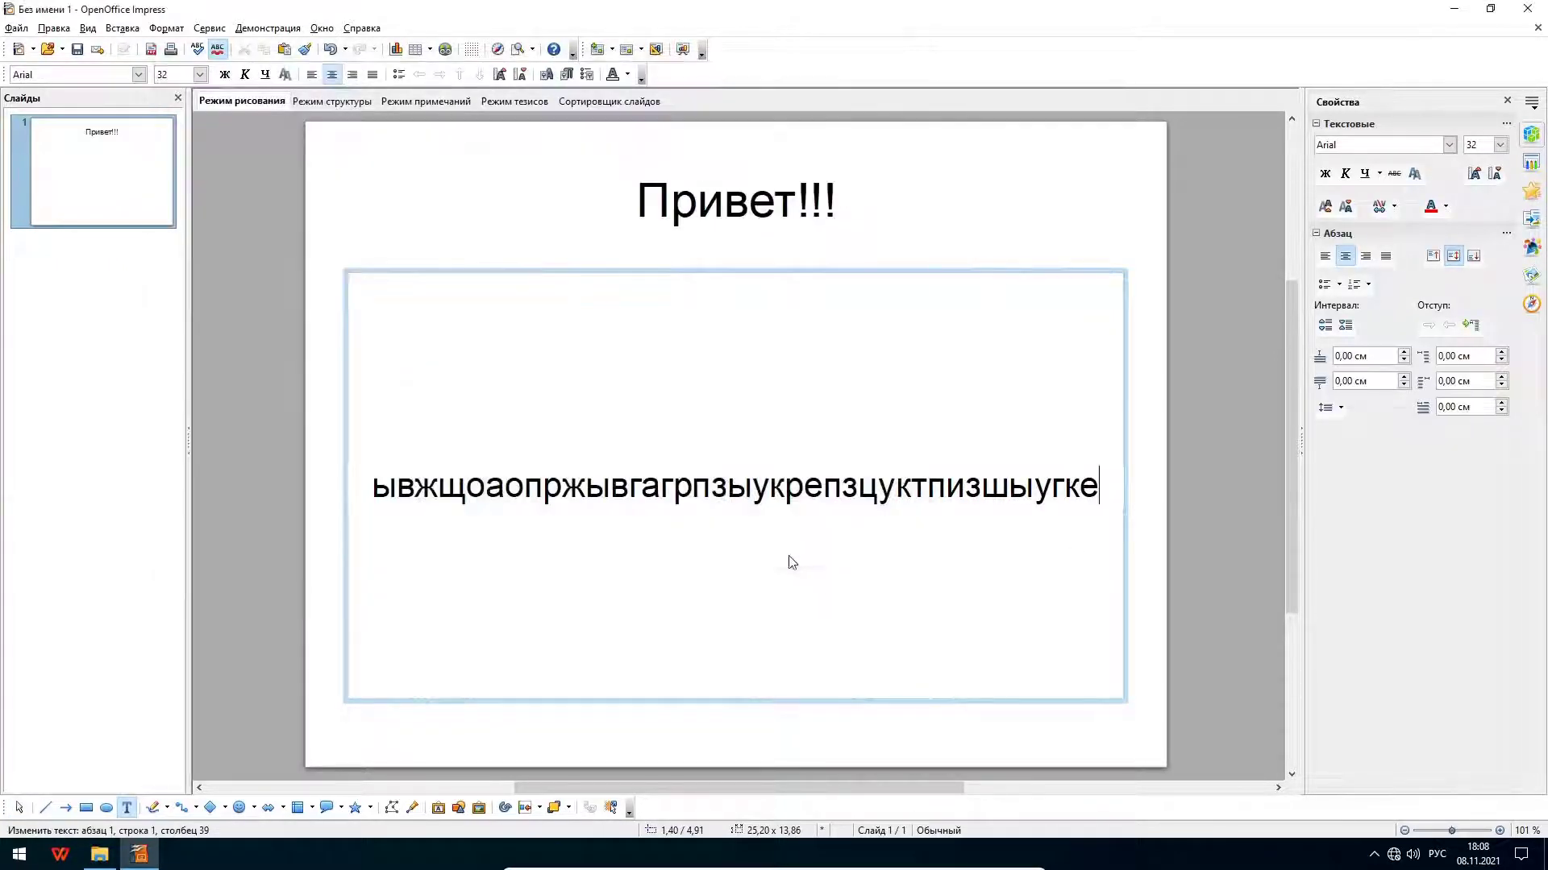
key("F5")
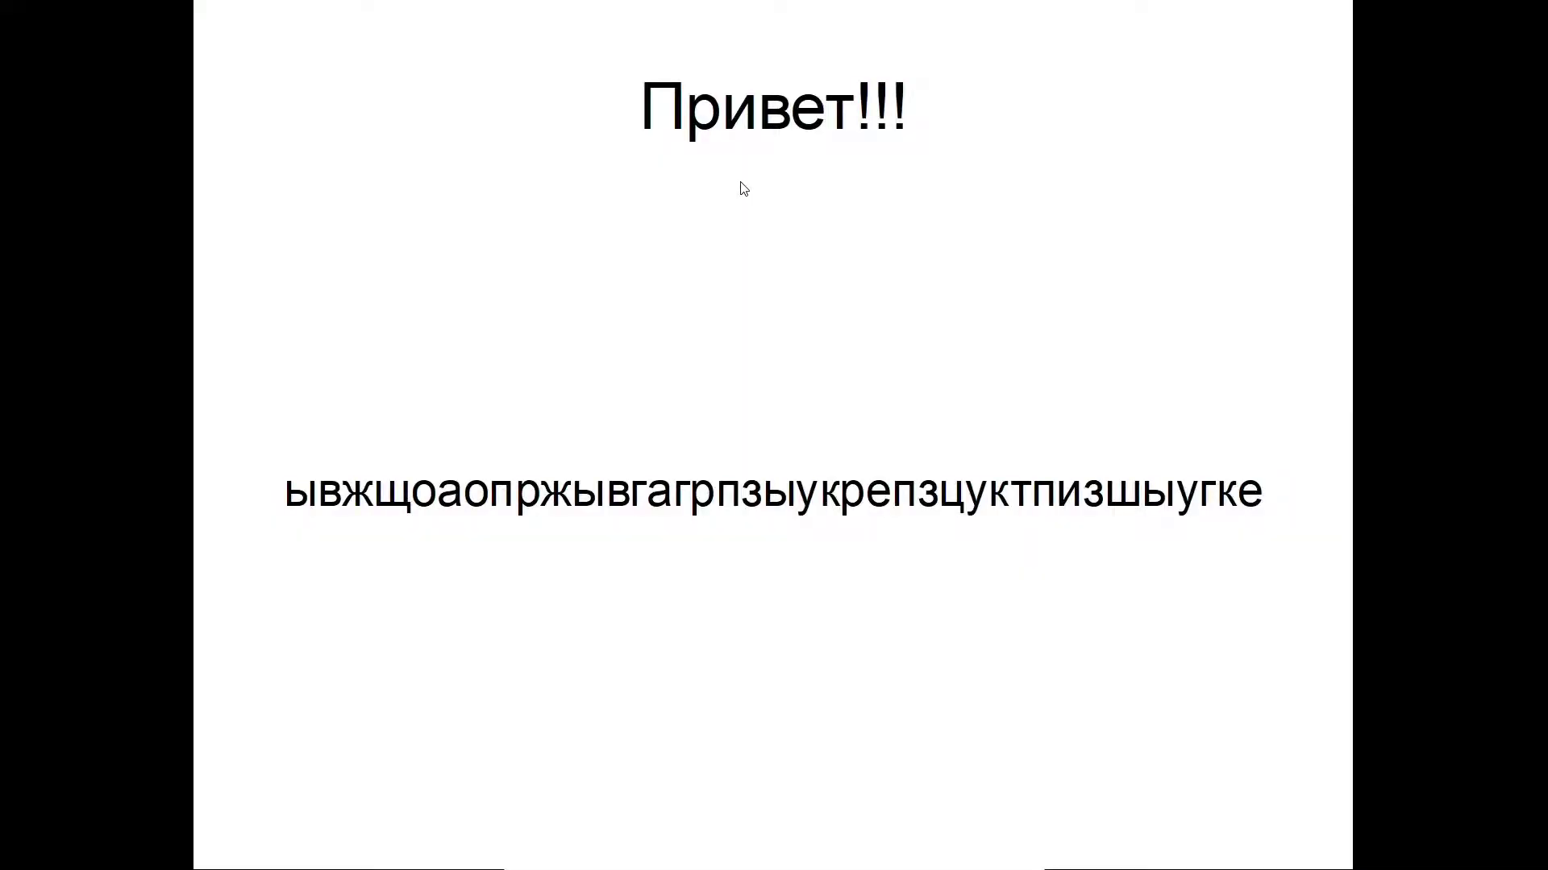
left_click(743, 189)
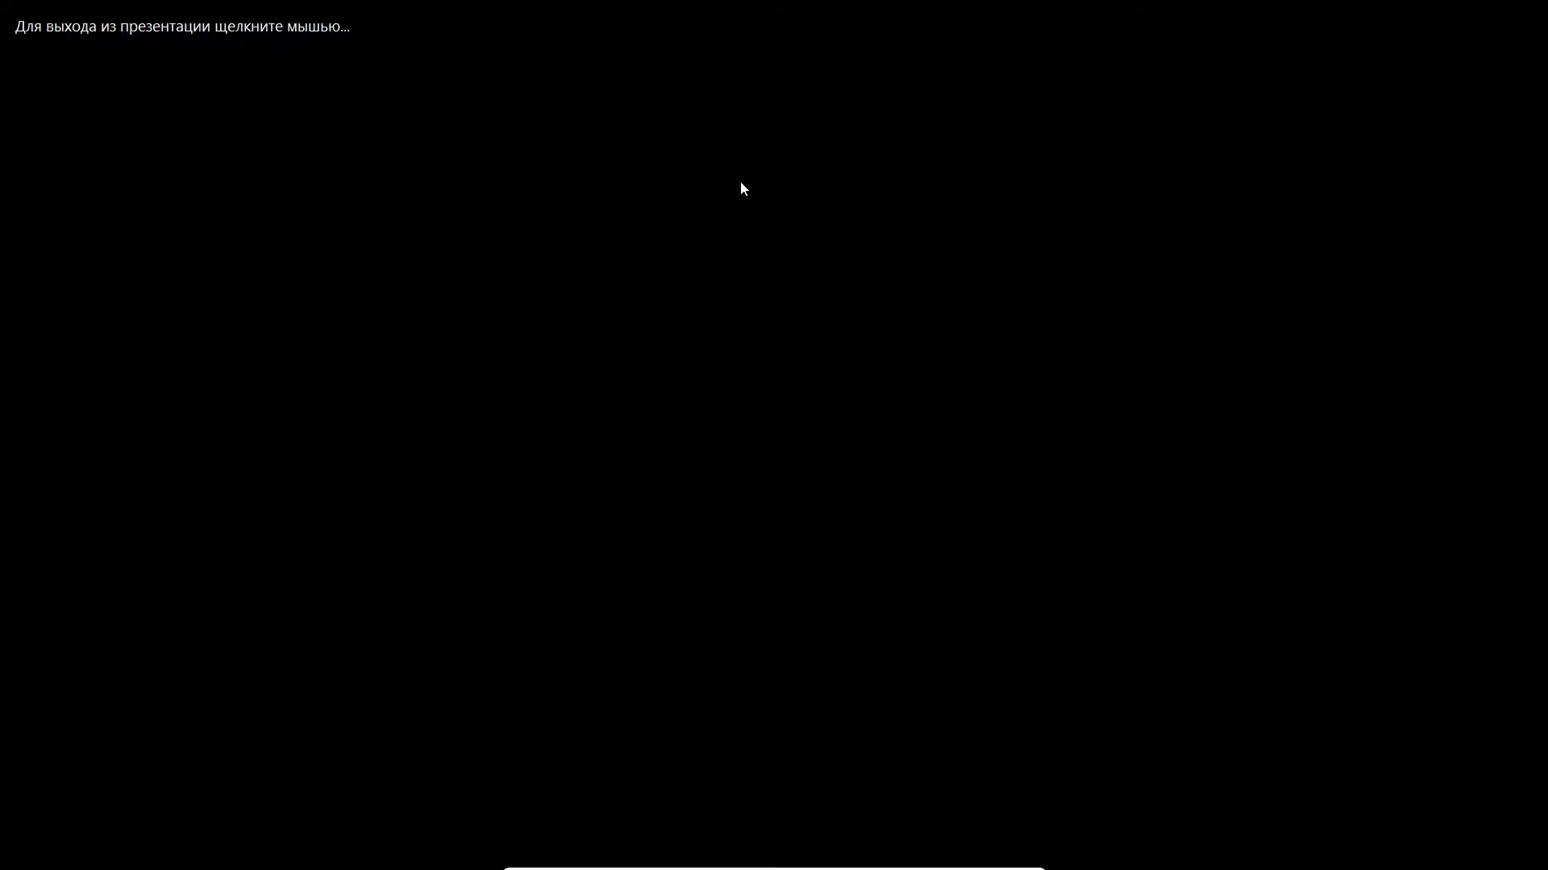
left_click(743, 188)
Step: Save a copy in ODF format as Без имени 1.odp
left_click(16, 28)
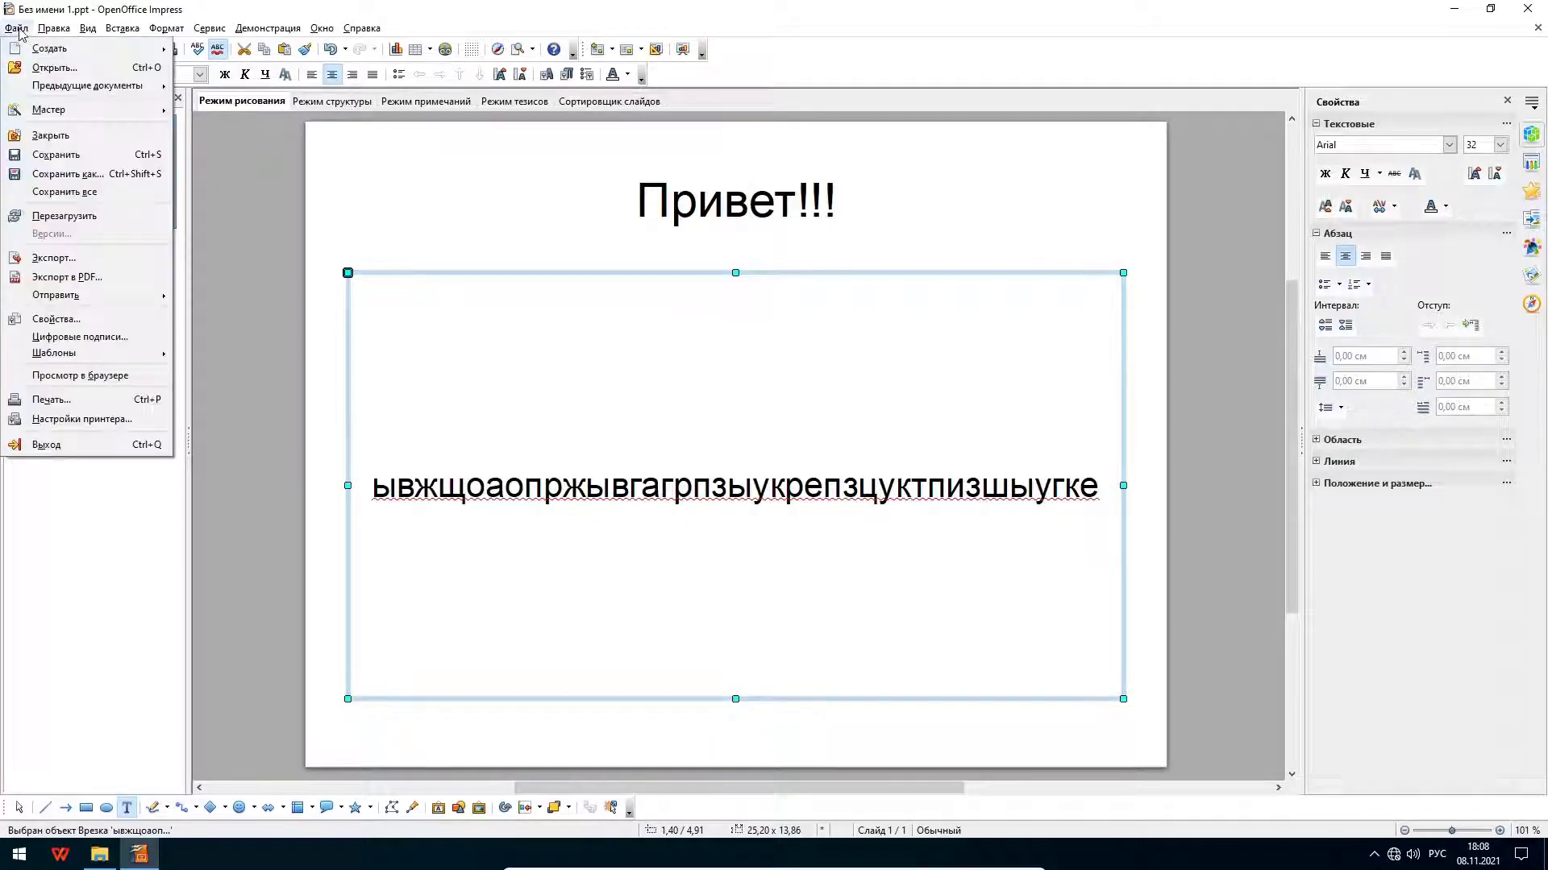
left_click(68, 174)
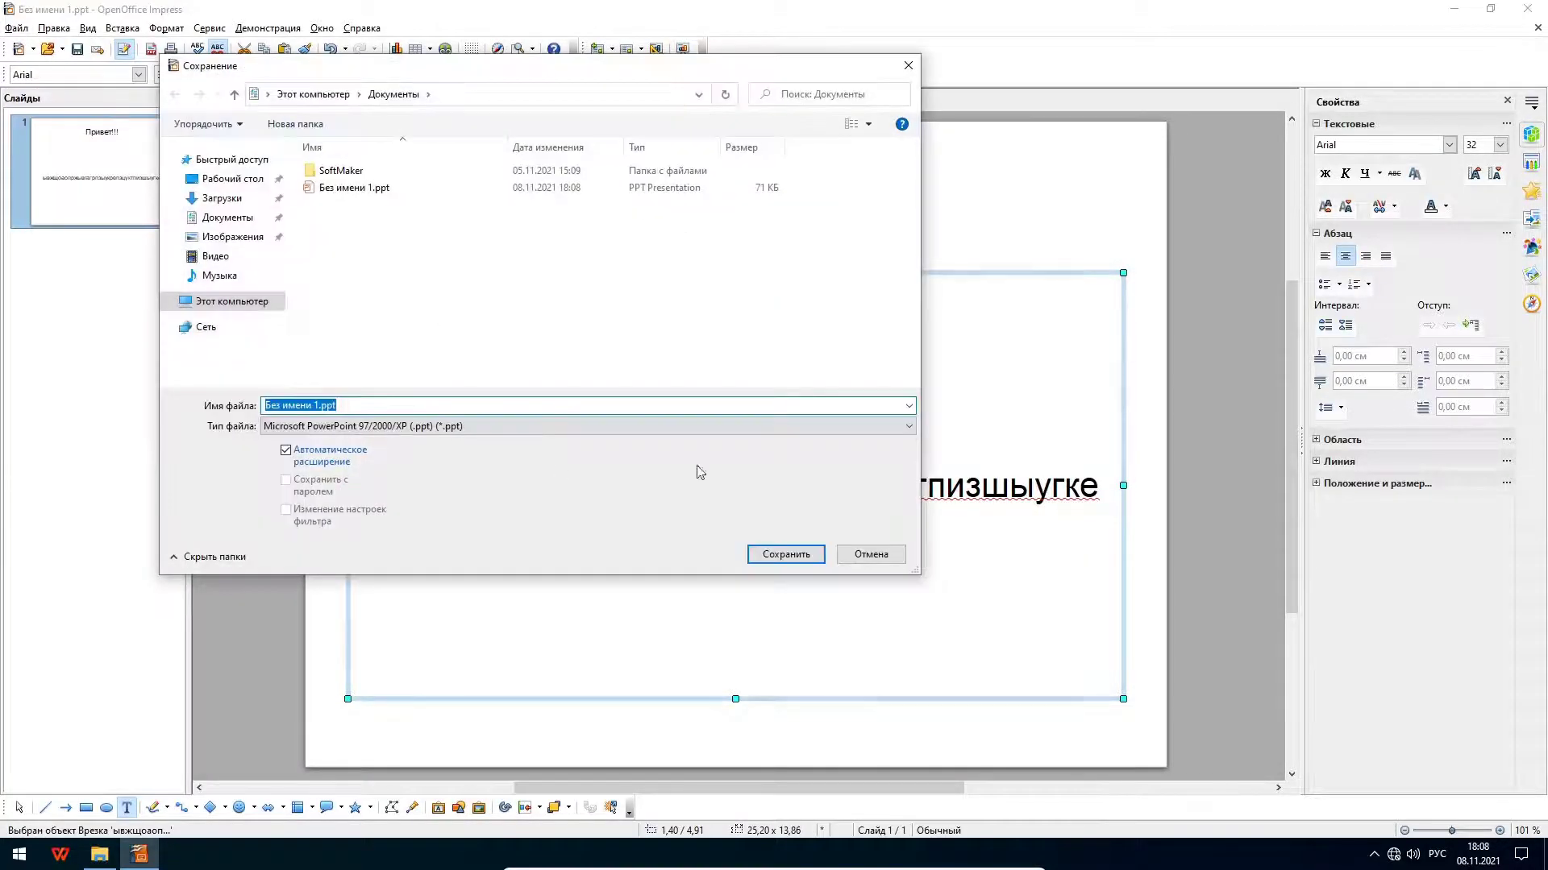
left_click(908, 426)
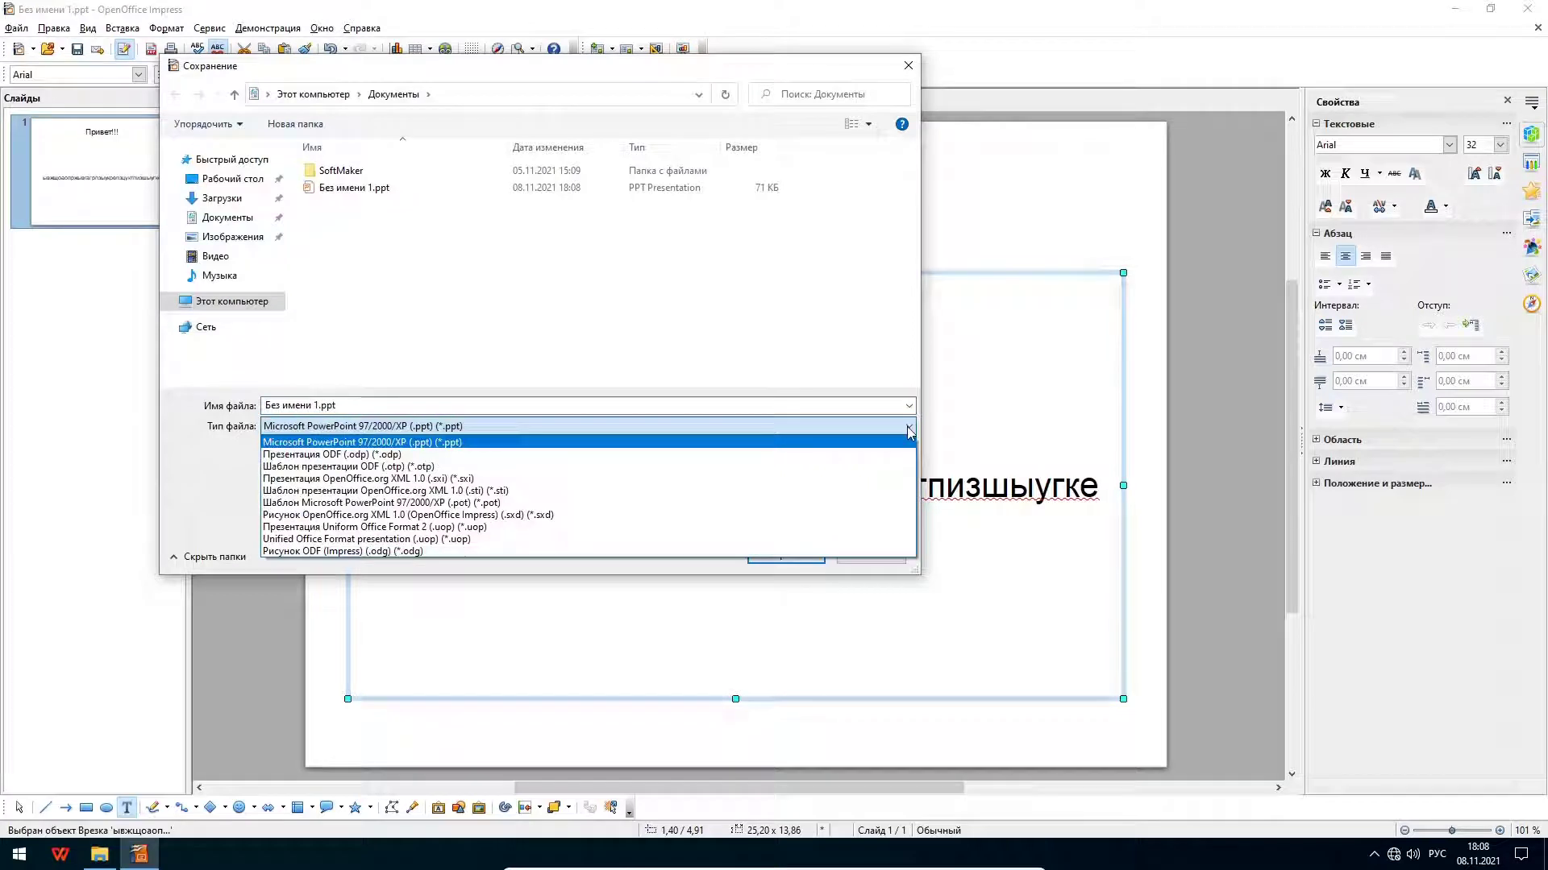
left_click(350, 455)
left_click(786, 556)
Step: Close Impress and launch OpenOffice Base from the OpenOffice 4.1.11 program group
left_click(1527, 9)
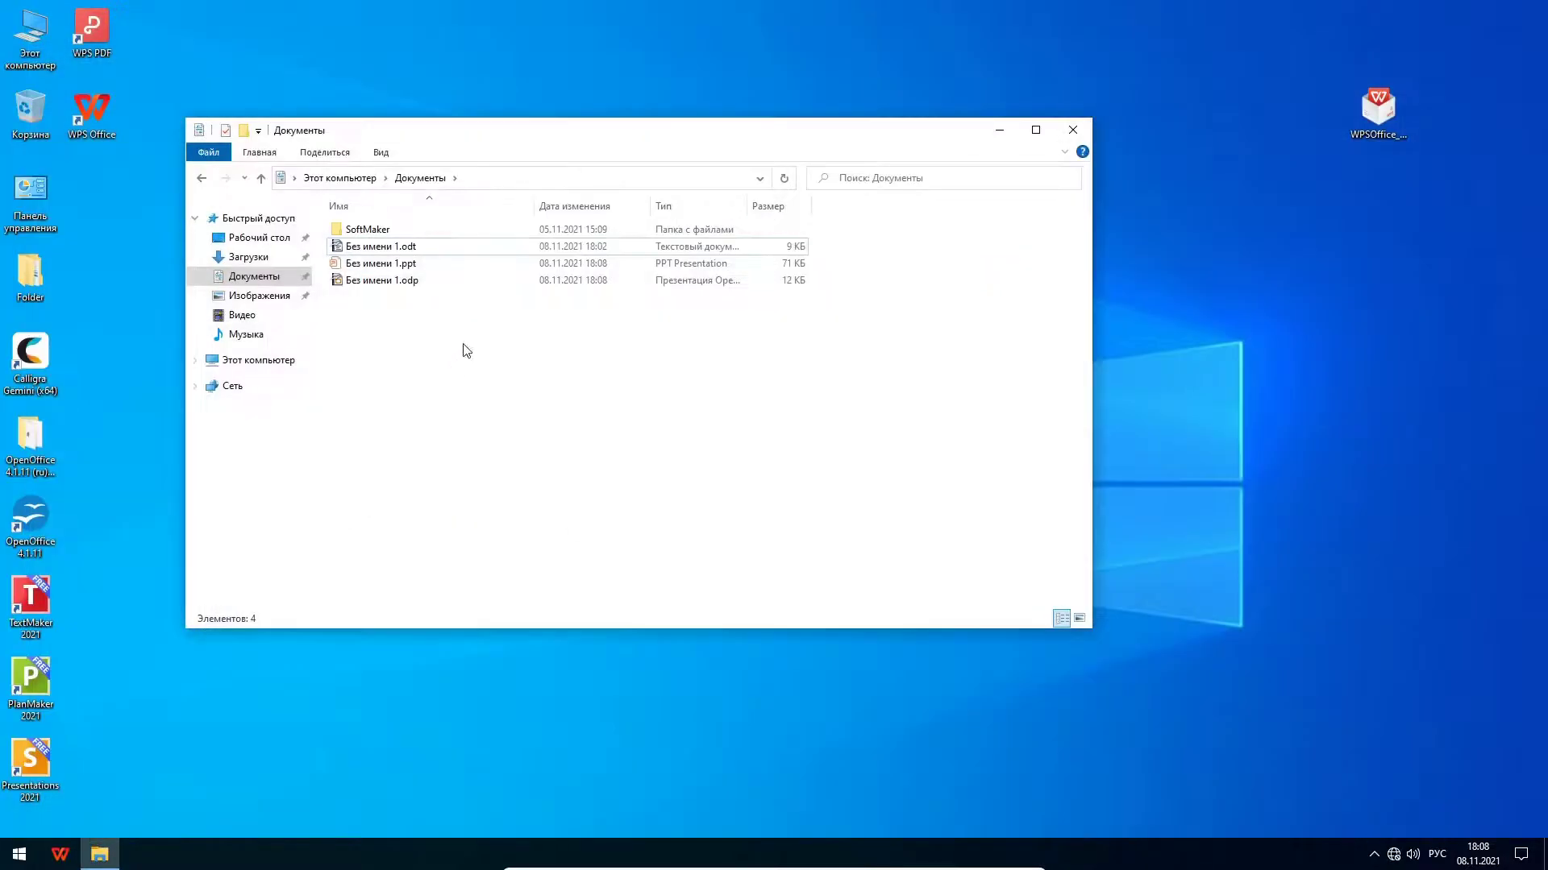
left_click(414, 281)
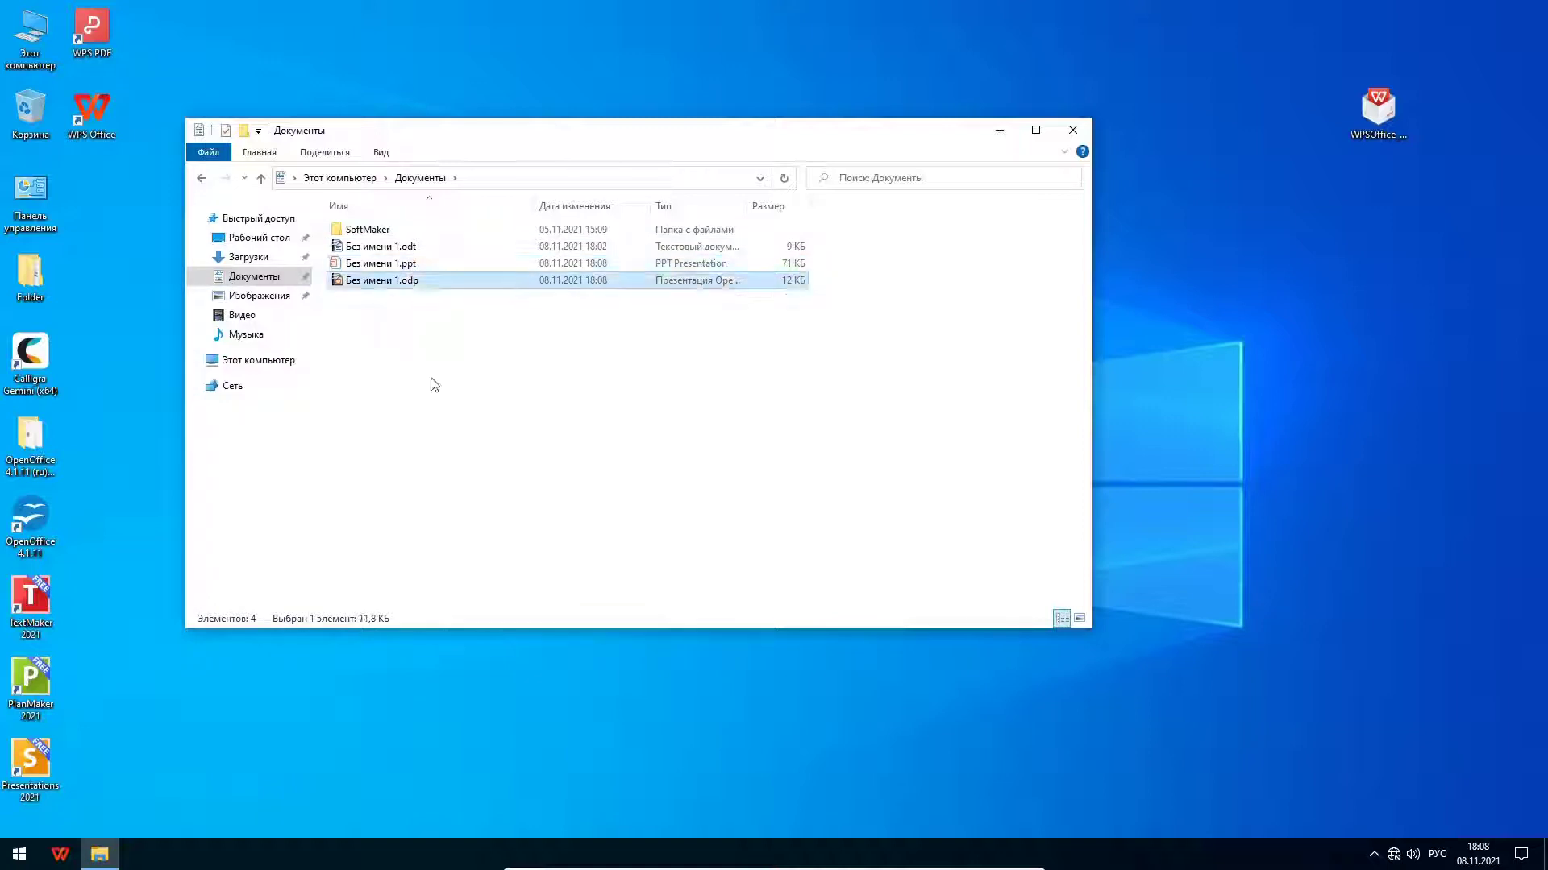
key("super")
left_click(144, 654)
scroll(143, 661, "down", 2)
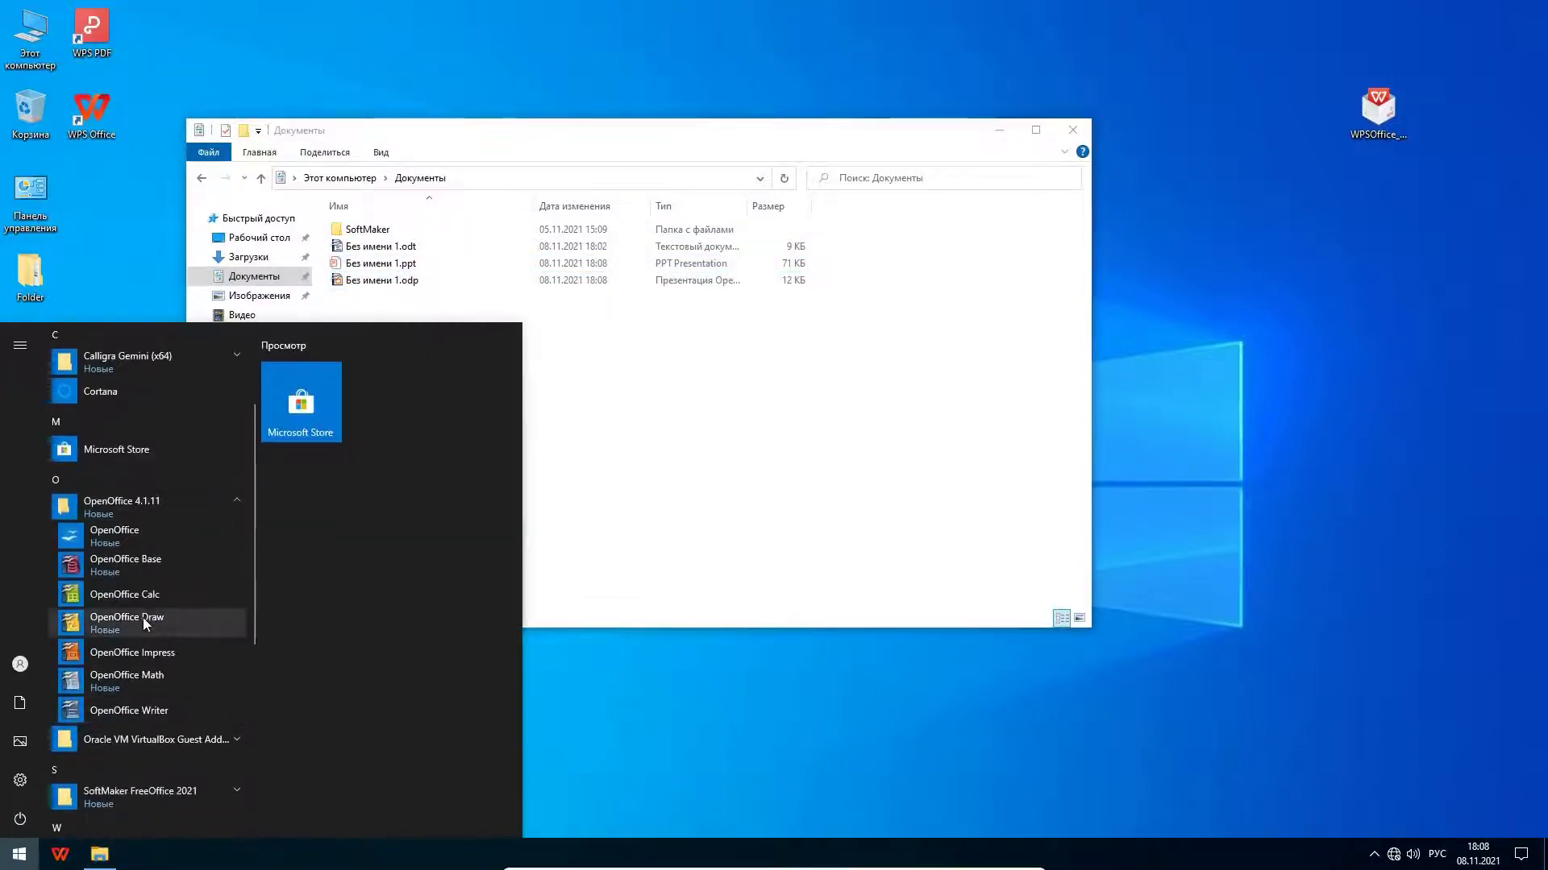
left_click(176, 564)
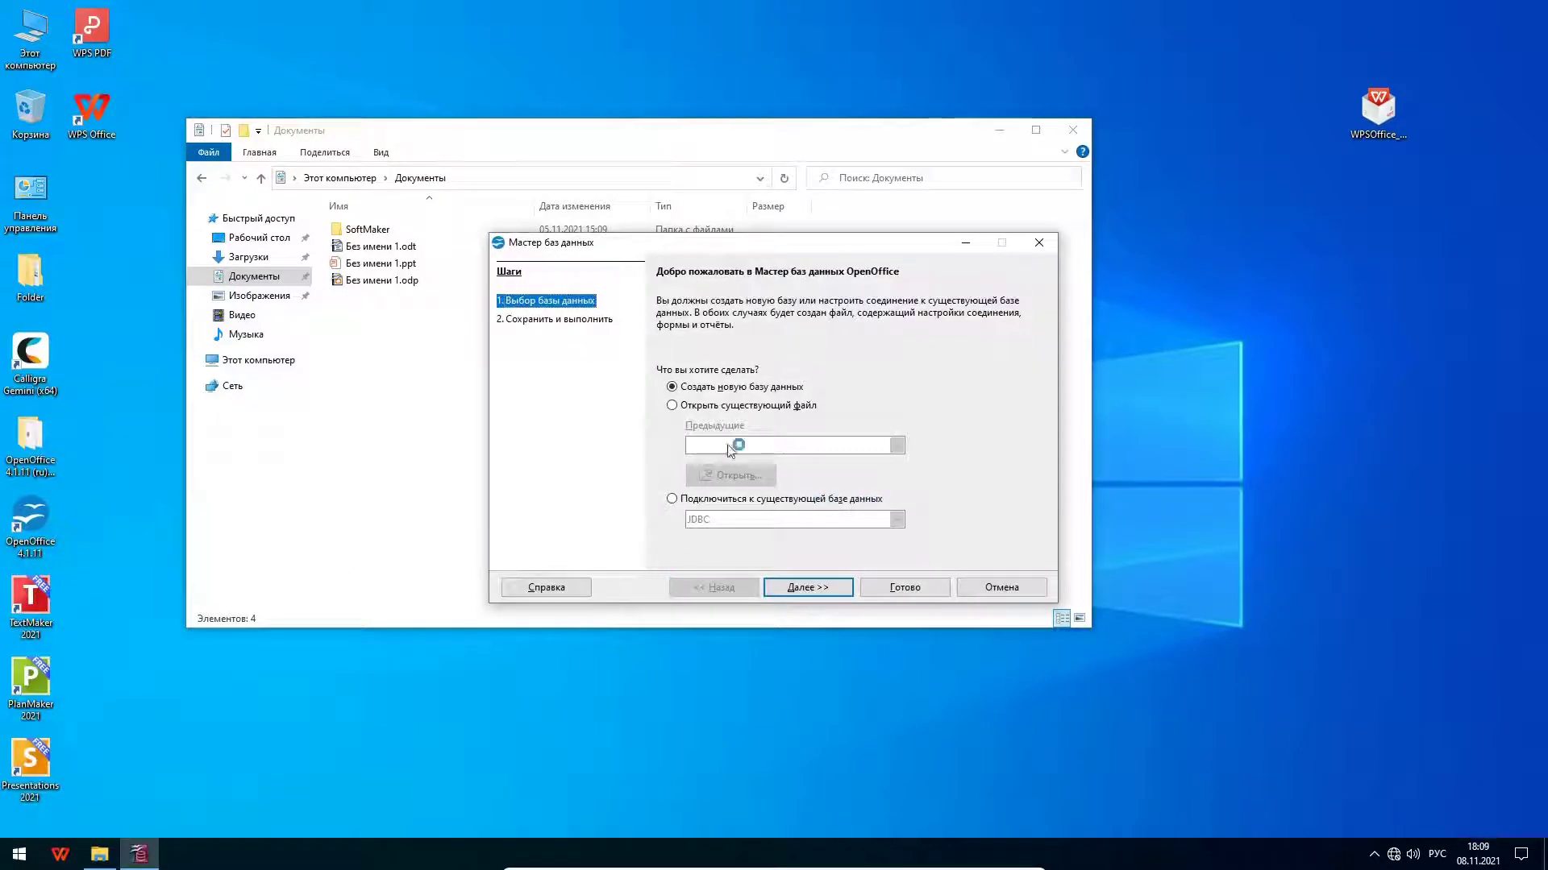
Step: Finish the database wizard, saving Новая база данных.odb in ODF format to Documents
left_click(830, 588)
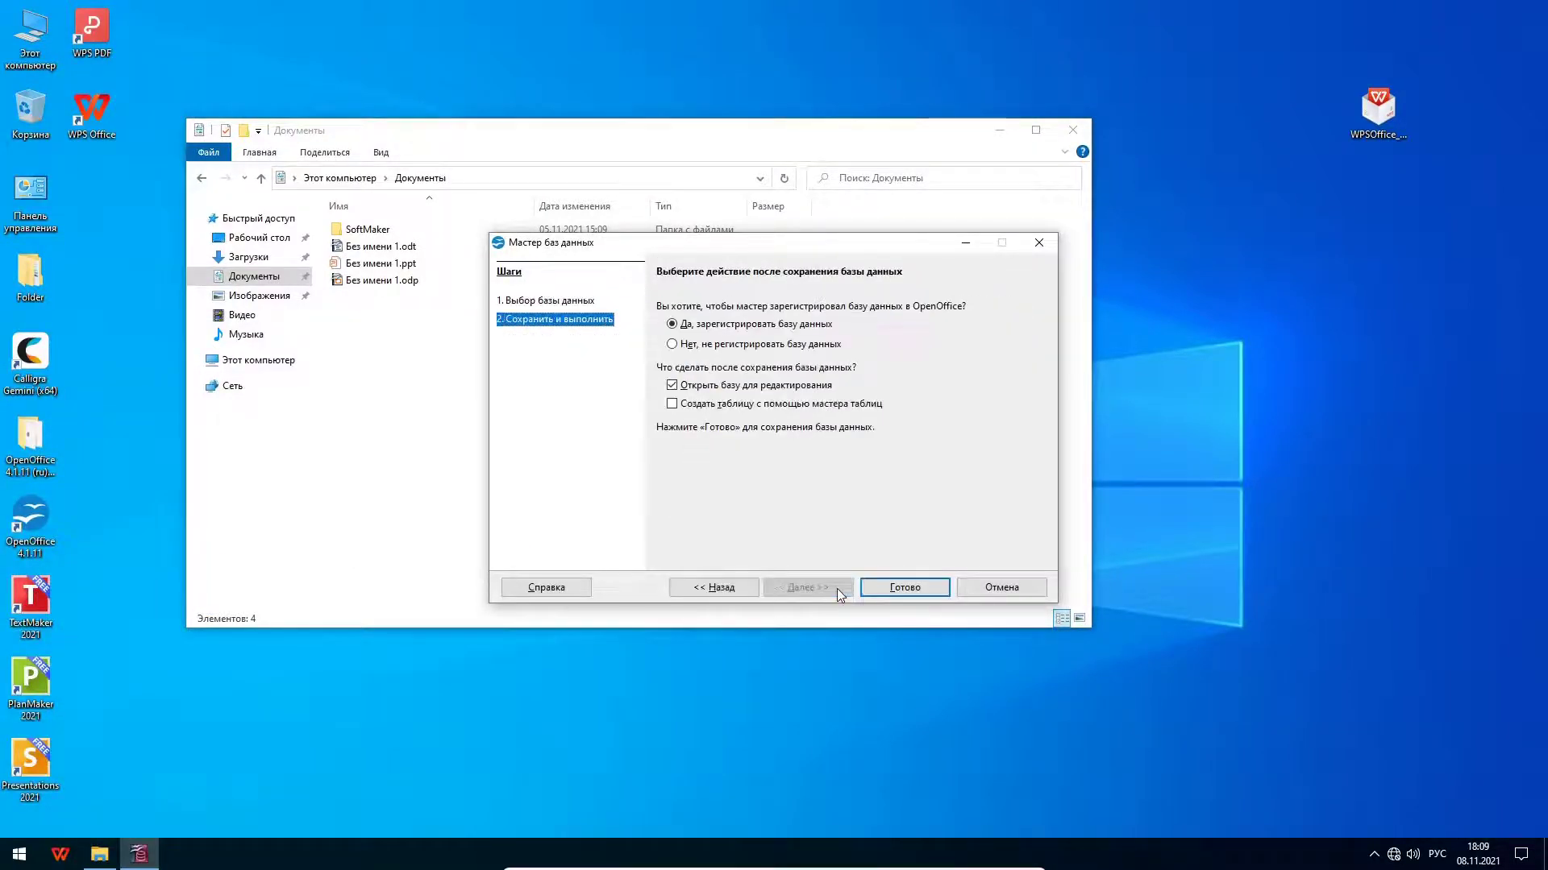
left_click(905, 588)
left_click(1245, 627)
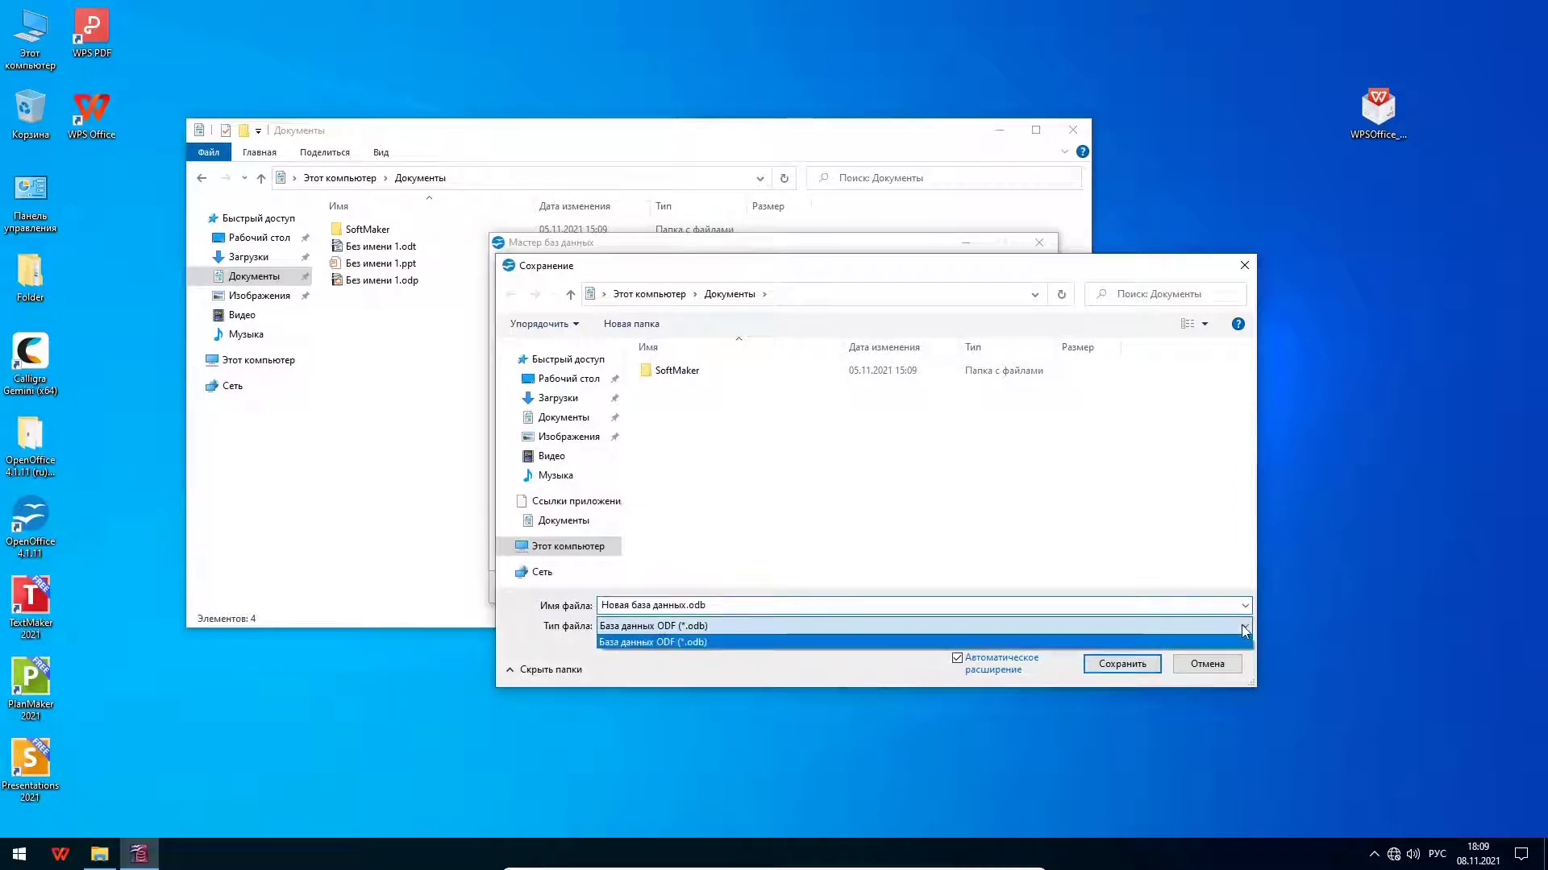
left_click(1239, 636)
left_click_drag(850, 265, 763, 170)
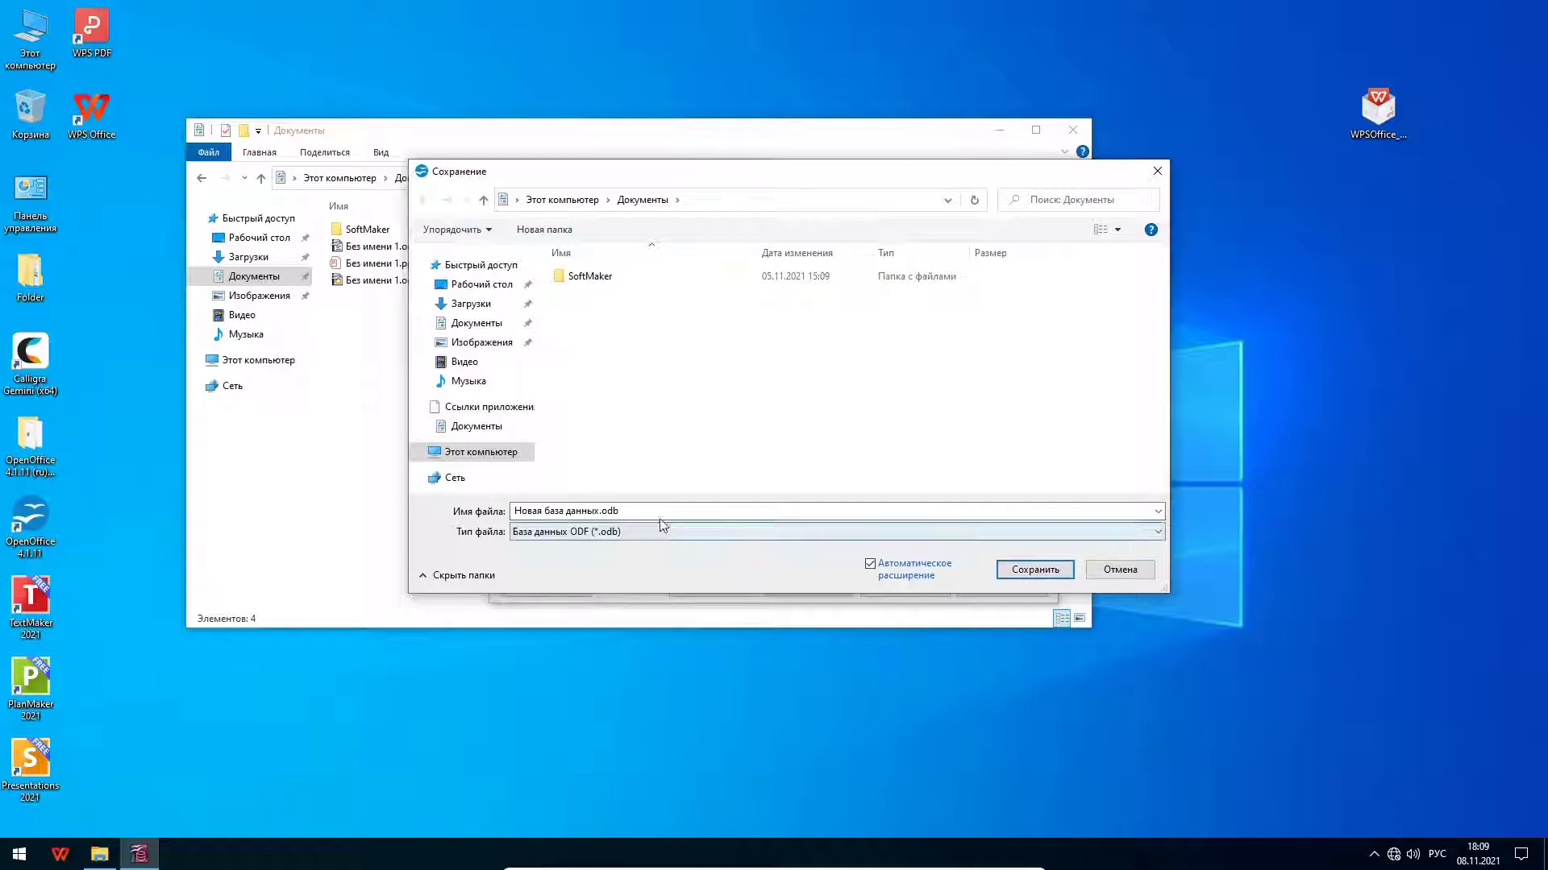
left_click(565, 511)
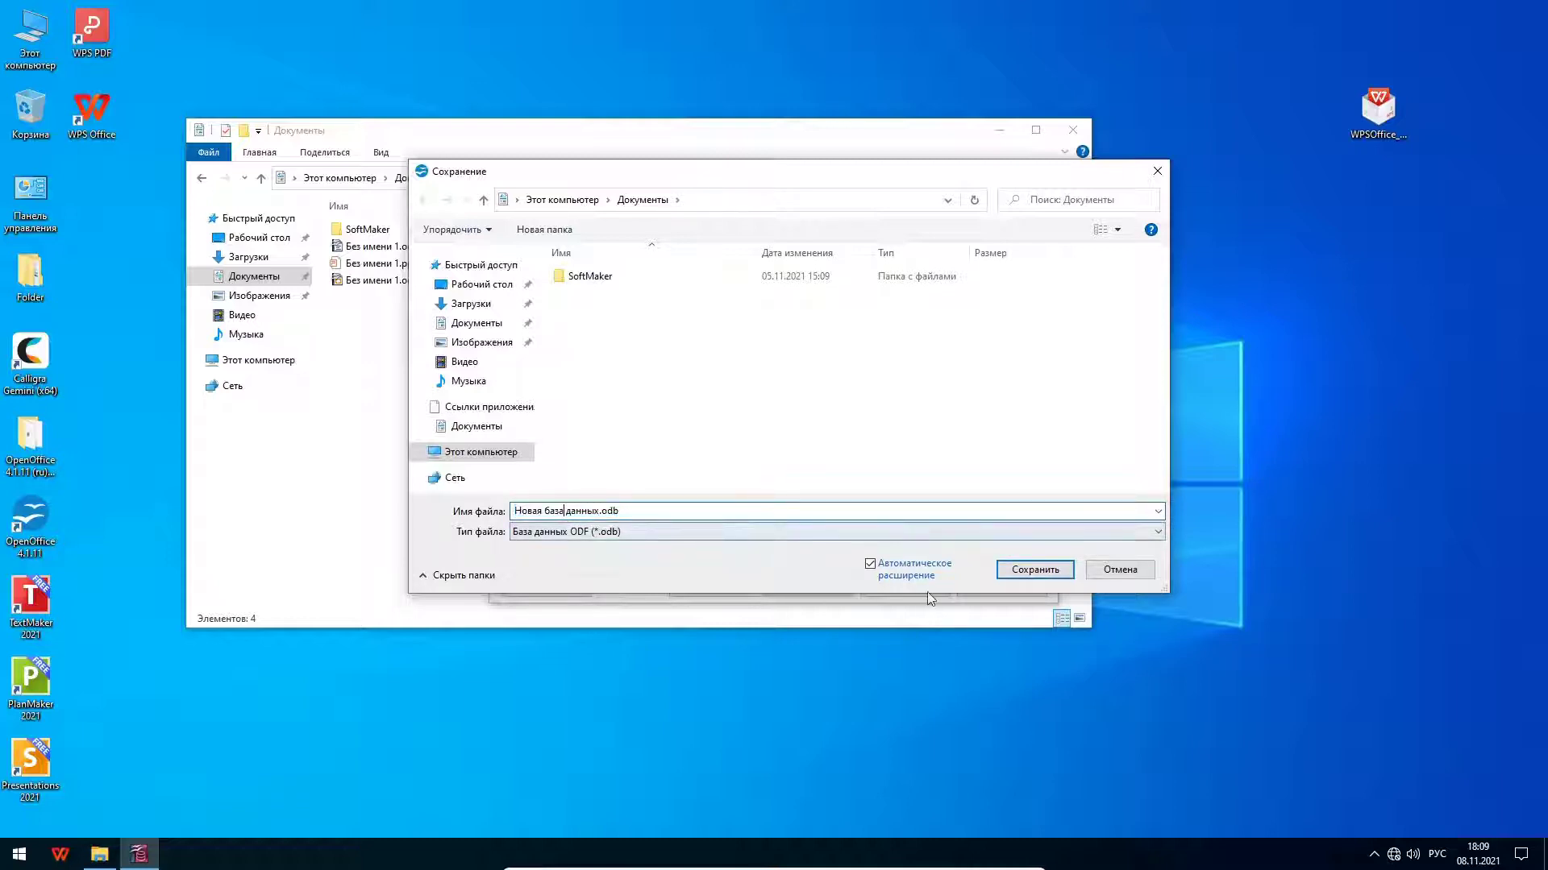
left_click(1024, 570)
left_click(906, 586)
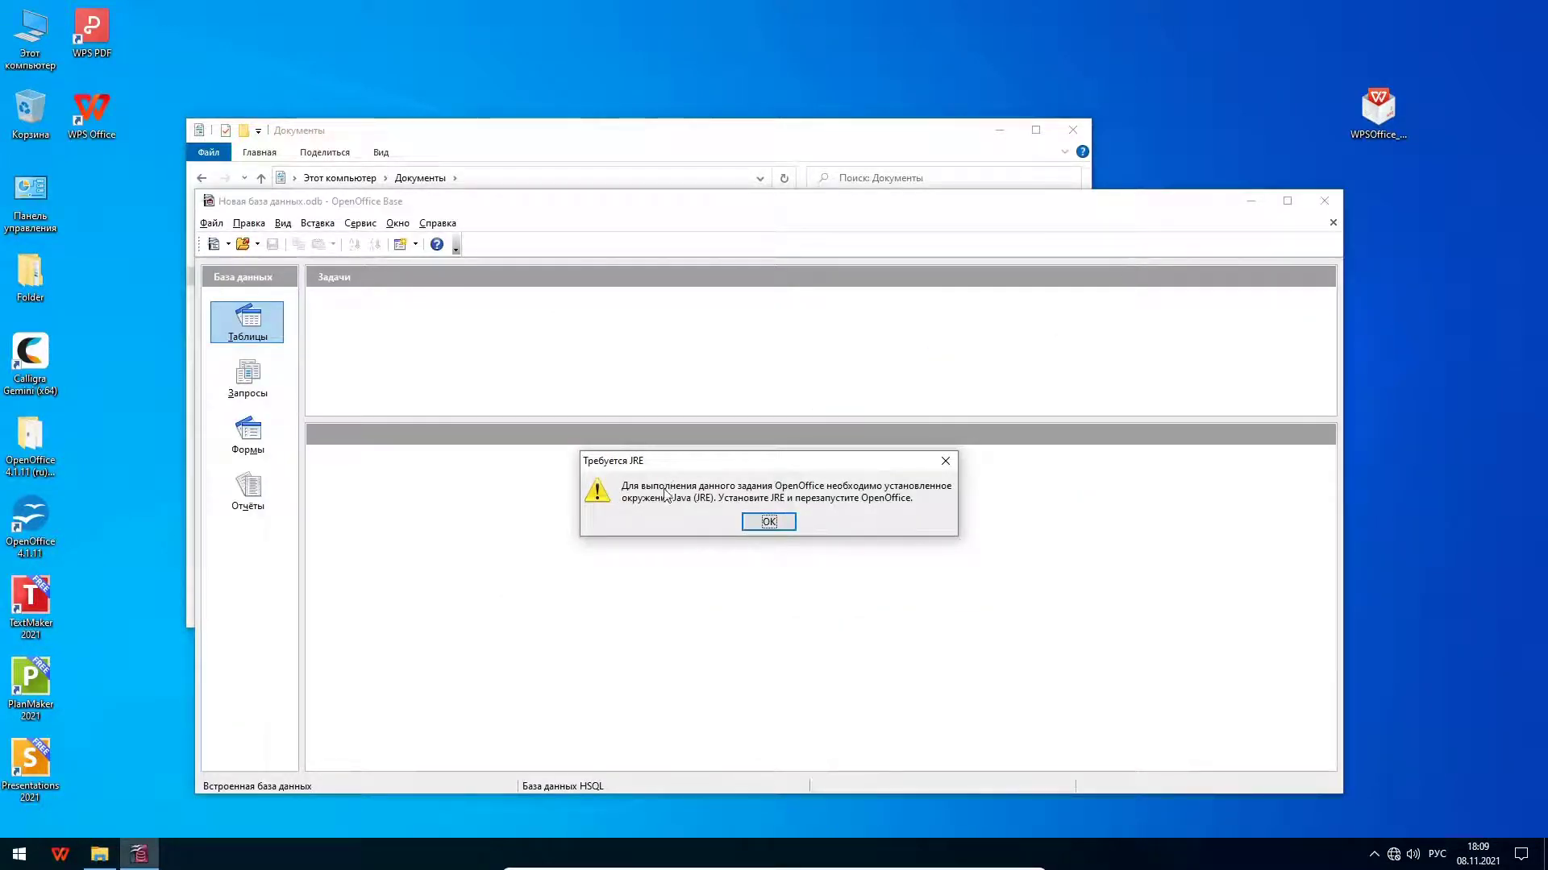
Step: Dismiss the Java runtime and connection errors, then browse the Queries and Reports sections
left_click(769, 522)
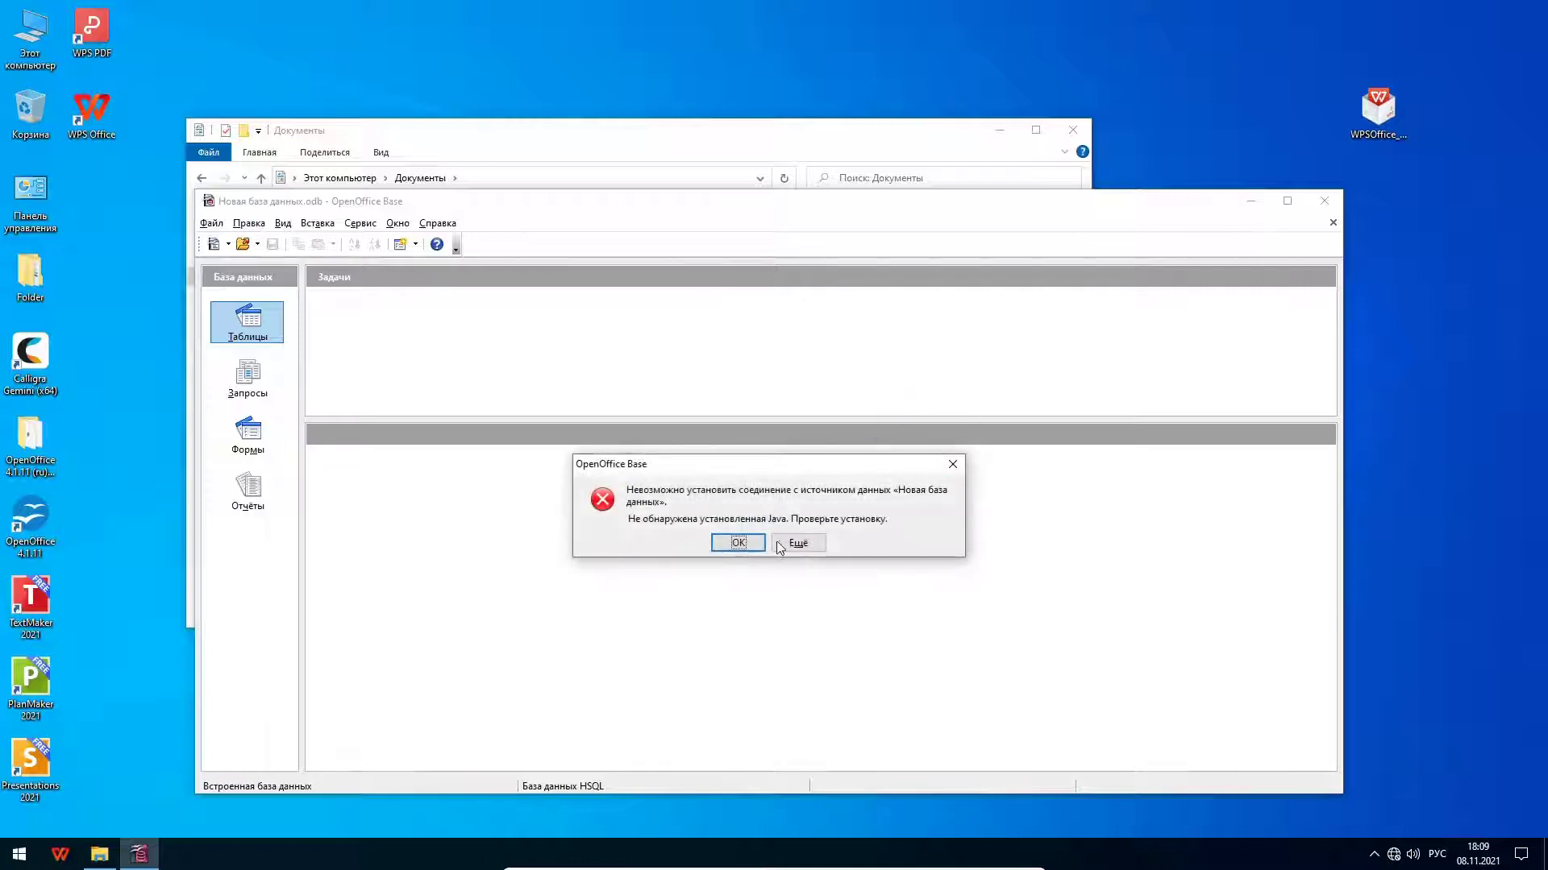
left_click(738, 542)
left_click(1287, 201)
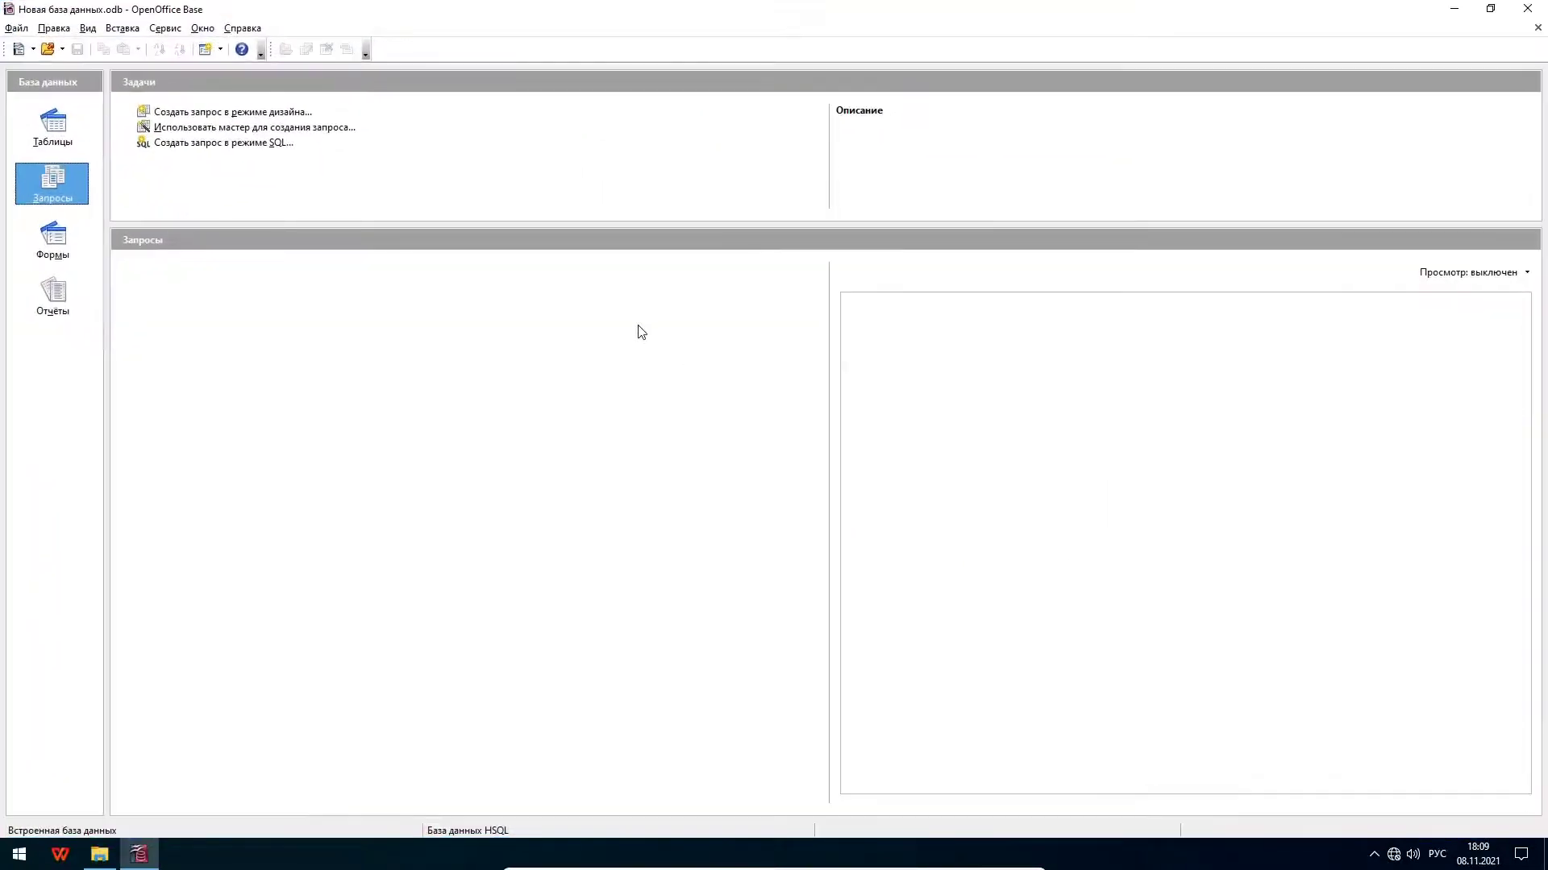
left_click_drag(849, 229, 842, 345)
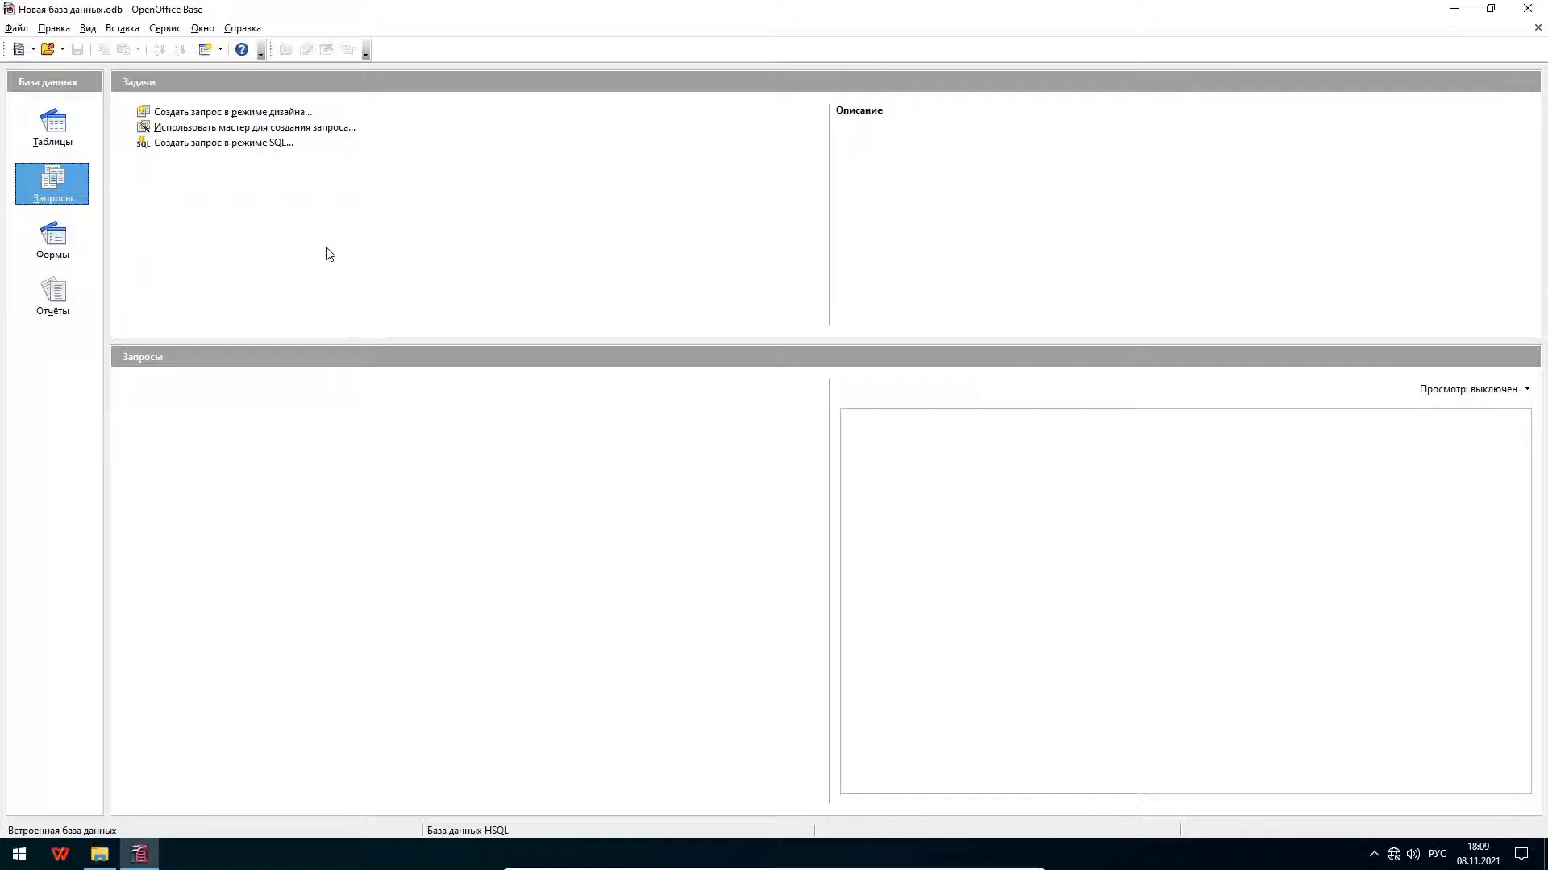
left_click(53, 295)
Step: Close the database without saving and start OpenOffice Draw
left_click(16, 27)
left_click(48, 172)
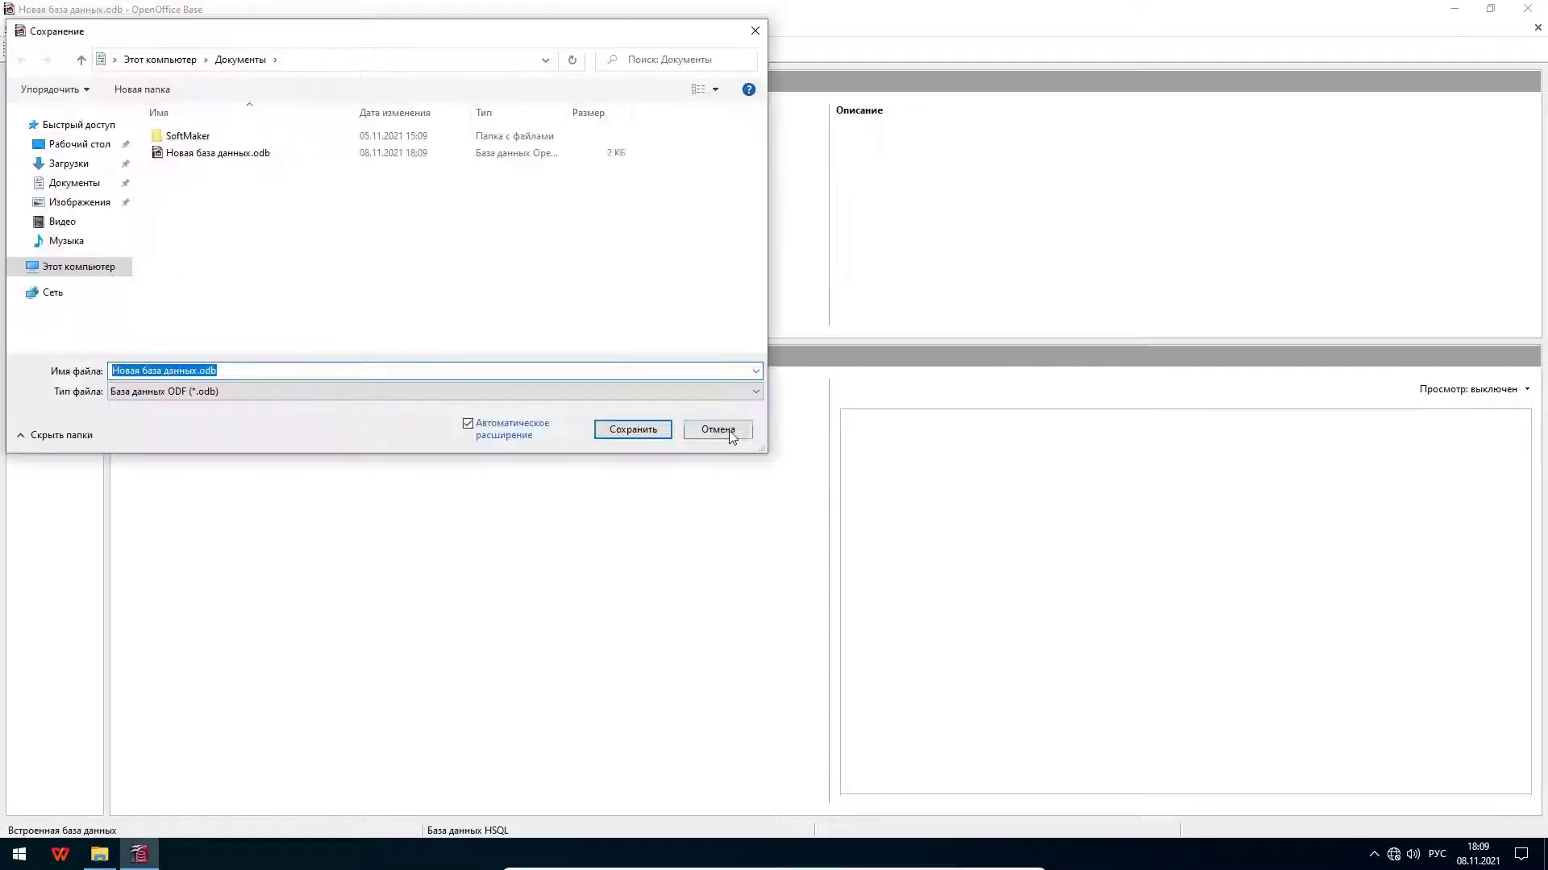
left_click(159, 663)
left_click(159, 544)
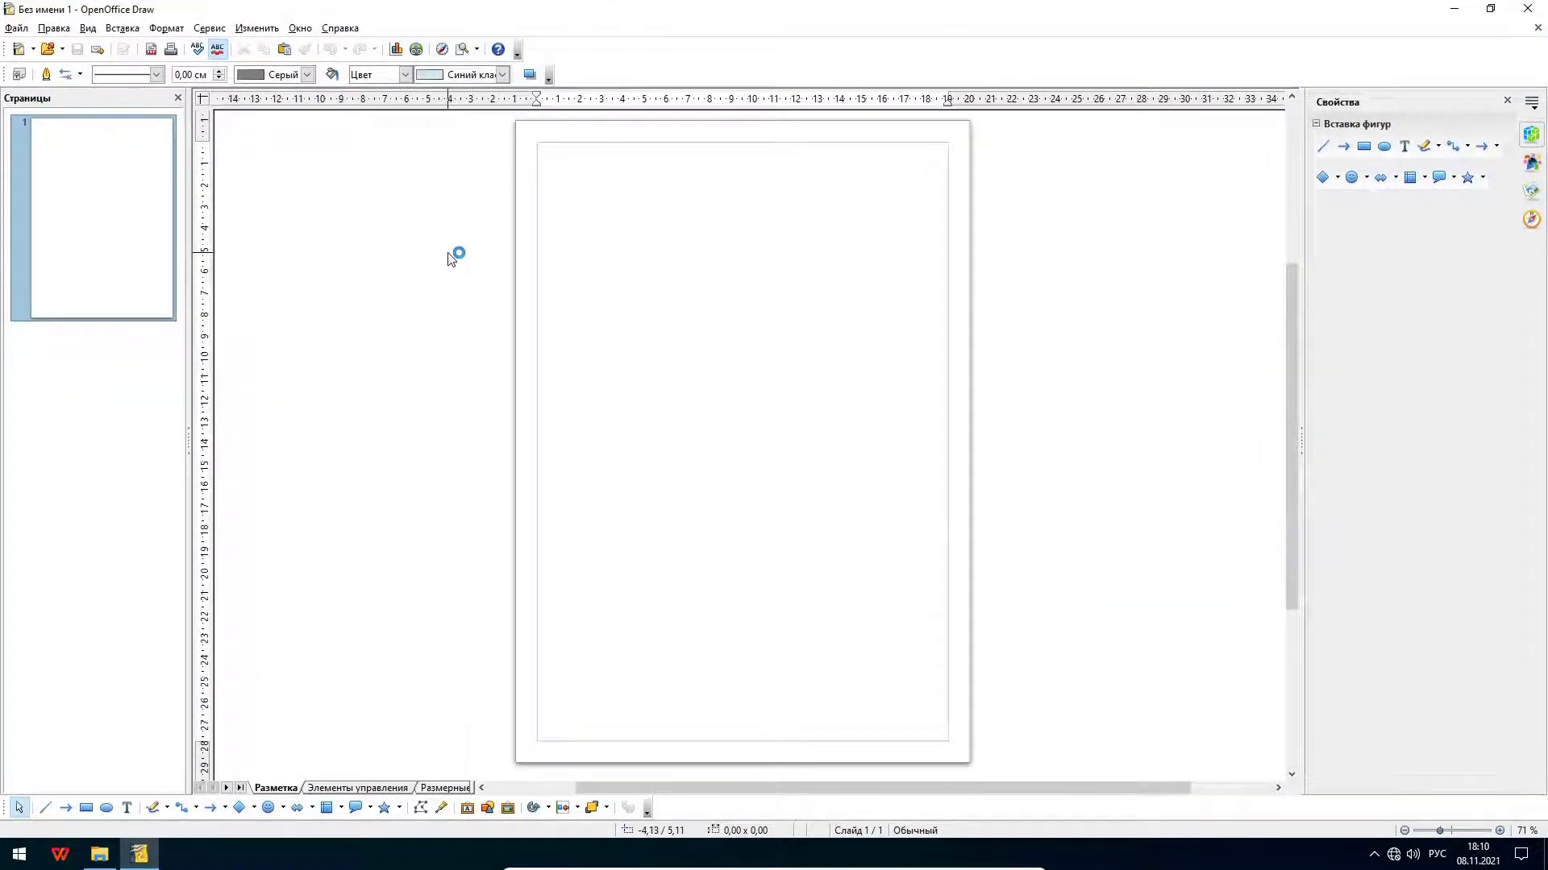
Step: Draw a rectangle near the top of the page and fill it with Pink Gradient
left_click_drag(578, 204, 831, 440)
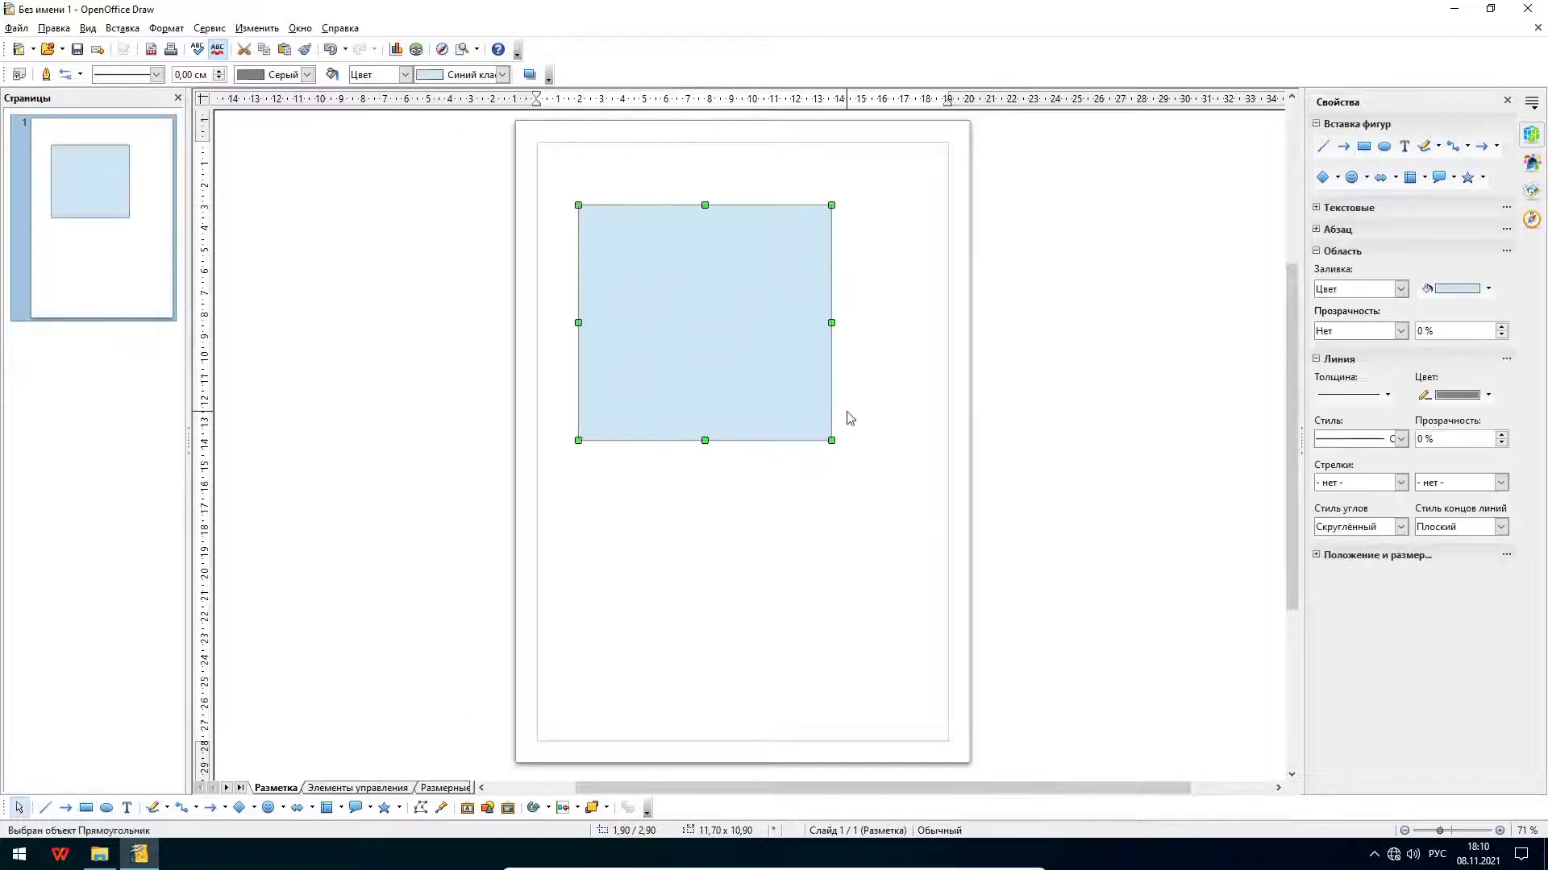
left_click(1401, 289)
left_click(1375, 334)
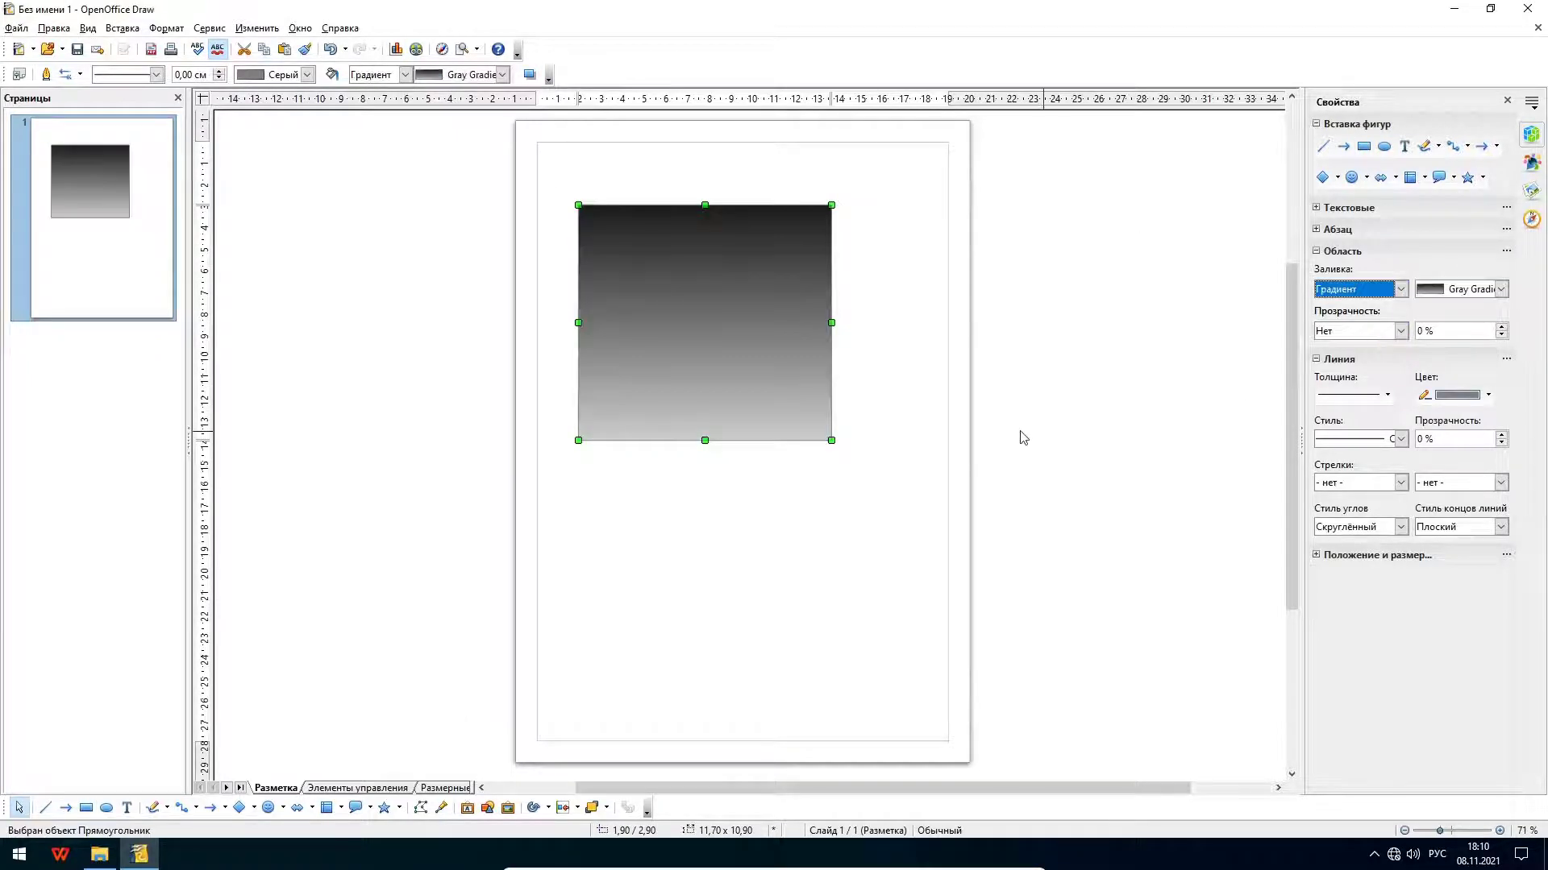
left_click(1504, 290)
left_click(1327, 442)
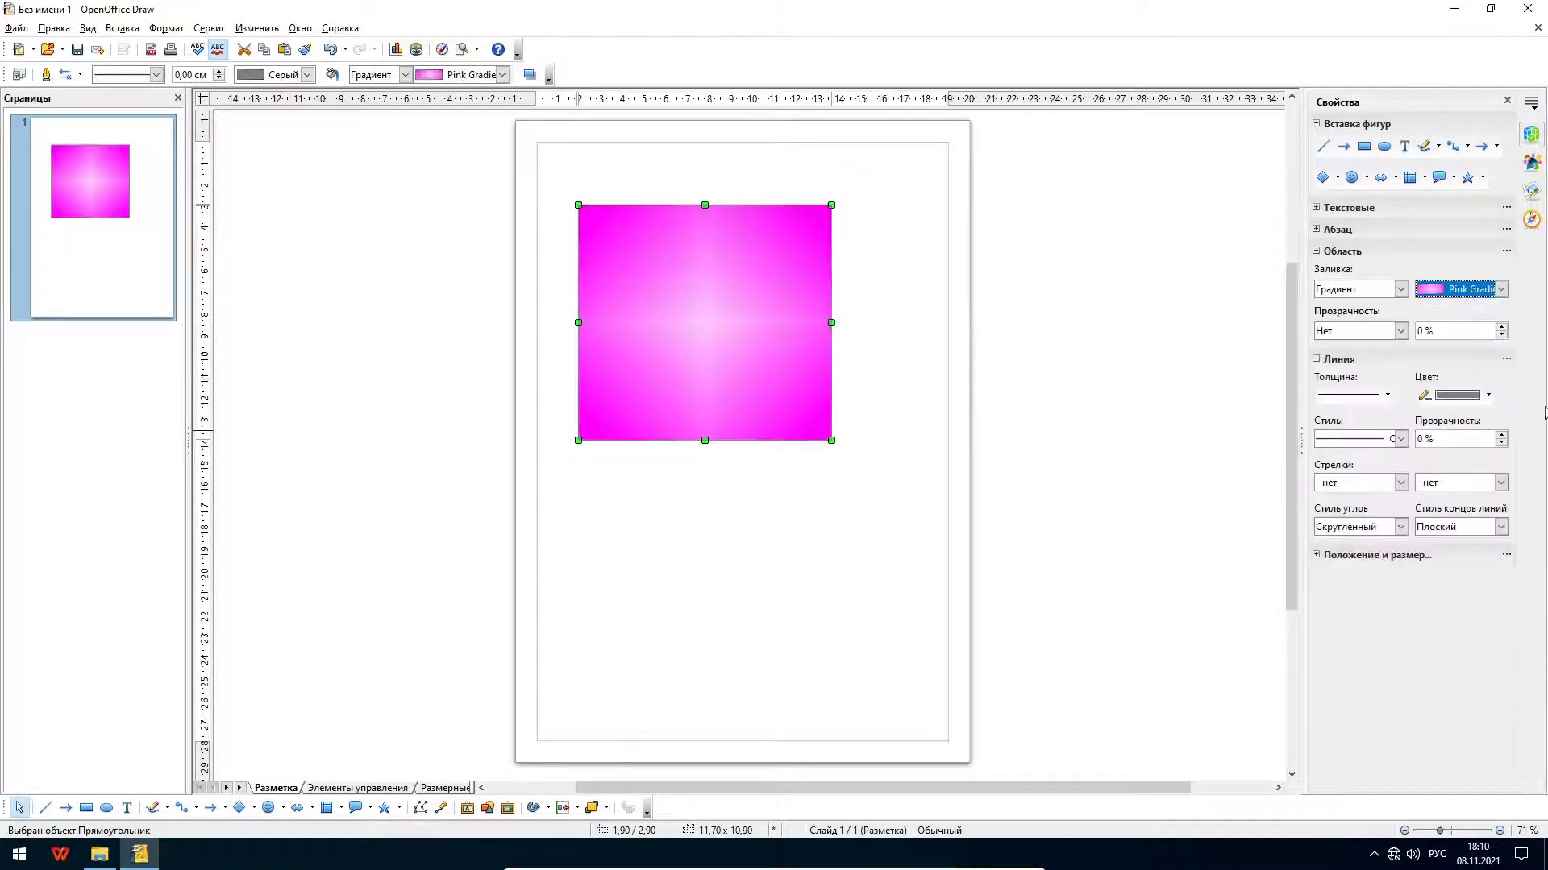
Step: Add a smiley face below it with black hatching, stretched taller with a reshaped smile
left_click(1351, 176)
left_click_drag(831, 505, 651, 671)
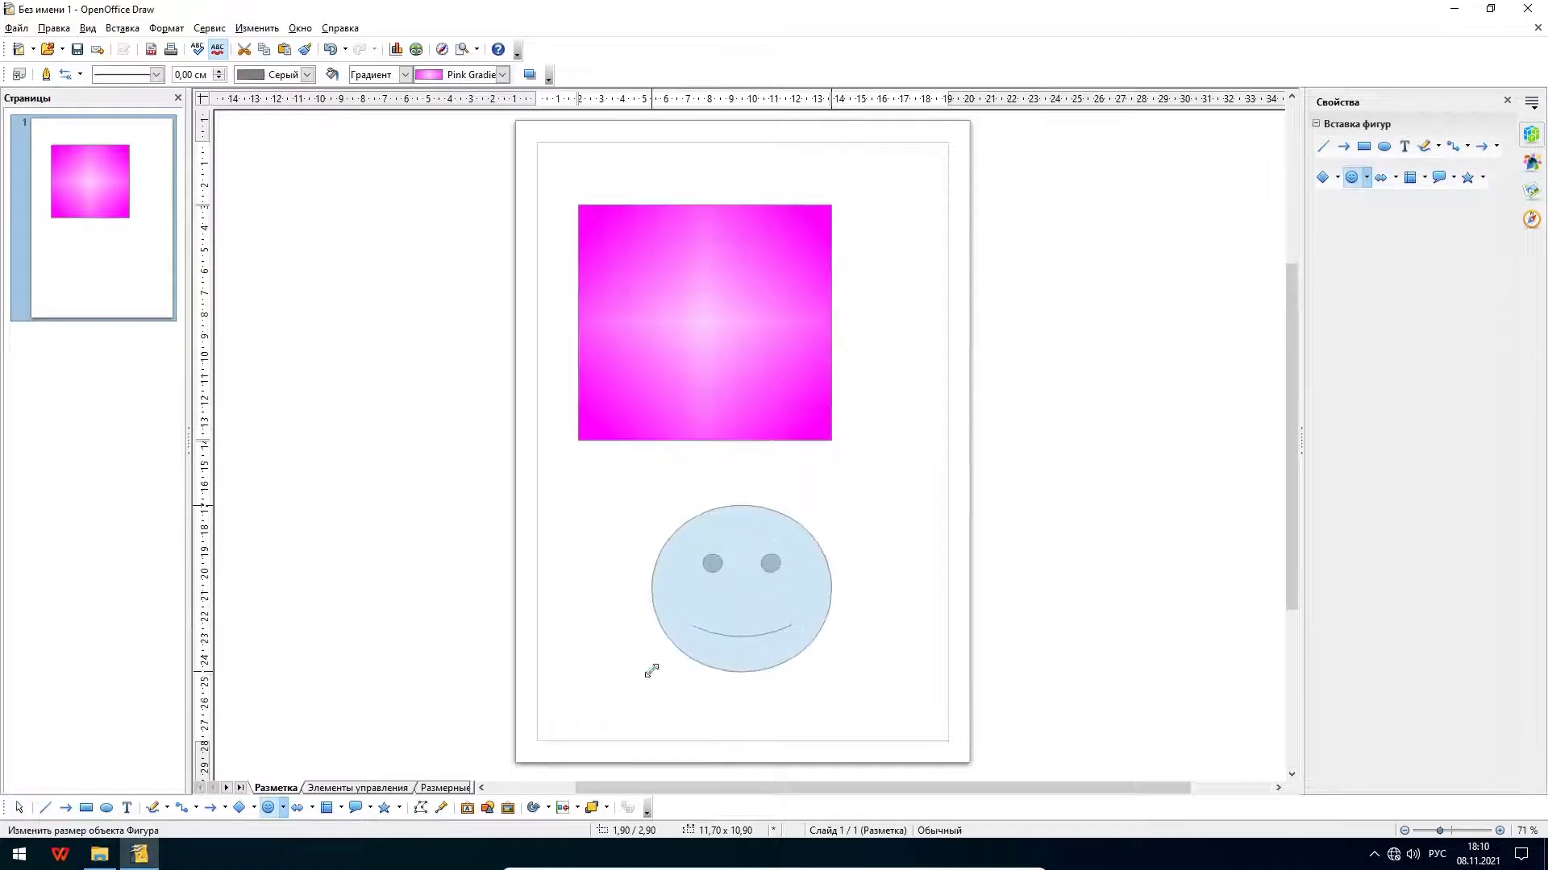
left_click(1400, 289)
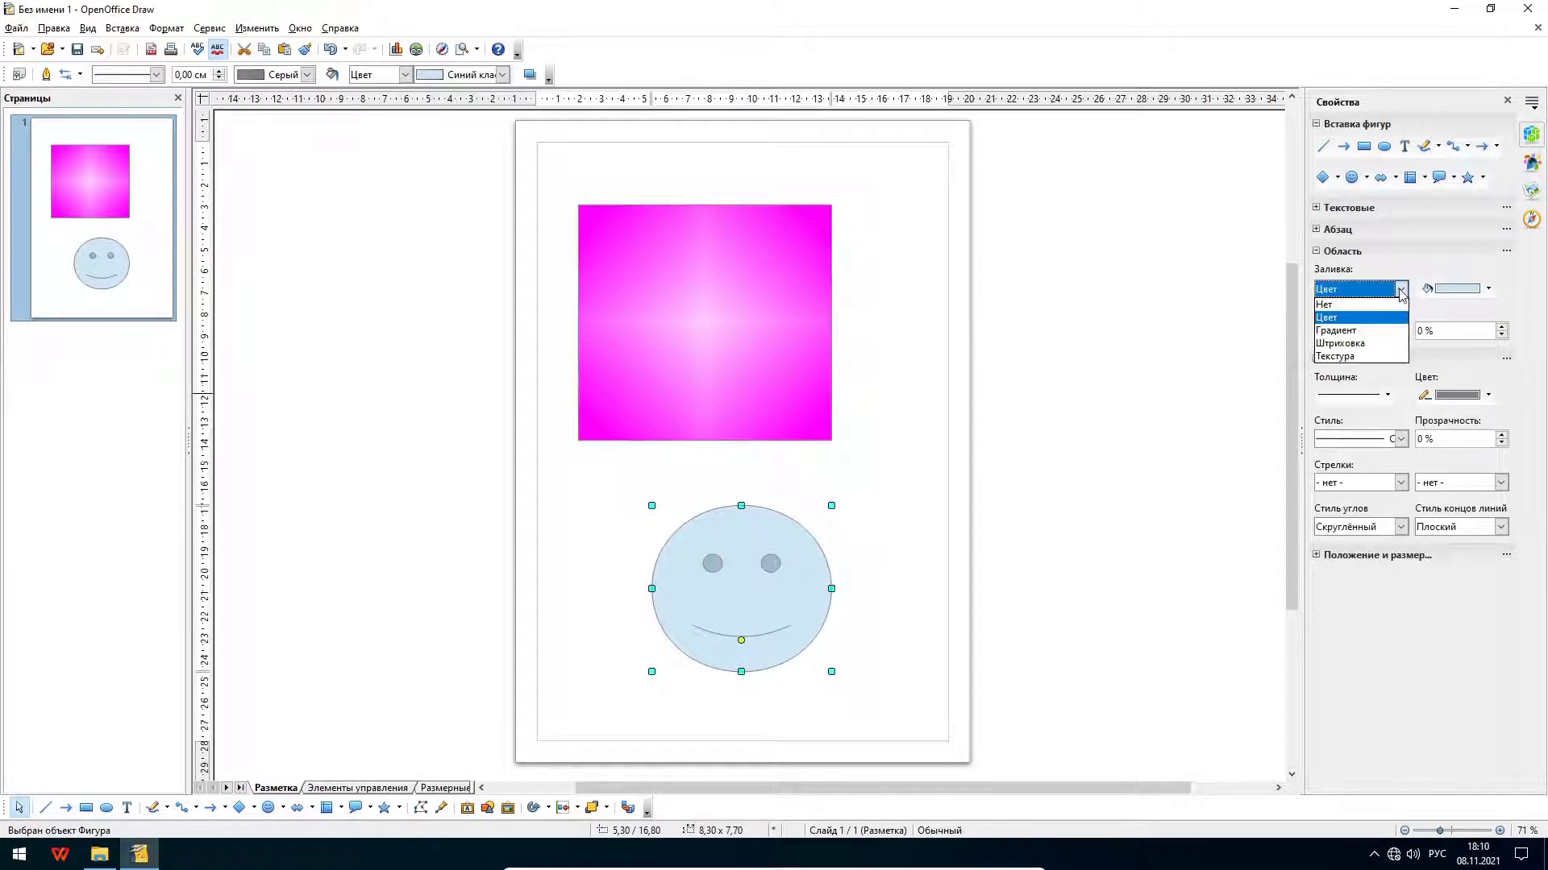
left_click(1339, 343)
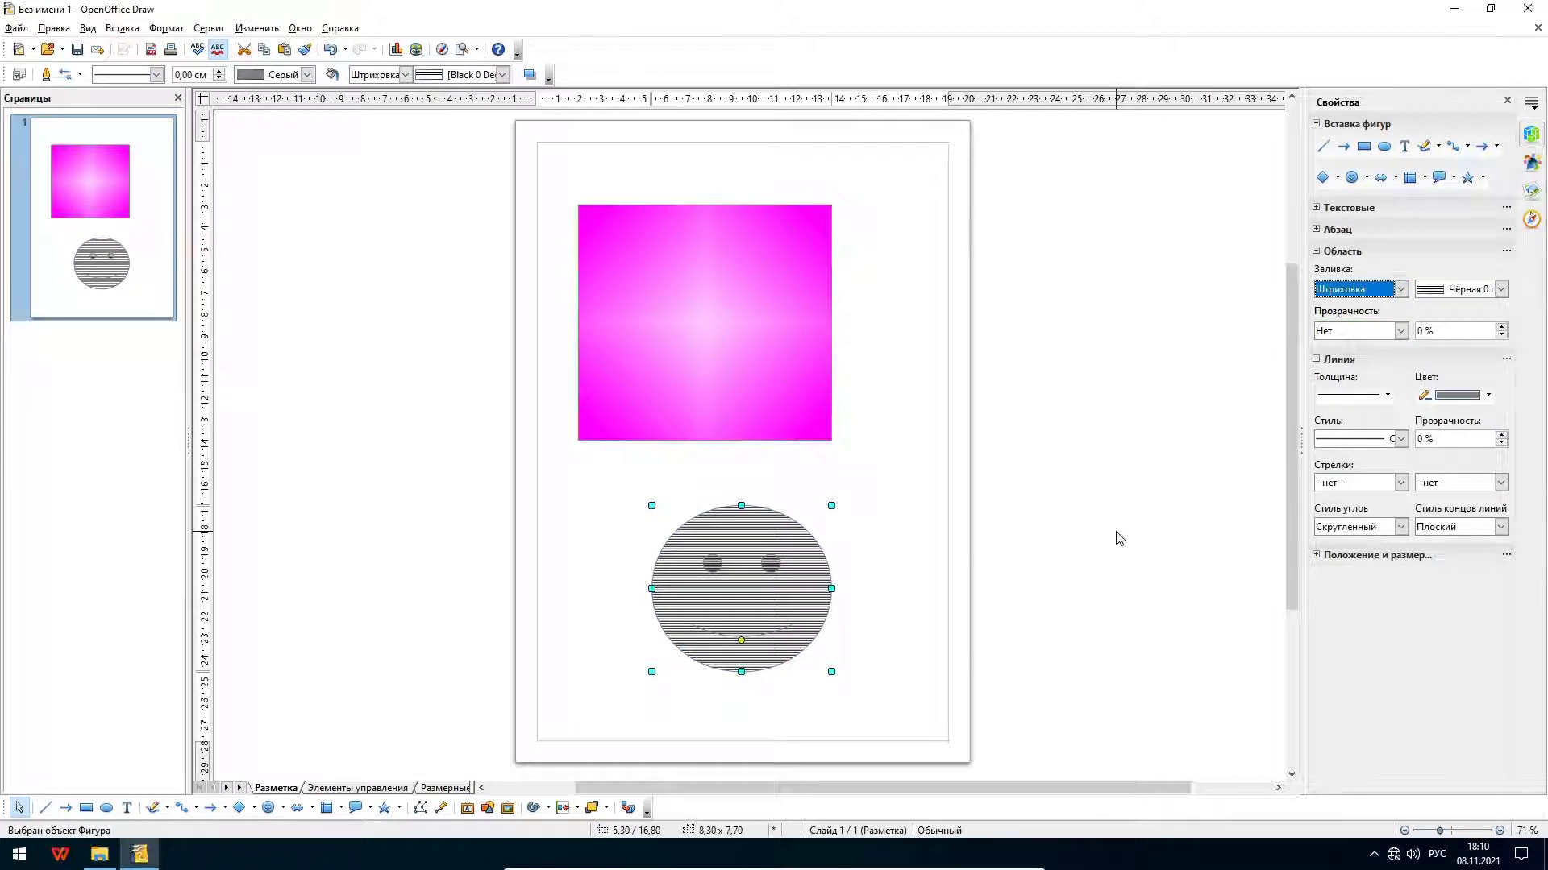
left_click_drag(740, 505, 741, 425)
left_click(763, 610)
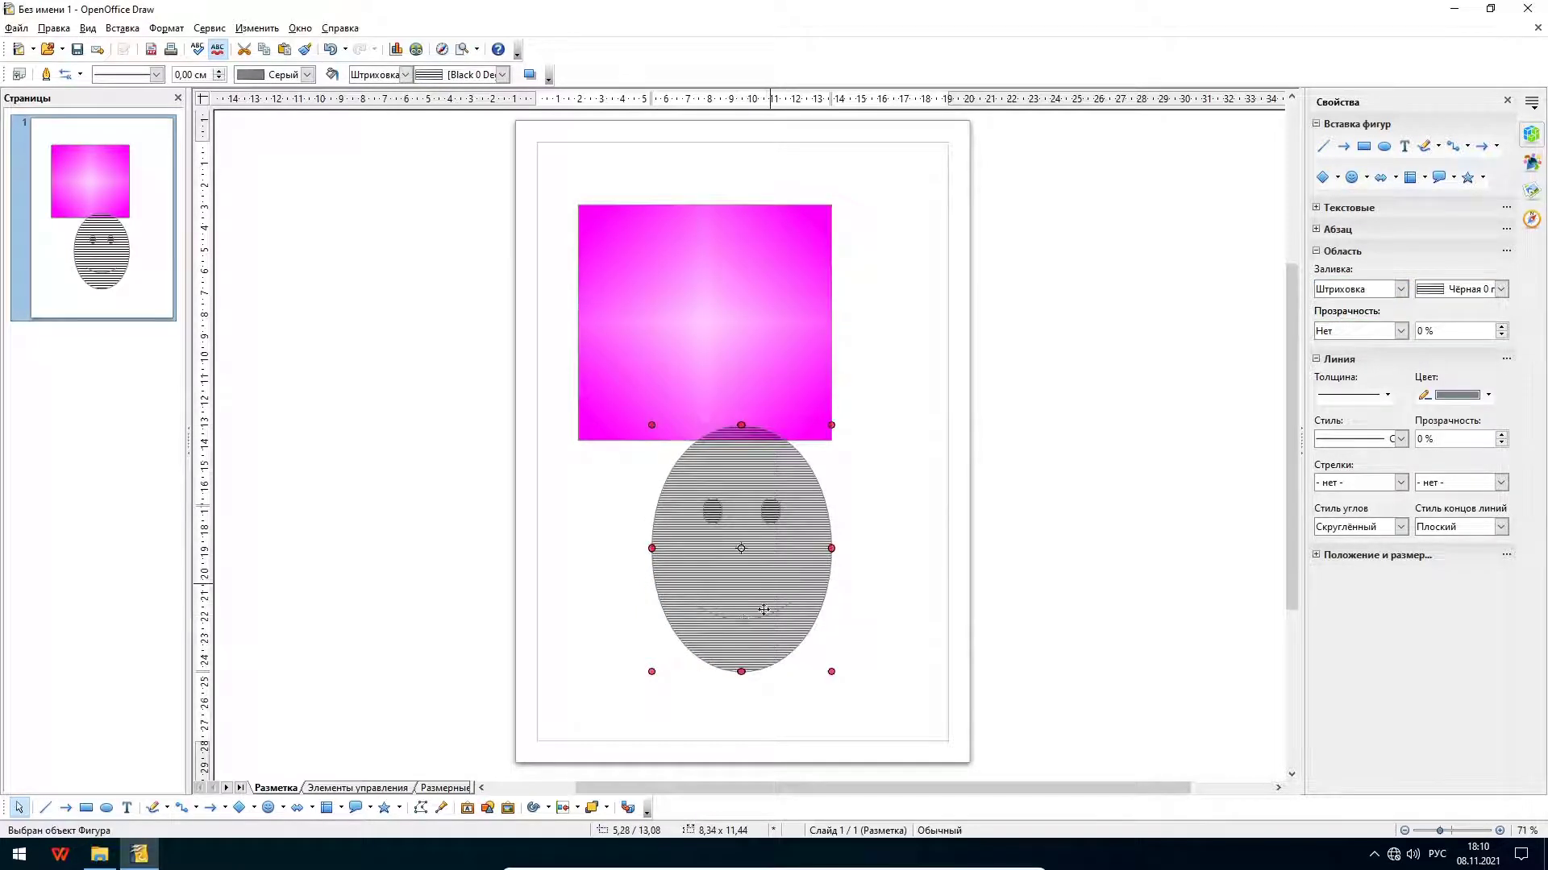
left_click(742, 645)
left_click_drag(743, 628, 740, 621)
Step: Save the drawing in ODF format as Без имени 1.odg
left_click(17, 28)
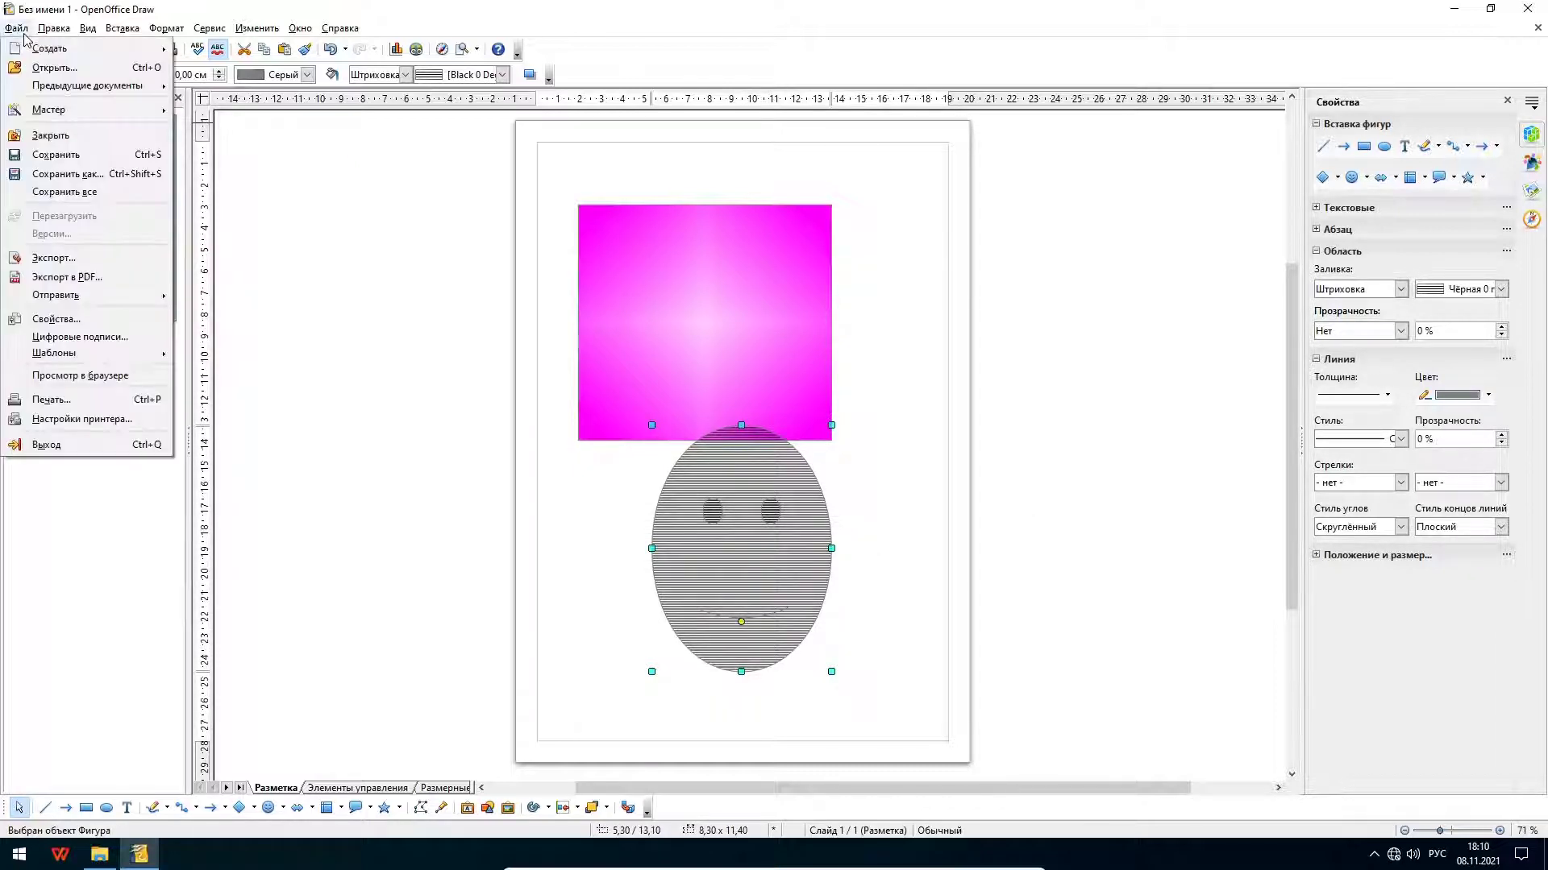
left_click(72, 173)
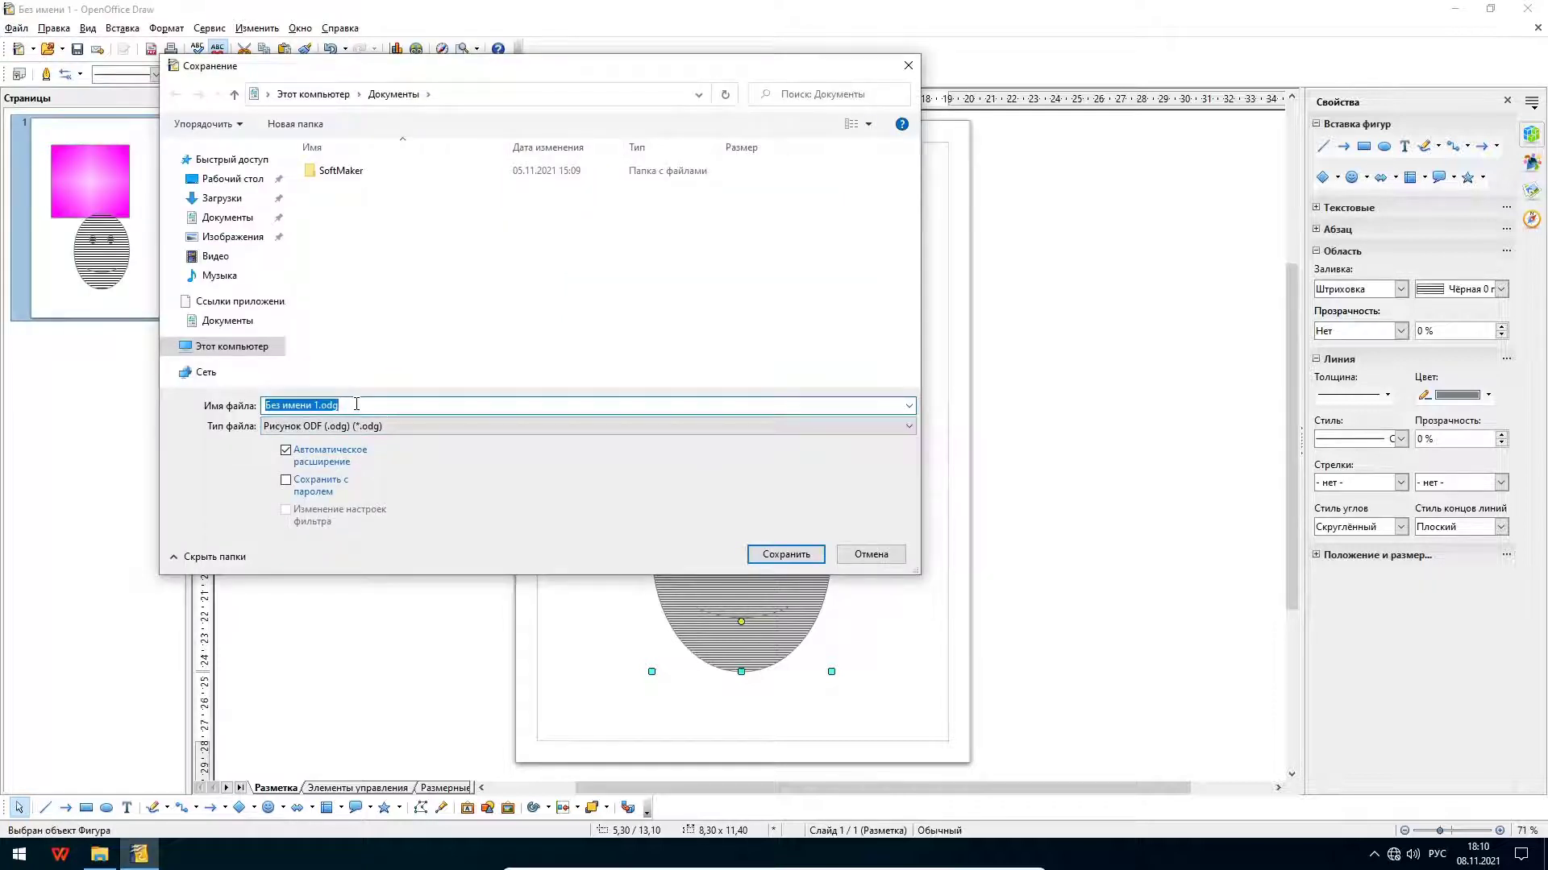
left_click(910, 427)
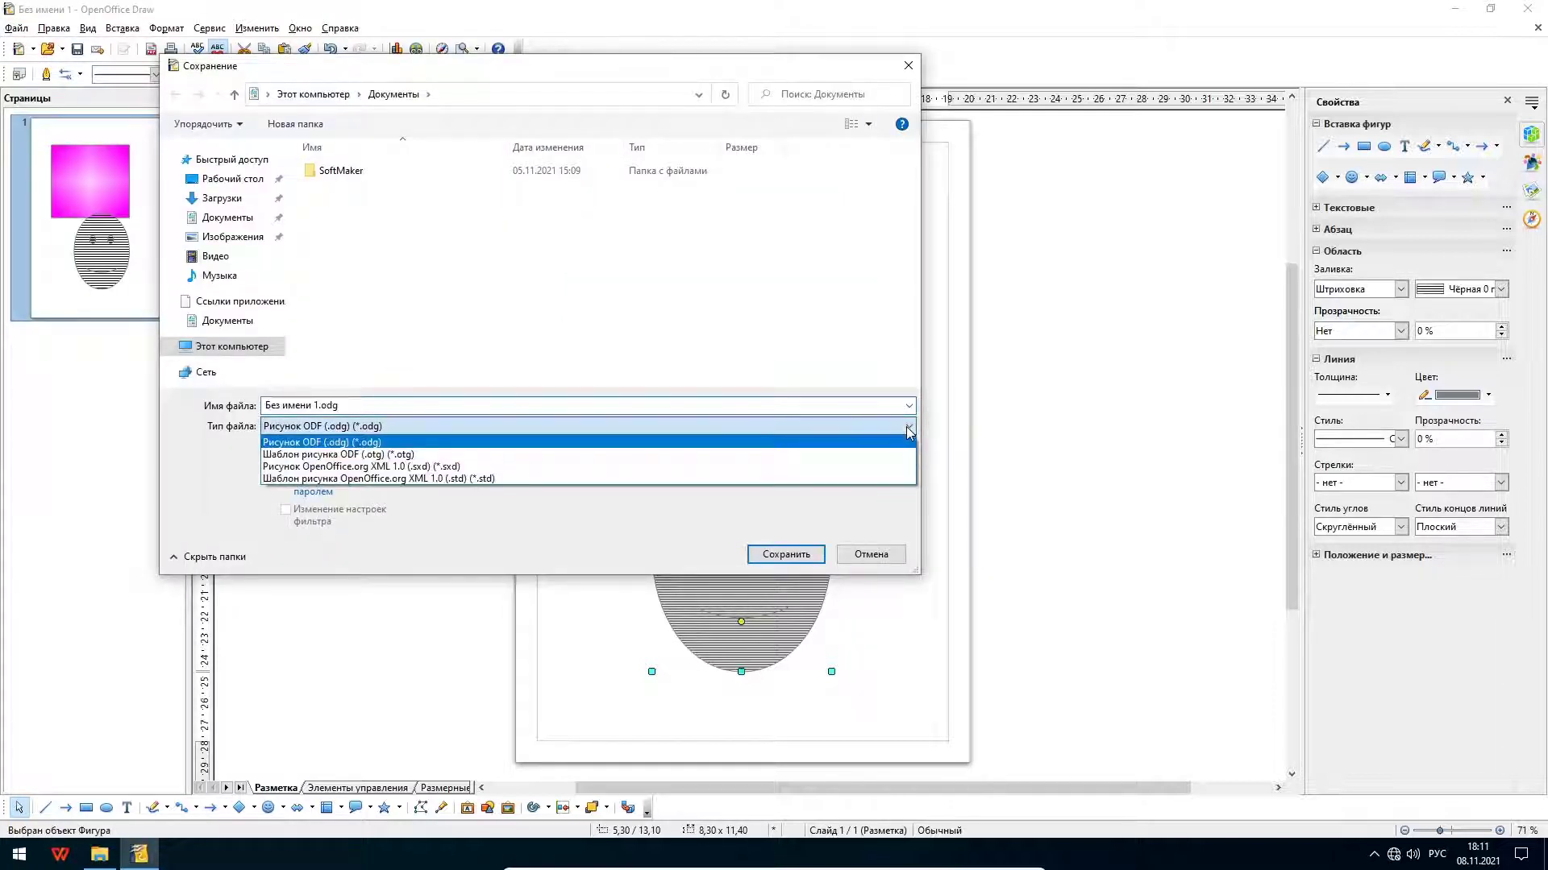
left_click(910, 427)
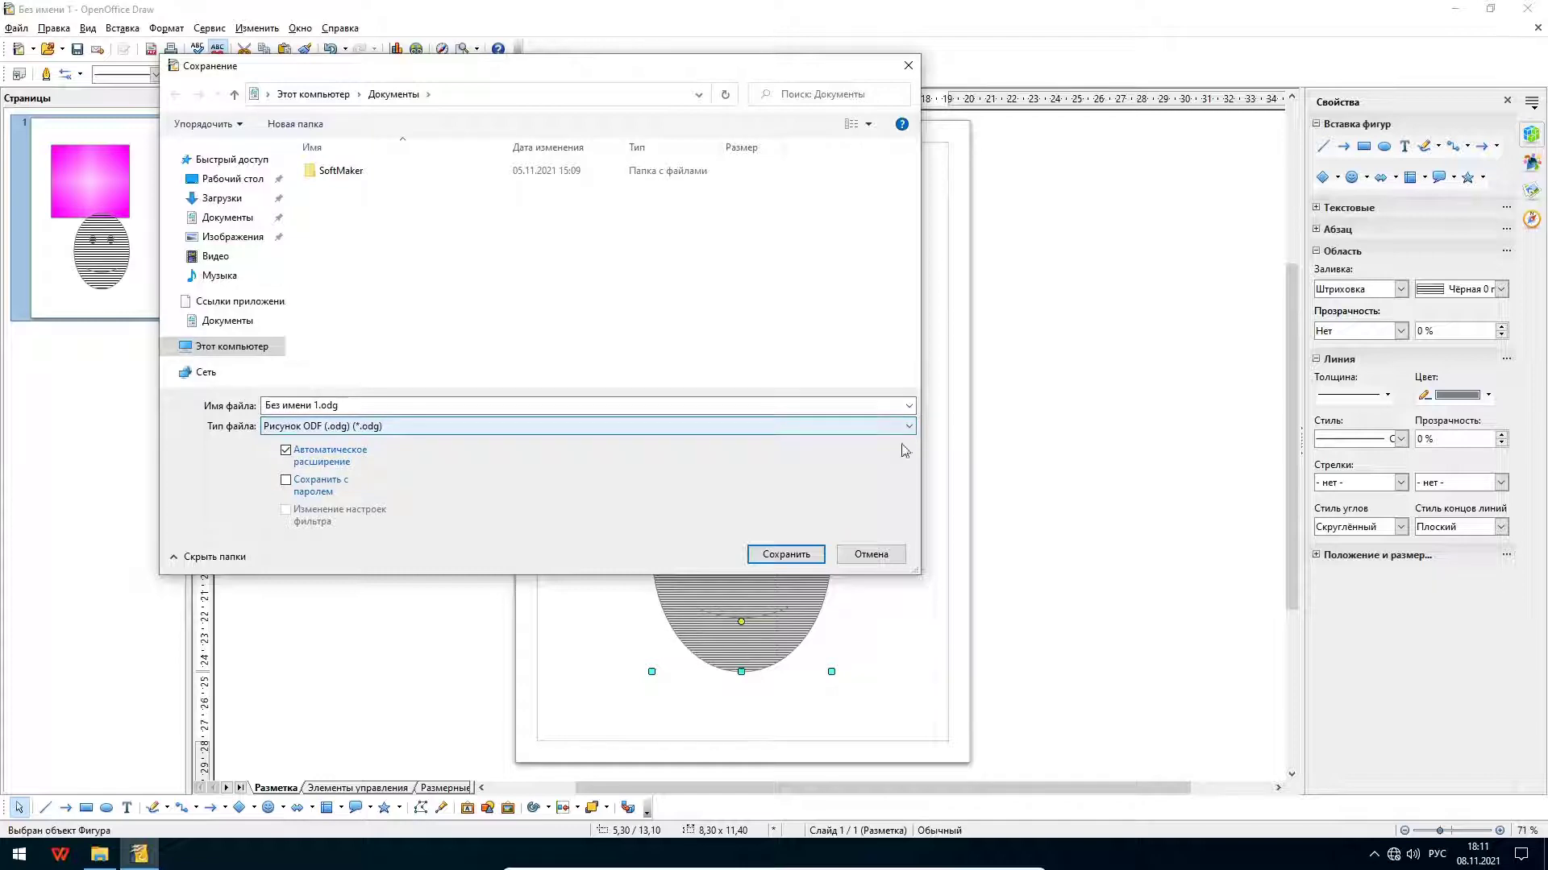
left_click(802, 550)
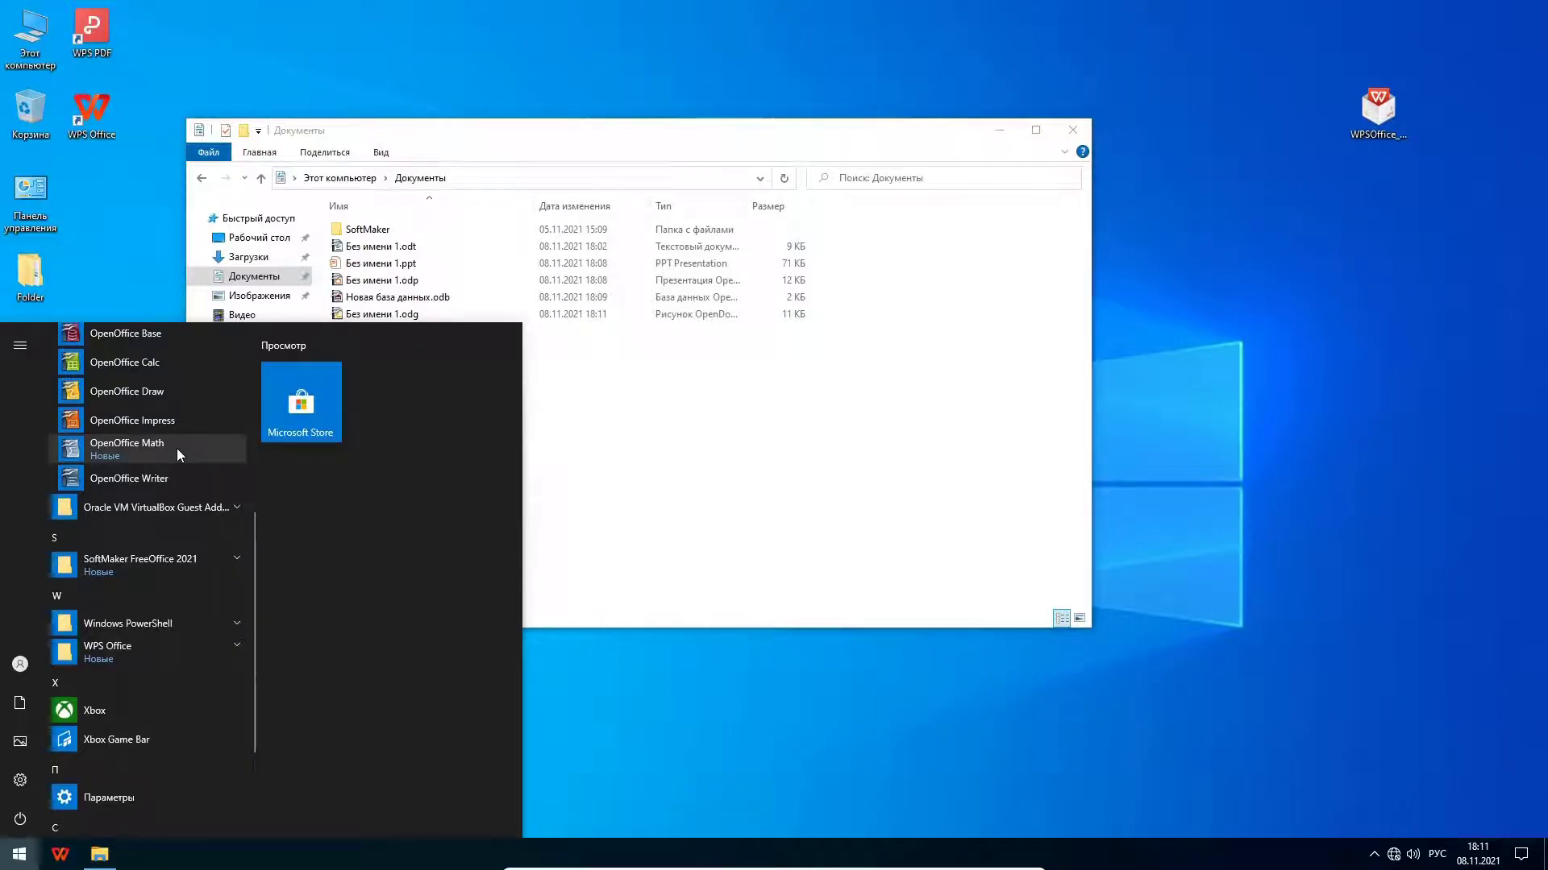
Step: Open OpenOffice Math maximized and build the product 10 × 120
left_click(178, 449)
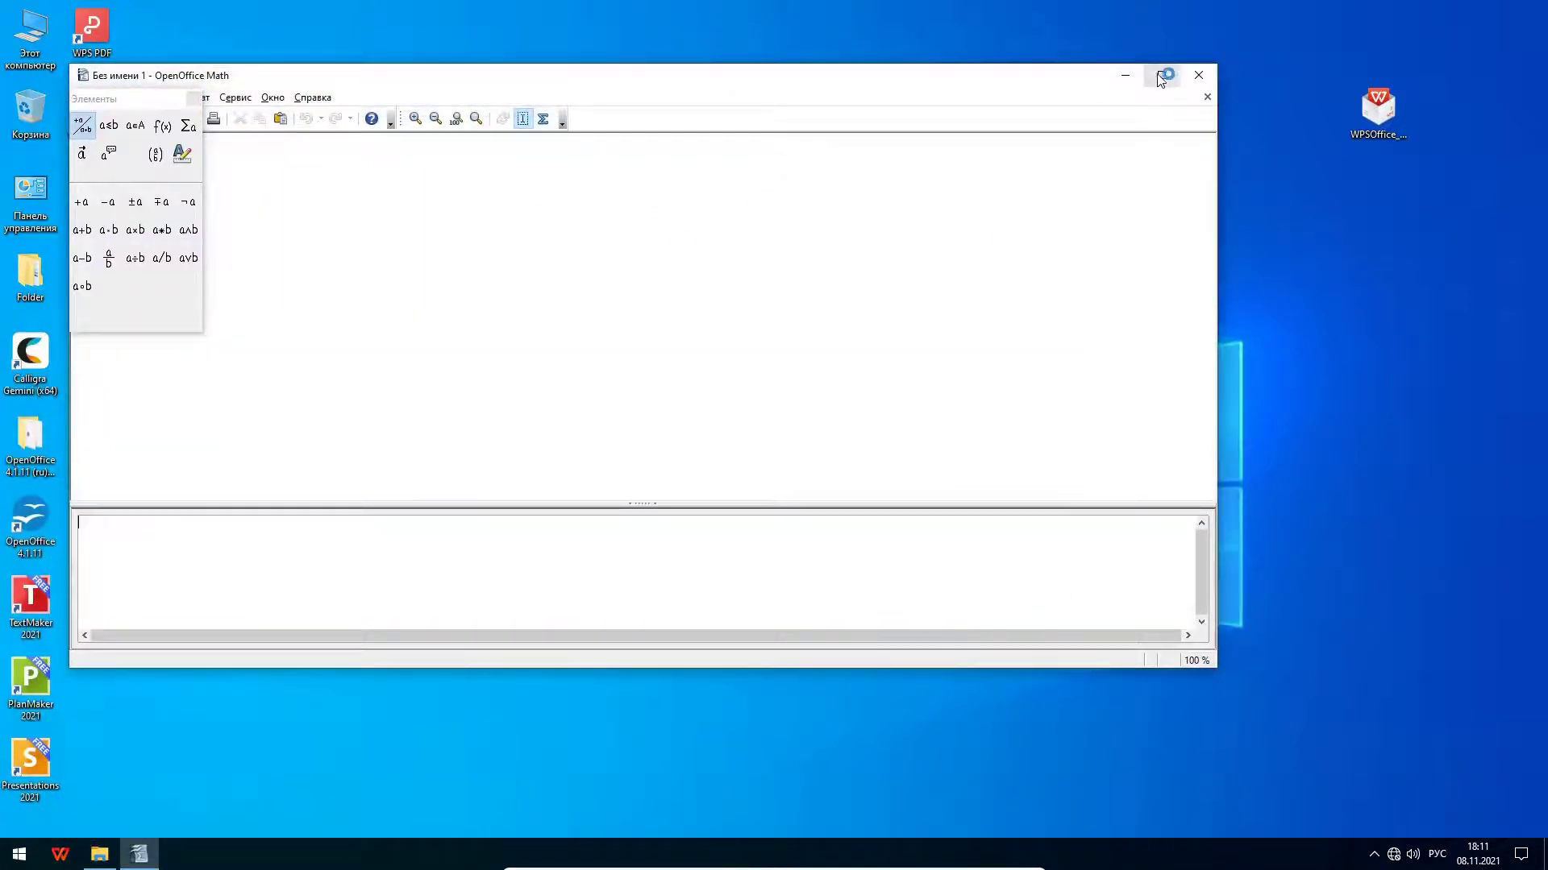
left_click(1162, 76)
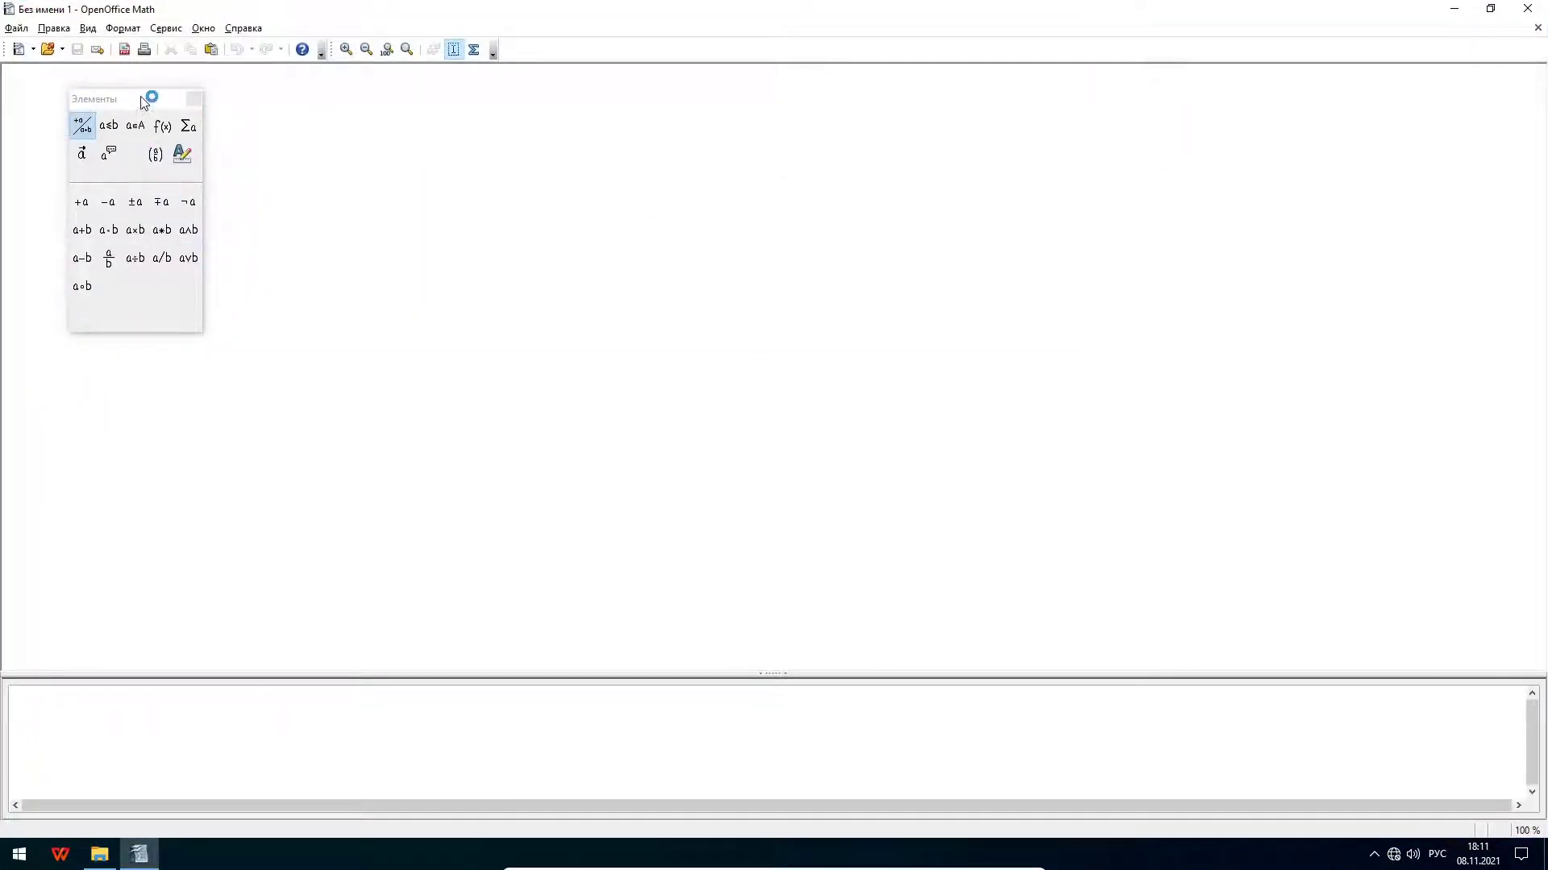
left_click_drag(148, 97, 453, 96)
left_click(441, 229)
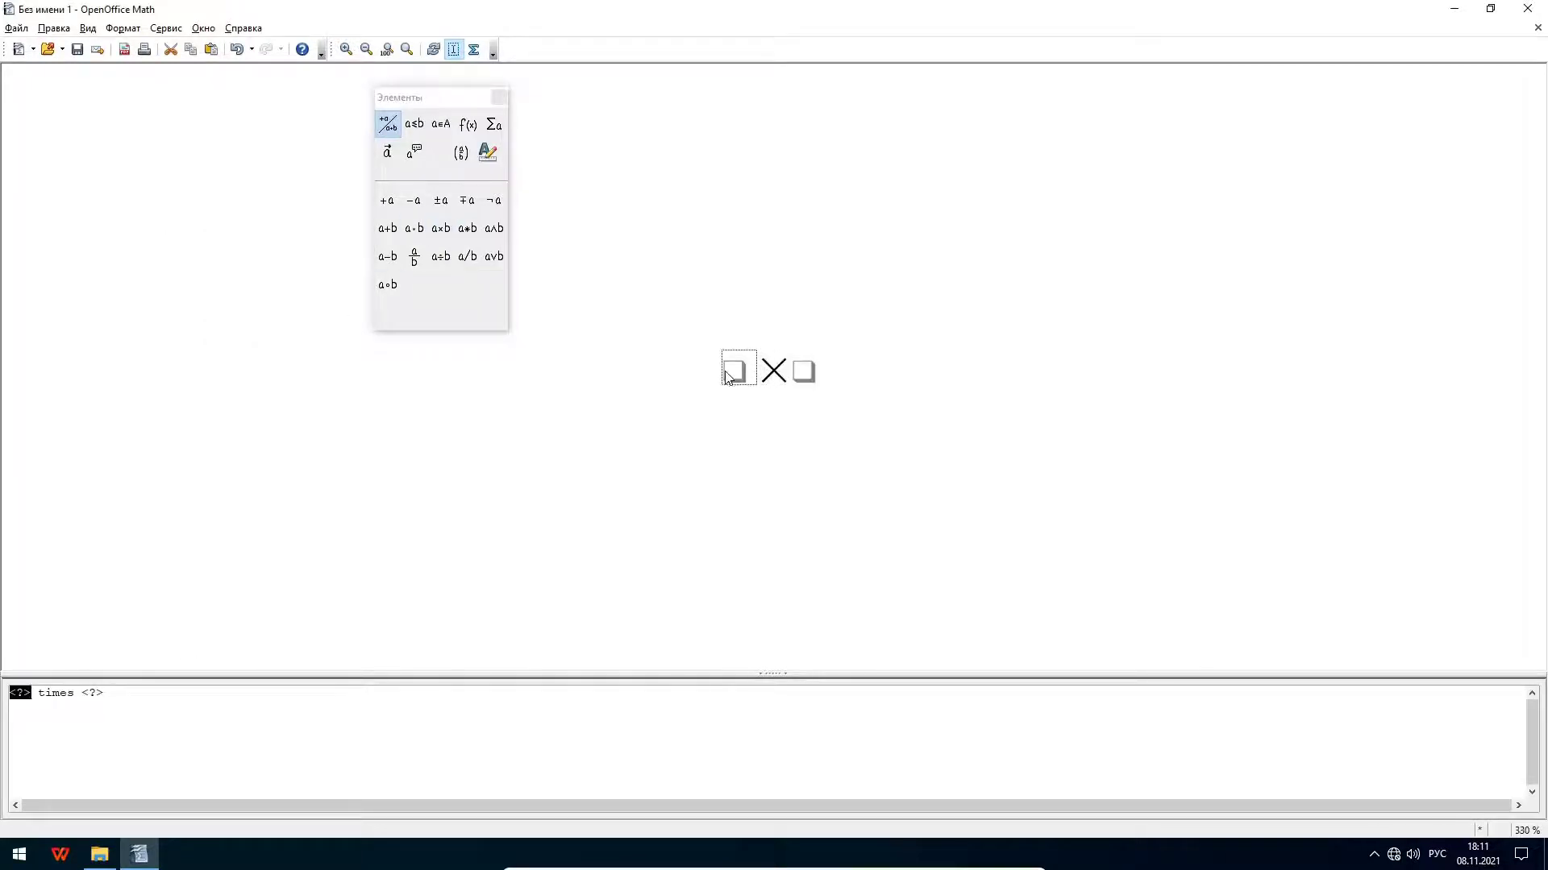
type("10")
left_click(802, 371)
type("120")
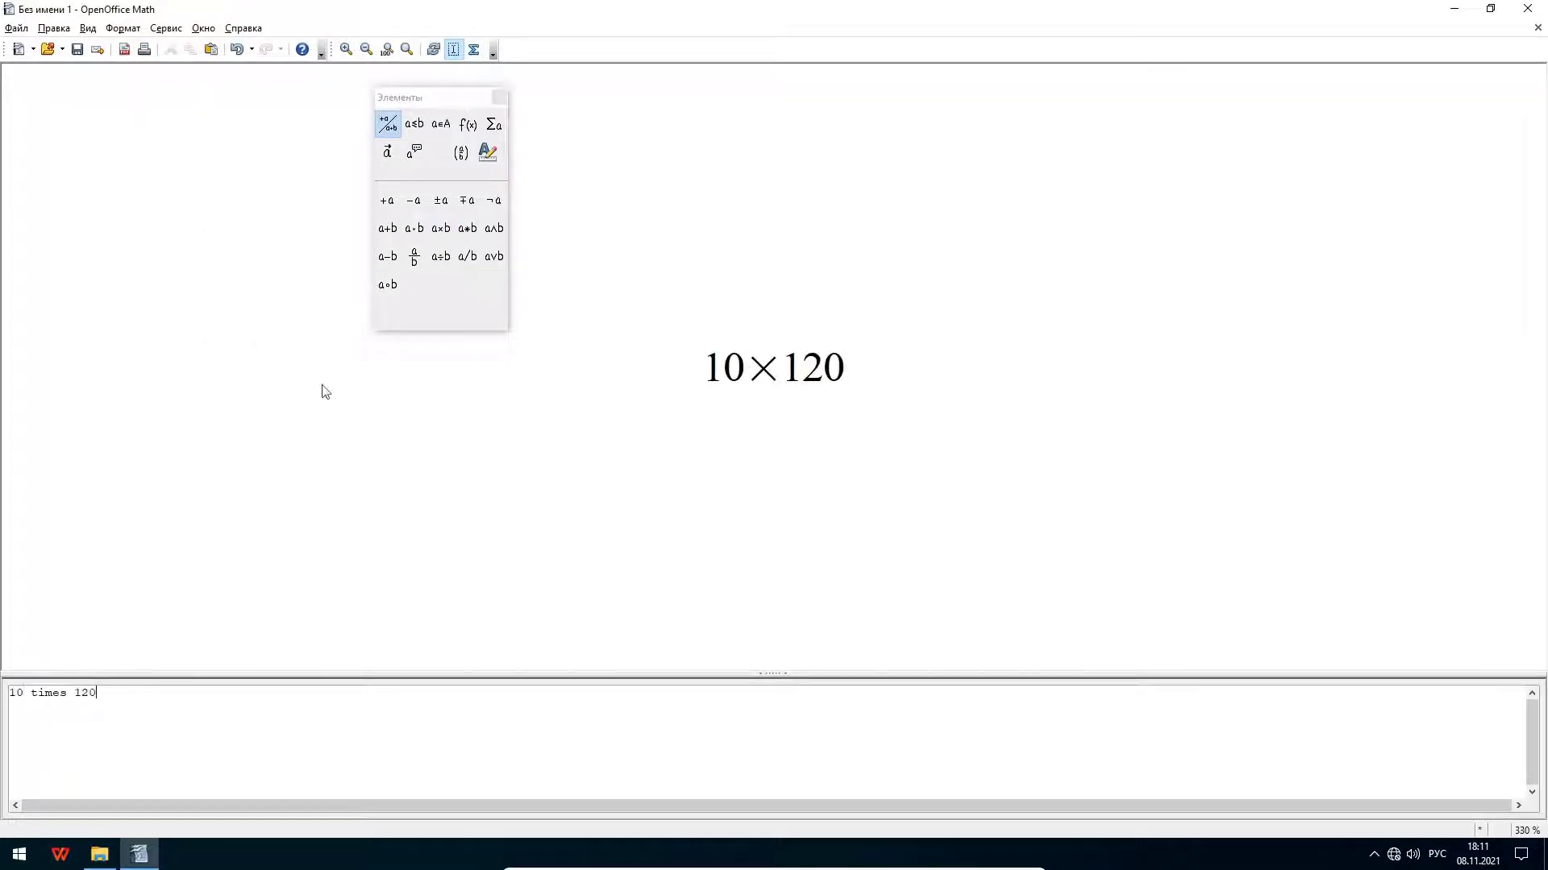
Step: Append a sum of 125 from the Operators elements and bring up the save dialog
left_click(469, 126)
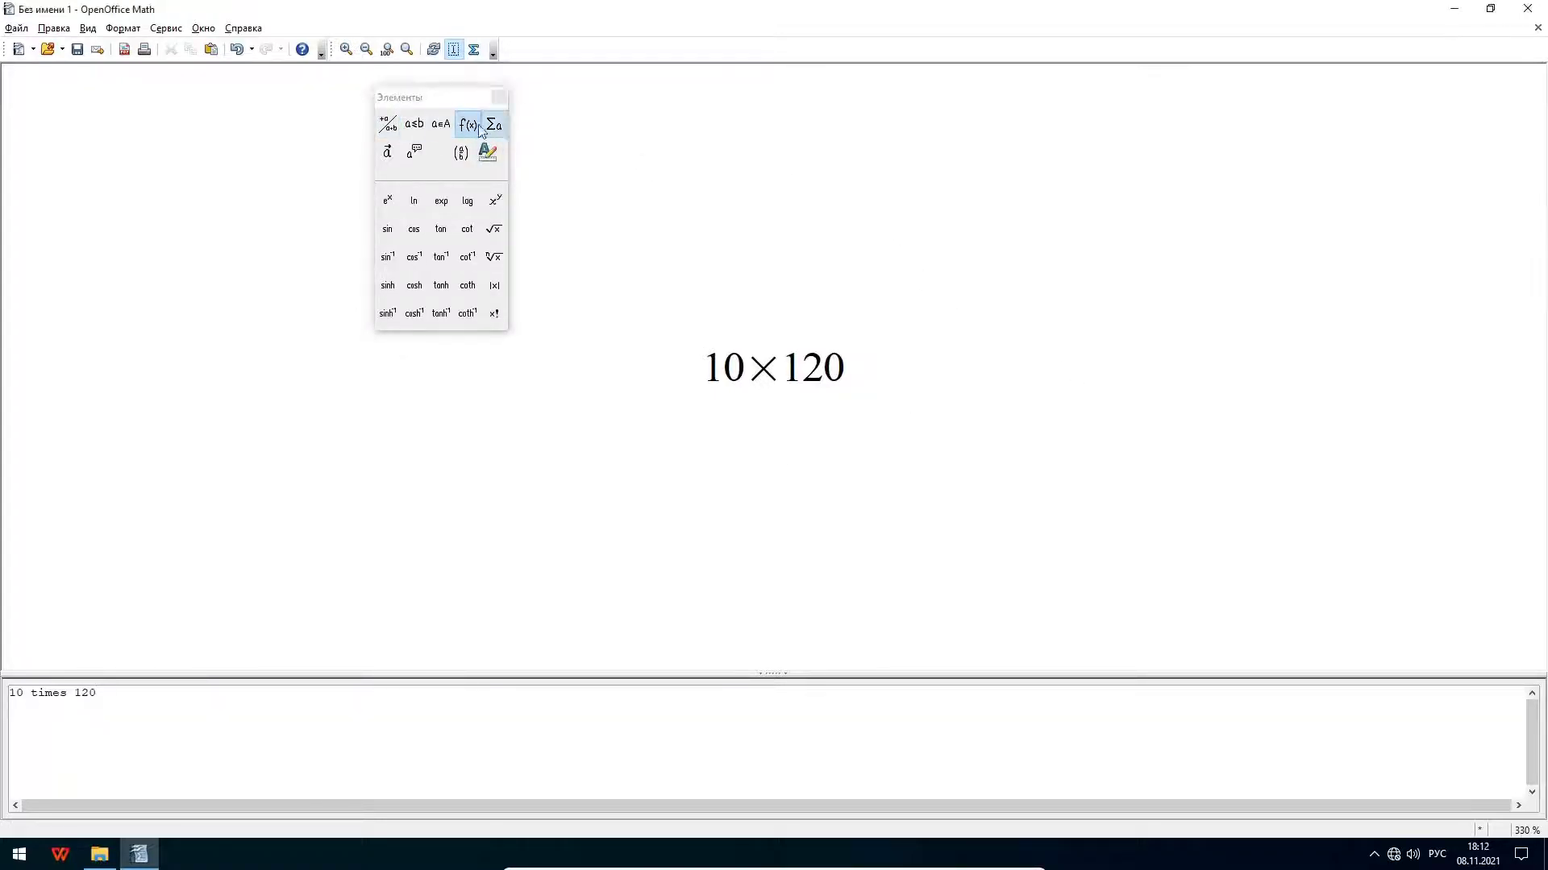
left_click(494, 125)
left_click(412, 204)
type("125")
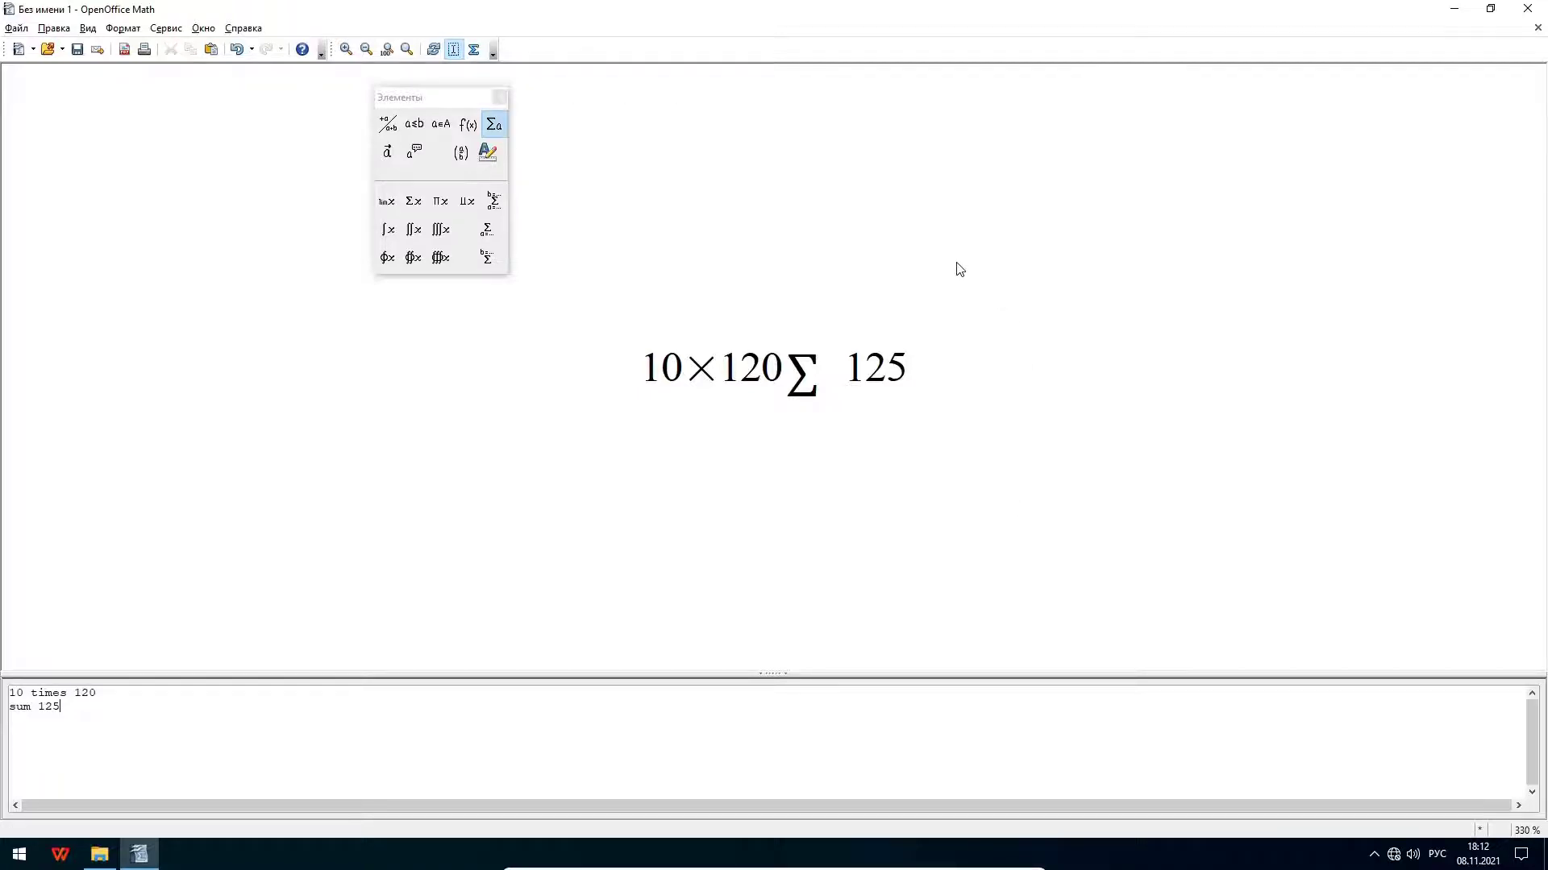
key("ctrl+s")
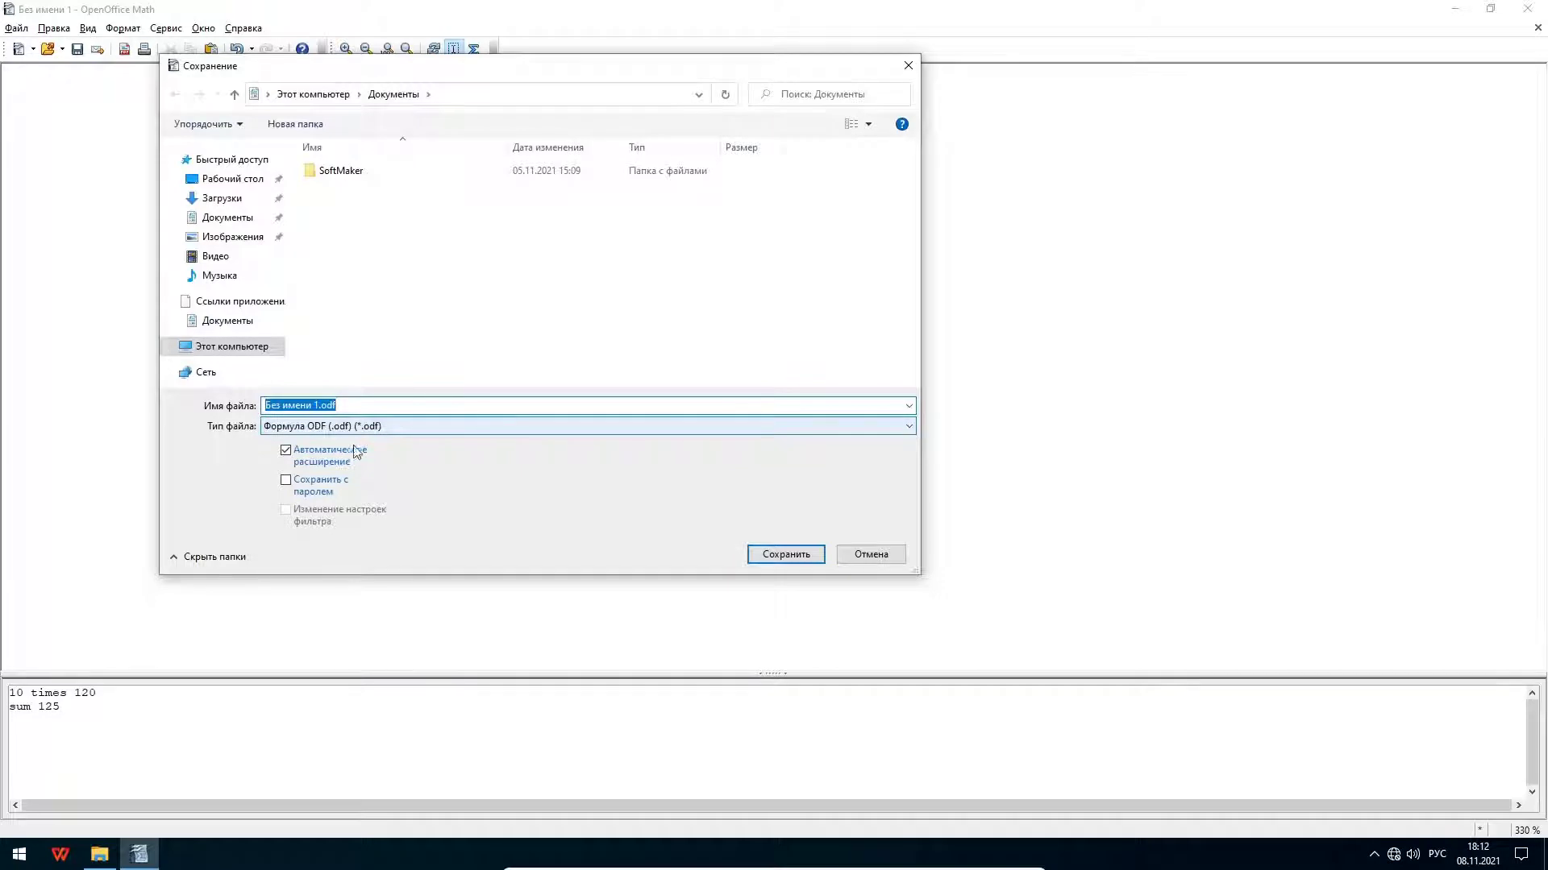
left_click(909, 428)
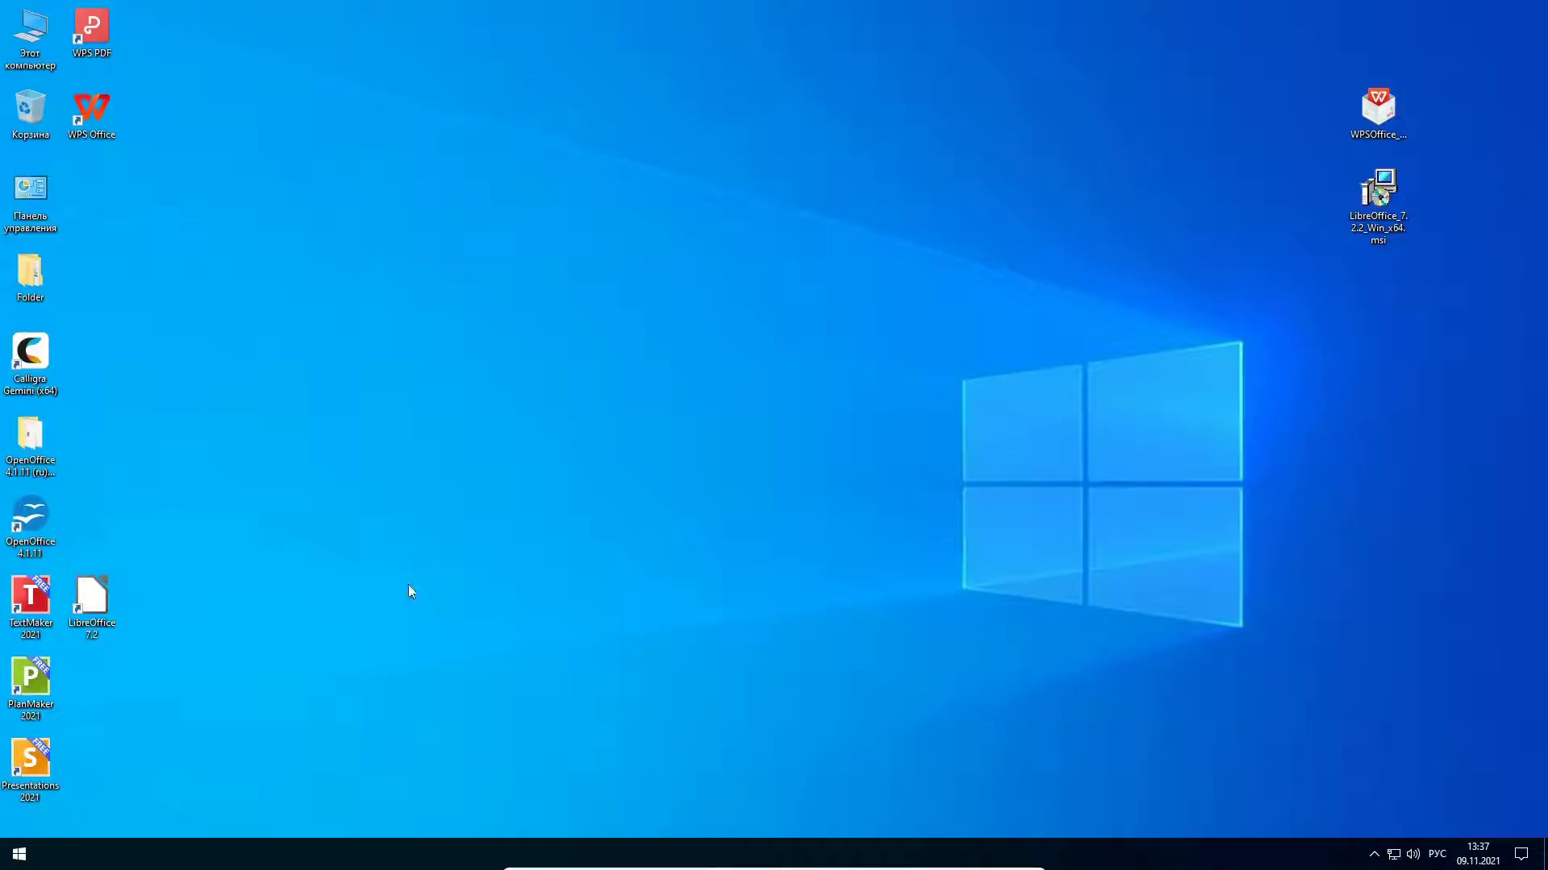
Step: Start LibreOffice from the desktop and create a new Writer document from the Start Center
double_click(95, 610)
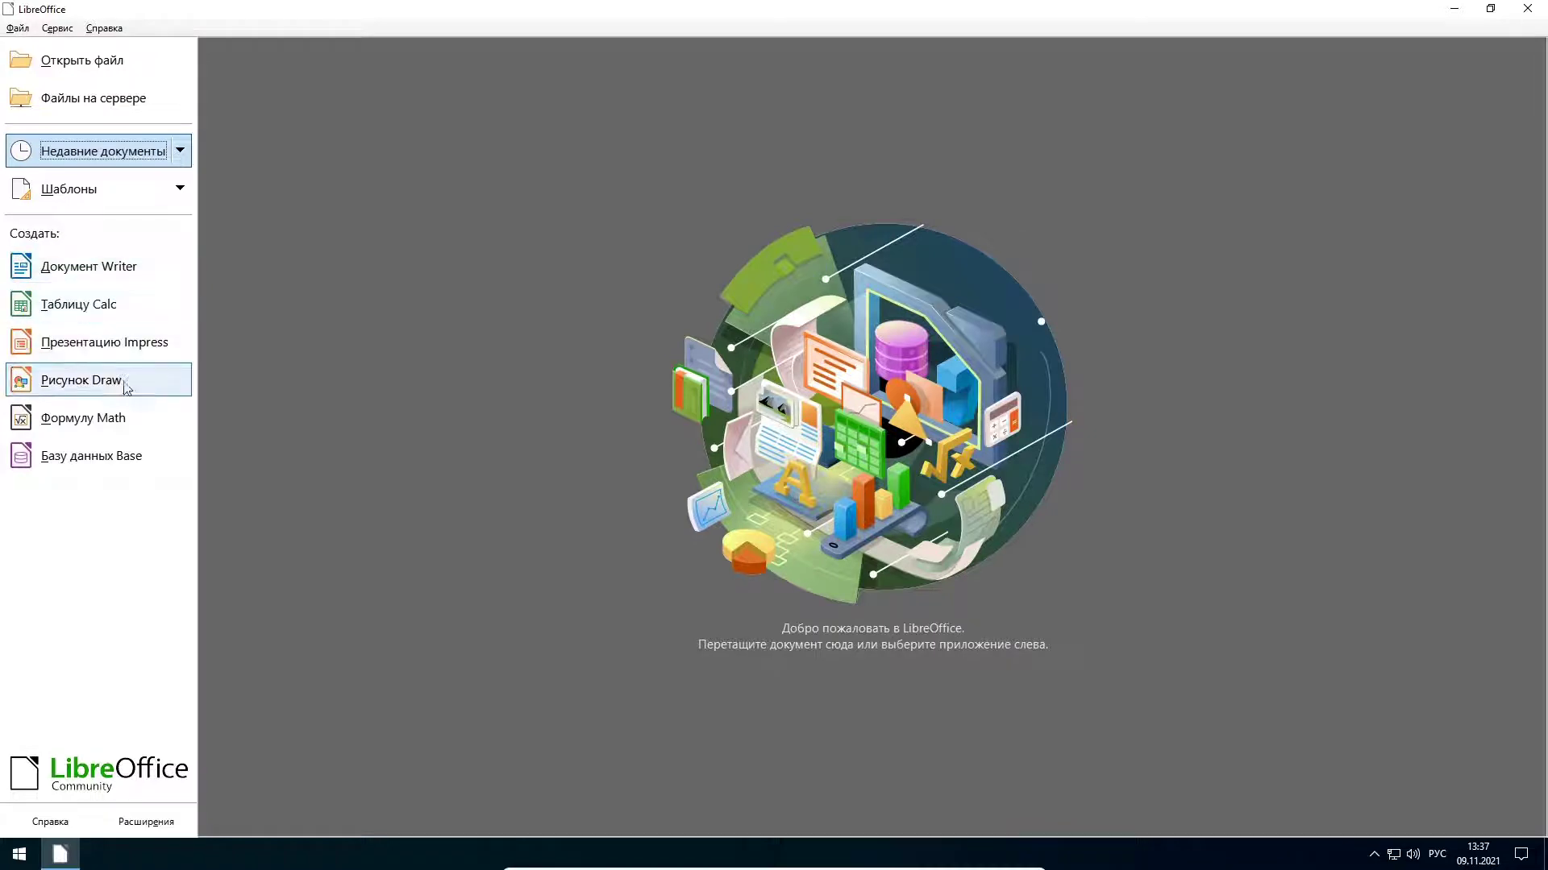
left_click(113, 265)
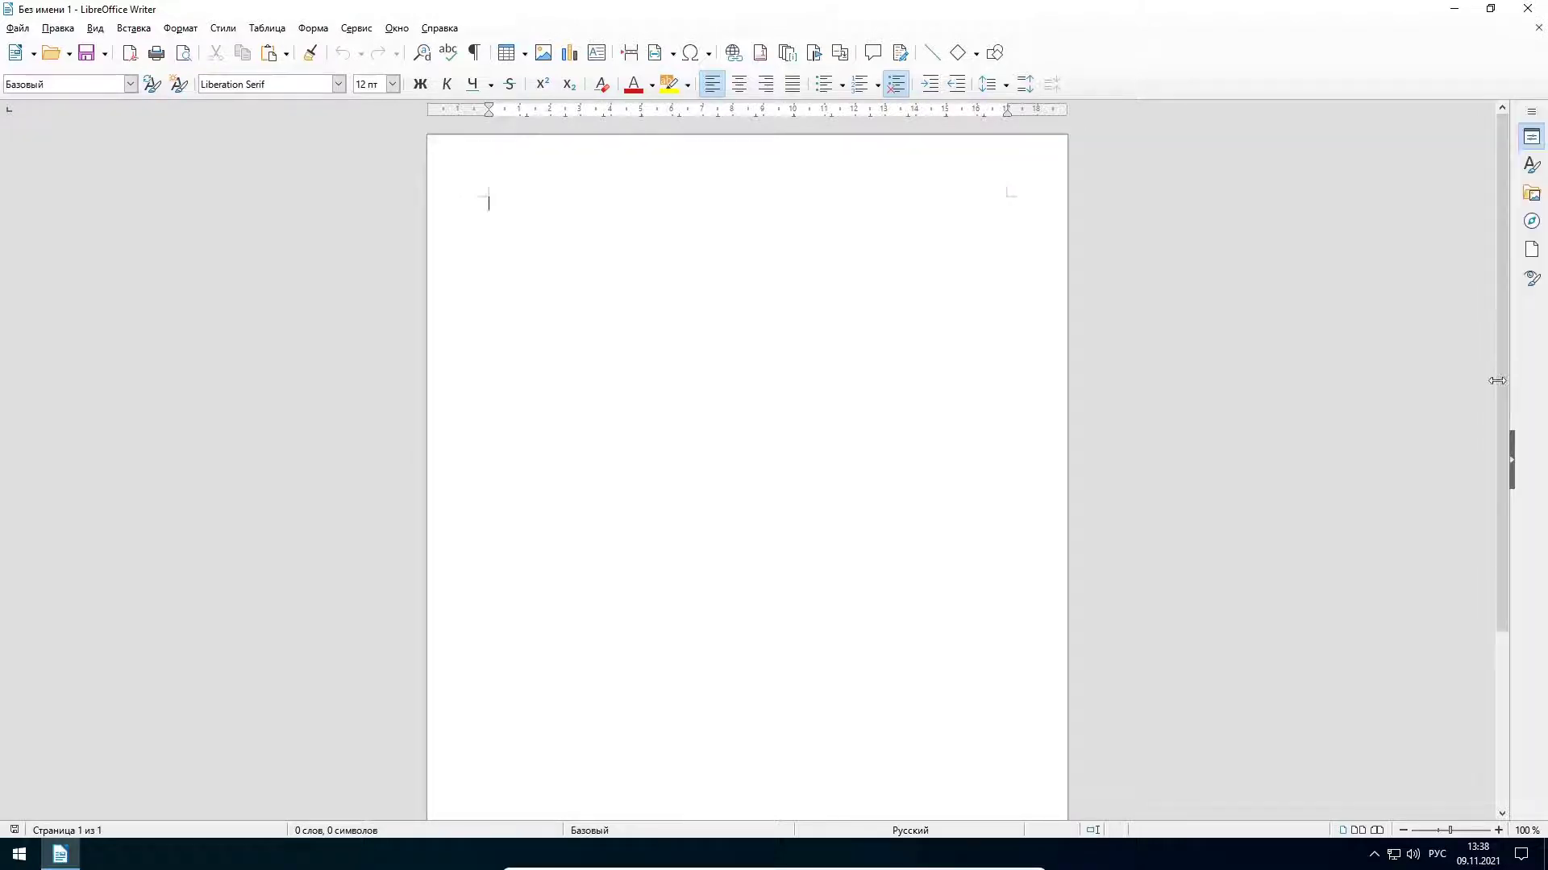
Step: Type 'Хэй!' and format it as 44 pt red Arial Black
left_click(1512, 461)
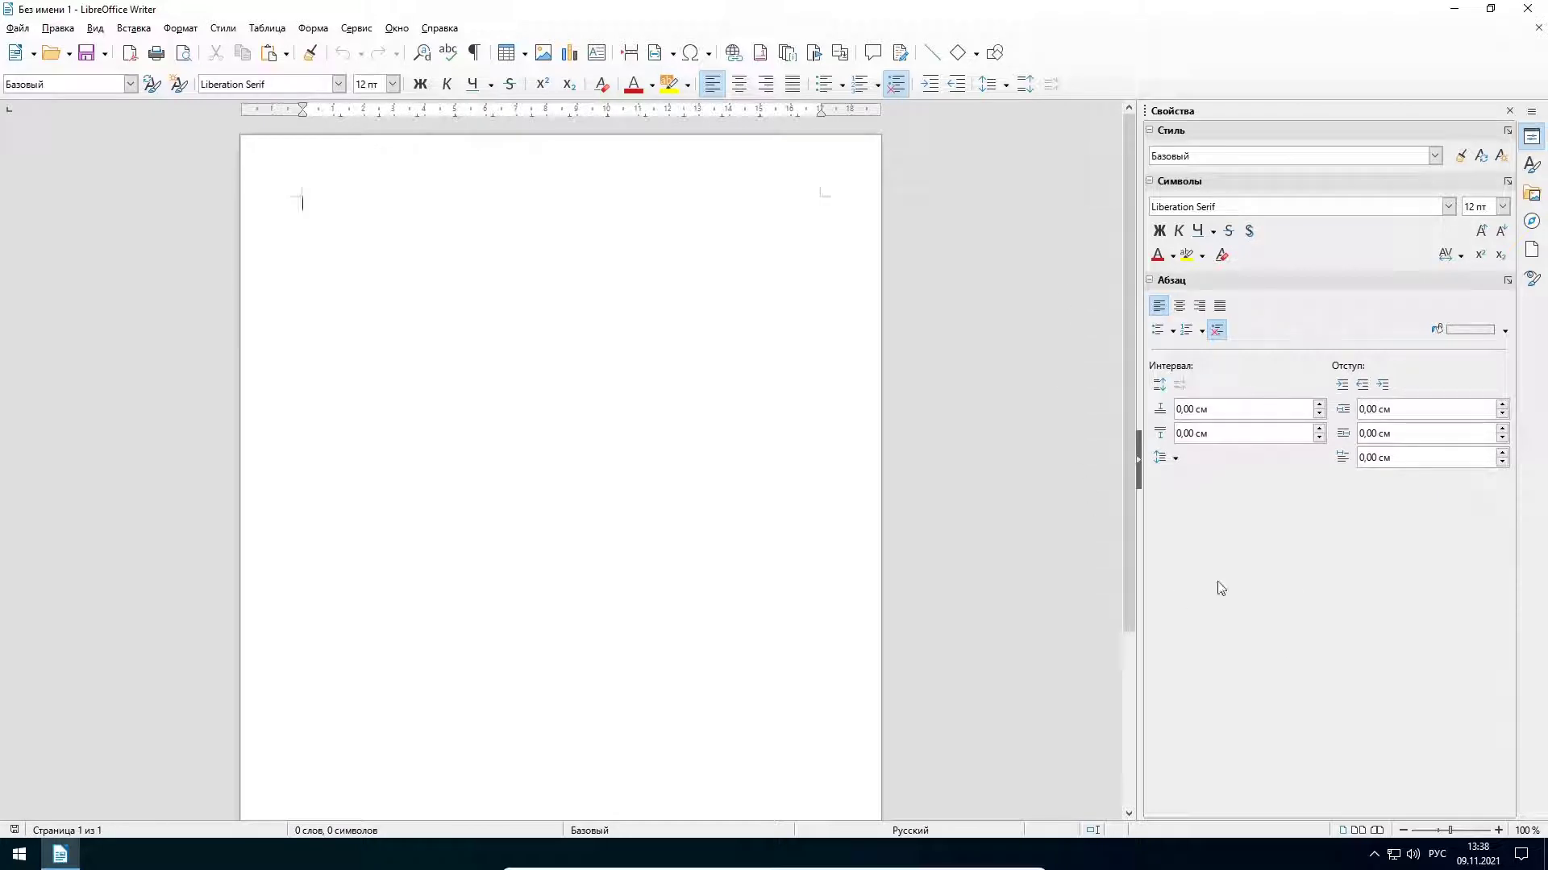
type("Хэй!")
key("ctrl+a")
left_click(393, 84)
left_click(372, 321)
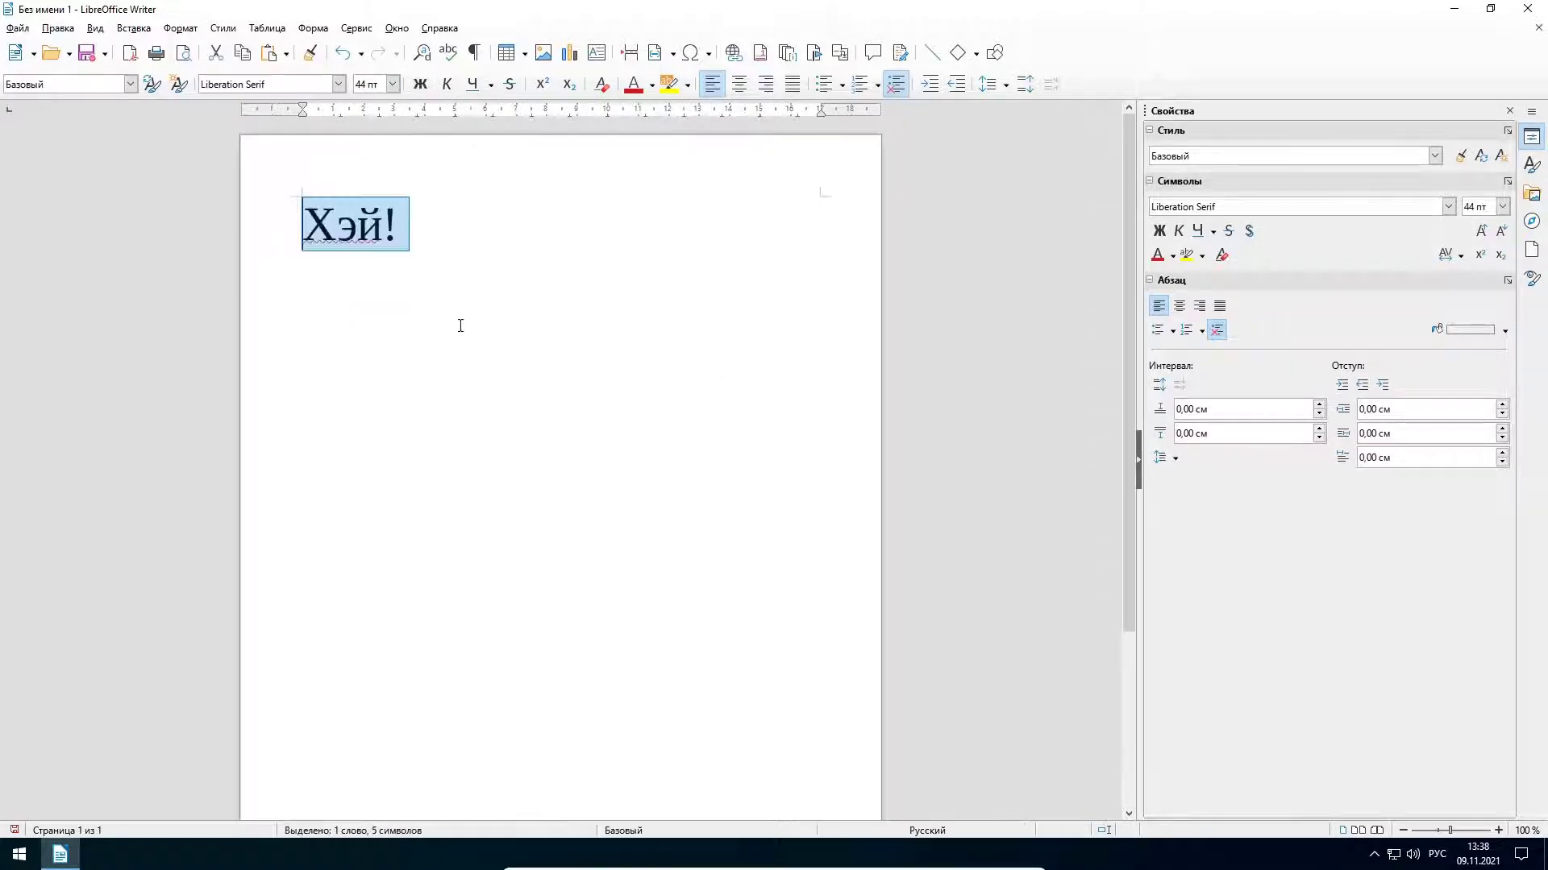
left_click(1449, 207)
left_click(1229, 465)
left_click(633, 84)
left_click(657, 483)
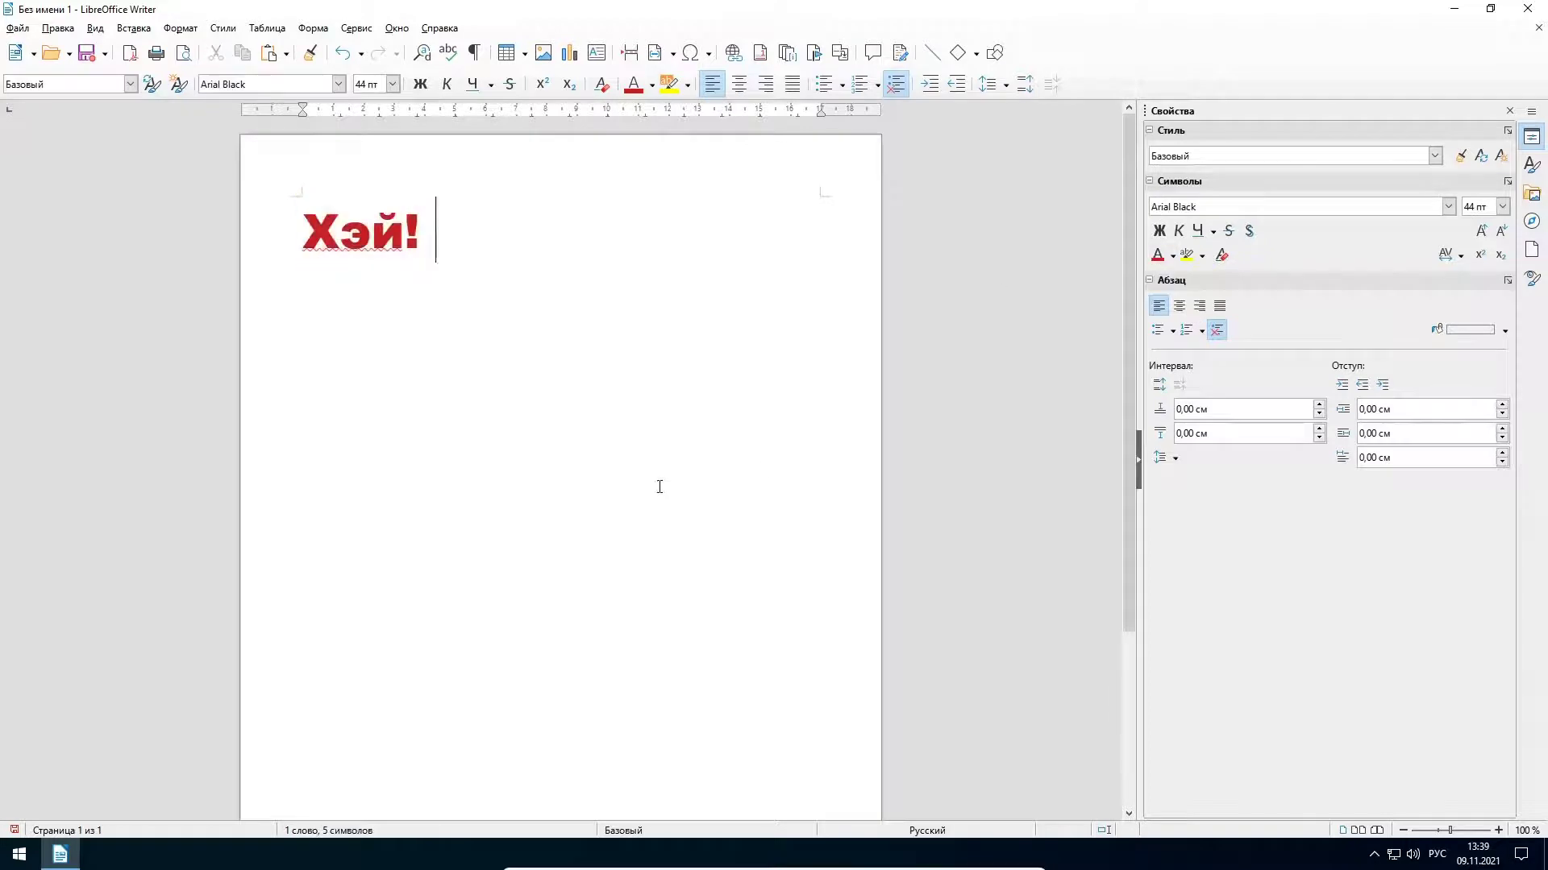
Step: Save as Без имени 1.docx keeping Word format, close Writer, and open This PC
key("ctrl+s")
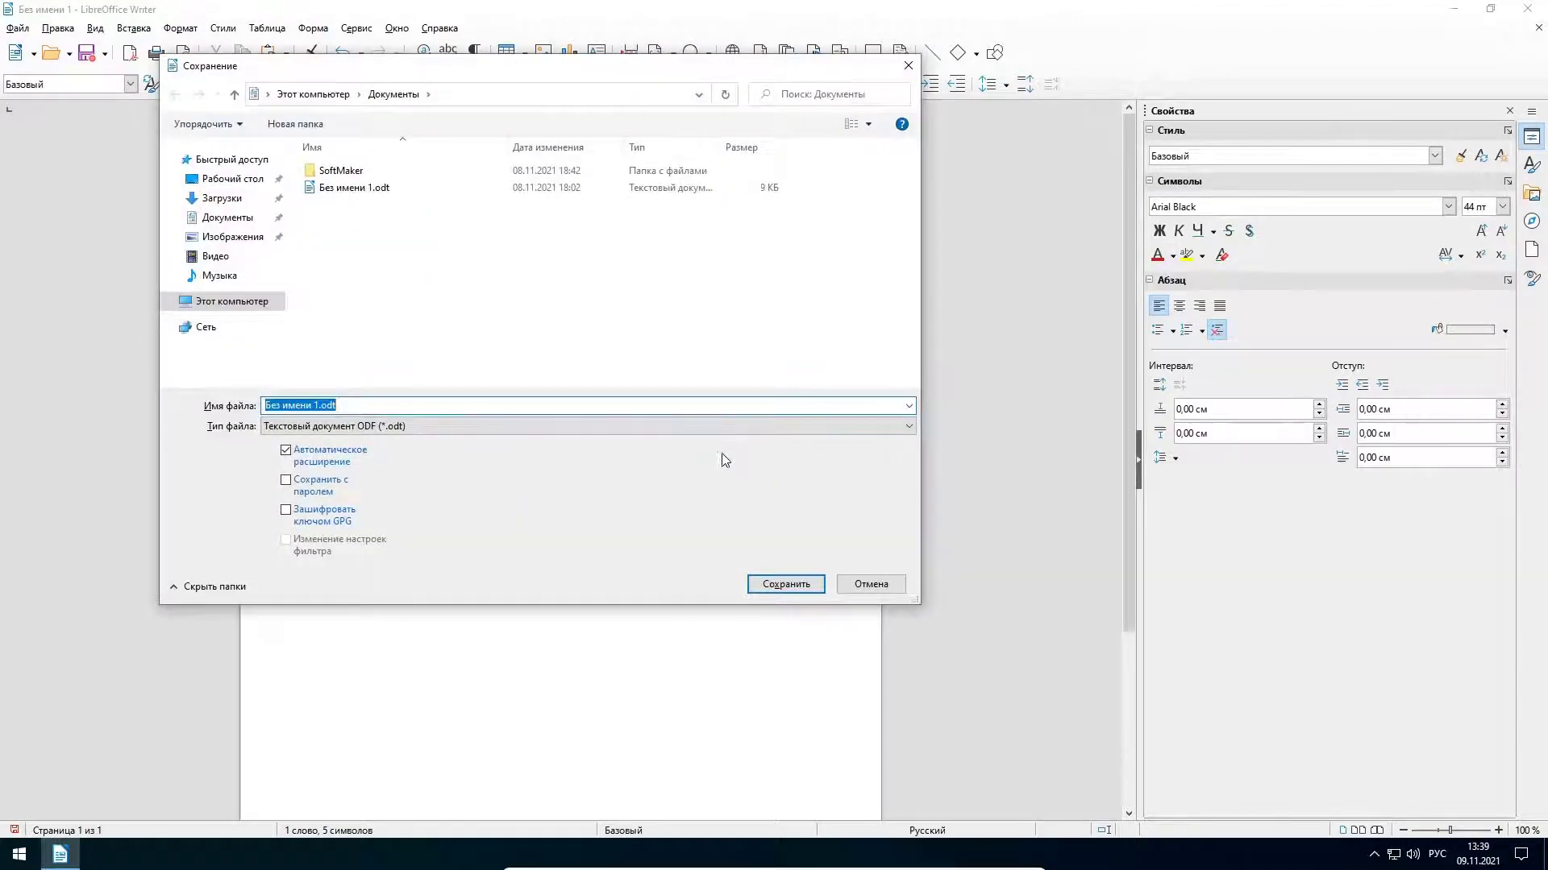
left_click(908, 426)
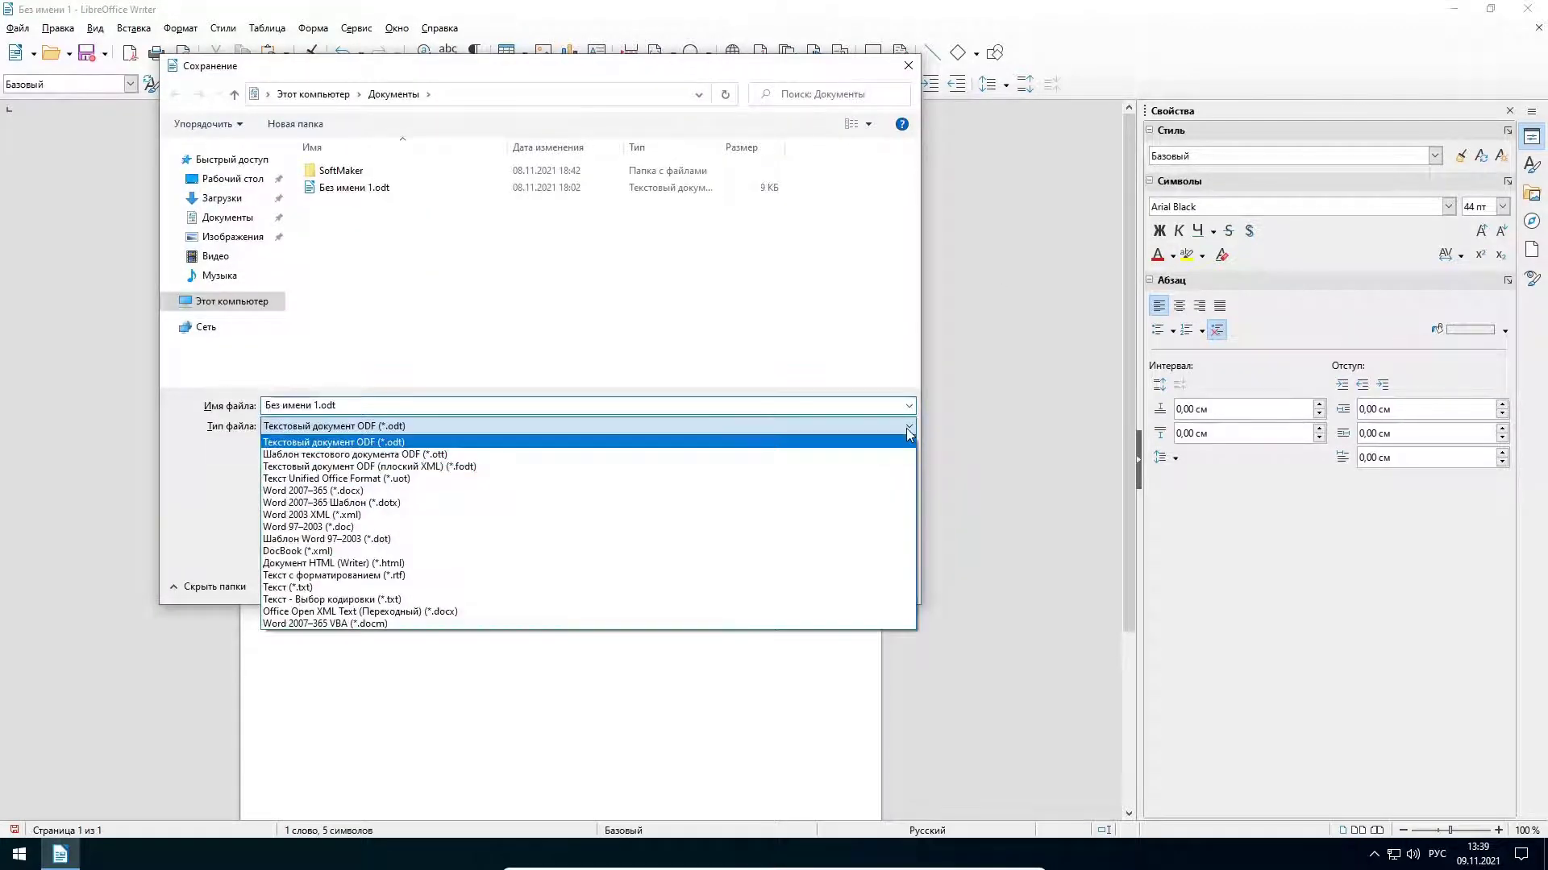
left_click(395, 491)
left_click(786, 589)
left_click(782, 488)
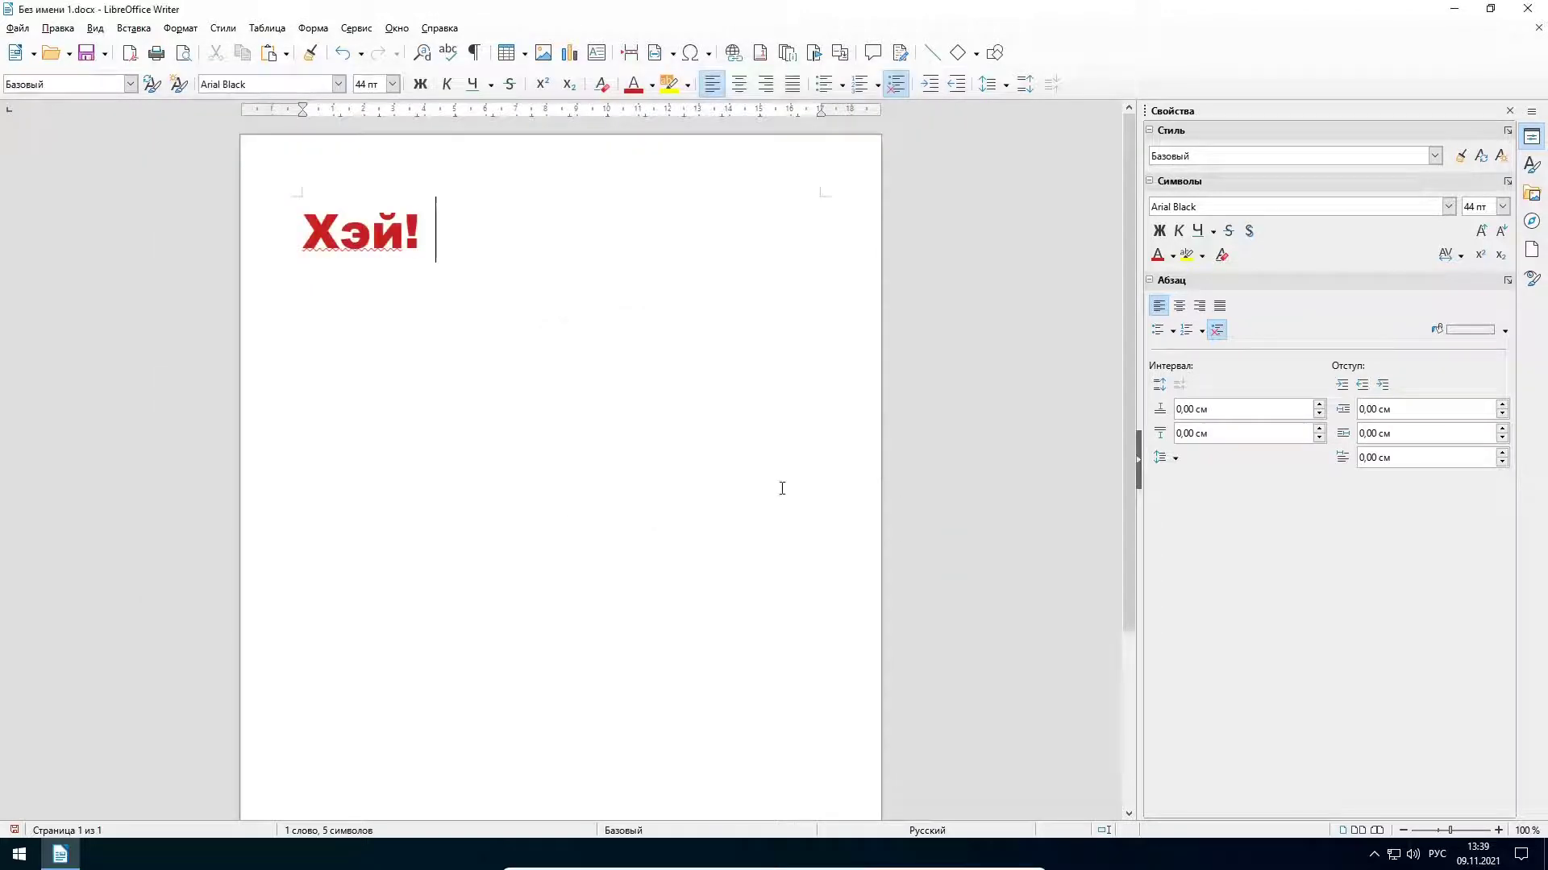
left_click(1527, 8)
double_click(30, 36)
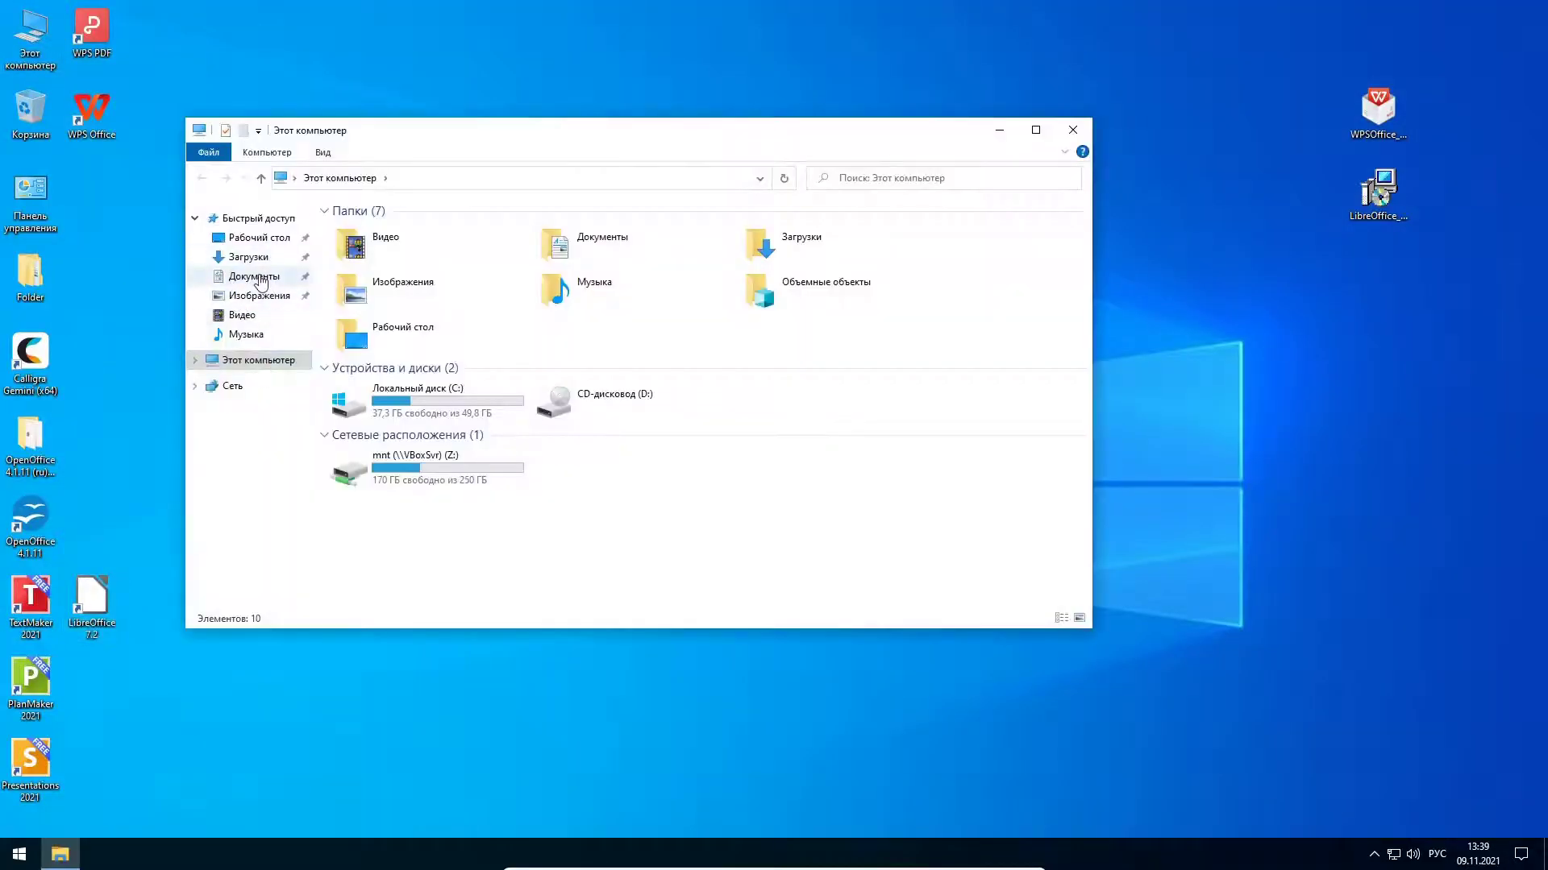
Step: Open Без имени 1.docx from Documents in WPS Office, then close WPS
left_click(259, 278)
left_click(367, 248)
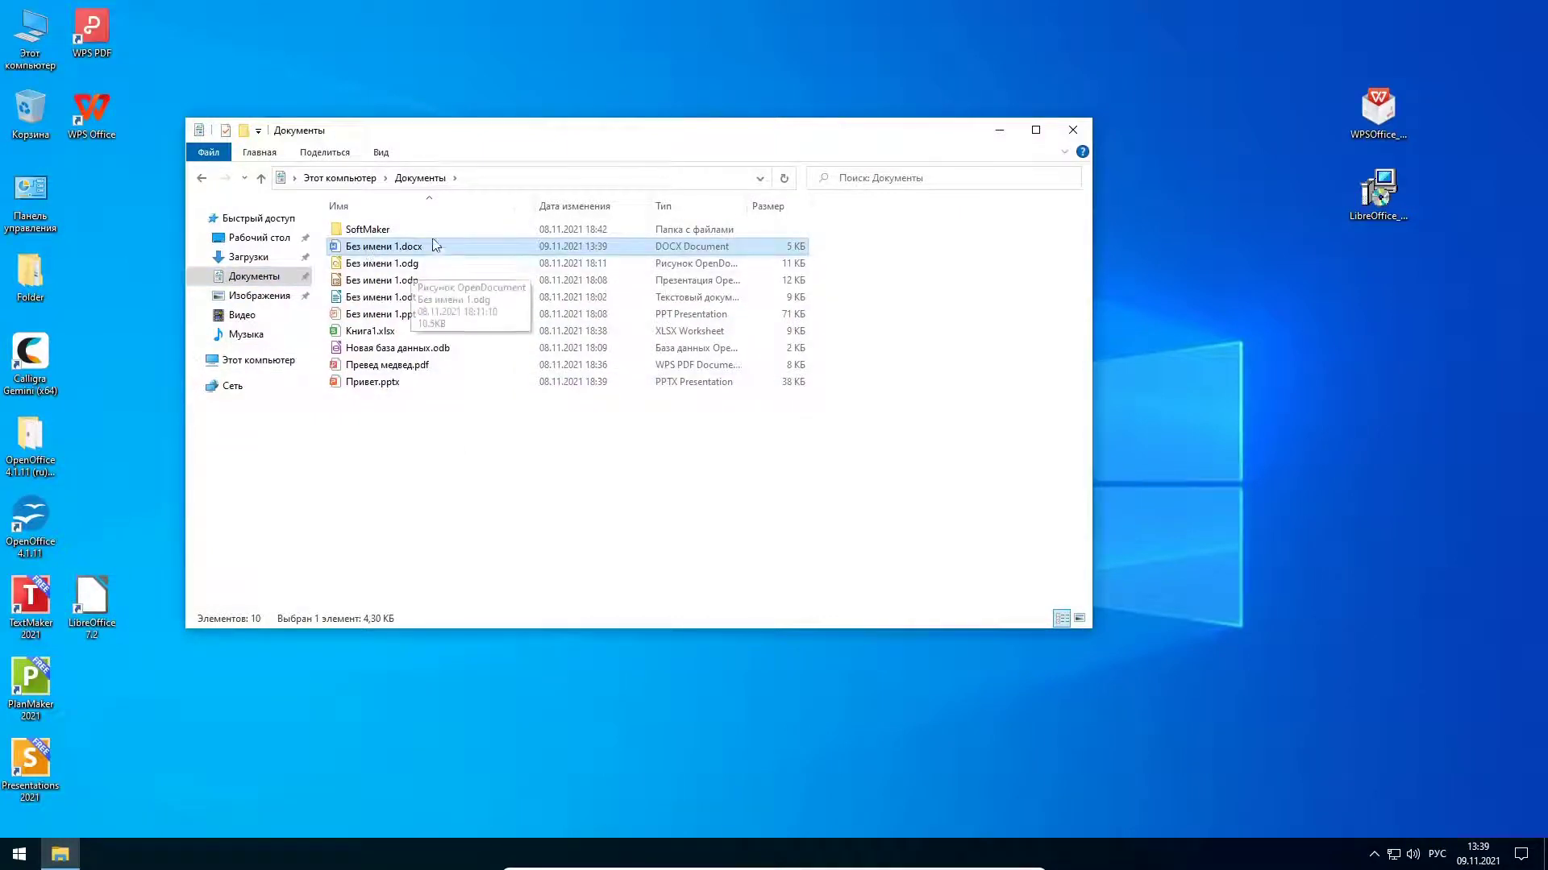
mouse_move(384, 246)
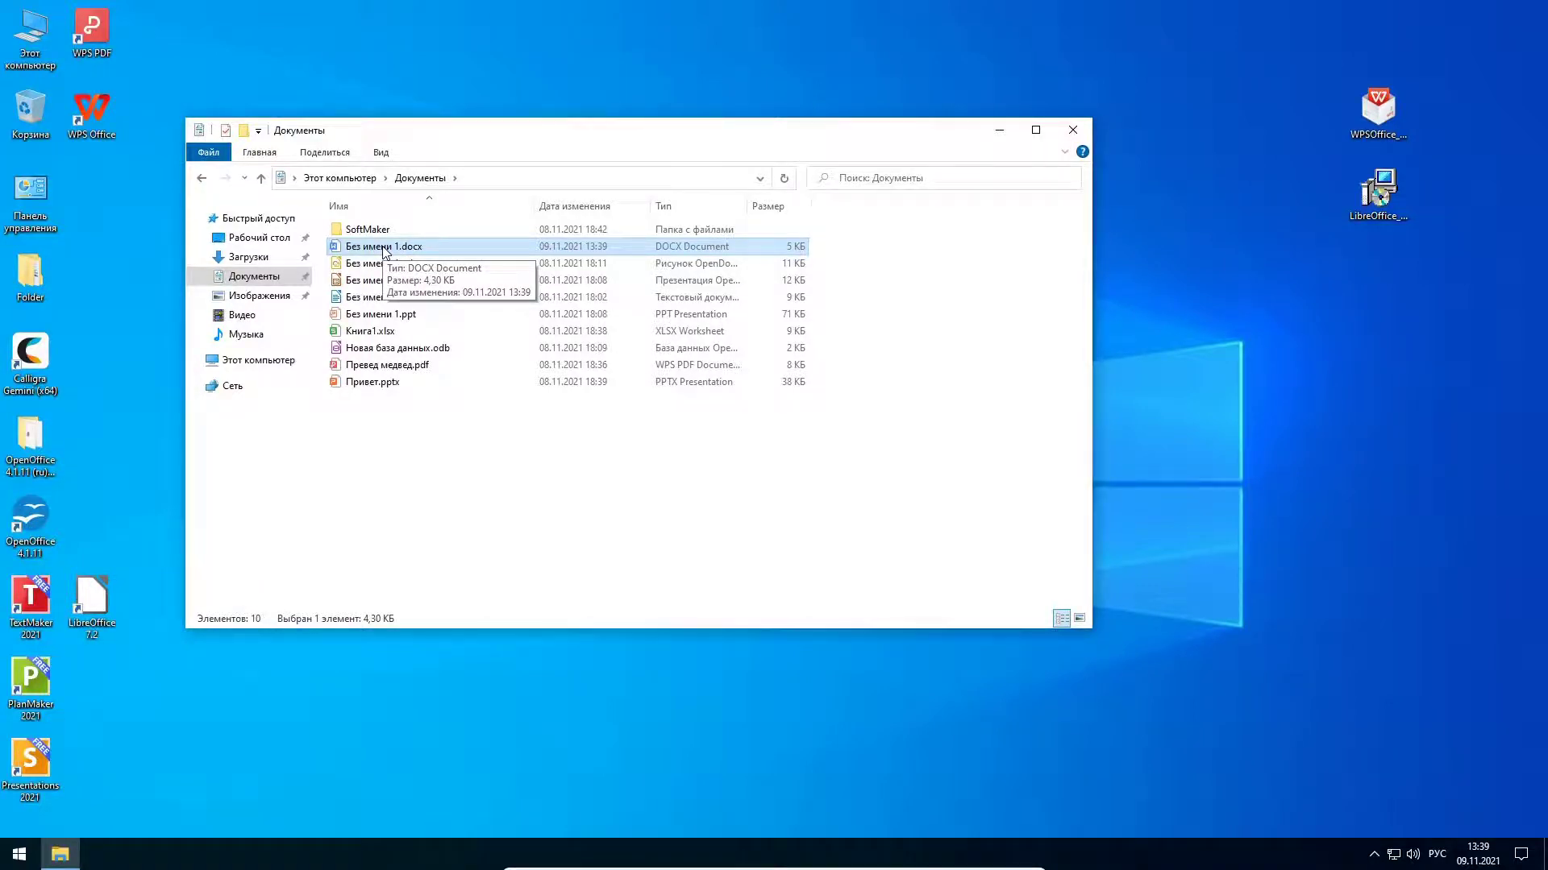
double_click(383, 248)
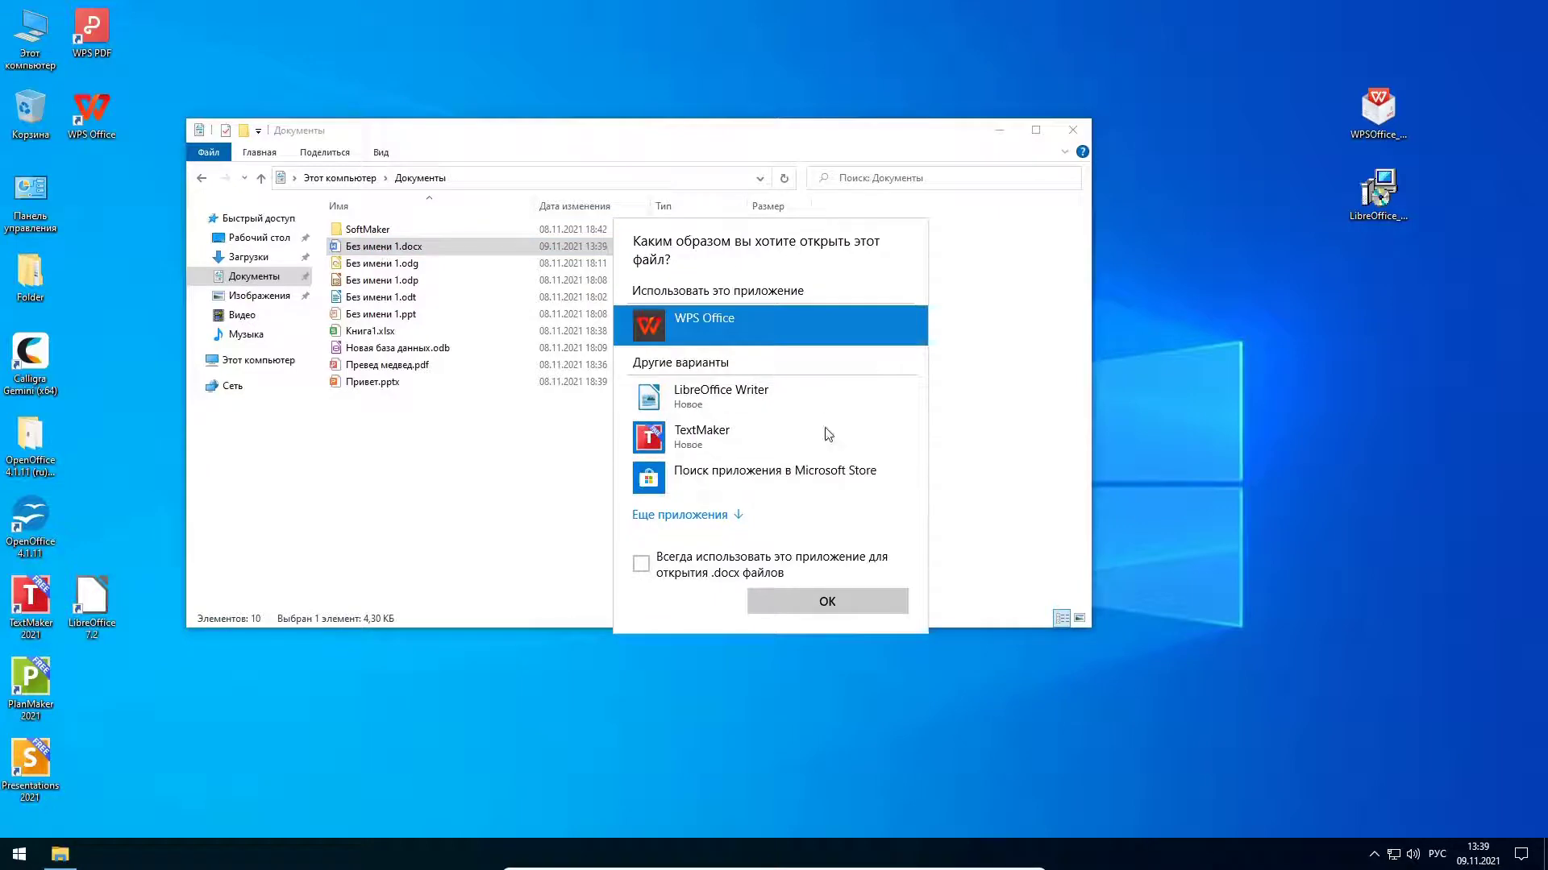
left_click(831, 617)
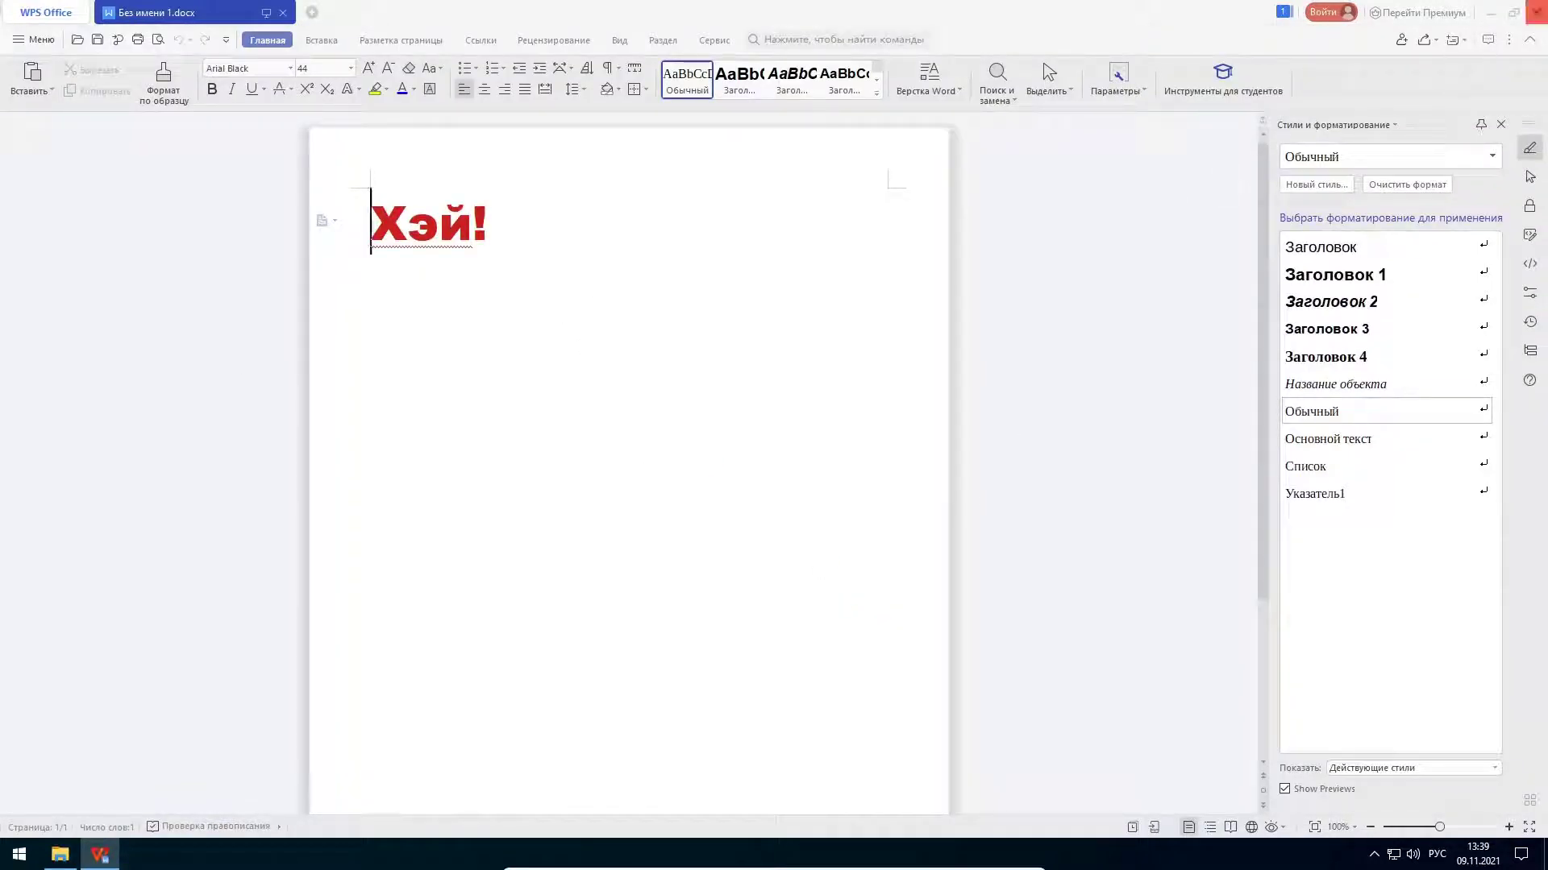
left_click(1535, 12)
double_click(28, 765)
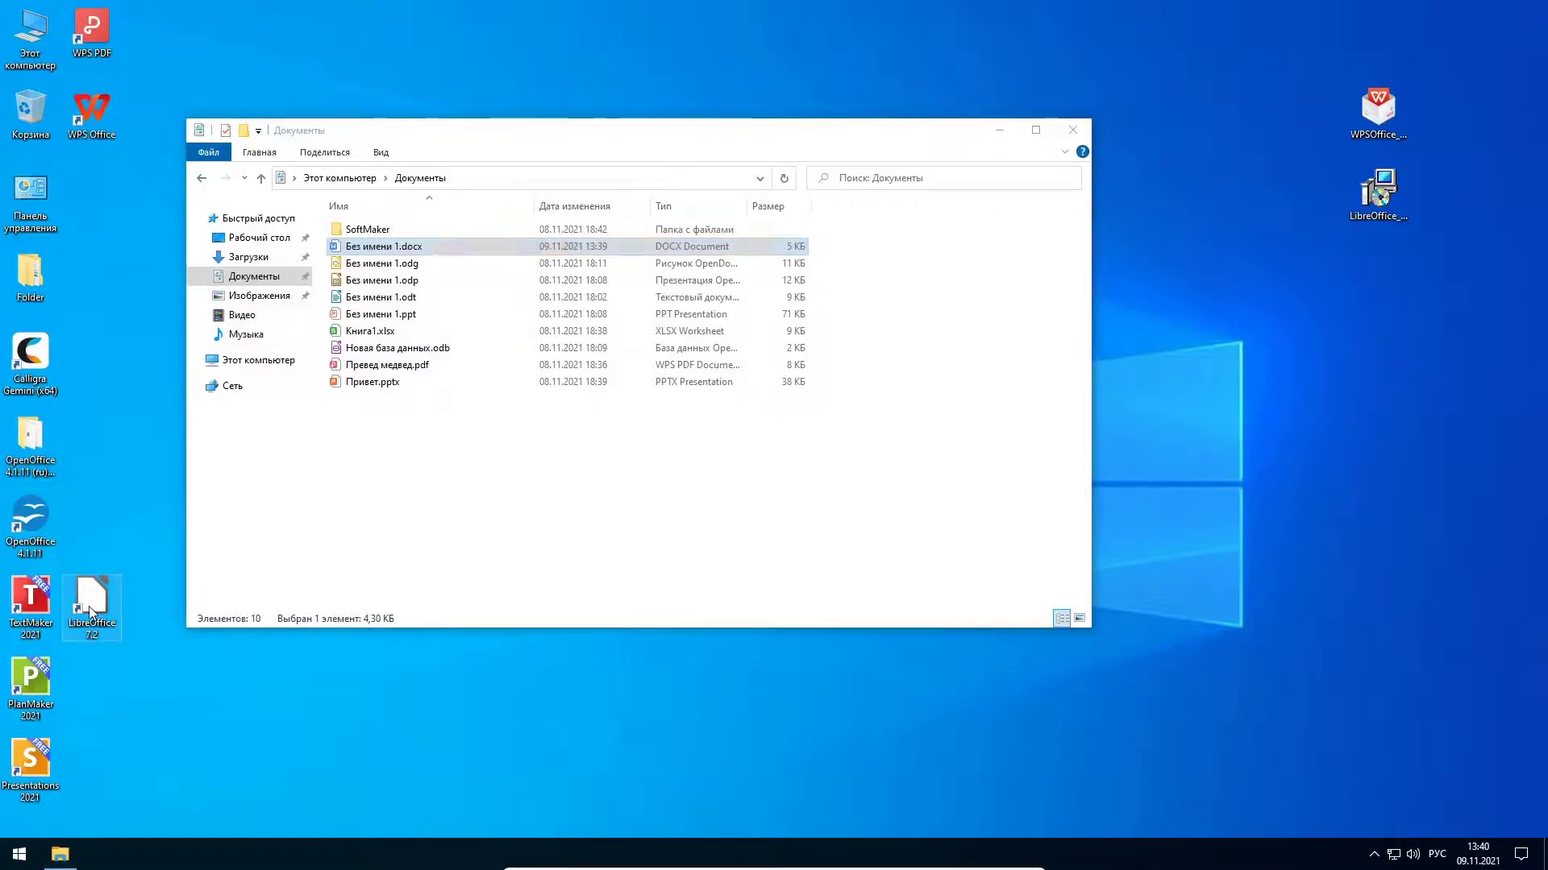
Step: Insert a 6×6 table in a new Writer document and fill three rows with Cyrillic text
left_click(89, 266)
left_click(524, 54)
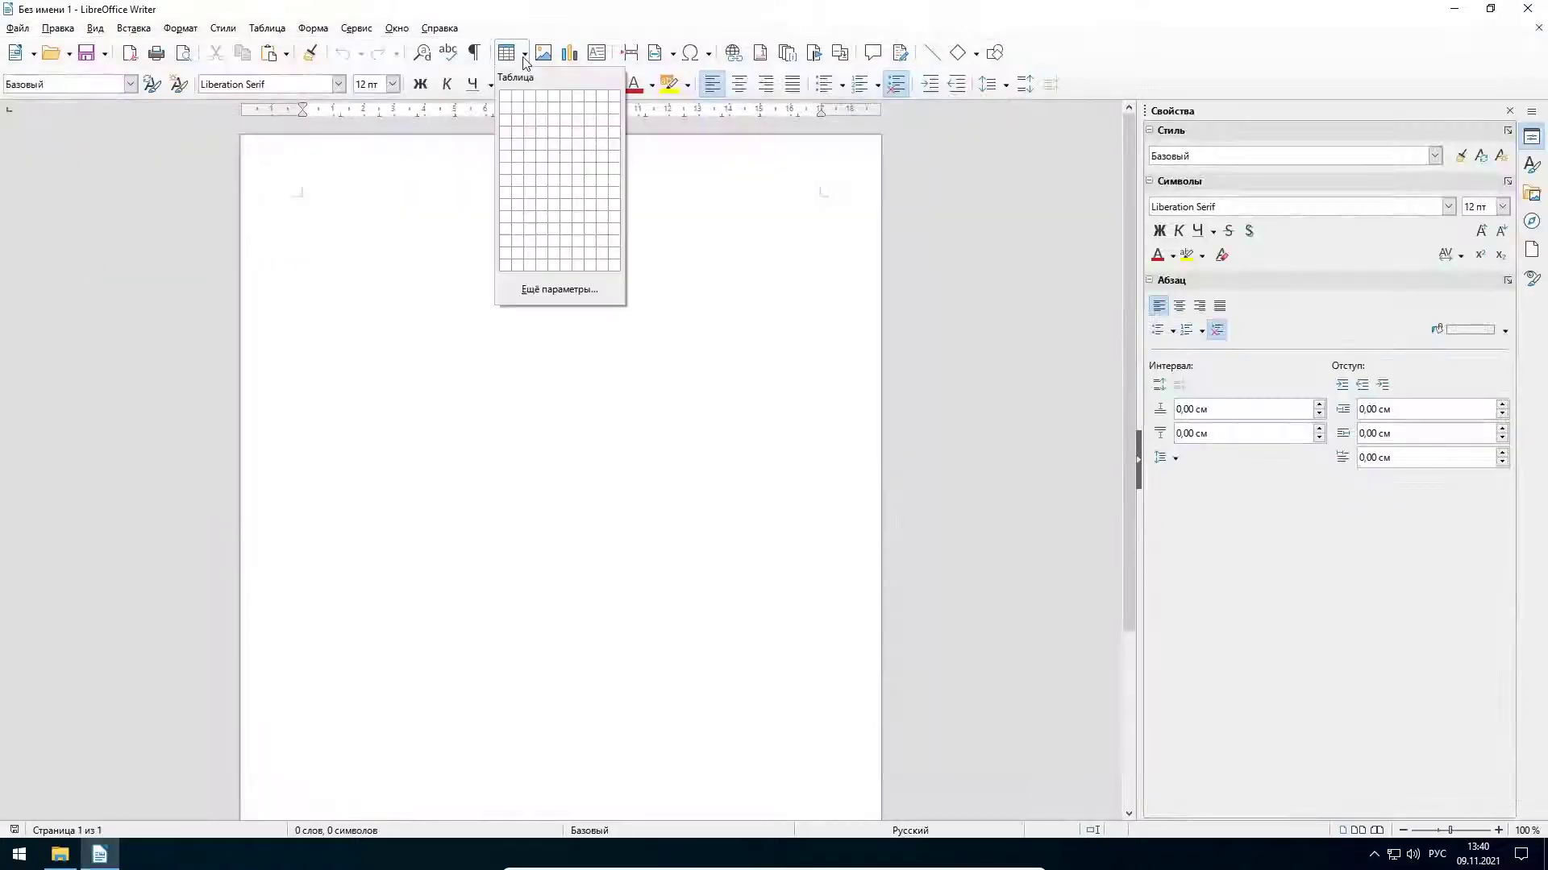
left_click(564, 158)
type("Дваорвжаор")
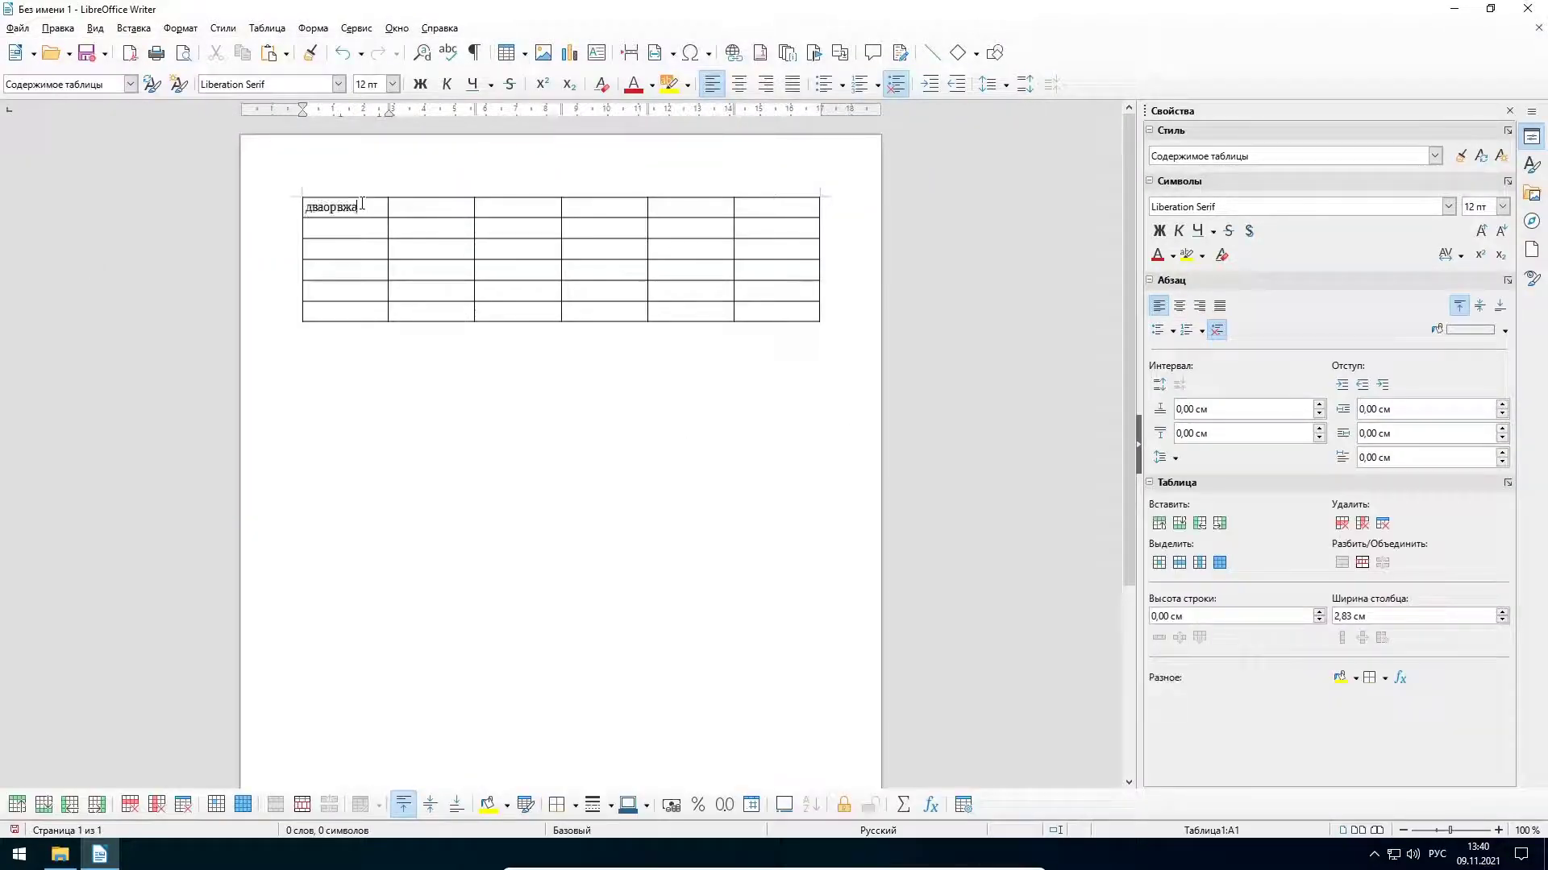
key("Tab")
type("длвыаоаитпыждлвоти\tЛитжвдати\tЗвщвороыудшпр\tЖдварампдоуыфп\tОлдрывквпкдлоп")
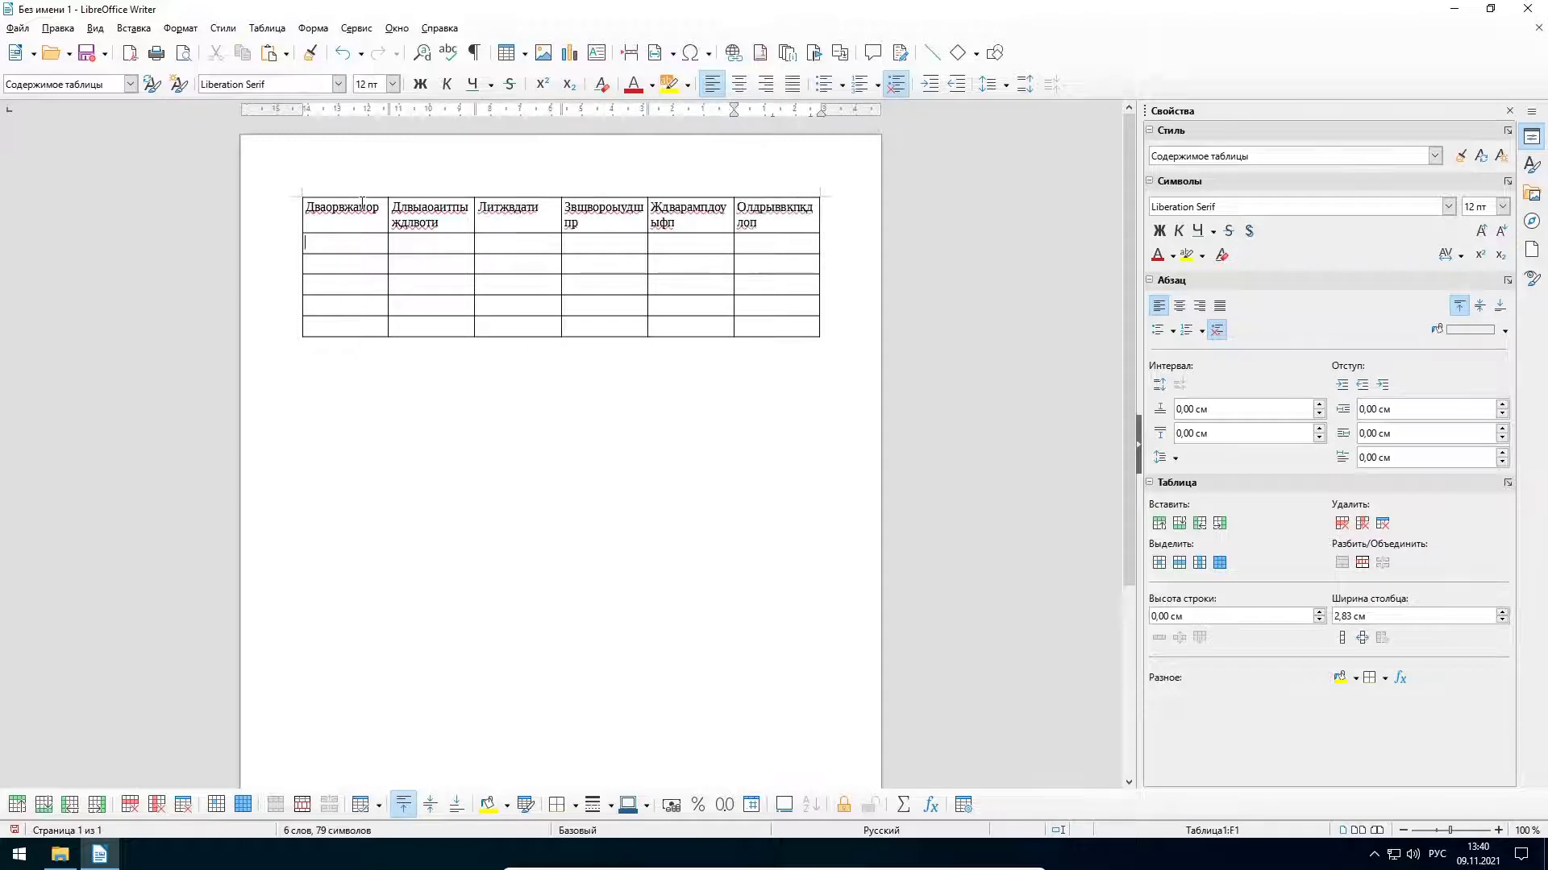
type("\tЛждваоарпиждлвыр\tЛопсвопав\tЛрпрслорпс\tЛопослрпс\tЛоопсьрпс\tЛрпрслрпслопамдолраммдлорамлоормлоралрп\tЛорпадрглддлгп\tЛоралдгоналдгонра\tД")
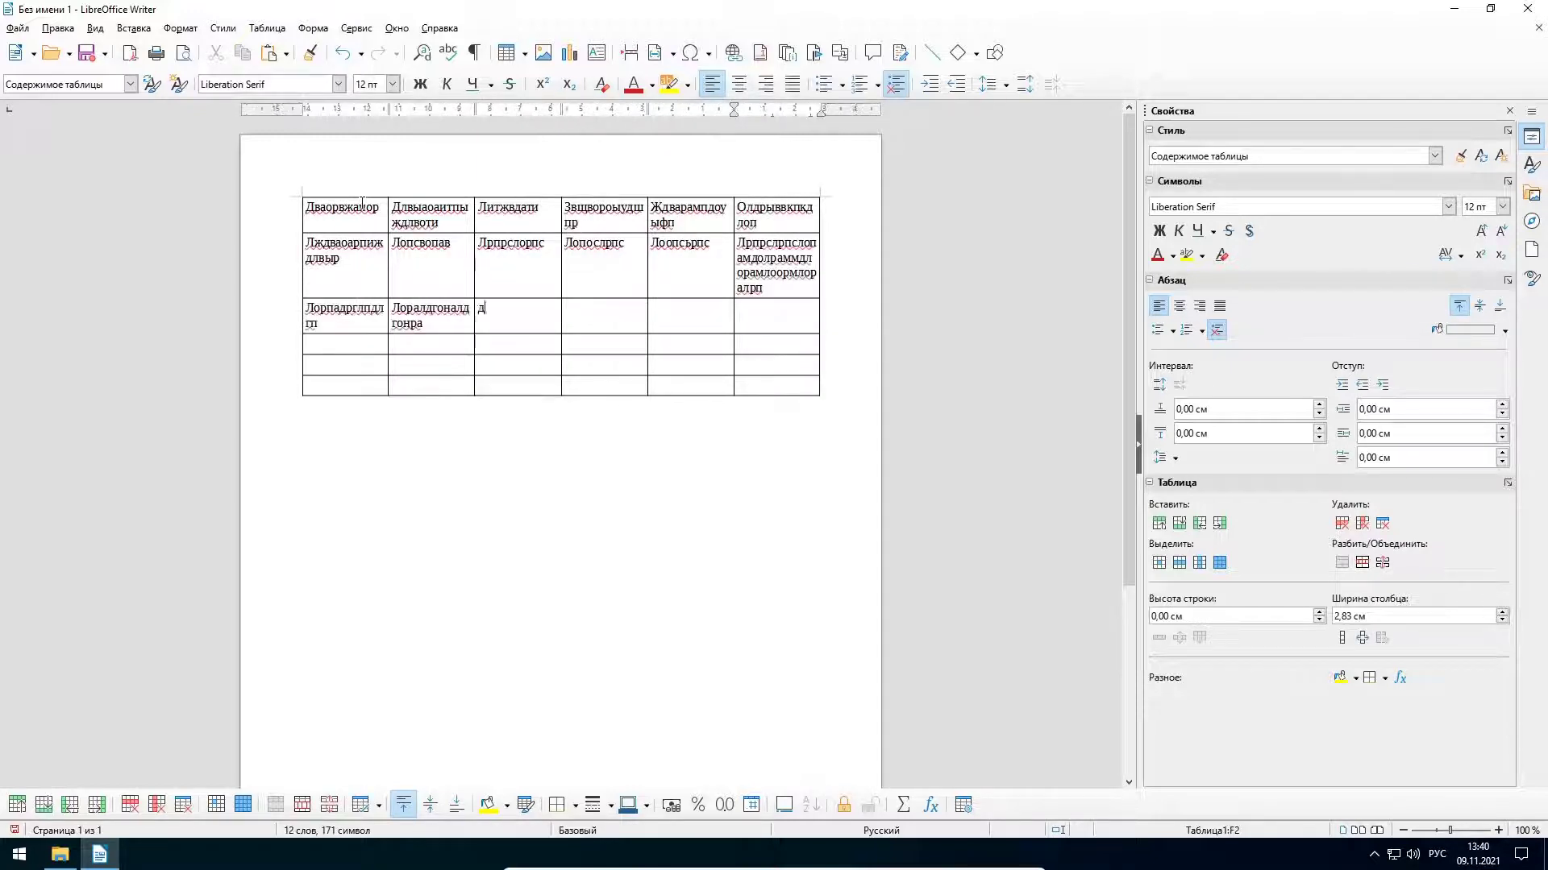
type("ршапдорадоорадр\tДоорадорадора\tдщрадорадро")
key("Tab")
type("долрадо")
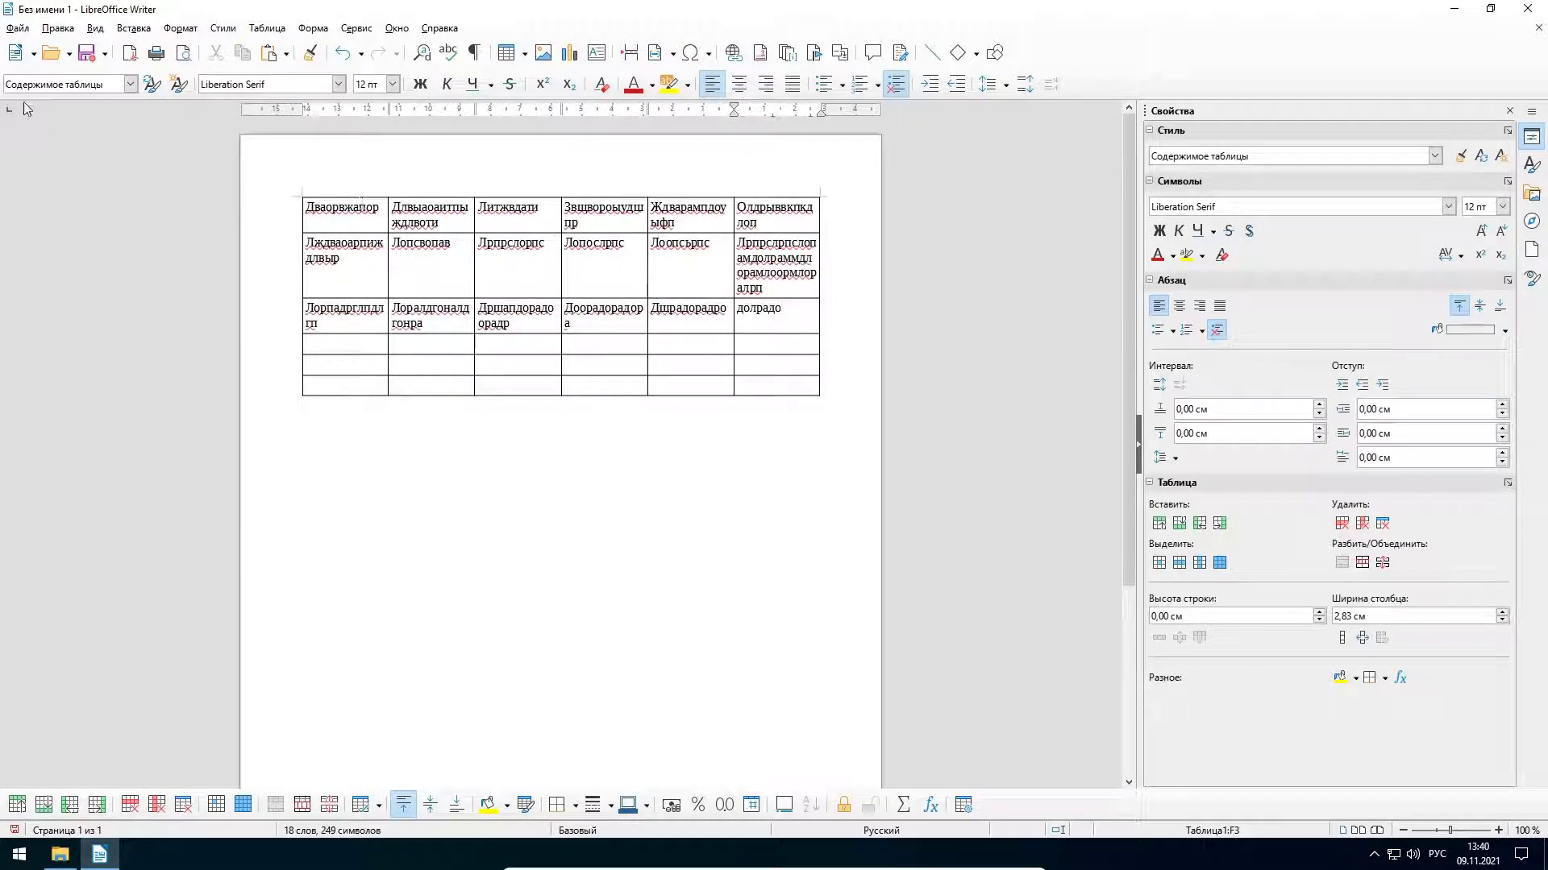
Step: Save the document as Табличко.docx in Word format
left_click(16, 32)
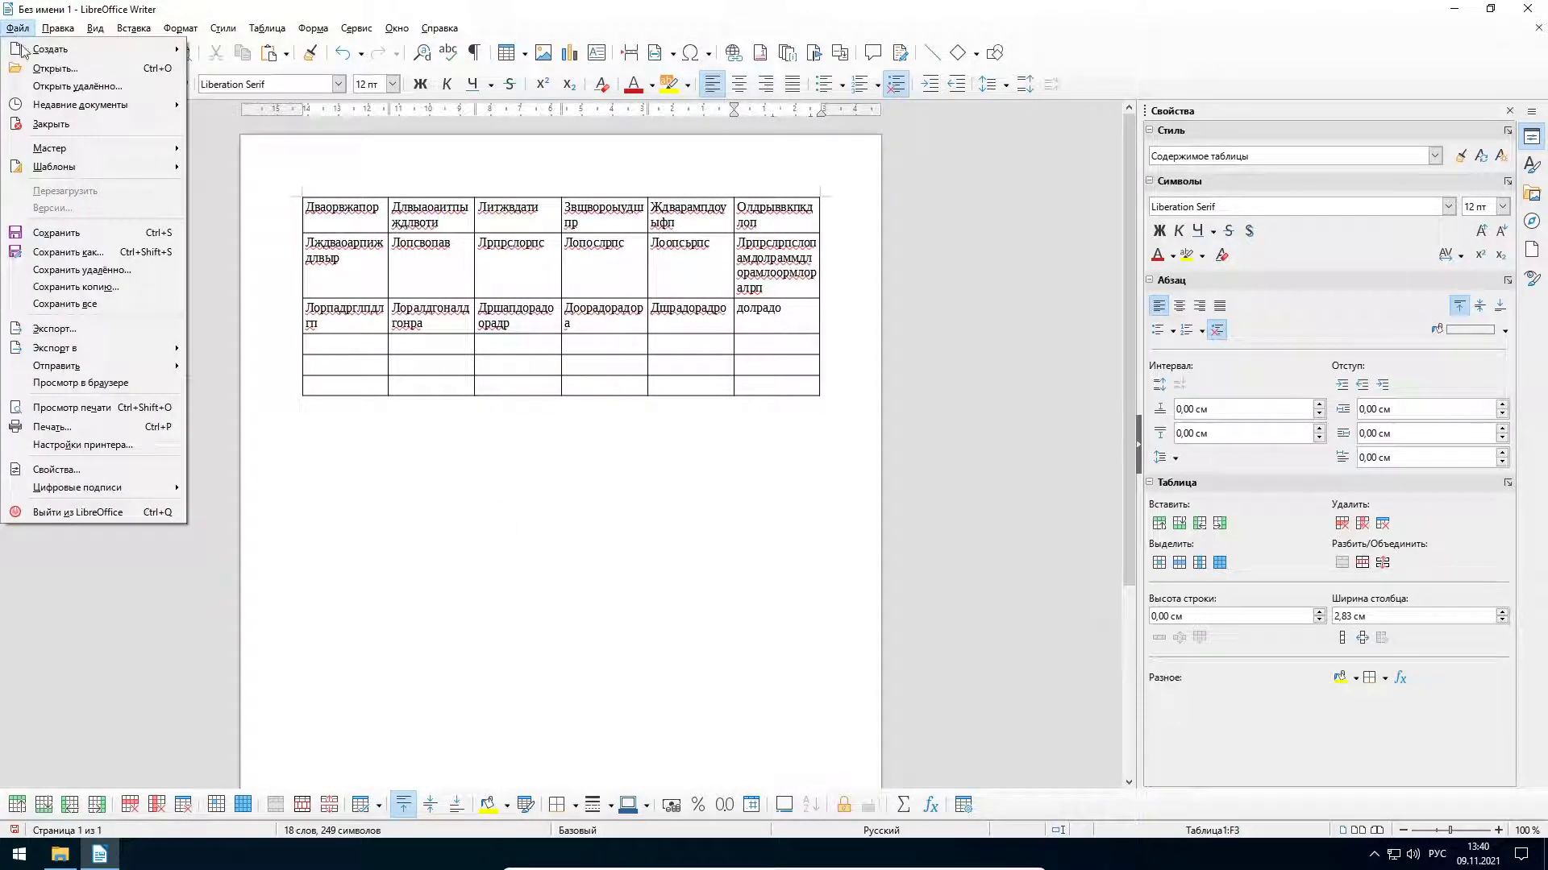
left_click(69, 251)
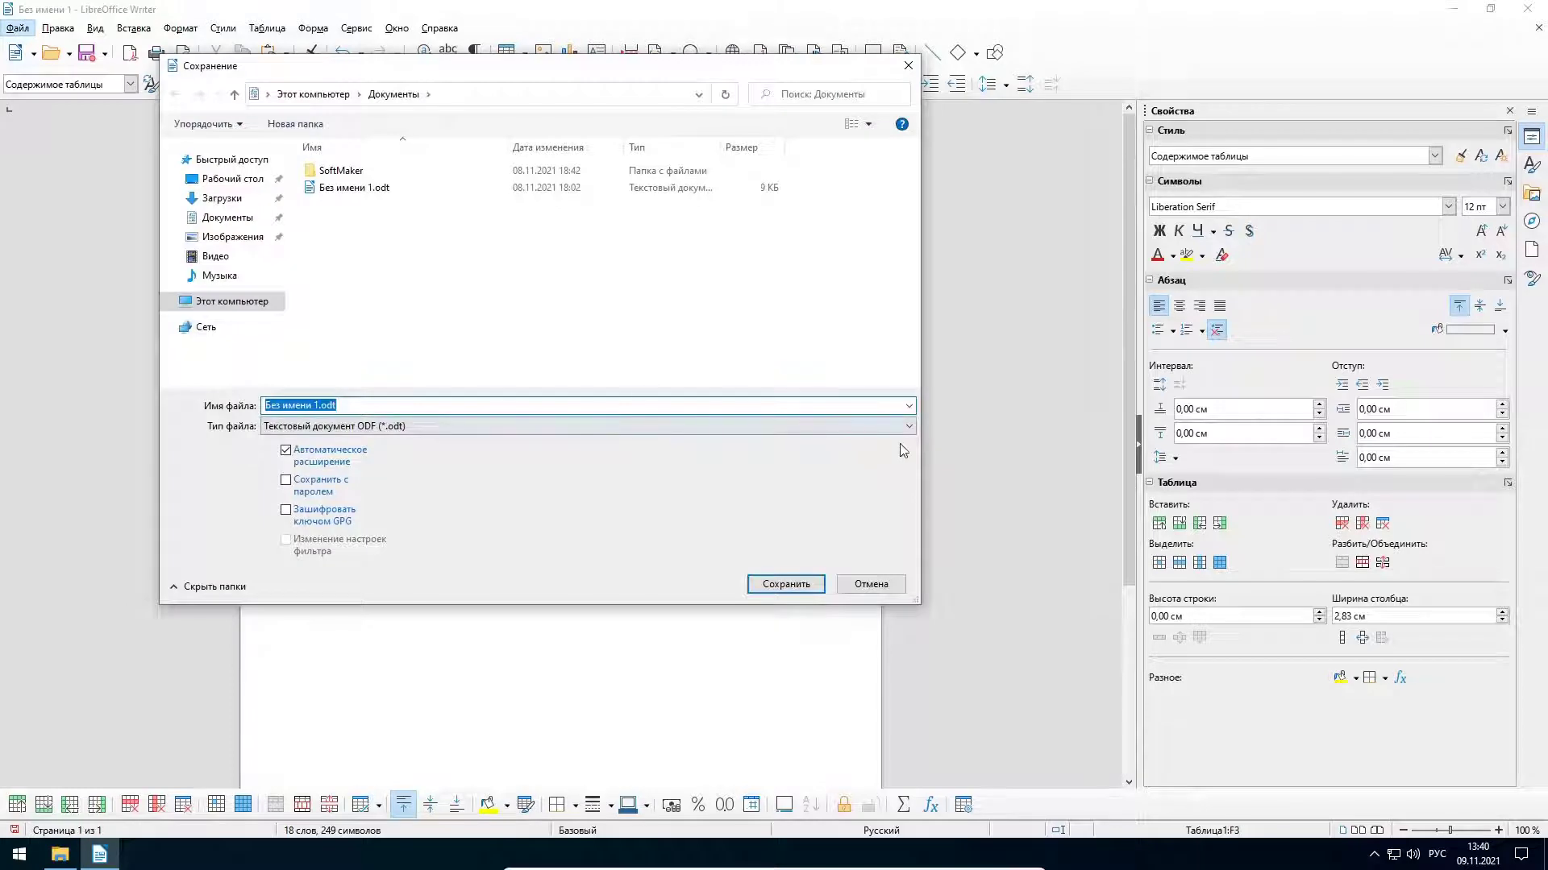
left_click(908, 426)
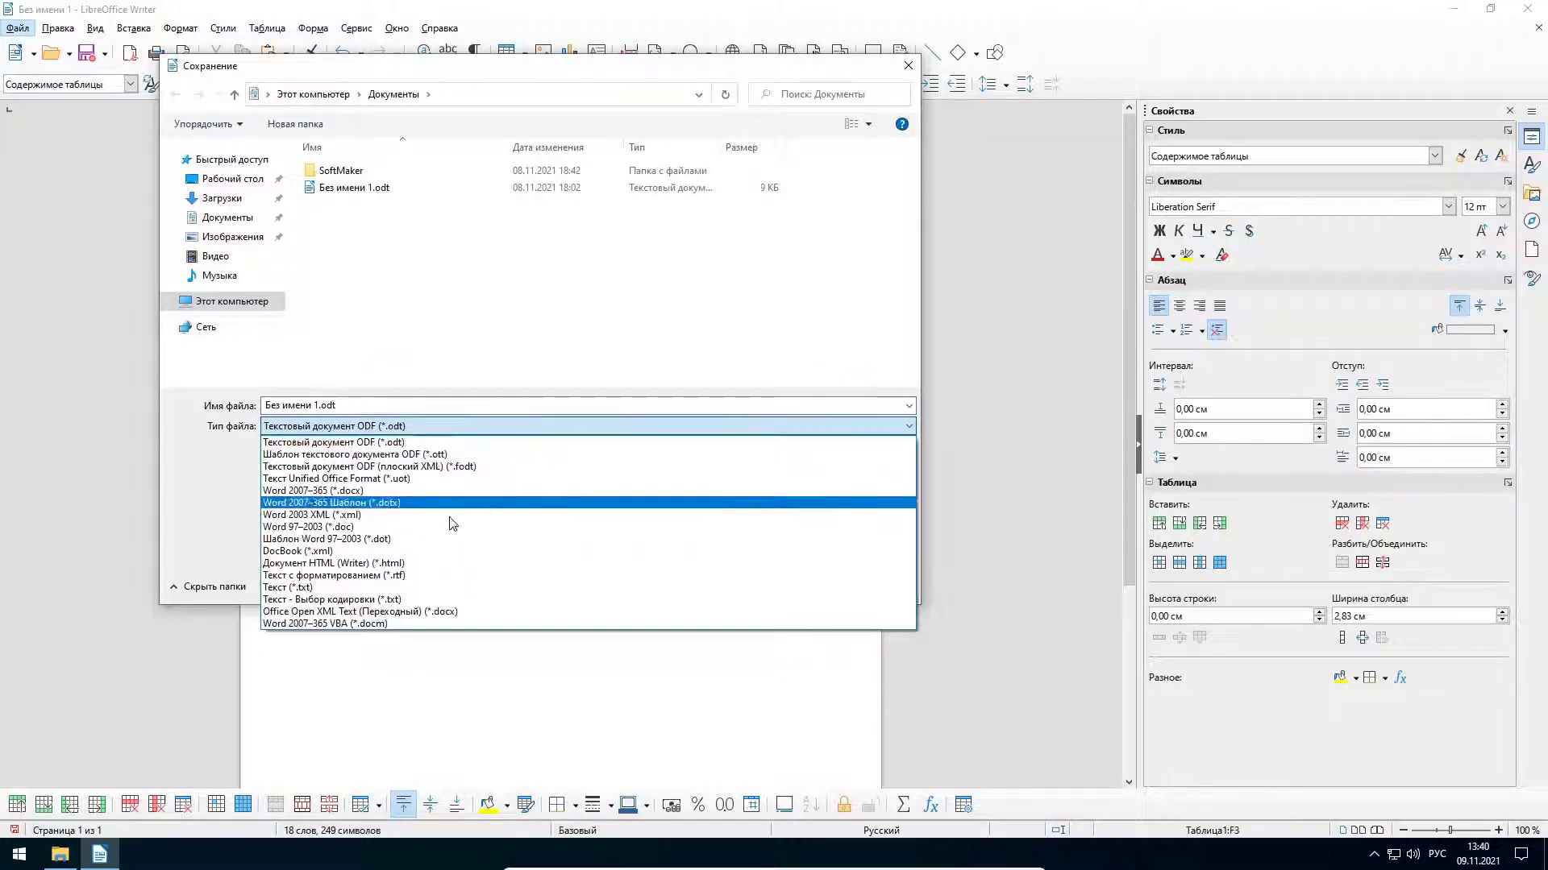
left_click(507, 491)
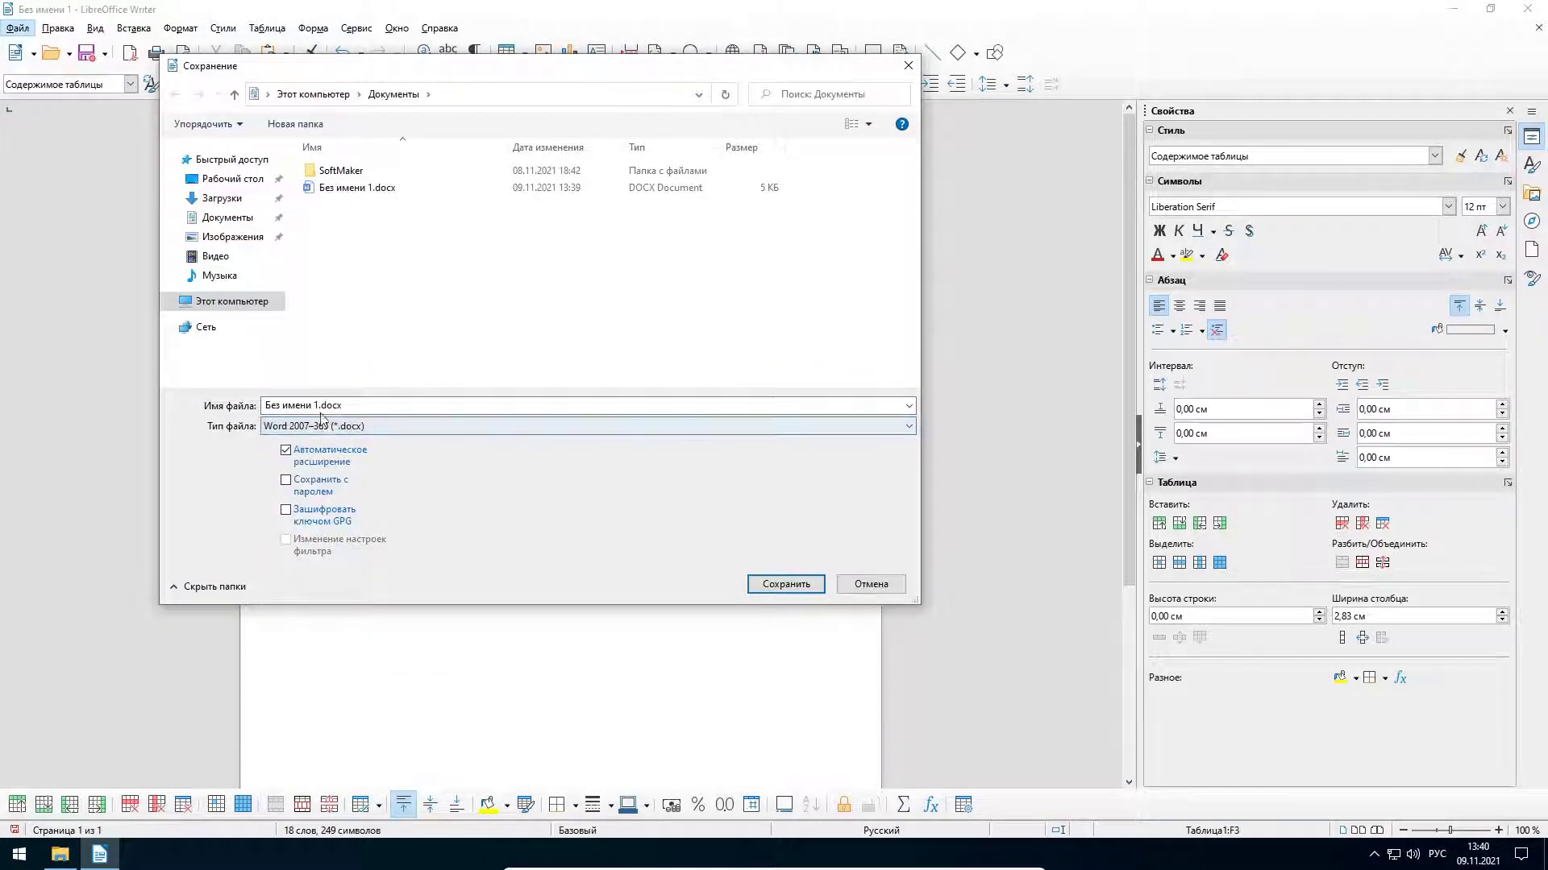
key("shift+Tab")
key("BackSpace")
type("Ta")
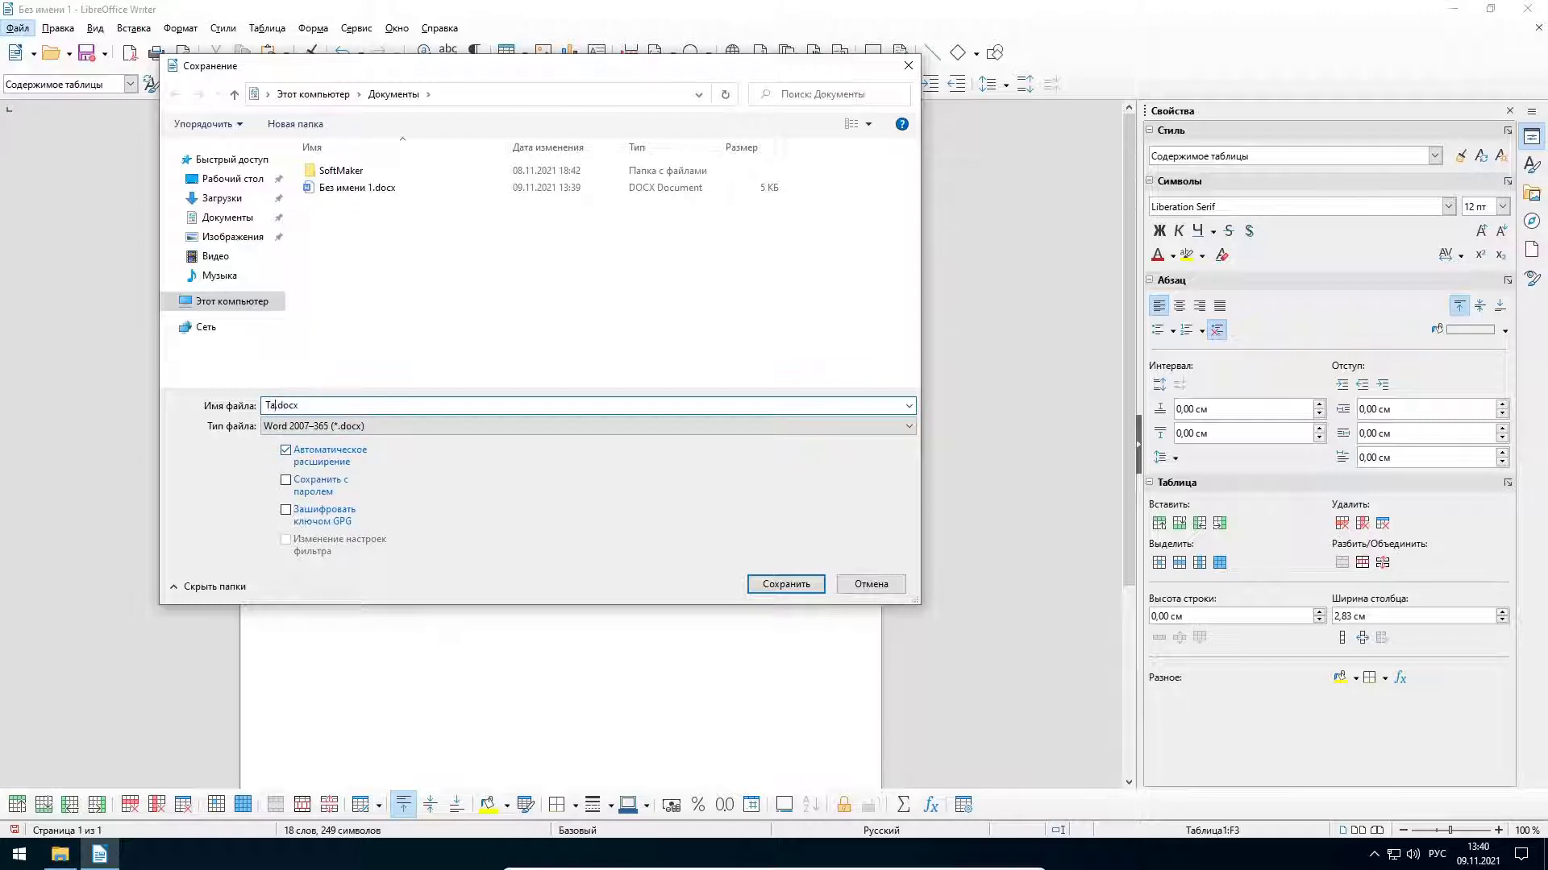
left_click(786, 584)
left_click(818, 485)
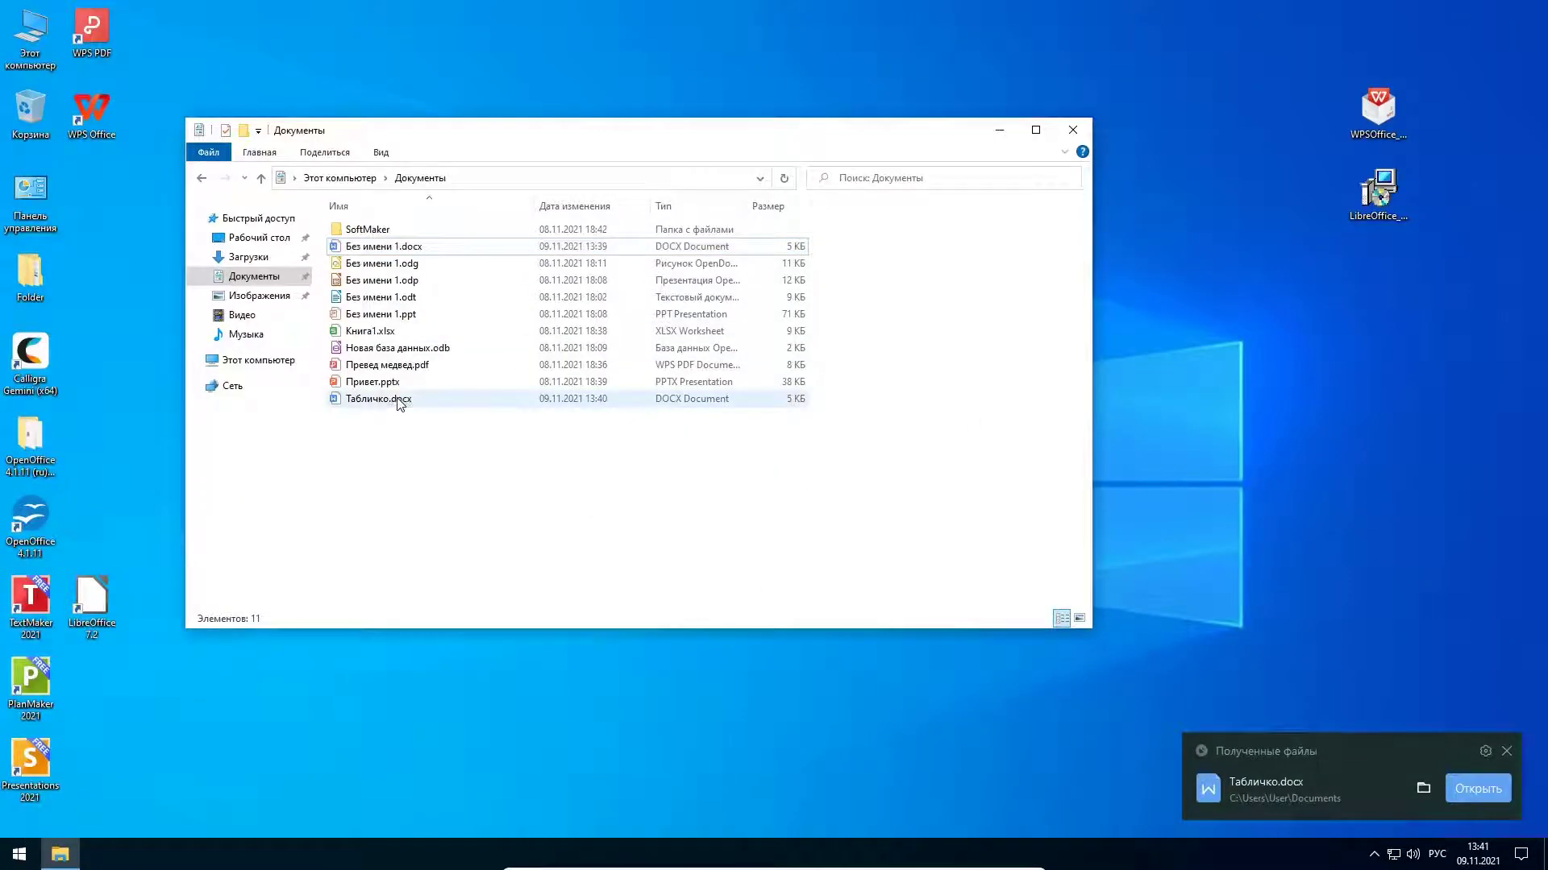
double_click(400, 401)
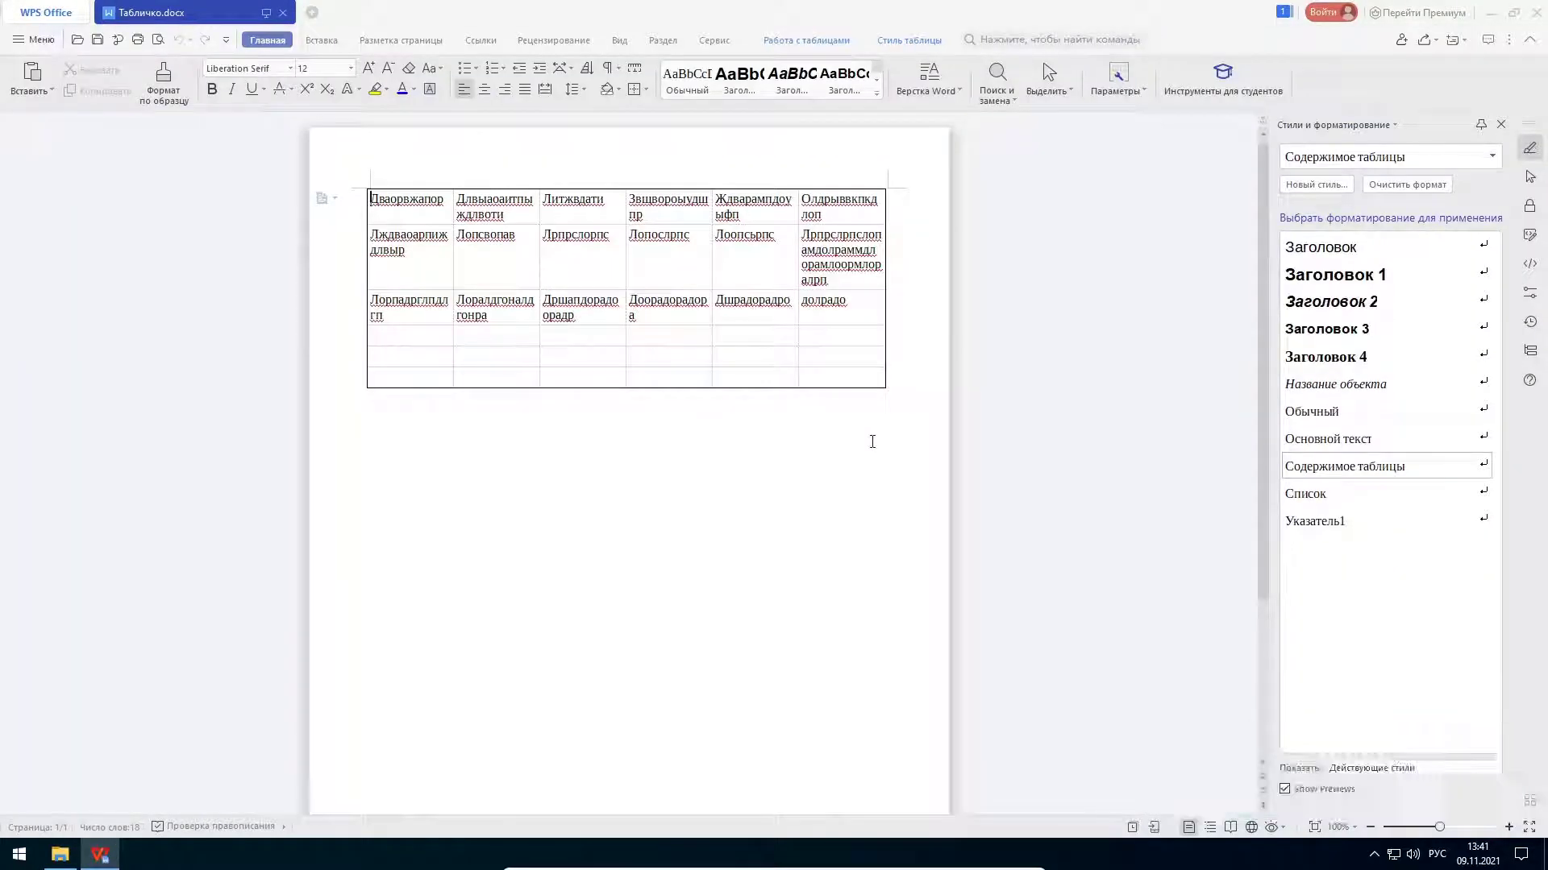
left_click(821, 351)
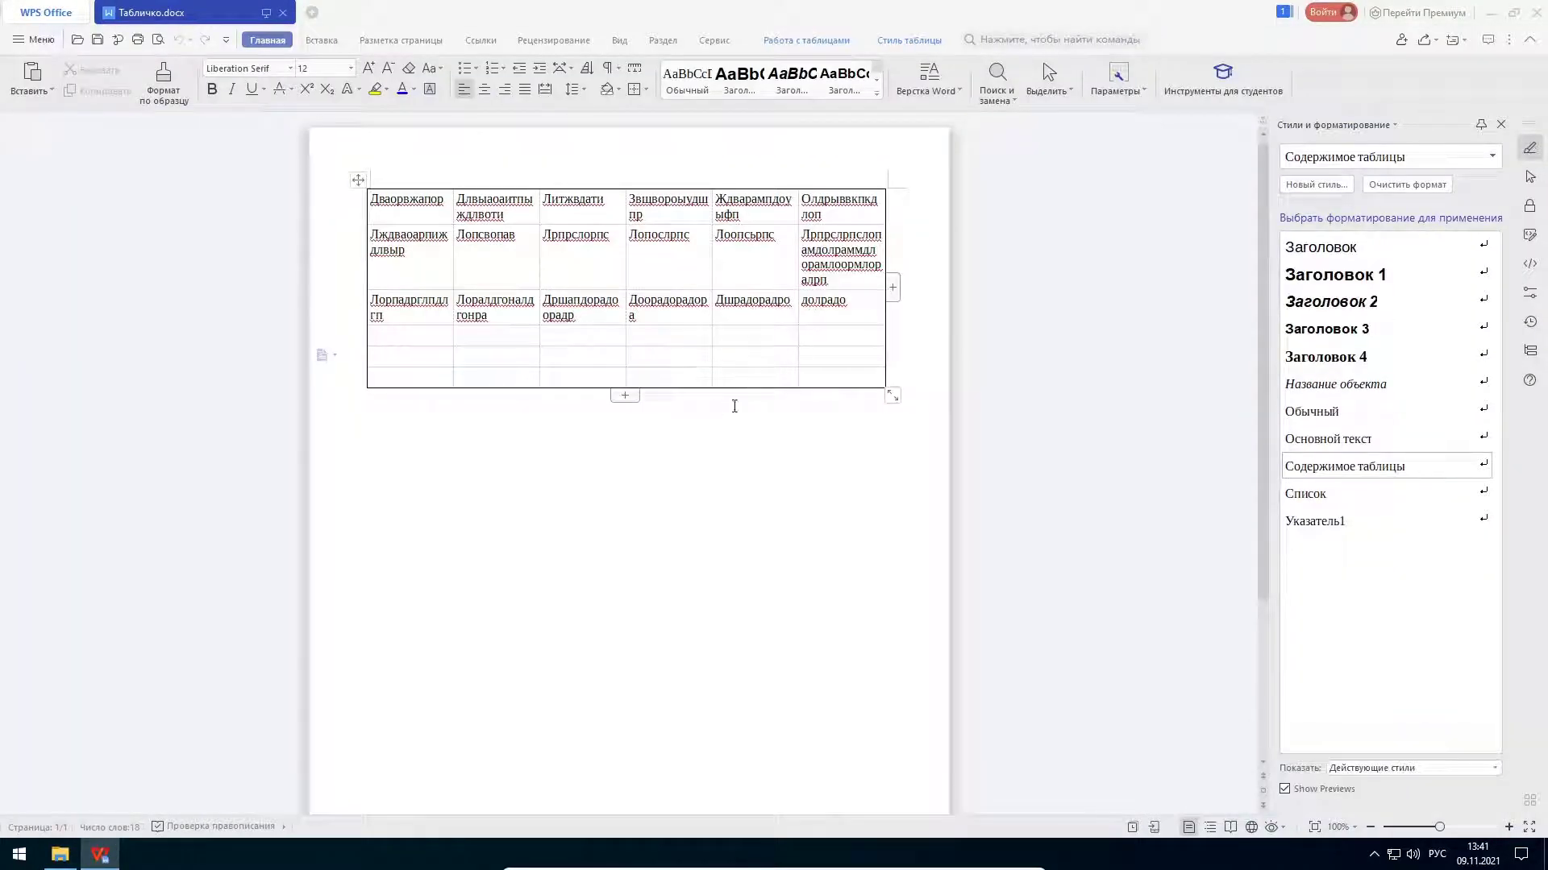
scroll(734, 405, "up", 3, "ctrl")
scroll(570, 452, "up", 1, "ctrl")
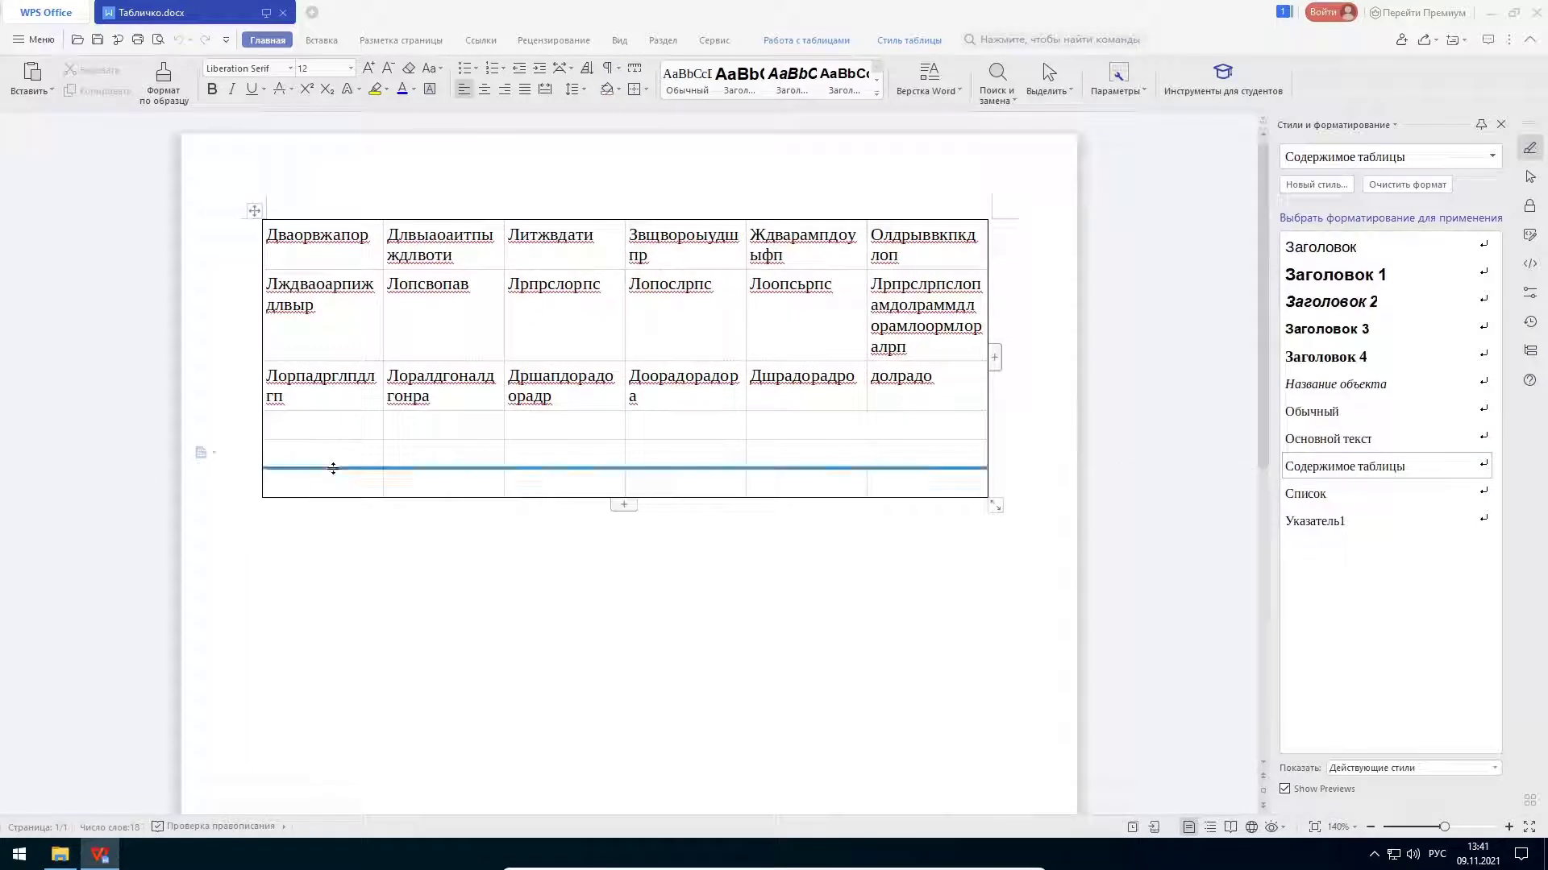
left_click_drag(333, 469, 332, 467)
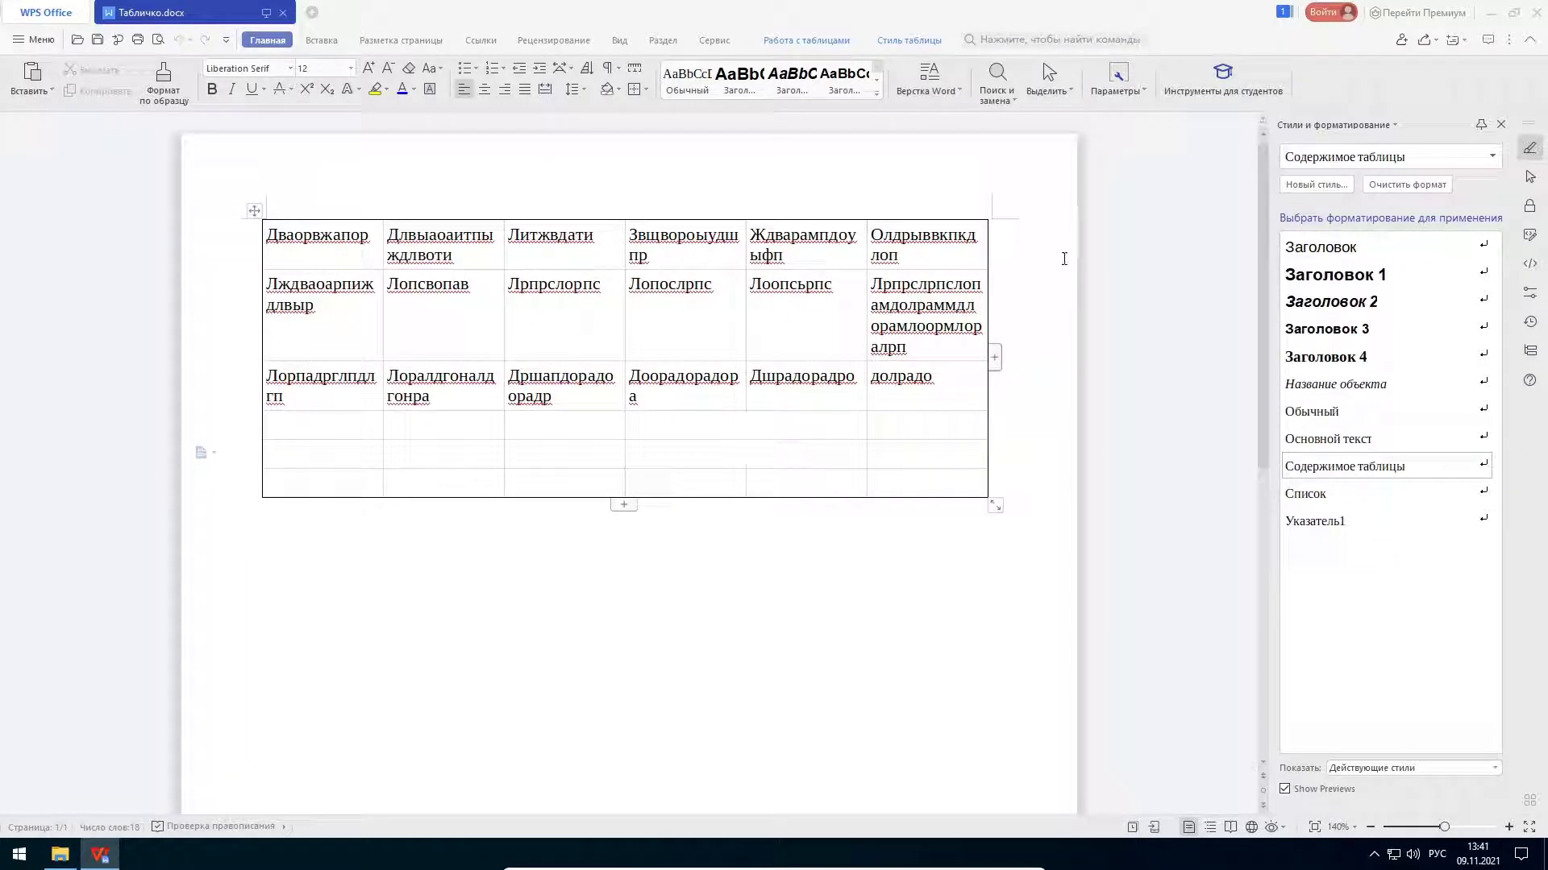
left_click(1537, 11)
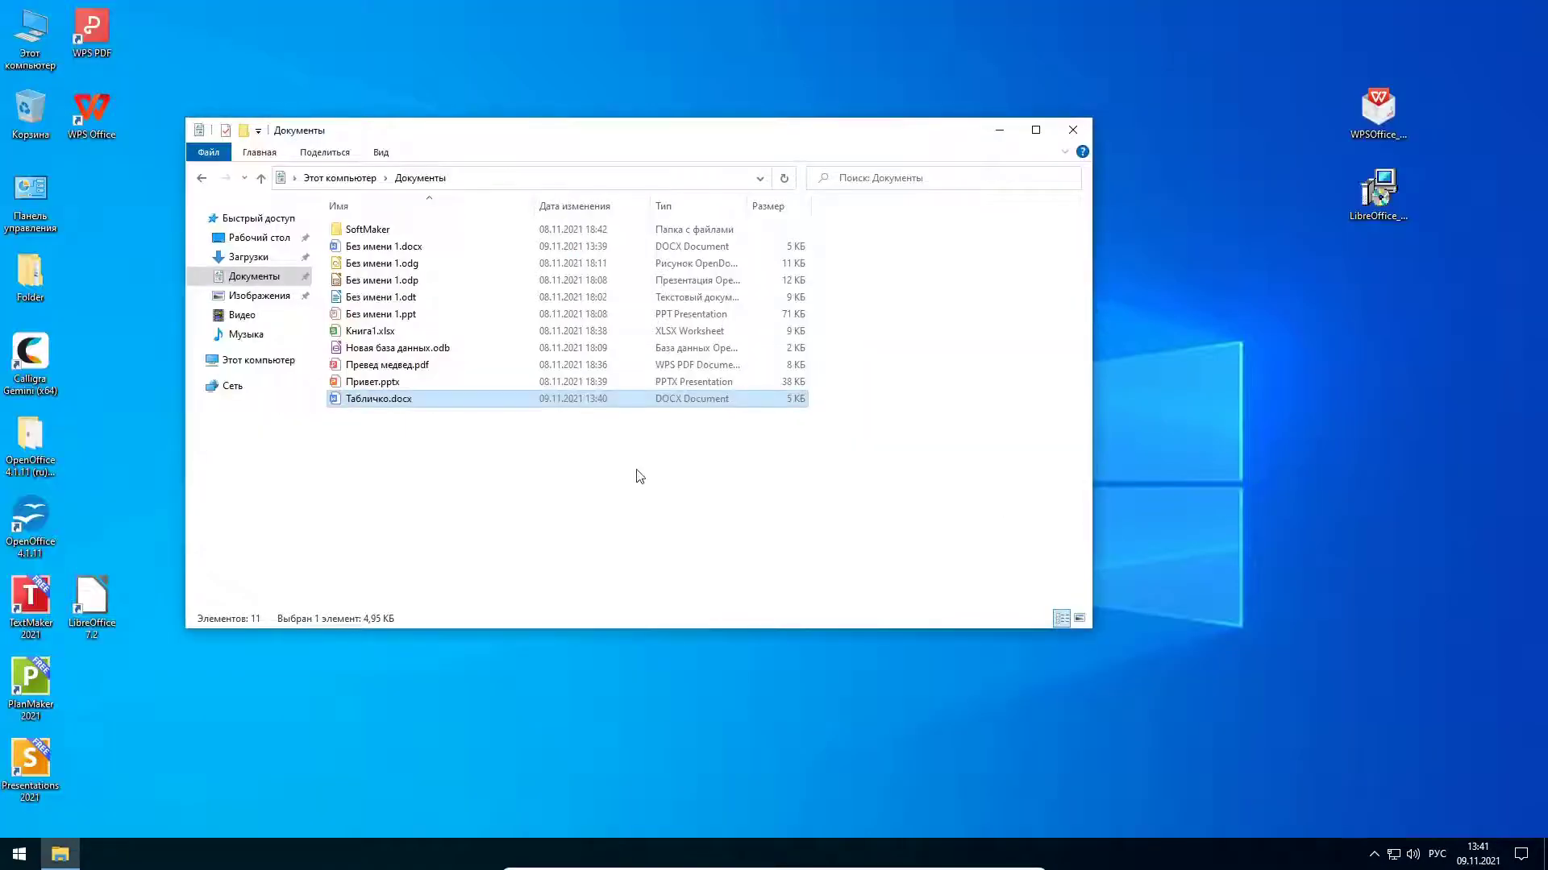
Step: Launch Apache OpenOffice and open Табличко.docx through its Open dialog
right_click(414, 403)
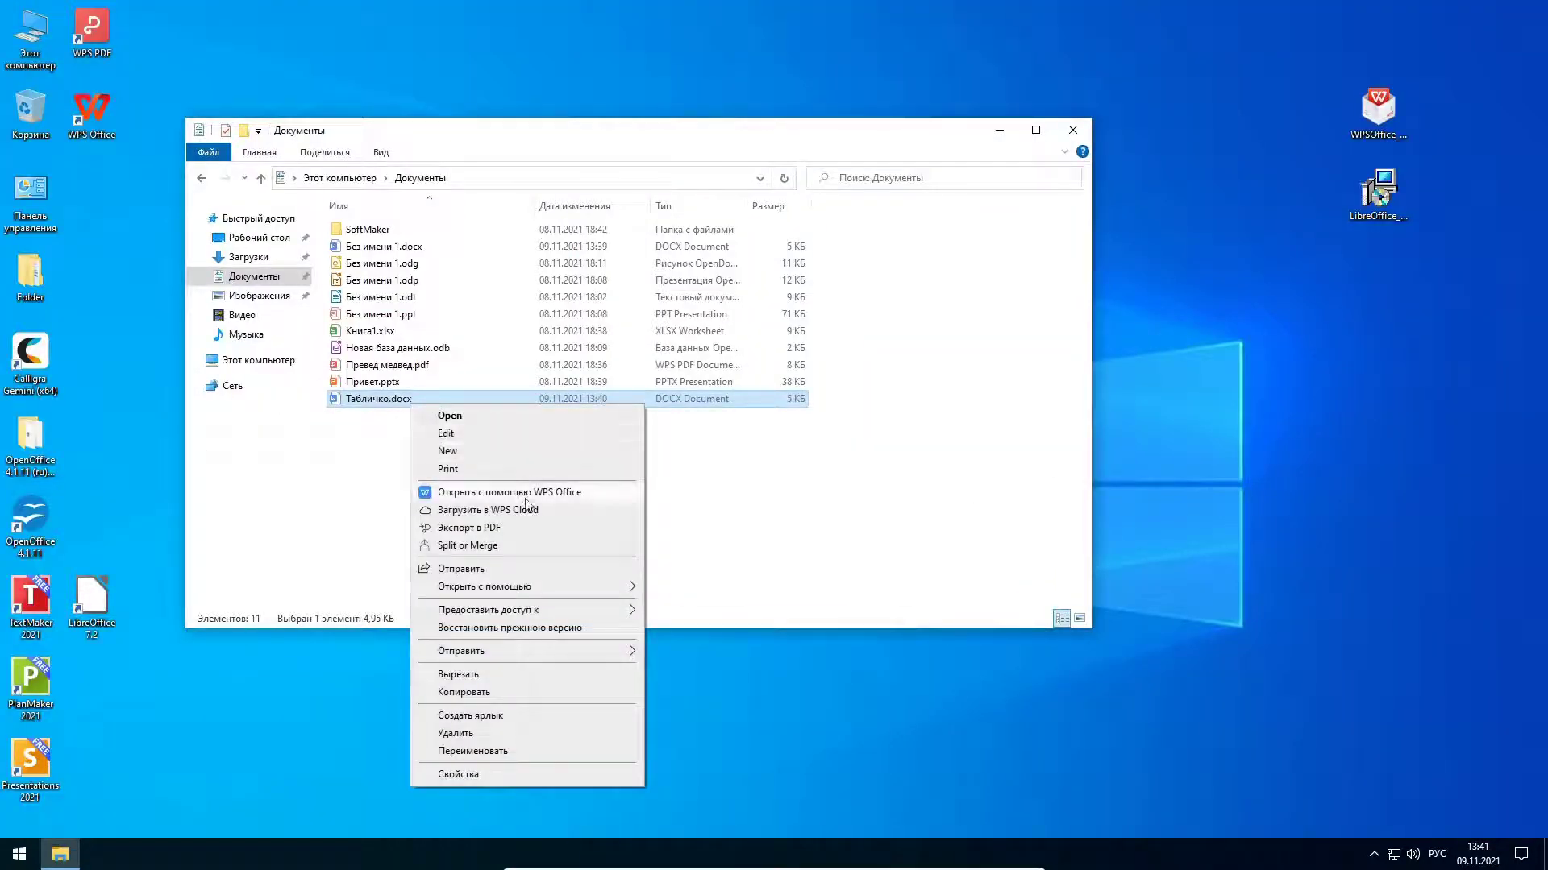
left_click(26, 549)
double_click(26, 548)
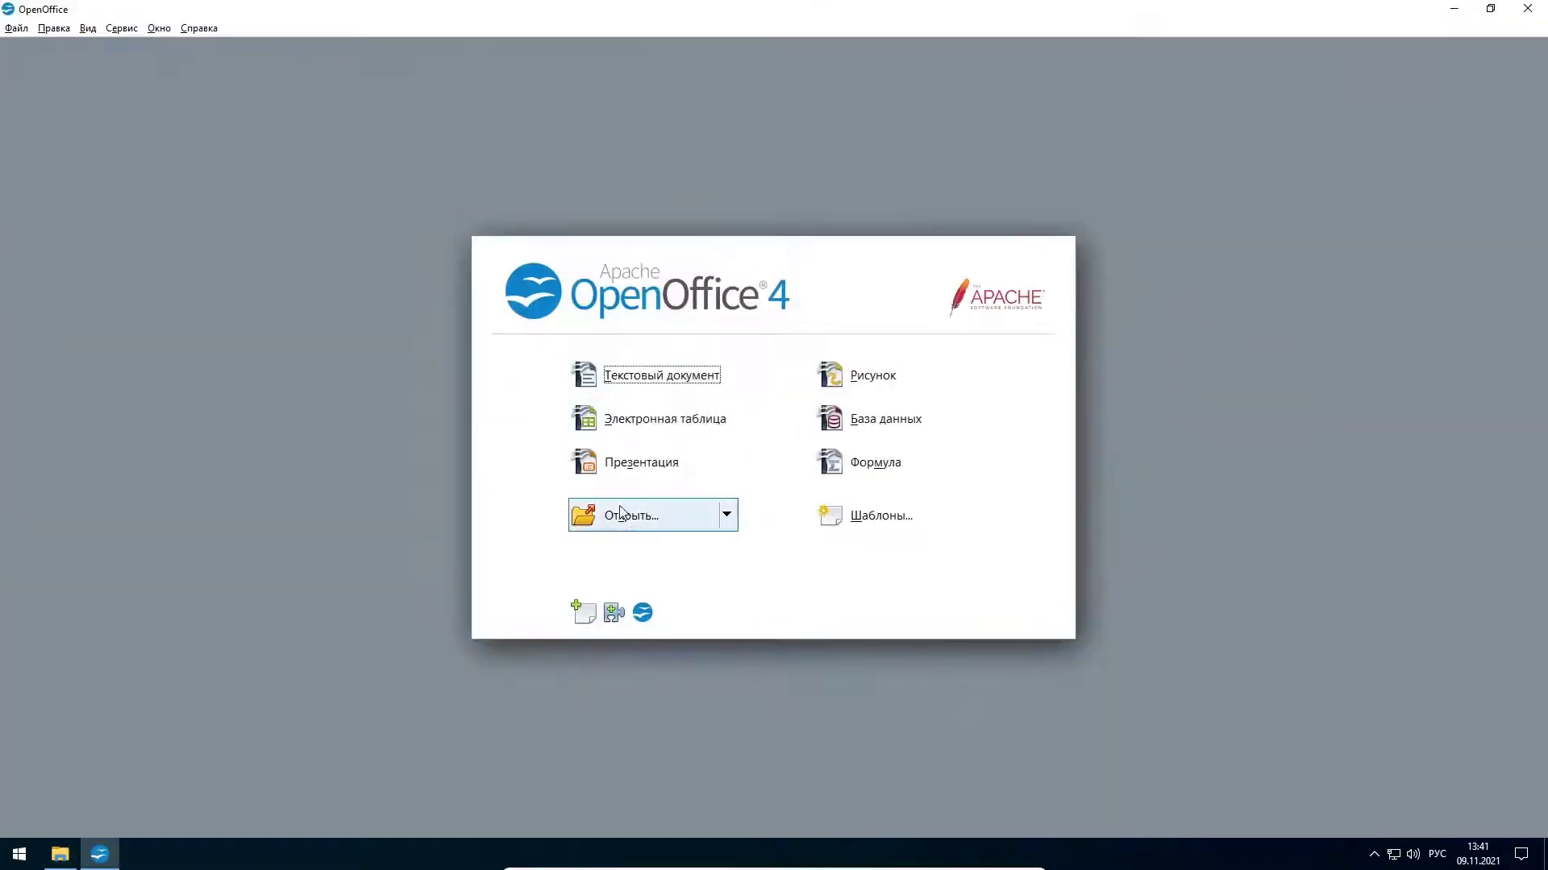
left_click(633, 511)
double_click(346, 339)
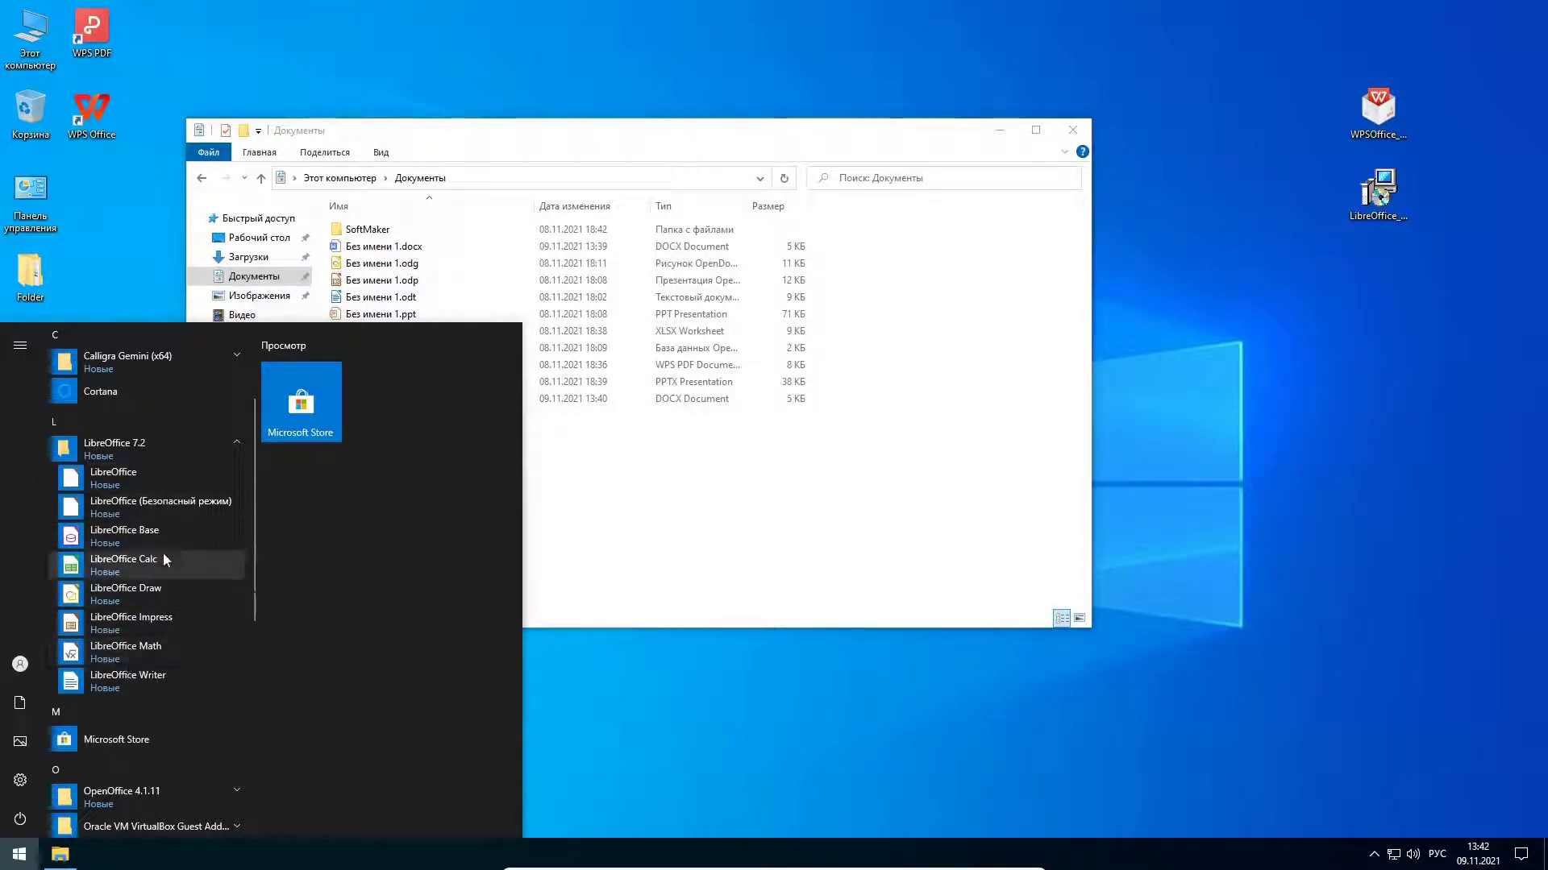
Step: In LibreOffice Calc options, set text documents to always save as Word 2007–365 (.docx)
left_click(163, 556)
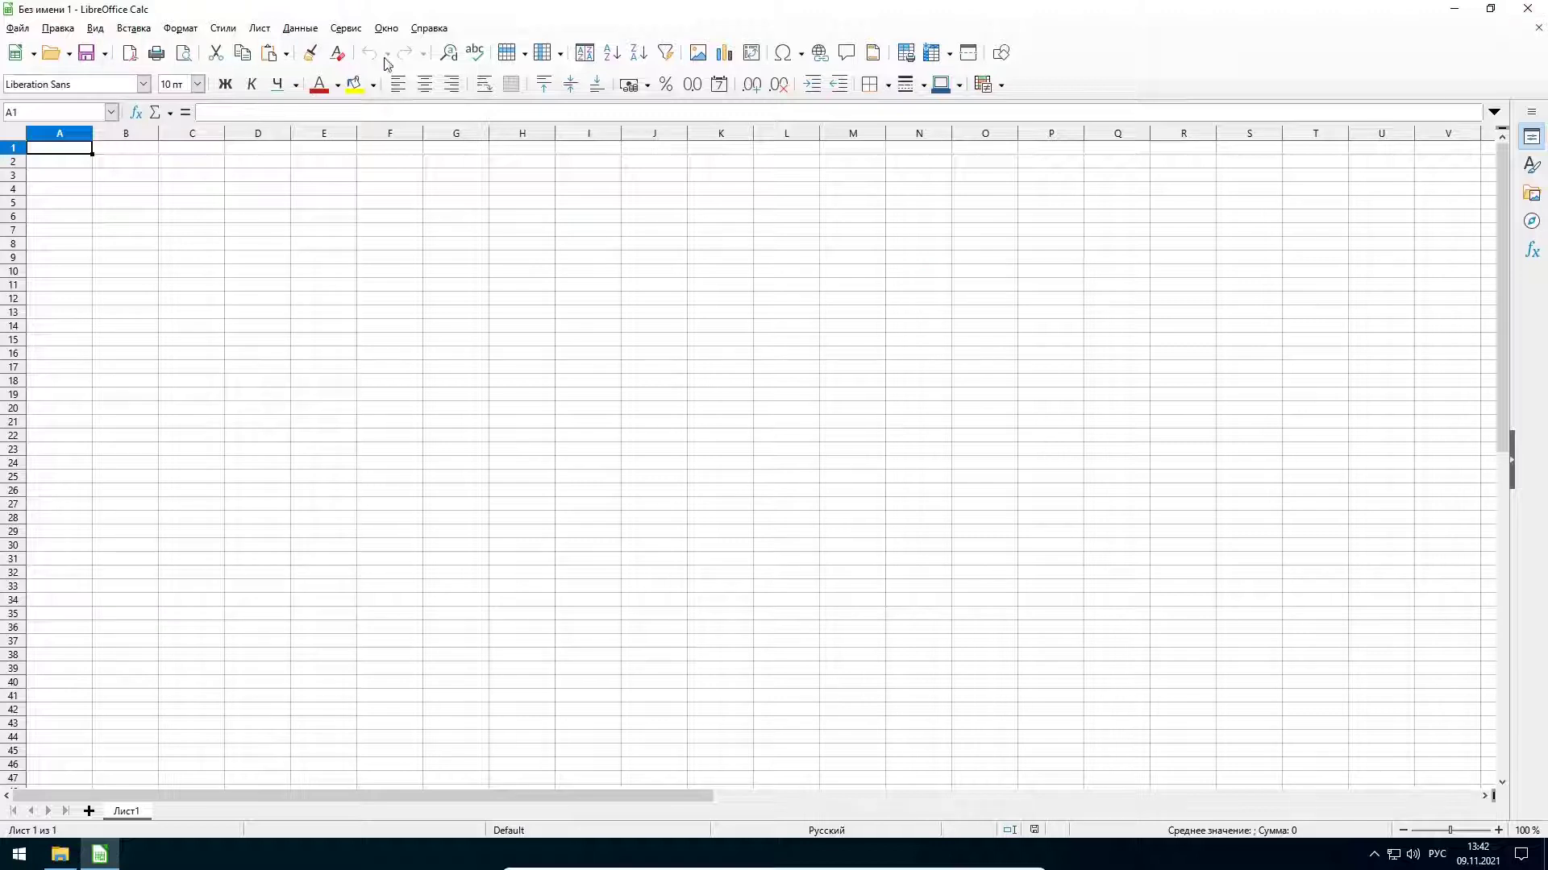
left_click(347, 31)
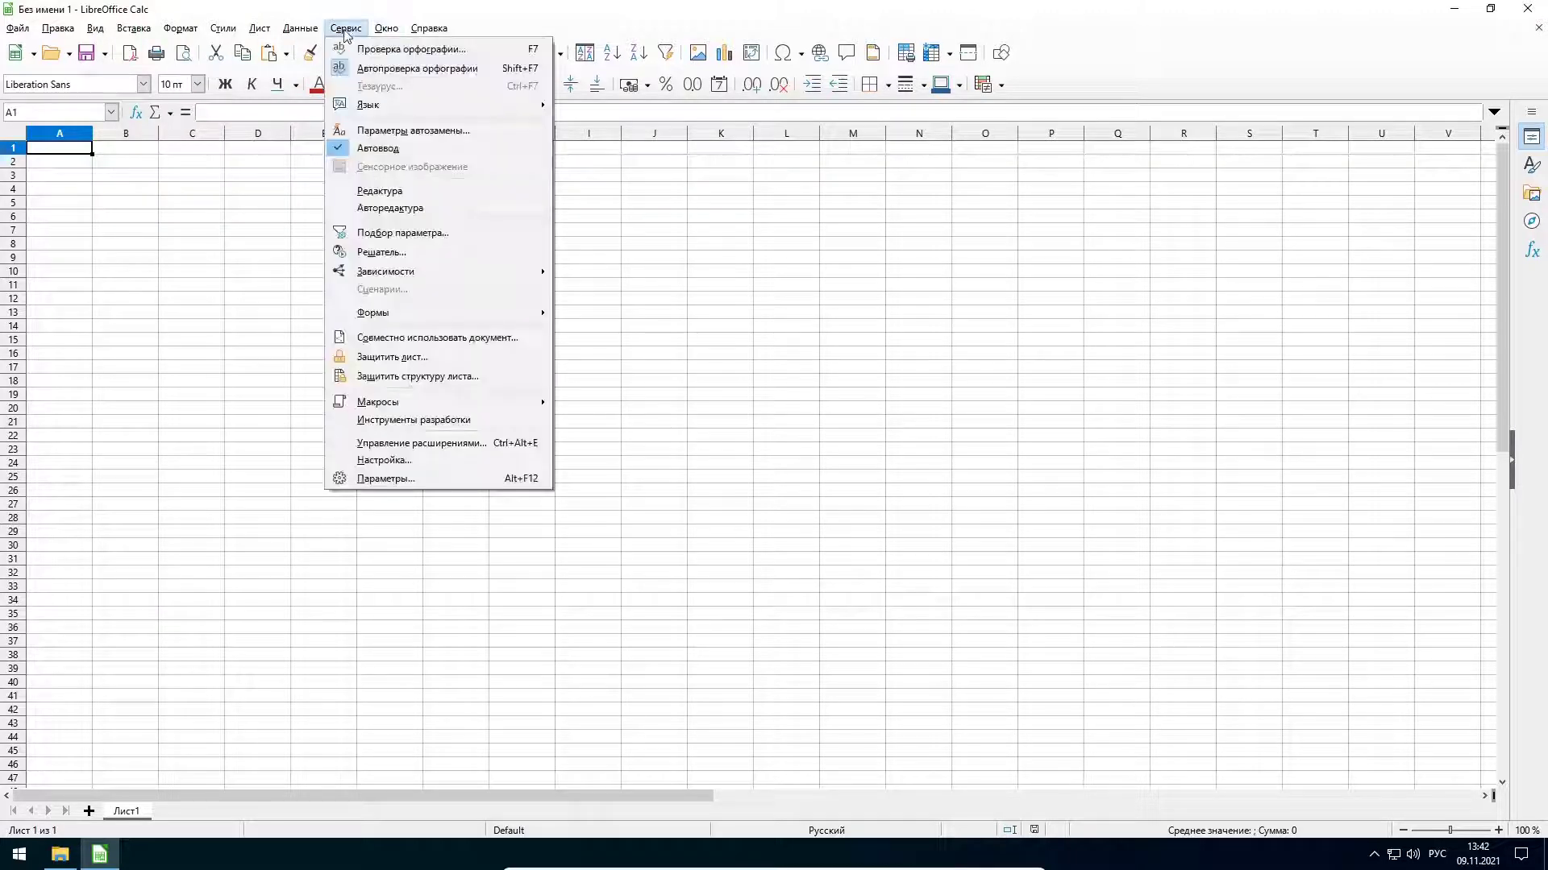
left_click(412, 482)
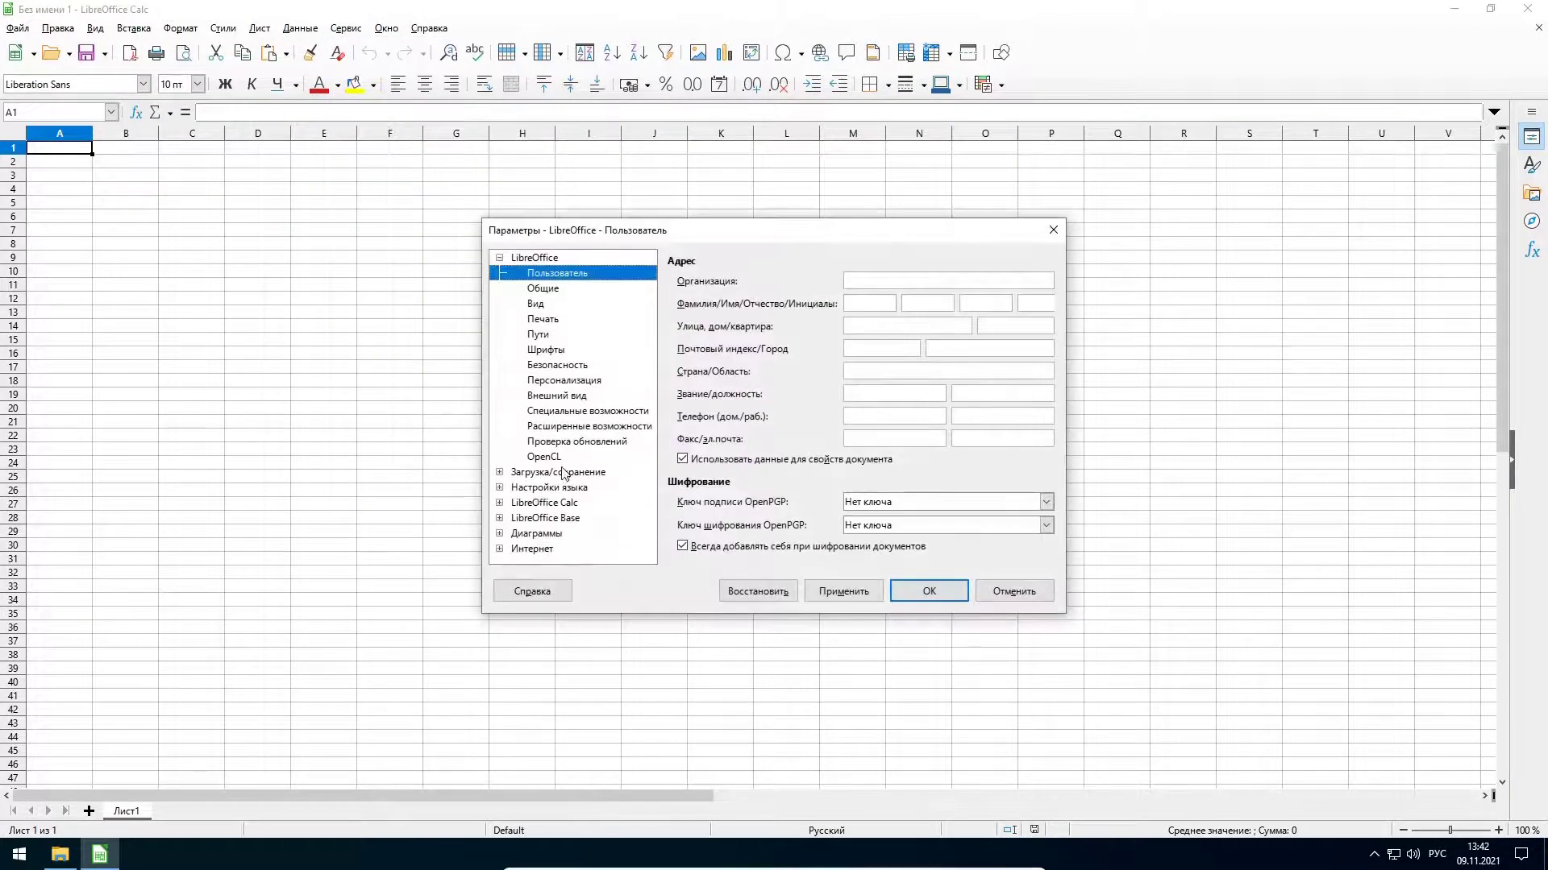
left_click(500, 474)
scroll(562, 445, "down", 2)
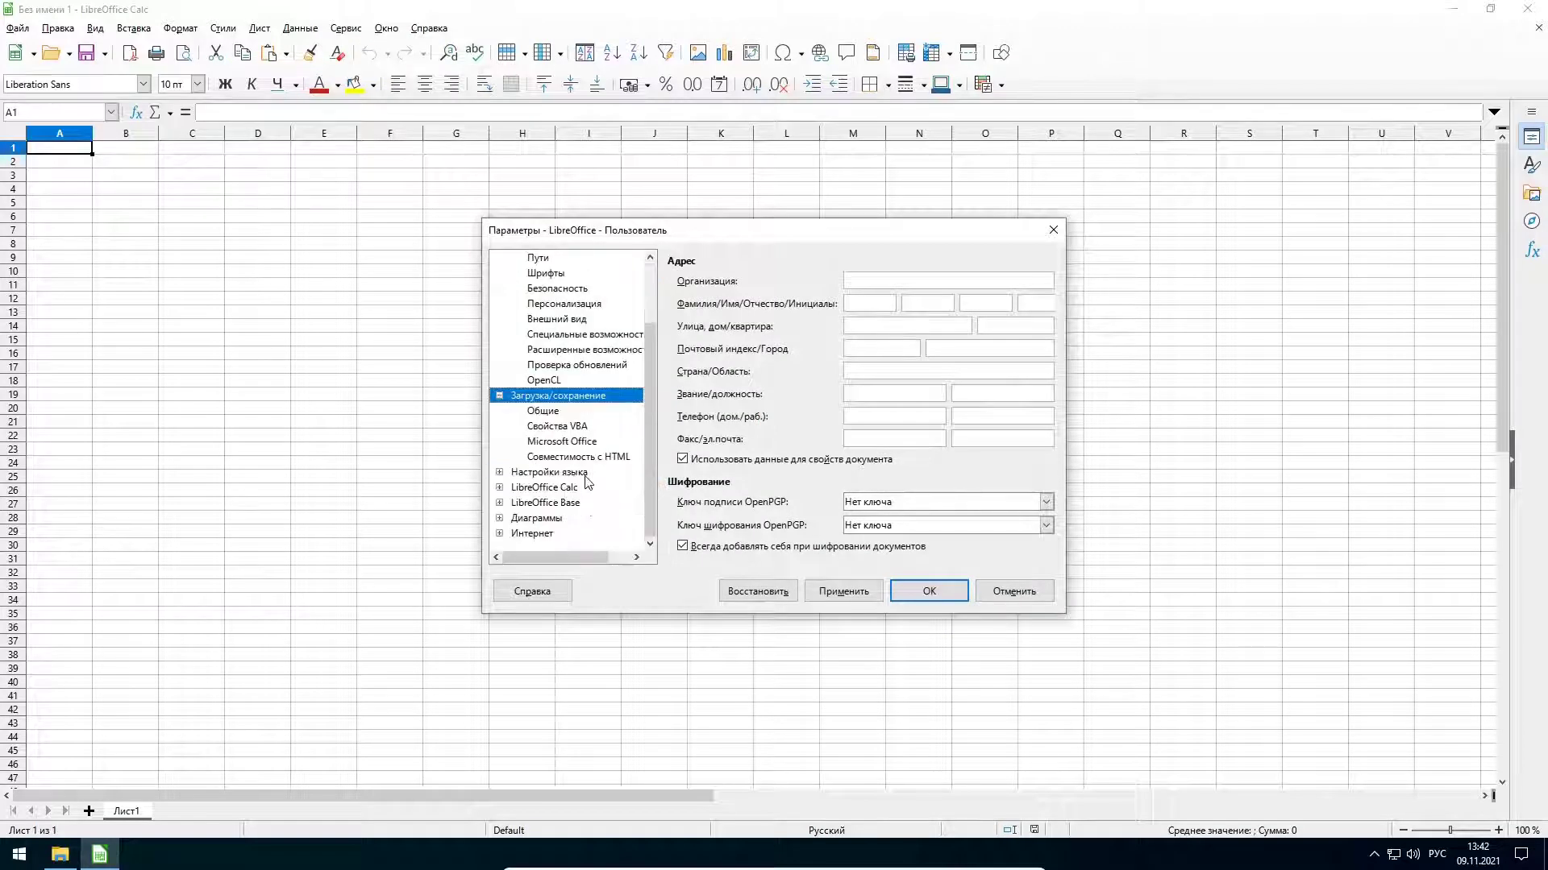
left_click(558, 412)
left_click(1045, 479)
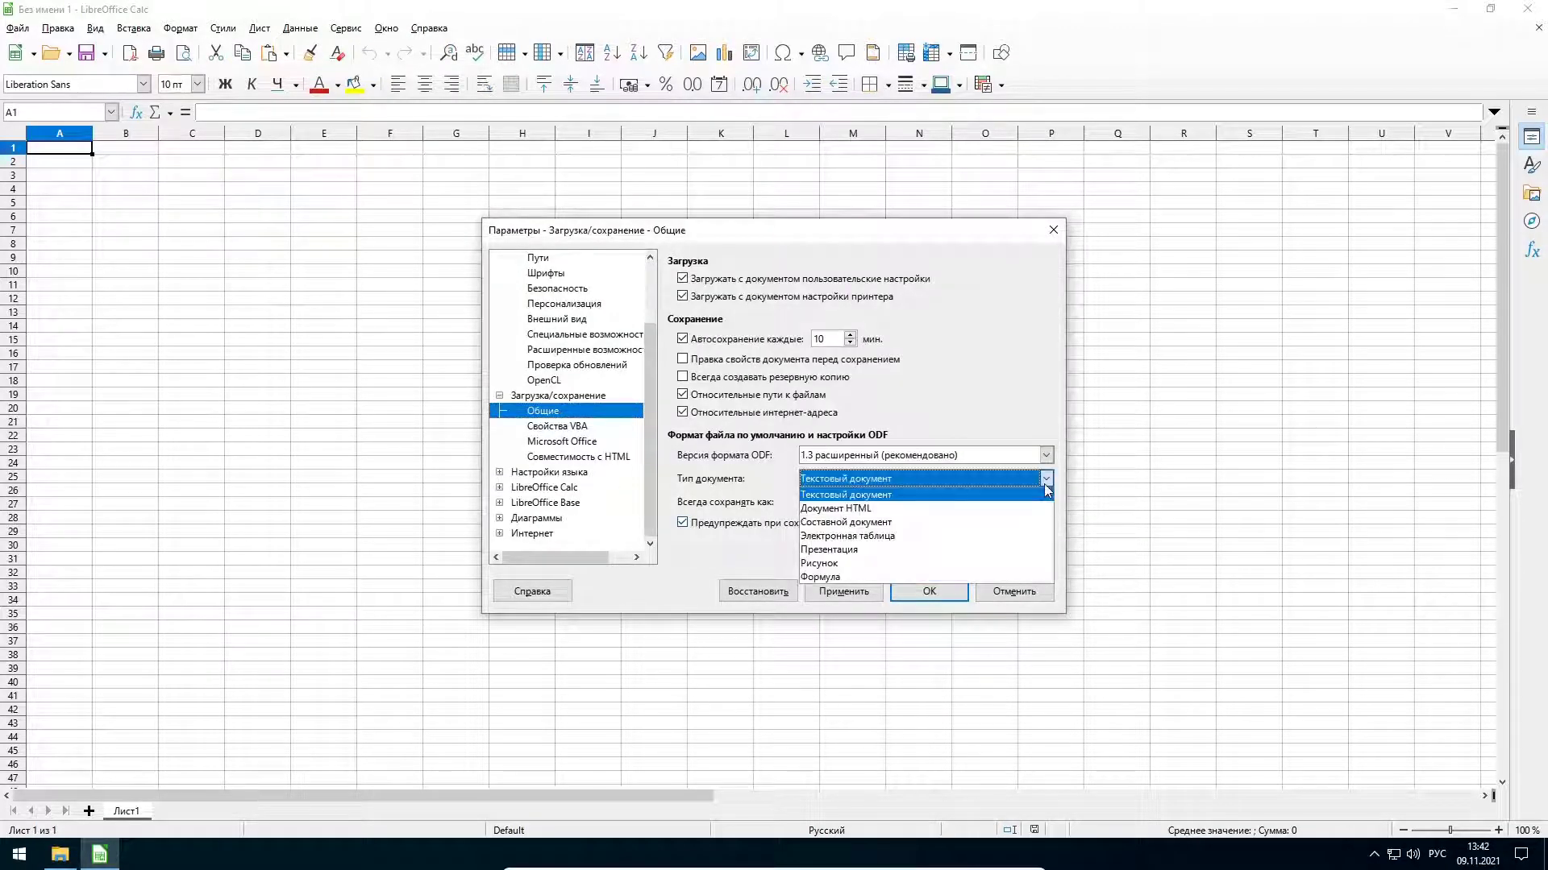
left_click(1045, 488)
left_click(1046, 503)
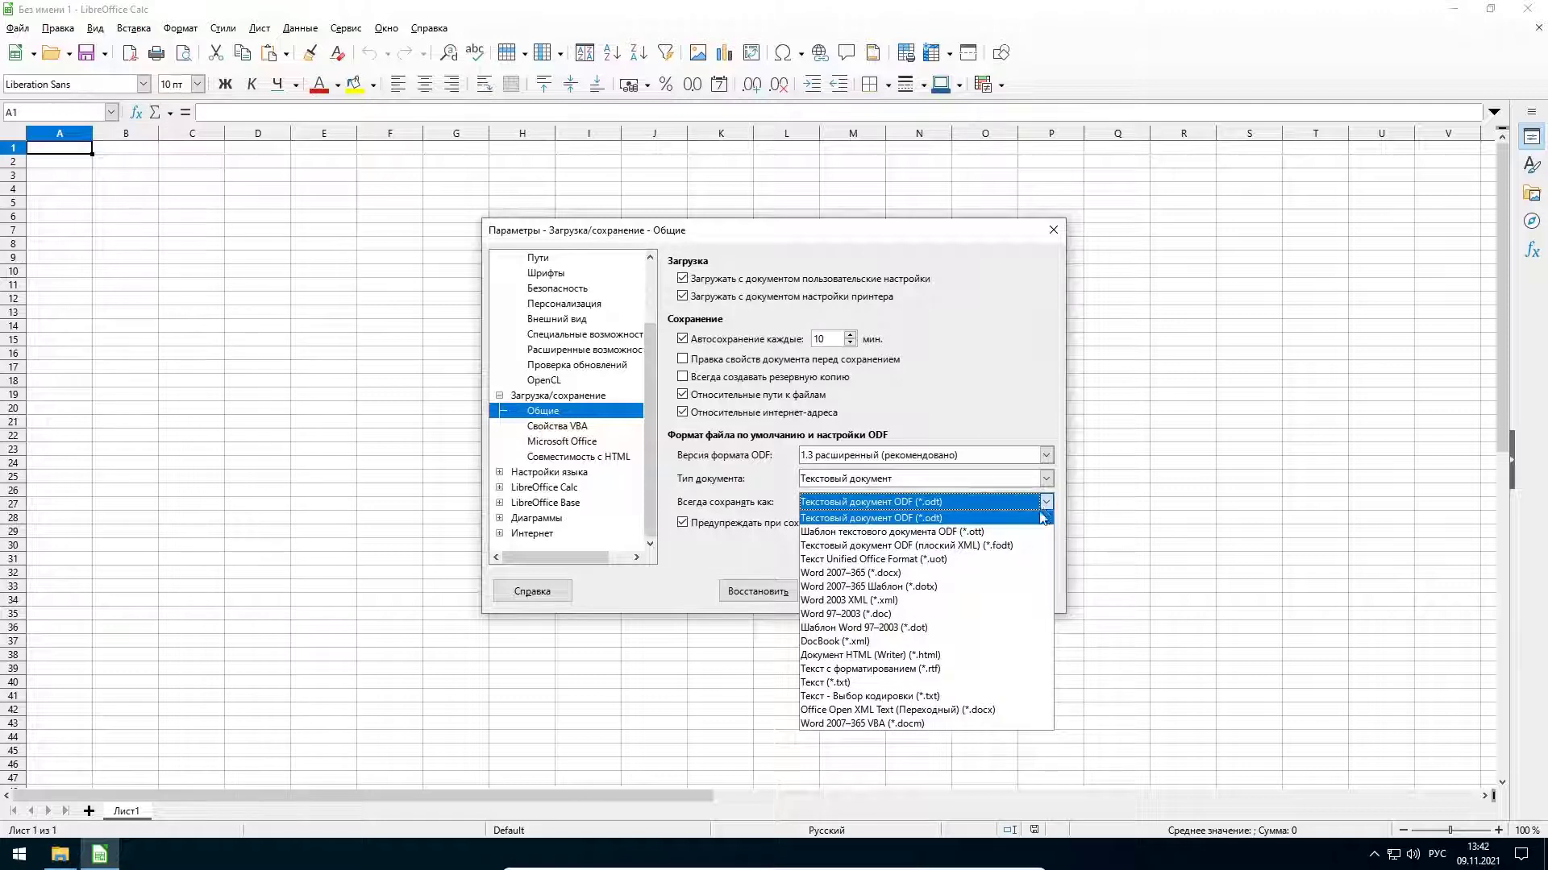
left_click(936, 573)
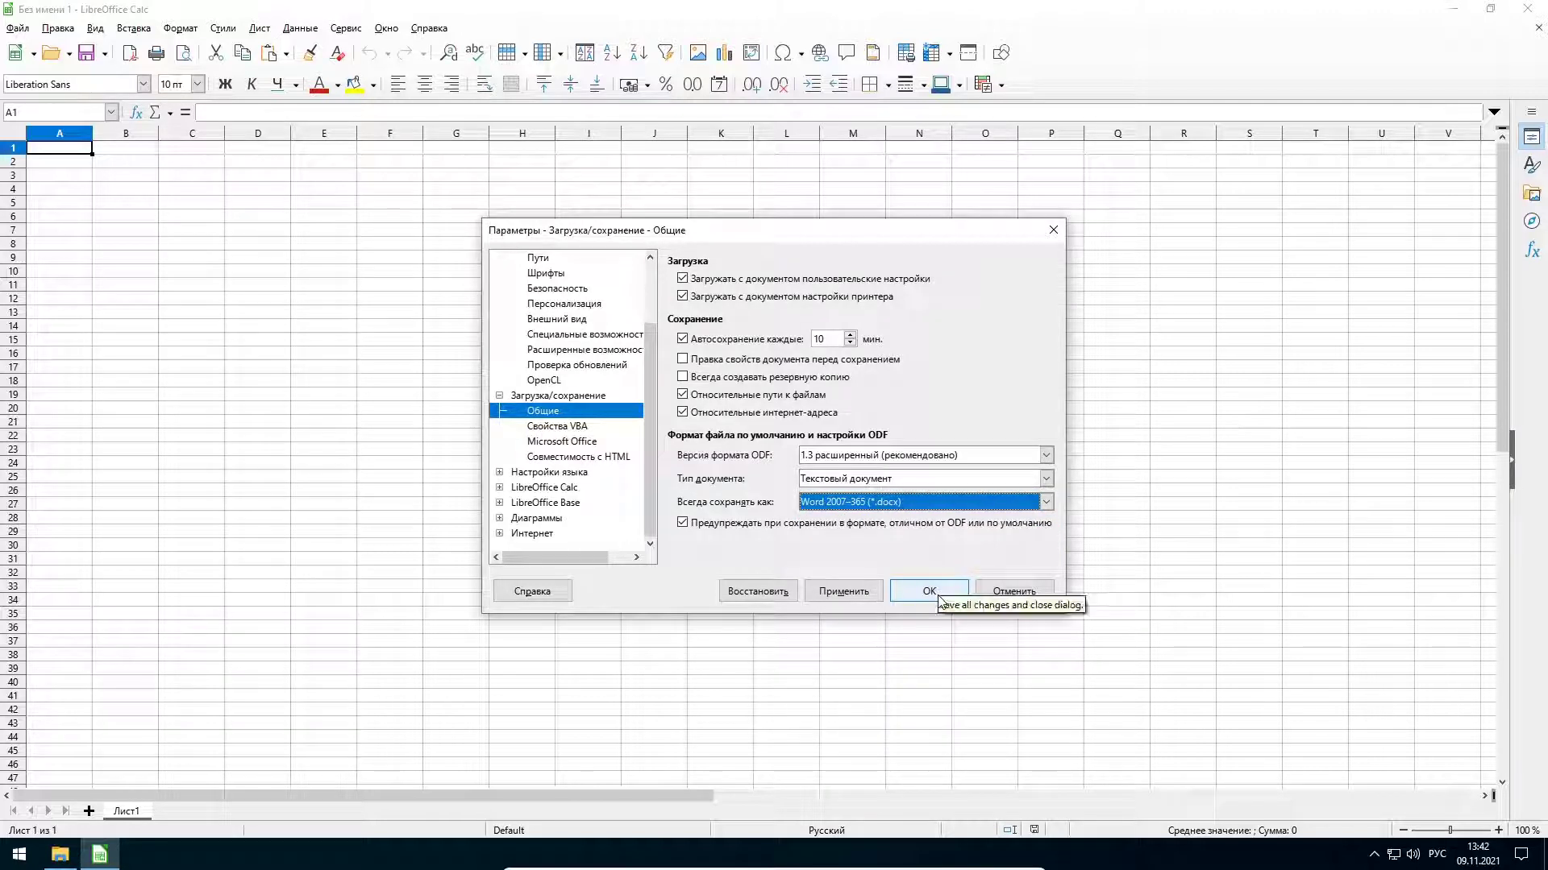
left_click(940, 596)
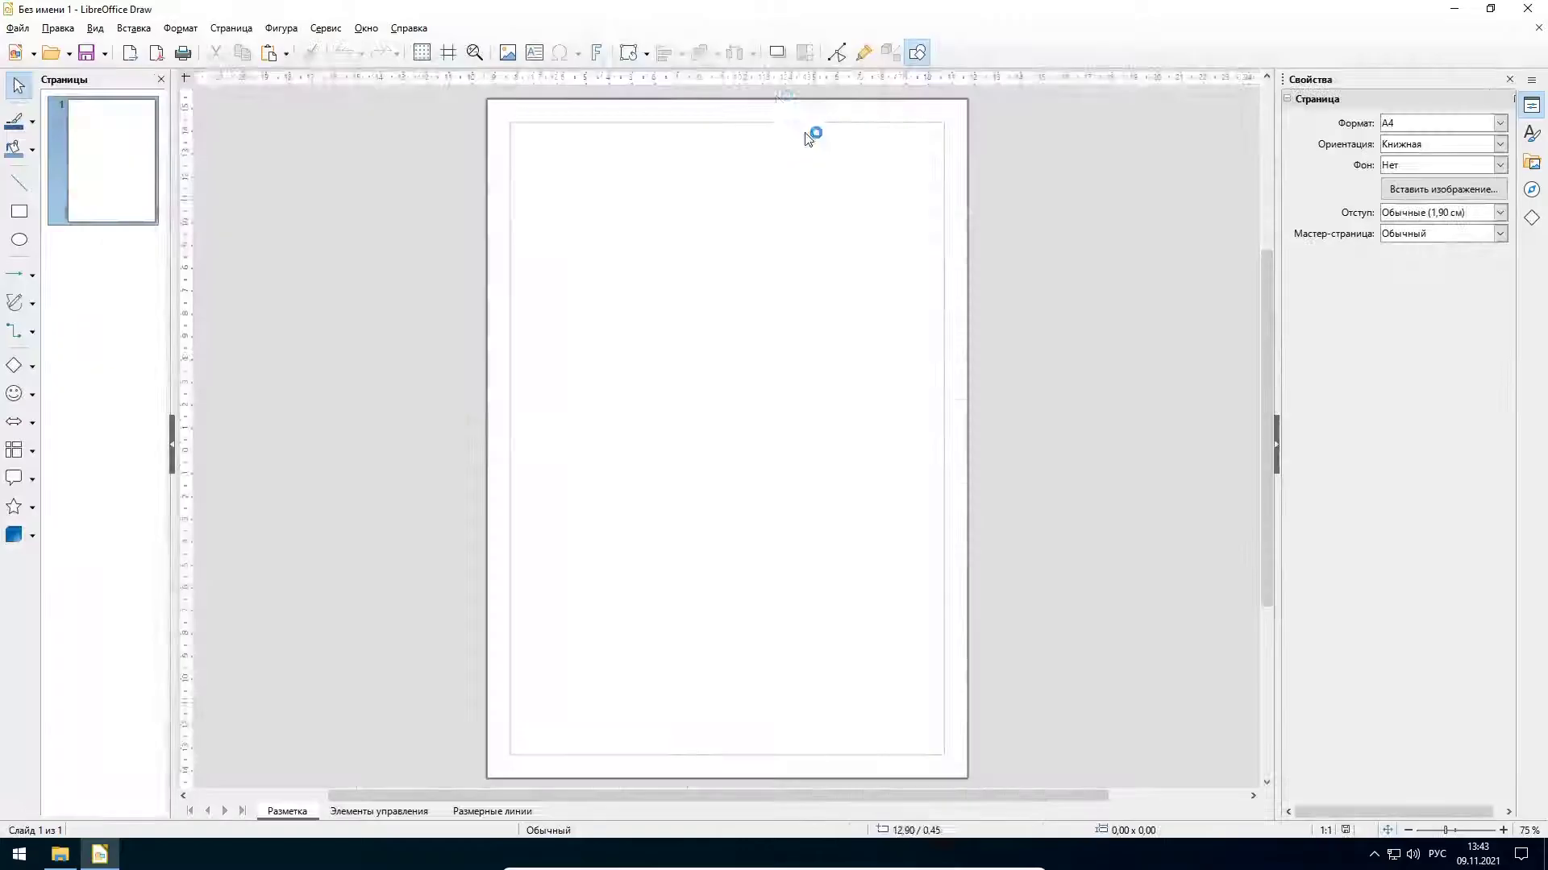
Step: Insert a rectangle and rotate it to 41°
left_click(32, 367)
left_click(52, 372)
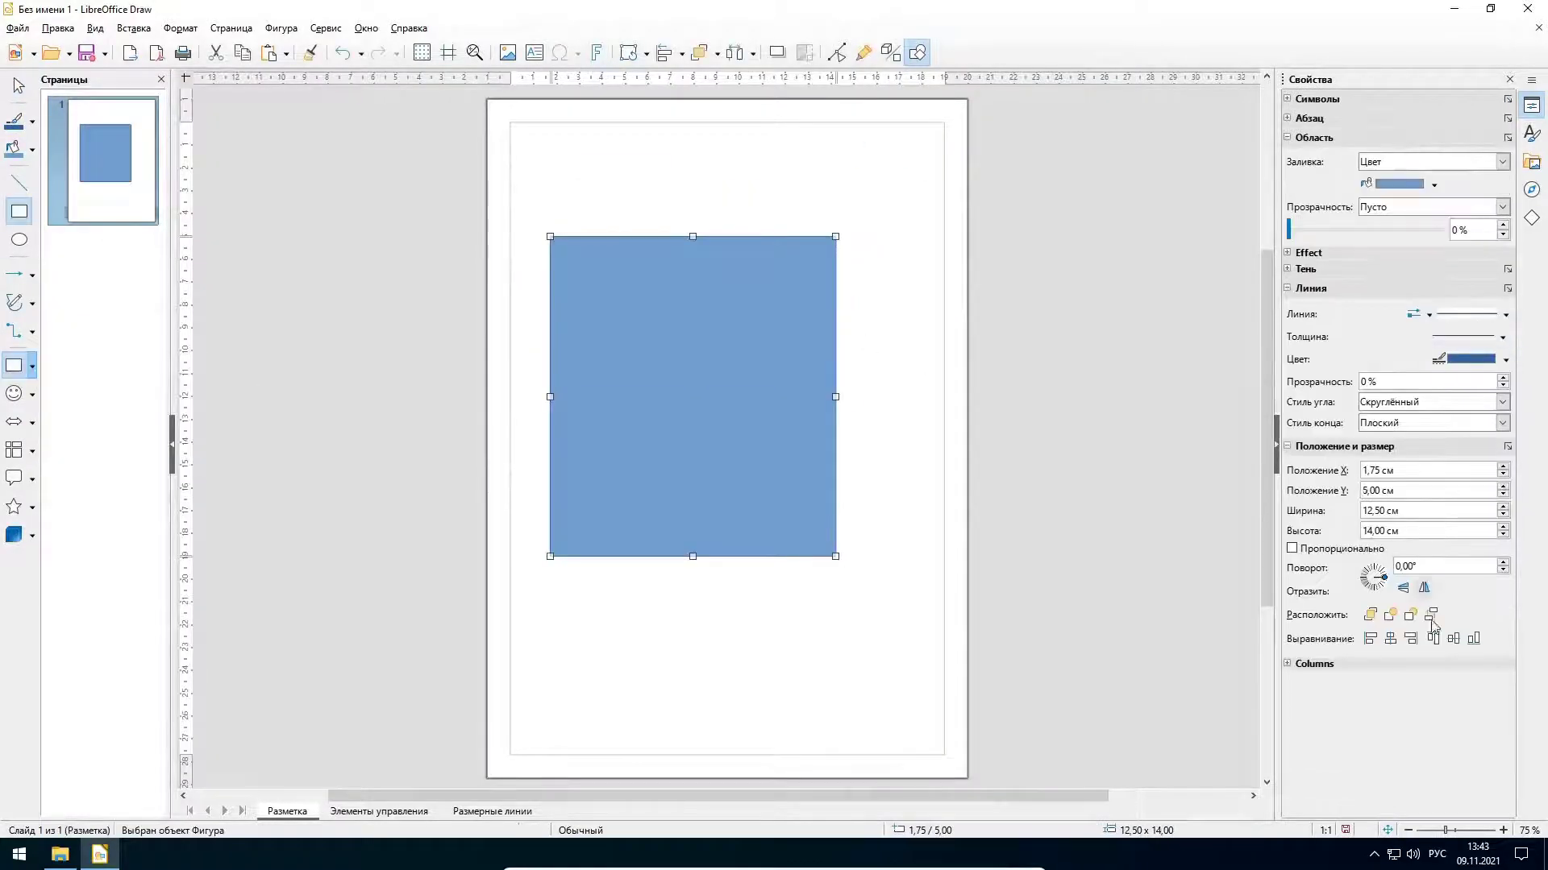
left_click_drag(1375, 571, 1362, 564)
Step: Give the rectangle a 5 pt glow radius and a 5 pt soft edge
left_click(1287, 253)
left_click(1419, 287)
type("5")
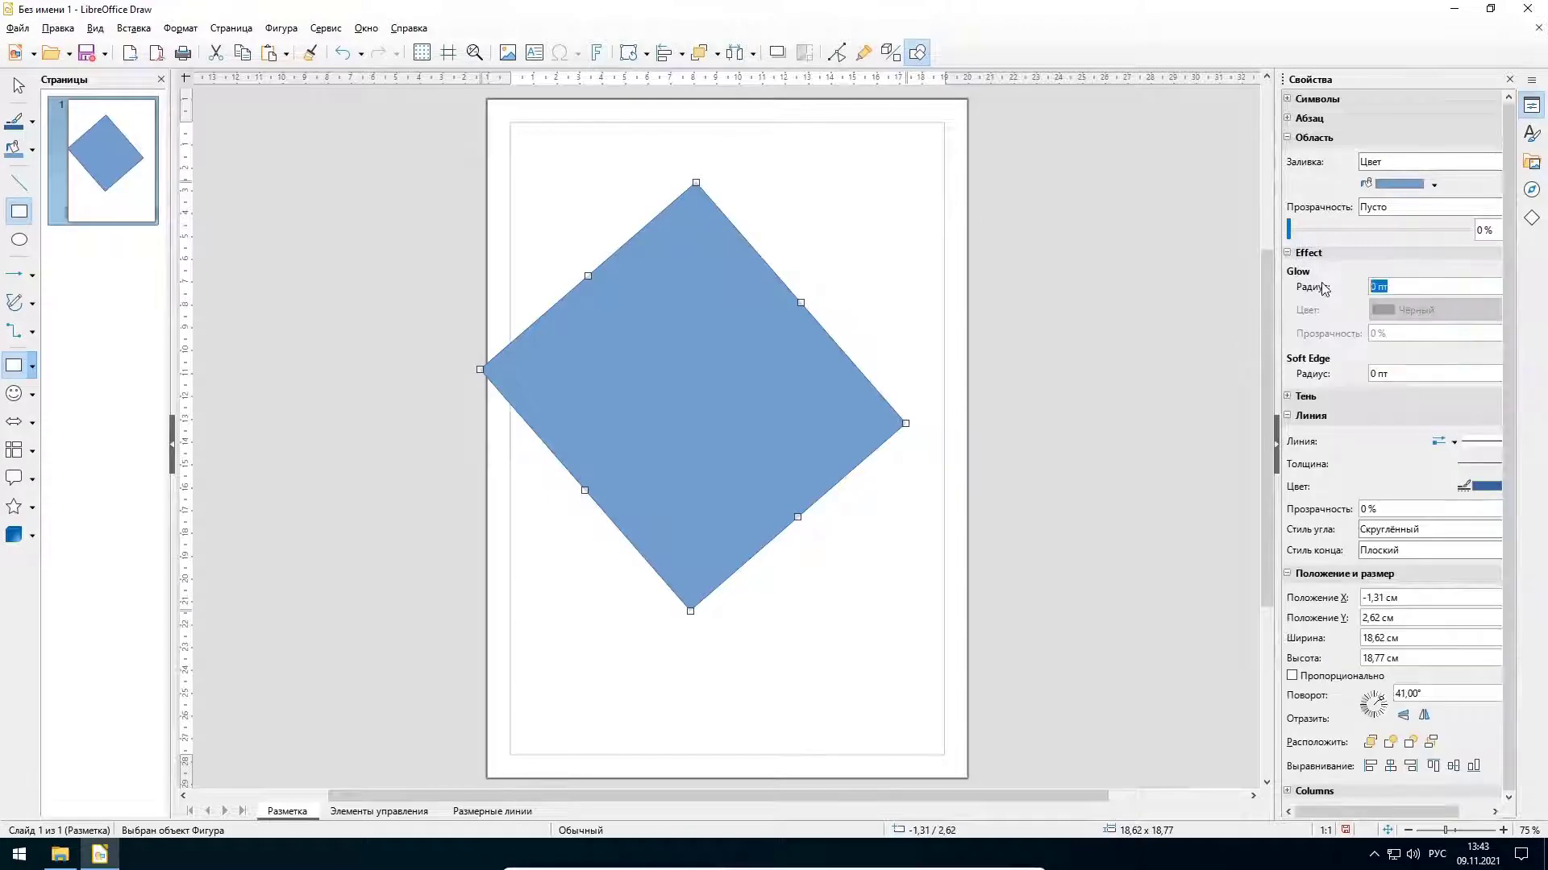
key("Return")
left_click(1418, 373)
type("5")
Step: Close Draw without saving and start a new Impress presentation
key("ctrl+w")
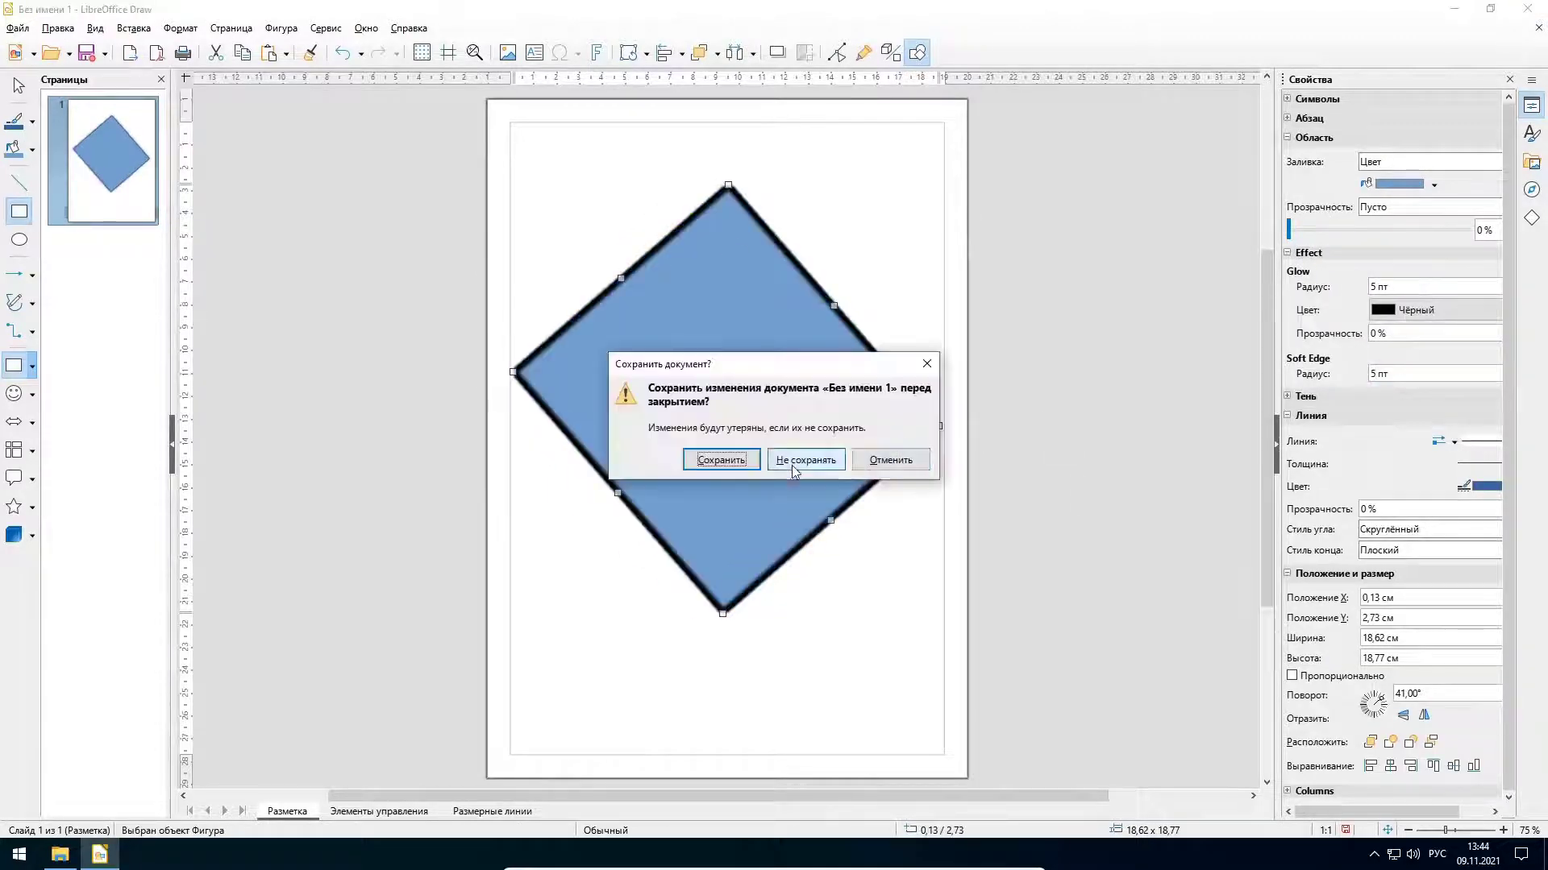
left_click(794, 473)
left_click(173, 619)
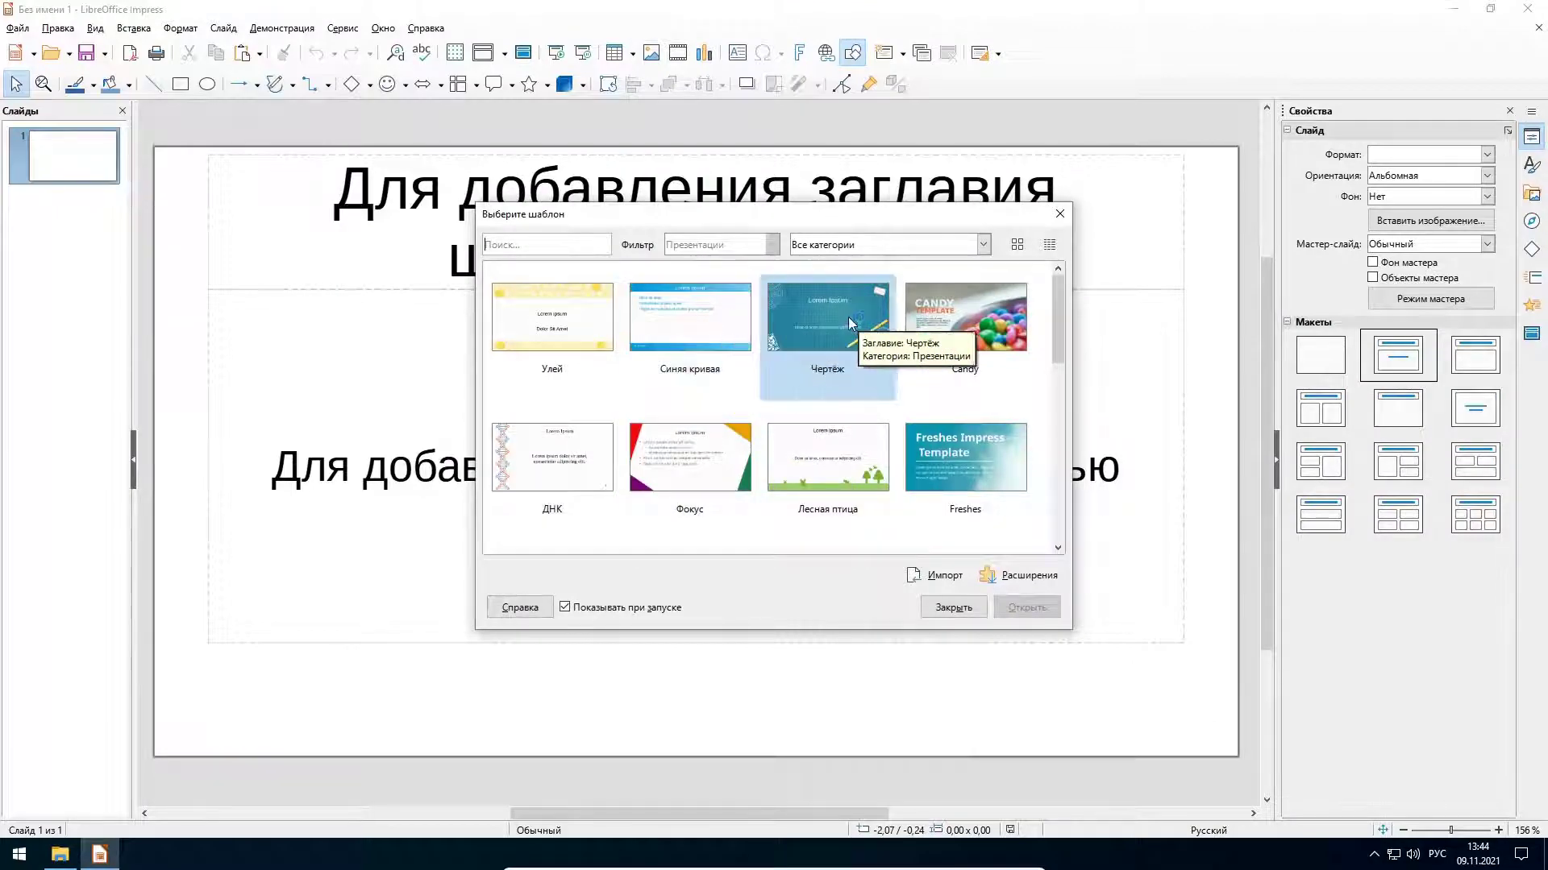
Step: Create a Чертёж-template presentation titled 'Ляляля жужужу' and move the subtitle up
left_click(814, 311)
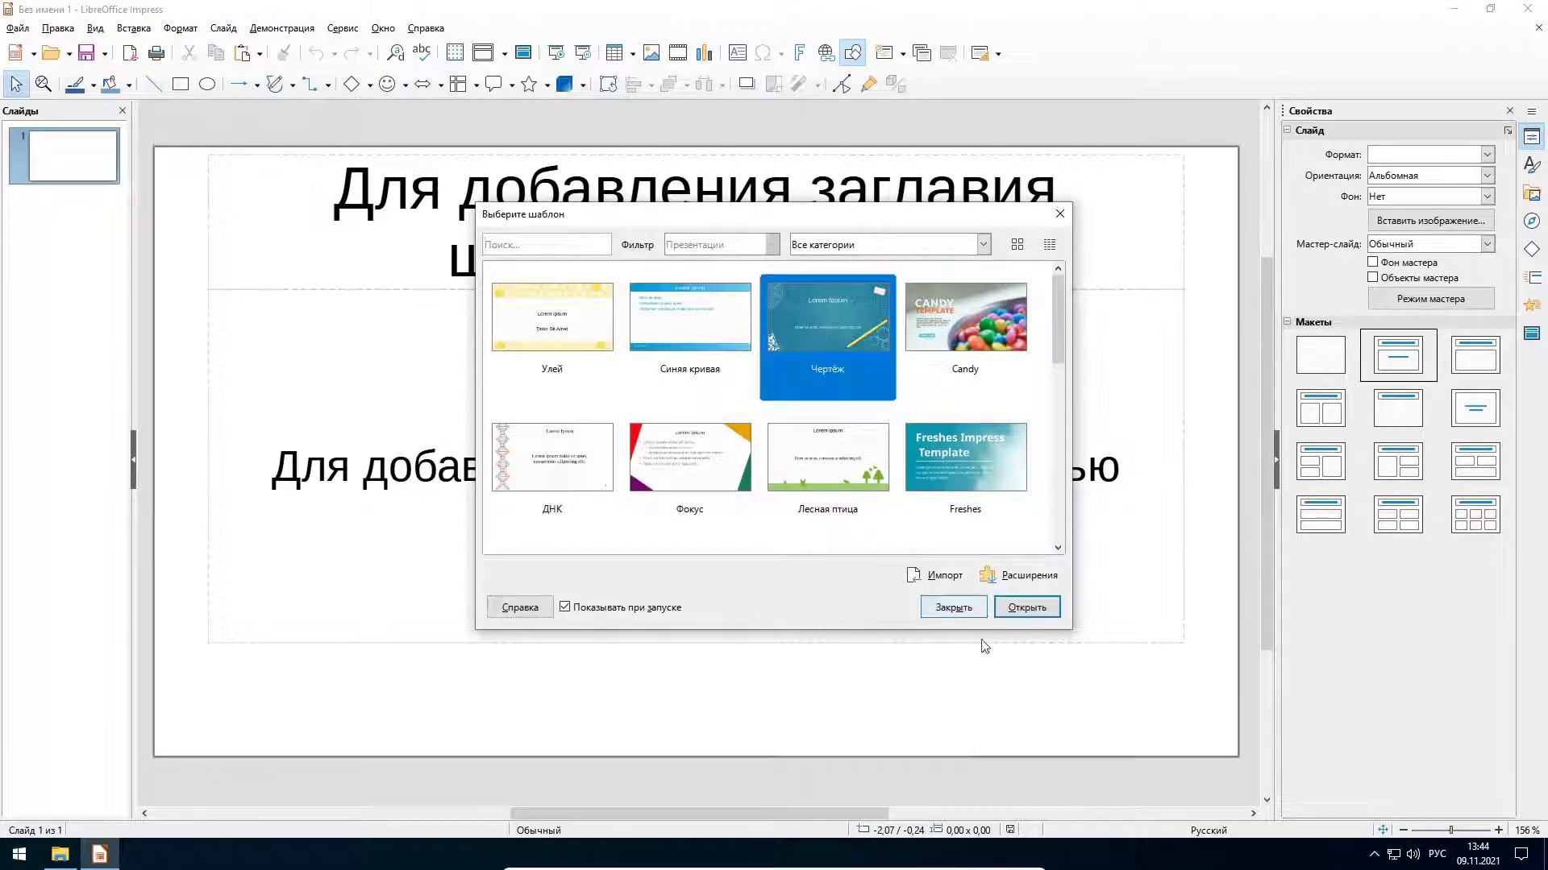
left_click(1027, 607)
left_click(670, 278)
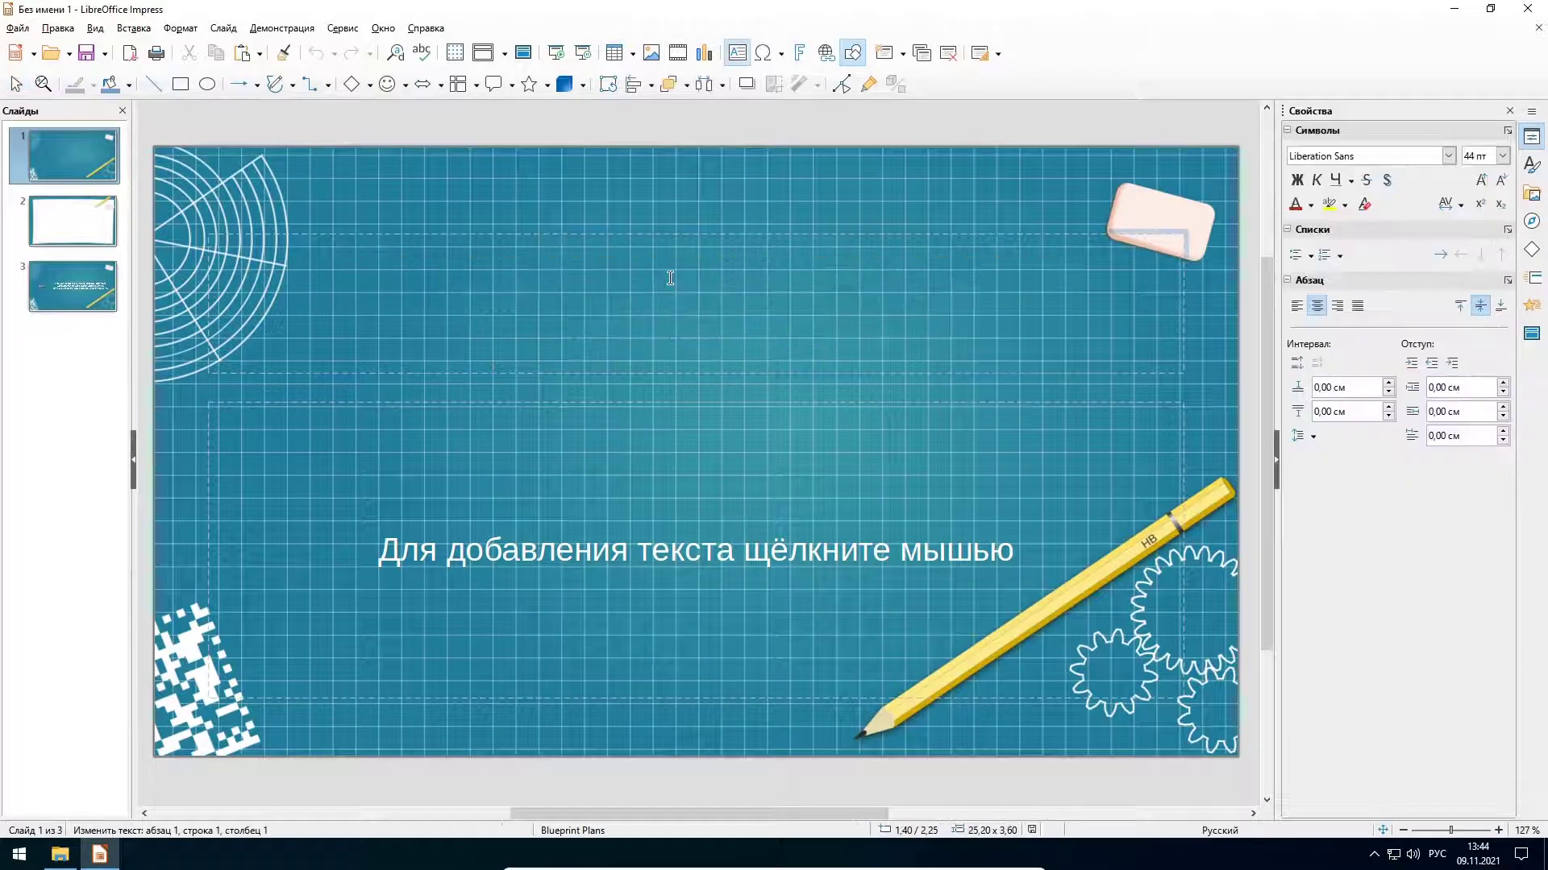
type("Ляляля жужужу")
mouse_move(974, 667)
left_mouse_down()
mouse_move(994, 593)
mouse_move(998, 613)
left_mouse_up()
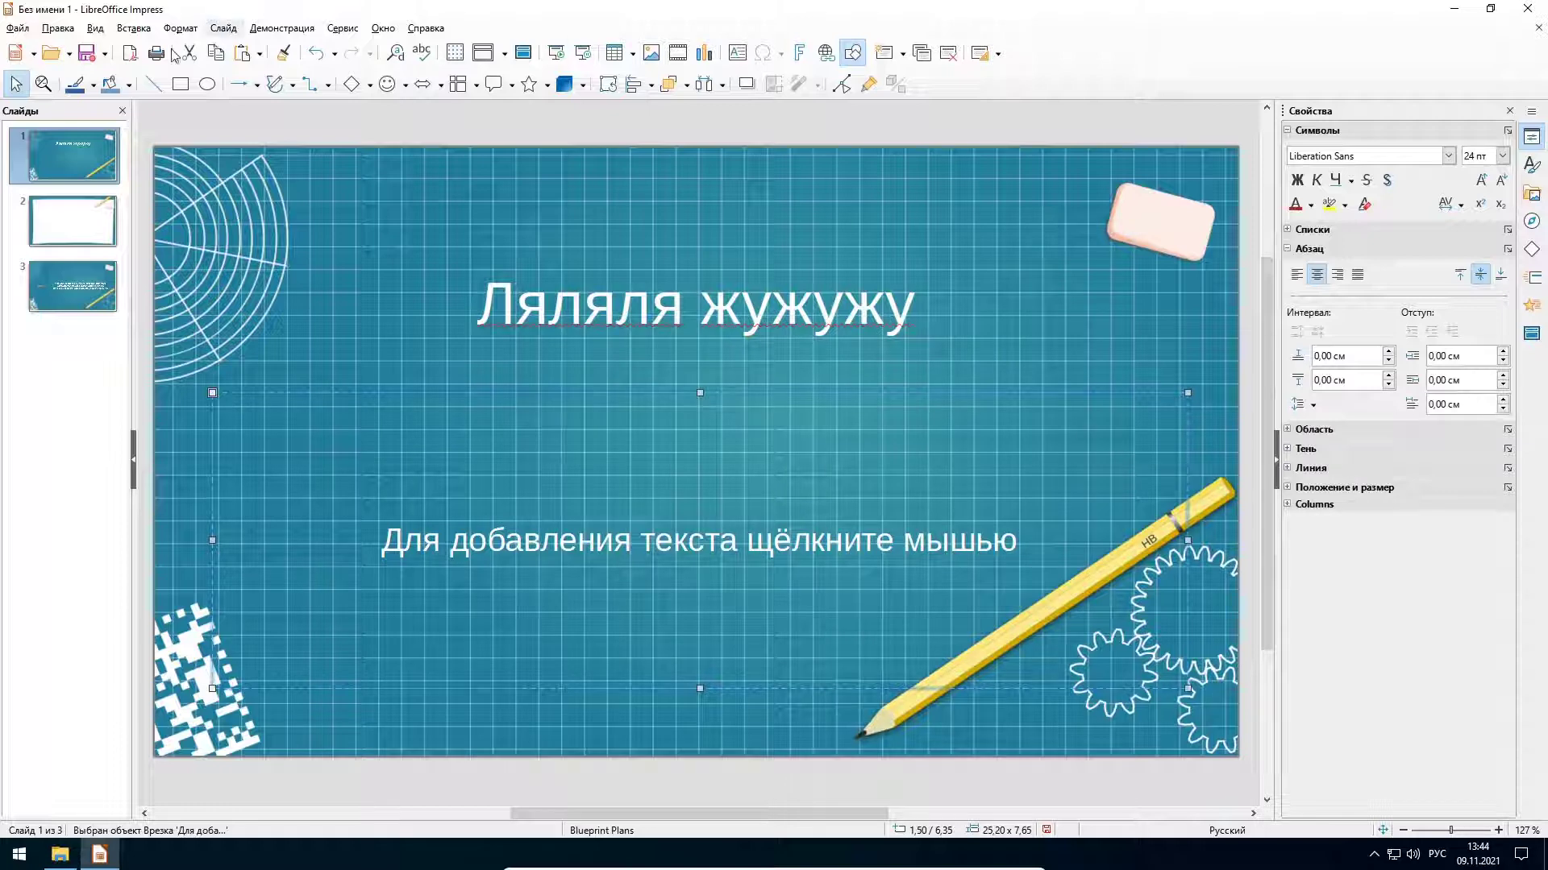
Step: Save it as Без имени 1.pptx in PowerPoint 2007–365 format, then close Impress
left_click(18, 29)
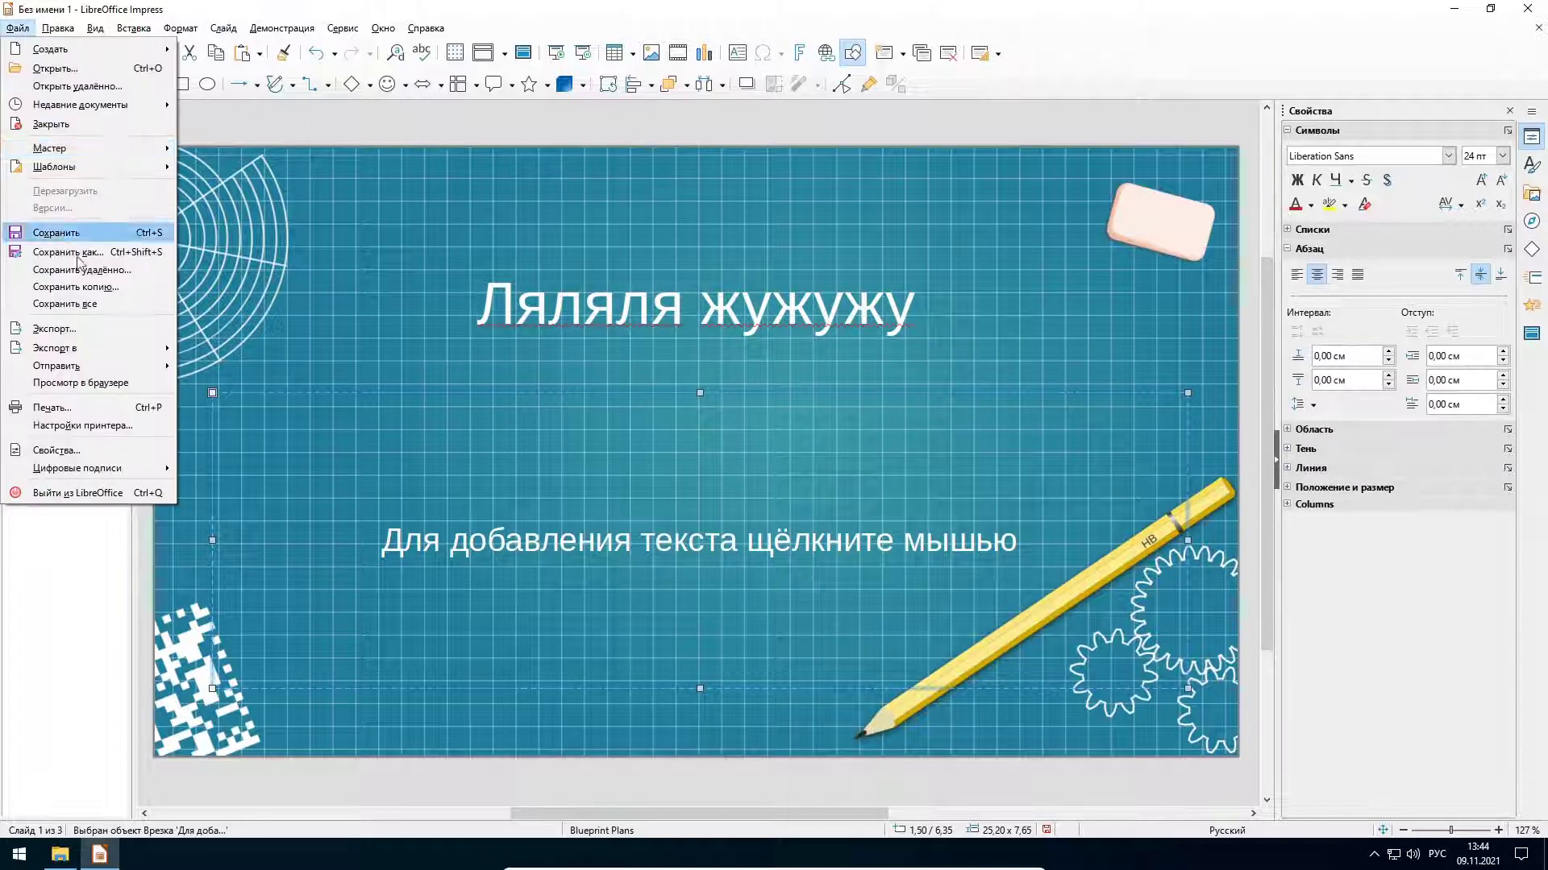
left_click(126, 253)
left_click(911, 427)
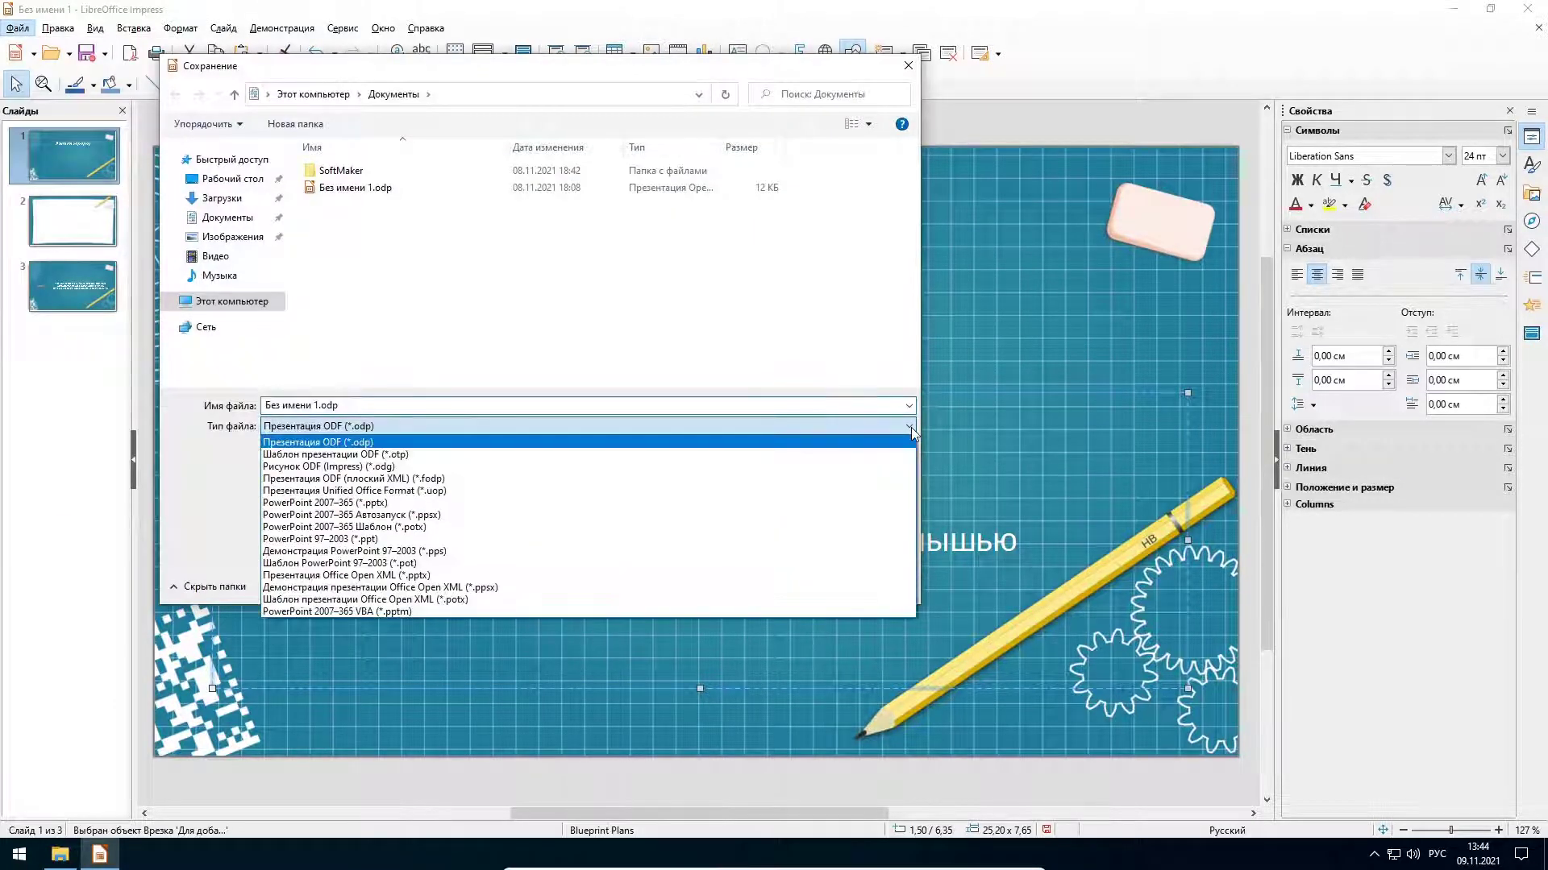
left_click(551, 529)
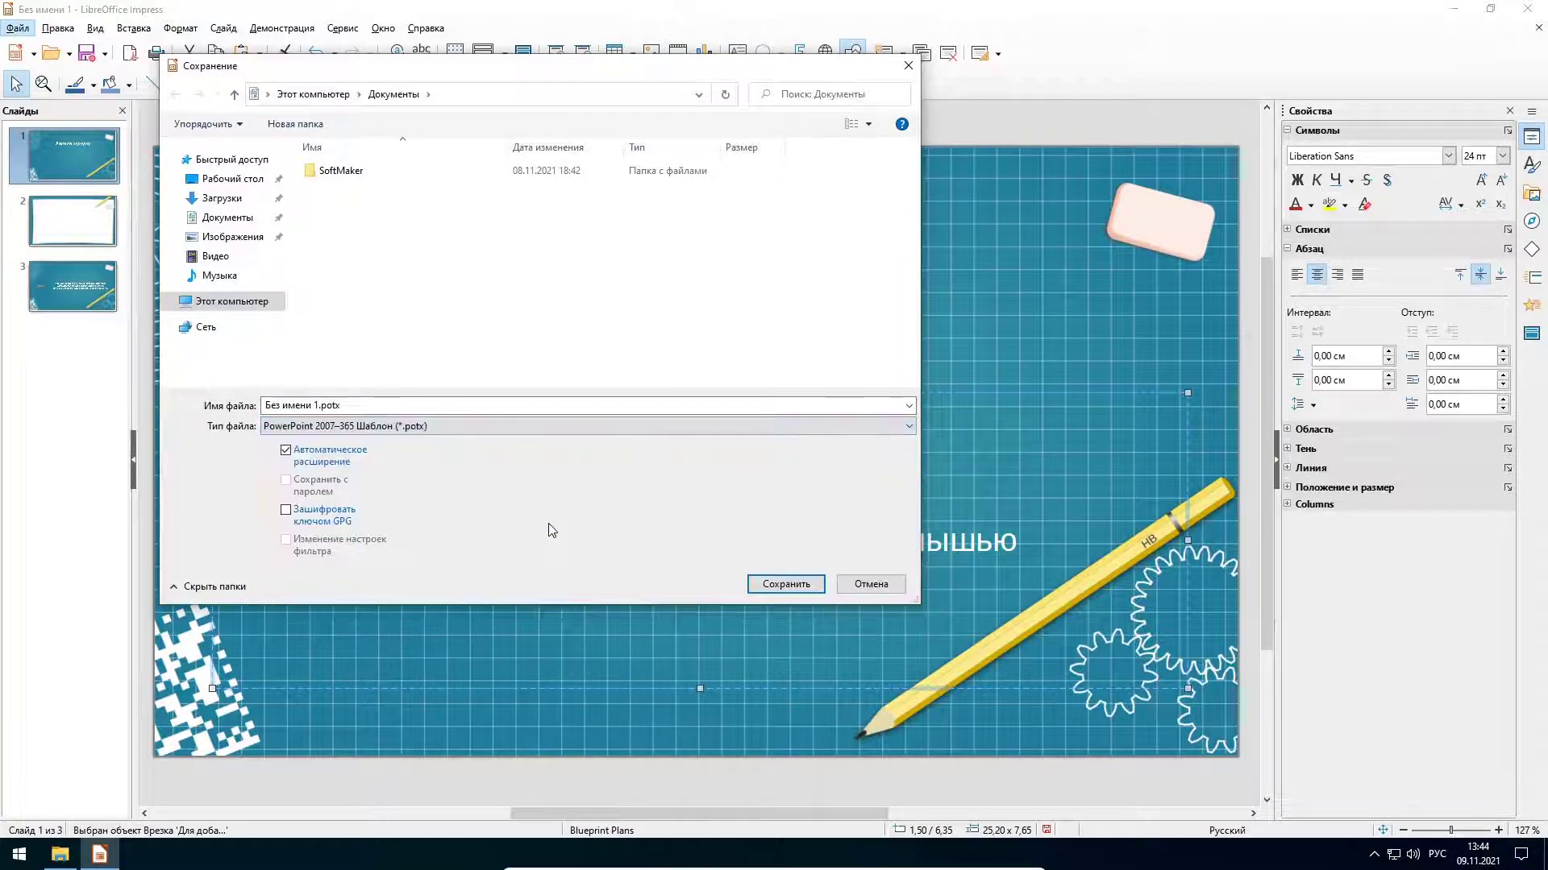
left_click(909, 427)
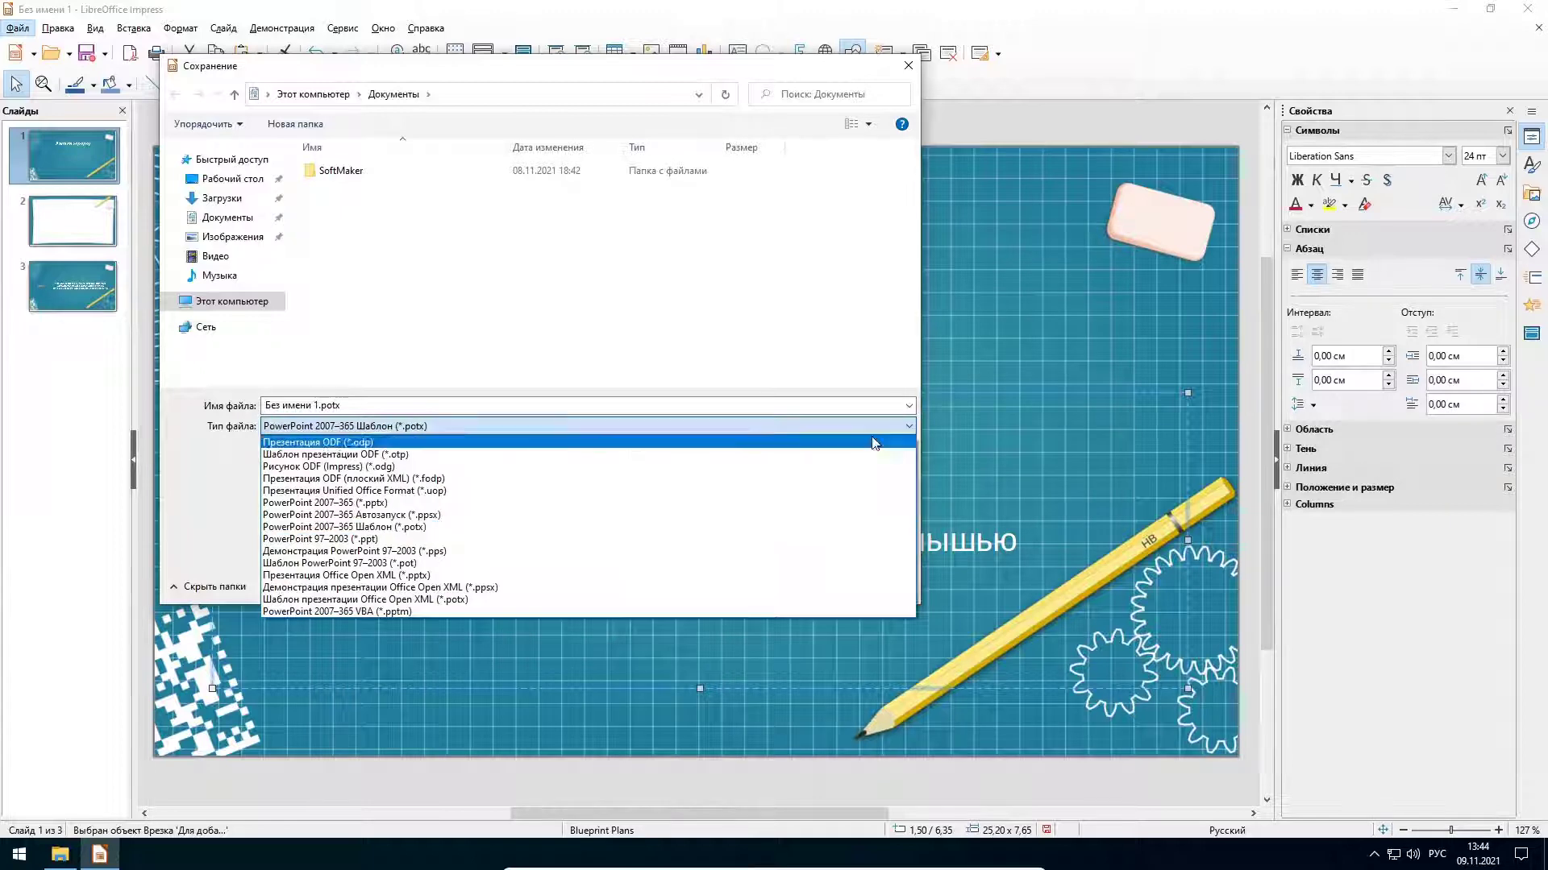
left_click(534, 503)
left_click(788, 681)
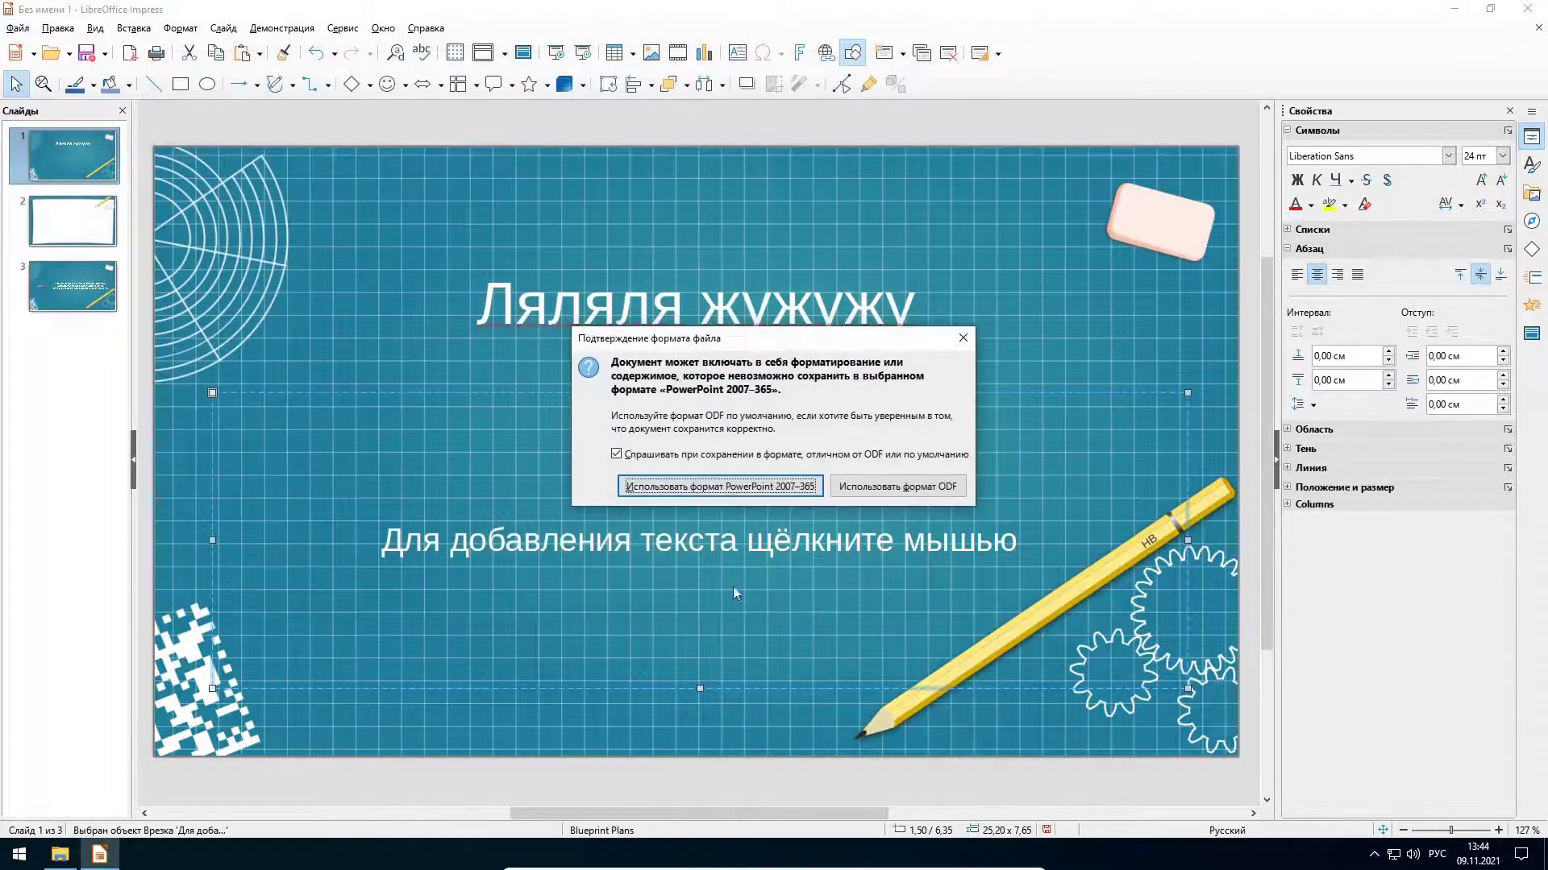
left_click(786, 489)
left_click(1531, 8)
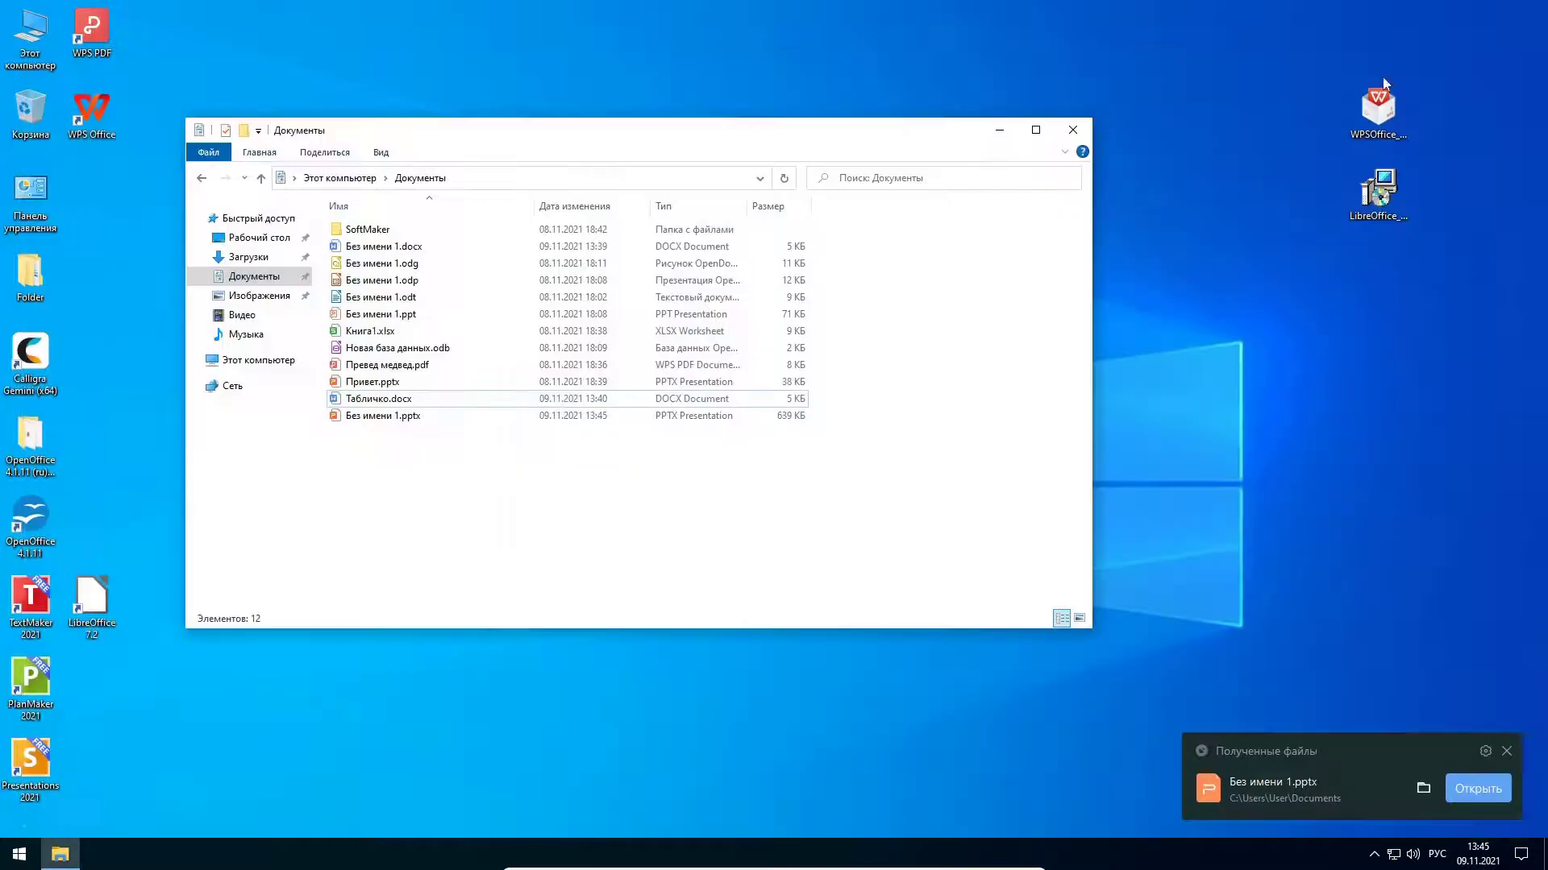
Step: Open Без имени 1.pptx in WPS Presentation and view slides 2 and 3
left_click(407, 426)
right_click(407, 427)
left_click(484, 510)
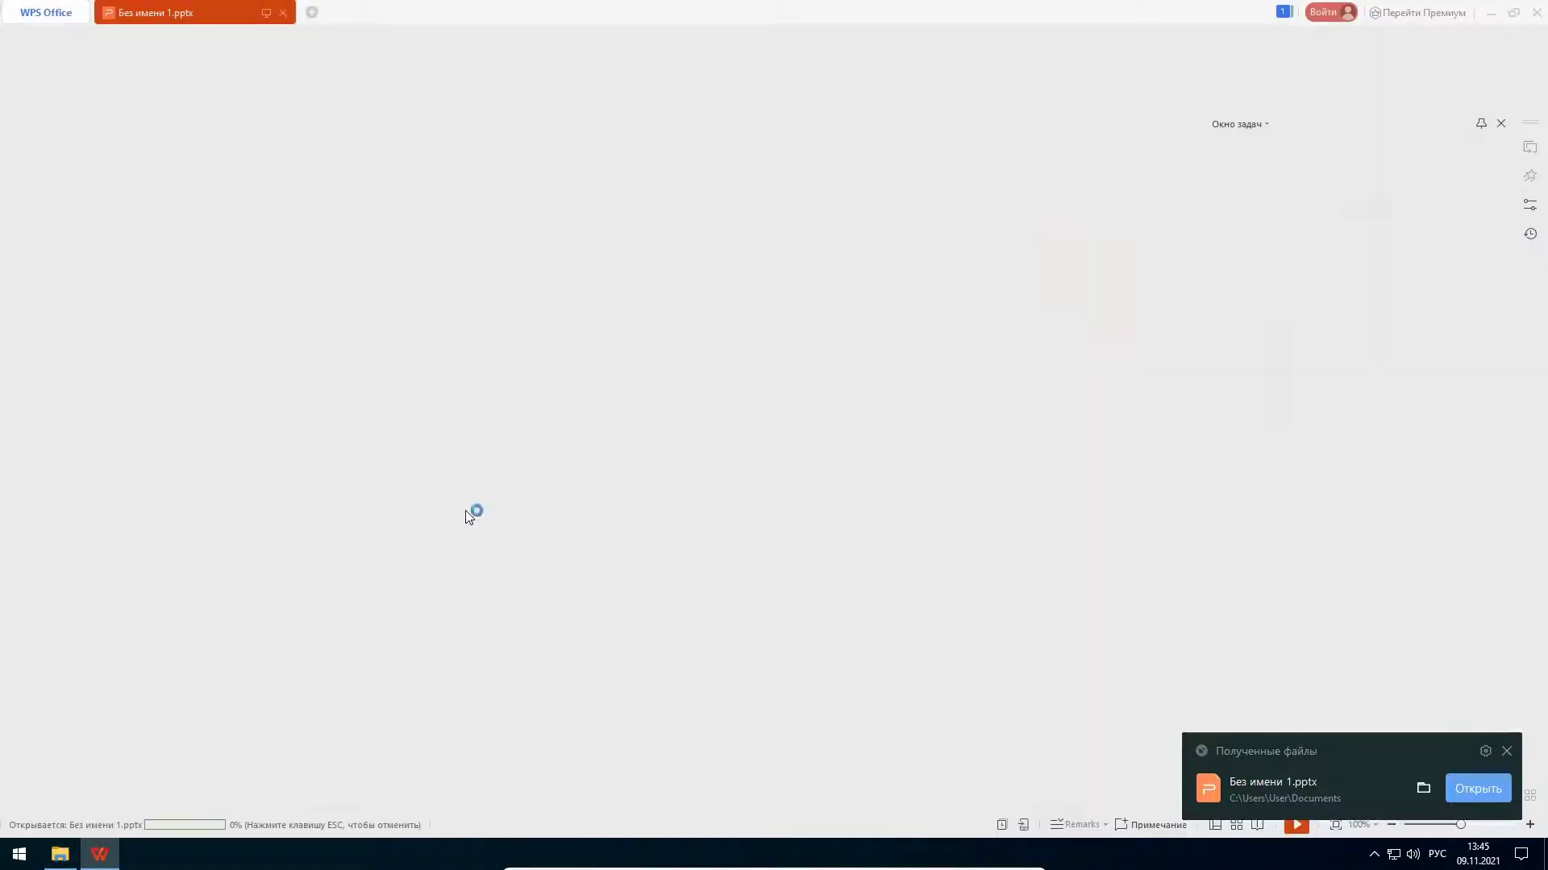
left_click(125, 295)
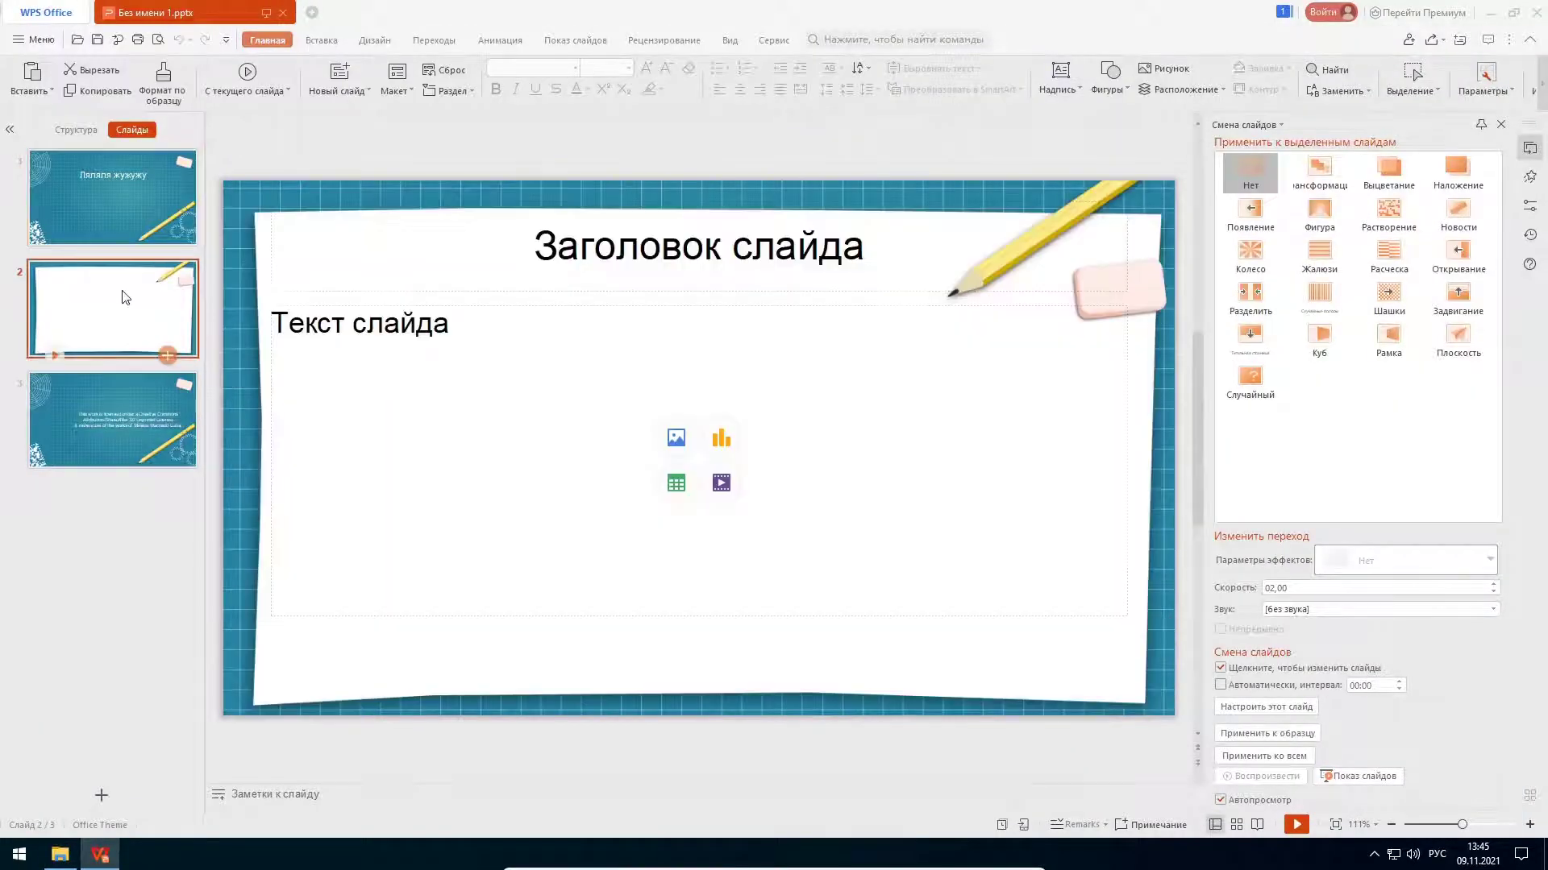
left_click(127, 421)
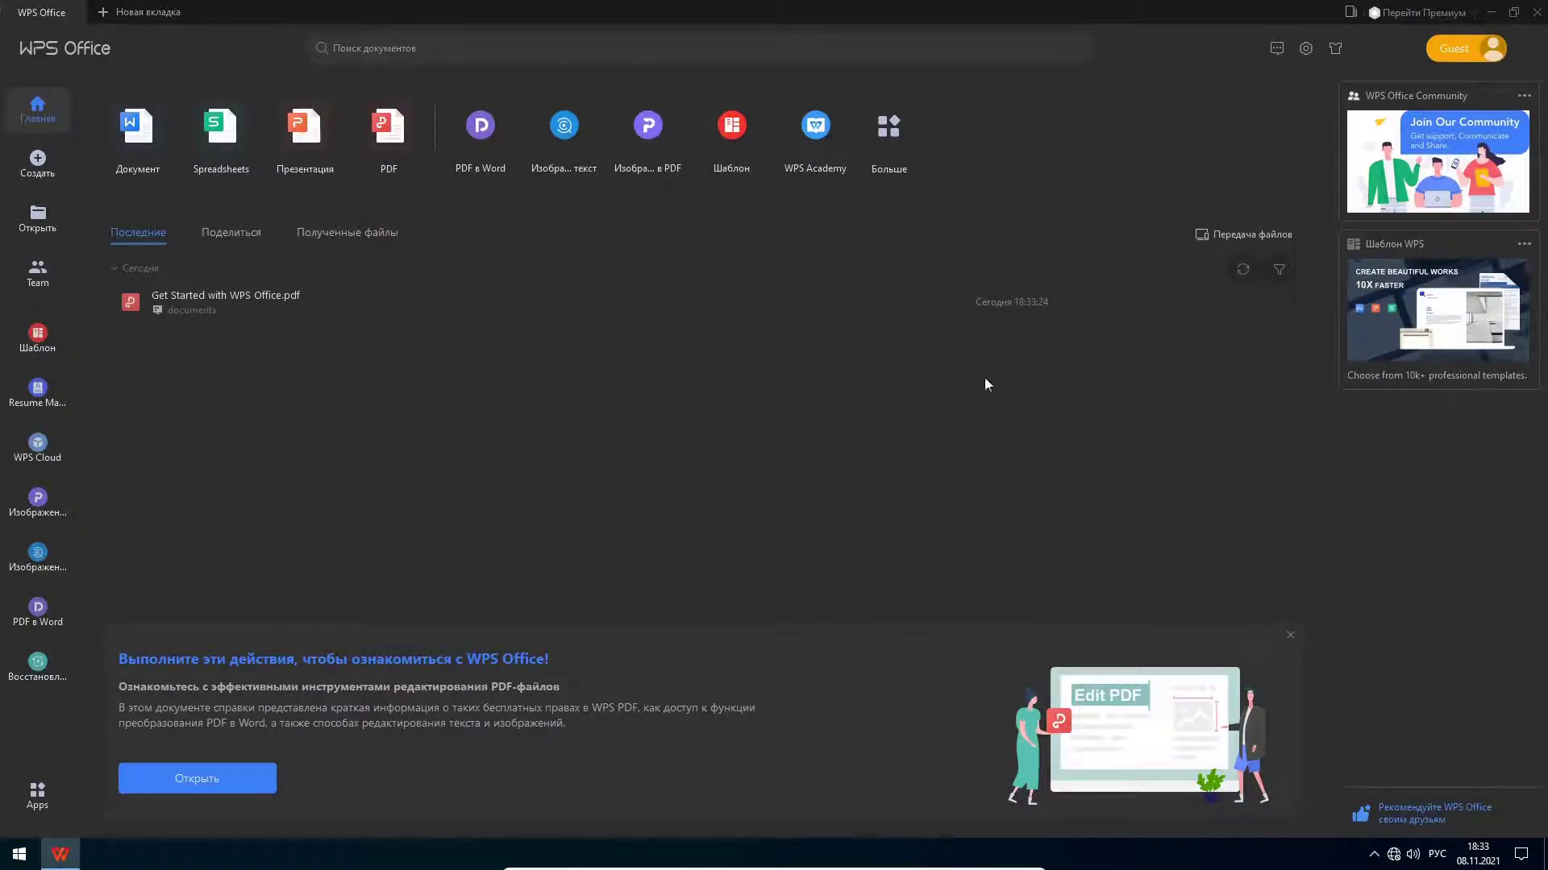
Step: Dismiss the banner, apply the 2016 Classic skin, and open the Document template gallery
left_click(1292, 640)
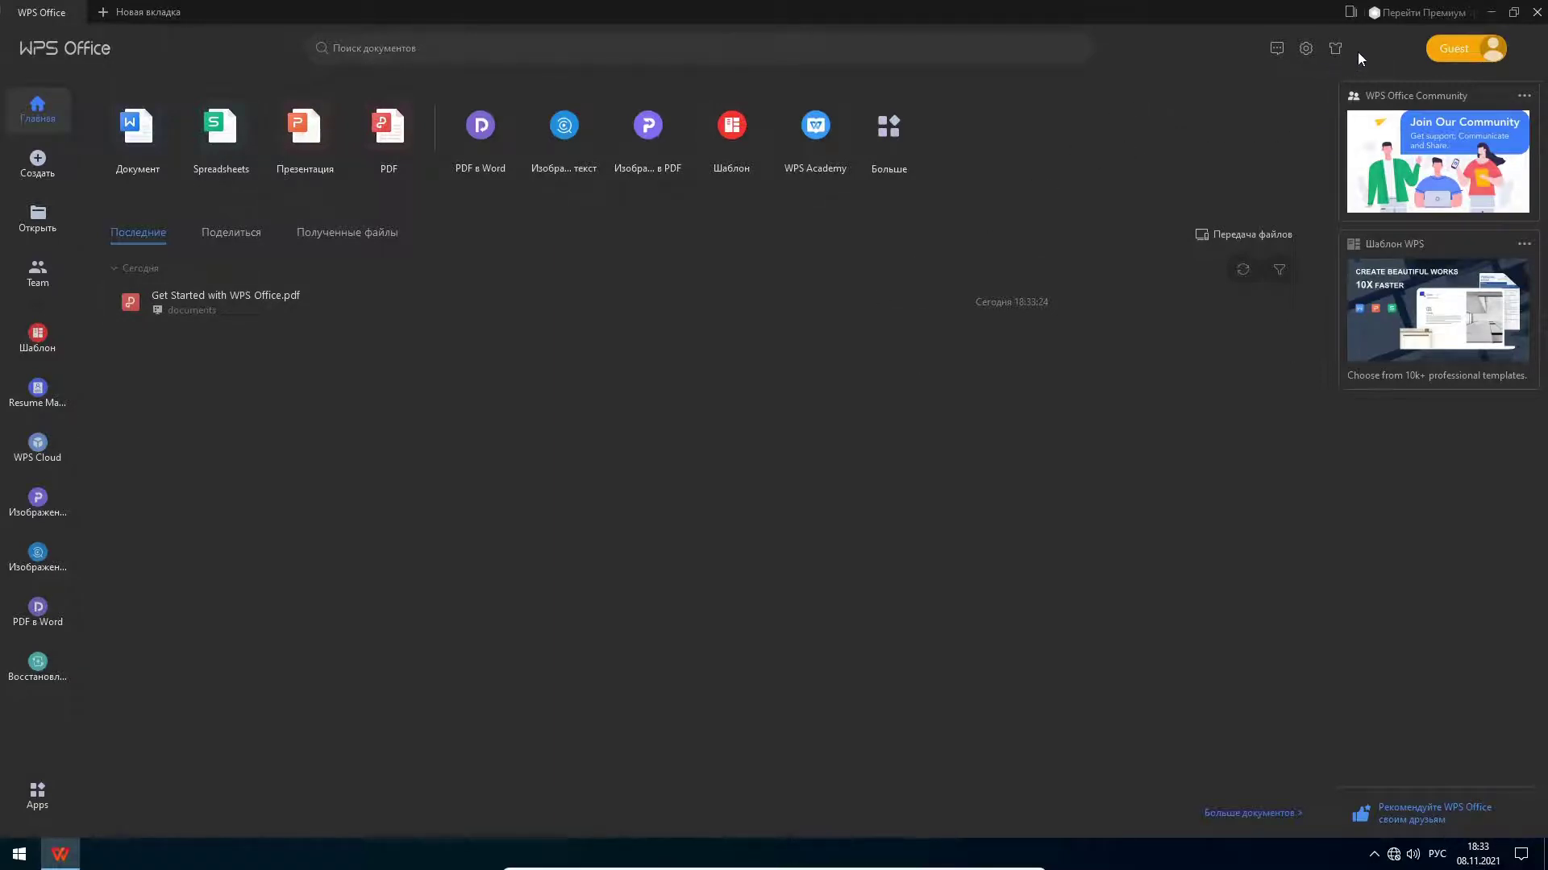
left_click(1333, 50)
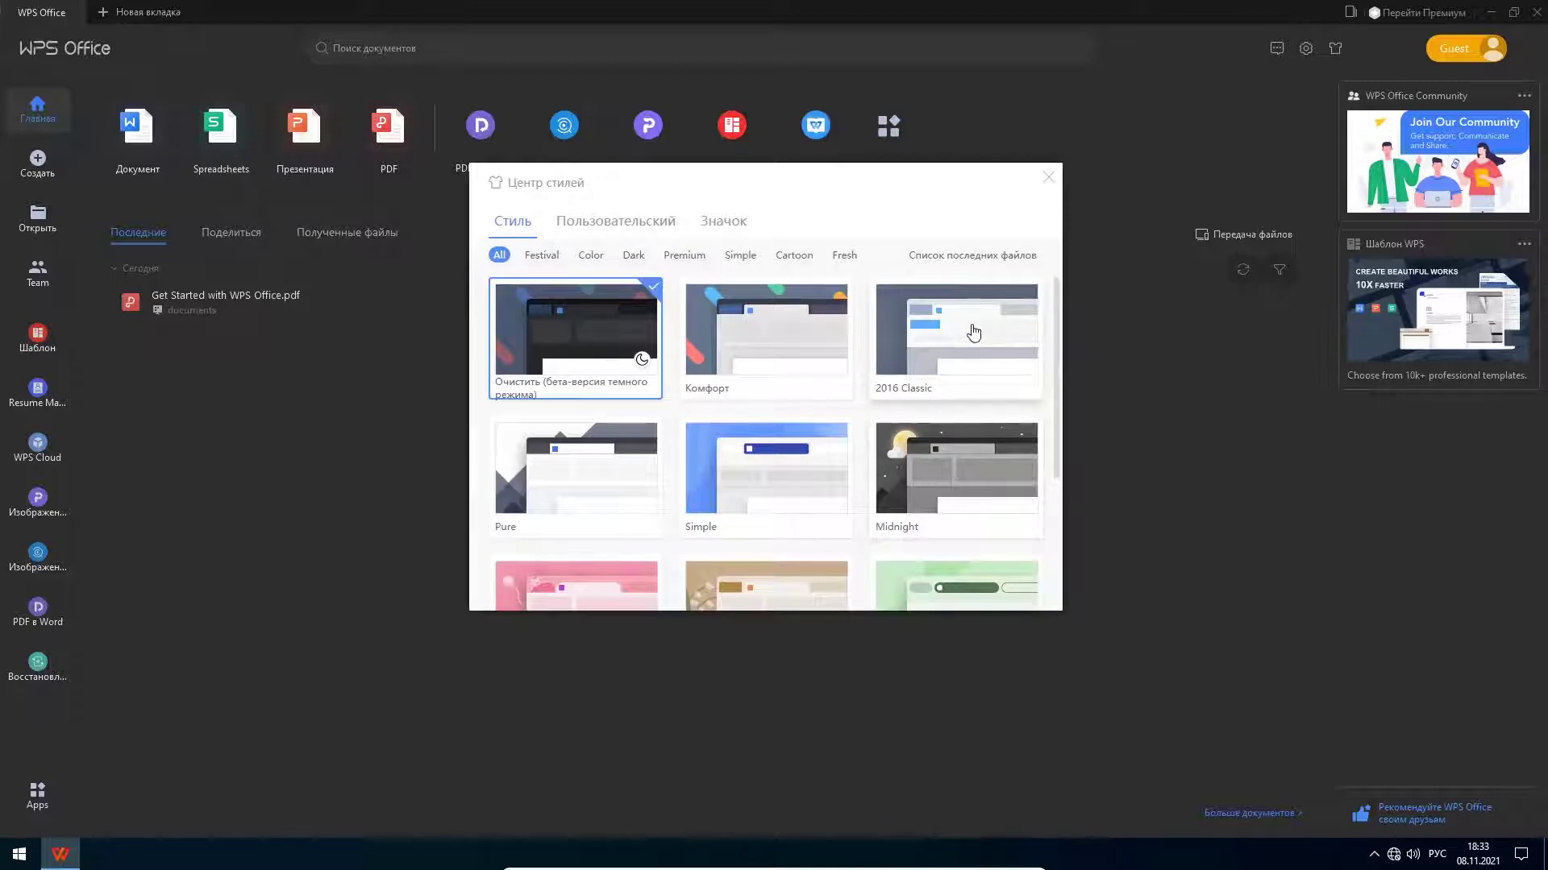
left_click(973, 332)
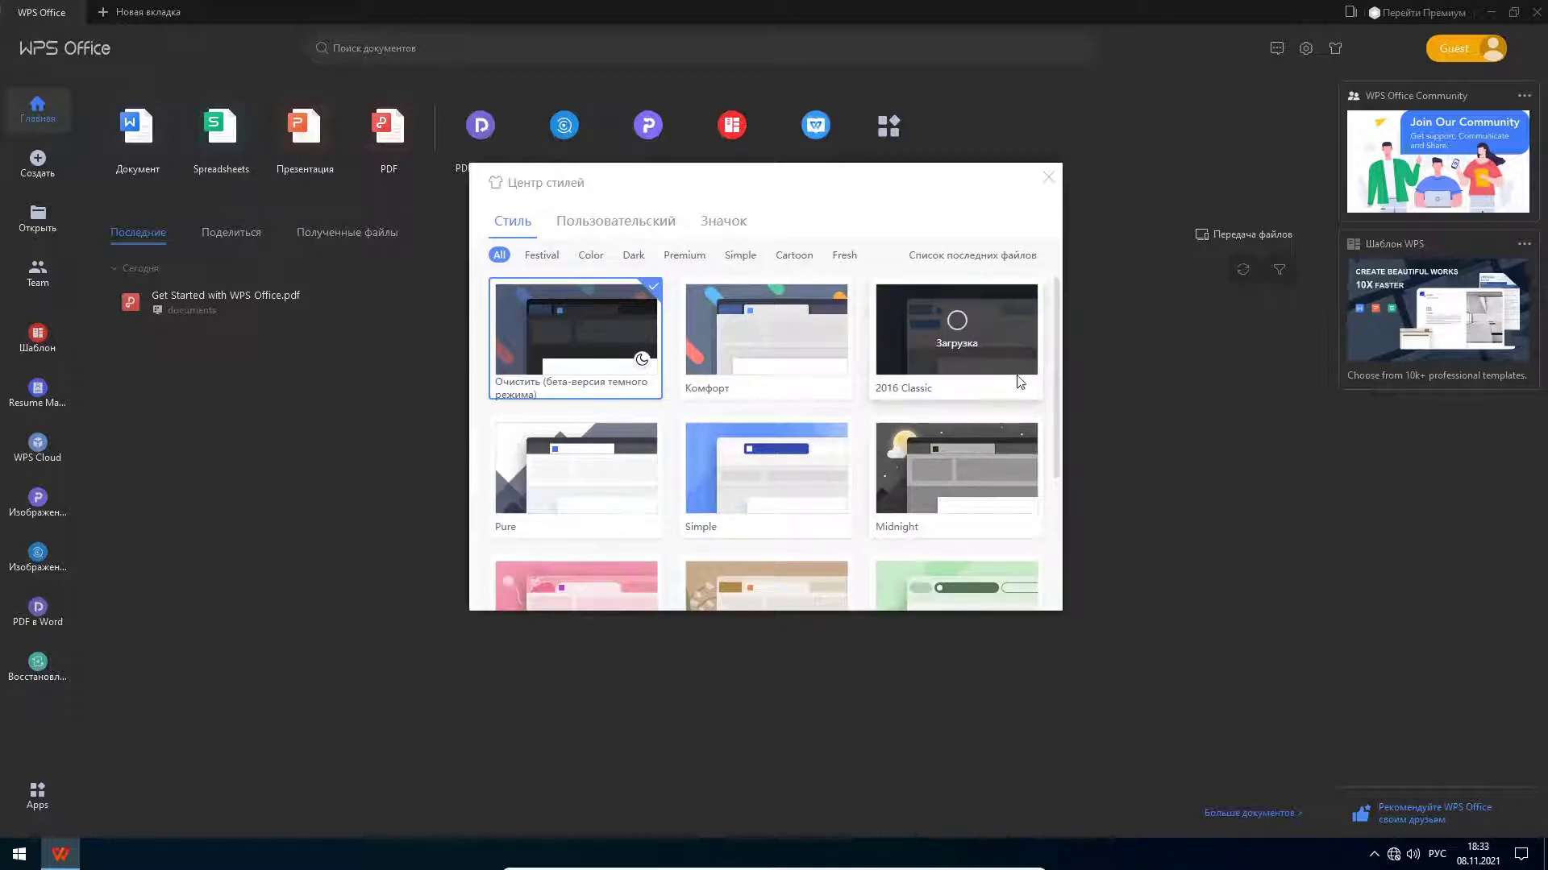
left_click(723, 220)
left_click(515, 225)
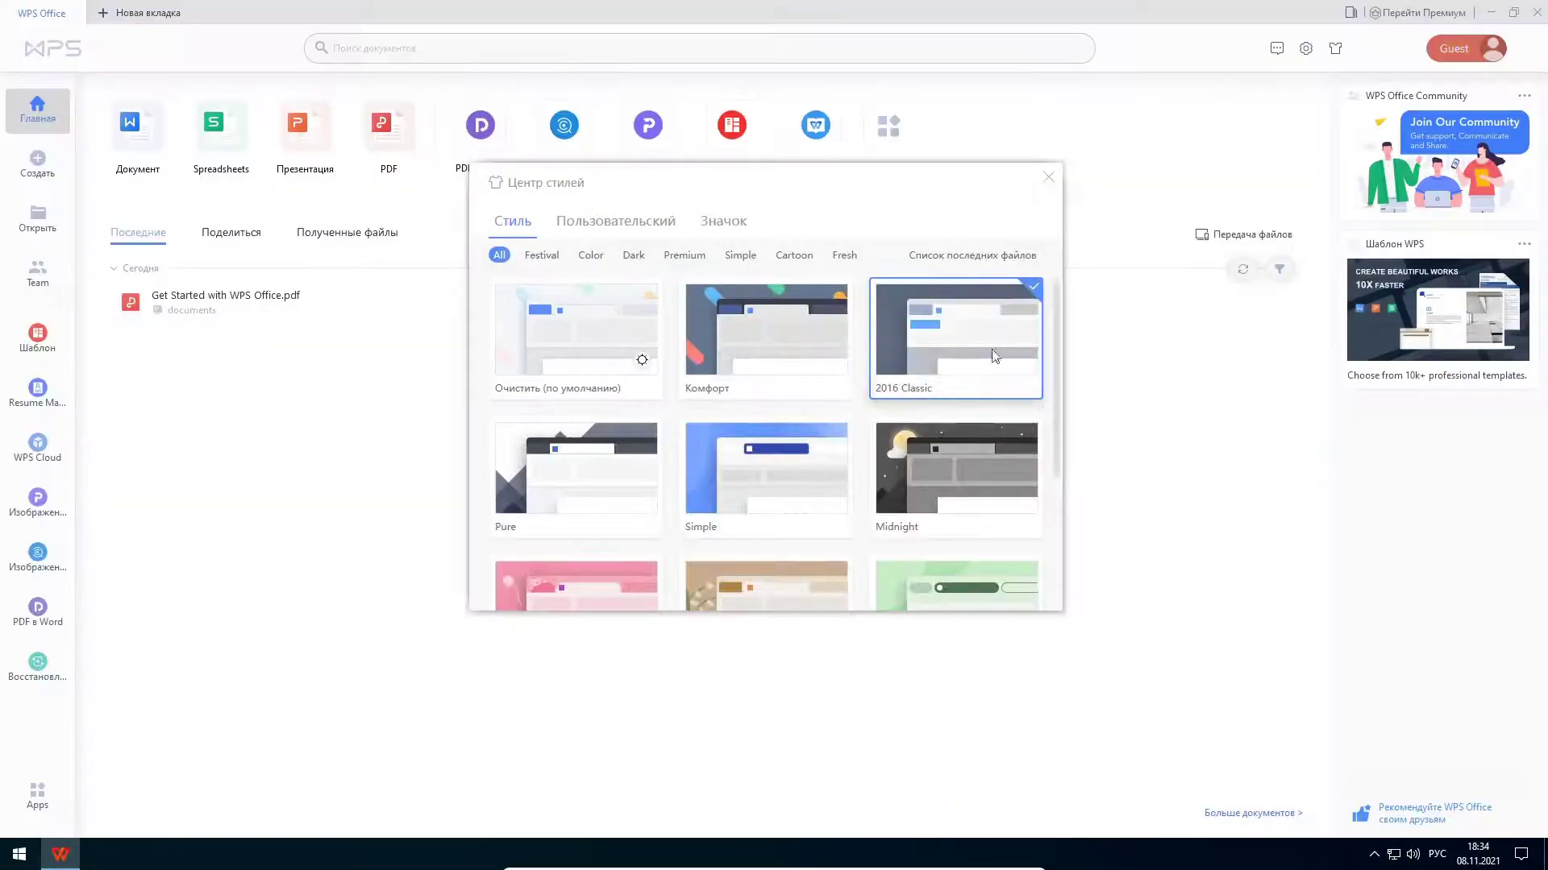
left_click(1048, 177)
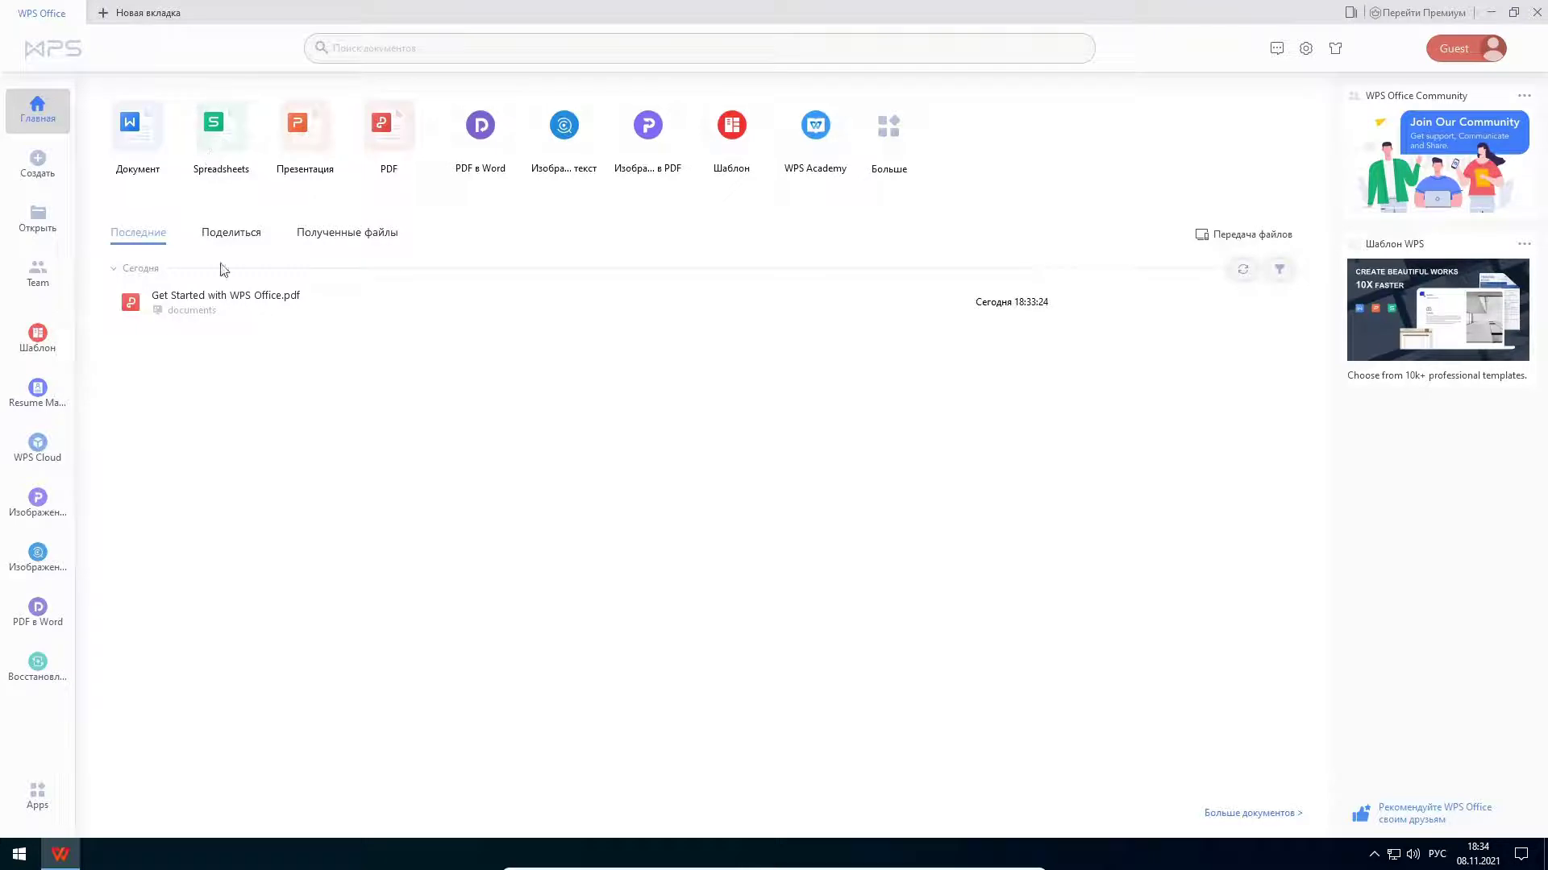
left_click(129, 144)
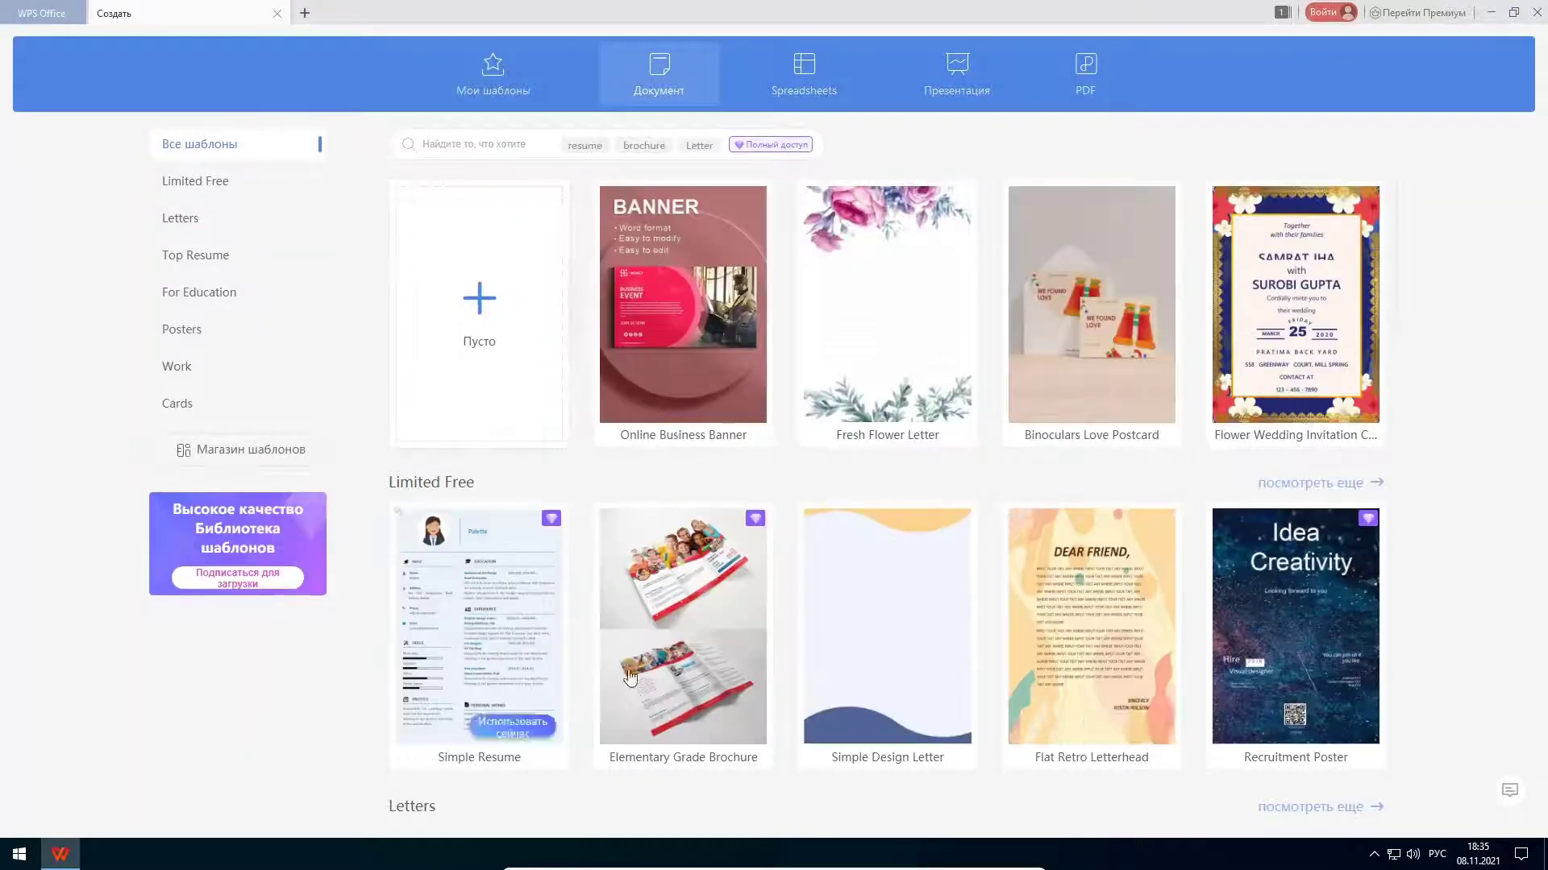
Step: Create a blank document with the left-aligned Arial Black line 'Превед медвед!!!!'
left_click(487, 304)
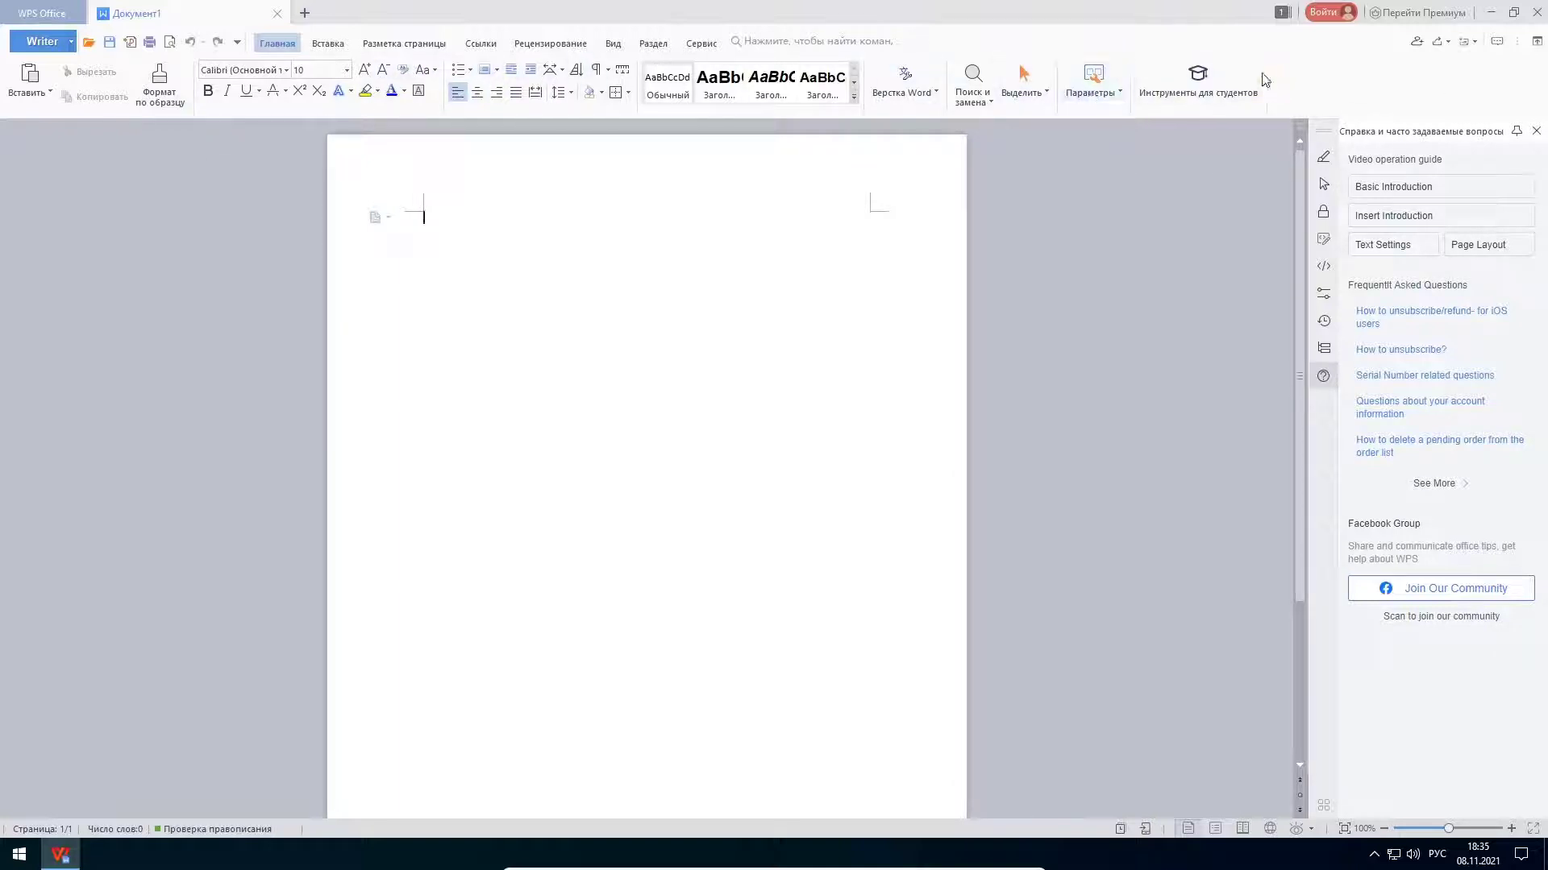
left_click(497, 92)
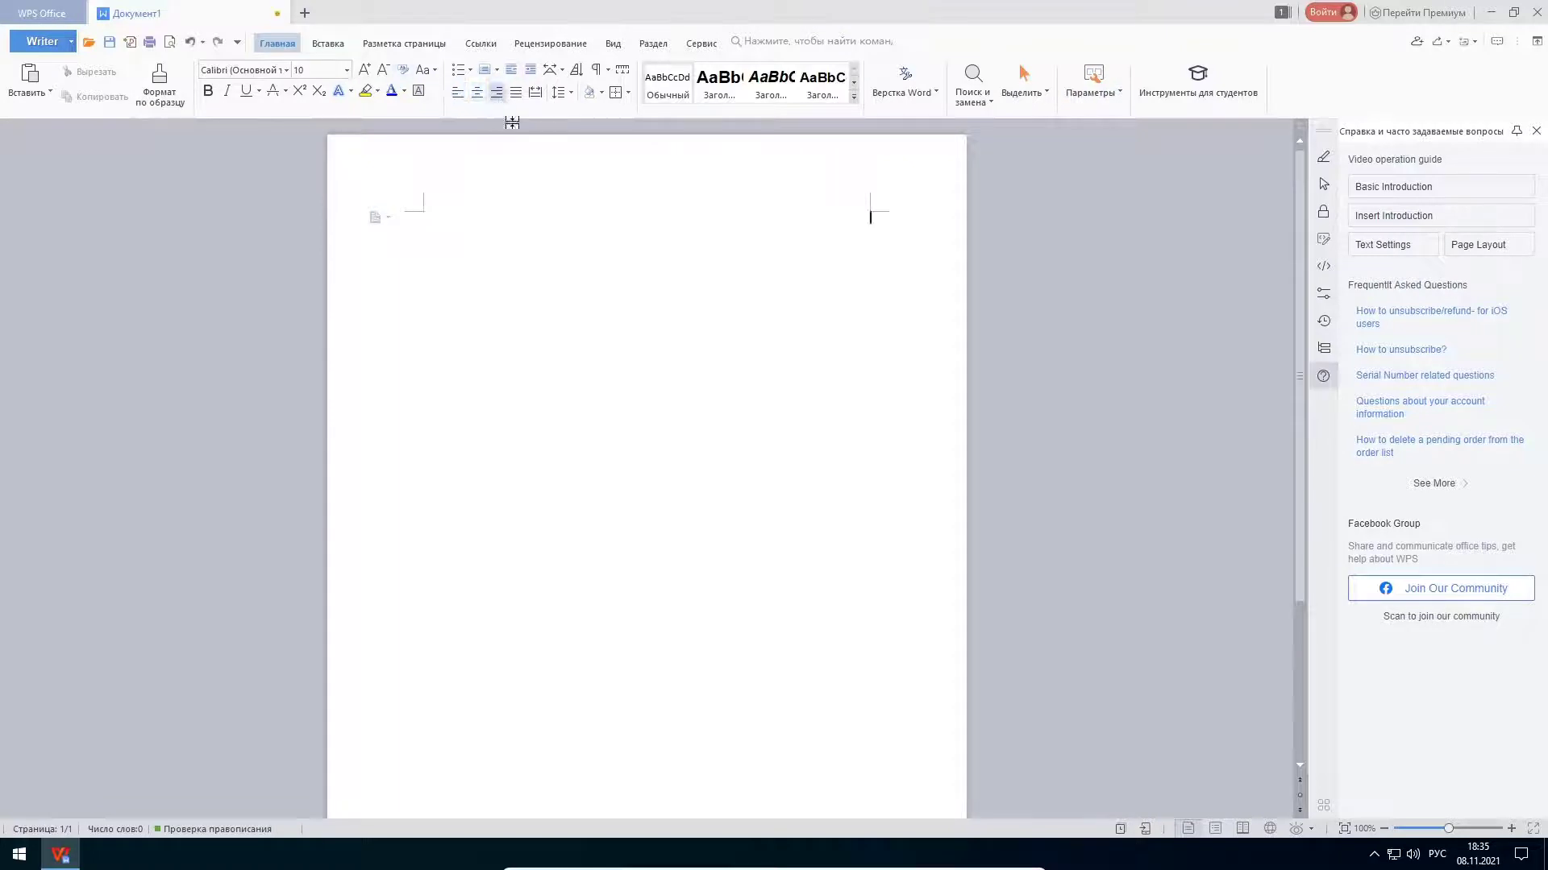
left_click(457, 92)
left_click(286, 71)
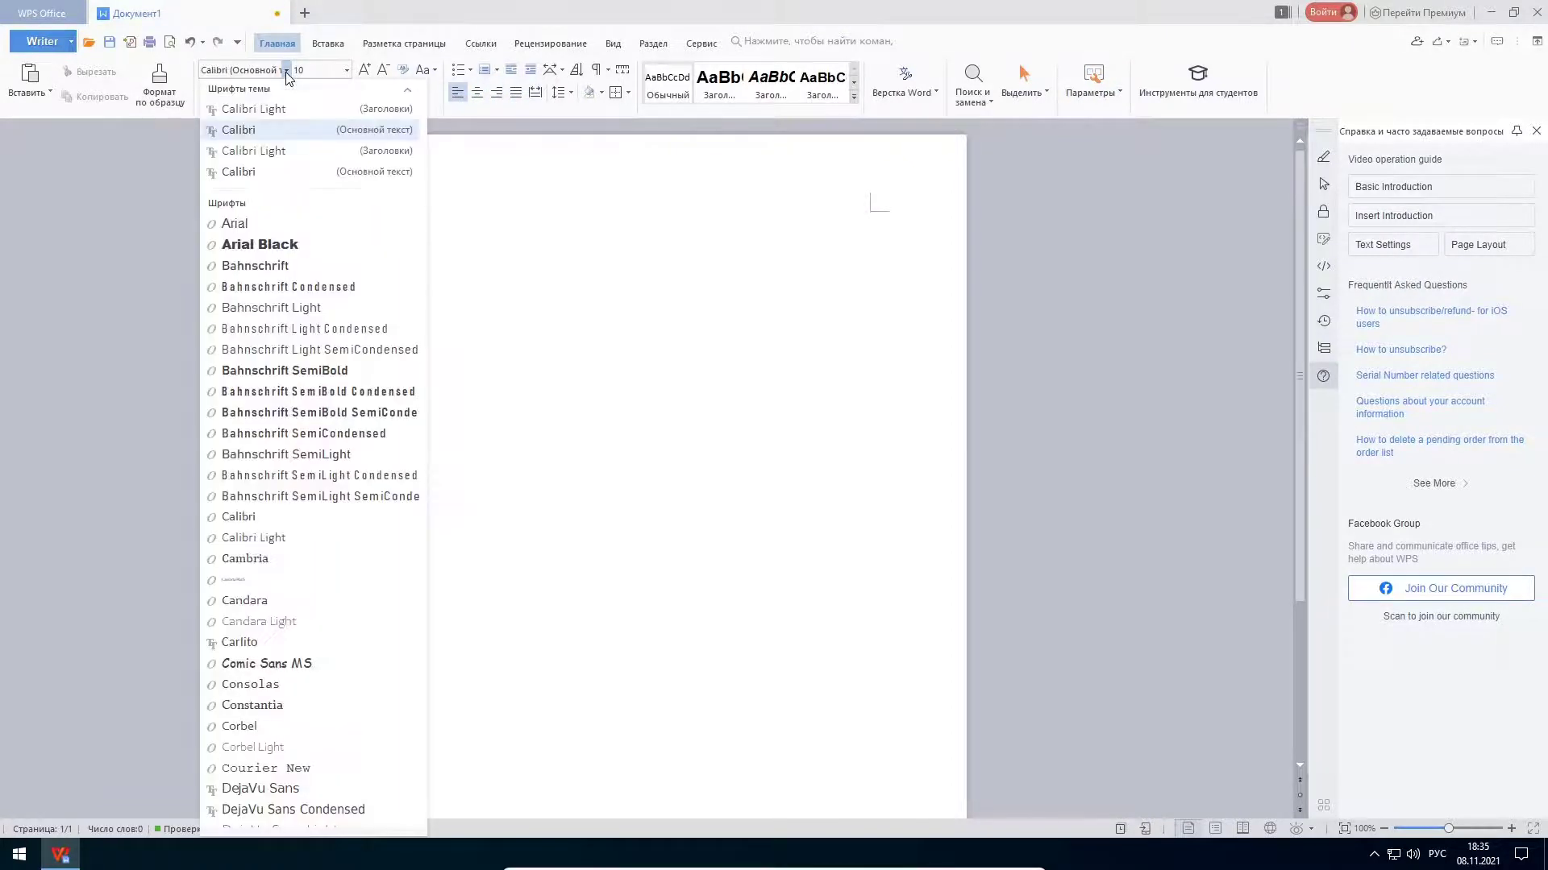
left_click(266, 244)
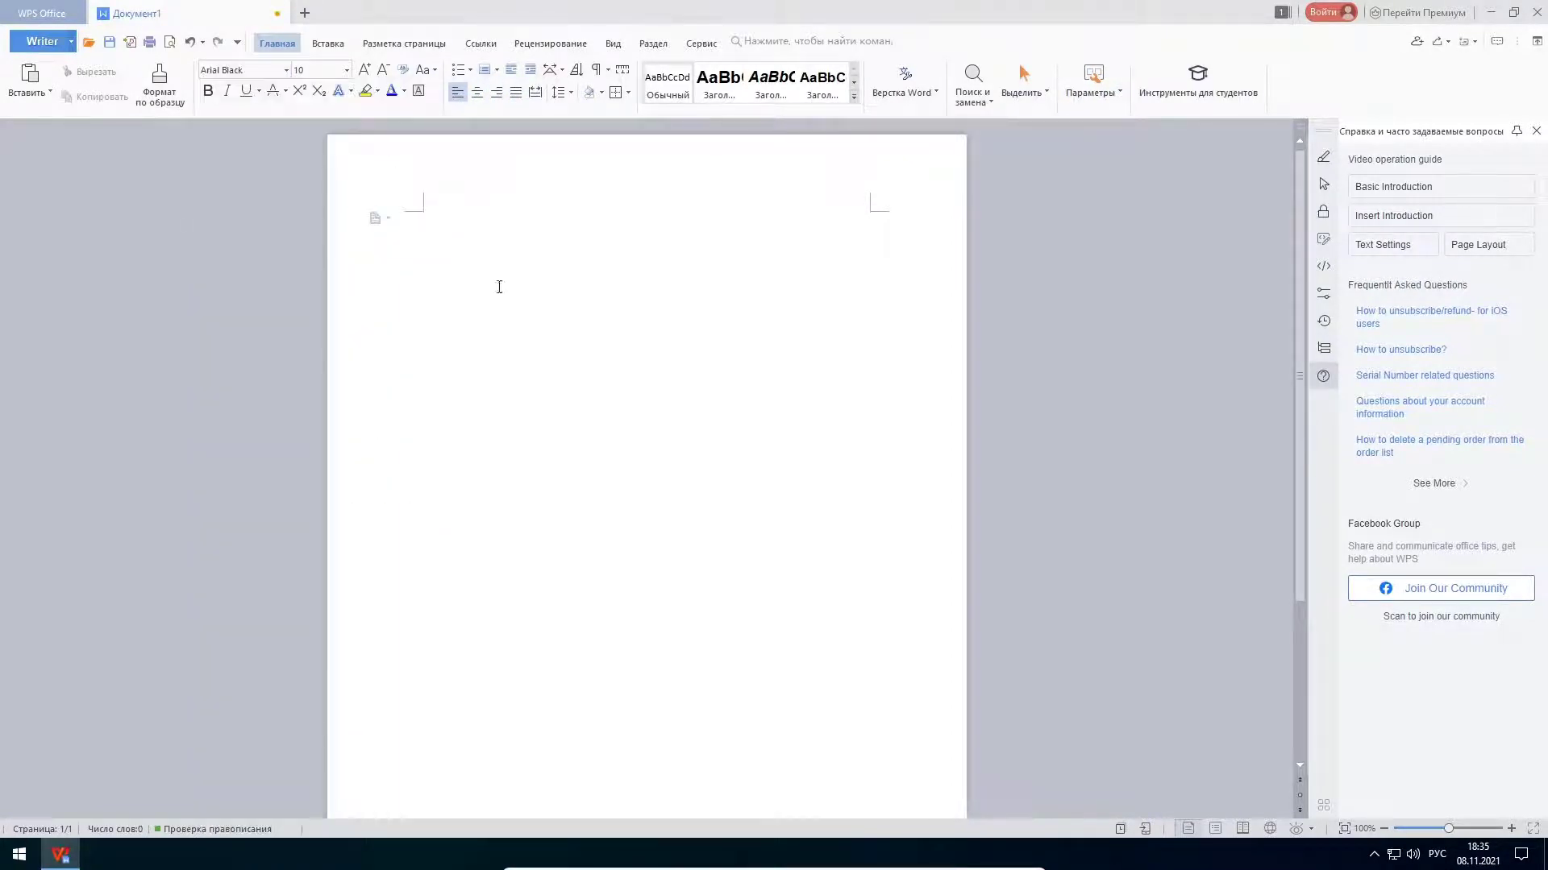
type("Превед медвед!!!!")
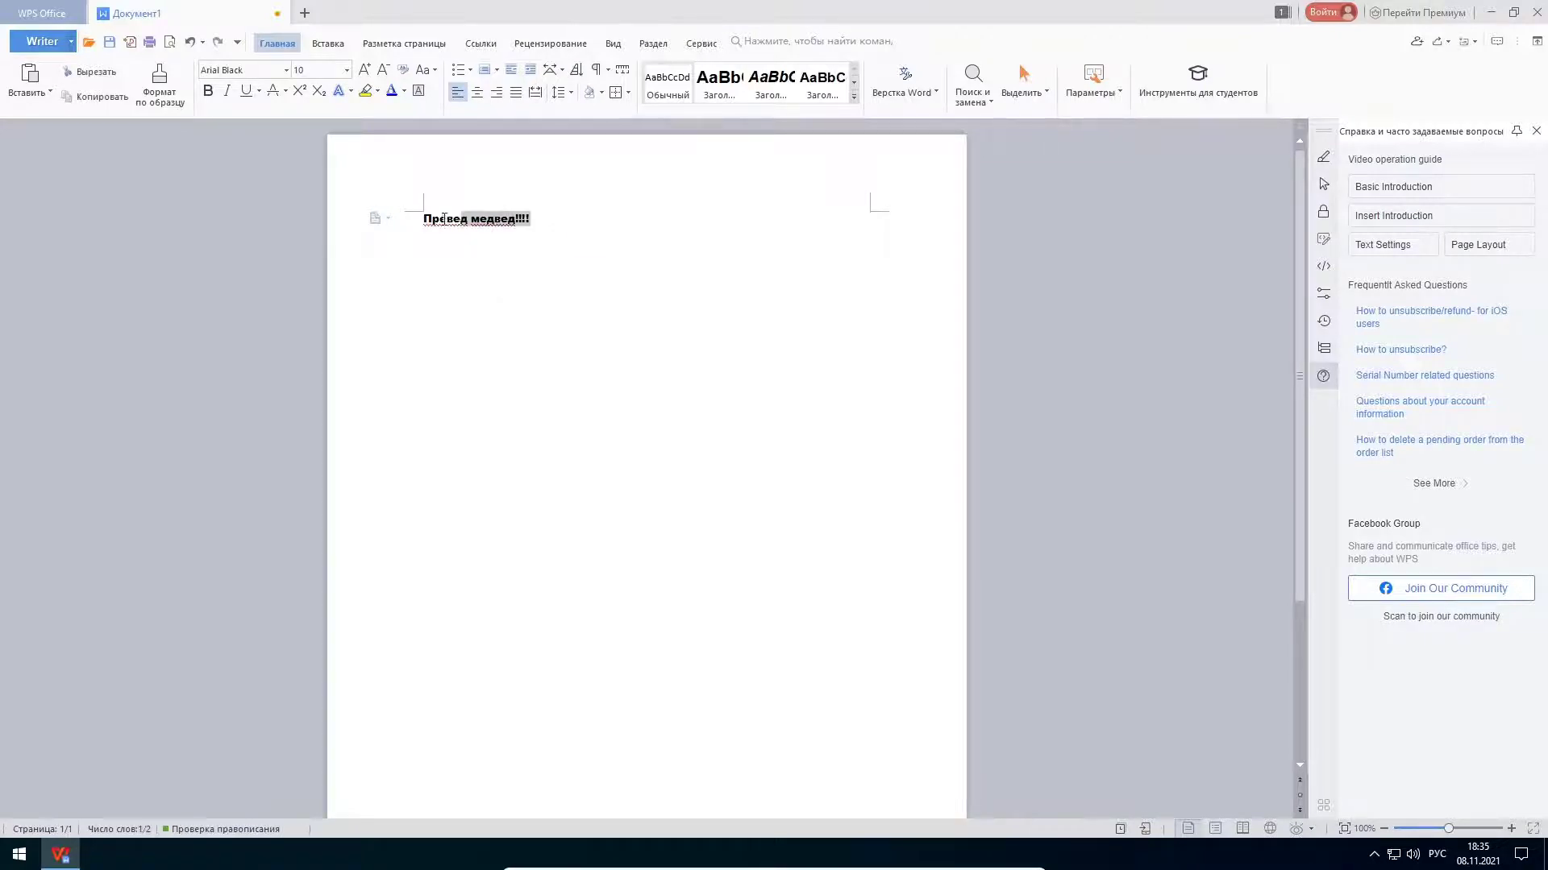
left_click(69, 42)
mouse_move(83, 189)
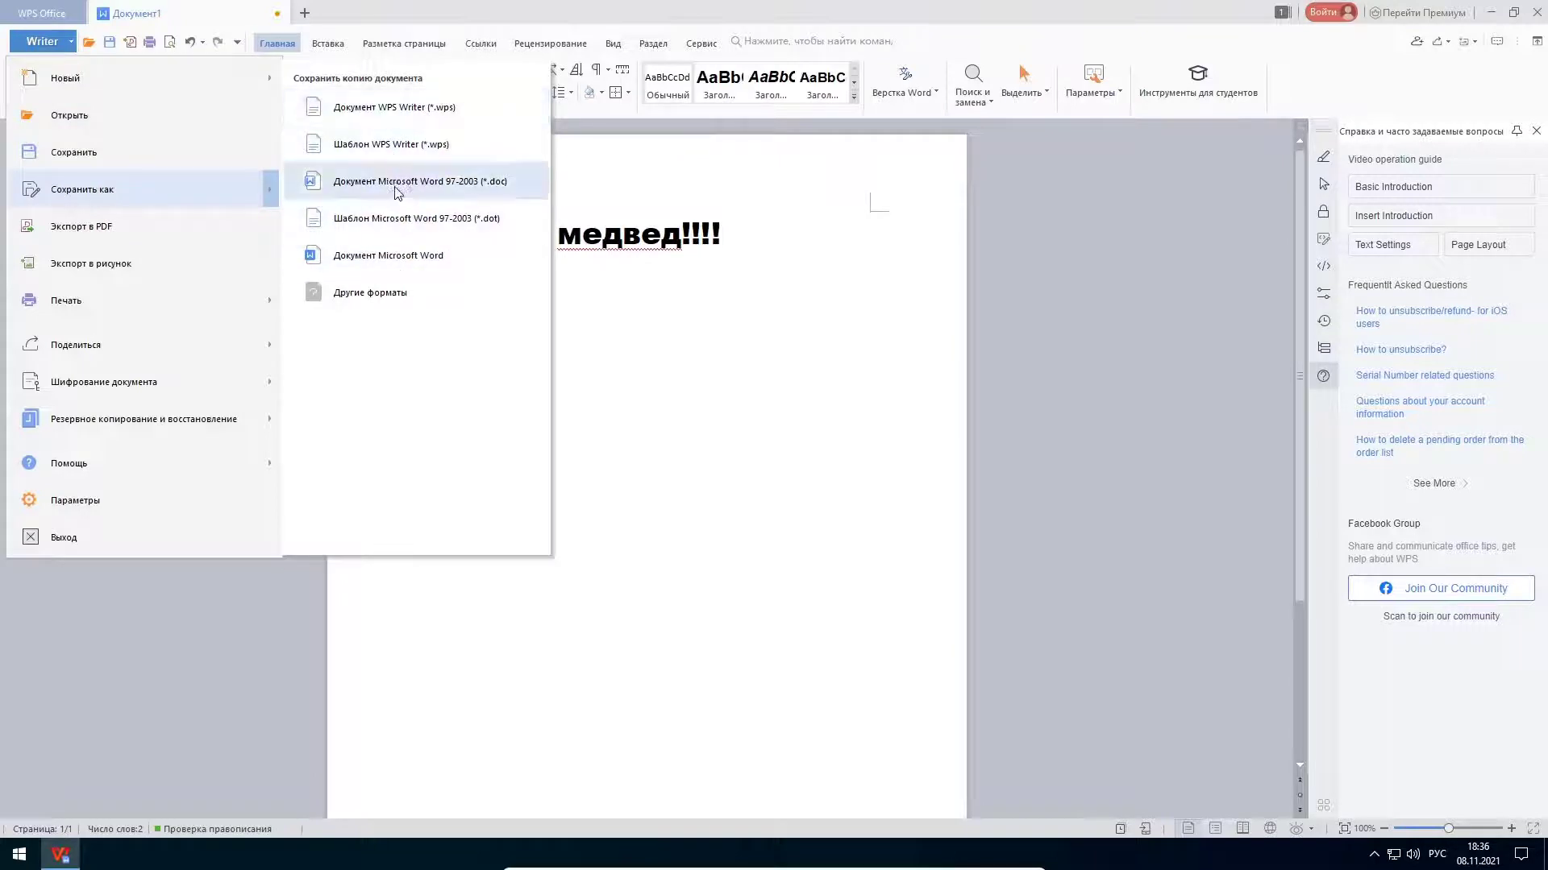
Step: Save as a Microsoft Word document named Превед медвед.docx and list the file types
left_click(398, 255)
left_click(822, 599)
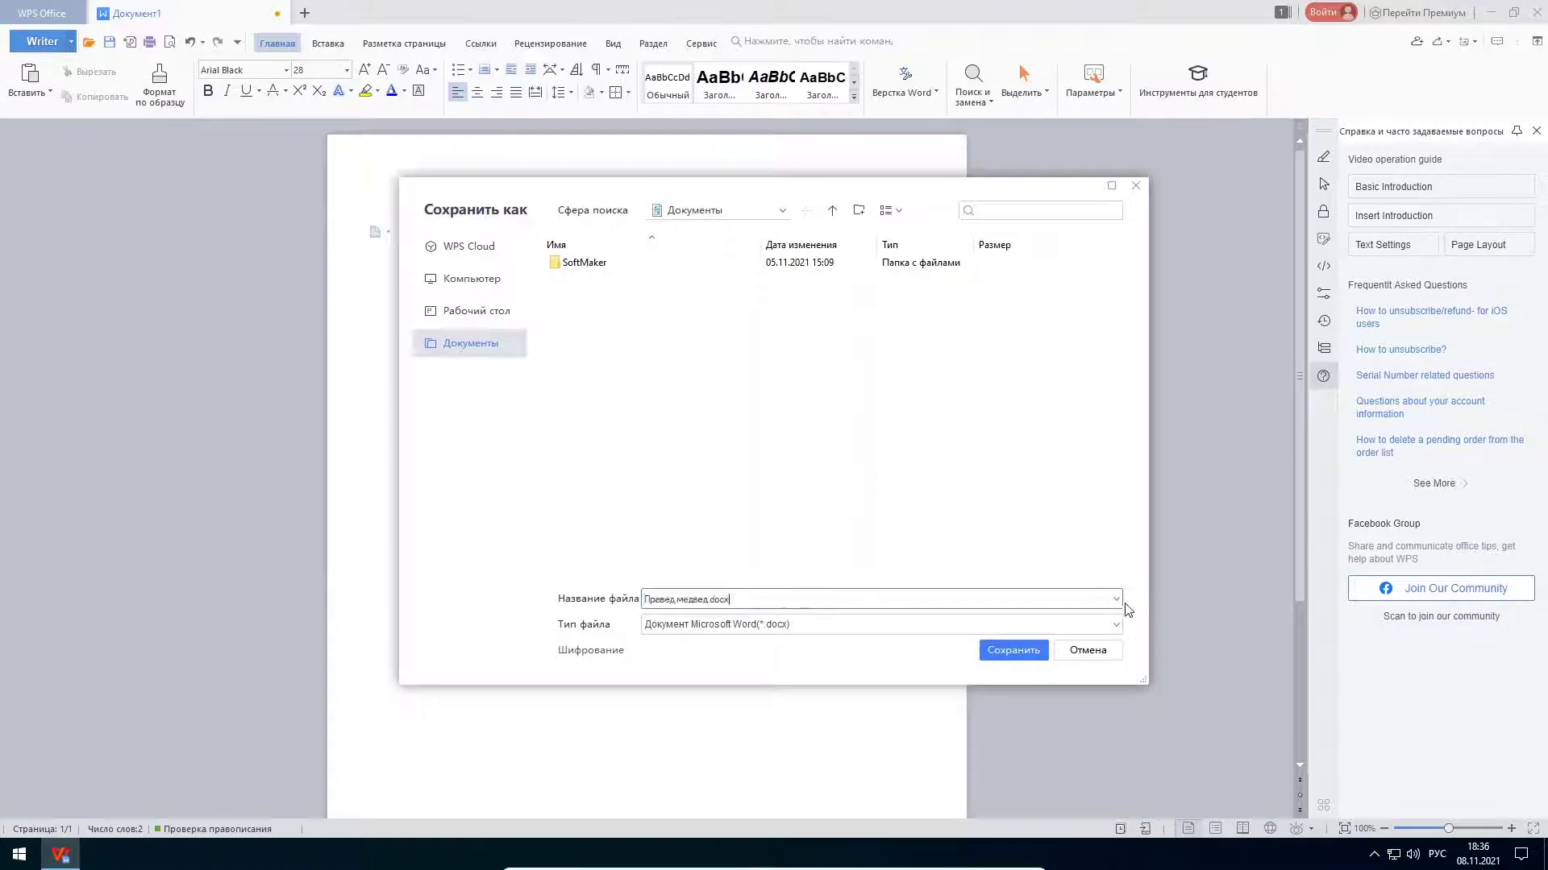
left_click(1114, 625)
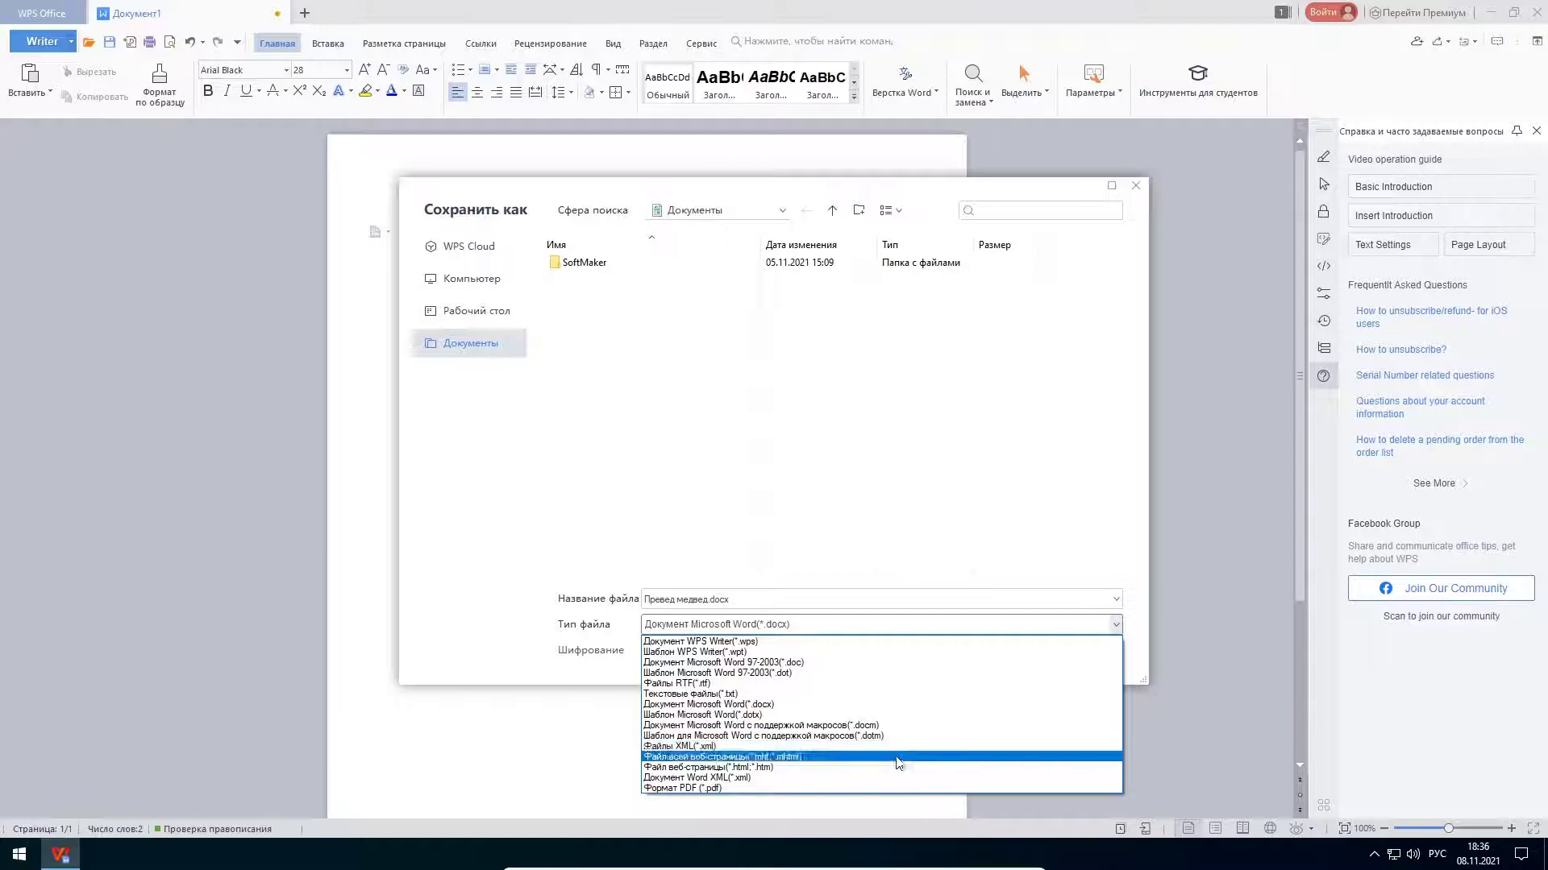
Step: Export the document as Превед медвед.pdf, view it, then close the PDF and document
left_click(846, 788)
left_click(1038, 654)
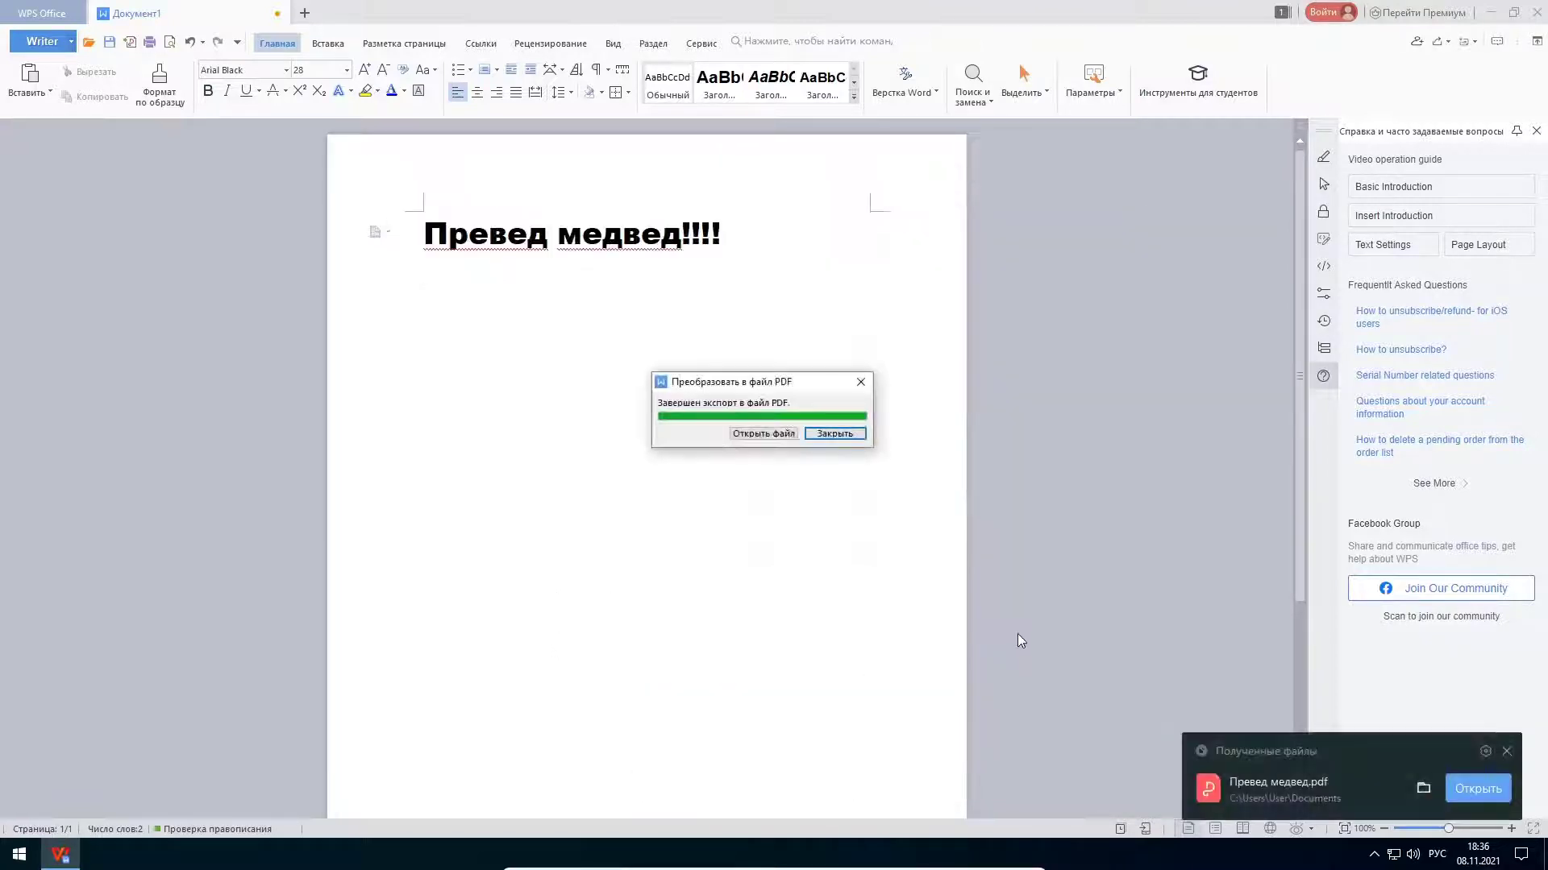
left_click(762, 433)
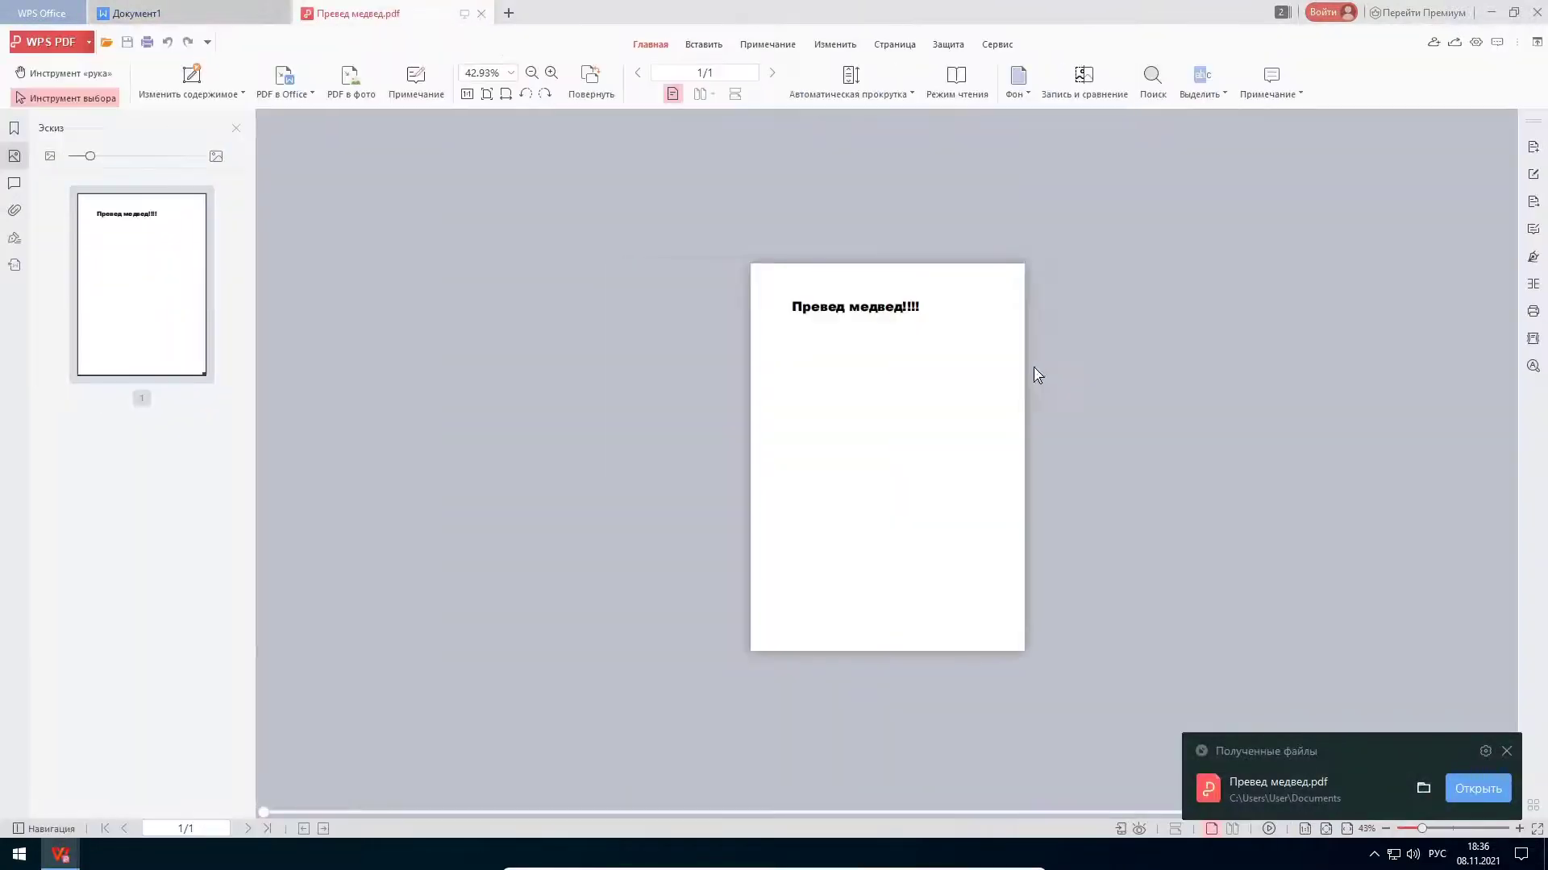
left_click(482, 14)
left_click(482, 14)
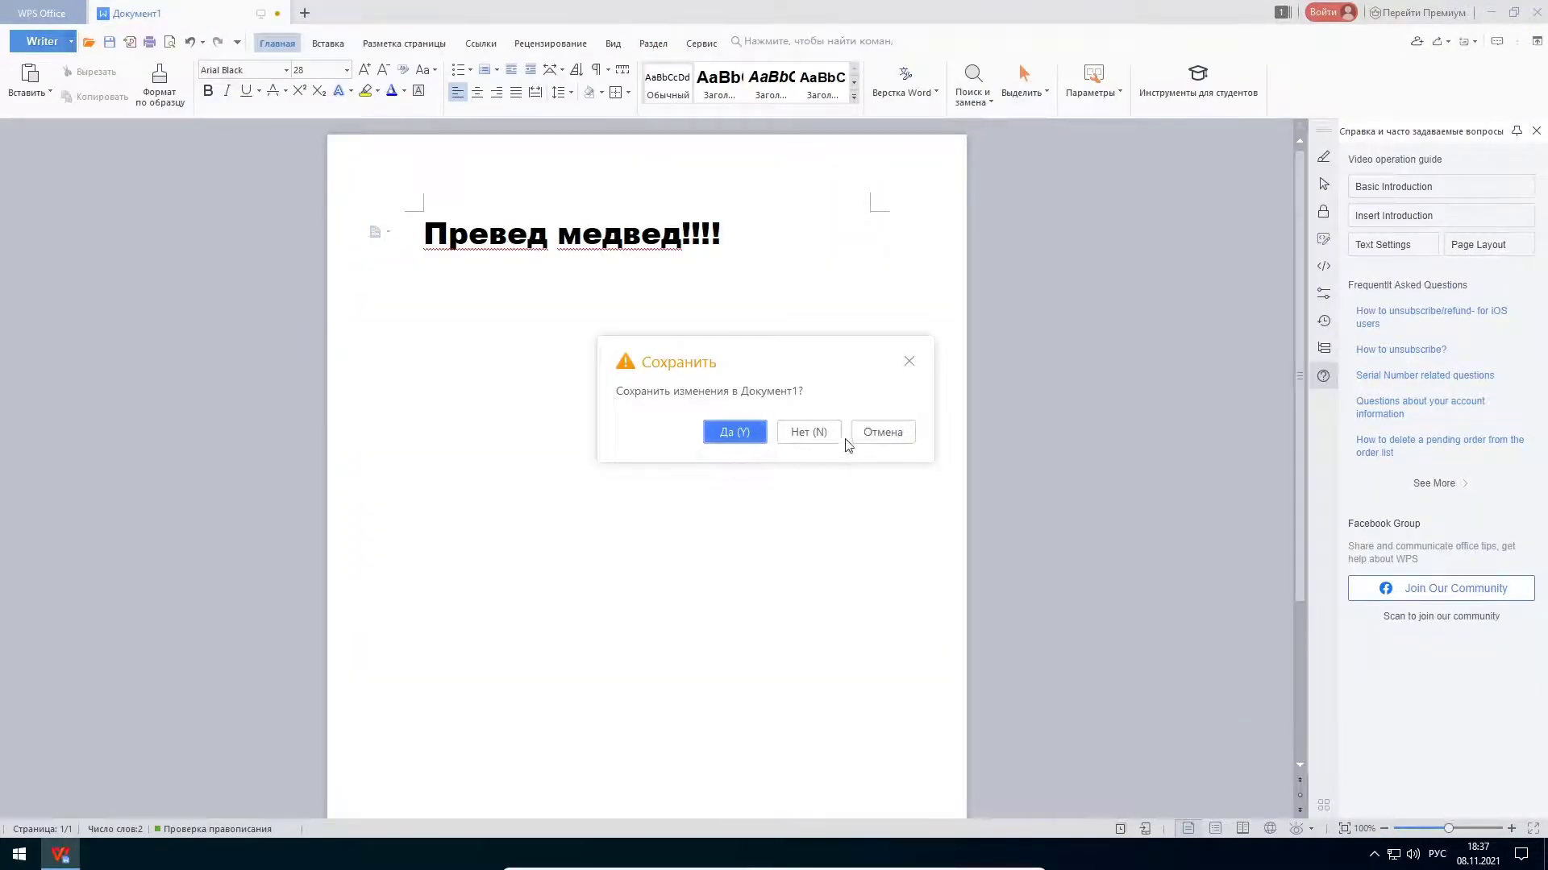
Step: Discard the Writer document, set row 1 height to 50, and enter sample text in A1 and E6
left_click(816, 434)
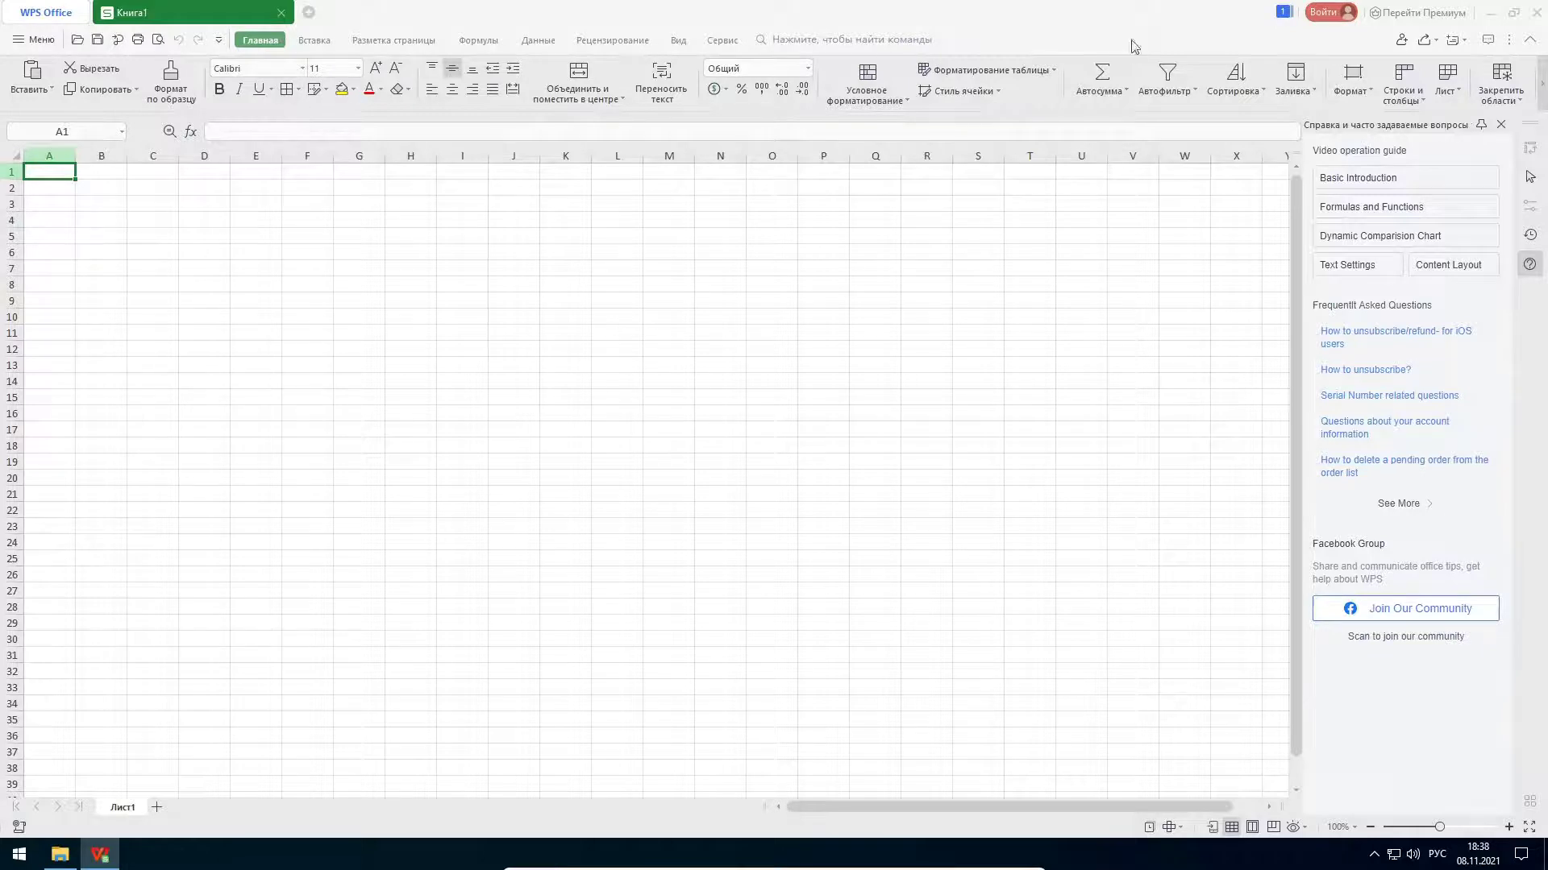
left_click(1403, 80)
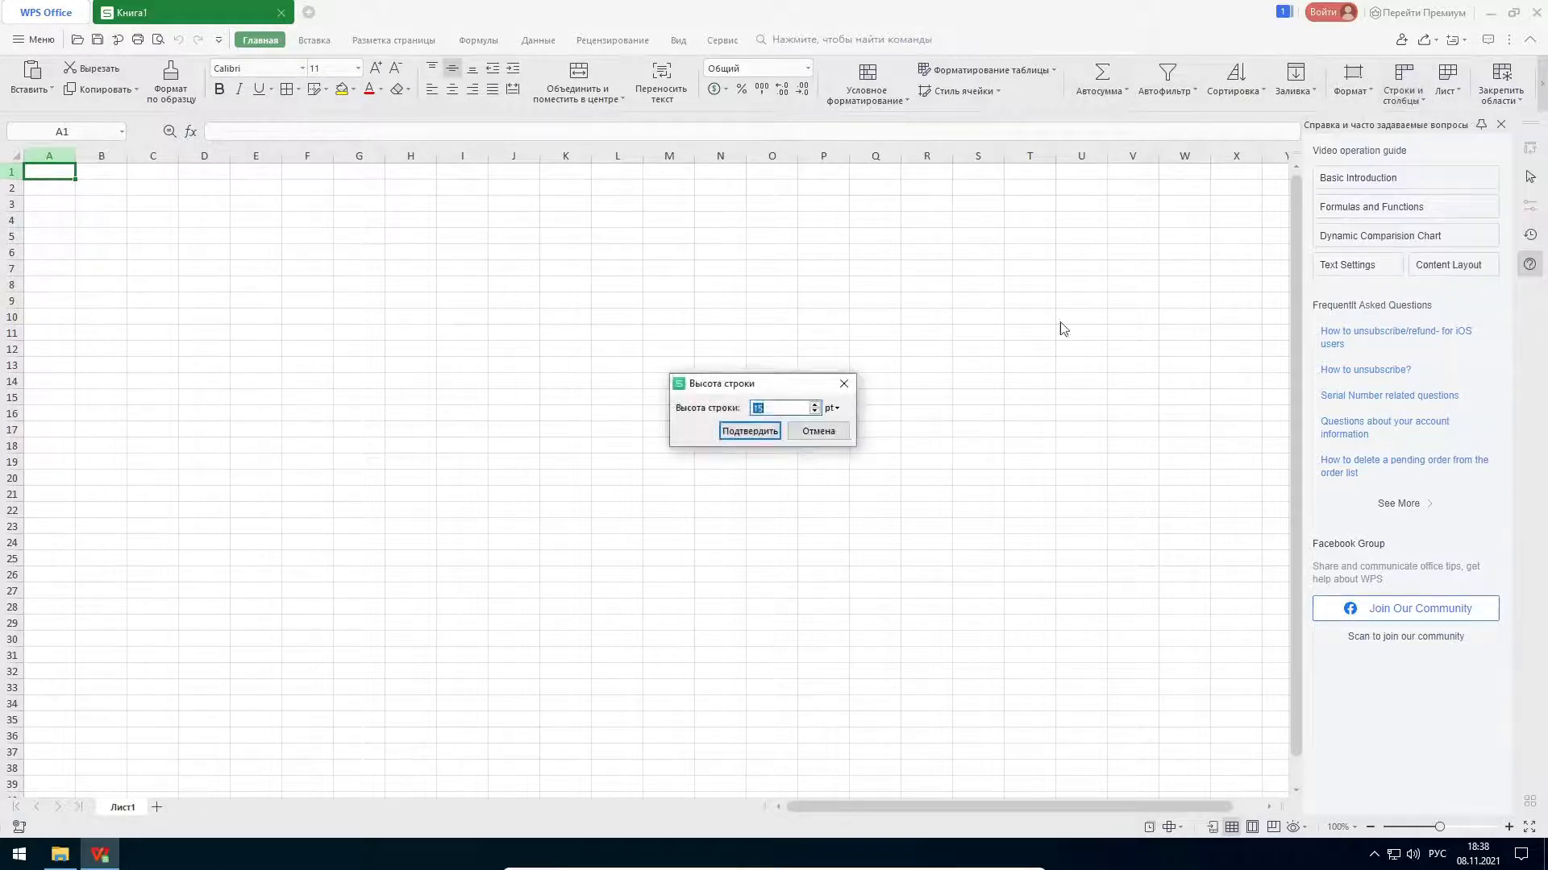
type("50")
key("Return")
type("рполдпролпр")
left_click(255, 289)
type("пролпрл")
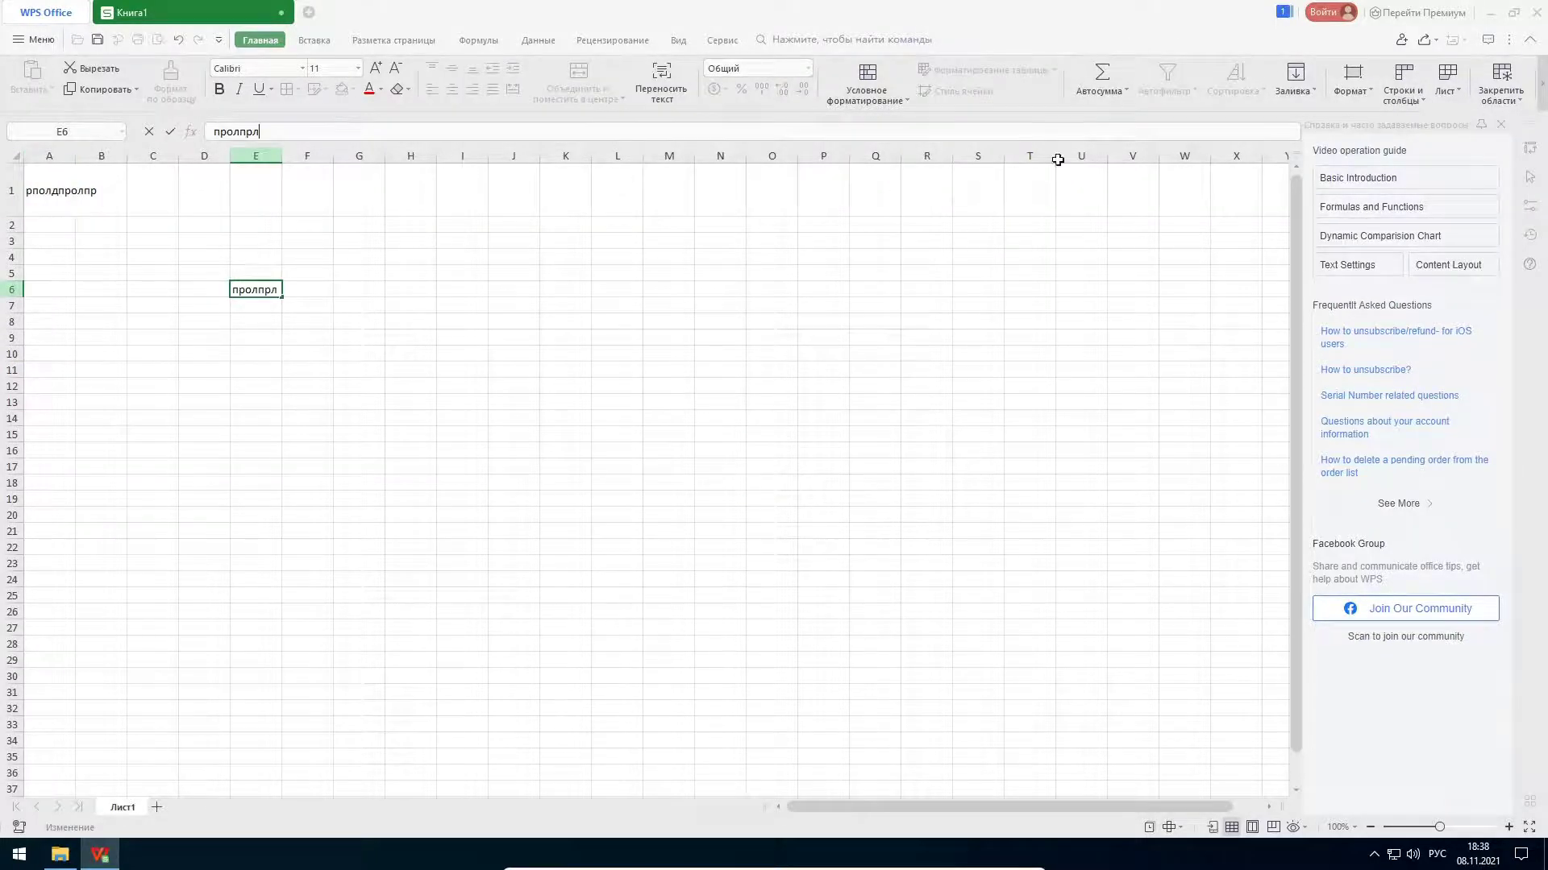
left_click(232, 198)
left_click(161, 190)
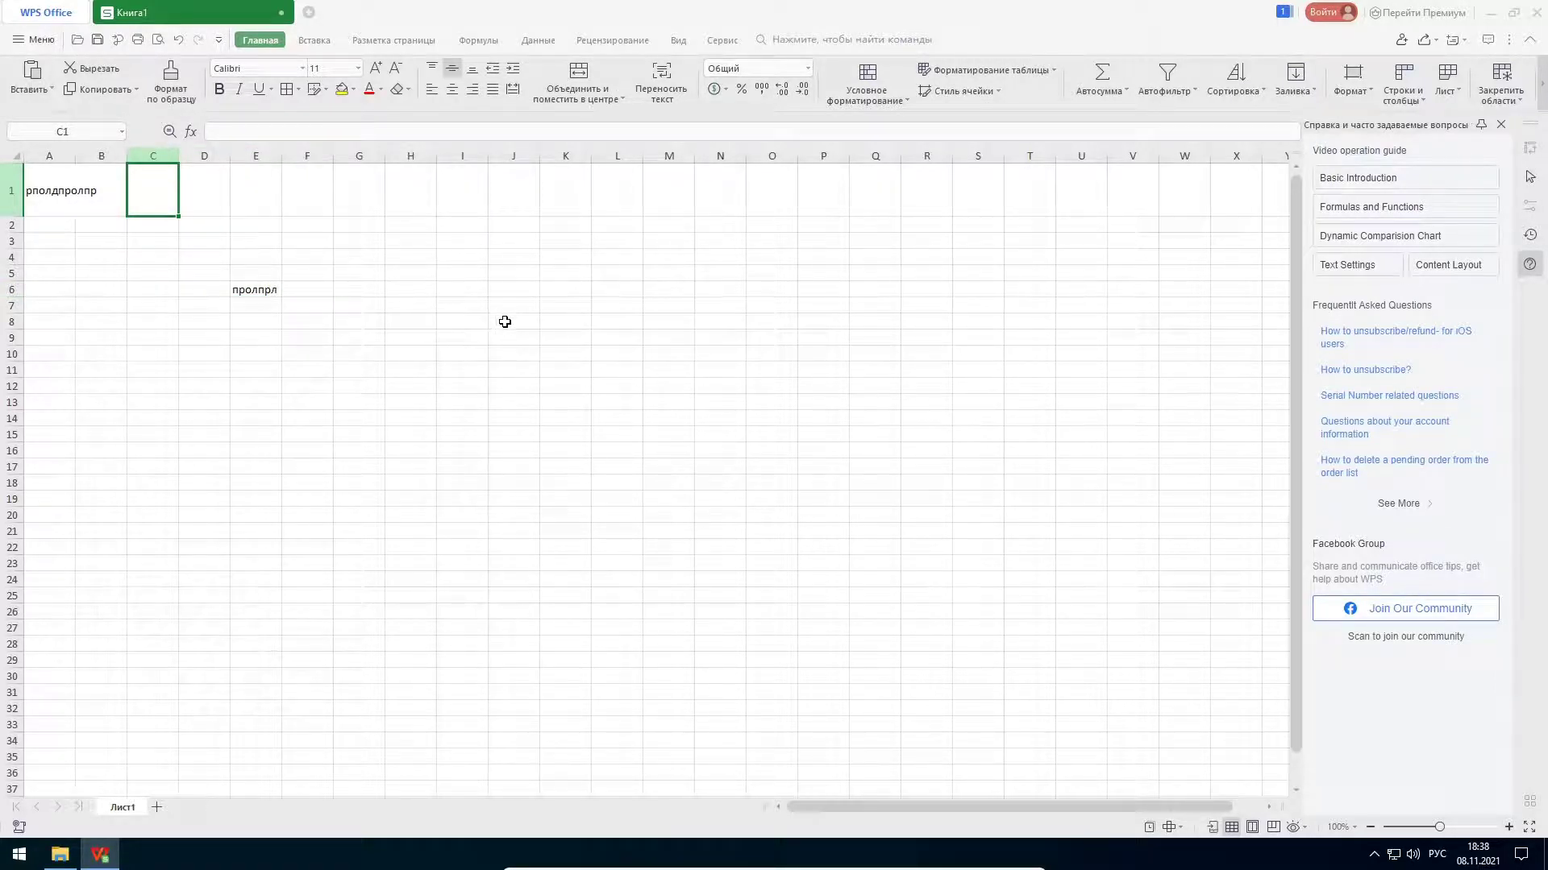
Step: Save the workbook as Книга1.xlsx in Excel format and close the spreadsheet
left_click(67, 23)
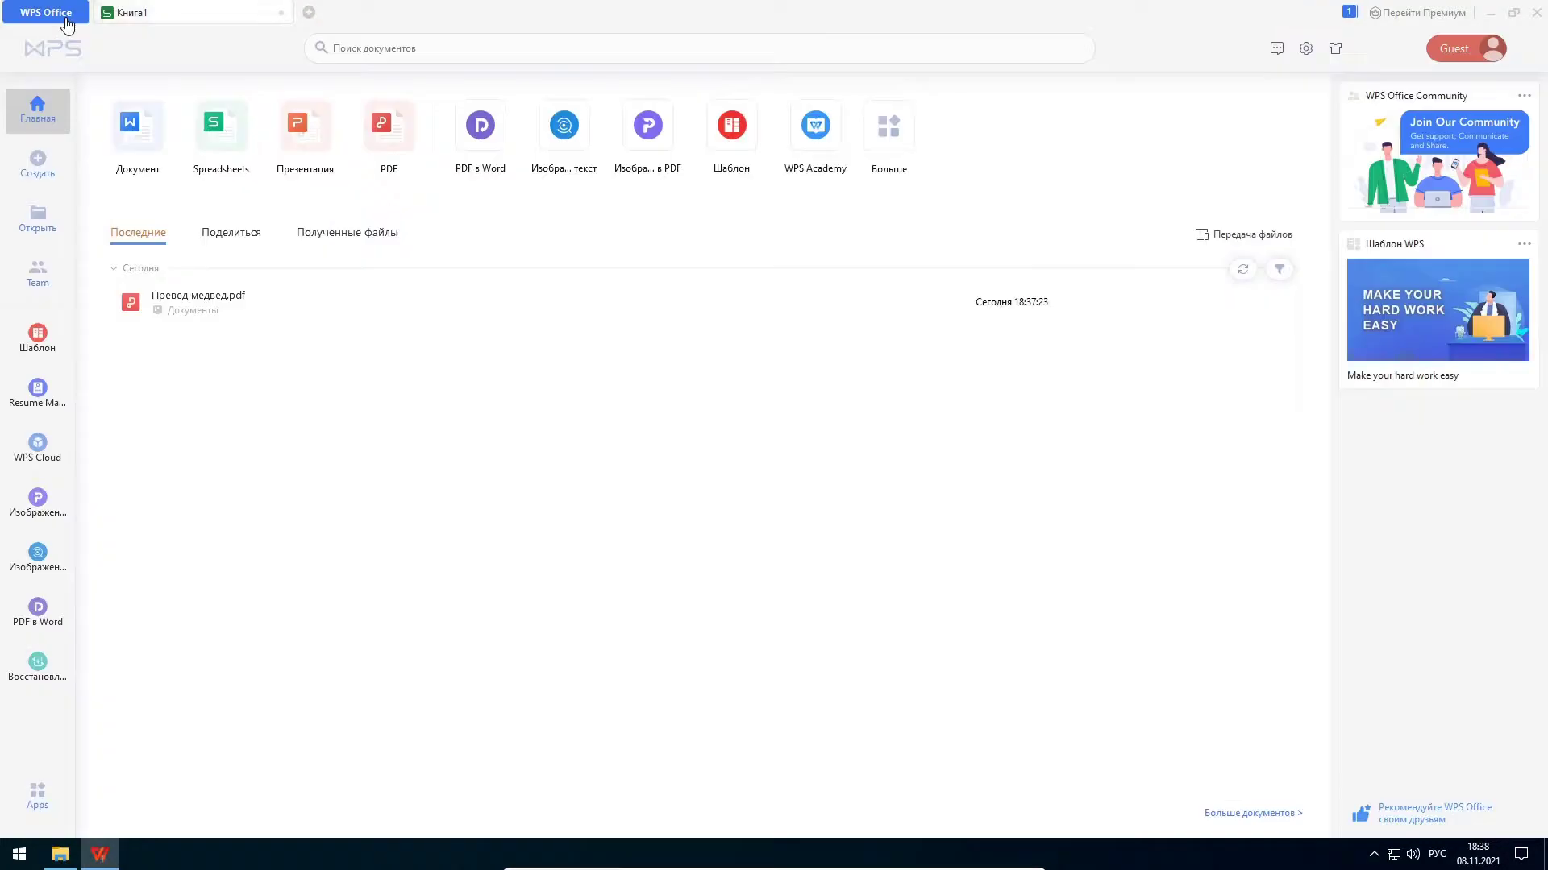
left_click(33, 38)
mouse_move(143, 186)
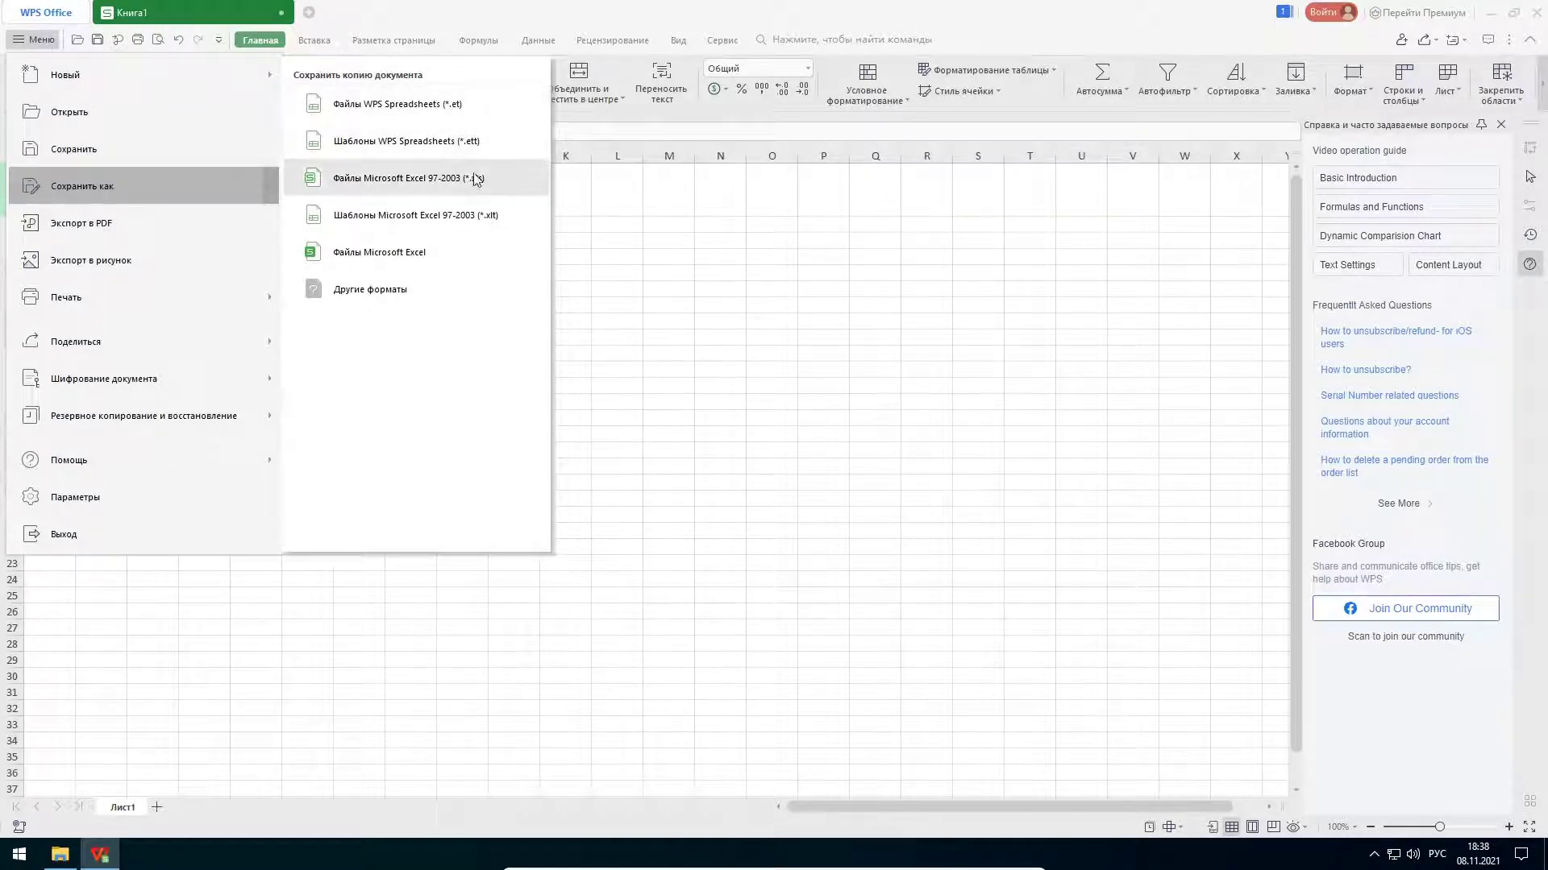
left_click(401, 254)
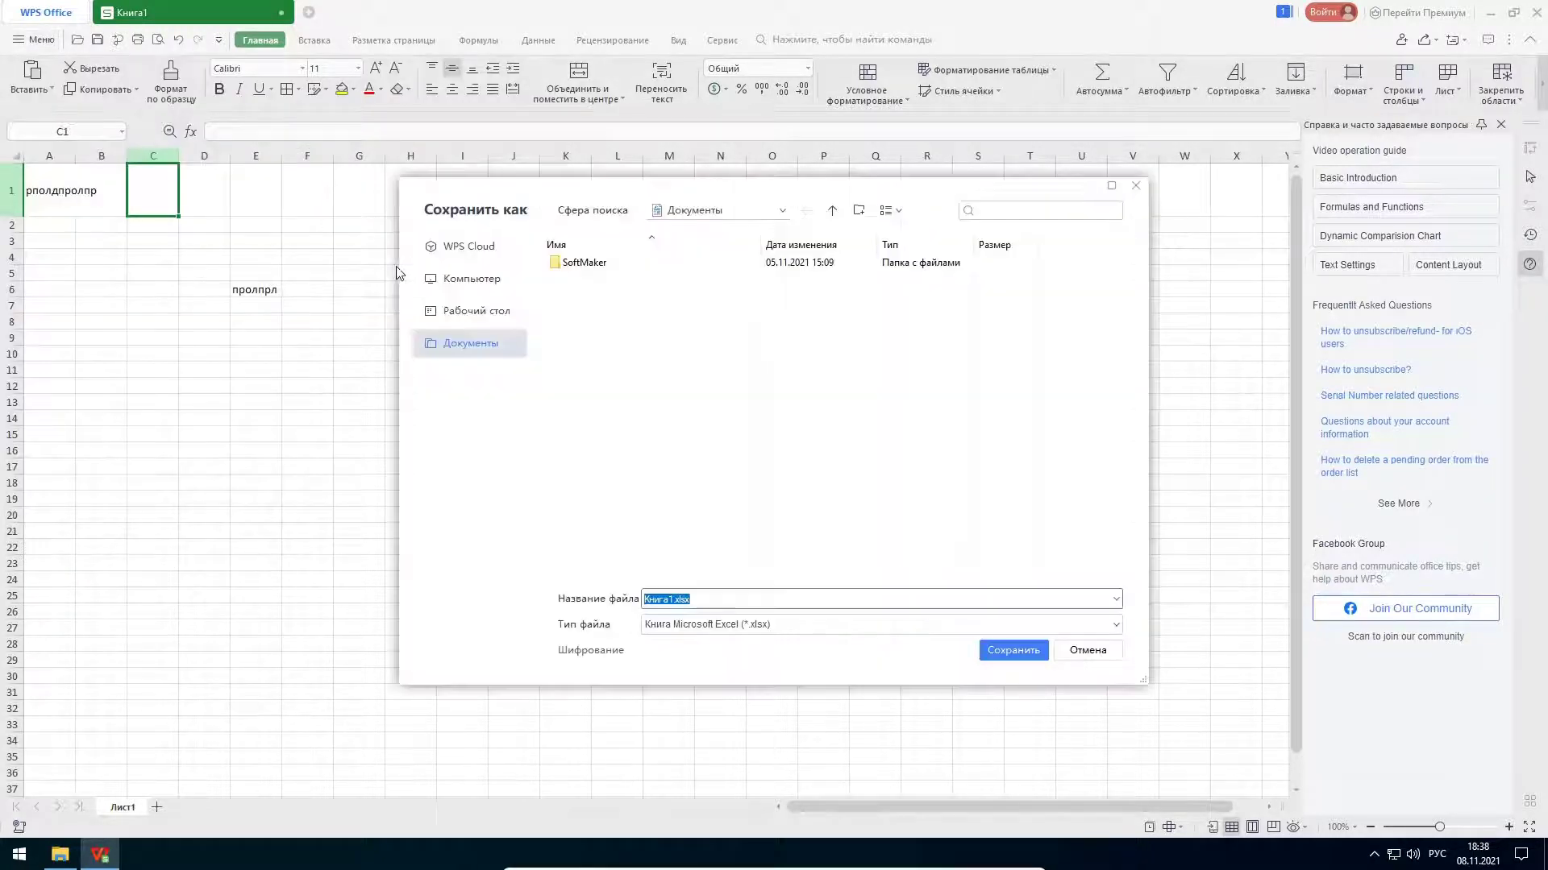
left_click(1013, 649)
left_click(1536, 12)
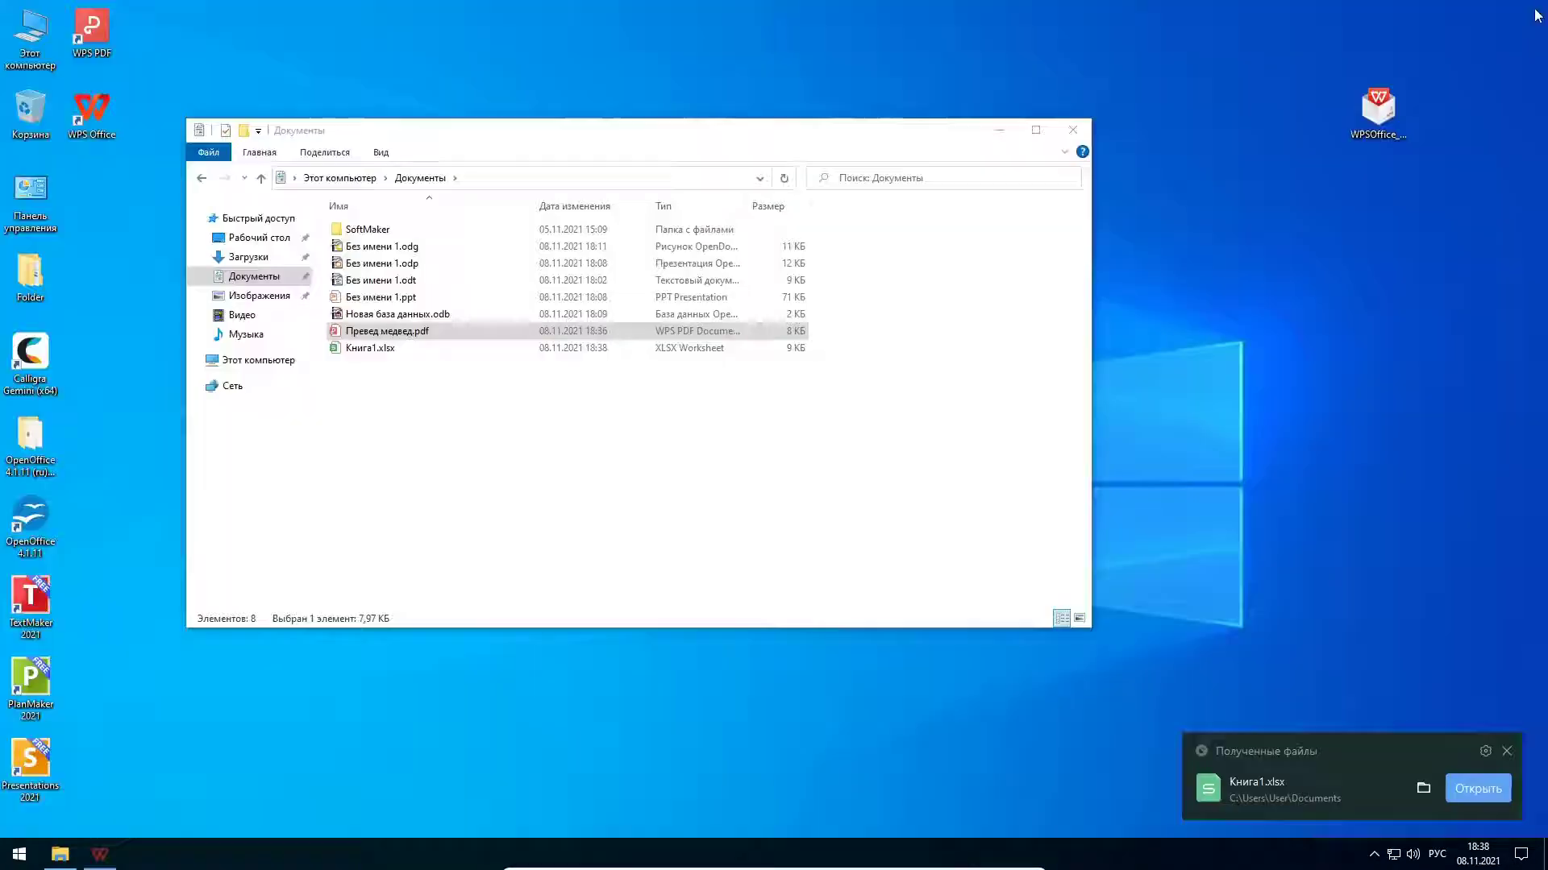
left_click(381, 349)
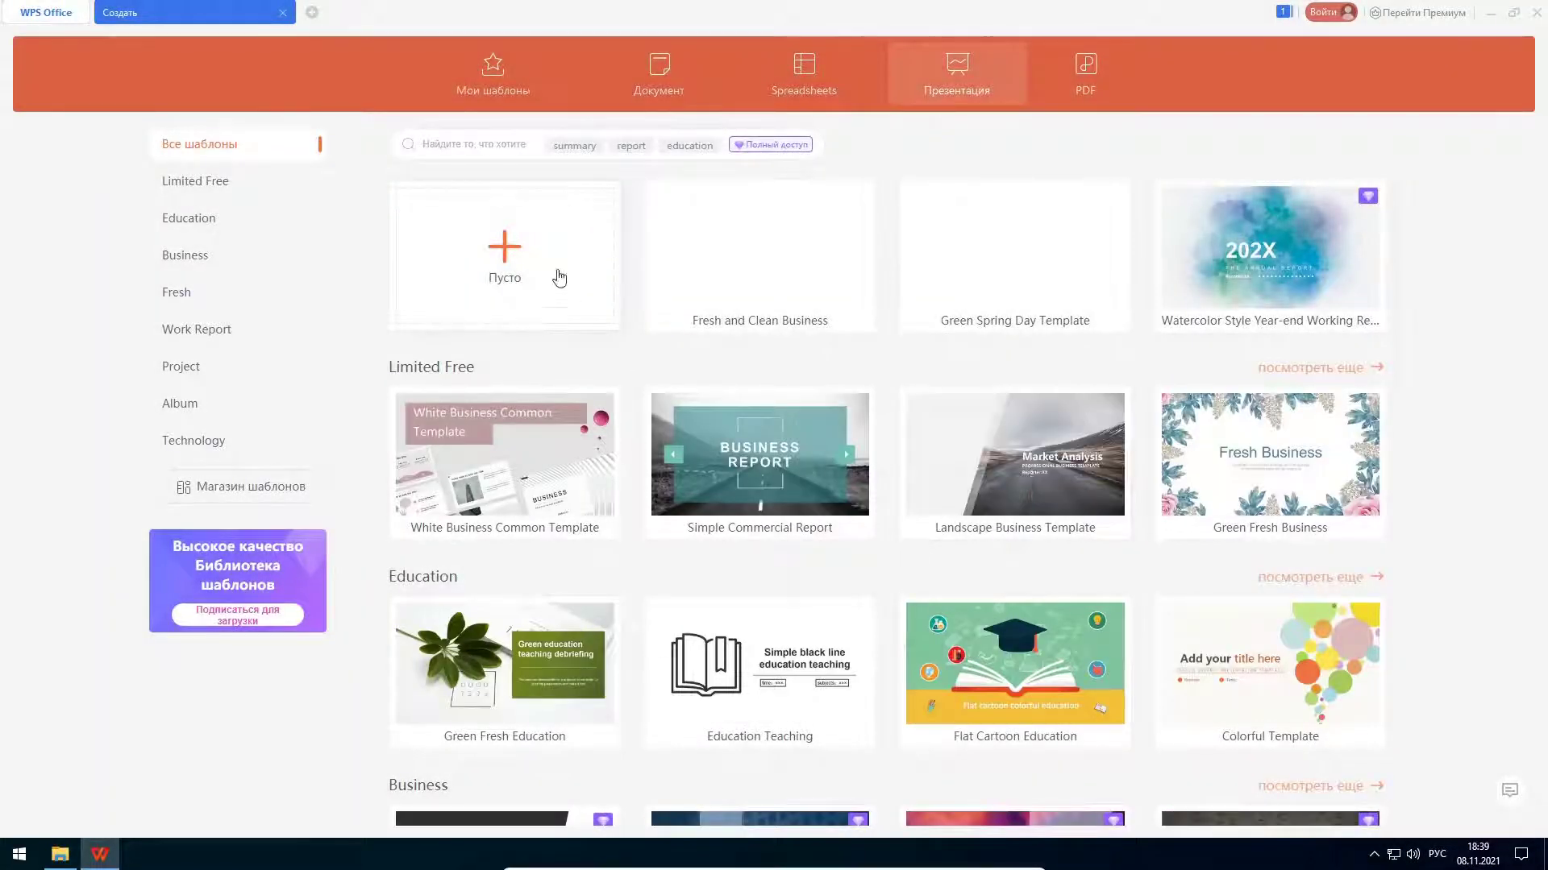
Step: Create a blank presentation with the slide title 'Привет!'
left_click(556, 274)
left_click(911, 382)
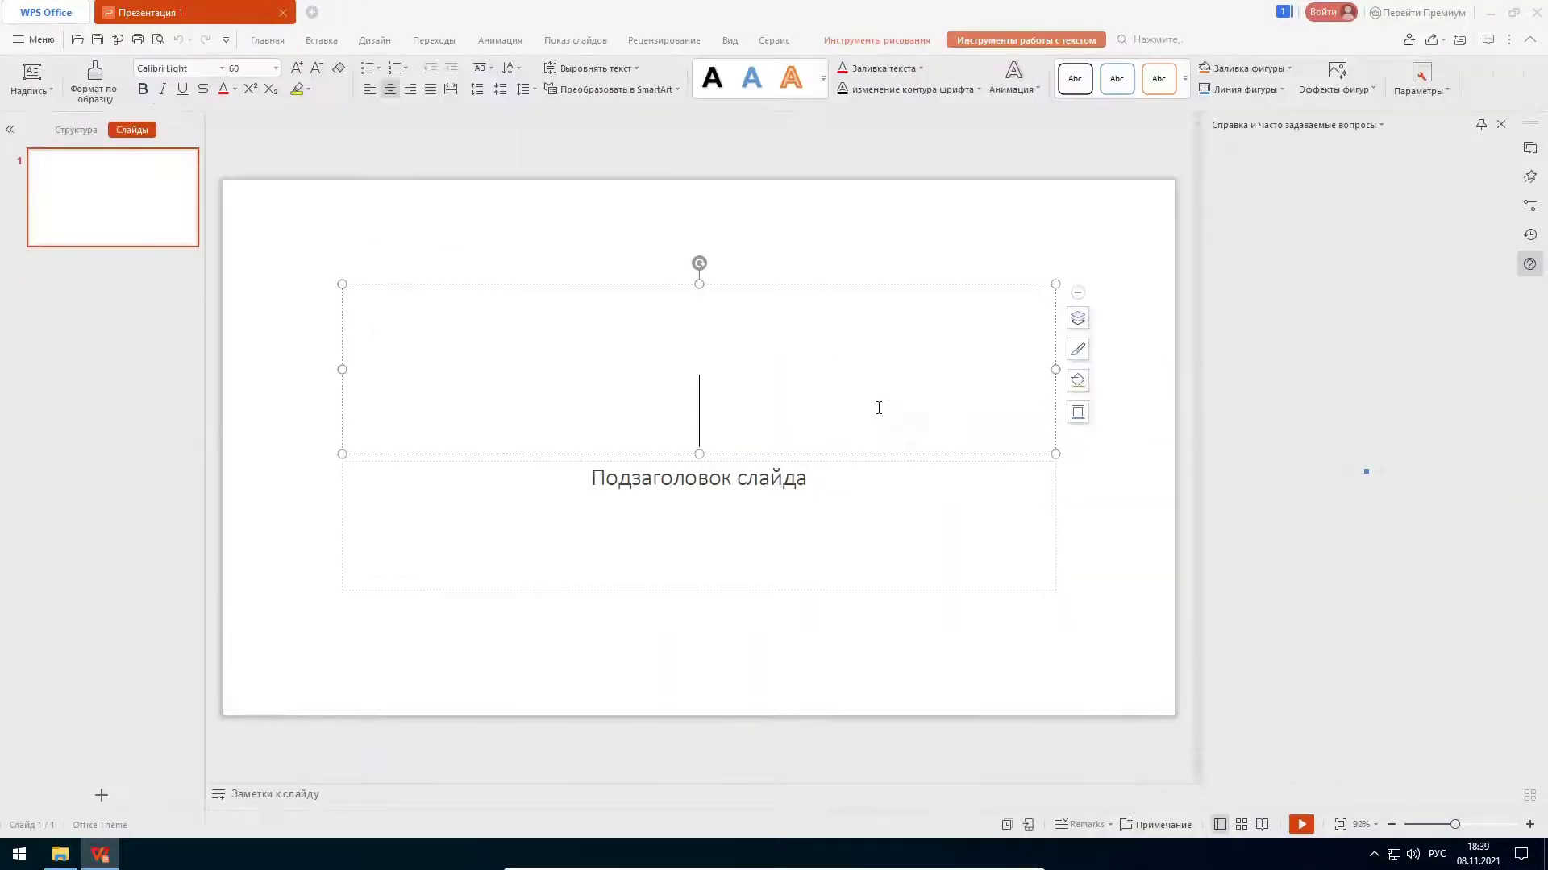
type("Приве")
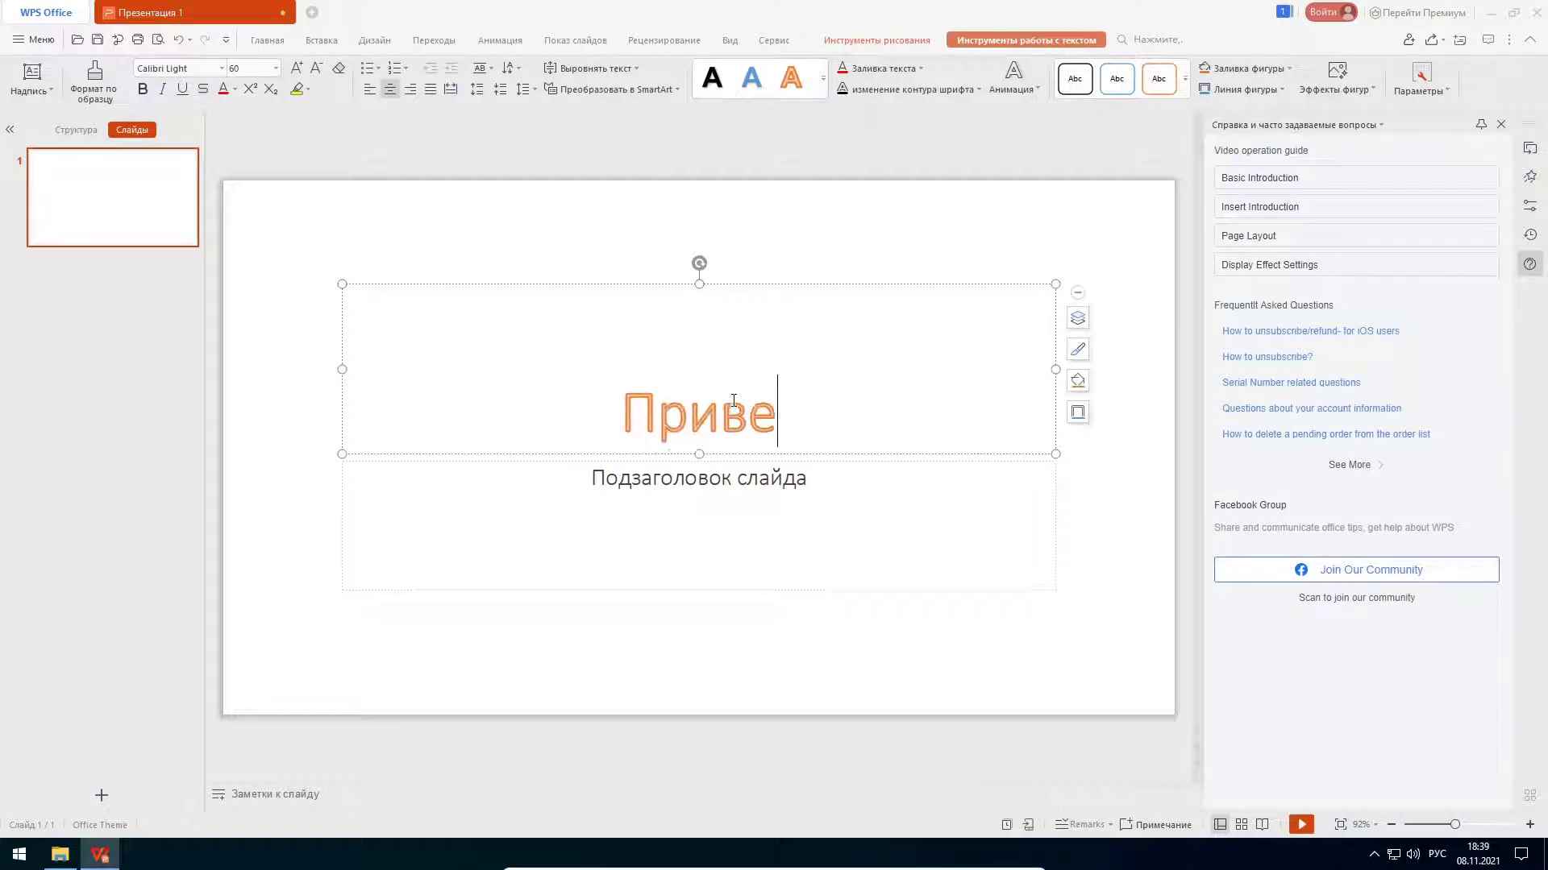
type("т!")
key("Escape")
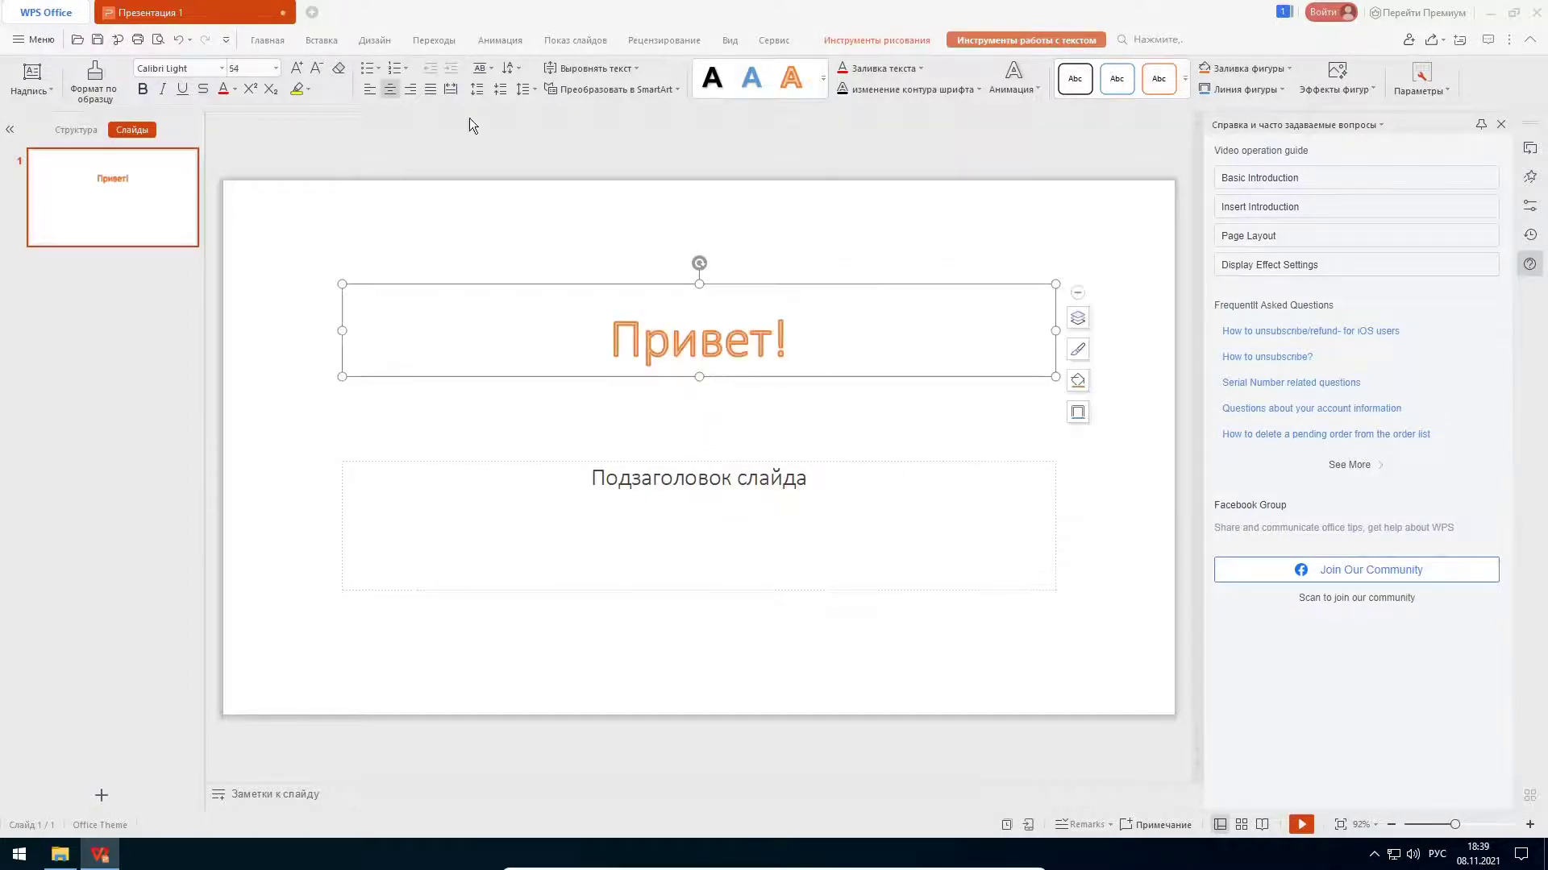
Step: Save the presentation as Привет.pptx and close WPS Office
left_click(32, 40)
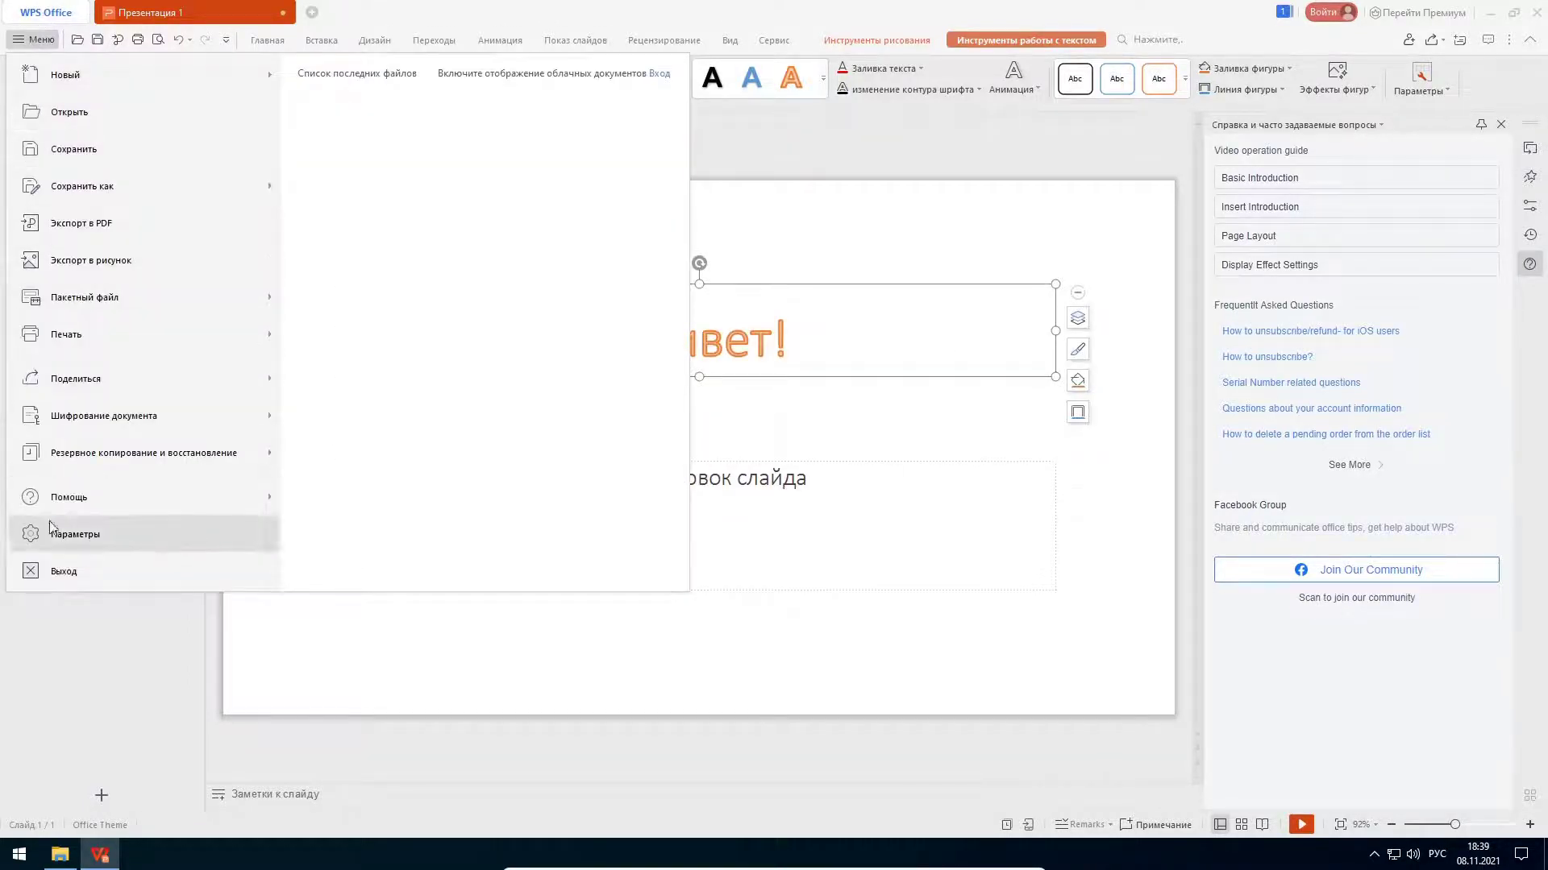
mouse_move(82, 187)
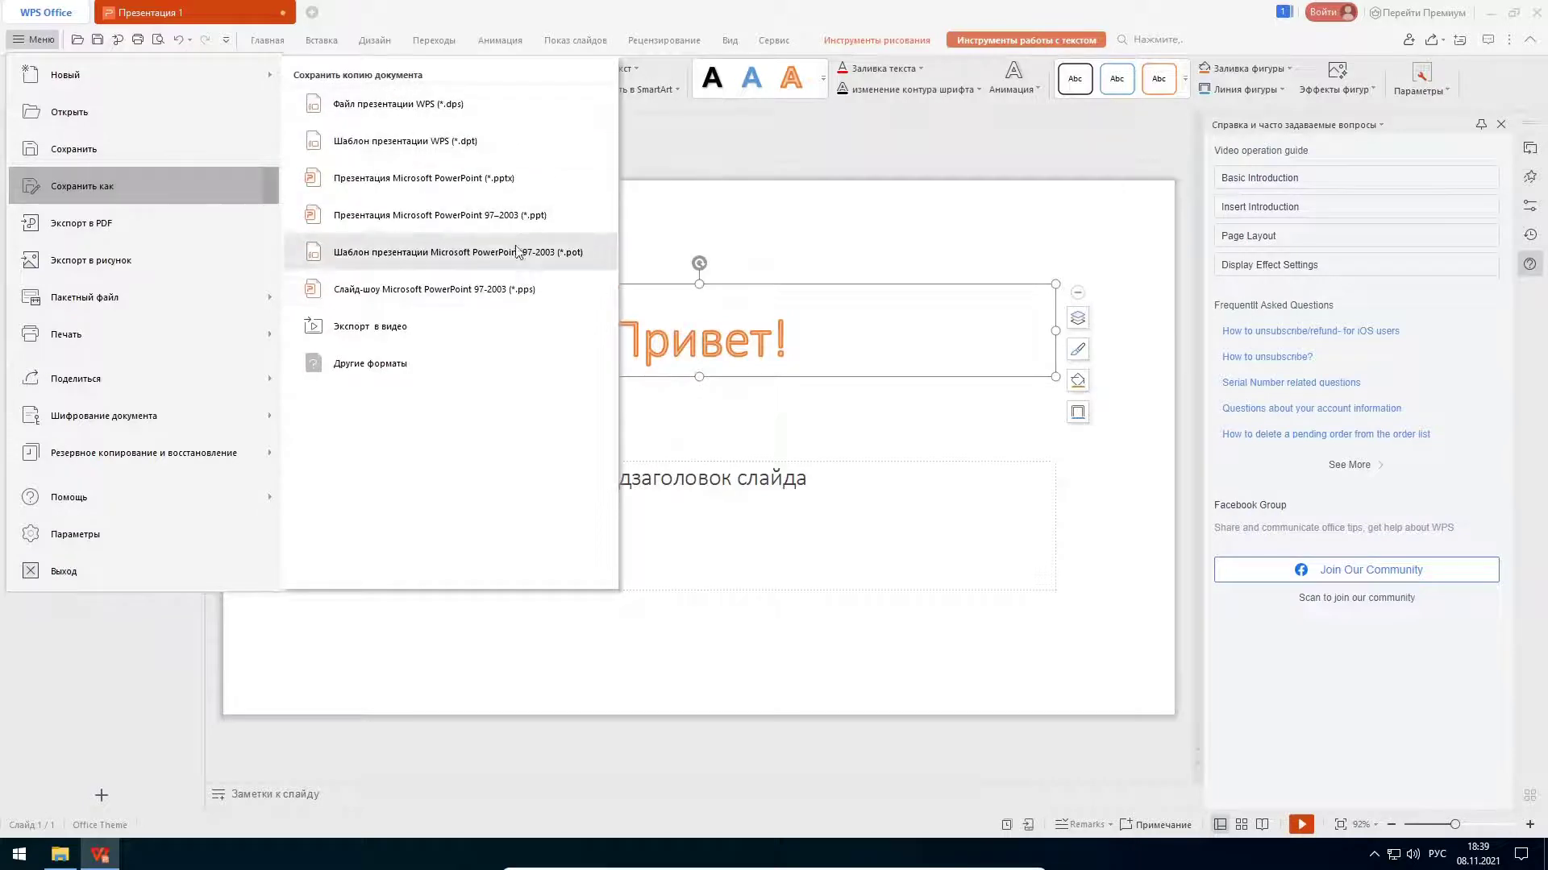
left_click(435, 179)
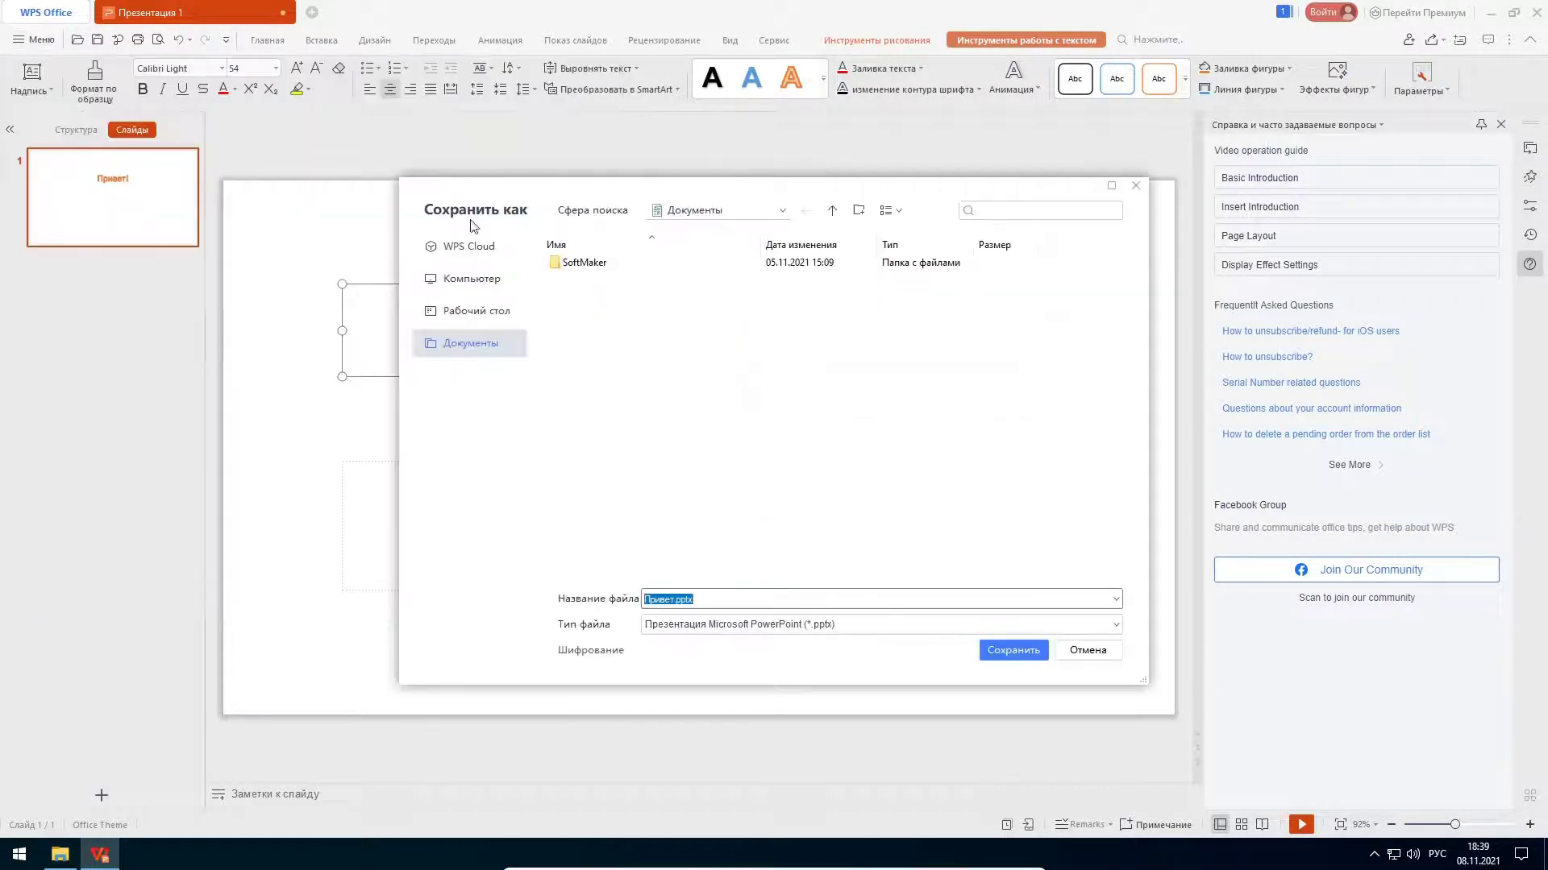
left_click(983, 653)
left_click(1535, 12)
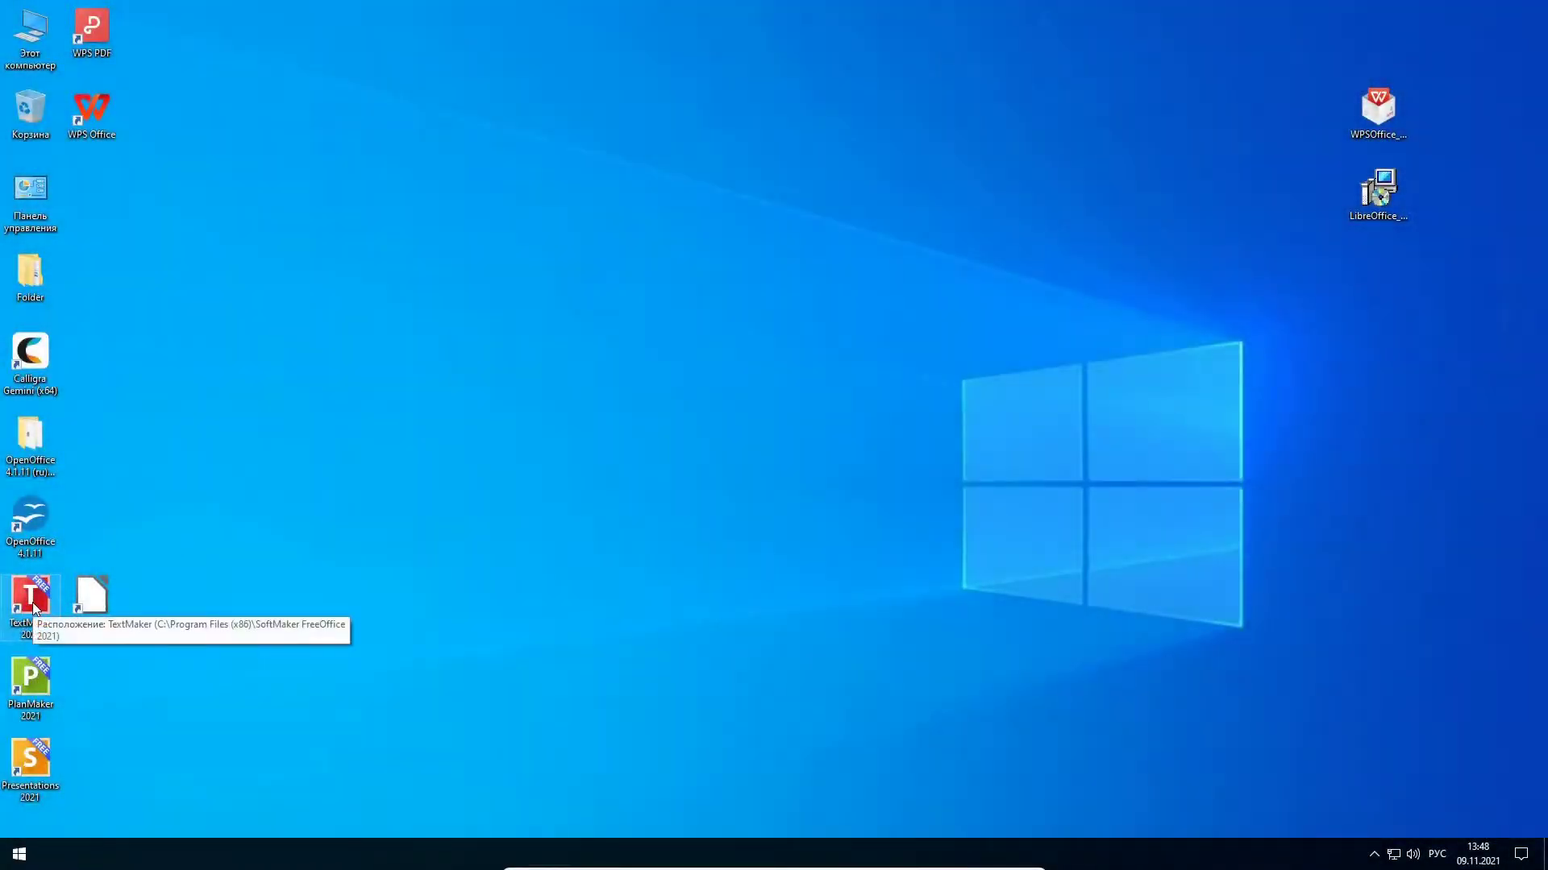
Step: Launch TextMaker and dismiss the product key request and the upgrade offer
double_click(32, 602)
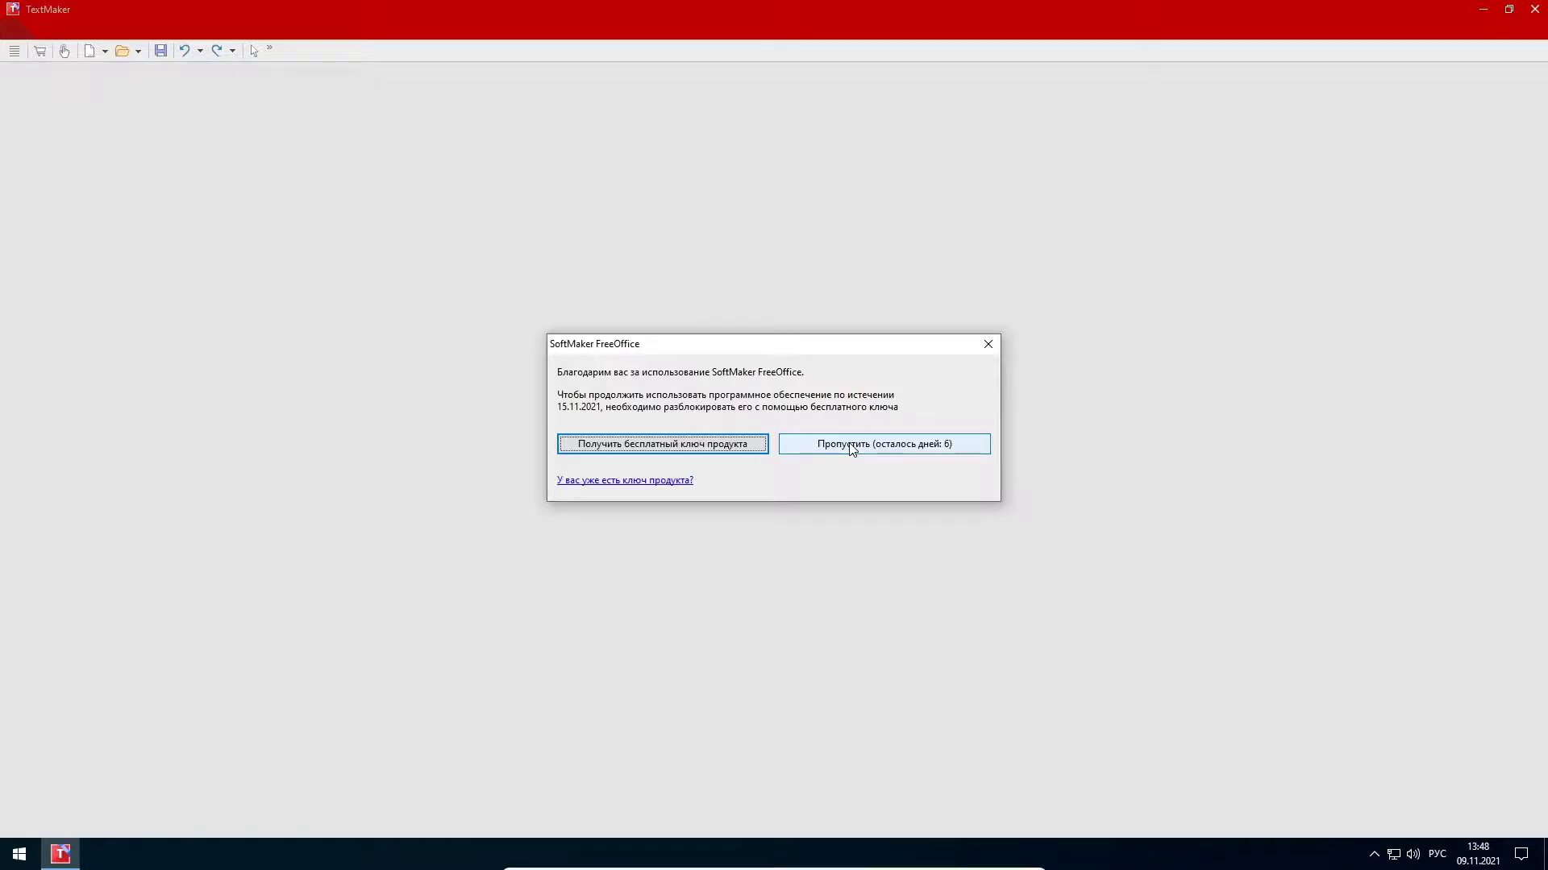
left_click(851, 448)
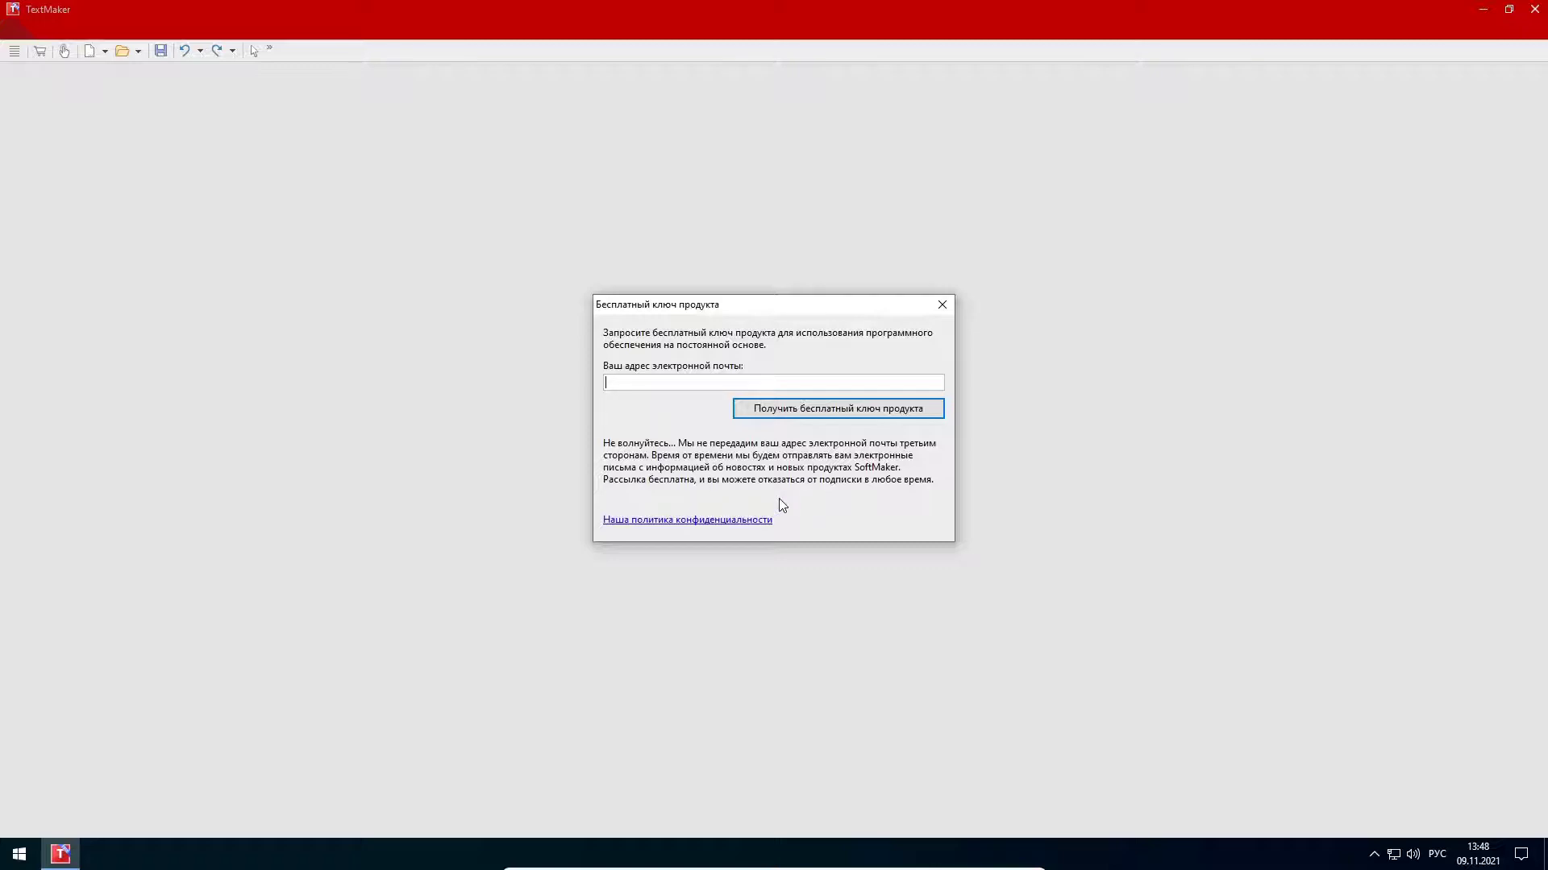
left_click(945, 308)
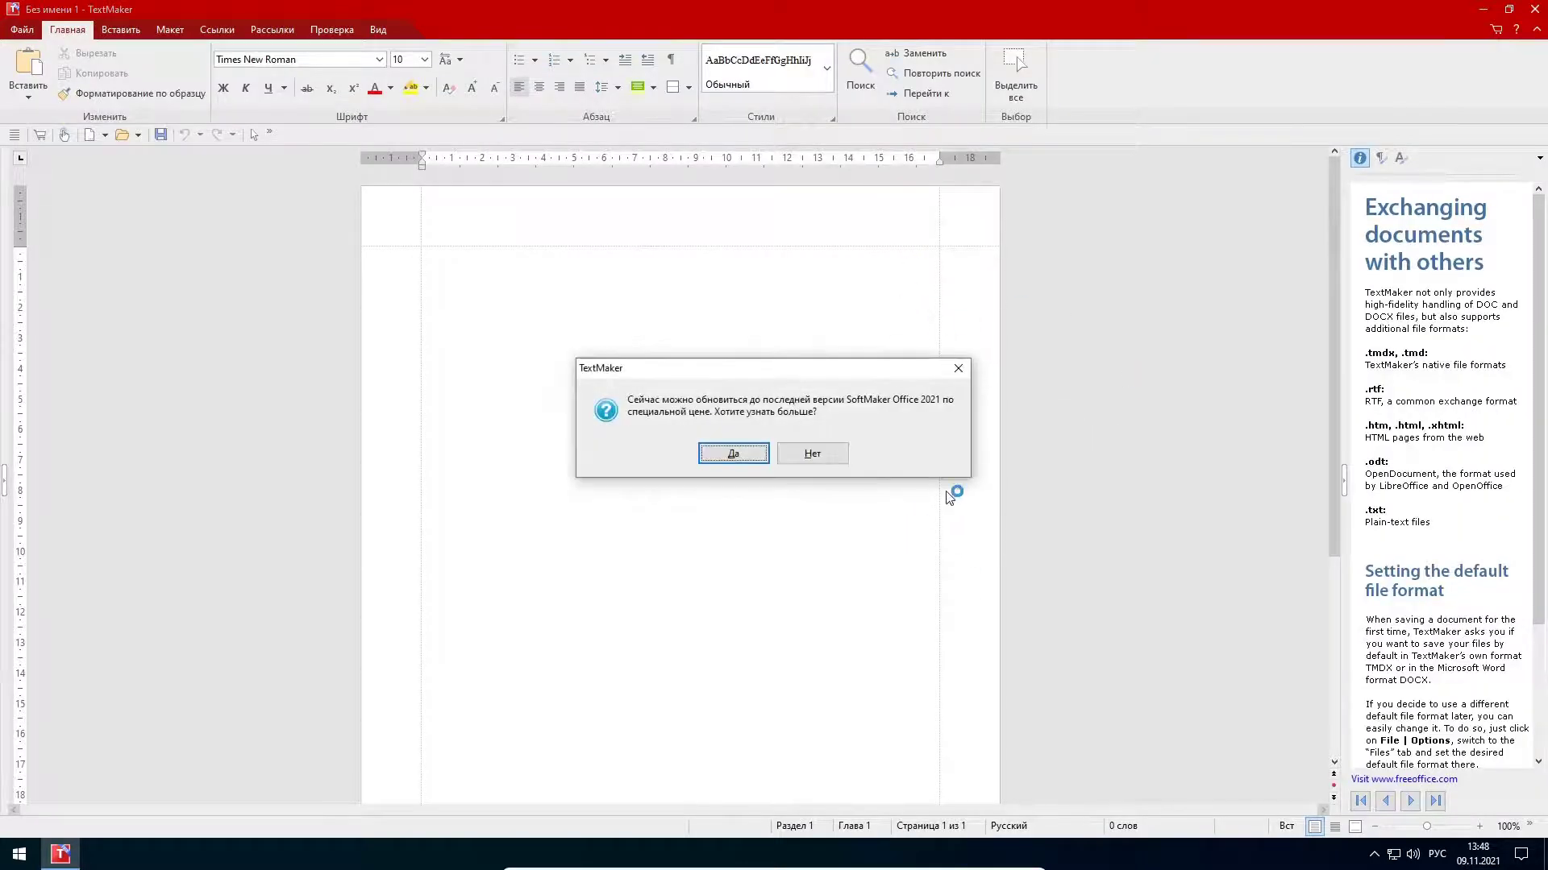
left_click(812, 453)
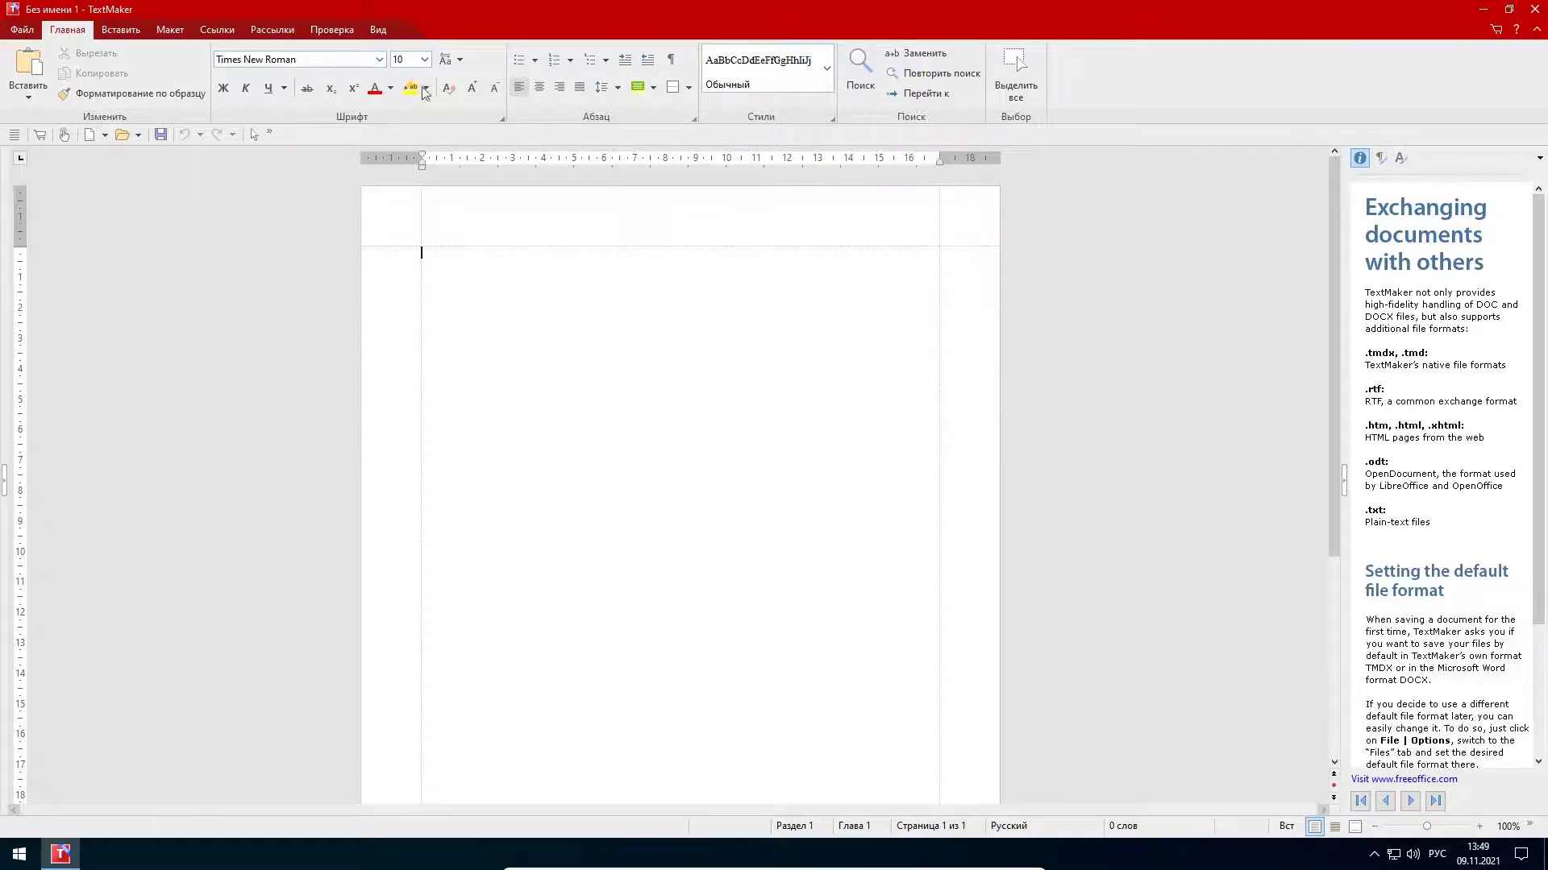
Step: Browse the Insert, Layout, References, Mailings, Review and View ribbon tabs, then return to Home
left_click(123, 31)
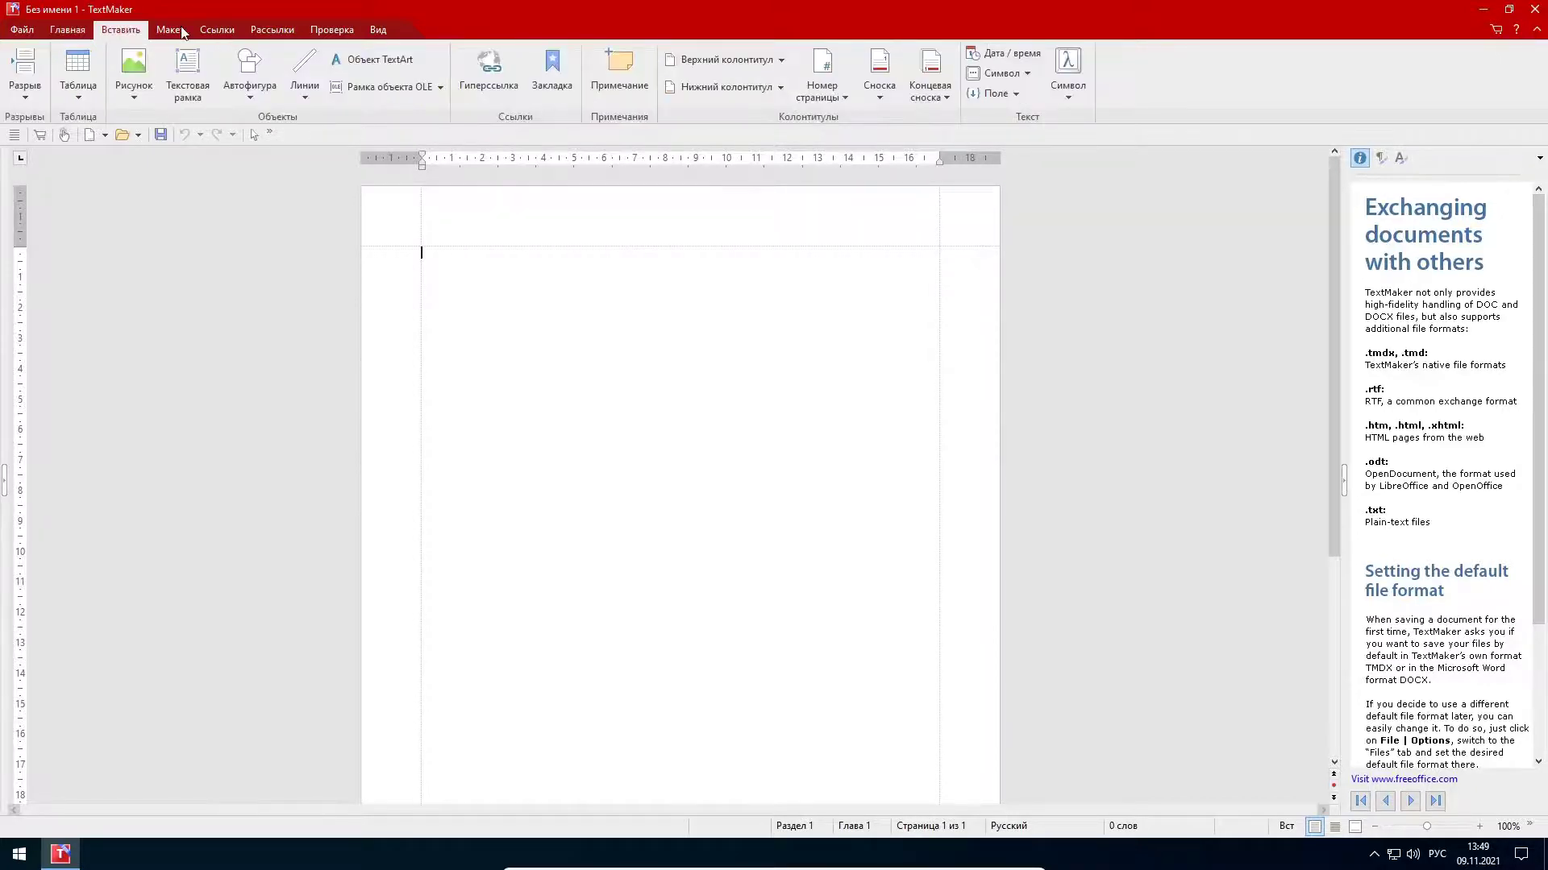
left_click(171, 30)
left_click(216, 30)
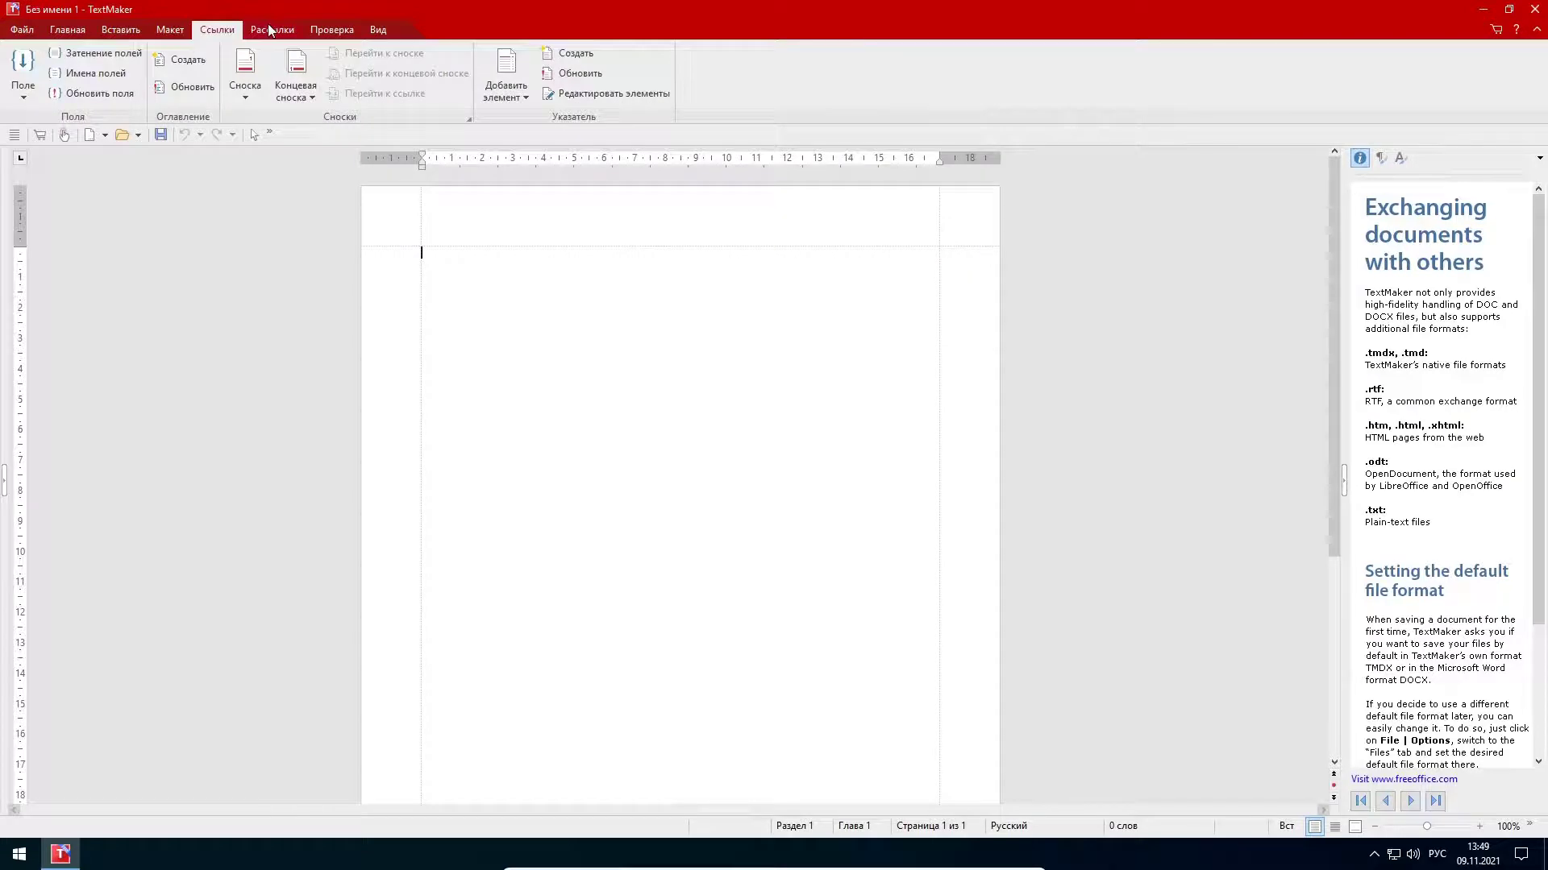
left_click(270, 31)
left_click(332, 30)
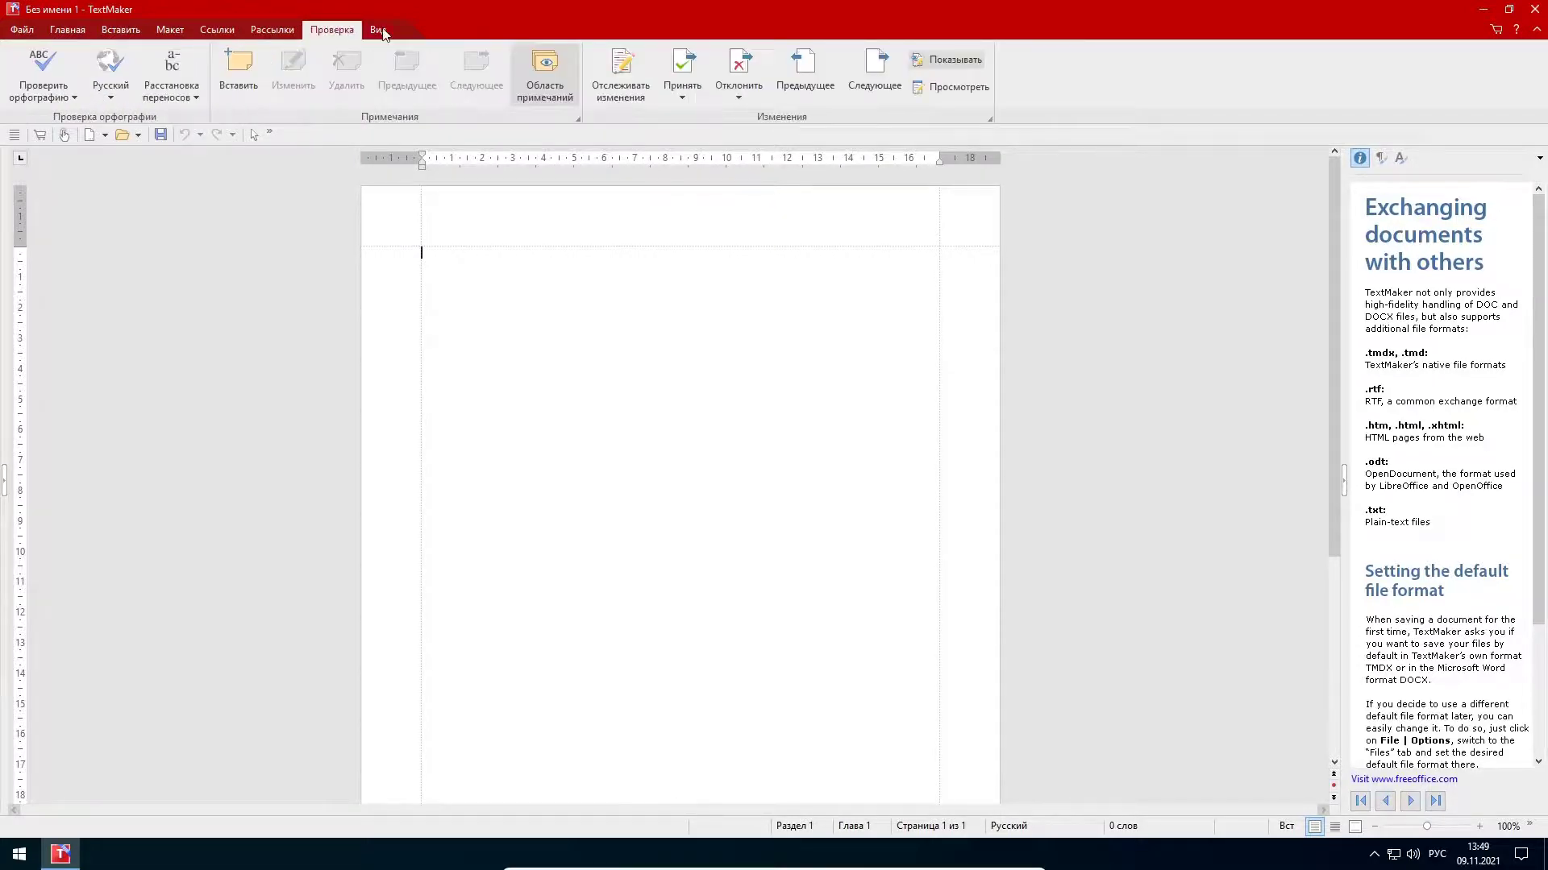
left_click(381, 31)
left_click(67, 30)
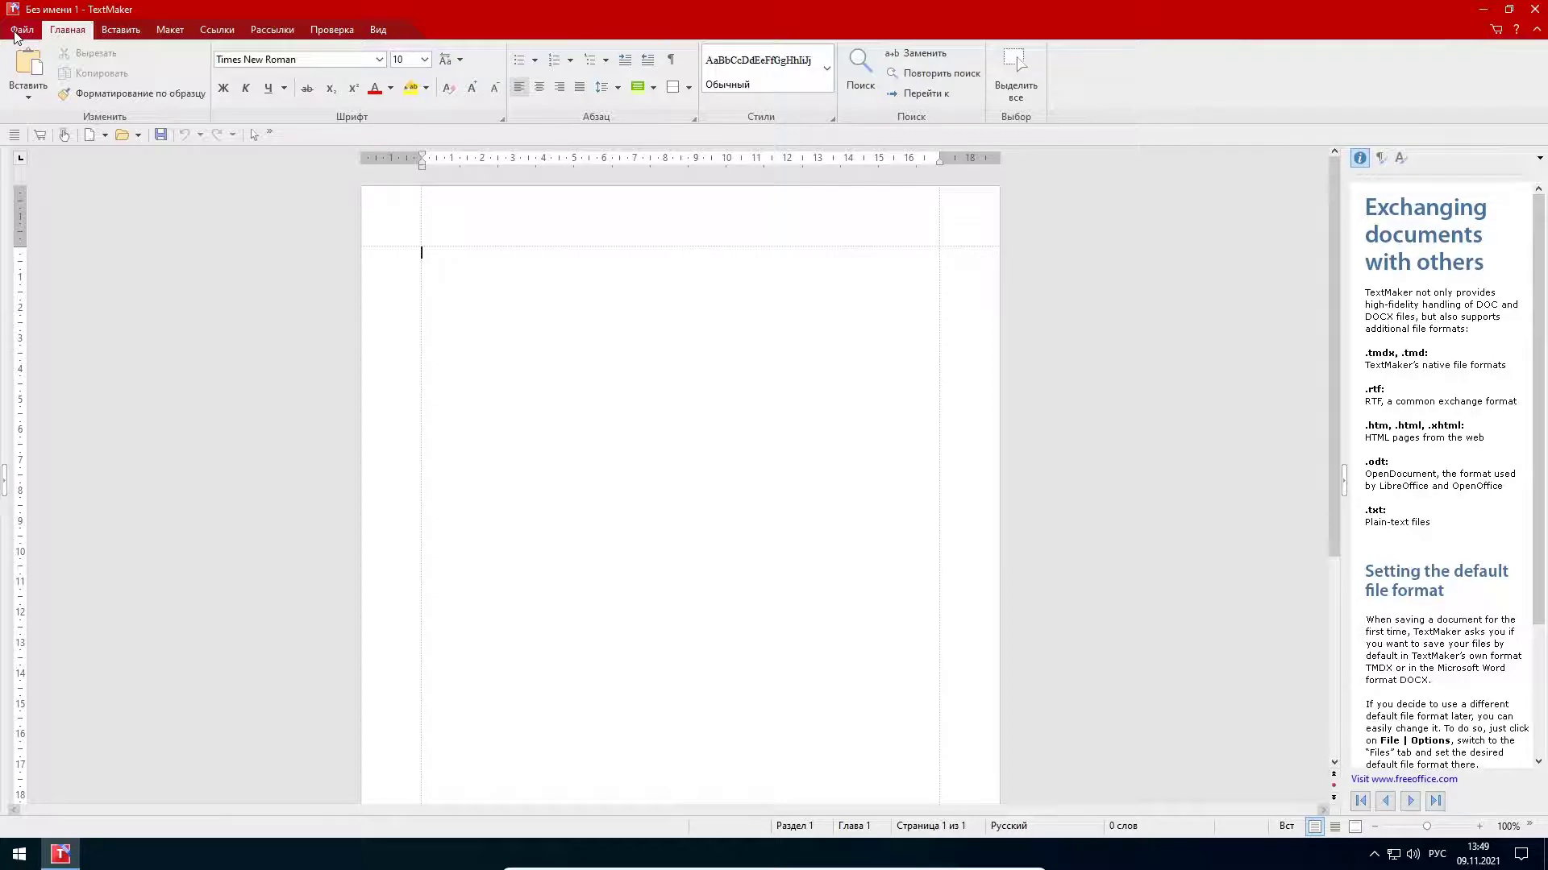
Step: Switch TextMaker's user interface to the dark ribbon design and restart the program
left_click(21, 30)
left_click(756, 77)
left_click(814, 166)
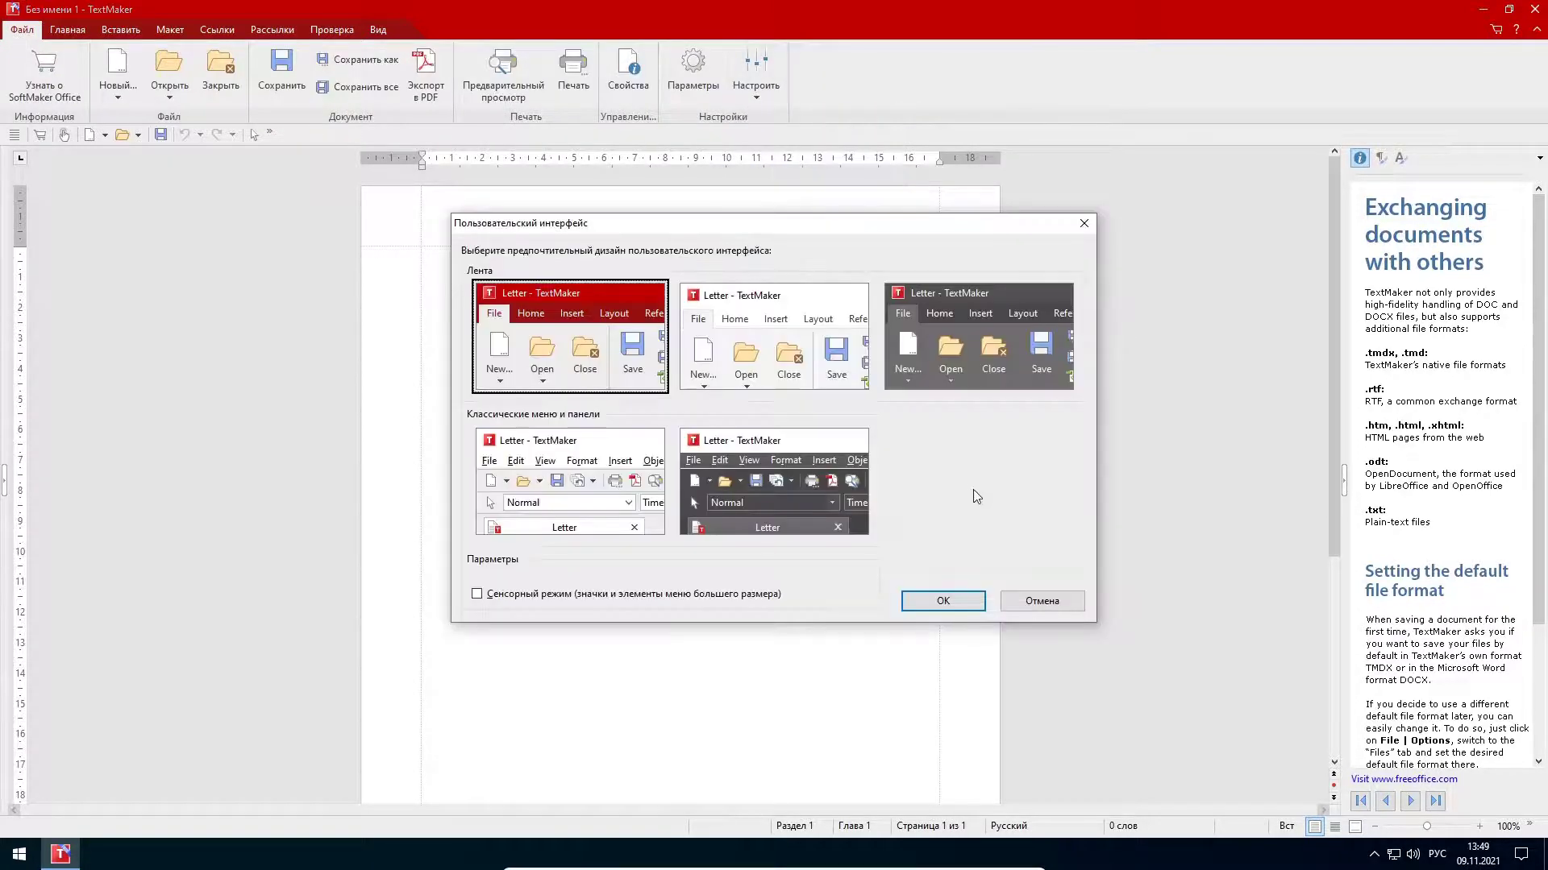
left_click(957, 603)
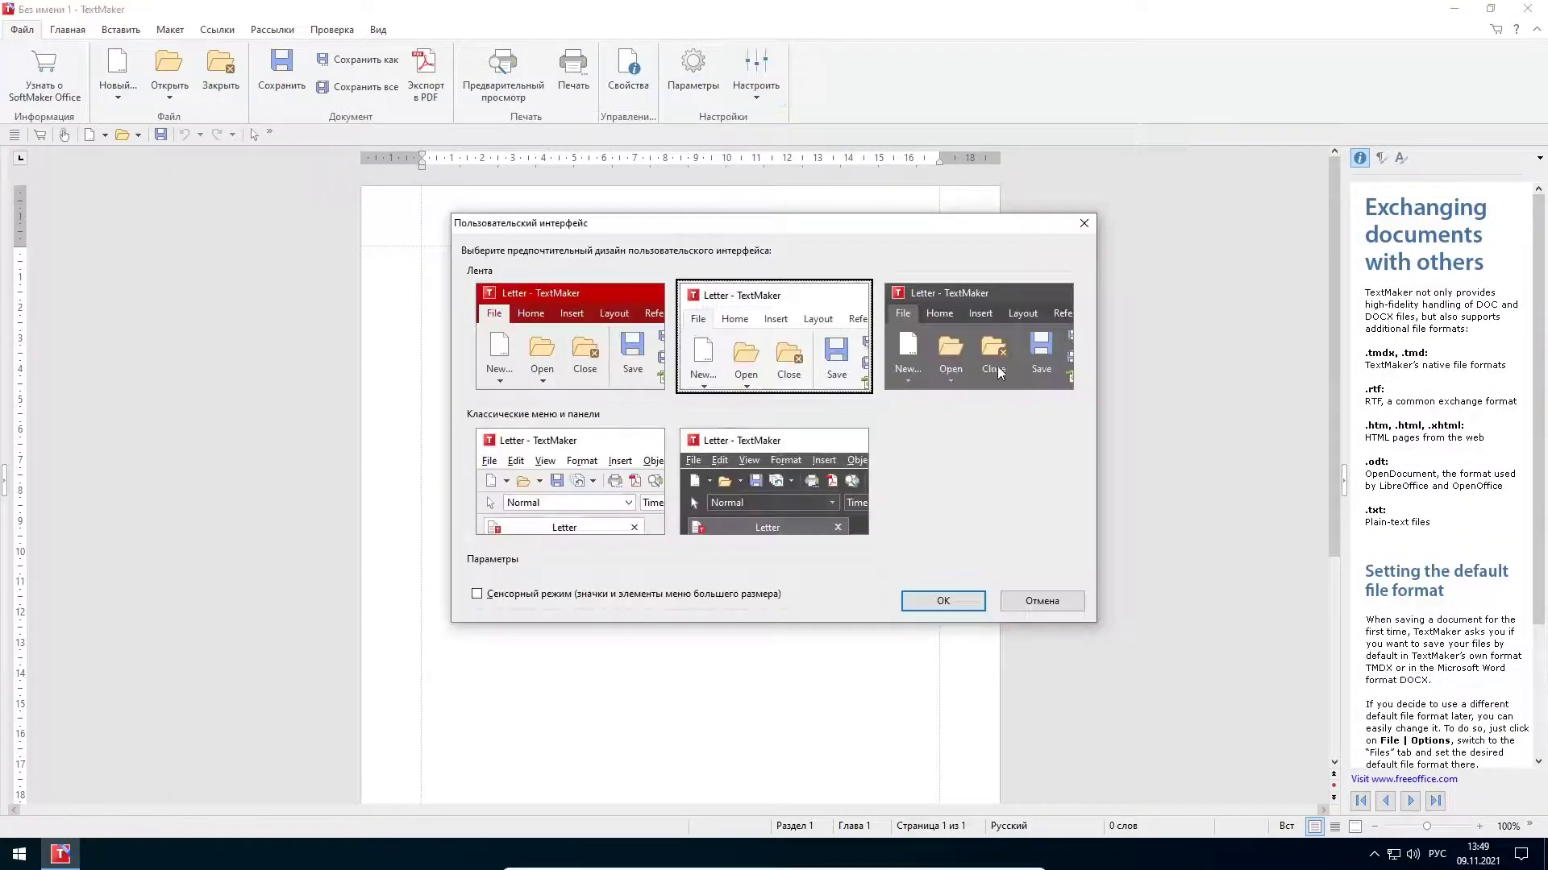
left_click(978, 316)
left_click(943, 600)
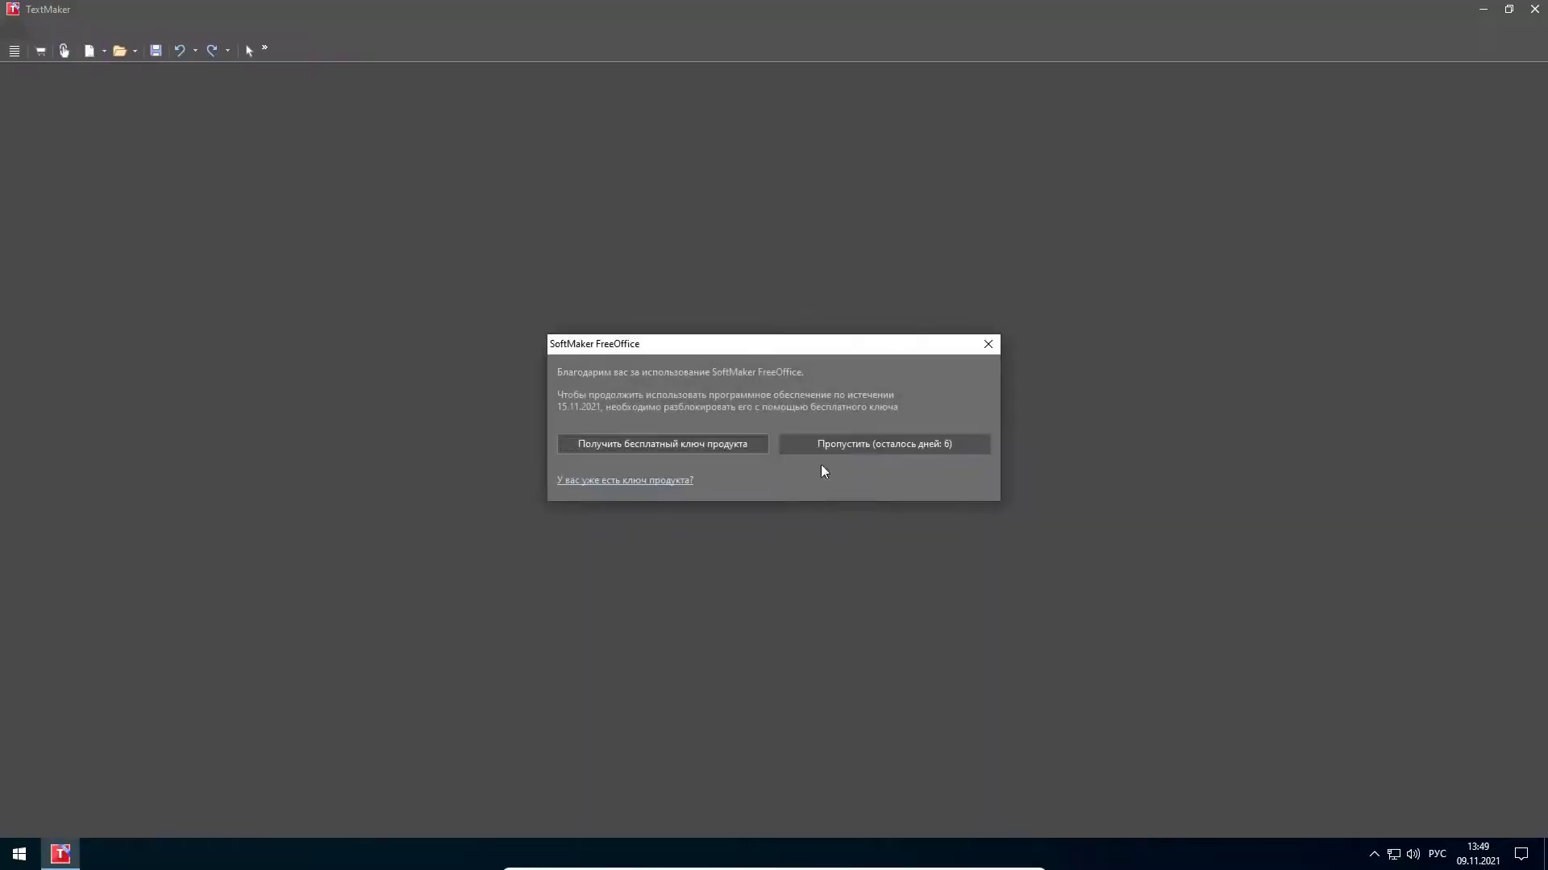
left_click(851, 445)
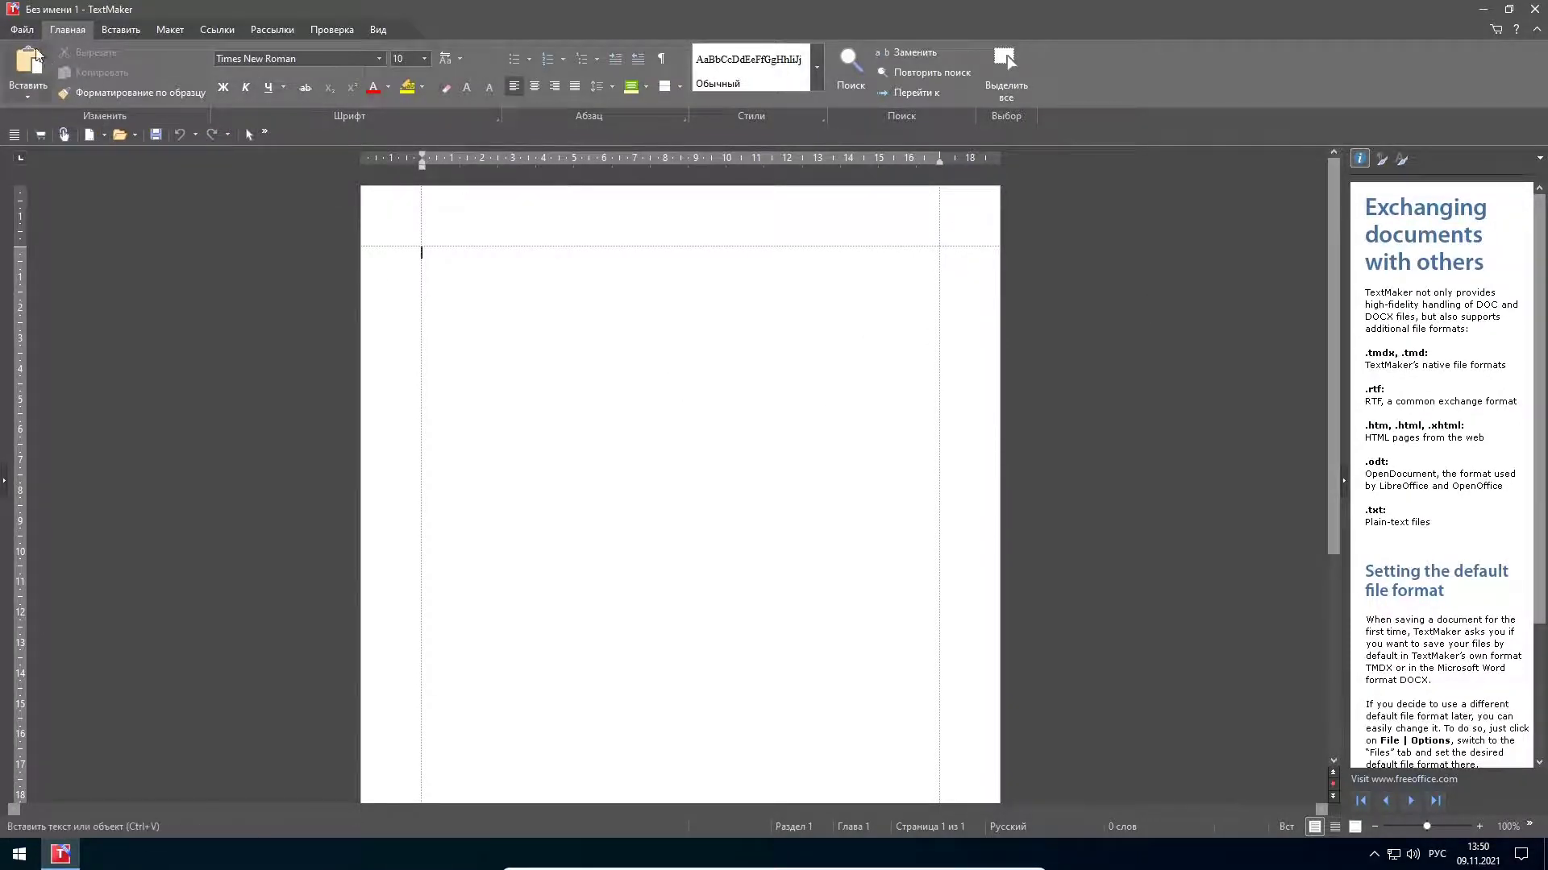
Step: Make Microsoft Office formats the default file format in TextMaker
left_click(23, 30)
left_click(355, 59)
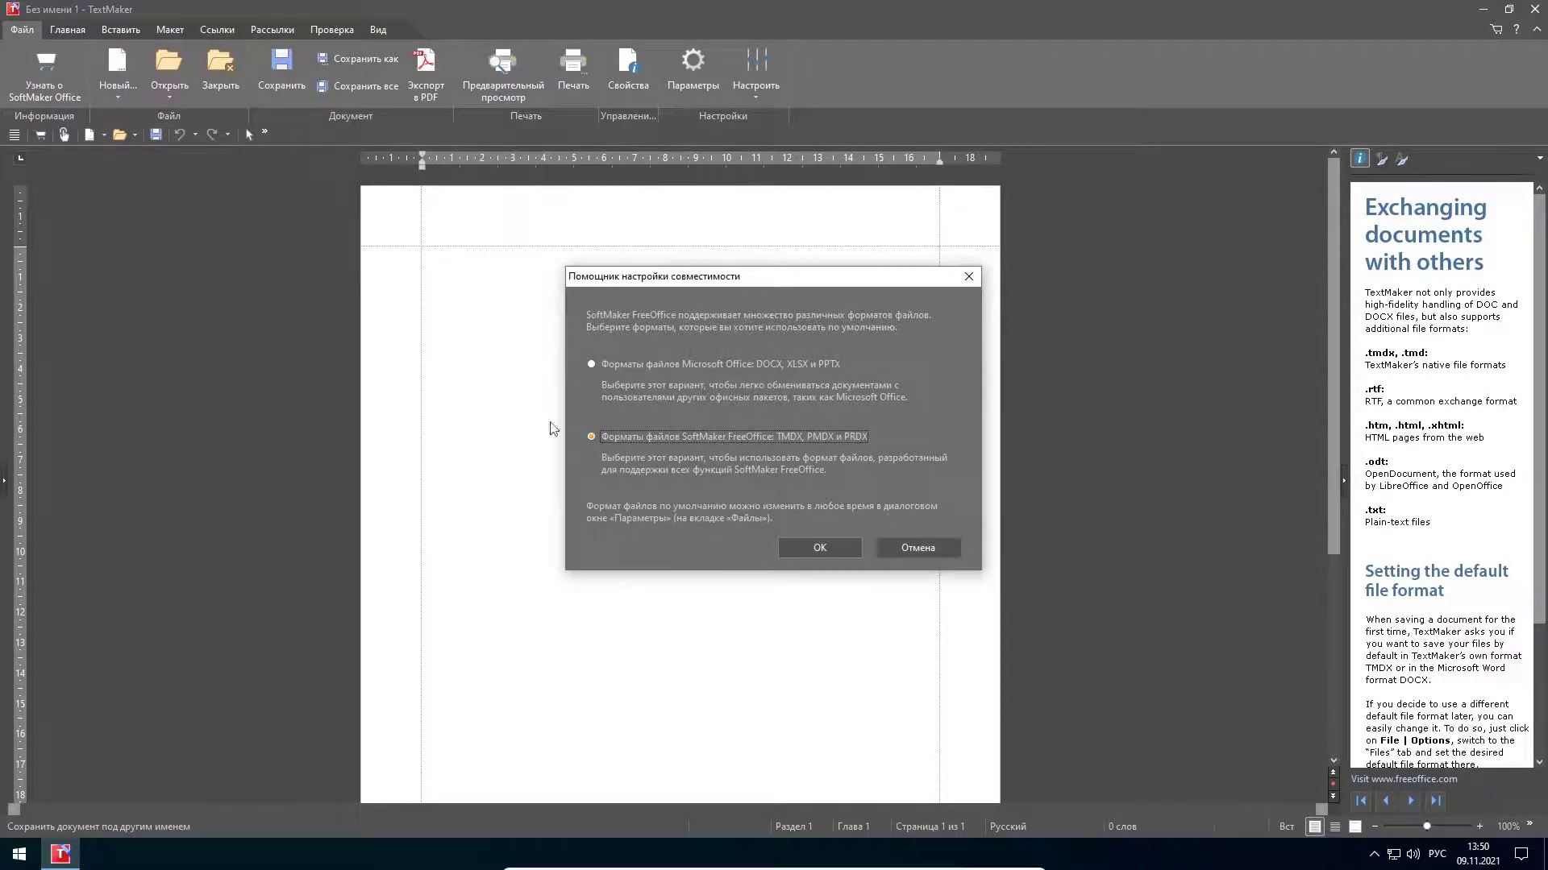
left_click(596, 364)
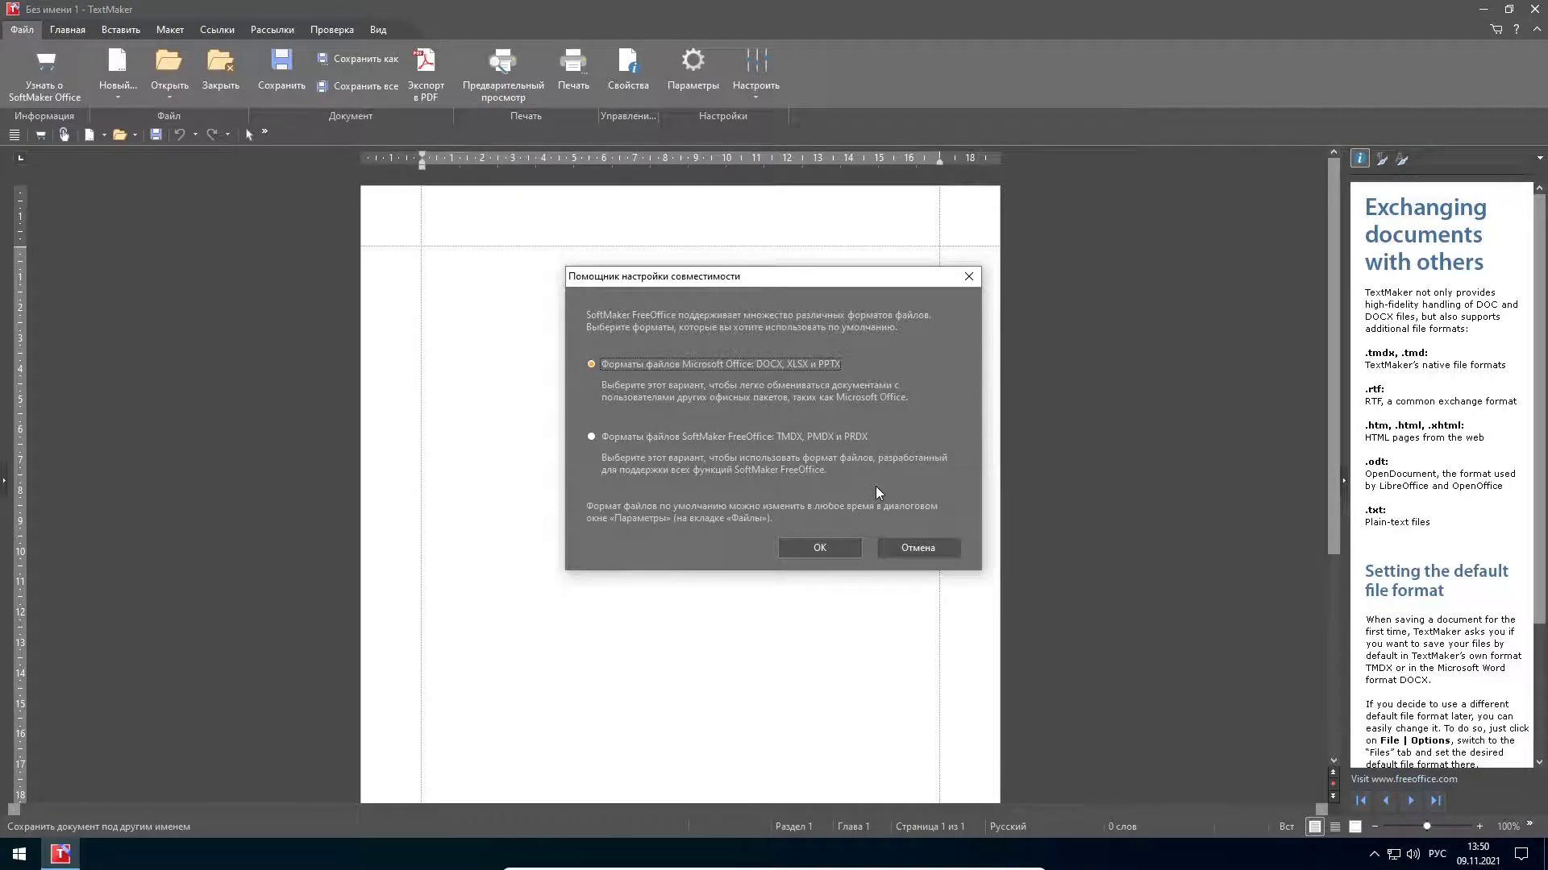
key("Return")
Step: Type the line 'дшывгаарпдышгрпдшыугркпшцукрпдщшыугррпшгуыкп' and save it as .docx in the Documents folder
type("дшывгаарпдышгрпдшыугркпшцукрпдщшыугррпшгуыкп")
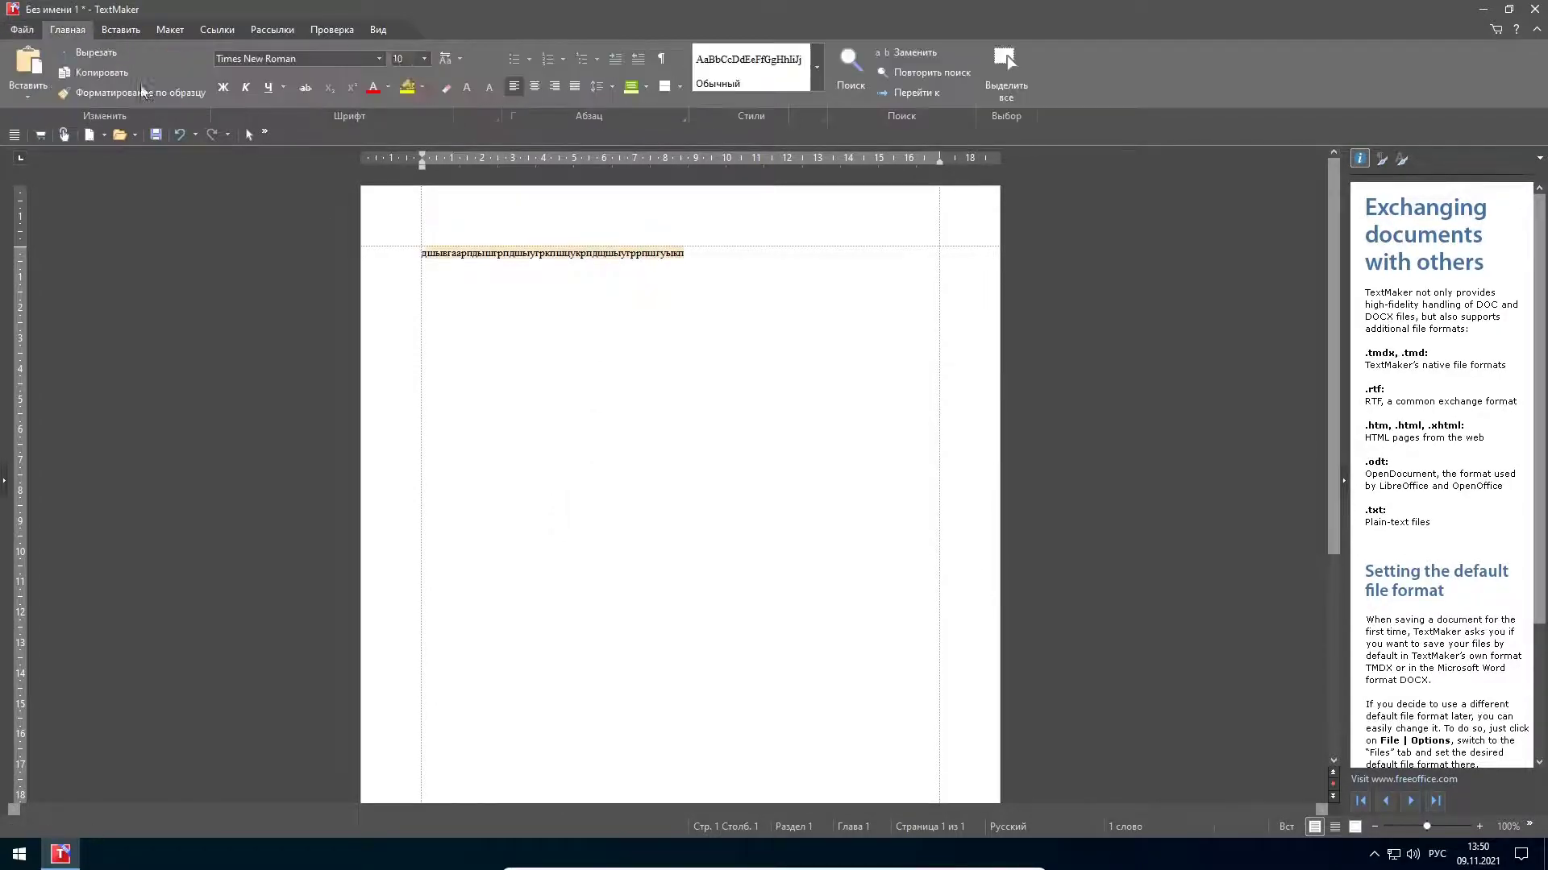
key("ctrl+s")
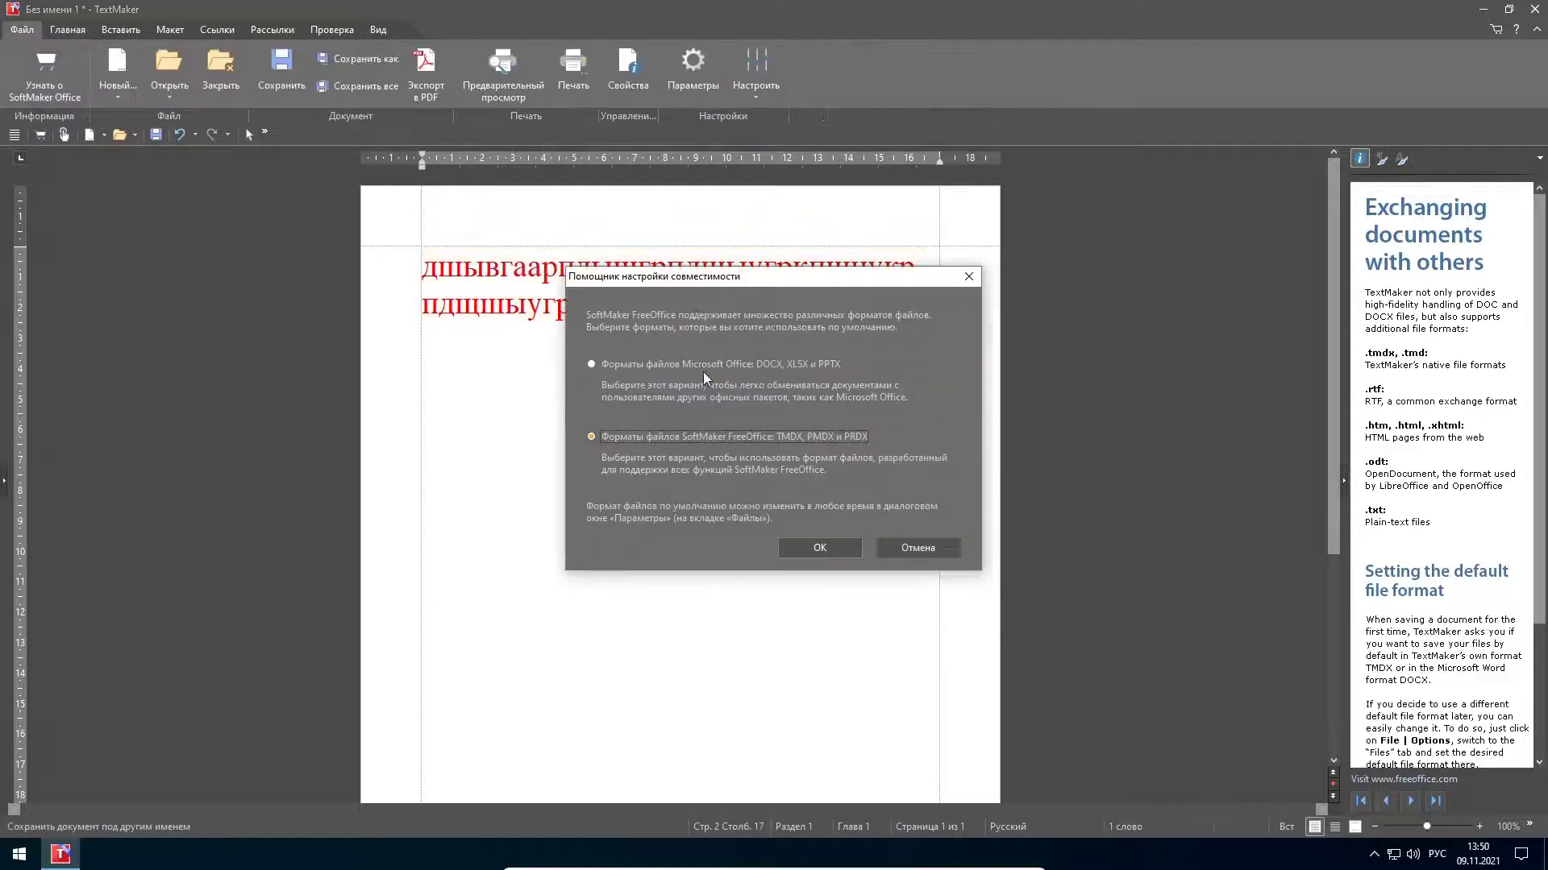
left_click(830, 552)
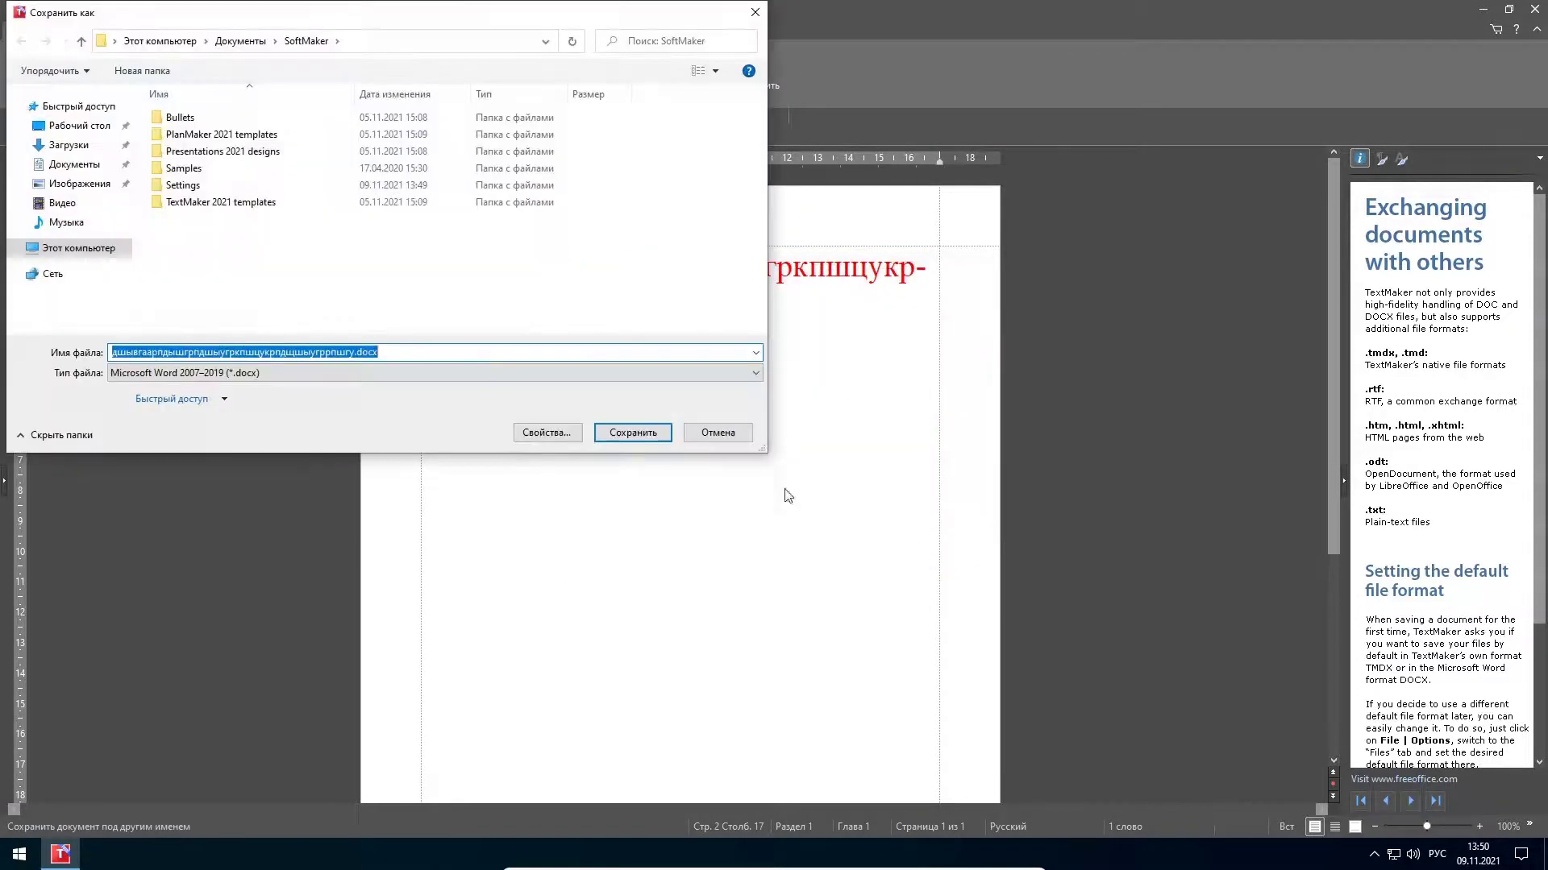
left_click(240, 41)
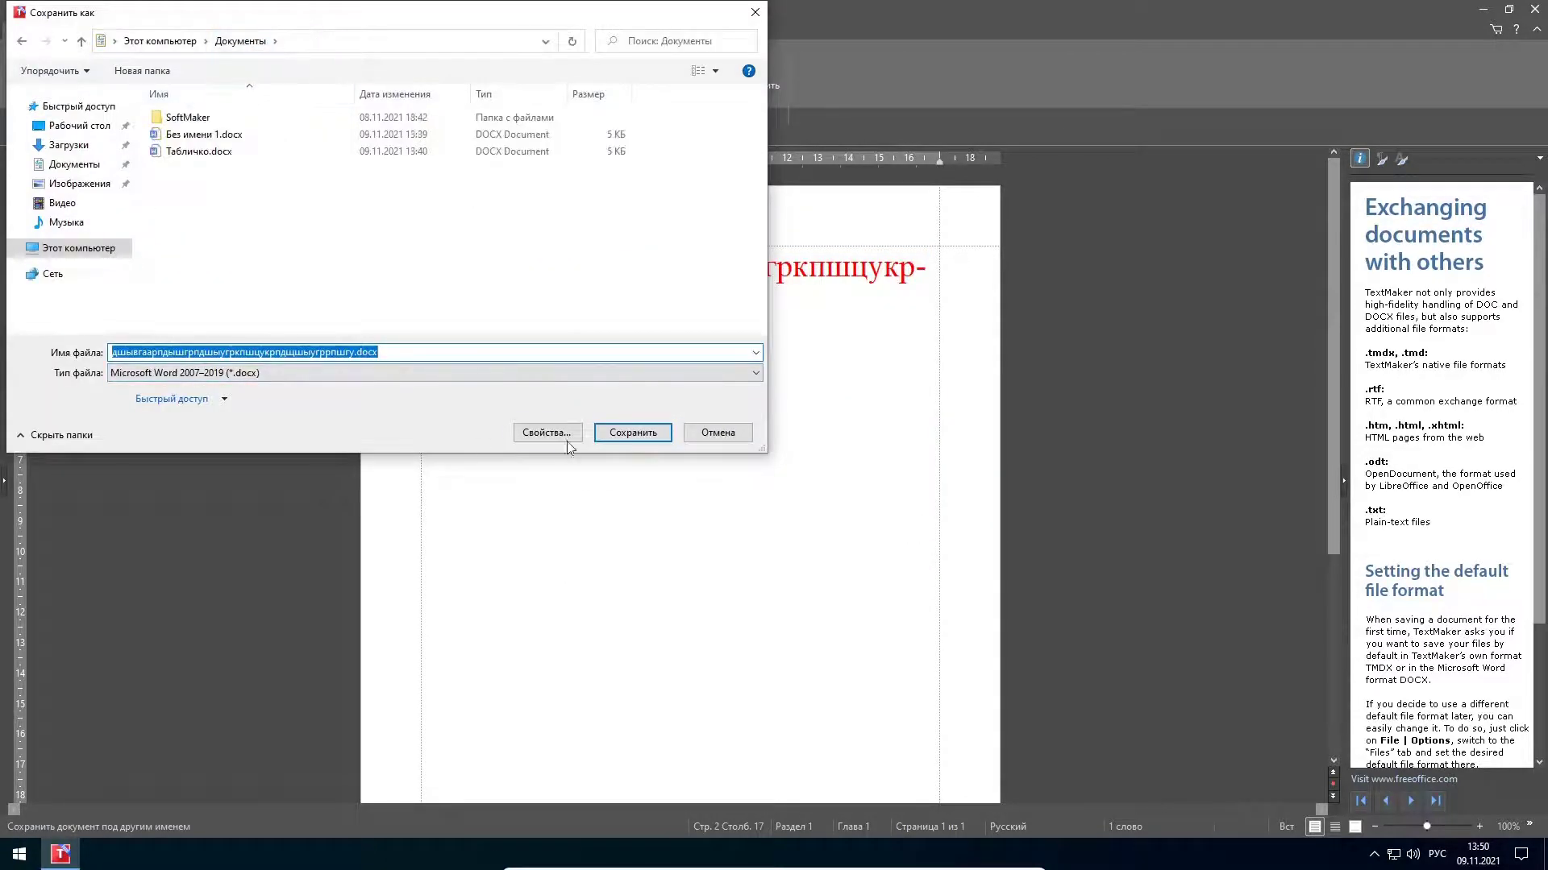
left_click(632, 432)
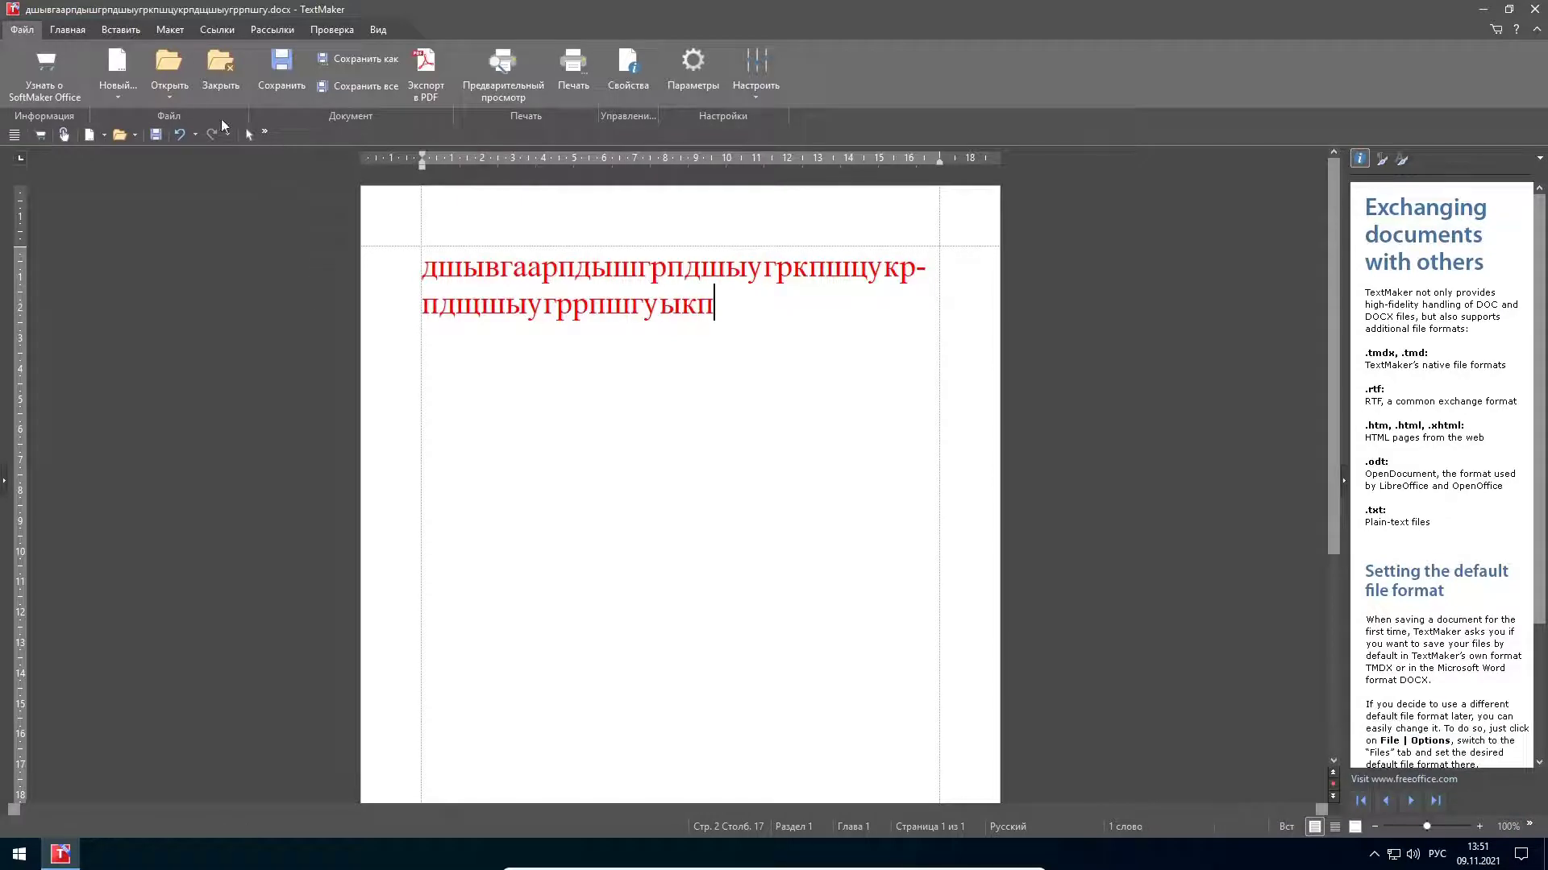
left_click(170, 93)
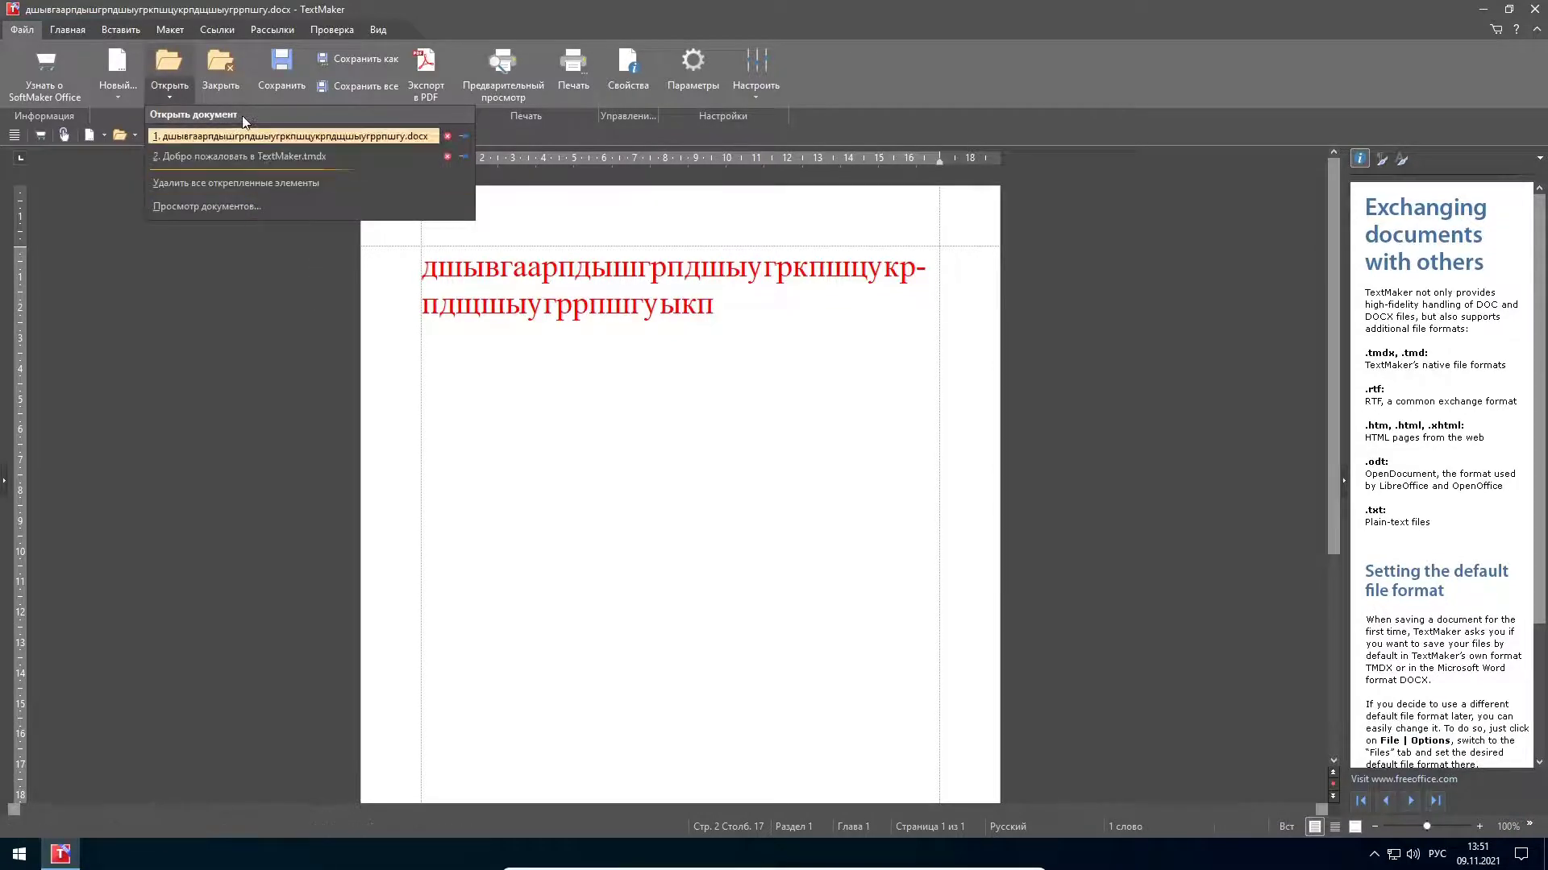
Step: Open Табличко.docx in TextMaker and maximize its window
left_click(240, 206)
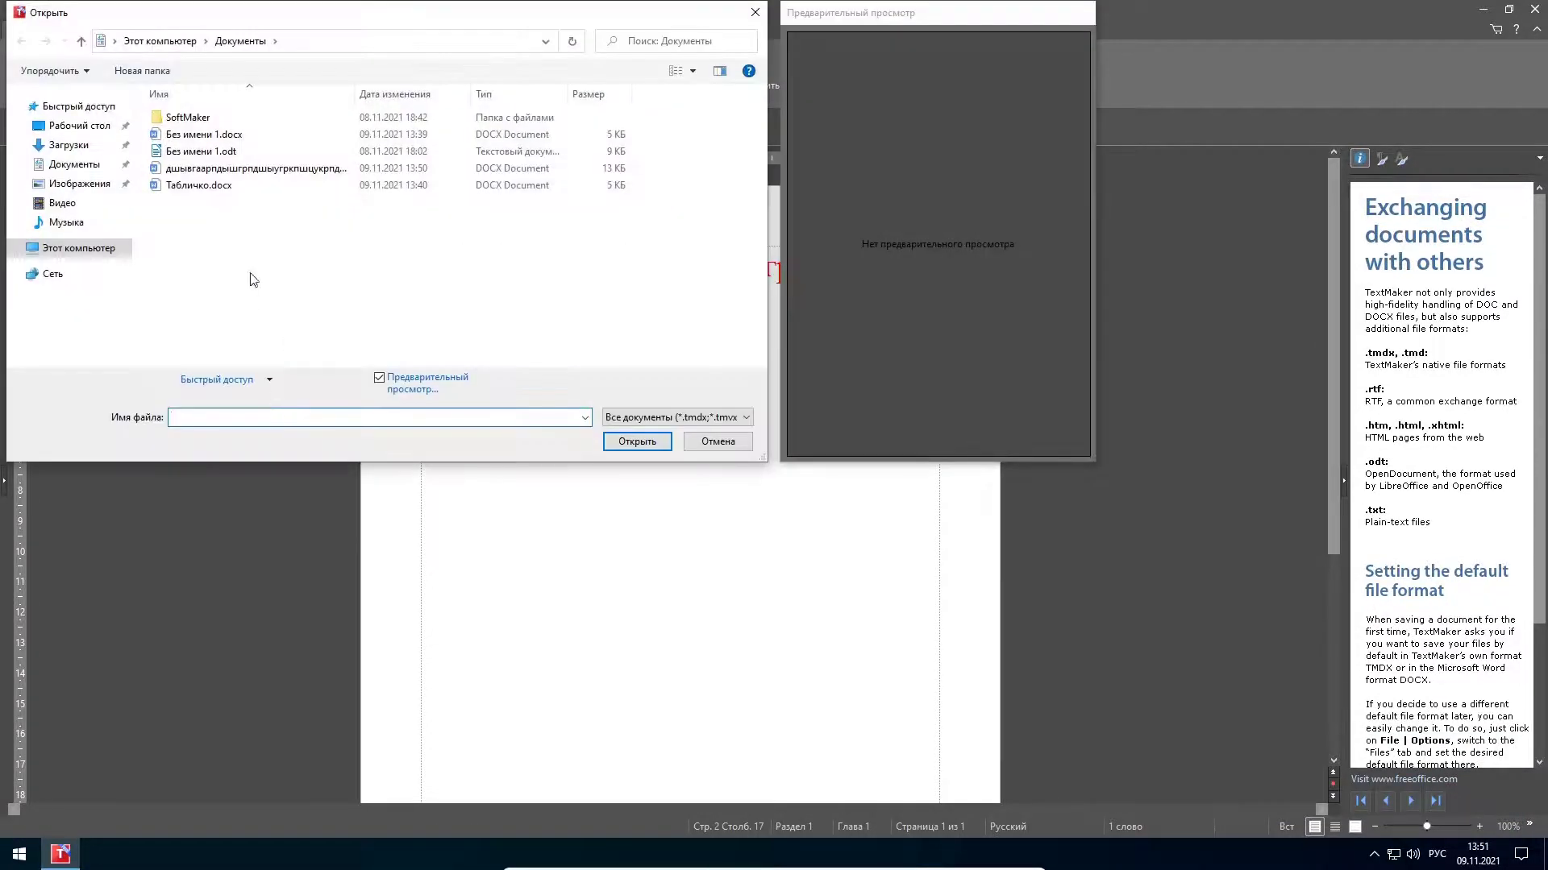
left_click(208, 186)
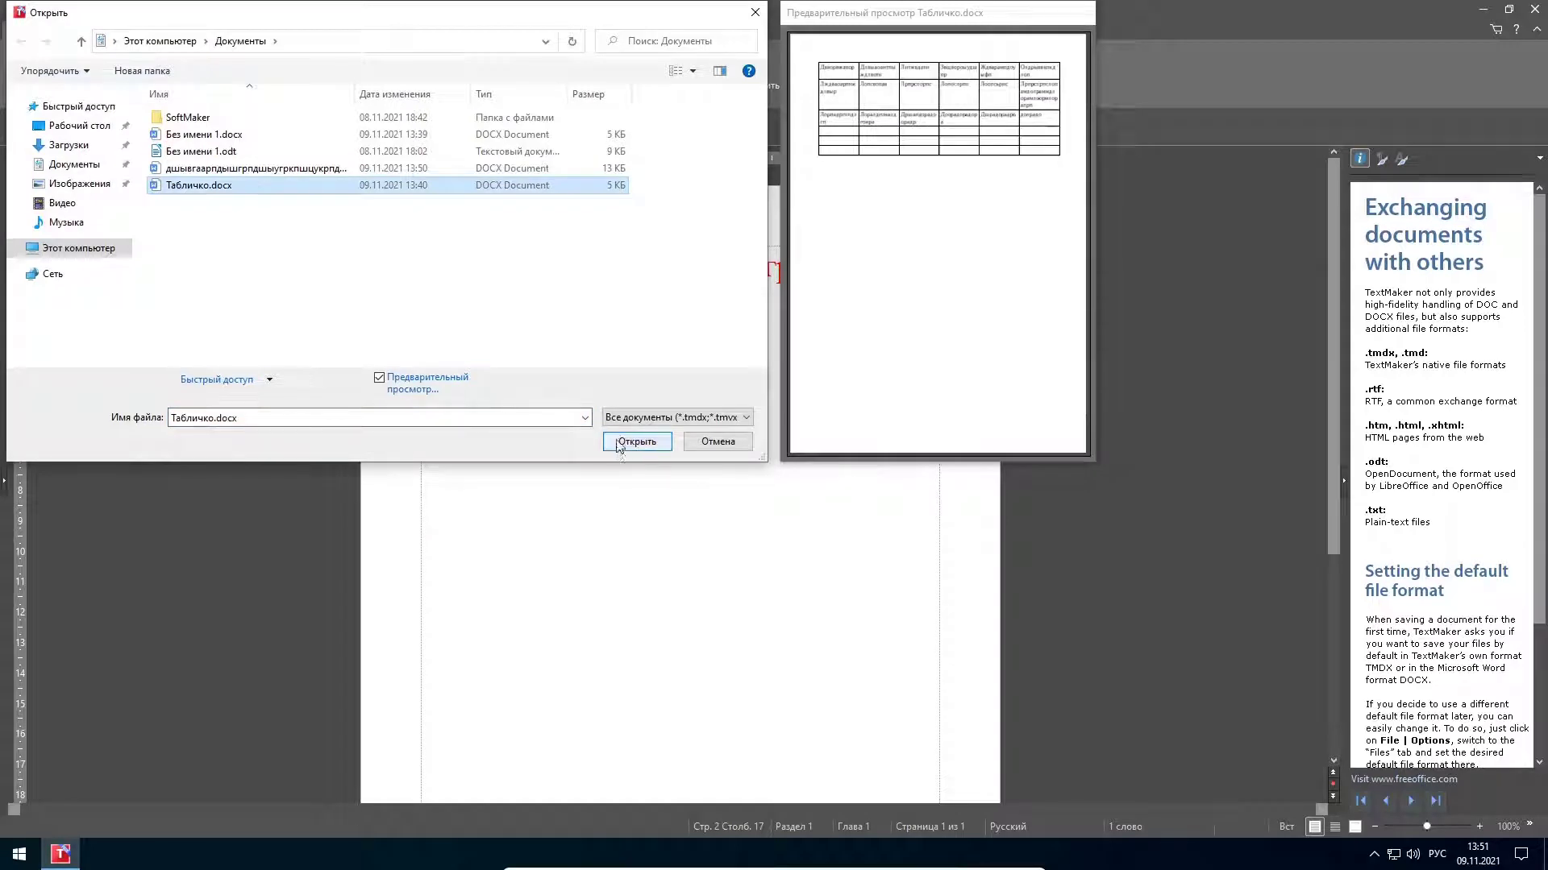
left_click(746, 417)
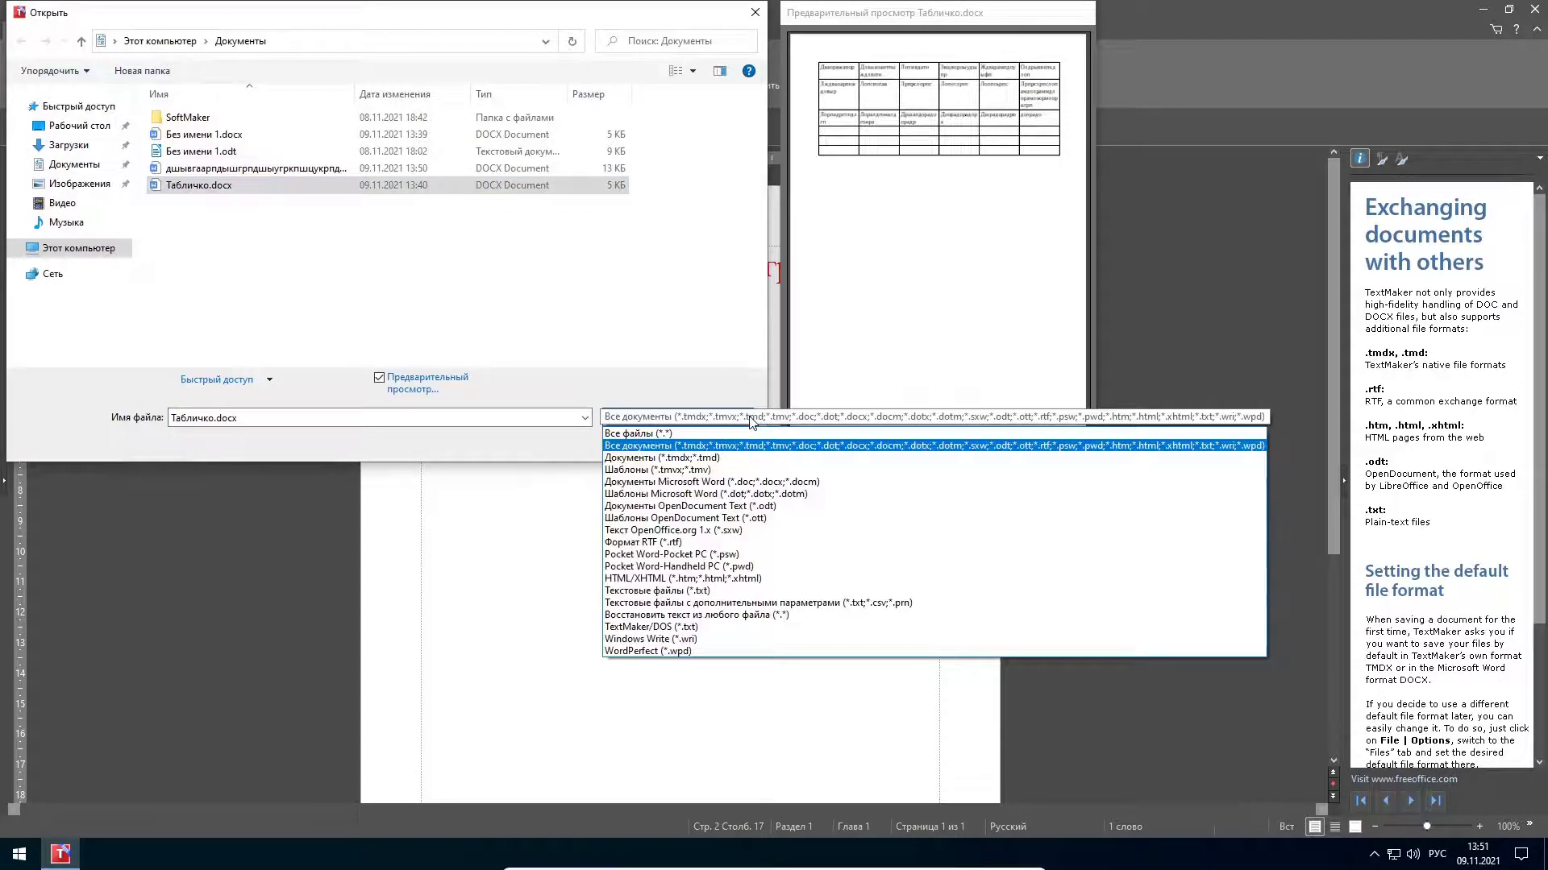
left_click(681, 347)
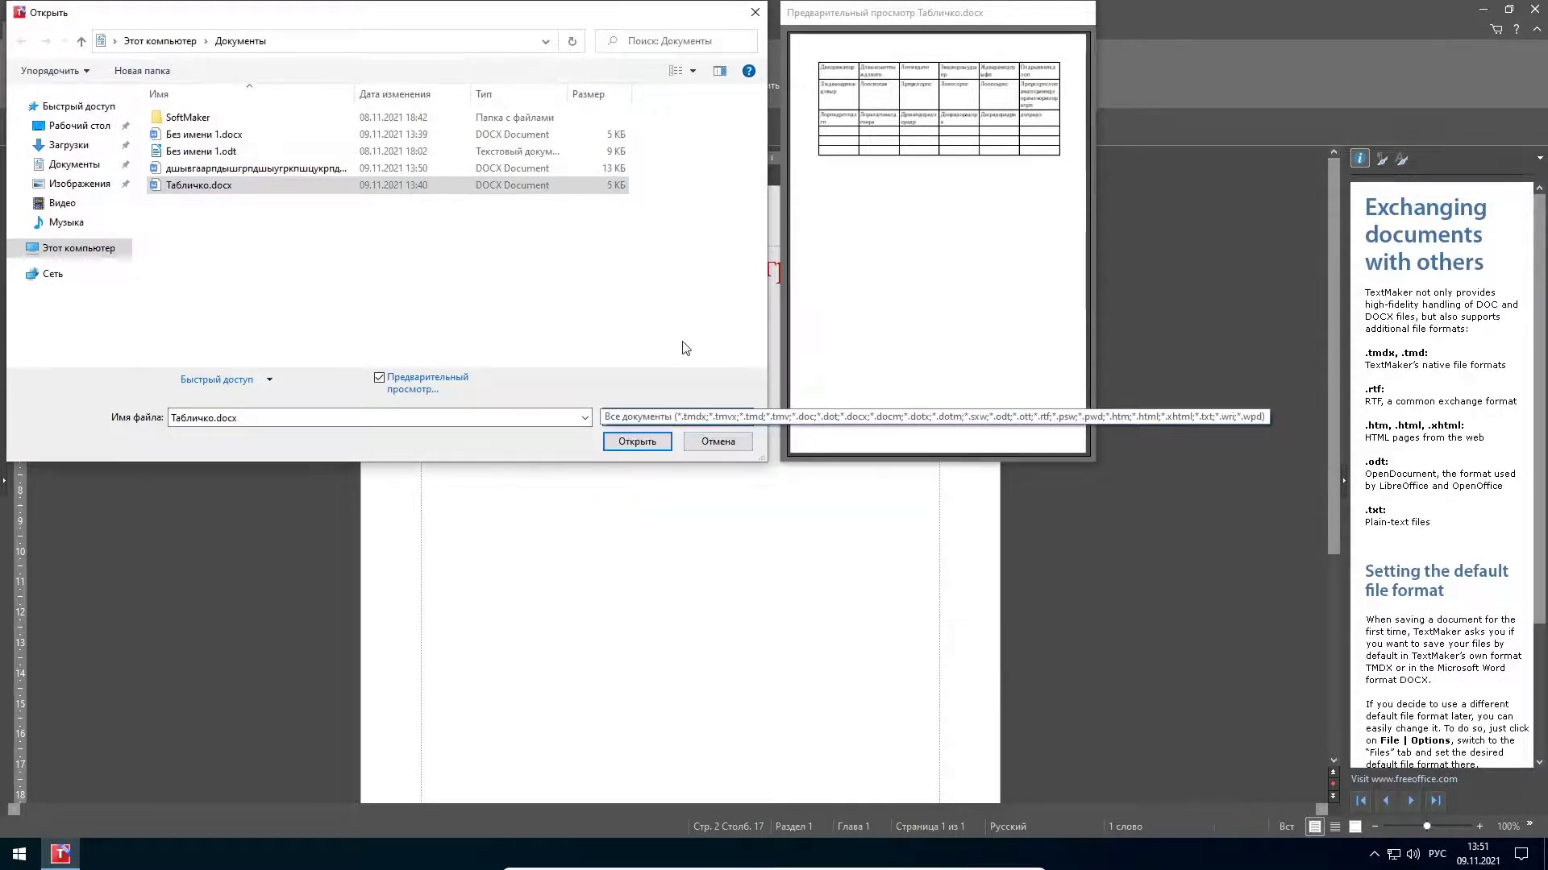
left_click(655, 449)
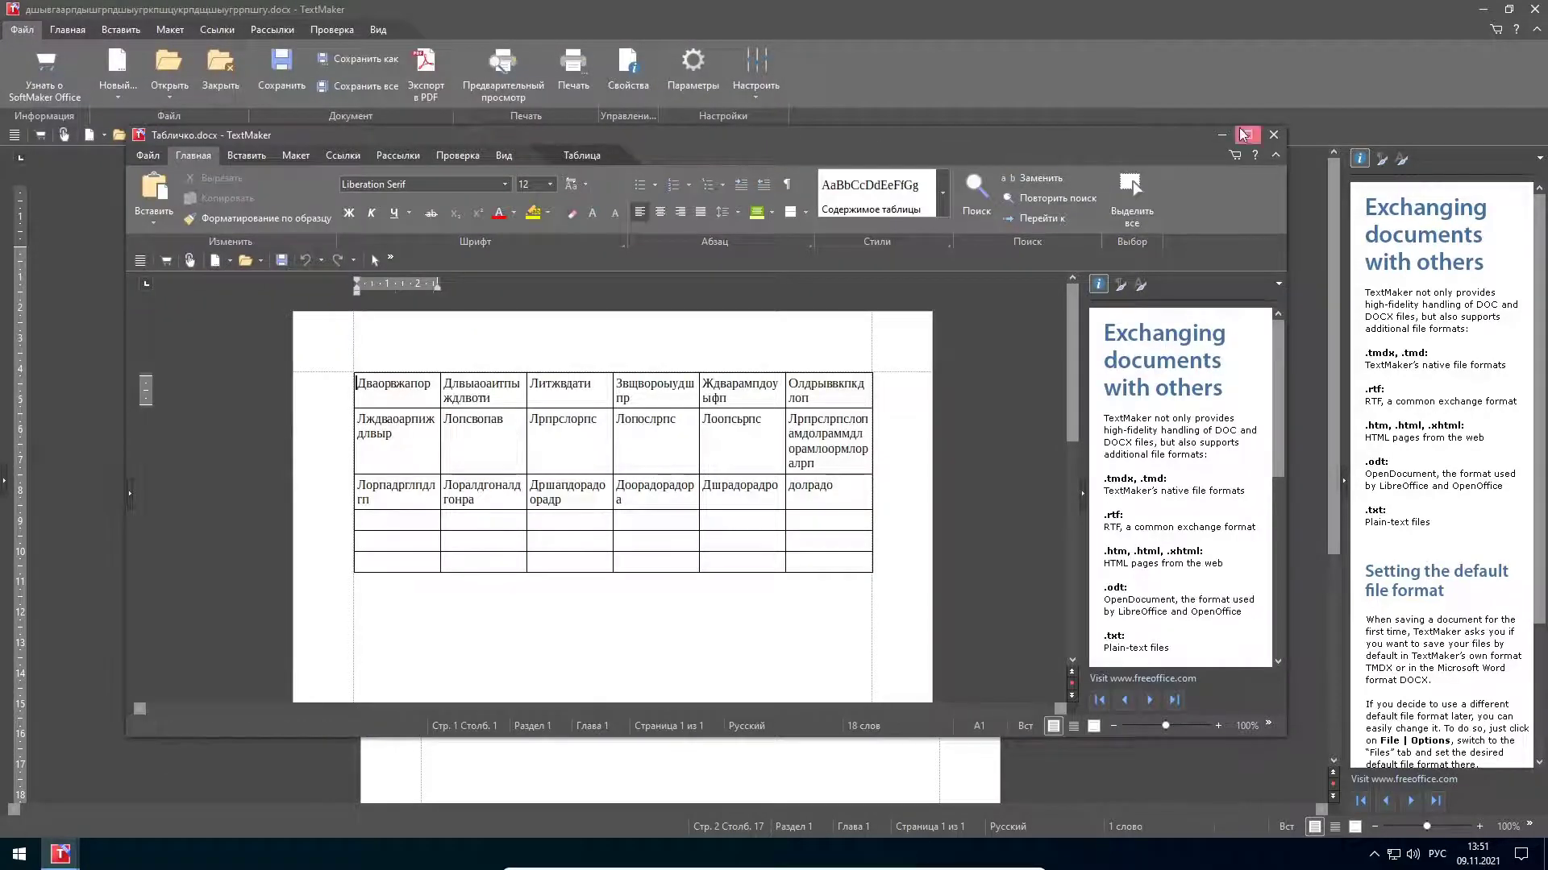
left_click(1248, 135)
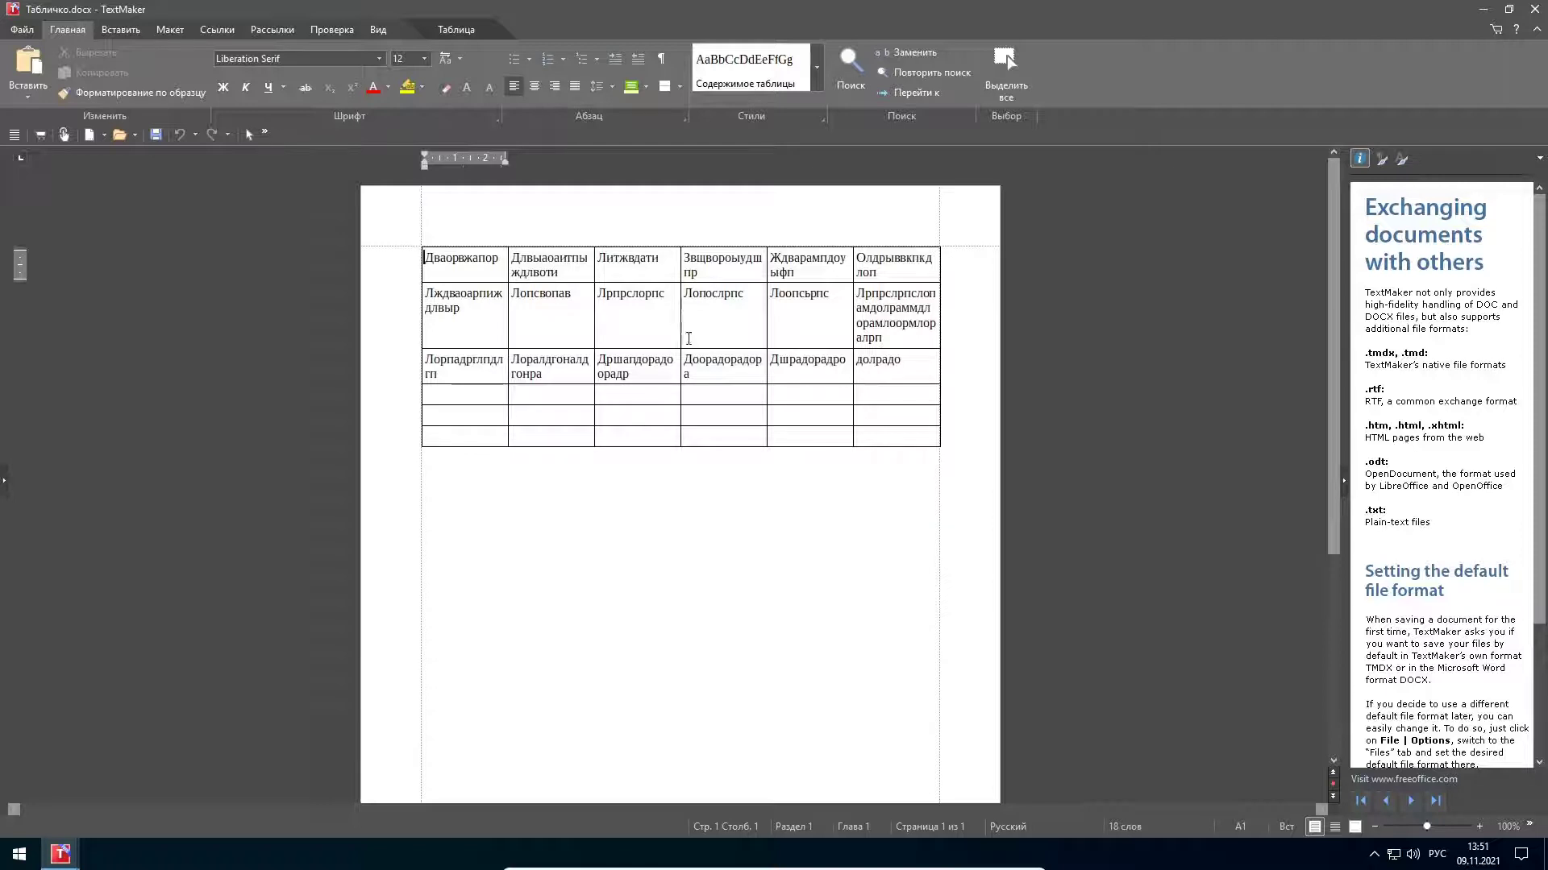
Step: Check table cells B2 and C4, then close TextMaker and launch PlanMaker
left_click(560, 337)
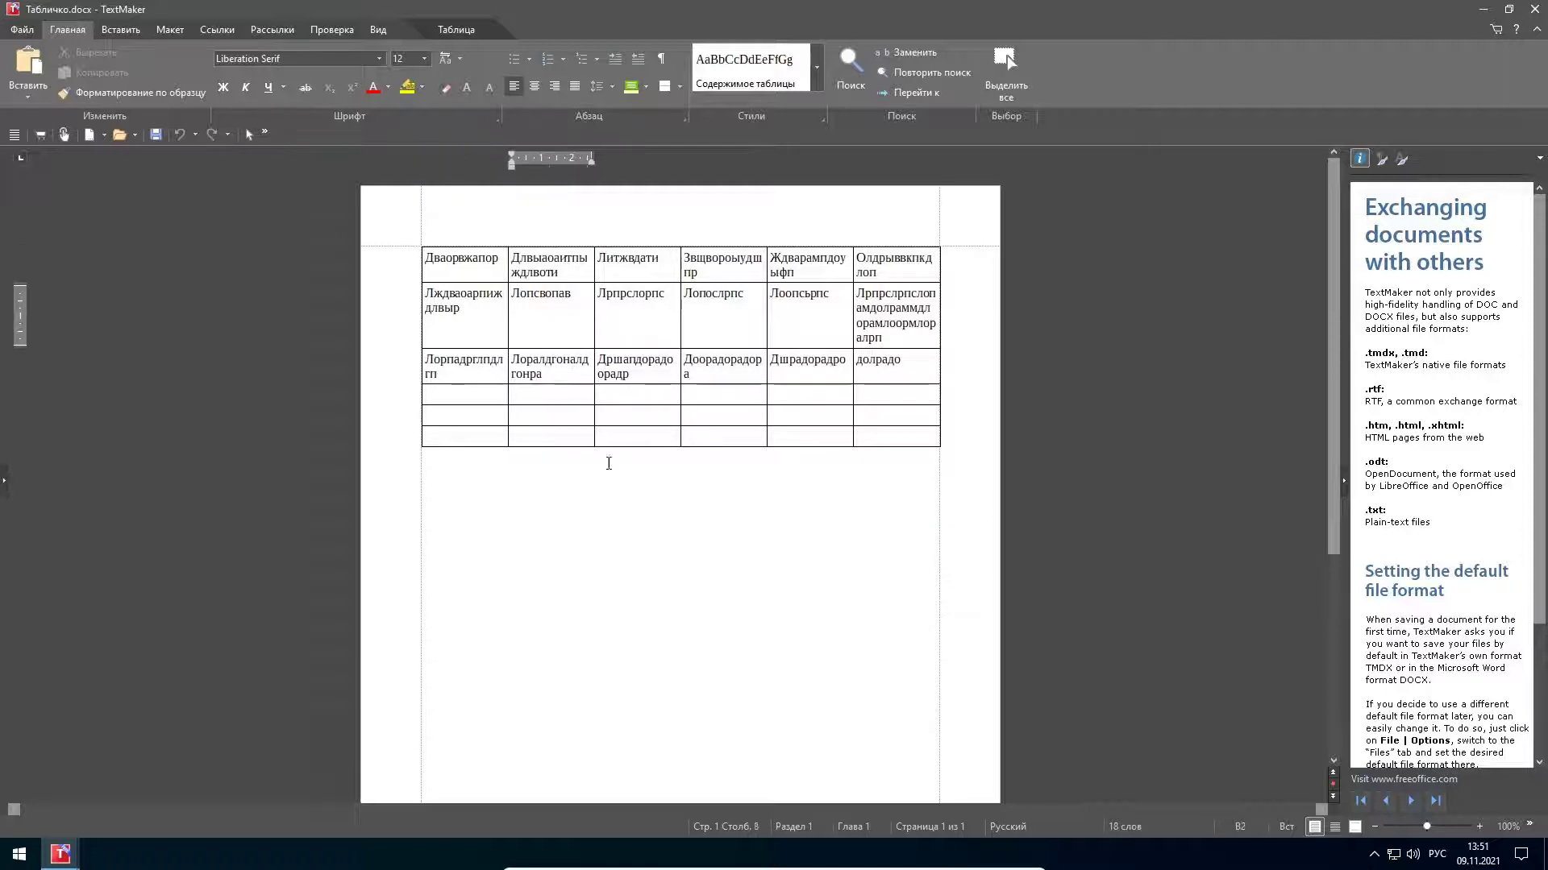
left_click(650, 395)
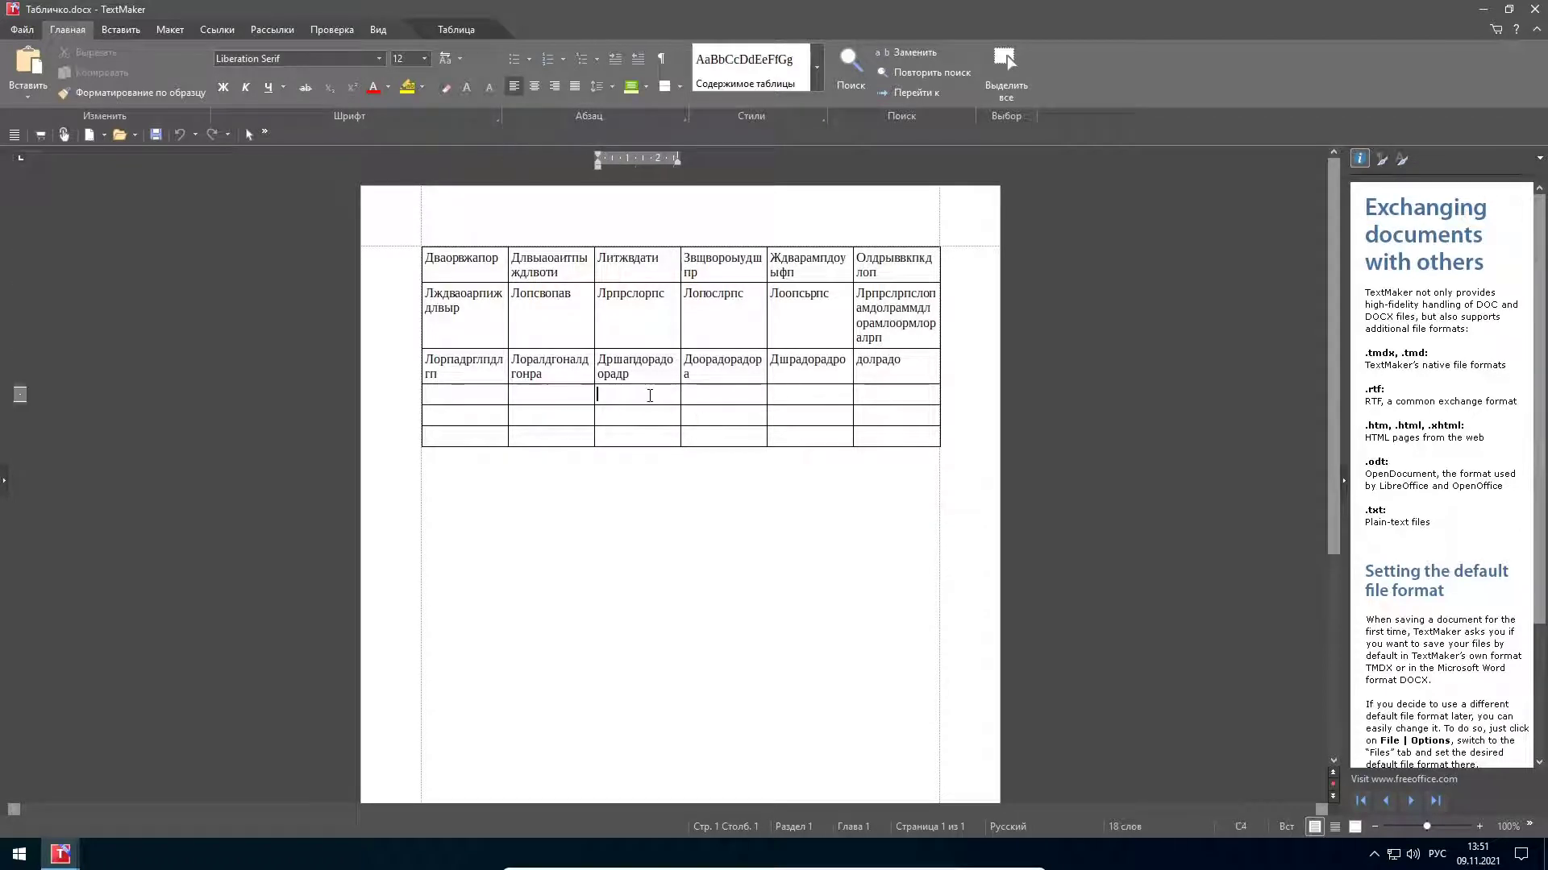
left_click(1538, 11)
double_click(31, 677)
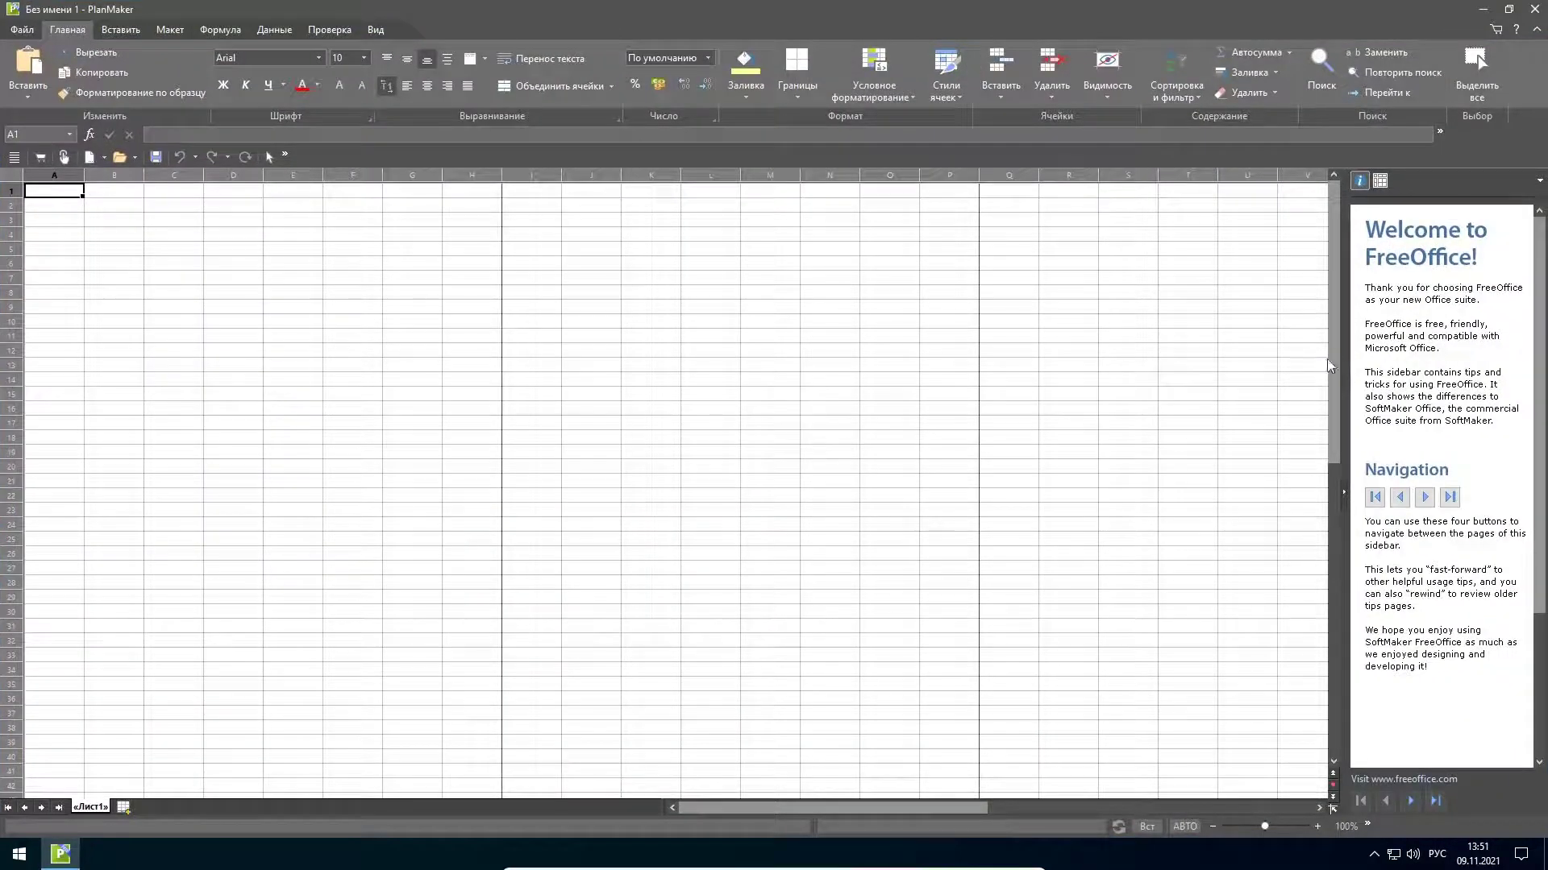
Step: Switch PlanMaker to the classic menus-and-toolbars design, restart it, skip the key reminder, and close it
left_click(21, 32)
left_click(913, 72)
left_click(969, 179)
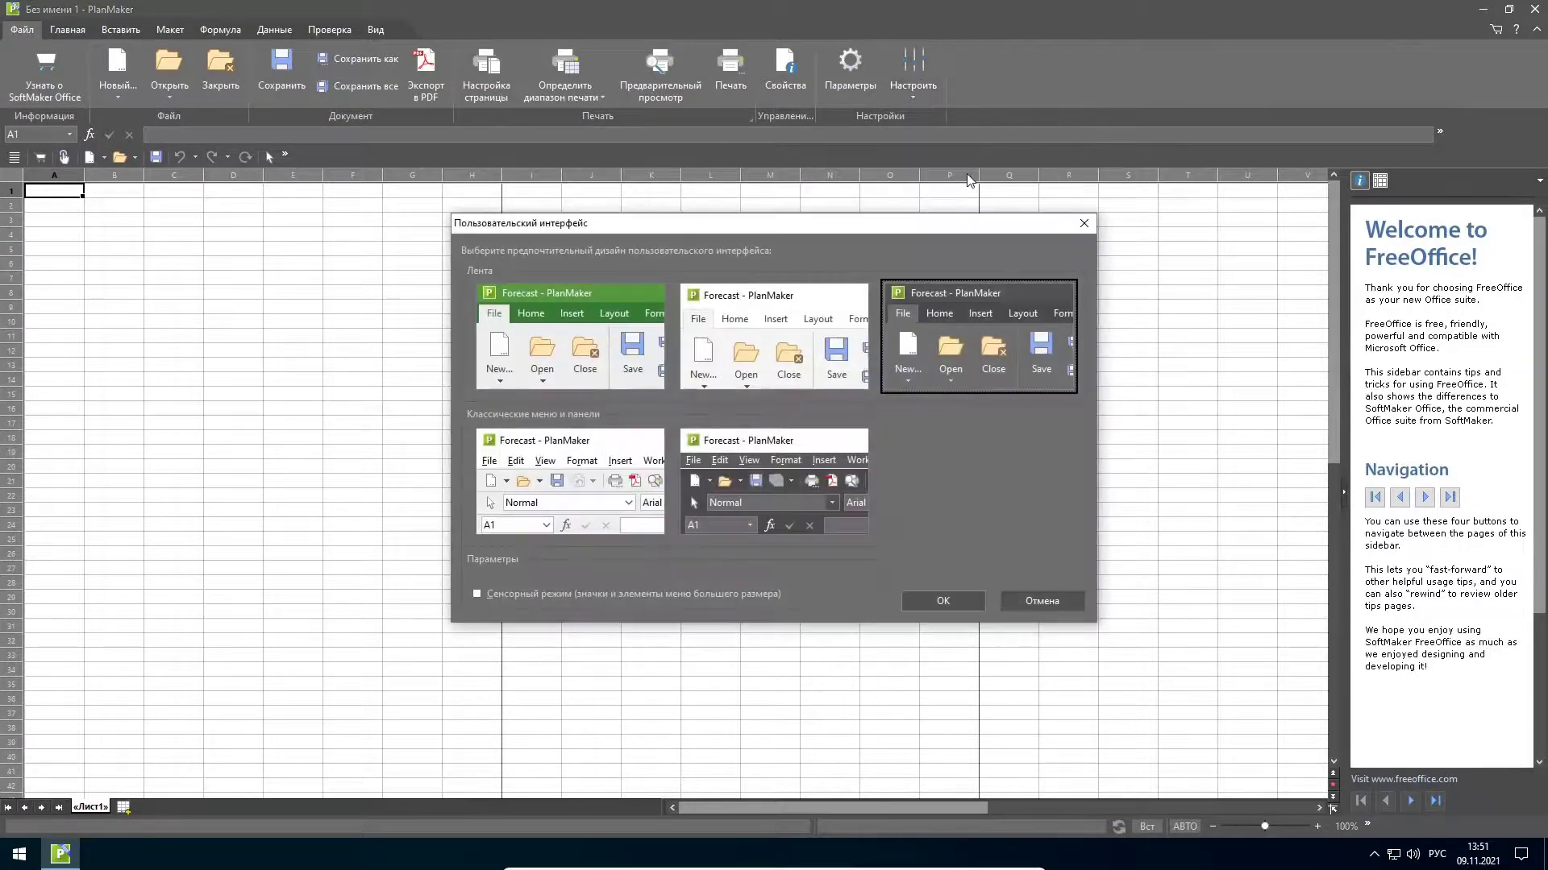
left_click(597, 452)
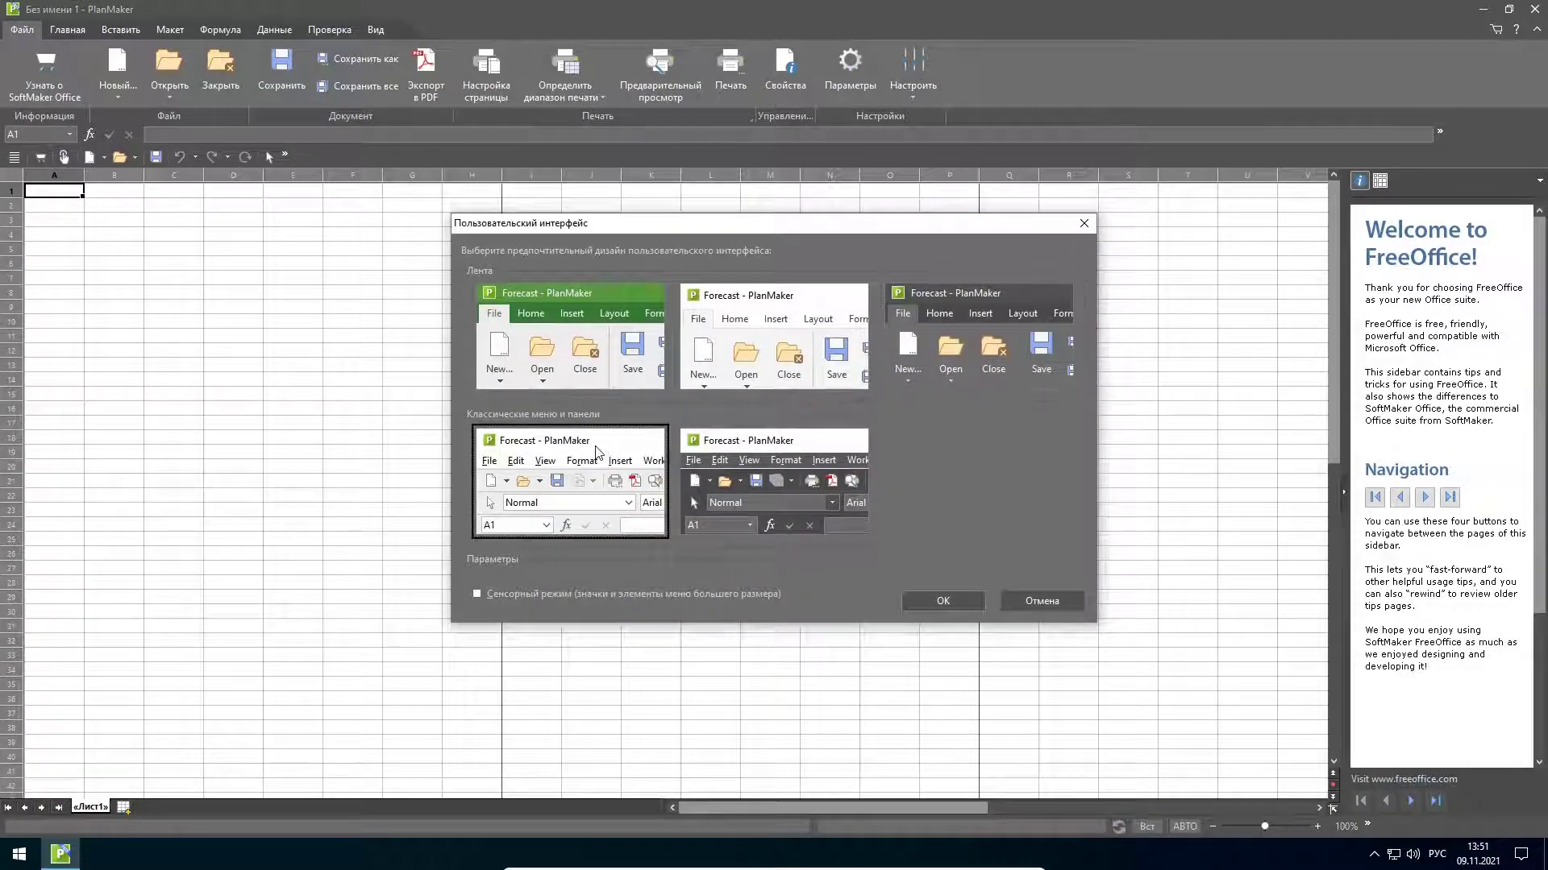
left_click(913, 603)
left_click(733, 448)
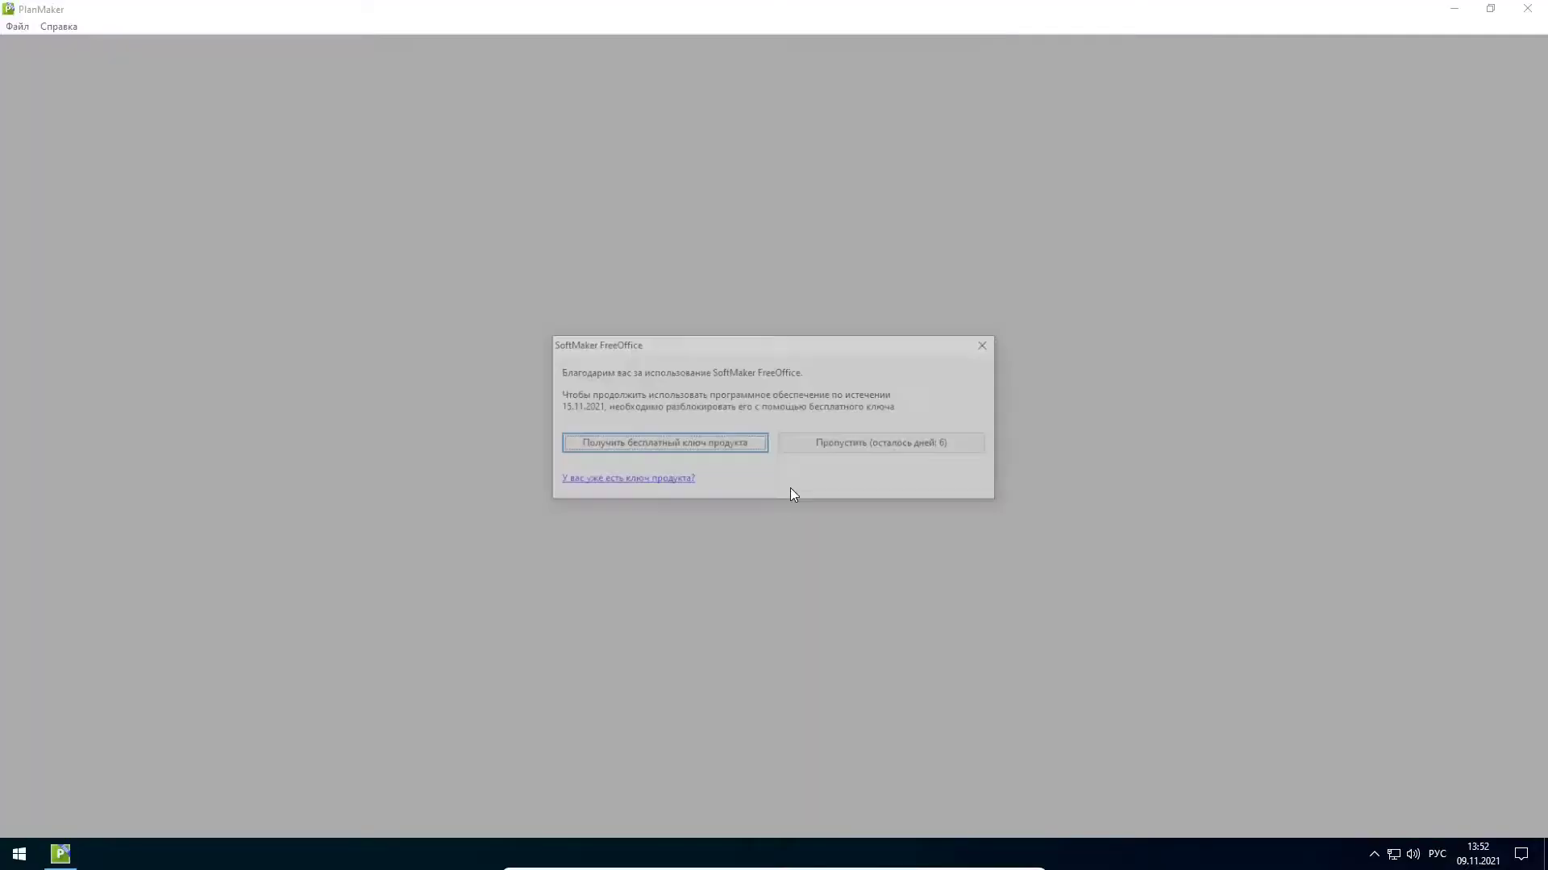
left_click(798, 443)
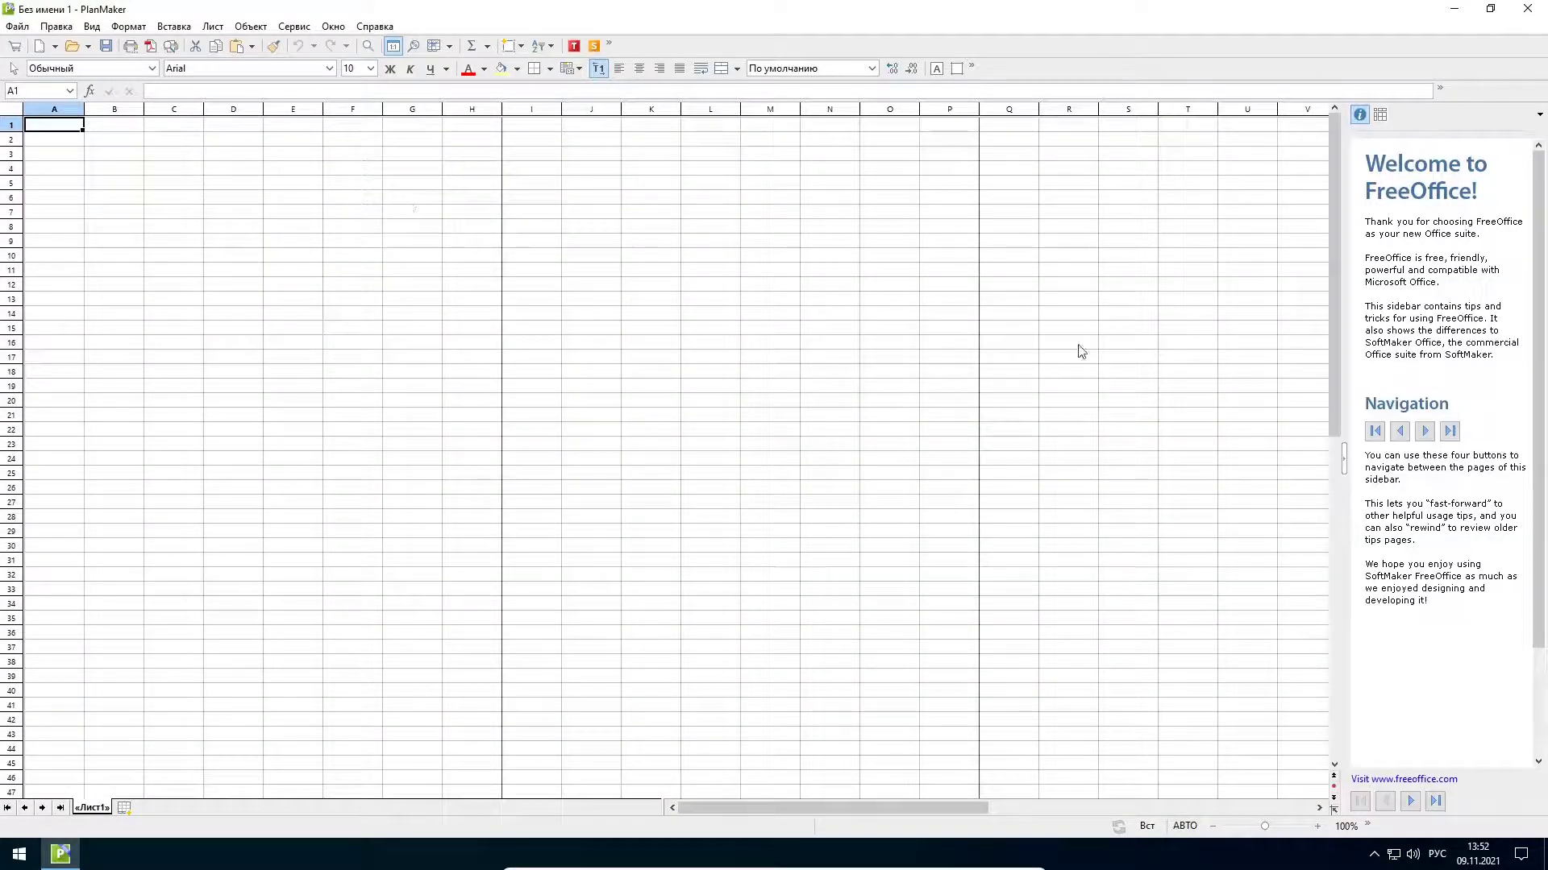
left_click(1527, 11)
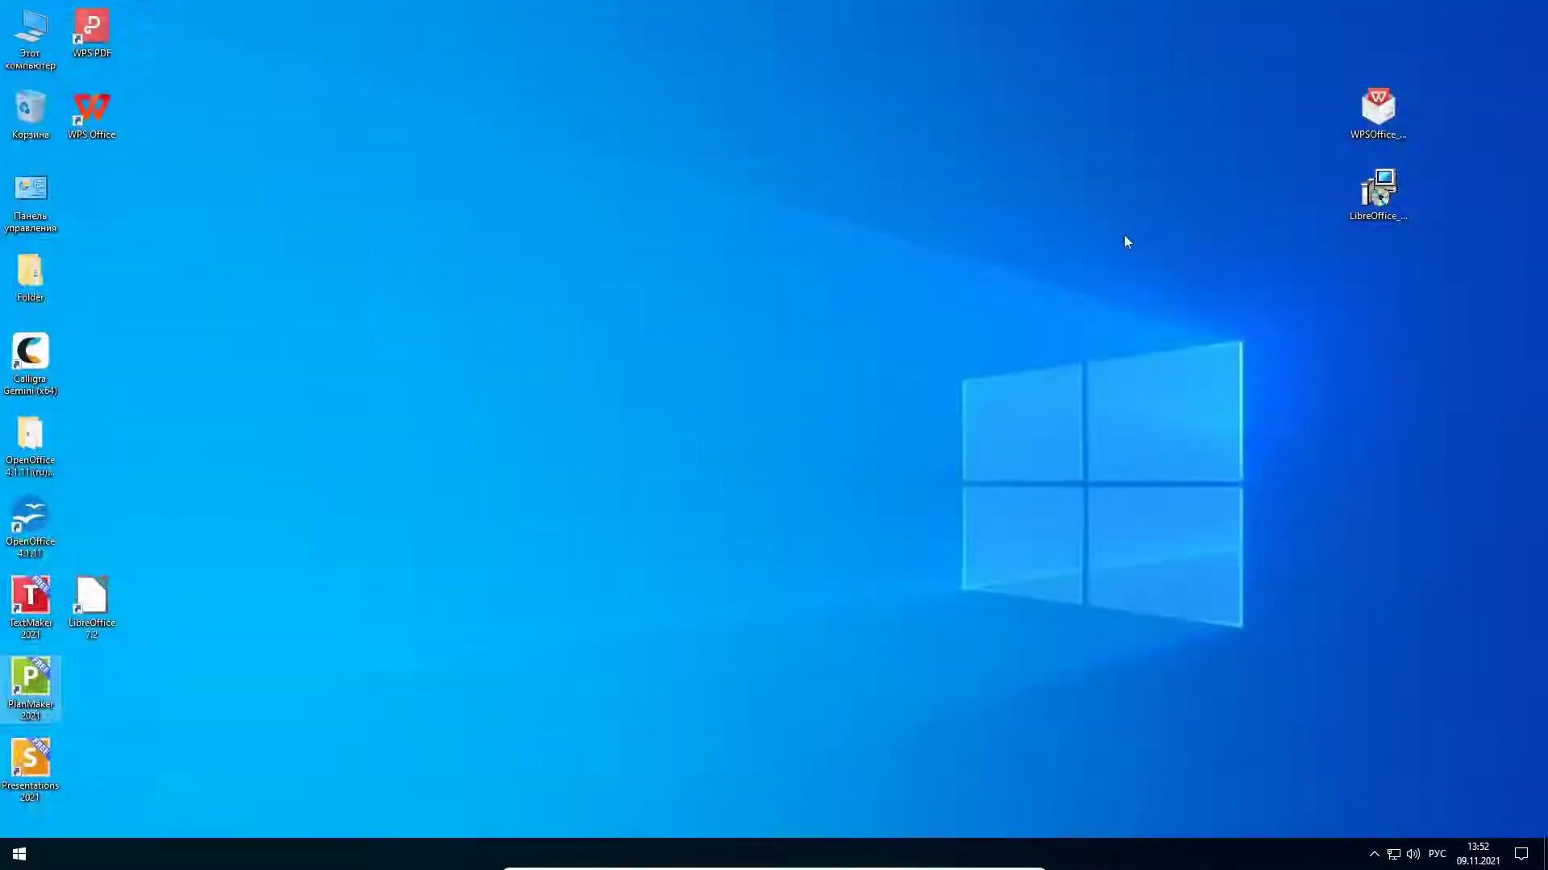
Step: Launch Presentations and enter subtitle 'панлдленленгл' and title 'енгллуе56у56гкеншен' on the slide
double_click(41, 771)
left_click(860, 500)
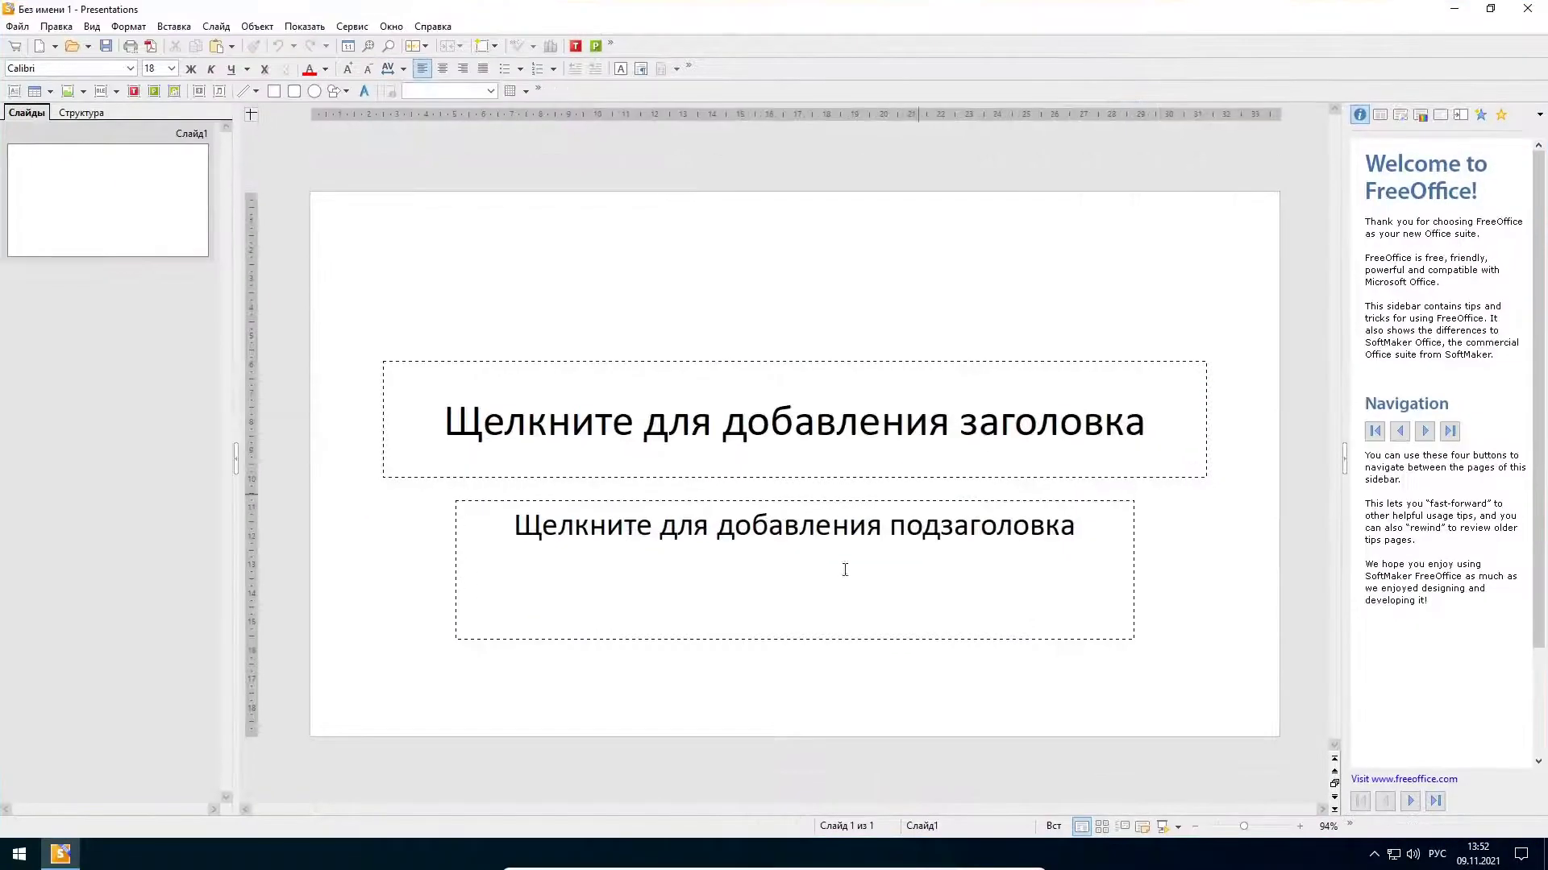
left_click(845, 570)
type("панлдленленгл")
left_click(795, 452)
type("енгллуе56у56гкеншен")
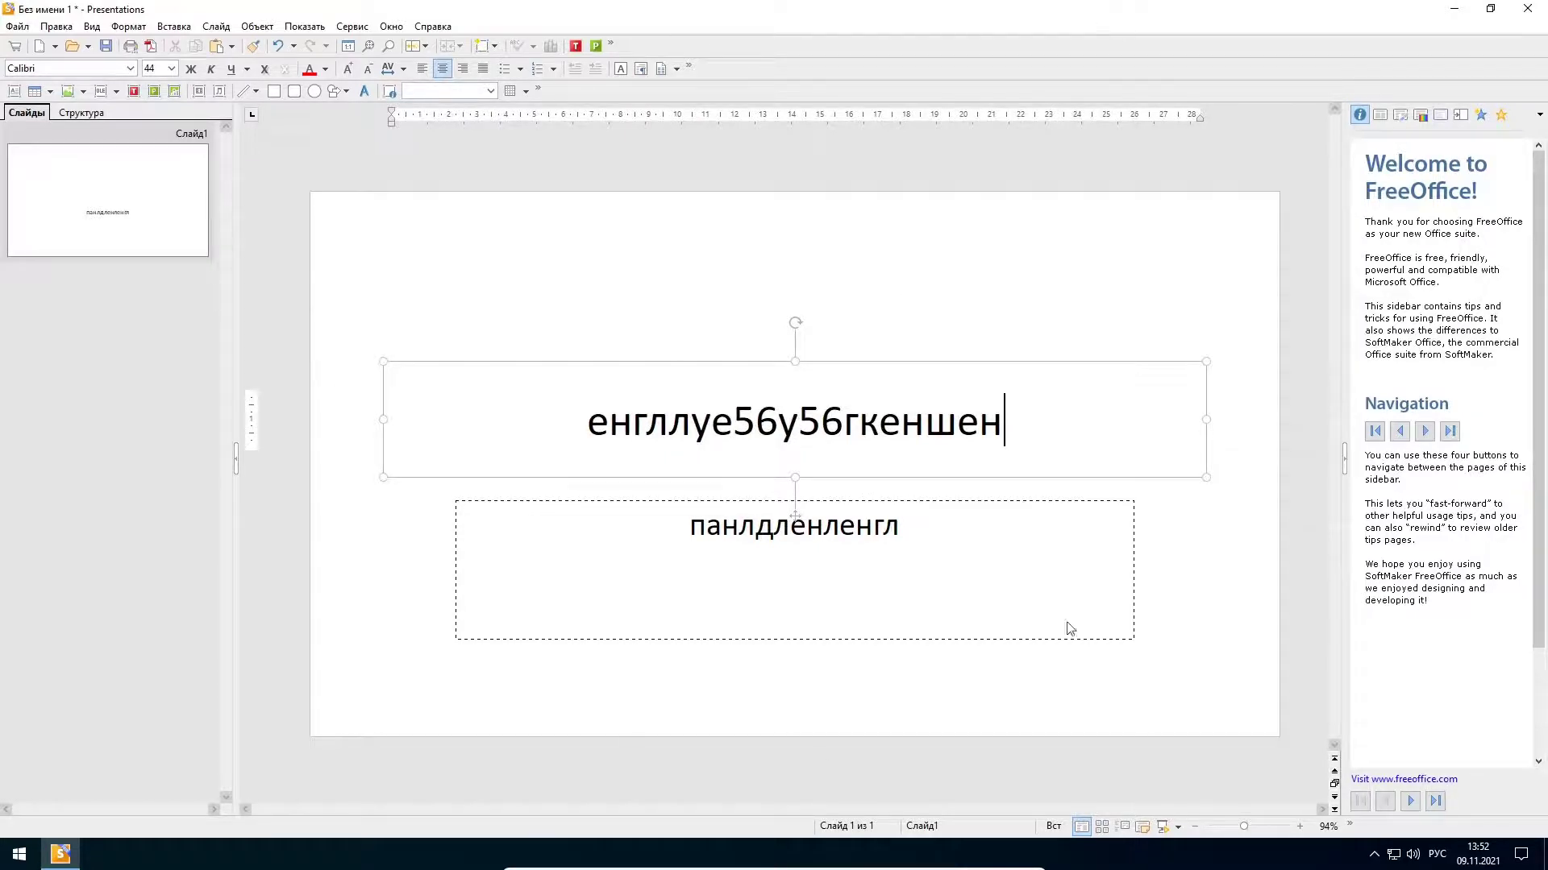
Step: Cancel the PDF export and close Presentations without saving
left_click(150, 46)
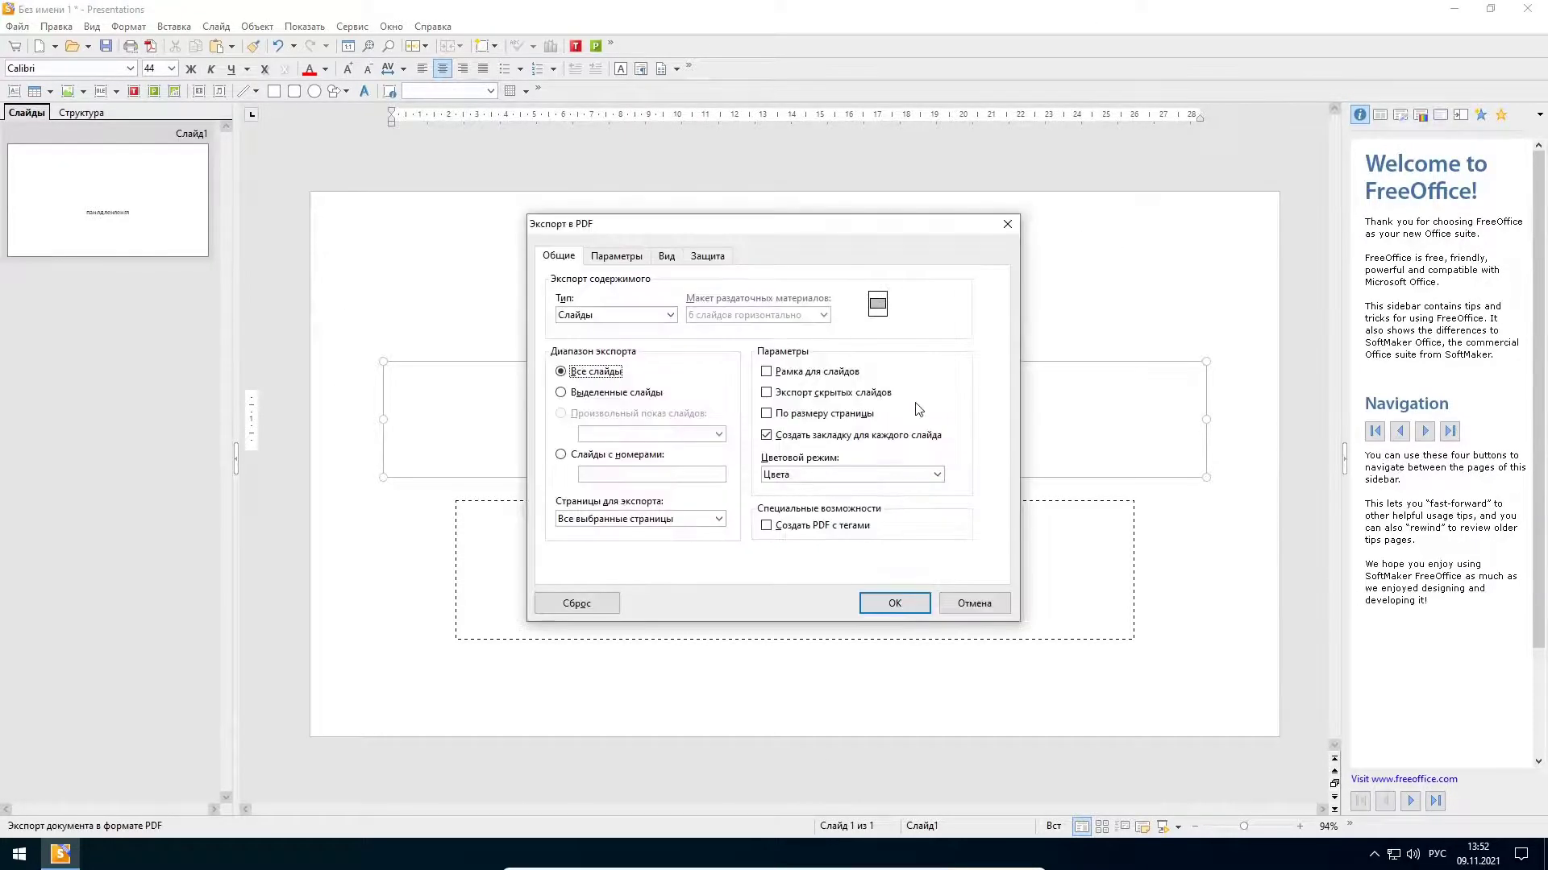
left_click(974, 602)
left_click(1526, 8)
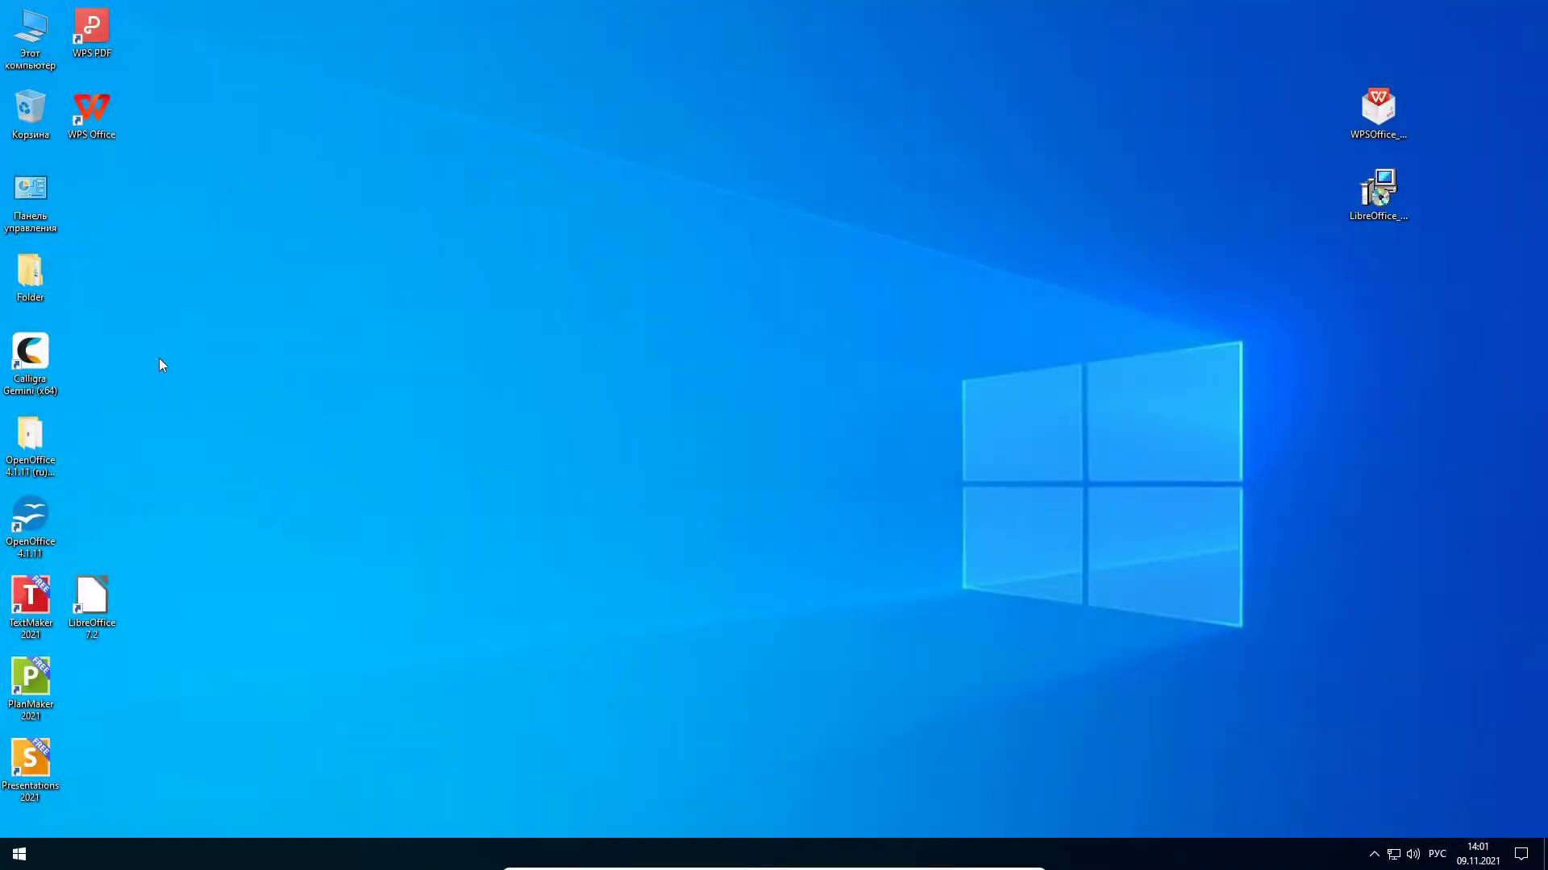
Step: Launch Calligra Gemini and create a new blank A4 text document
double_click(35, 357)
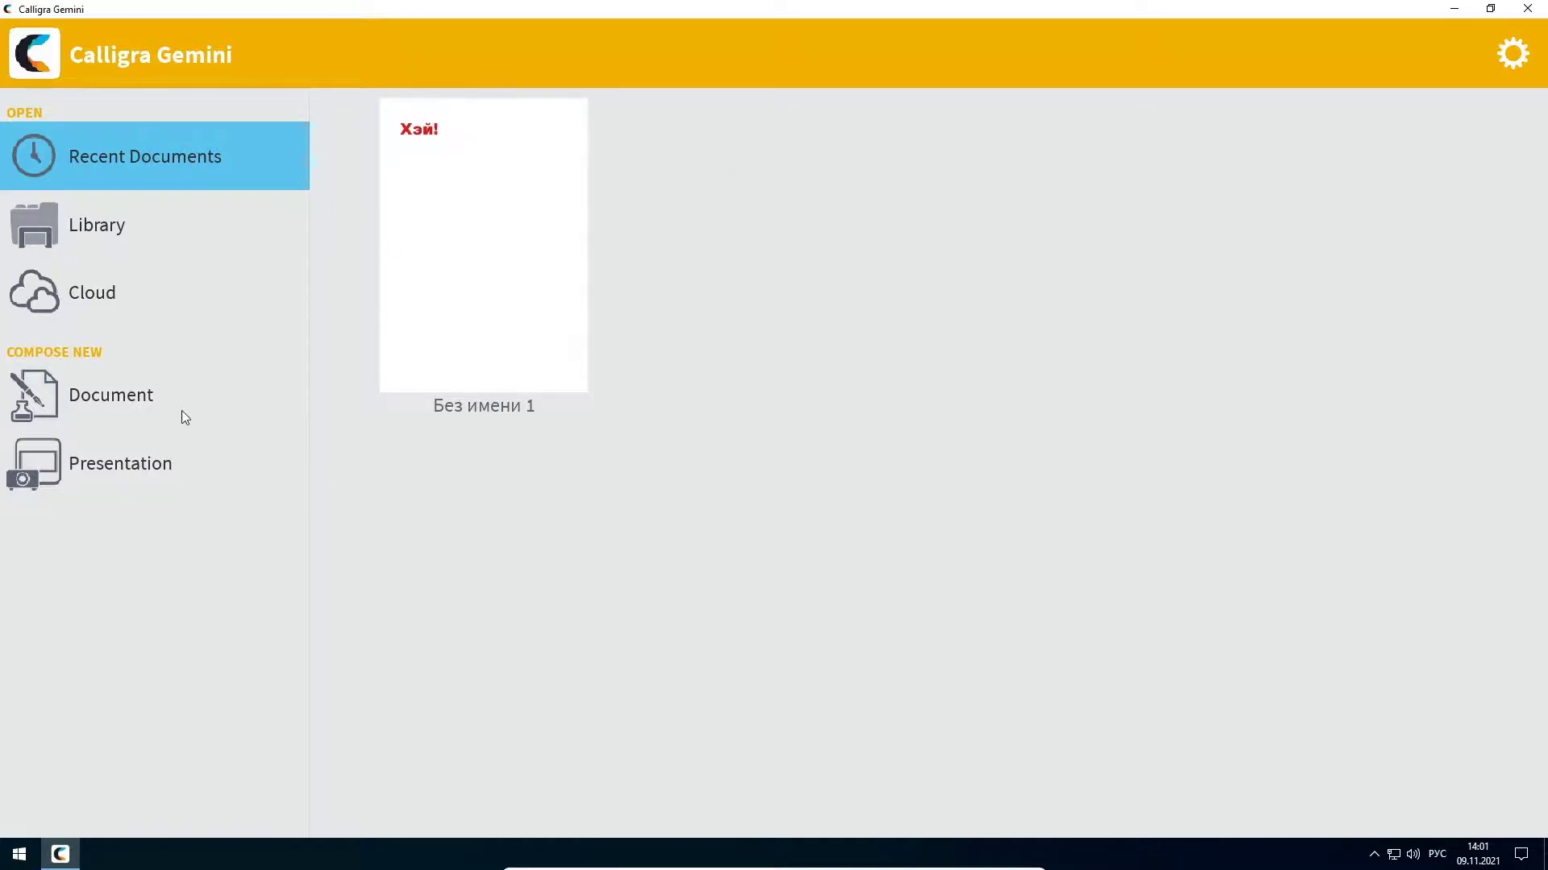
left_click(114, 398)
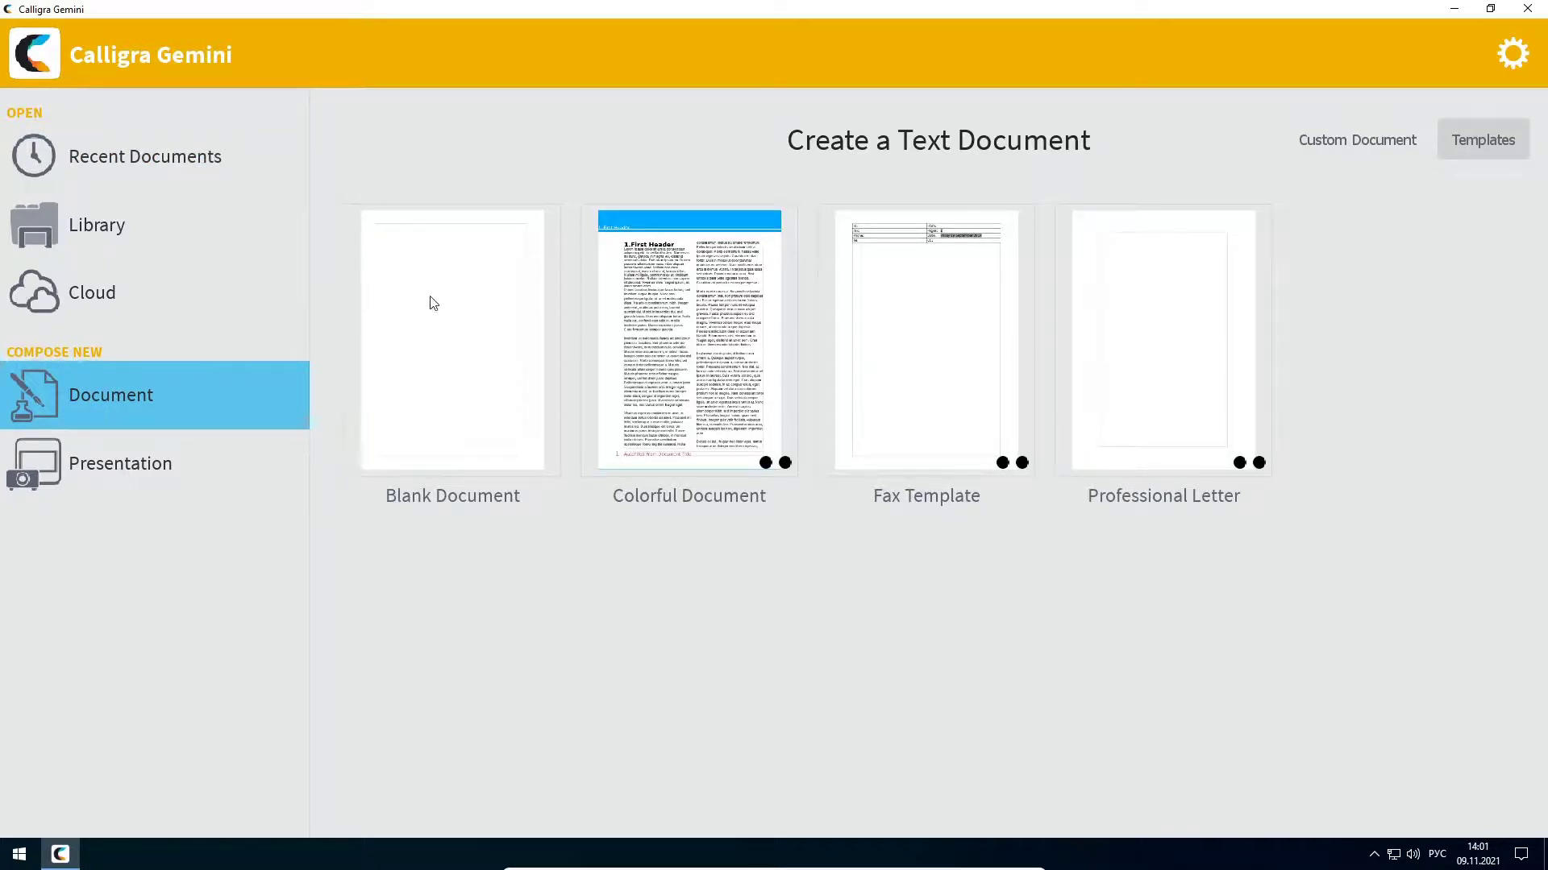
left_click(441, 339)
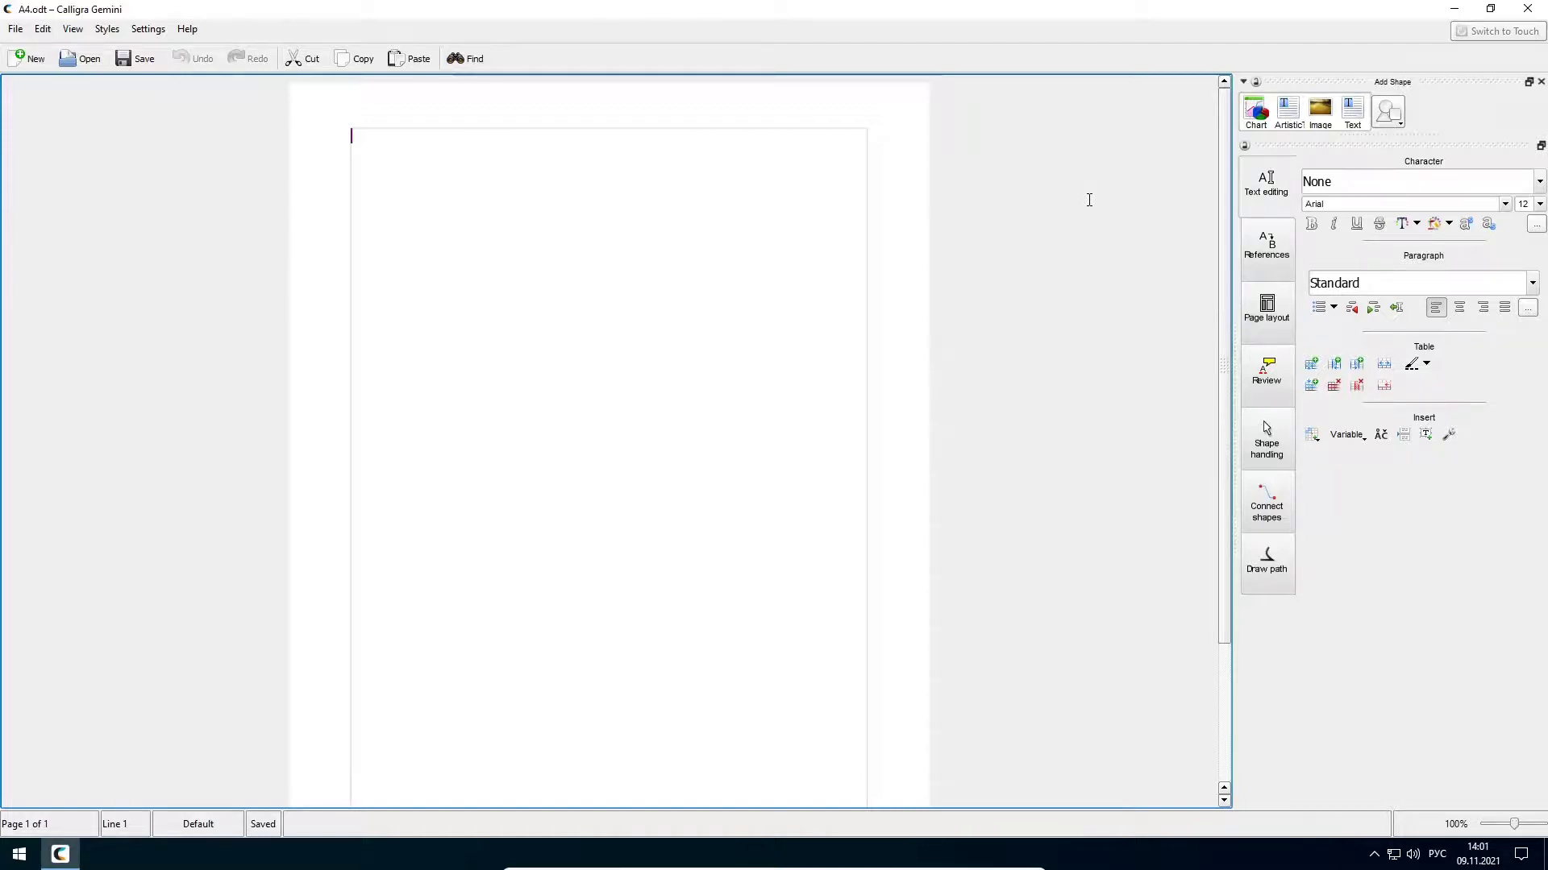
Step: Insert a chart below the text, enlarge it into a large bar chart, and show the save format list
key("alt+F4")
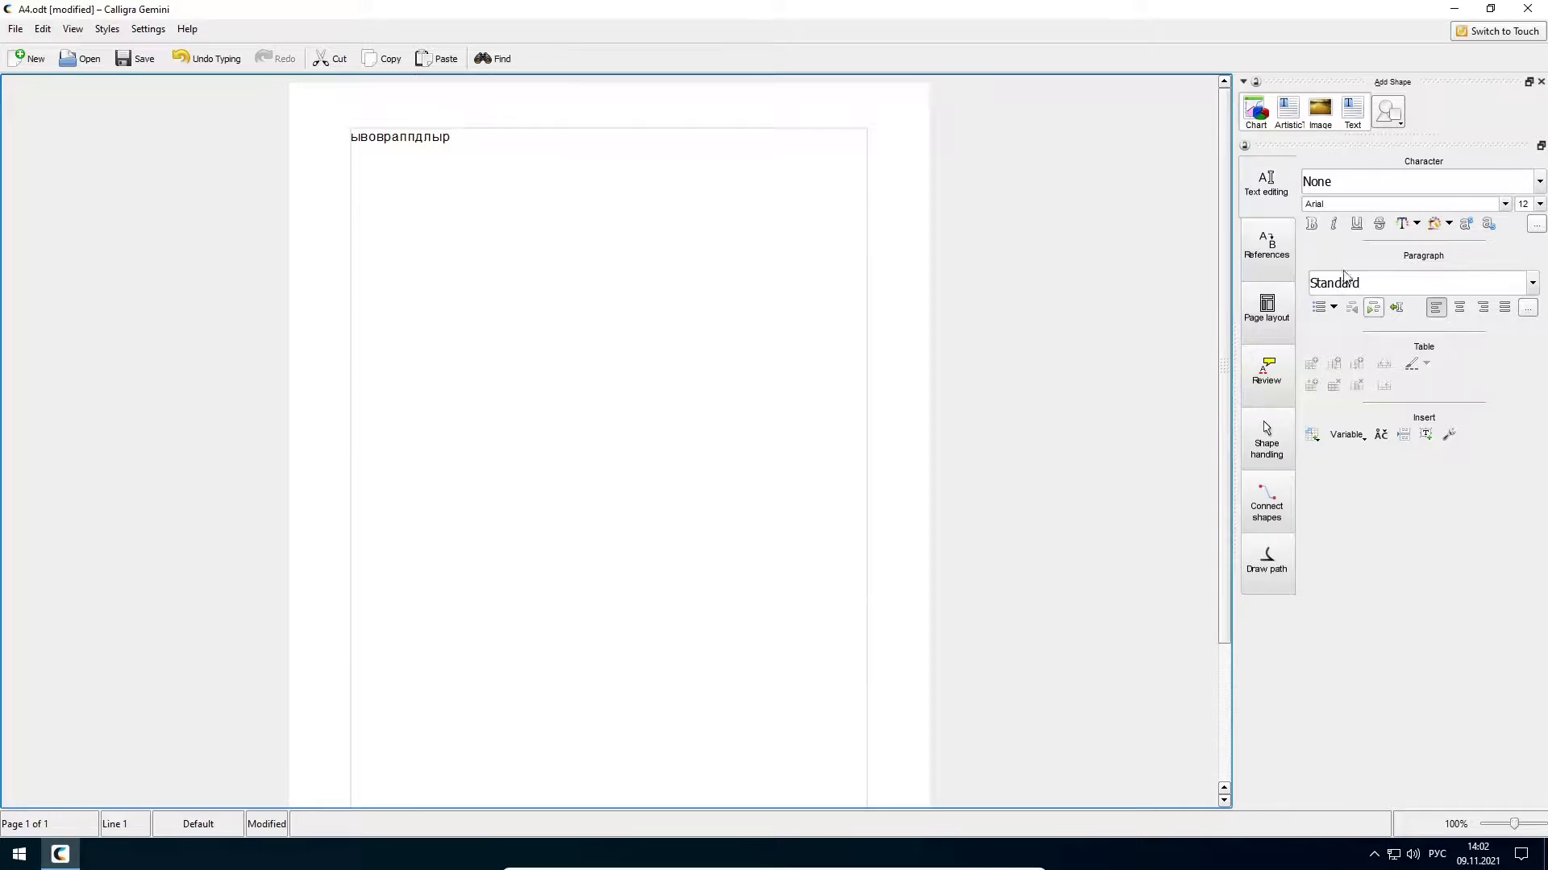
left_click(1272, 242)
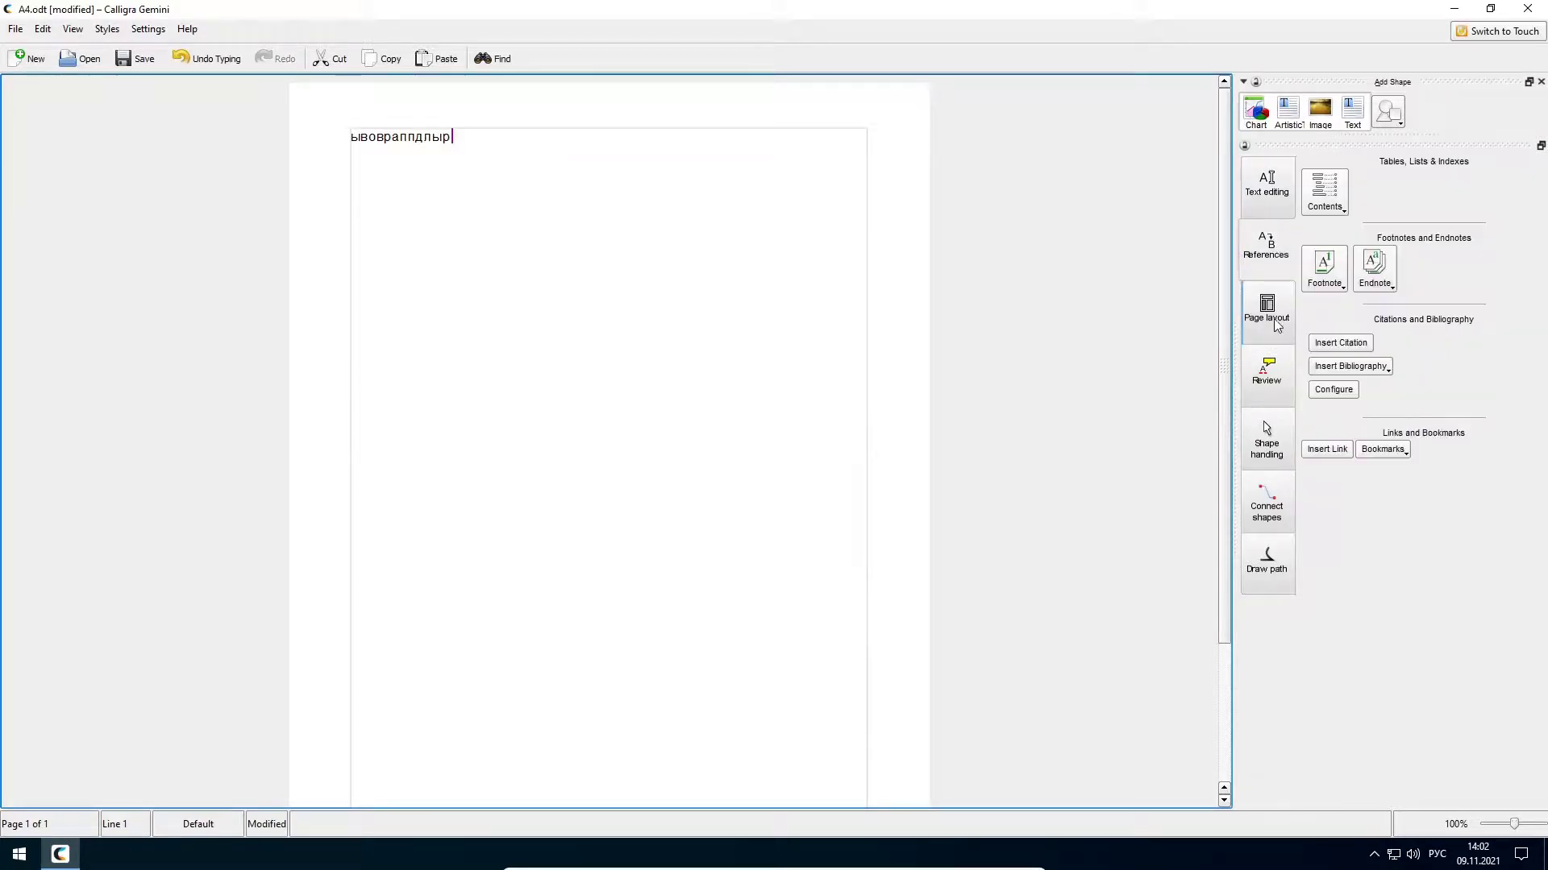
key("Escape")
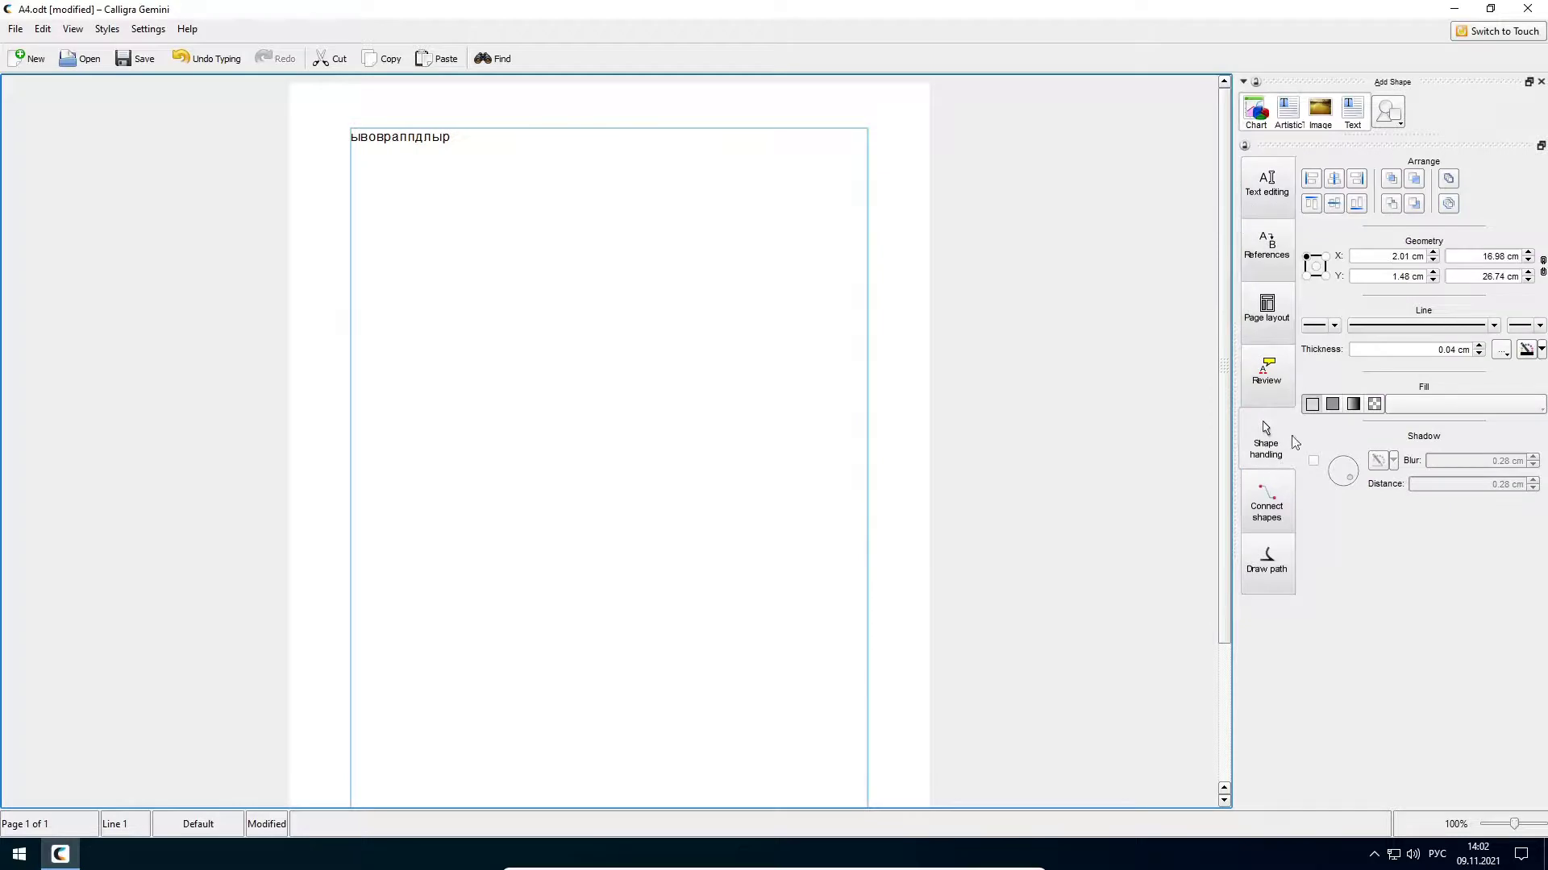
left_click(1253, 197)
left_click_drag(1263, 114, 609, 311)
left_click_drag(575, 474, 374, 508)
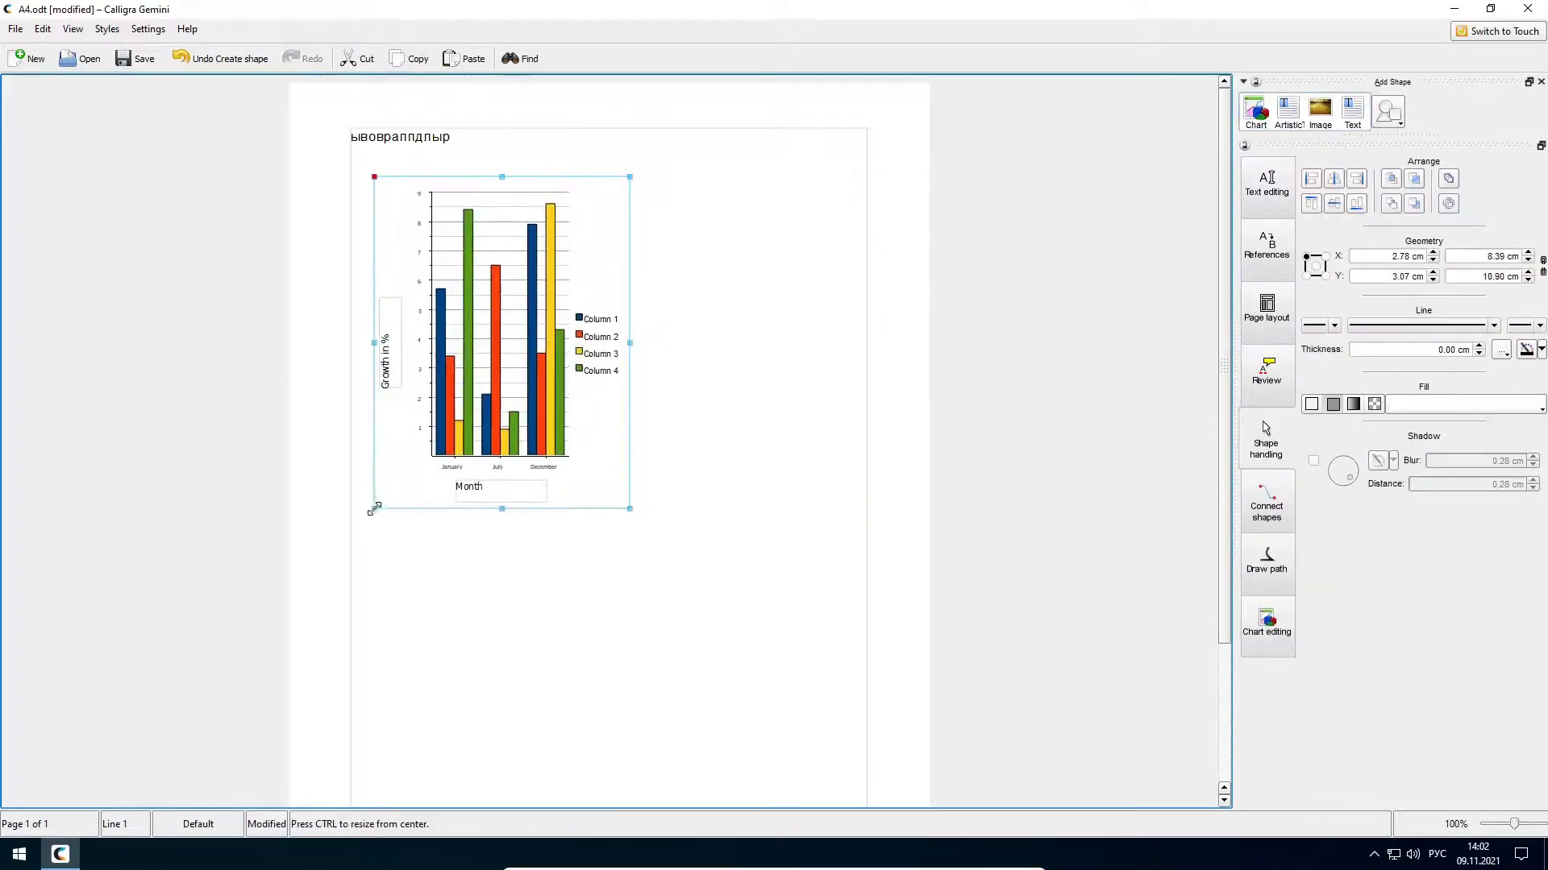
left_click_drag(630, 508, 839, 610)
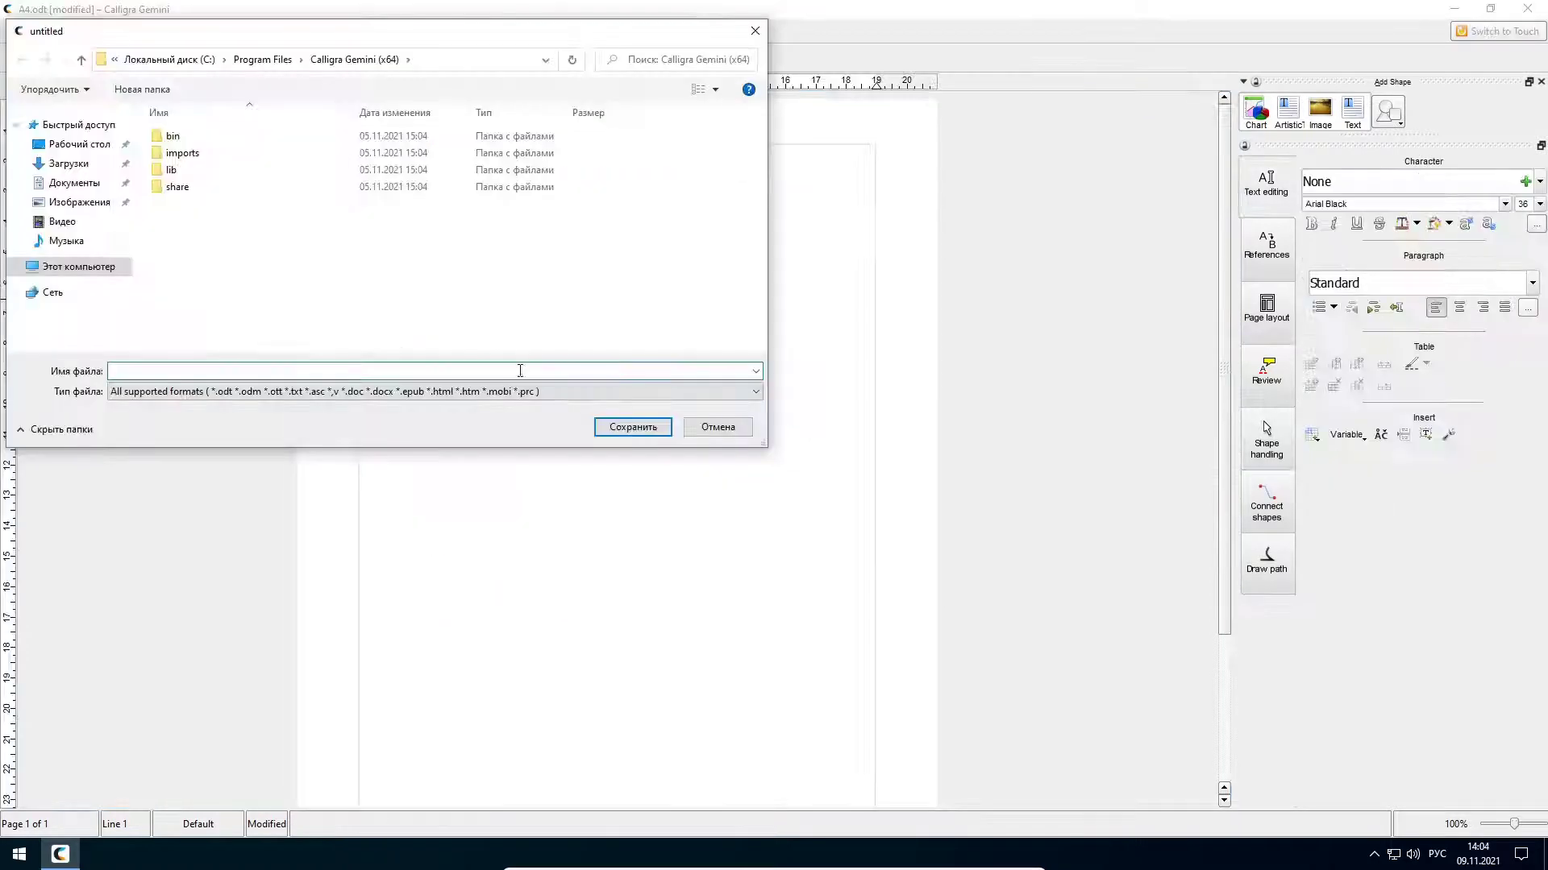
left_click(190, 392)
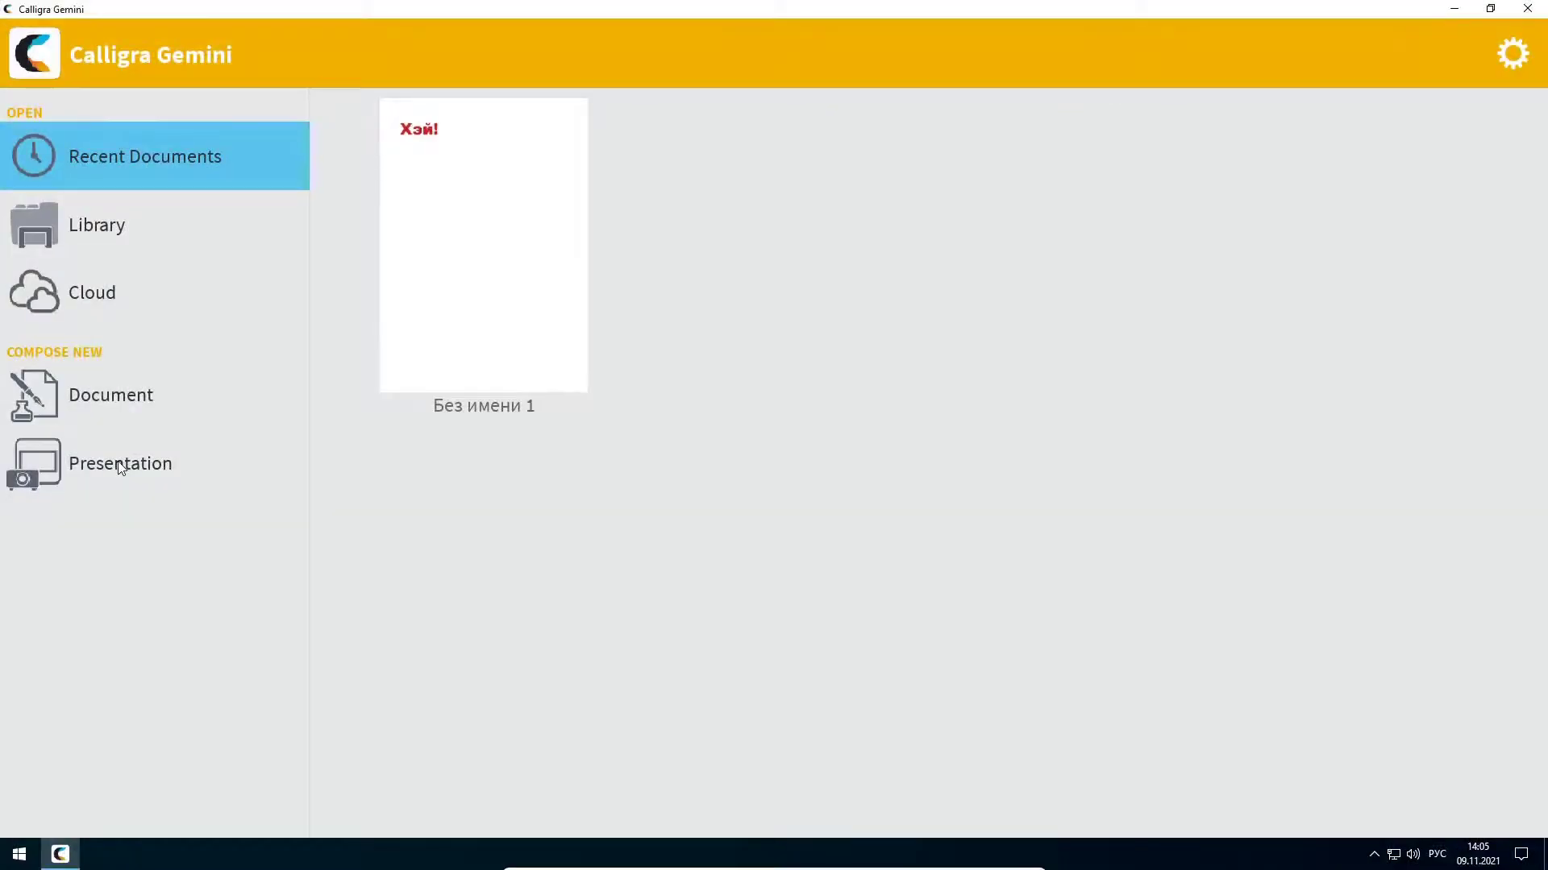
Step: Create a new Cohere-template presentation and replace its title with 'ыть ать!'
left_click(120, 465)
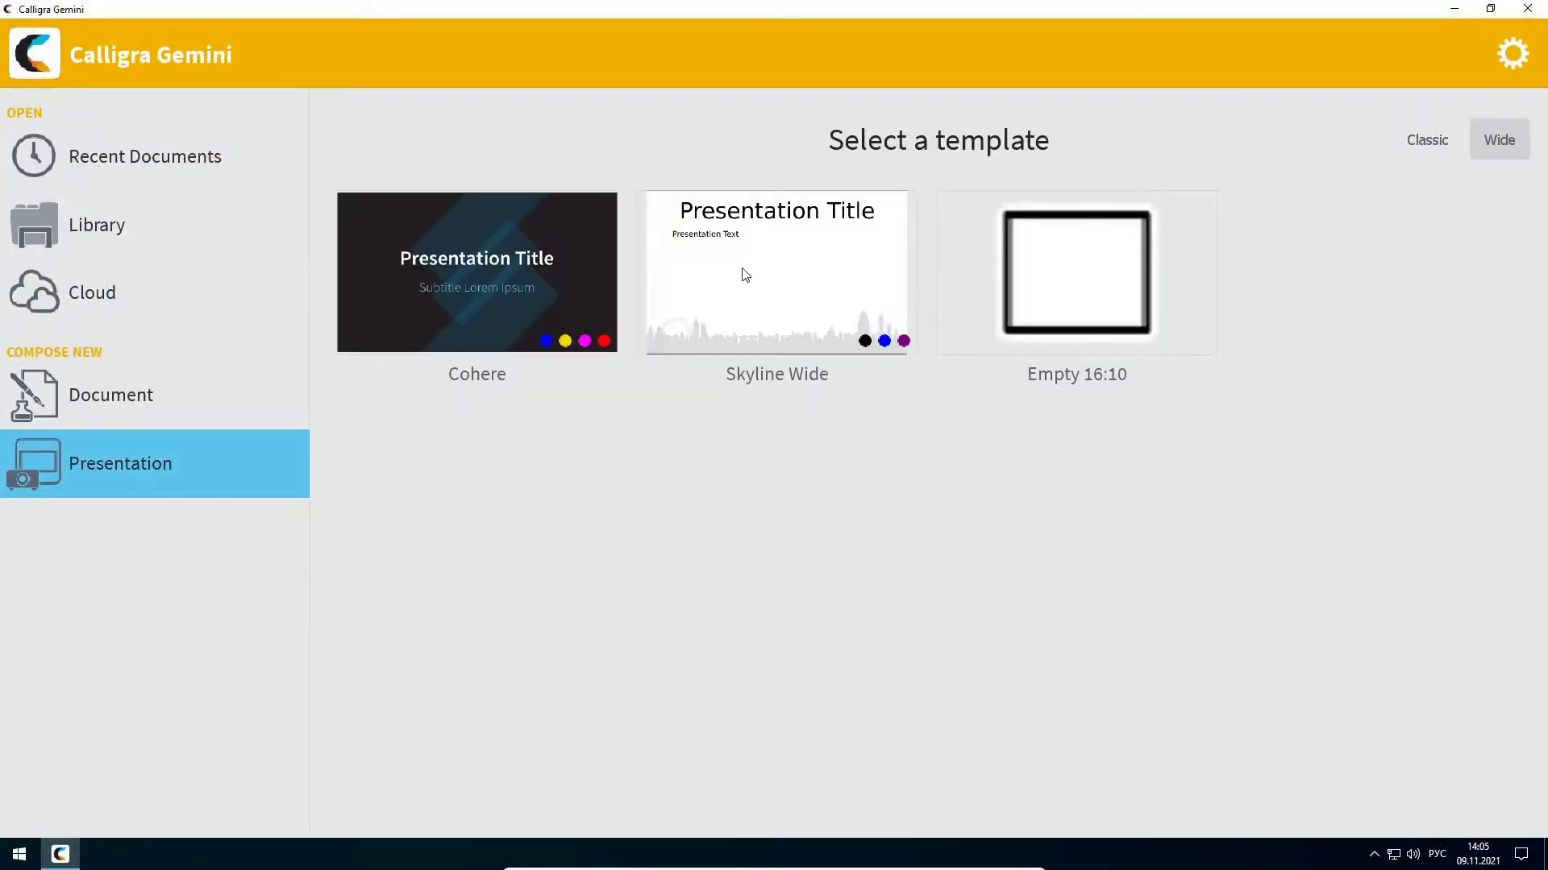
left_click(505, 273)
left_click(371, 432)
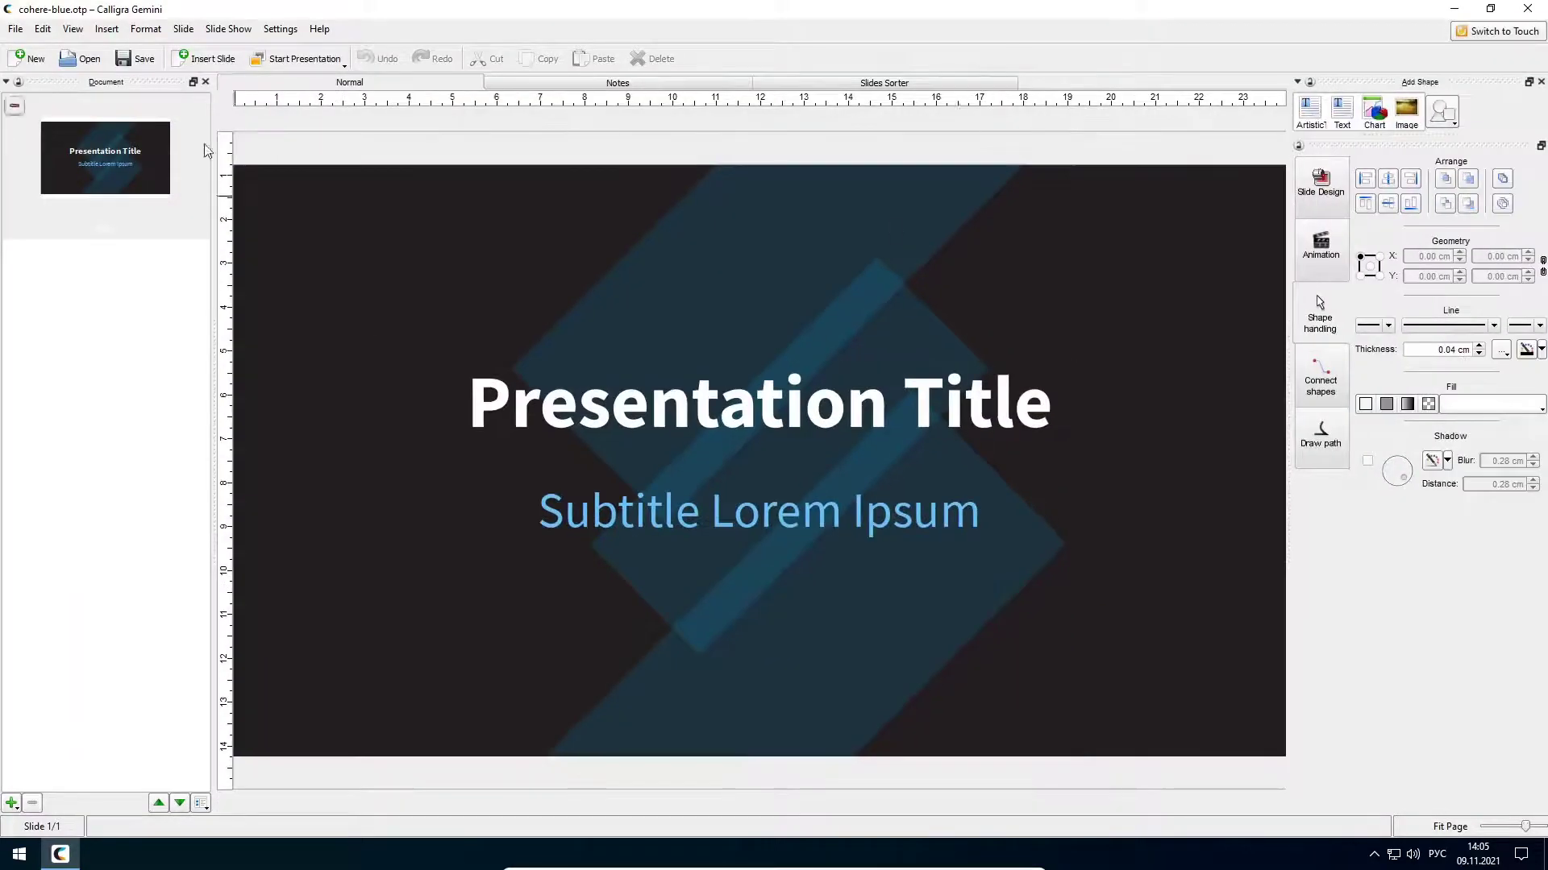
left_click(1043, 407)
left_click(1043, 407)
key("ctrl+a")
key("BackSpace")
type("ыть")
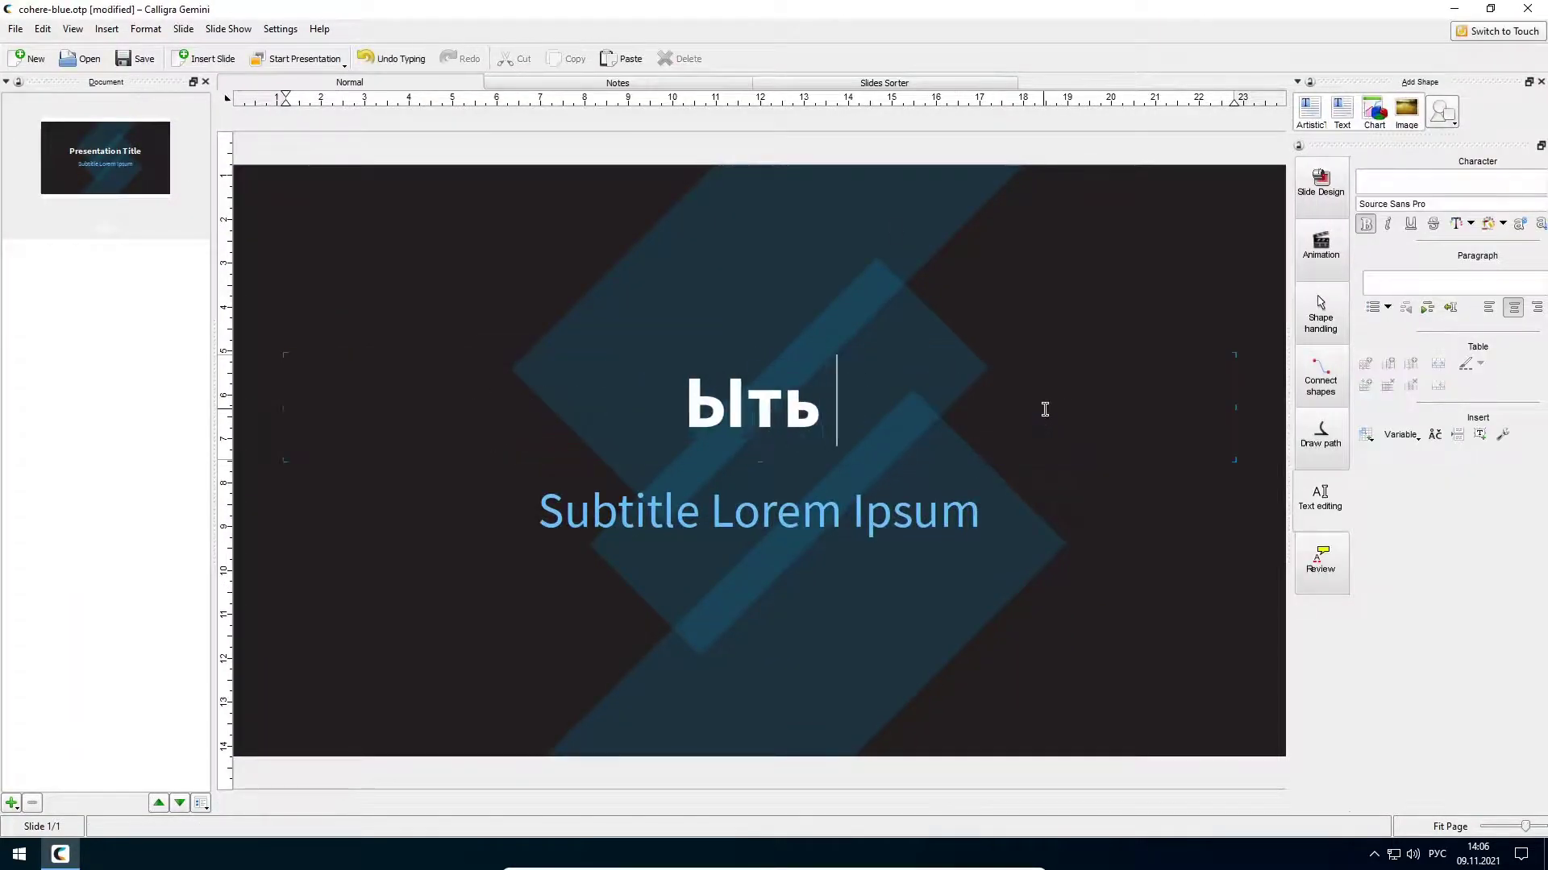
type(" ать!")
left_click(29, 28)
left_click(666, 260)
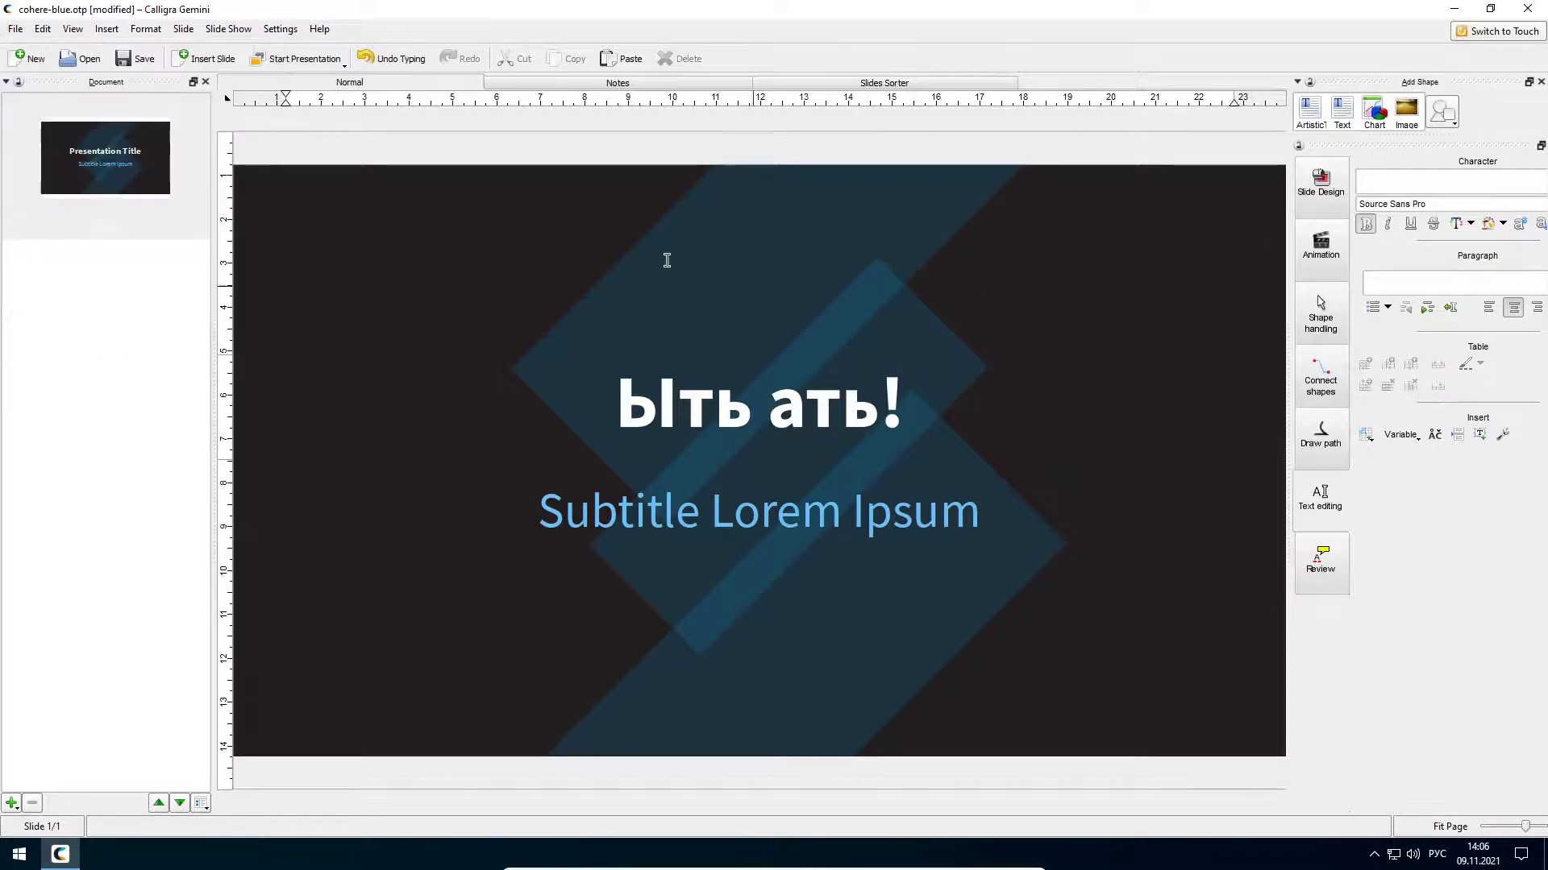
Step: Open Save As, review the available file formats, and cancel without saving
left_click(14, 30)
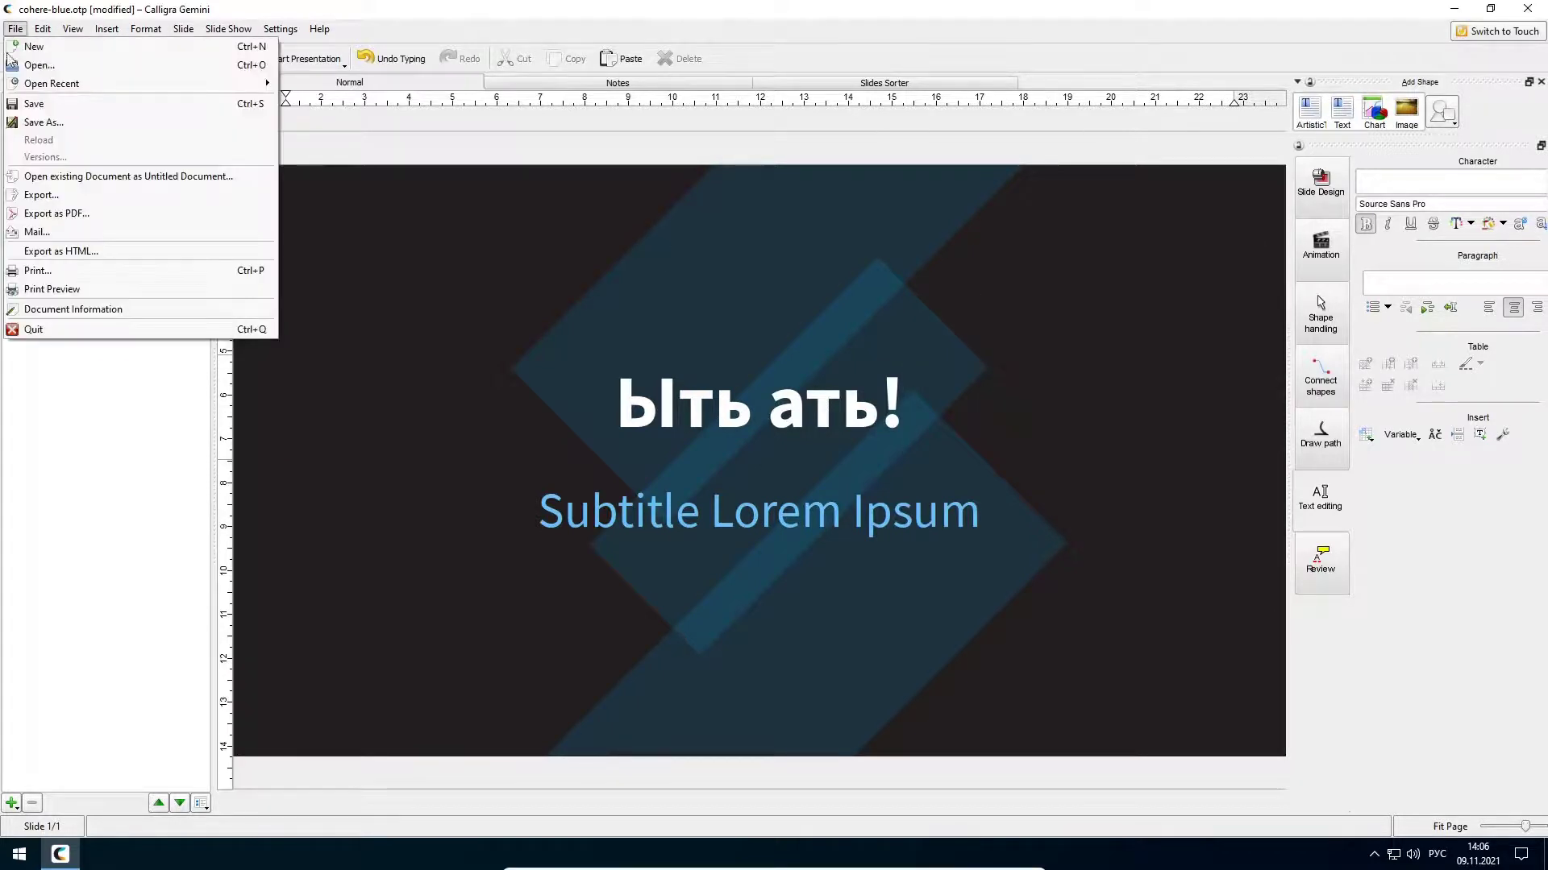
left_click(43, 121)
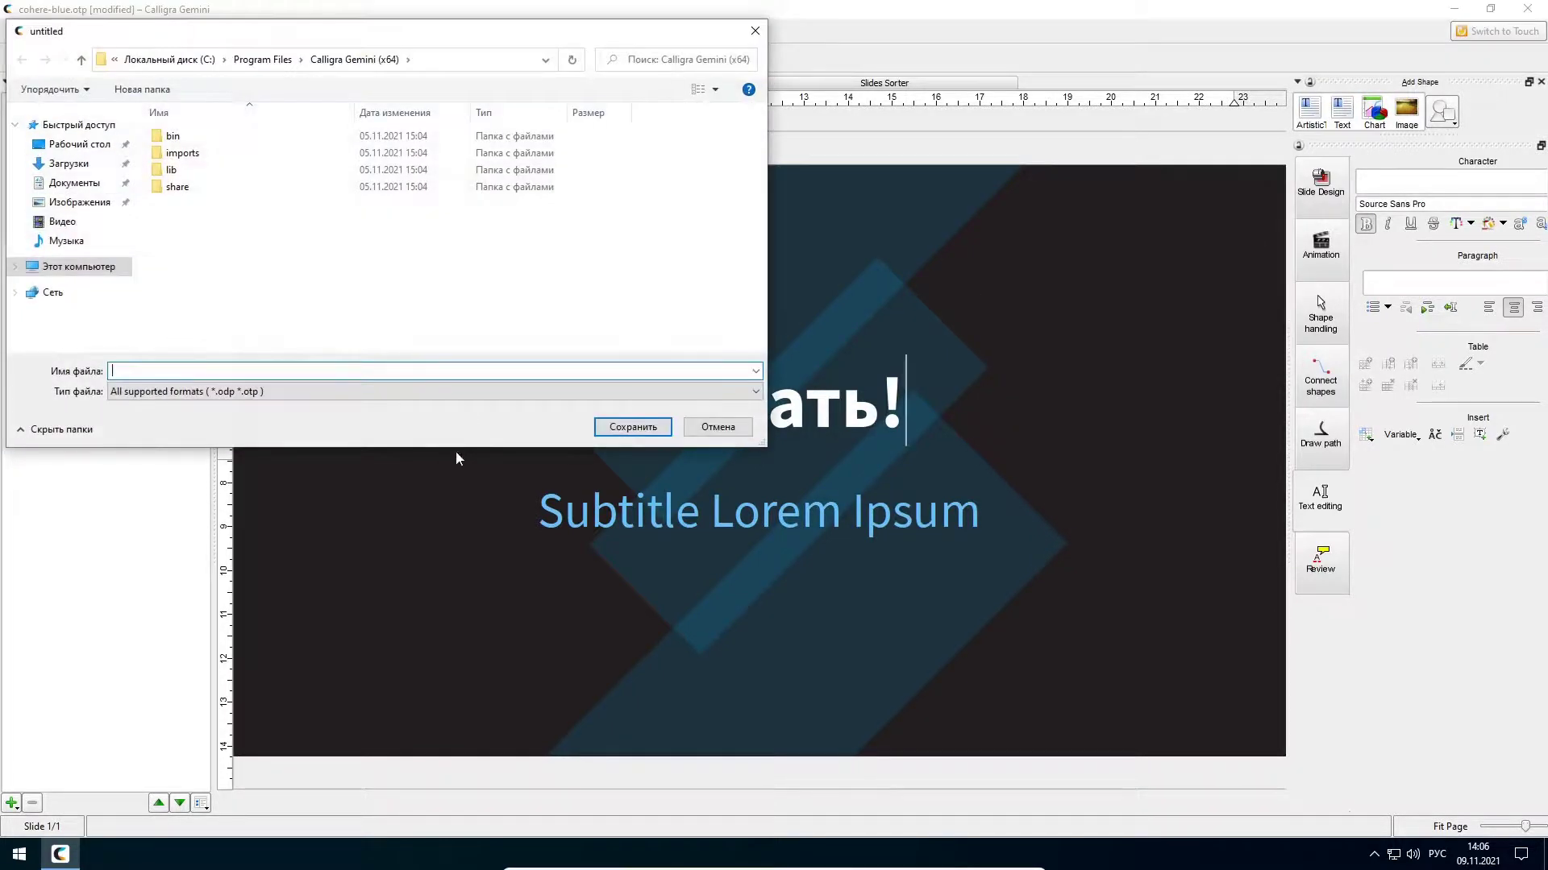
left_click(266, 391)
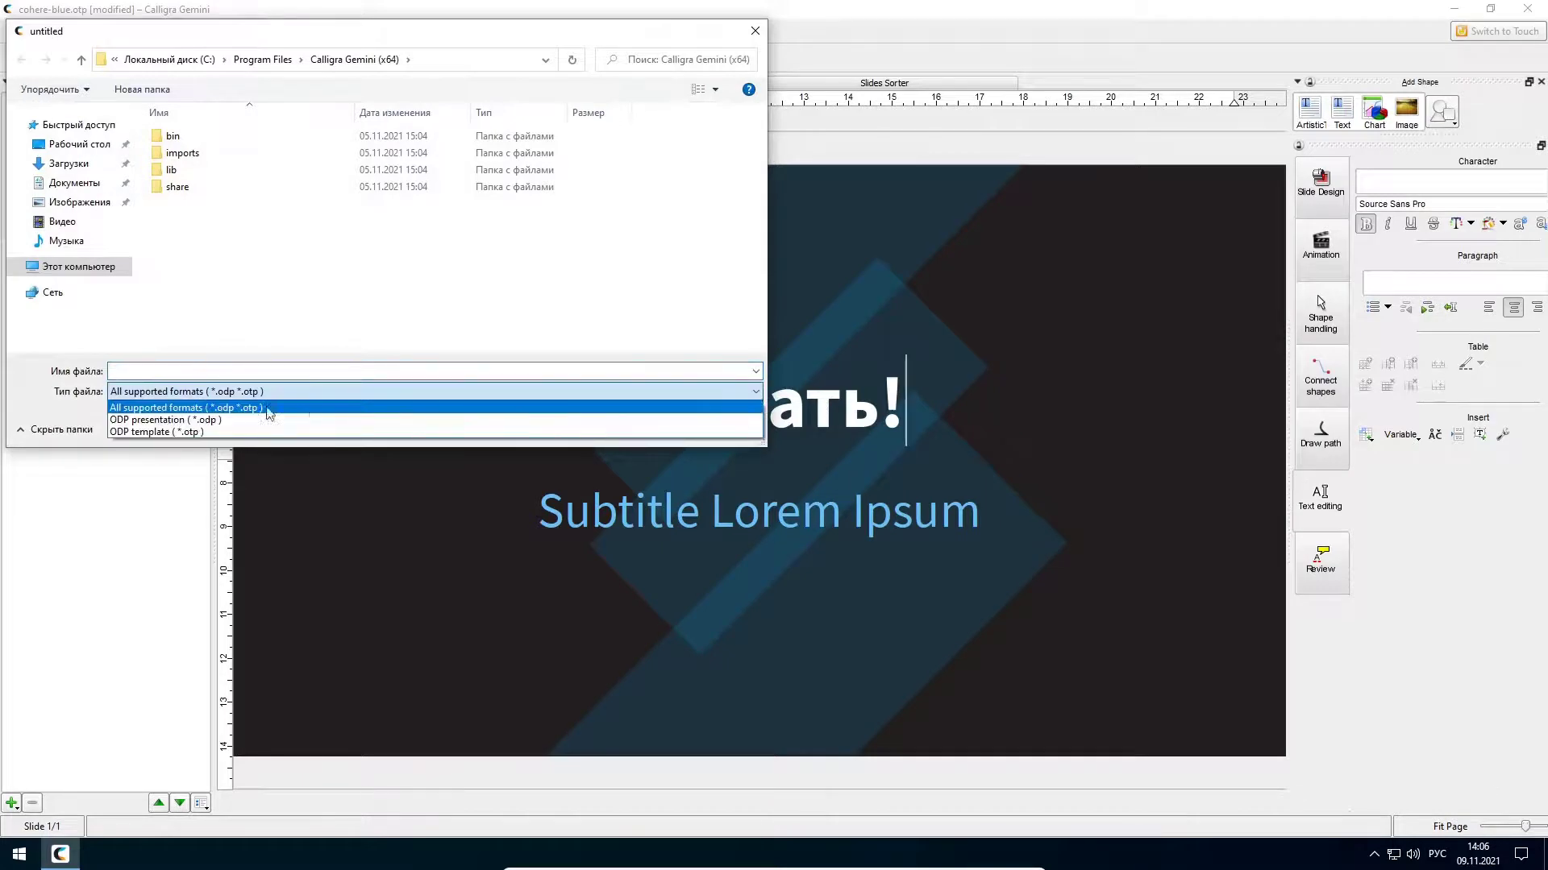
left_click(322, 388)
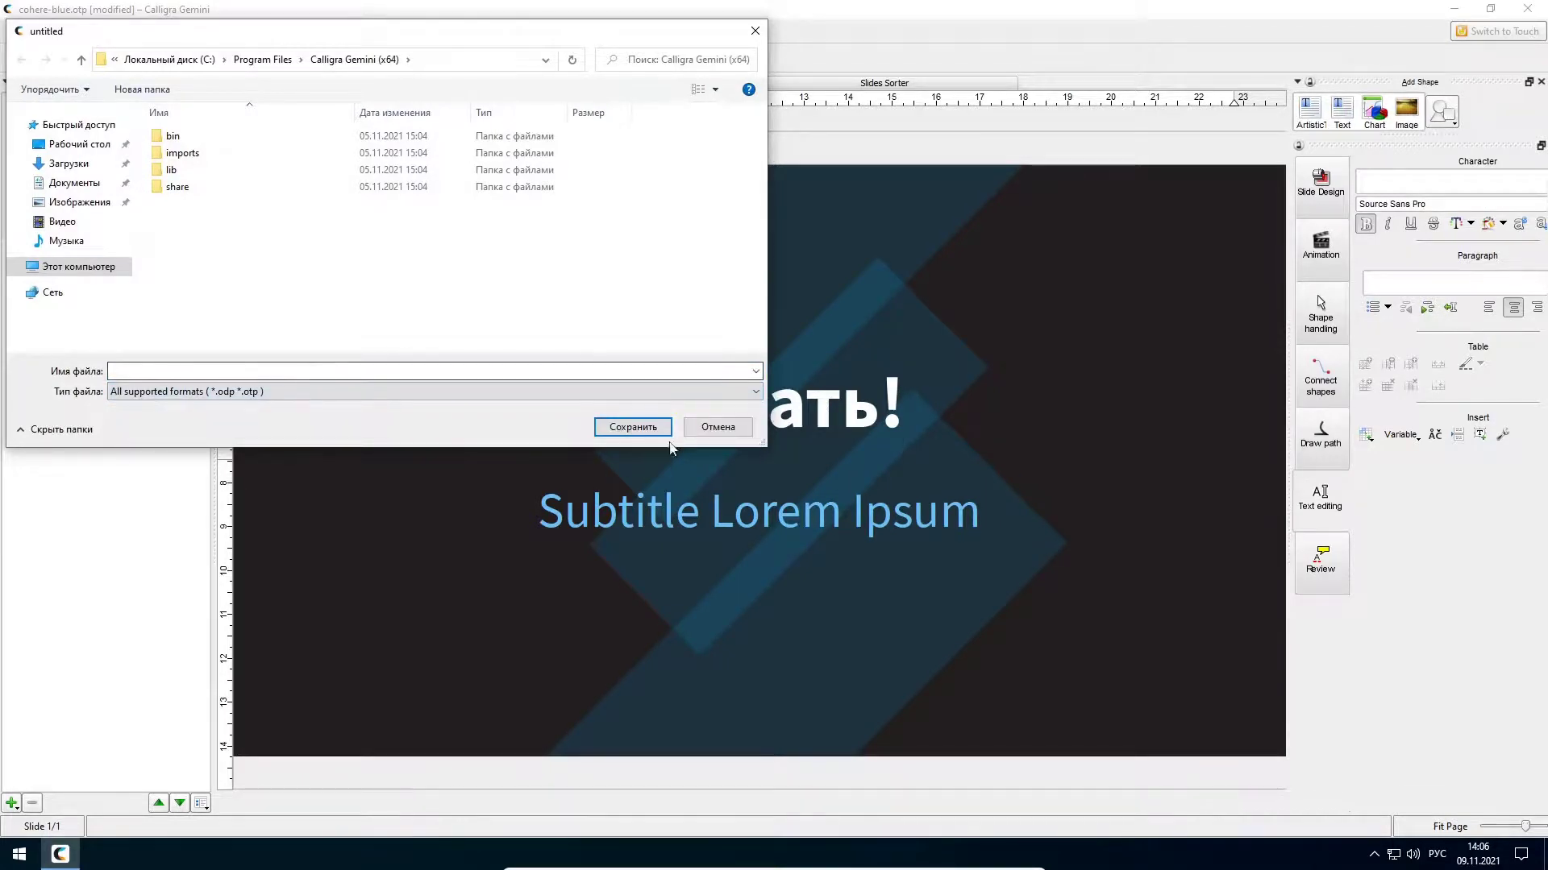
left_click(713, 427)
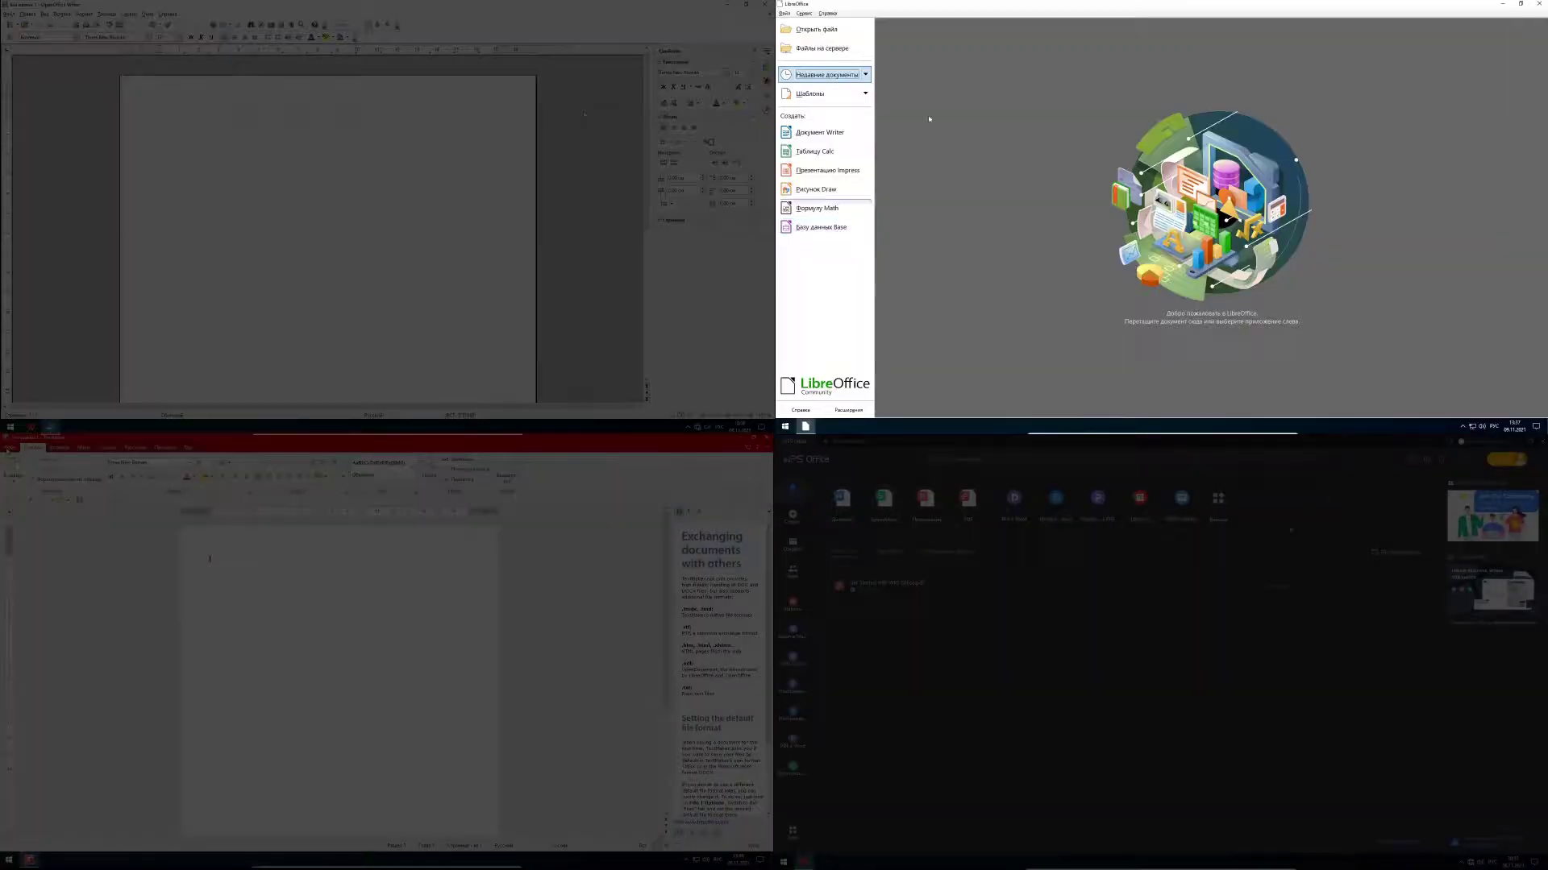
Step: Create a new blank LibreOffice Writer document and open the WPS skin options
left_click(826, 131)
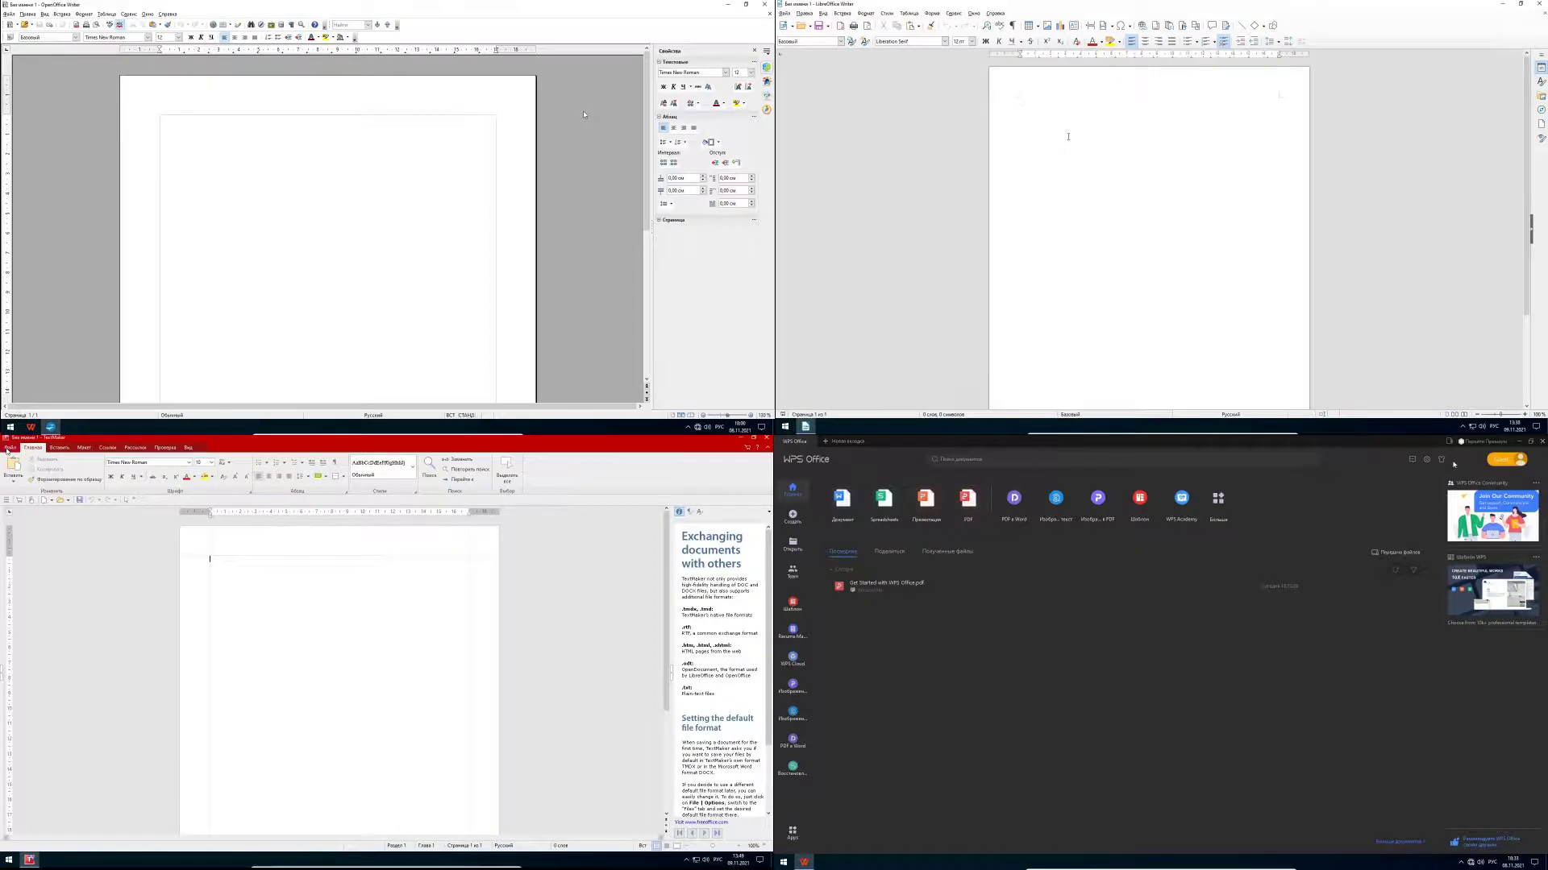
left_click(1441, 461)
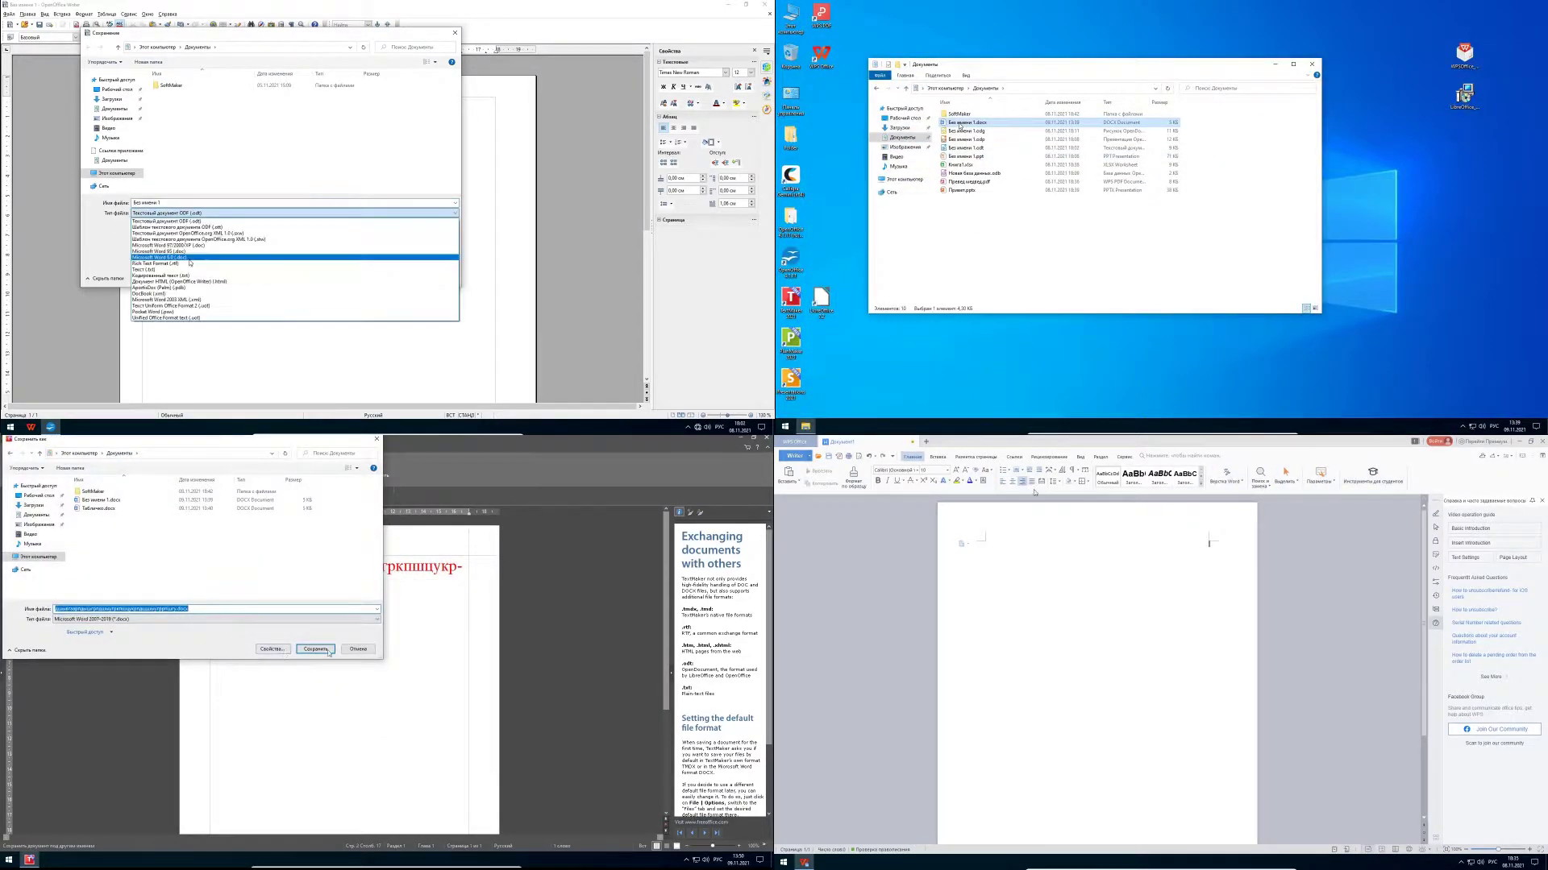
Step: Set the WPS font to Arial Black, type 'Превед медвед!!!', and open the saved .docx
left_click(917, 473)
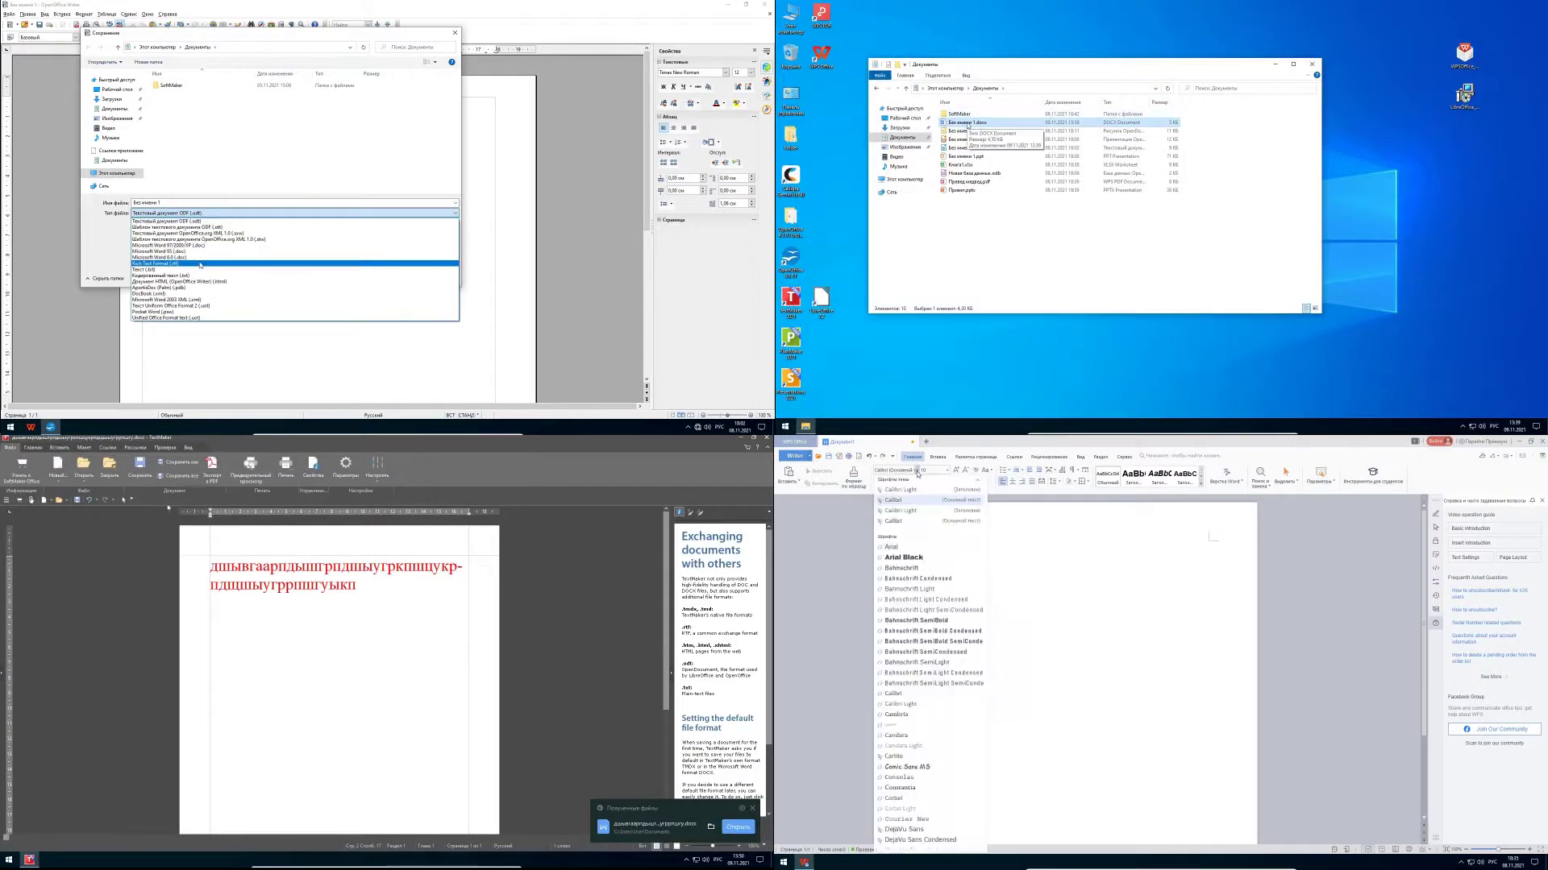
left_click(908, 557)
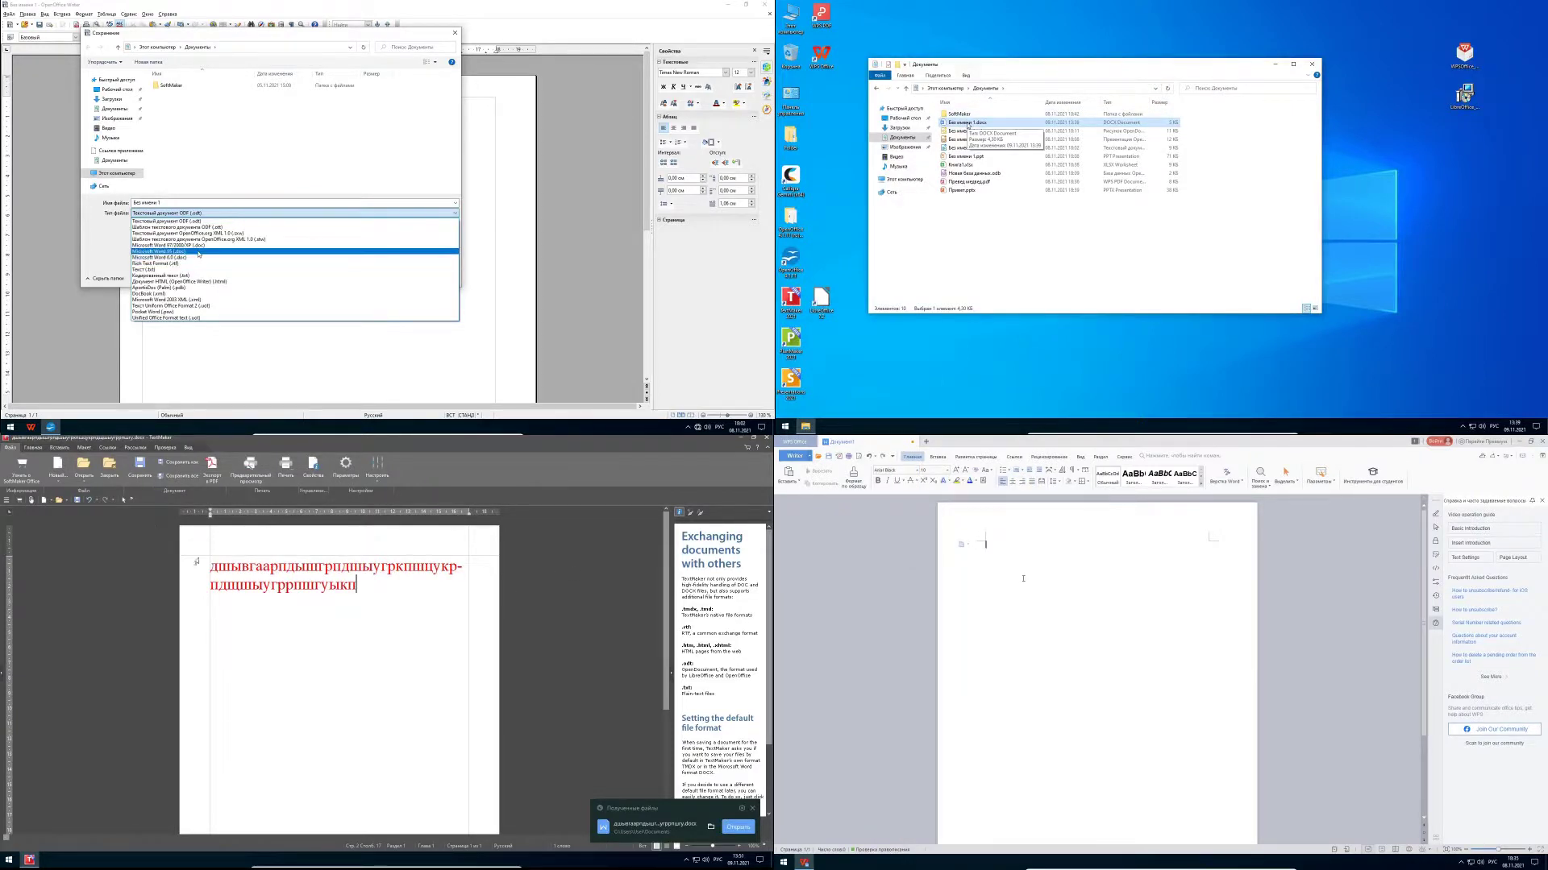
type("Превед медвед!!!")
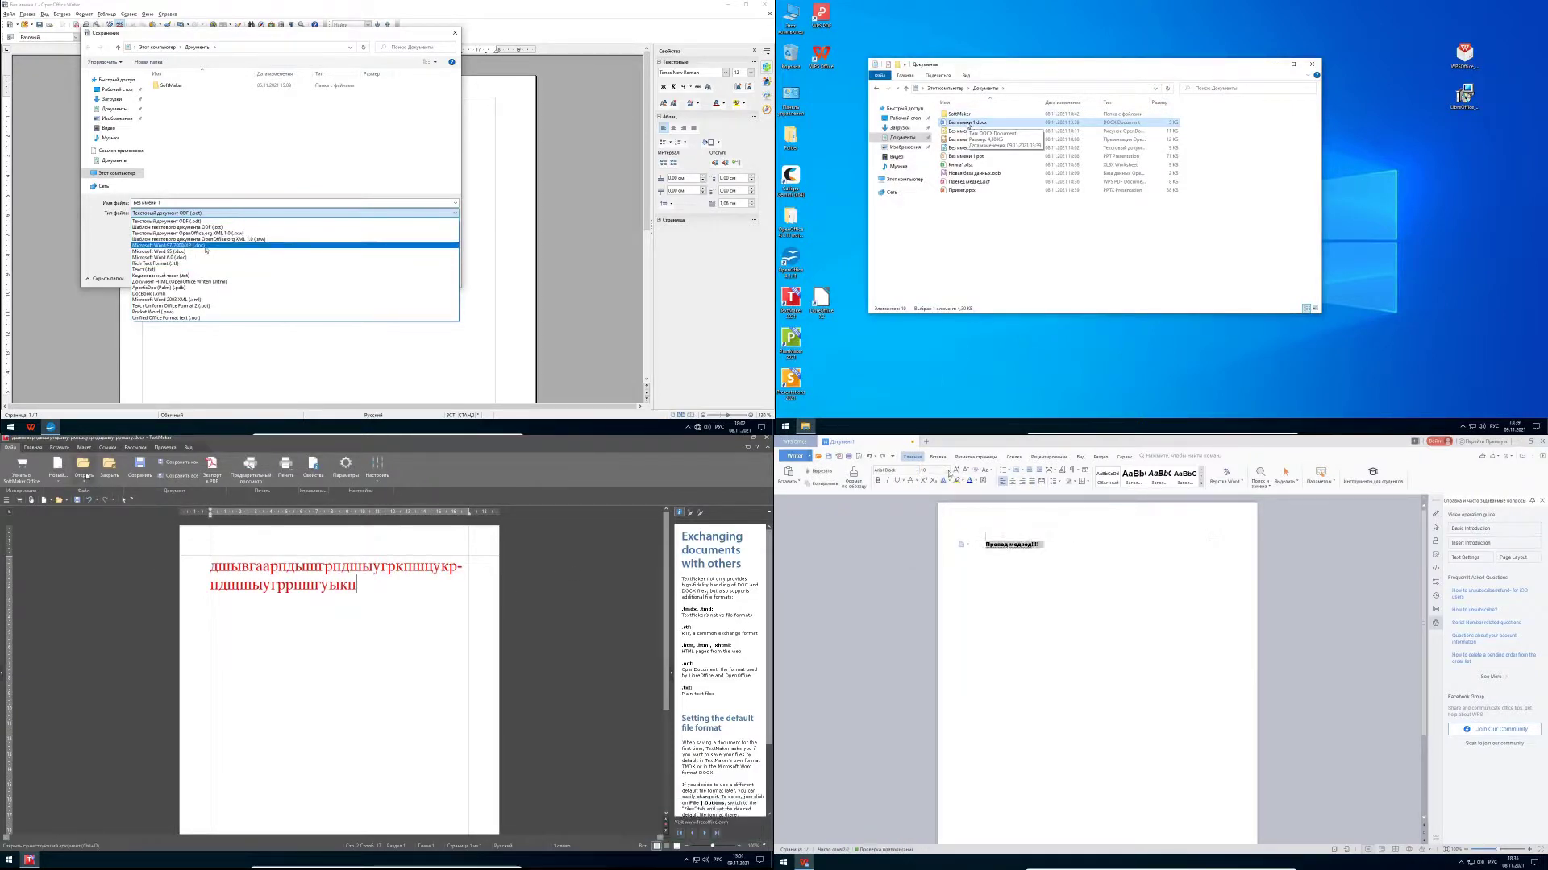
left_click(87, 477)
double_click(968, 123)
Step: Save the OpenOffice document in native ODF format and open the .docx in WPS Office
left_click(808, 457)
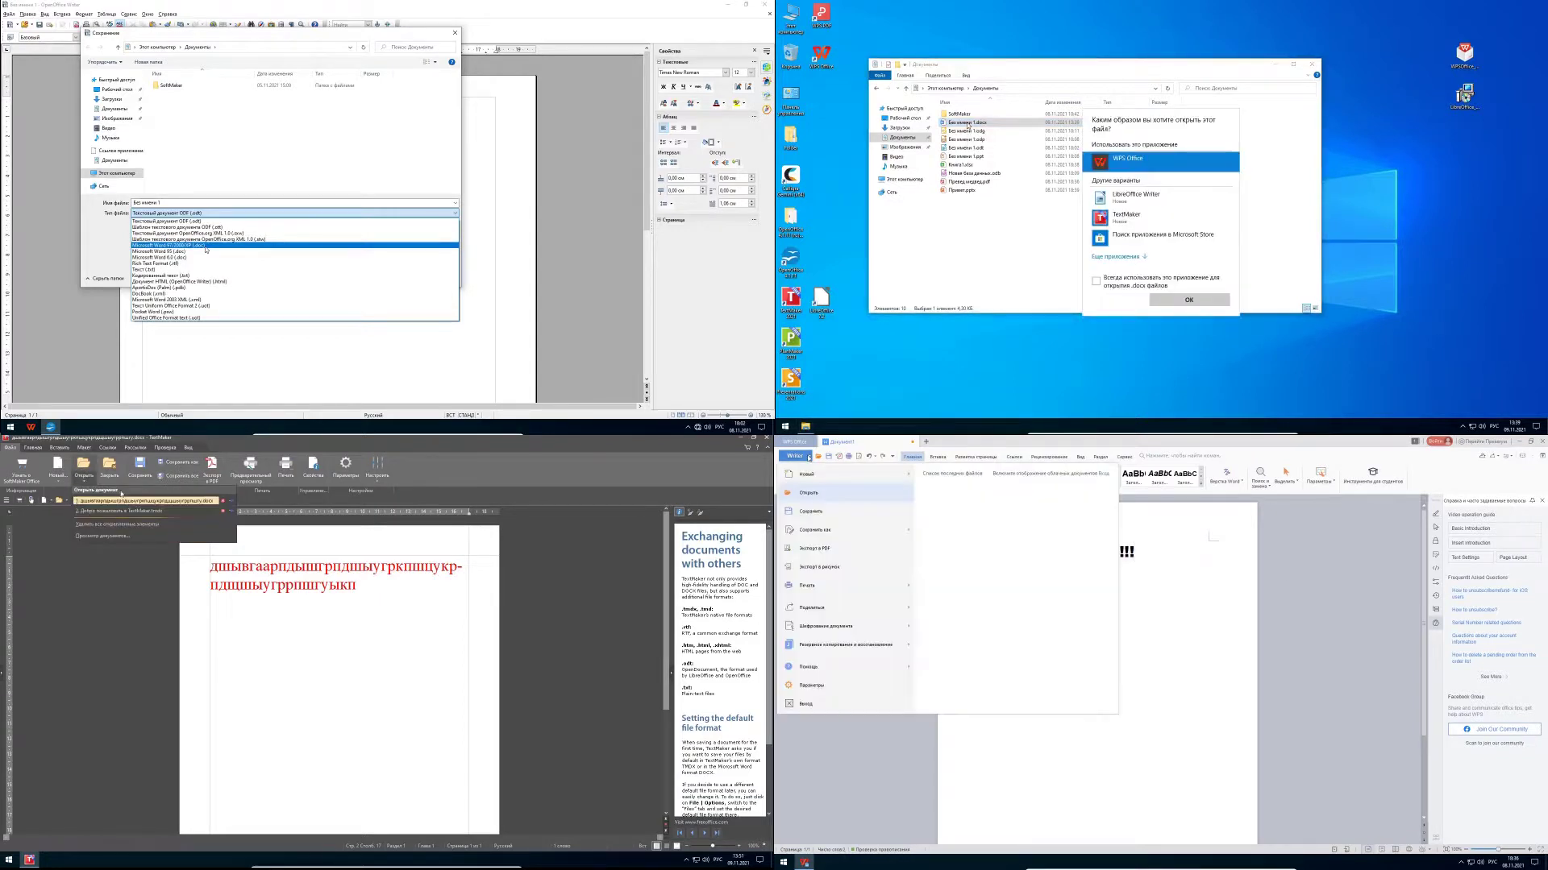
left_click(205, 245)
left_click(103, 536)
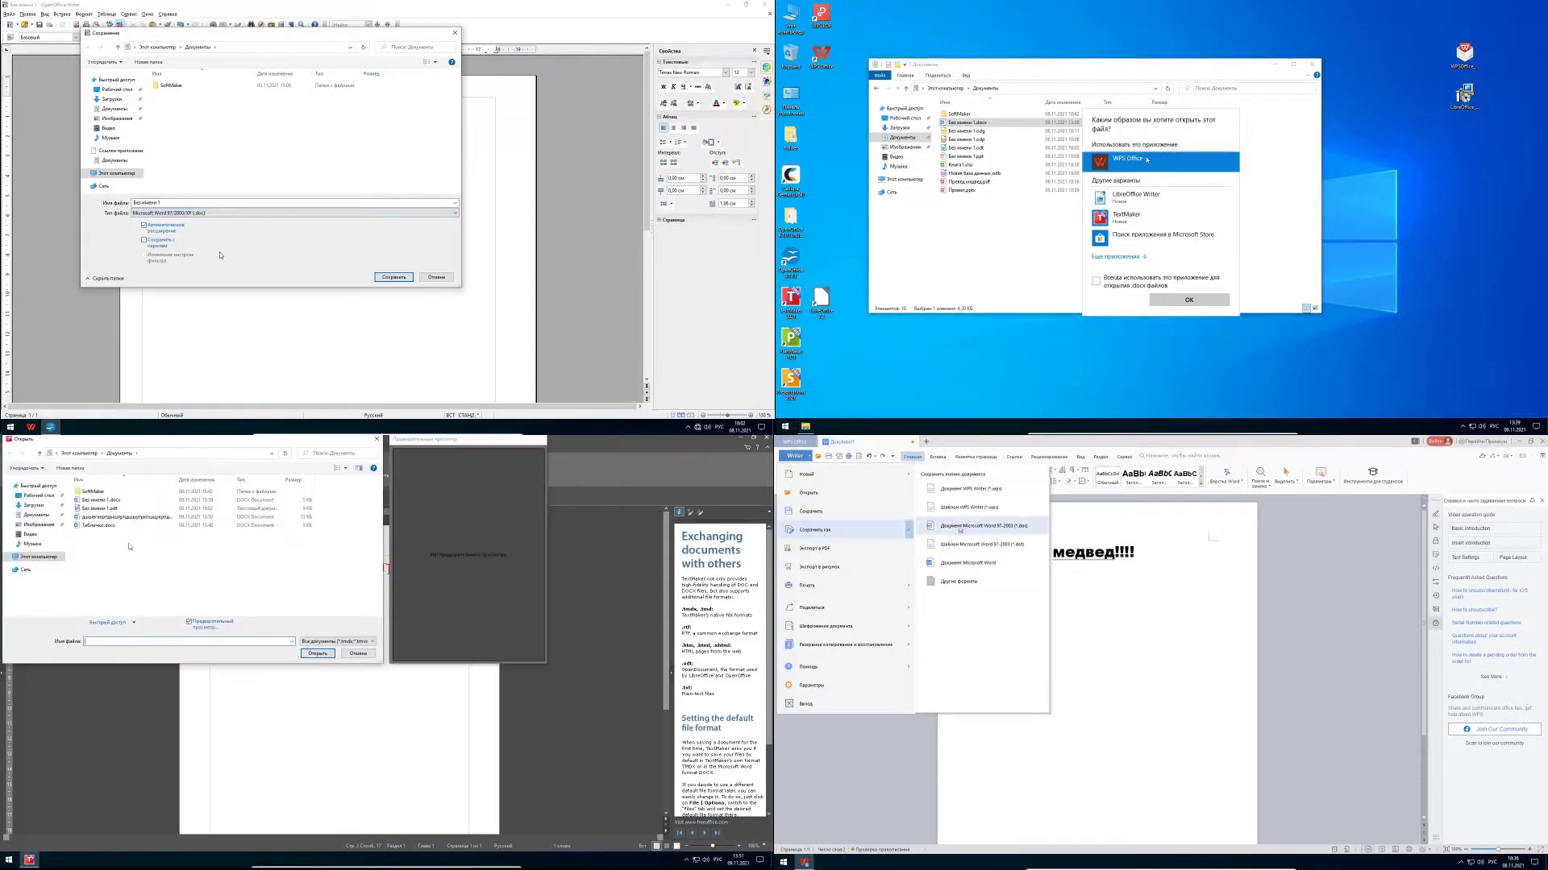
left_click(1188, 300)
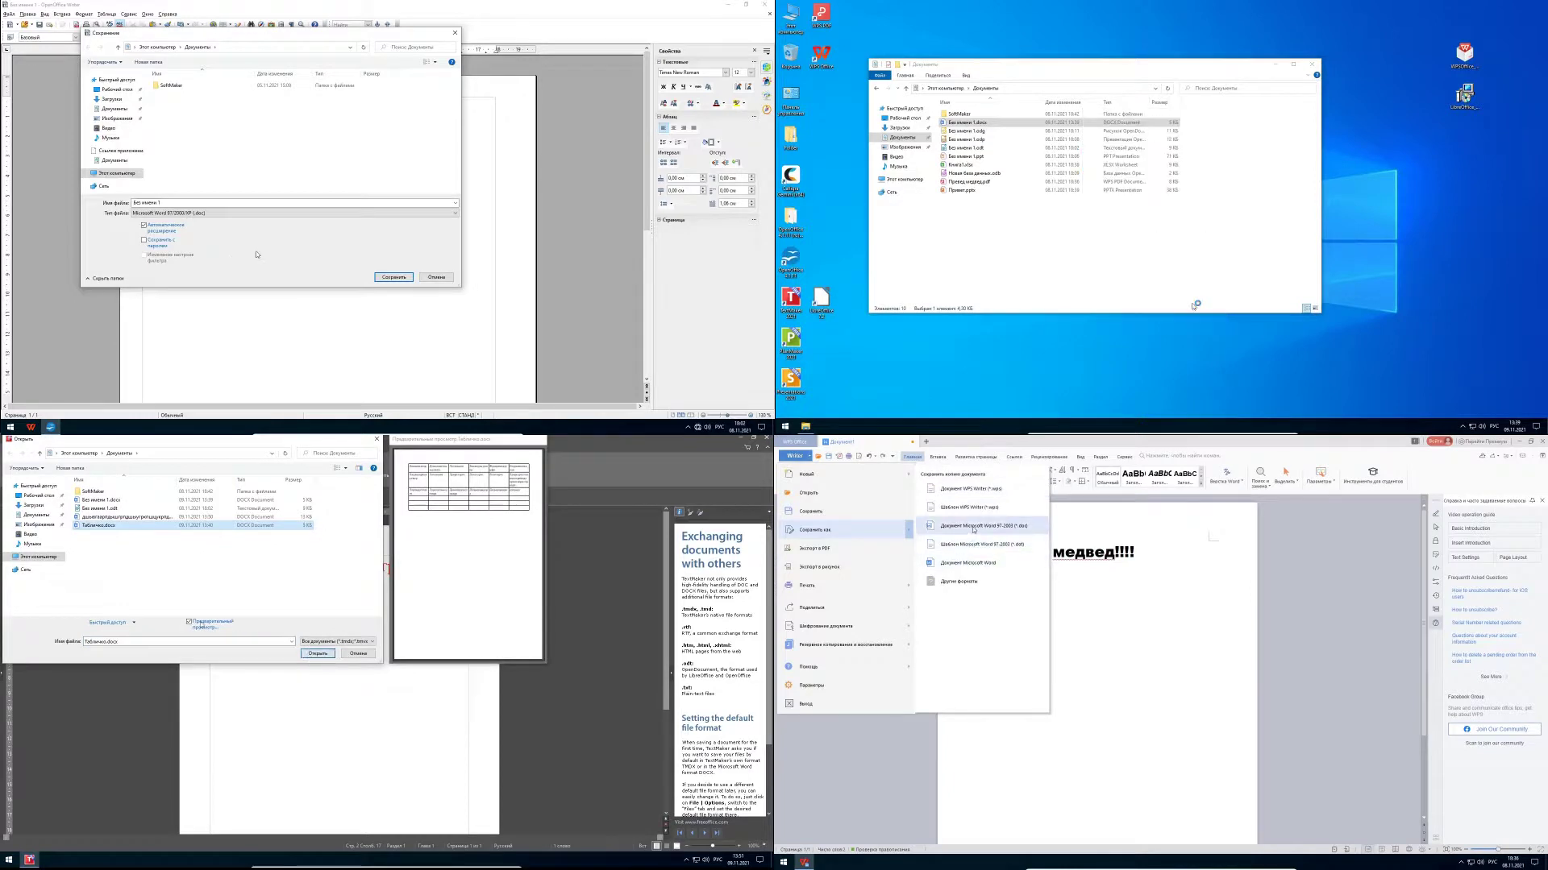
left_click(393, 277)
left_click(375, 642)
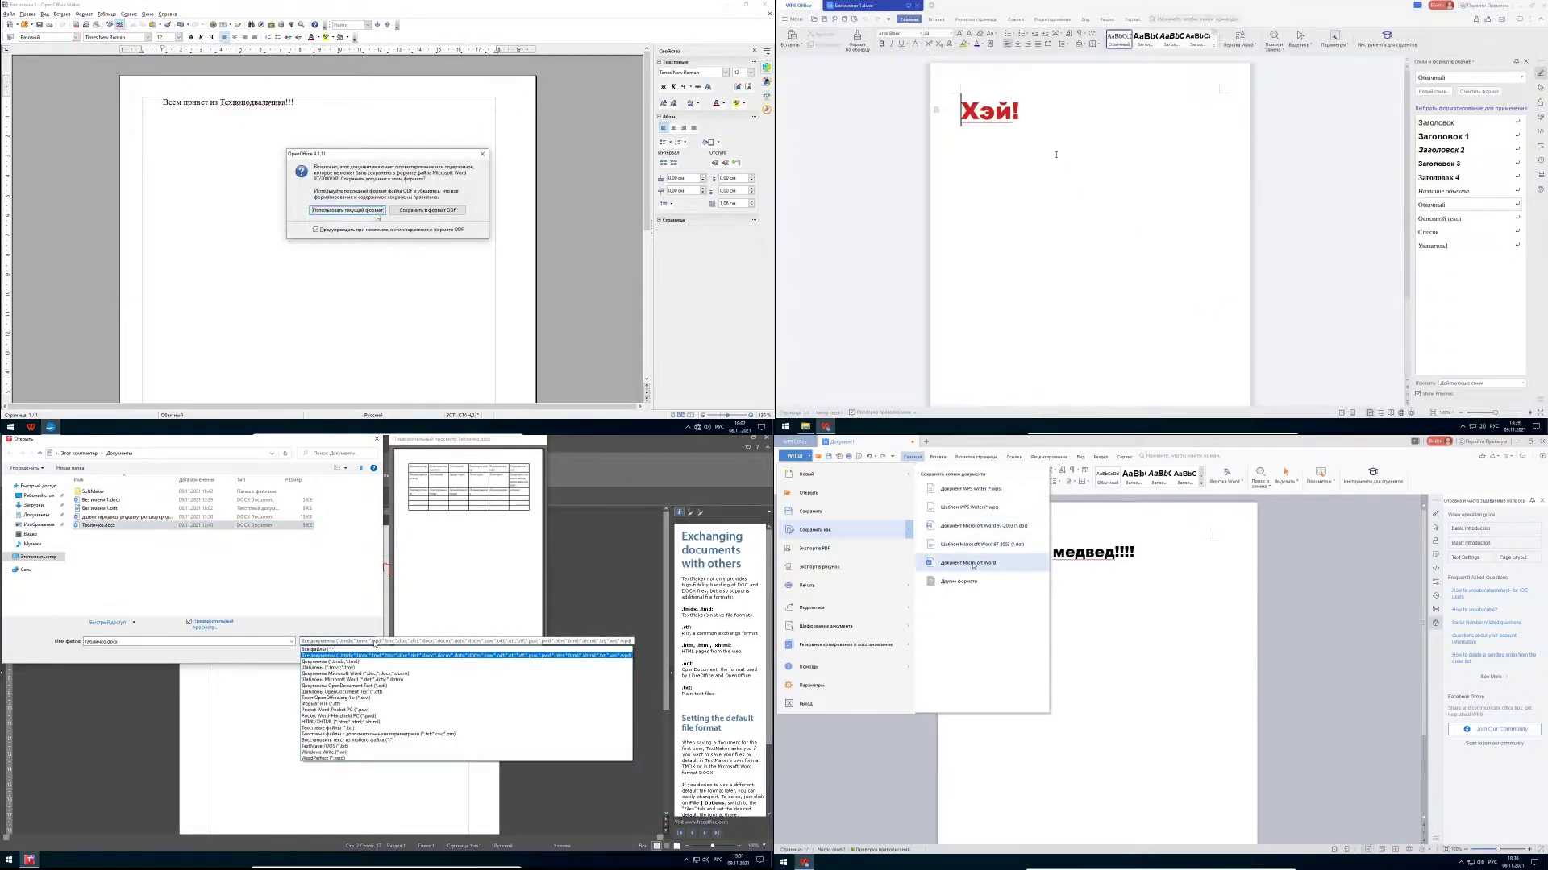
left_click(968, 563)
Step: Open Табличко.docx full-window in TextMaker and start saving the WPS document to Documents
left_click(427, 209)
left_click(360, 655)
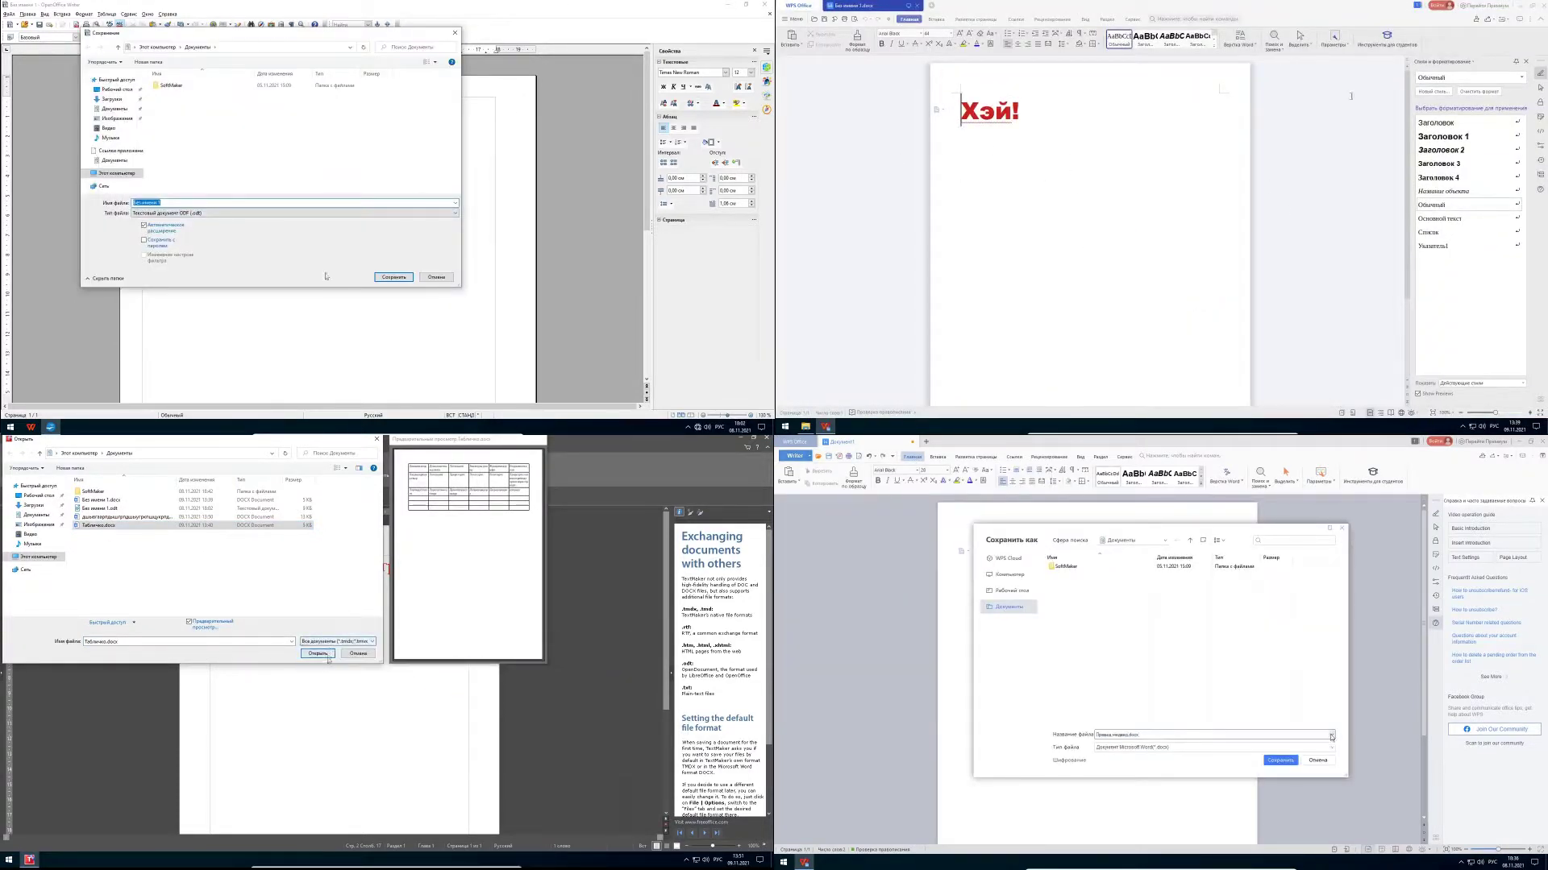
left_click(1322, 747)
left_click(128, 138)
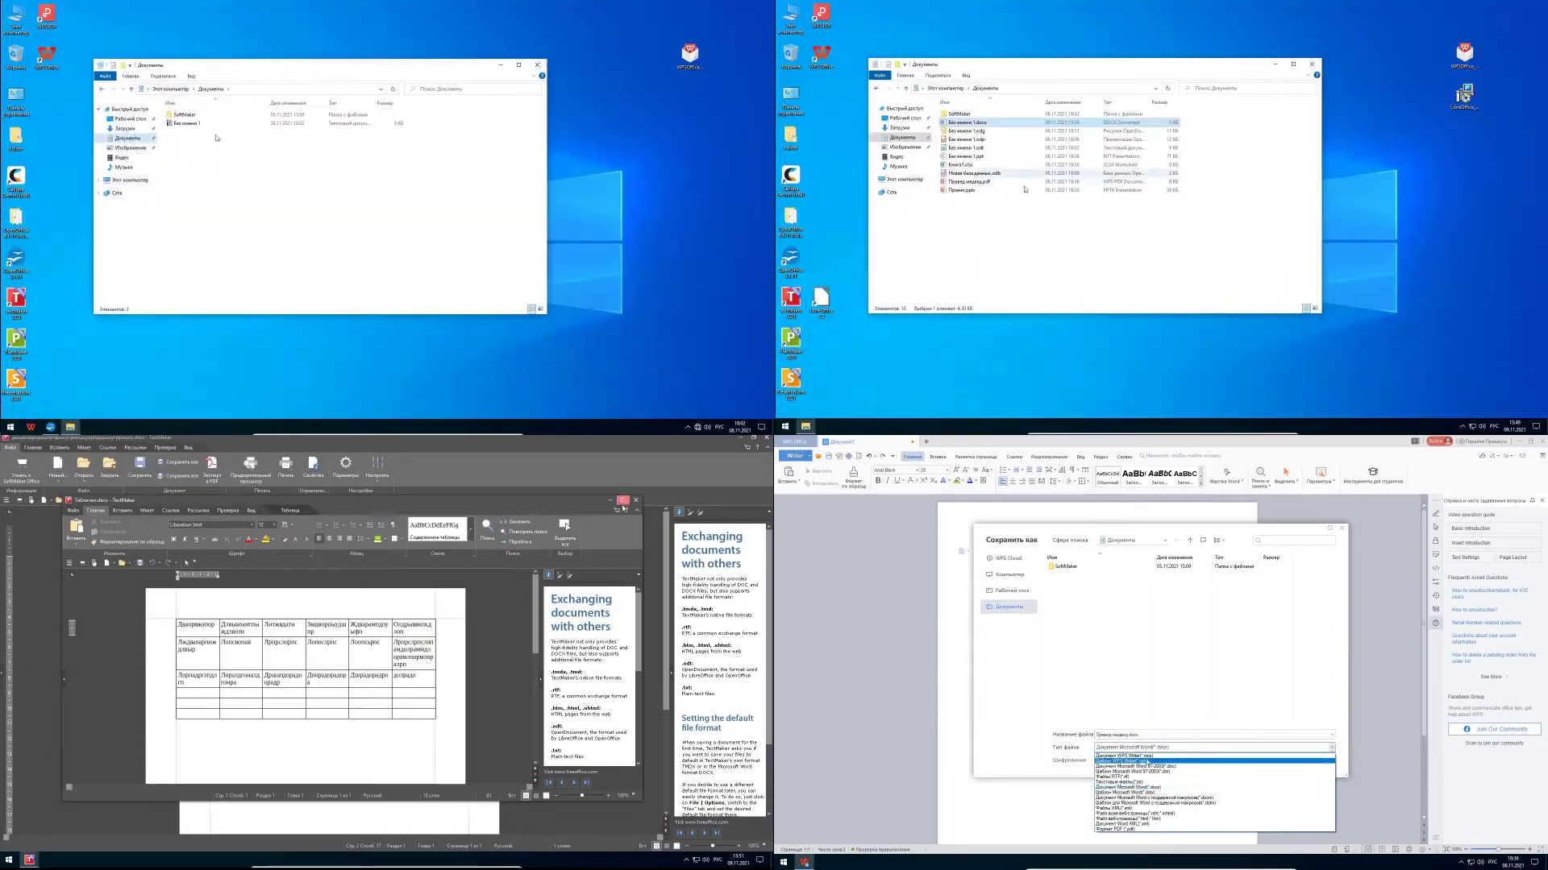
left_click(623, 503)
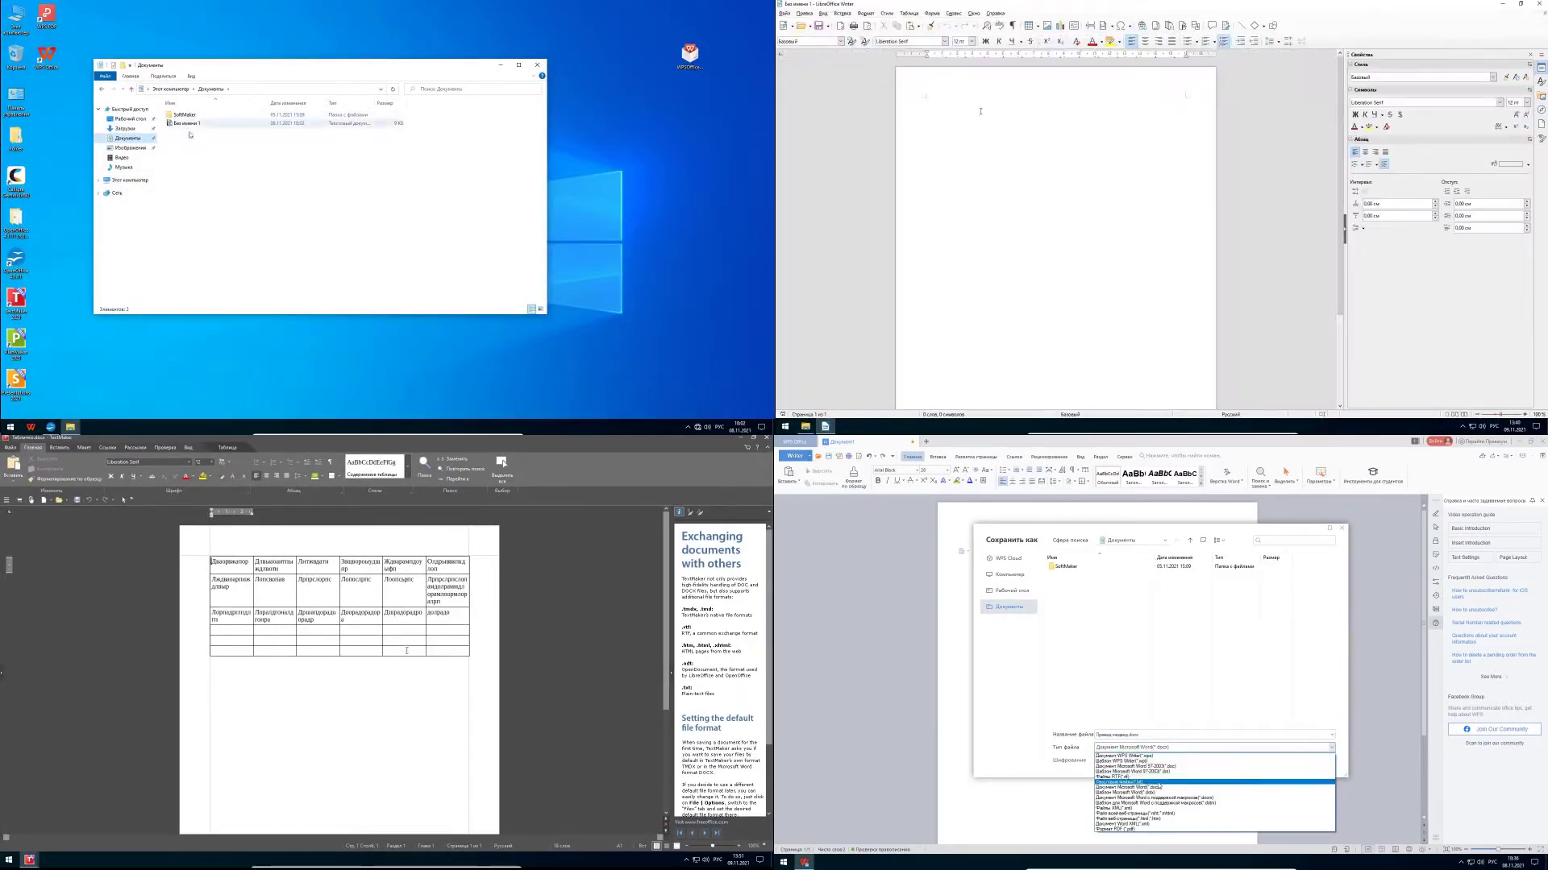
Step: Insert a six-column table in LibreOffice Writer, select Без имени 1.odt, and launch PlanMaker
left_click(1037, 27)
left_click(1064, 90)
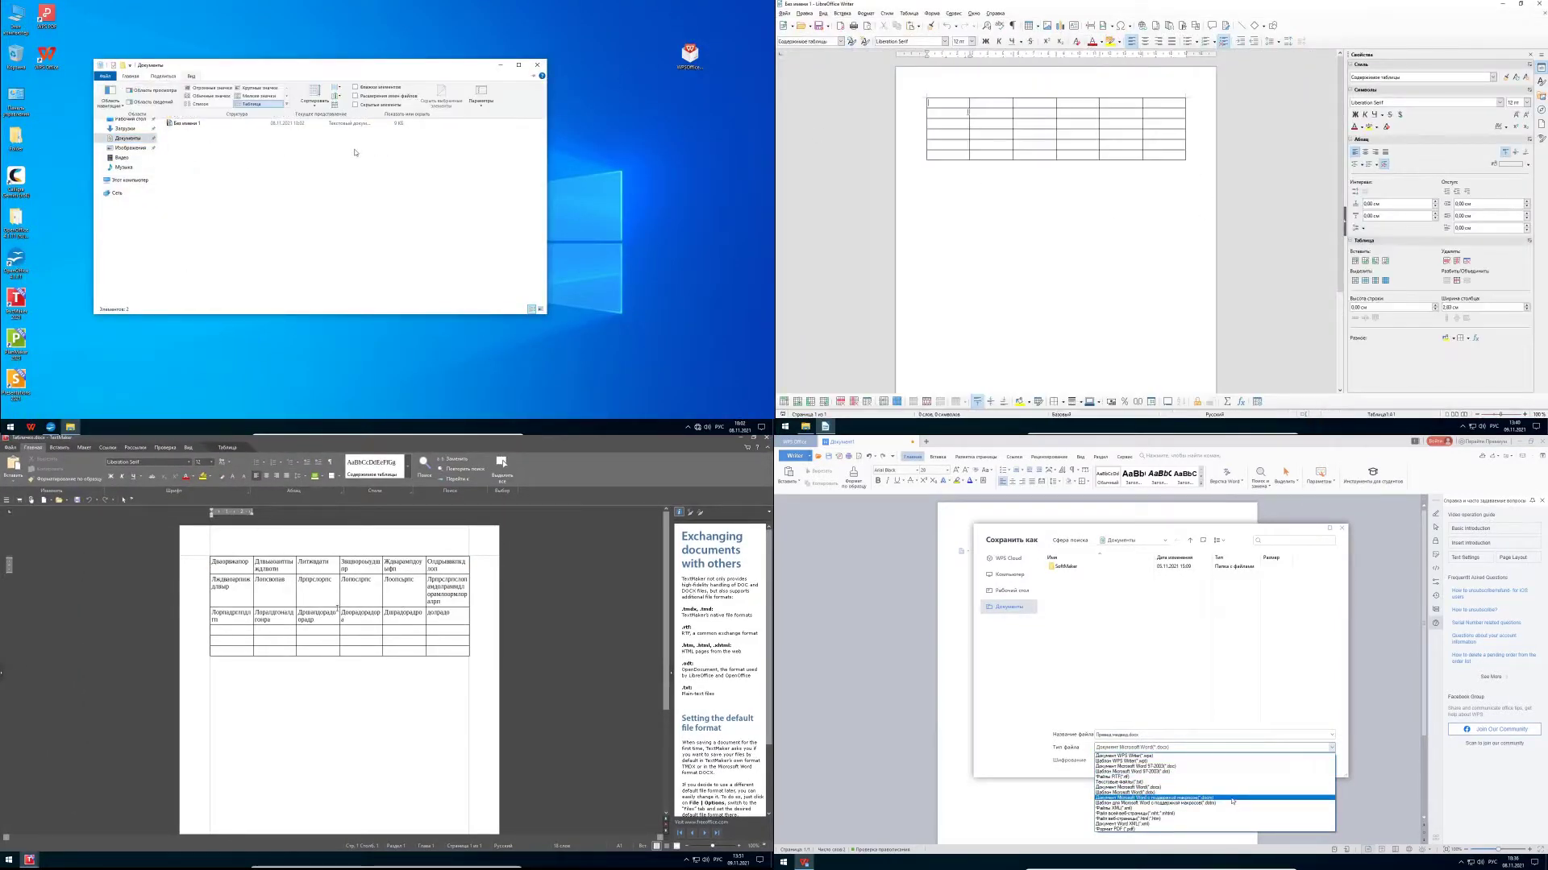
type("Дворецкатор")
left_click(355, 96)
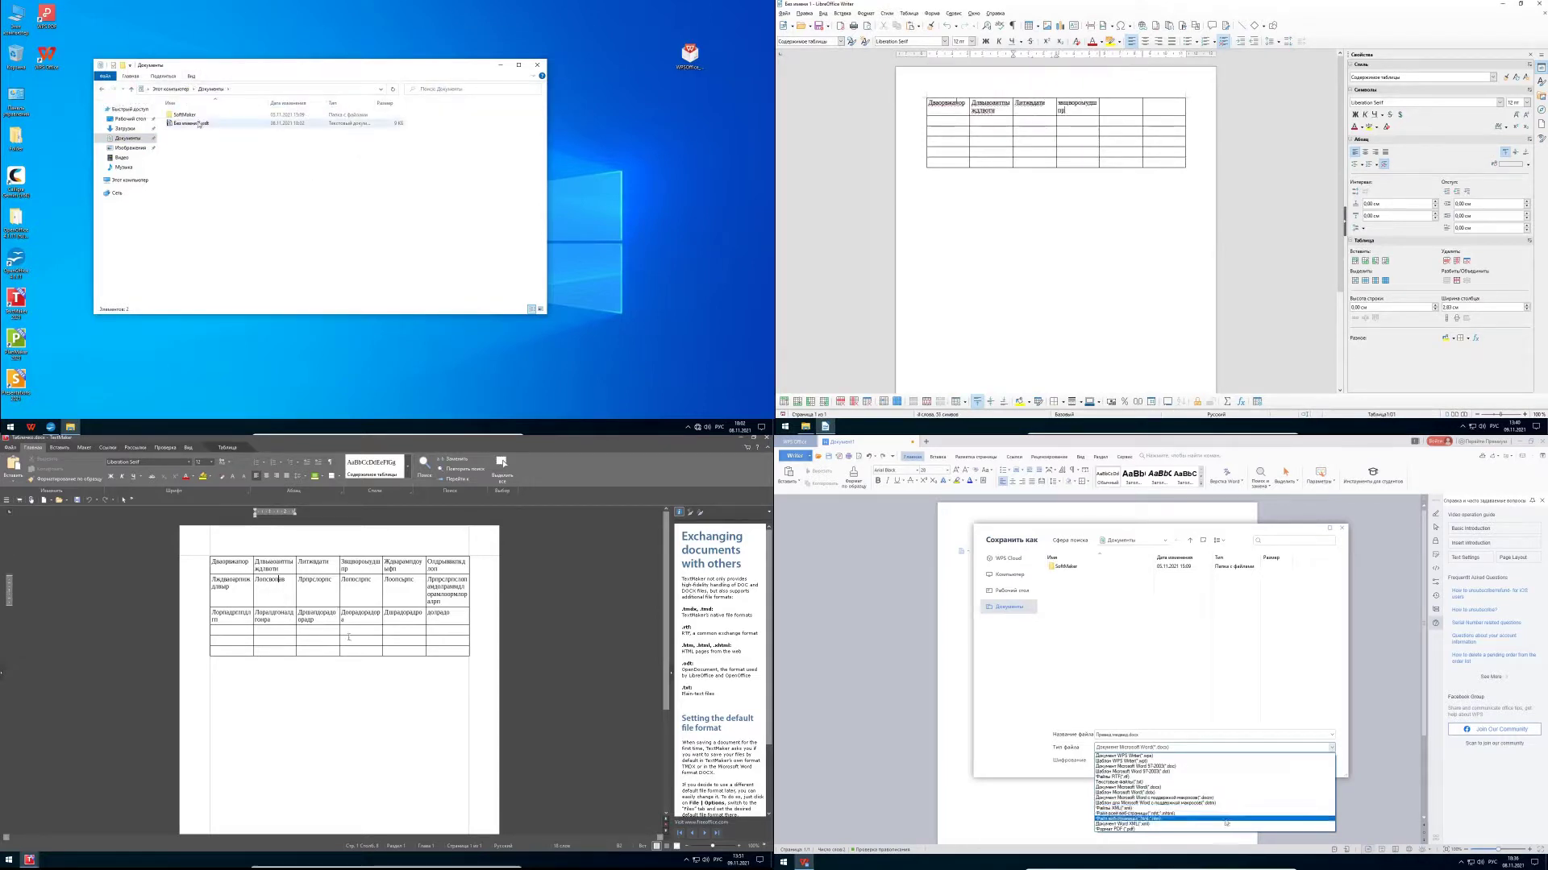
left_click(198, 125)
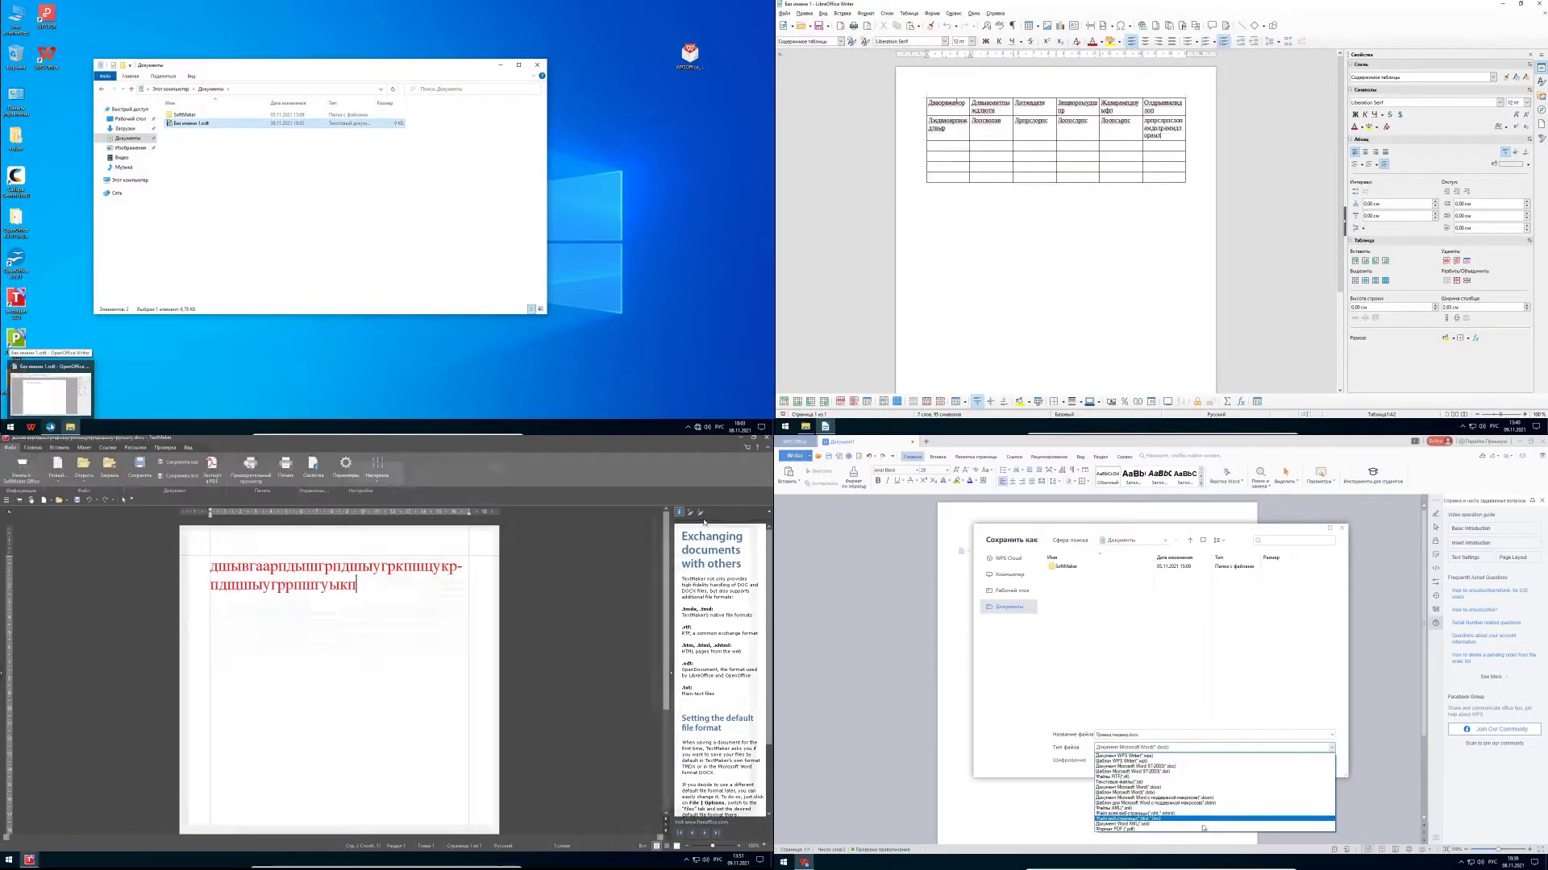
double_click(16, 775)
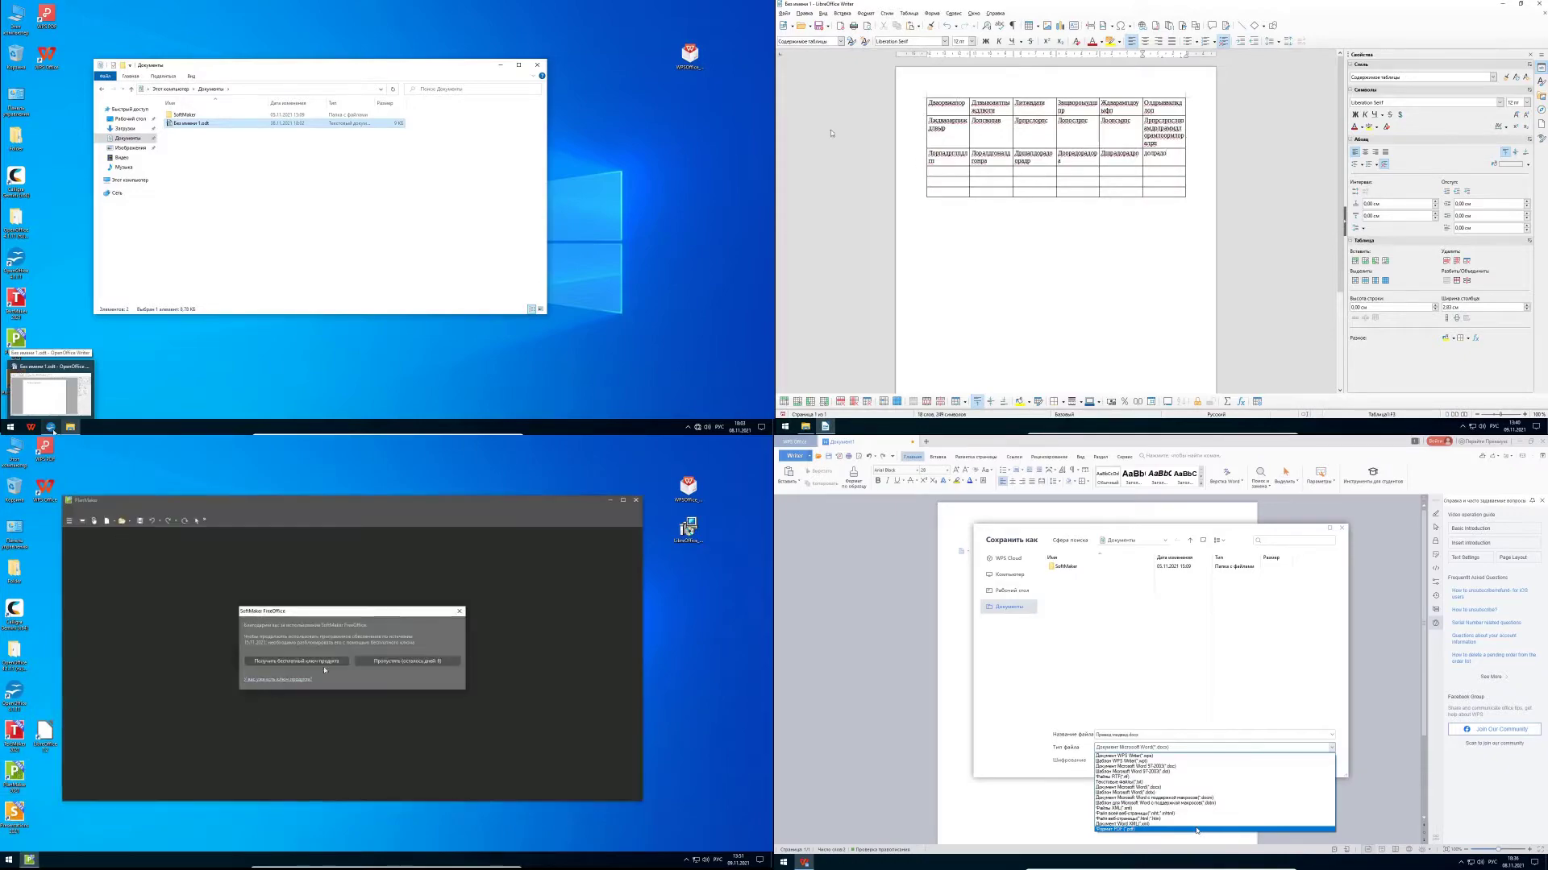
left_click(51, 427)
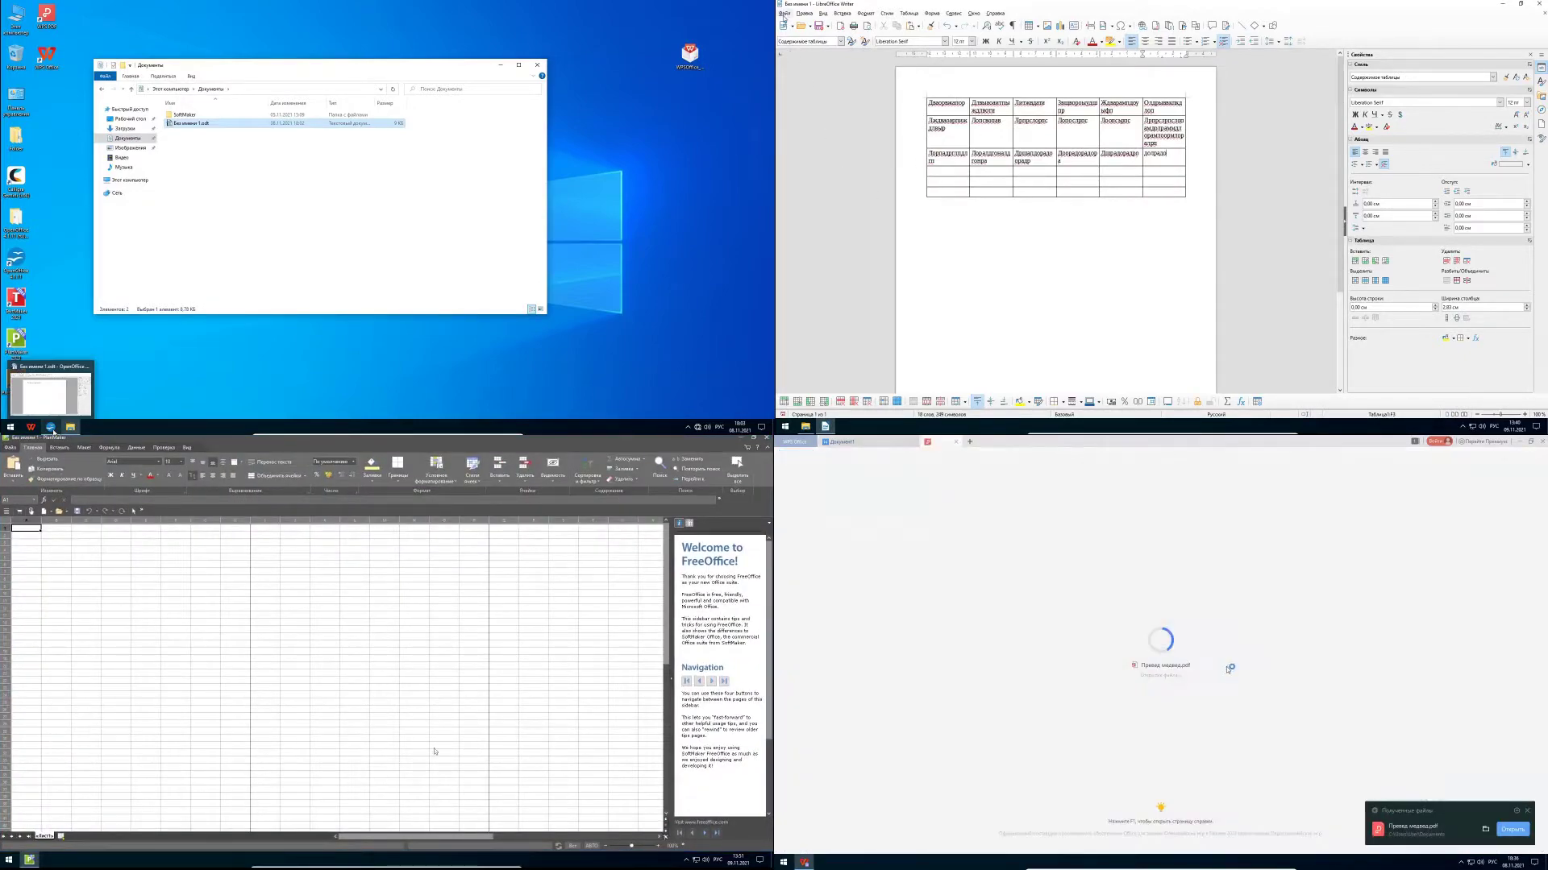